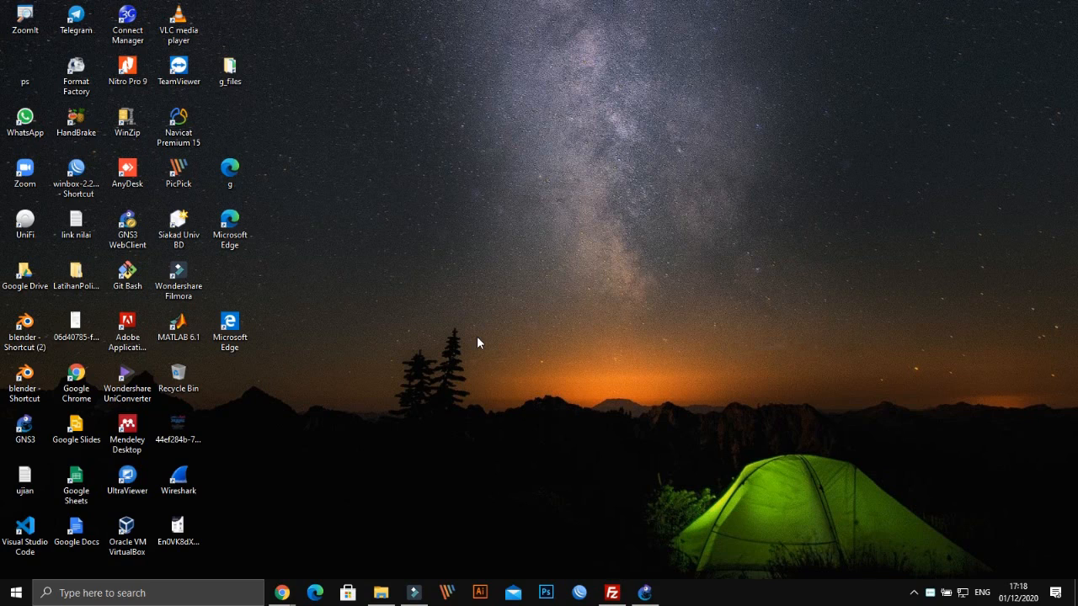
# Refresh the desktop several times from its right-click menu
pyautogui.rightClick(424, 348)
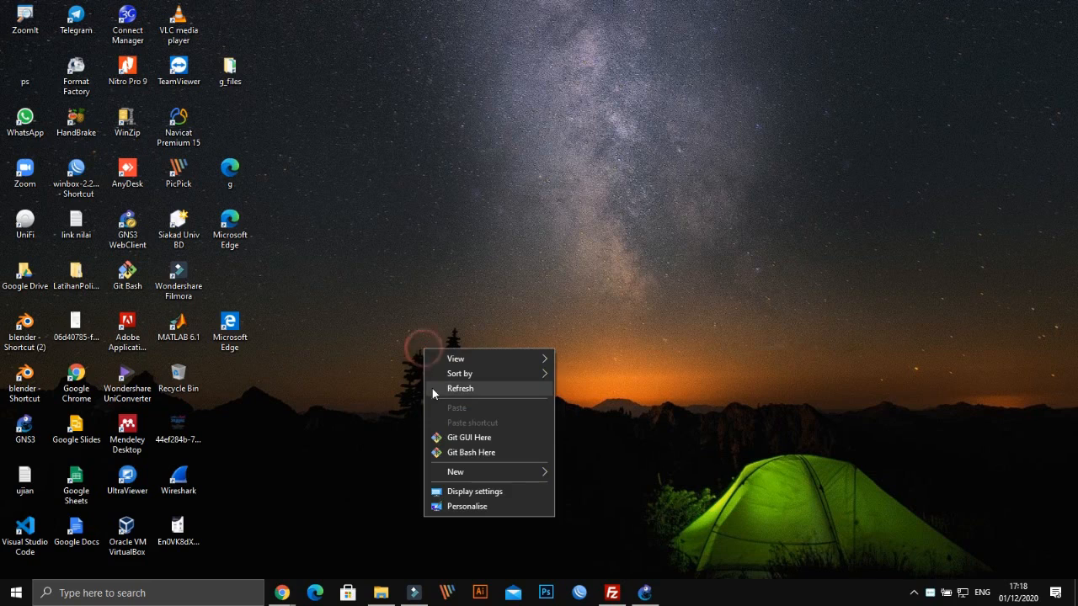
pyautogui.click(437, 388)
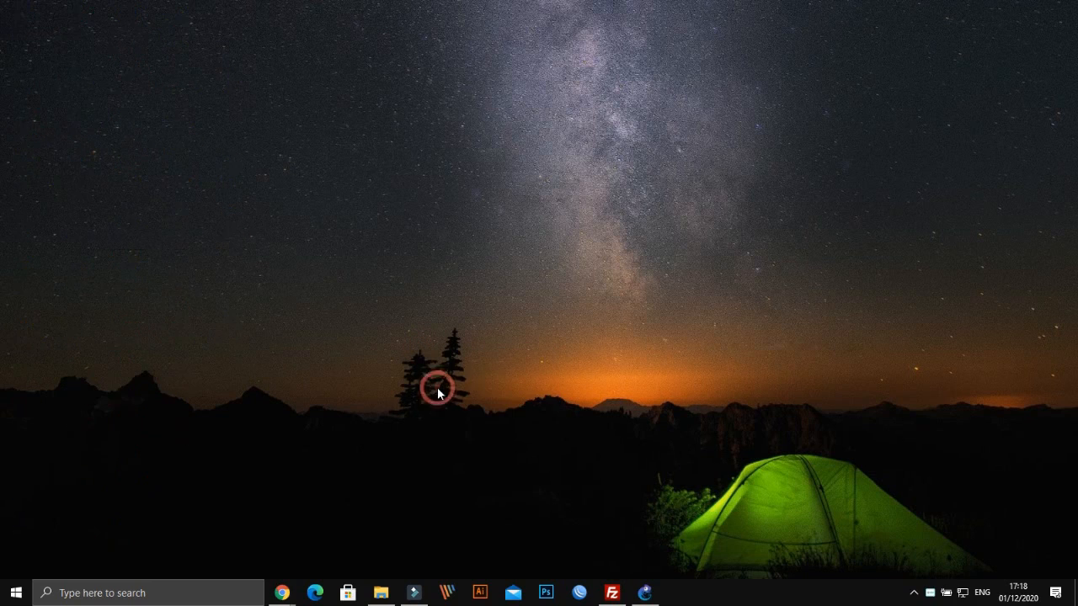
pyautogui.rightClick(432, 266)
pyautogui.click(482, 306)
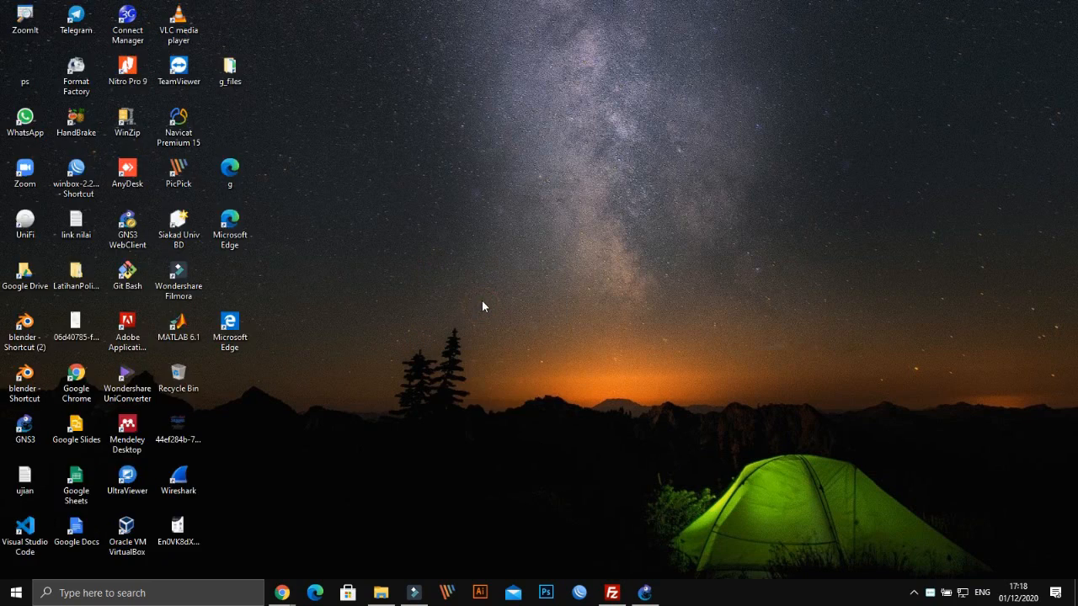
pyautogui.rightClick(481, 300)
pyautogui.click(517, 340)
pyautogui.rightClick(398, 230)
pyautogui.click(455, 269)
pyautogui.rightClick(453, 263)
pyautogui.click(481, 305)
pyautogui.rightClick(441, 225)
pyautogui.click(475, 268)
pyautogui.rightClick(465, 211)
pyautogui.click(487, 252)
pyautogui.rightClick(486, 251)
pyautogui.click(515, 290)
pyautogui.rightClick(517, 288)
pyautogui.click(539, 325)
pyautogui.rightClick(469, 228)
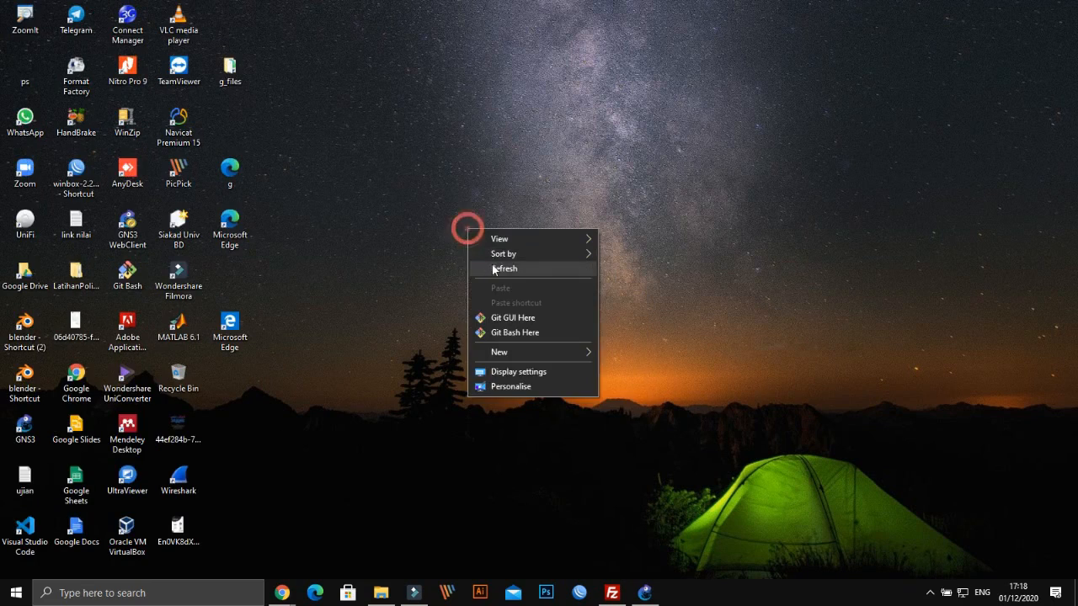
pyautogui.click(495, 268)
pyautogui.rightClick(493, 270)
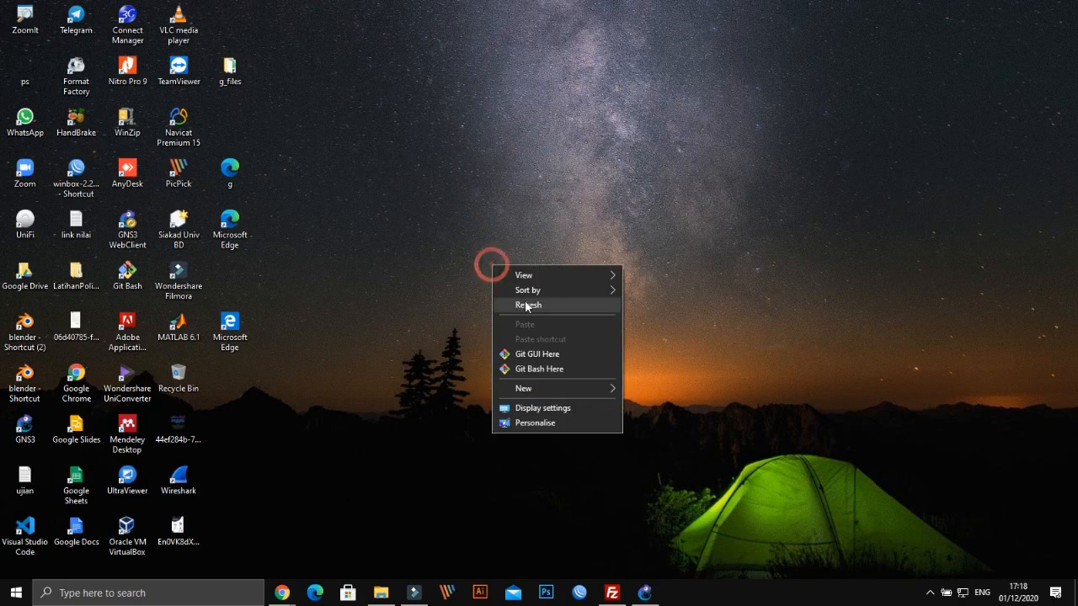
pyautogui.click(523, 304)
pyautogui.rightClick(487, 250)
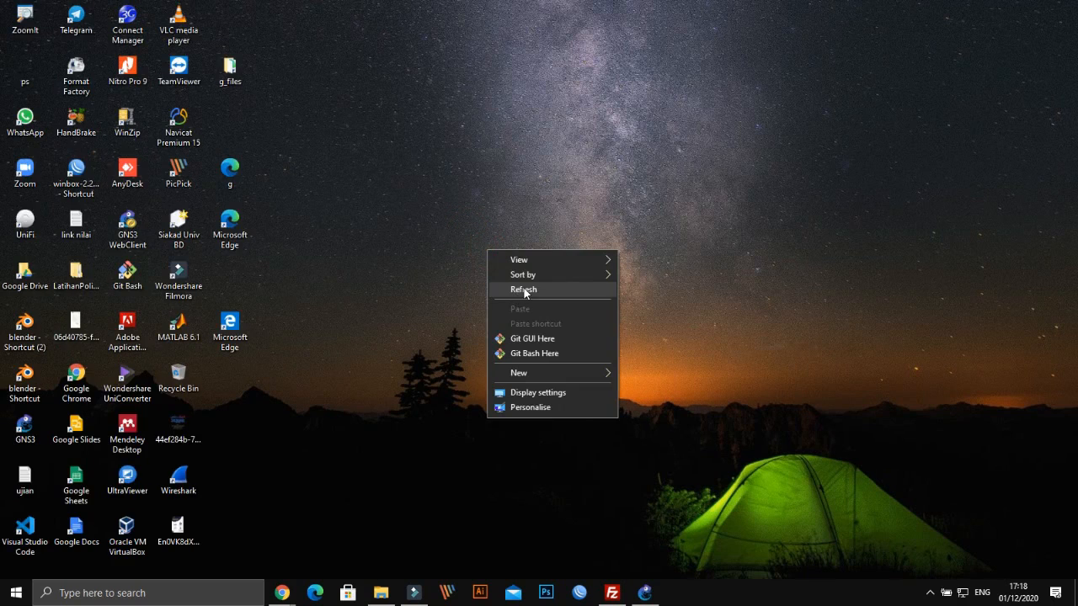
pyautogui.click(522, 291)
pyautogui.rightClick(427, 217)
pyautogui.click(456, 260)
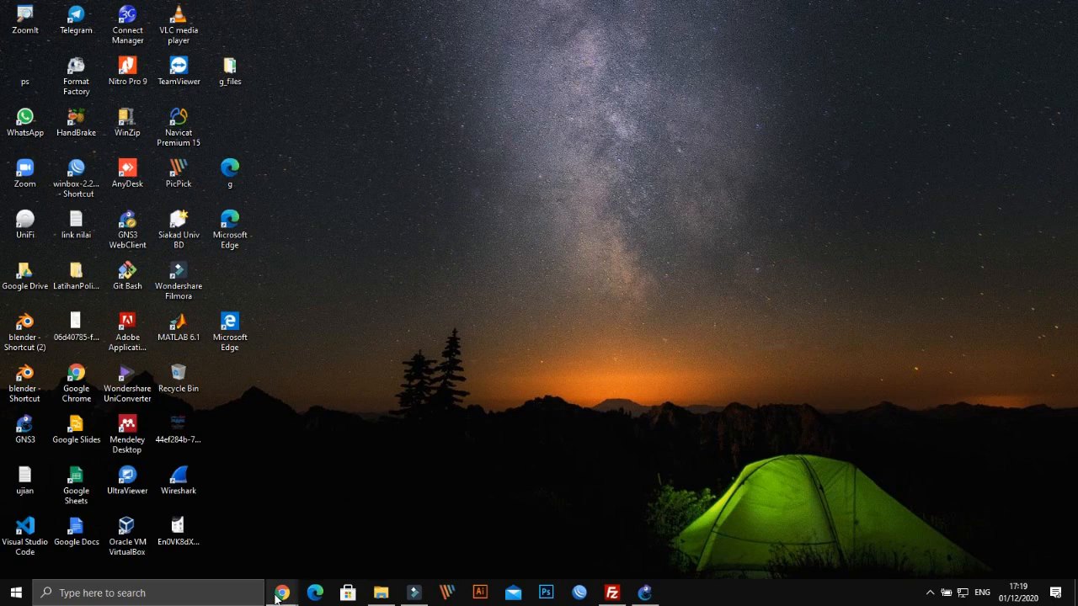
# In the Chrome window, close the STMIK Budi Darma site tab
pyautogui.moveTo(278, 591)
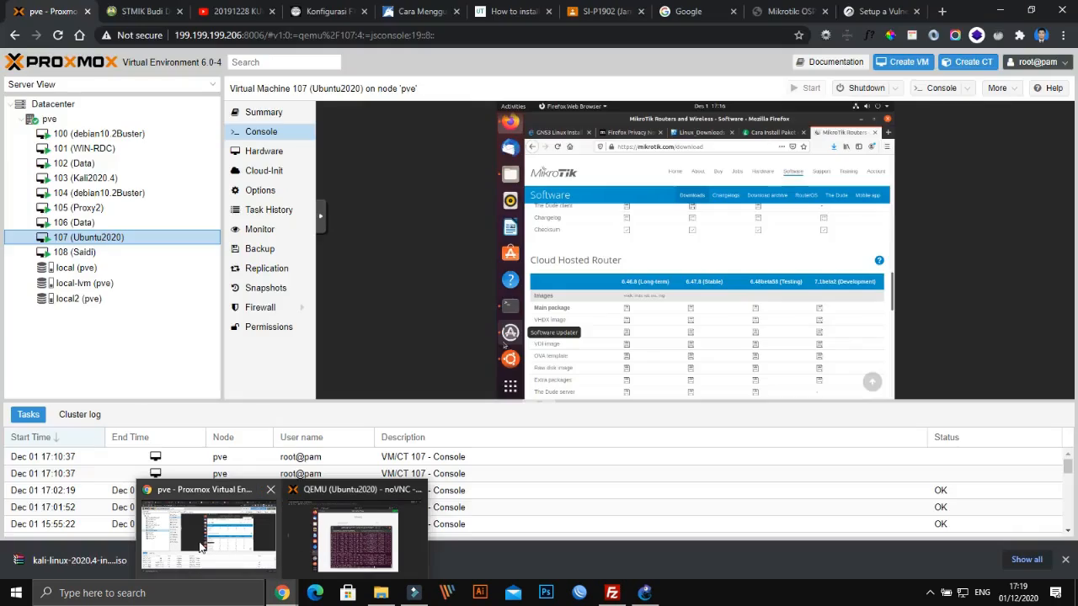
pyautogui.click(199, 545)
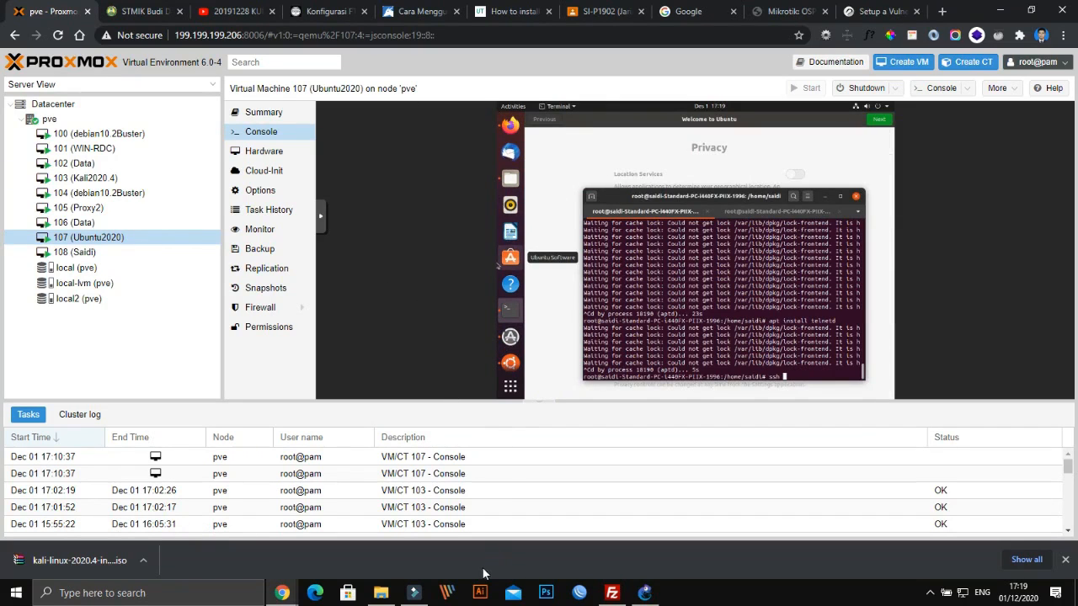
pyautogui.moveTo(423, 592)
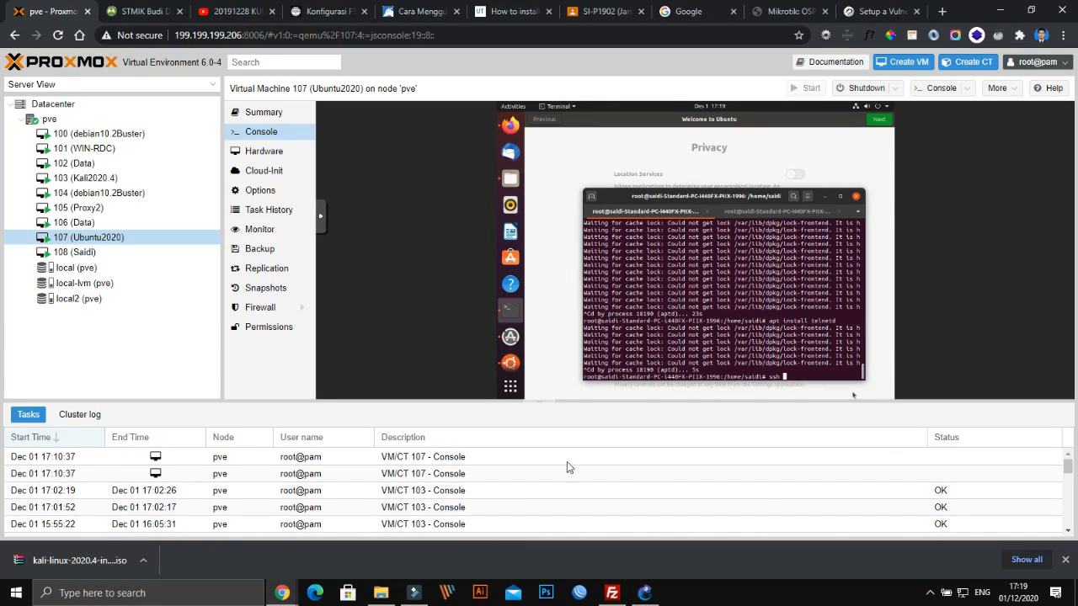
pyautogui.click(145, 11)
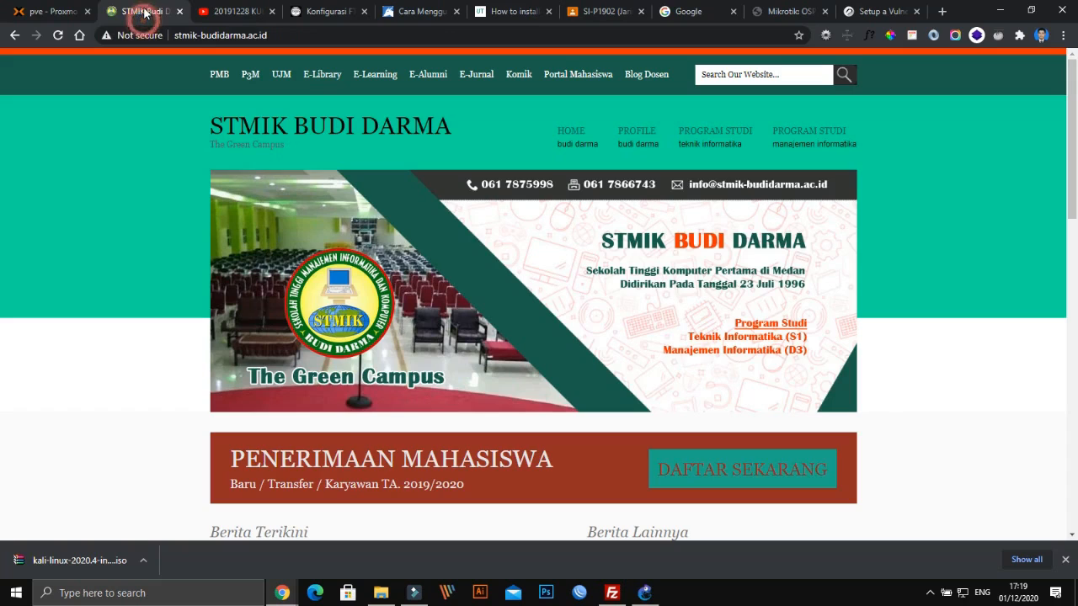
pyautogui.click(241, 11)
pyautogui.click(171, 9)
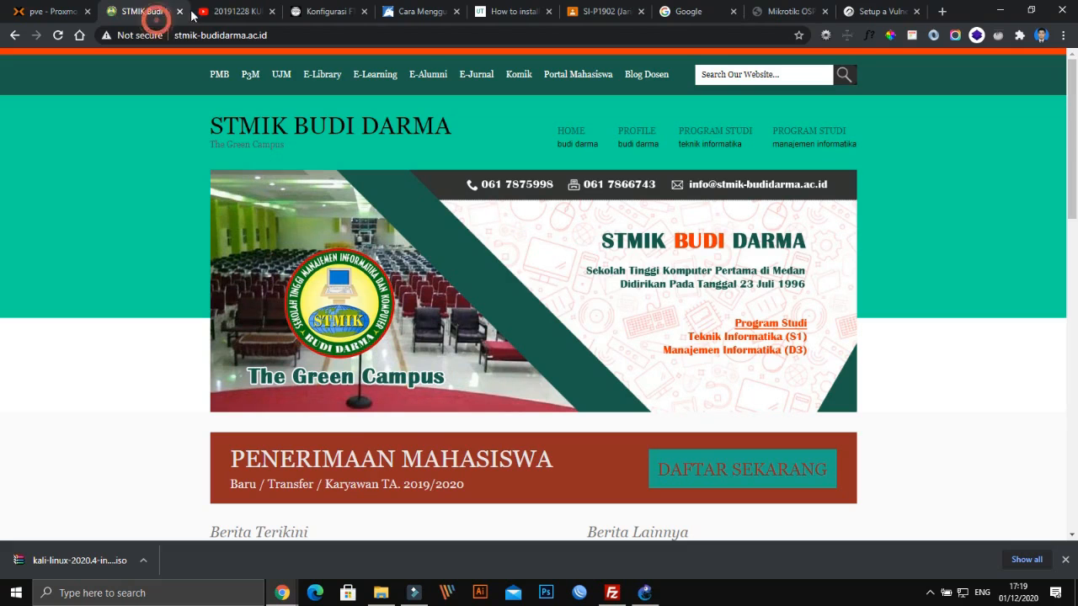
pyautogui.click(178, 12)
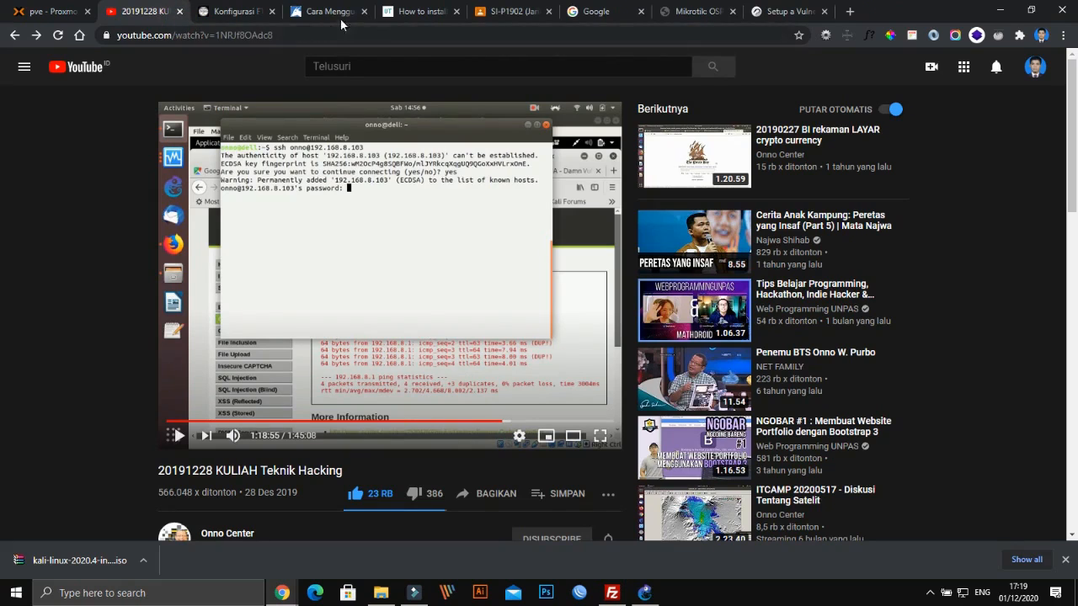
# Look over the vi editor tutorial article, then bring GNS3 to the front
pyautogui.click(325, 10)
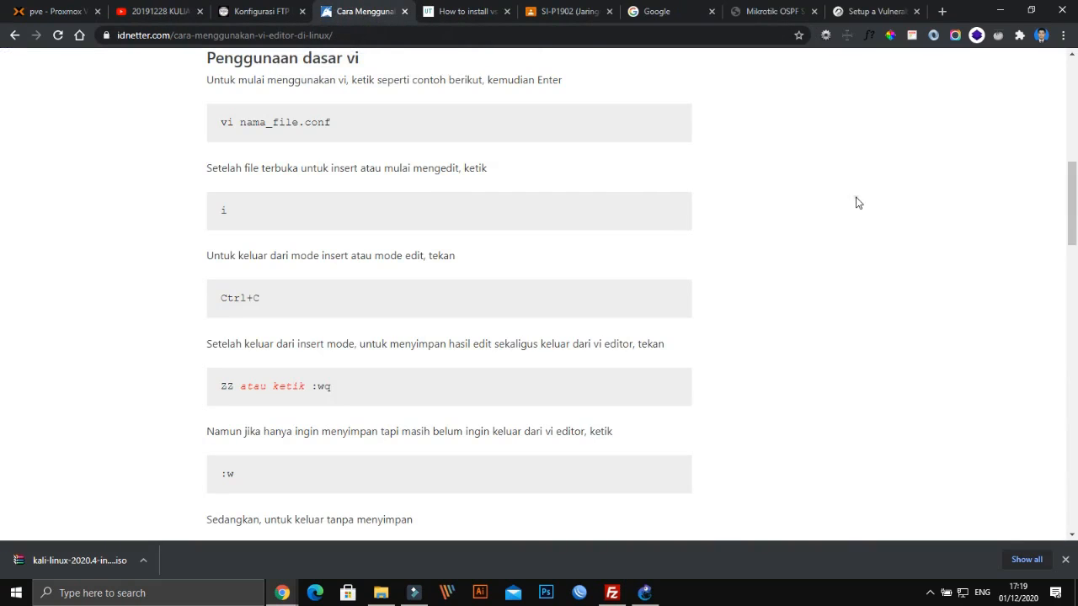
pyautogui.scroll(7, 1061, 225)
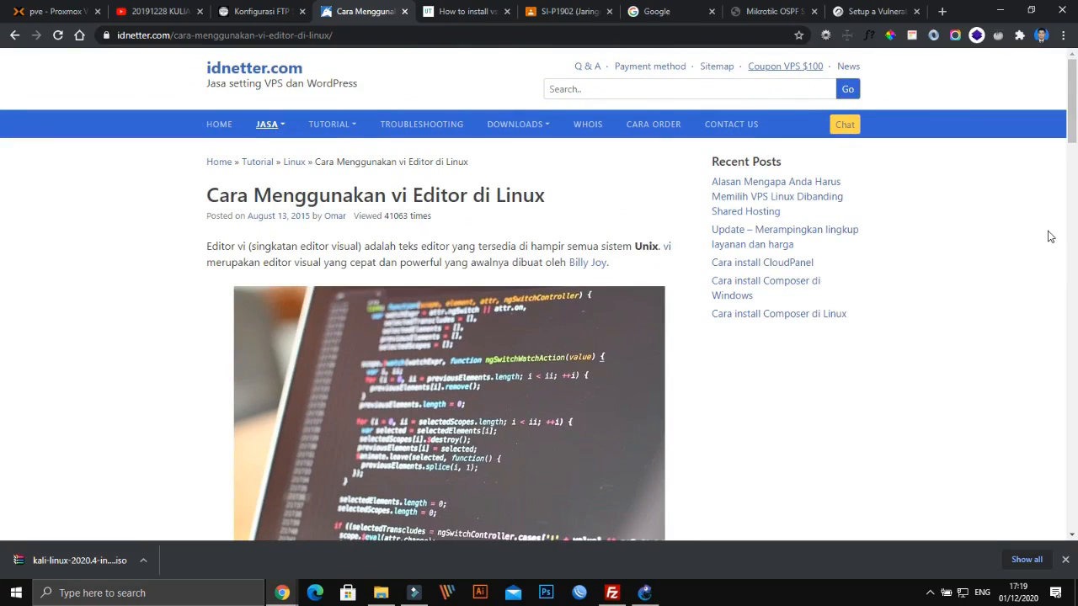
pyautogui.click(645, 593)
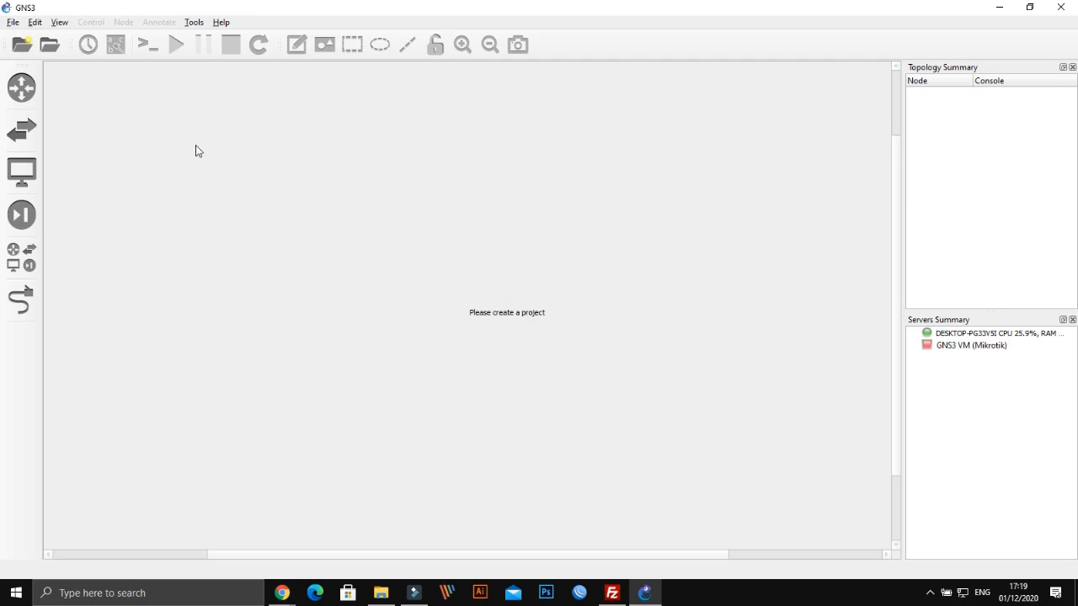
# Start a new blank project, replacing the default 'untitled' name with Routing3router
pyautogui.click(11, 23)
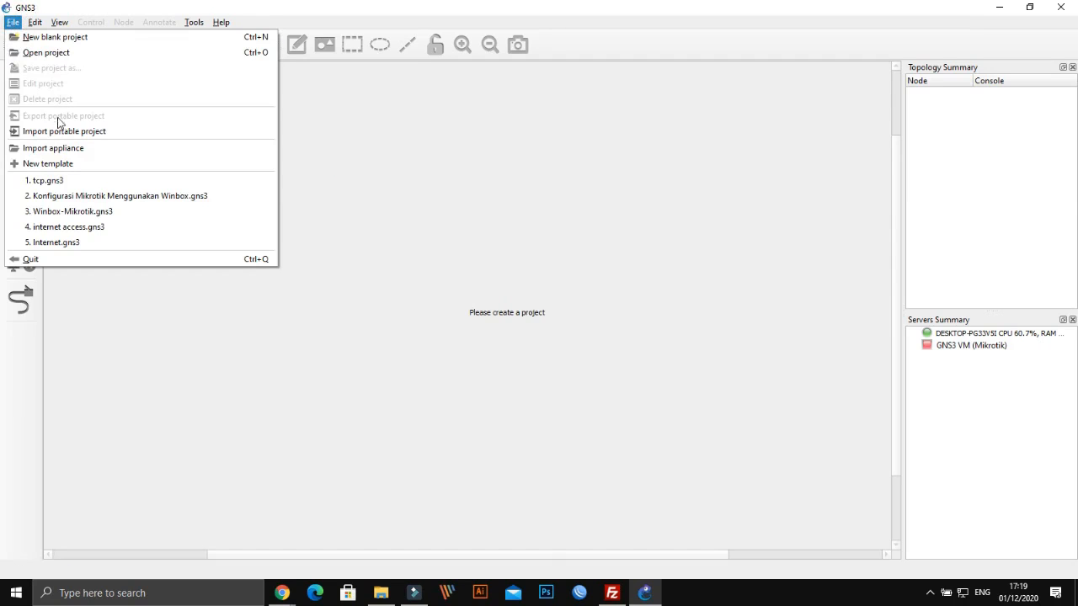
pyautogui.click(52, 41)
pyautogui.moveTo(360, 235); pyautogui.dragTo(278, 228)
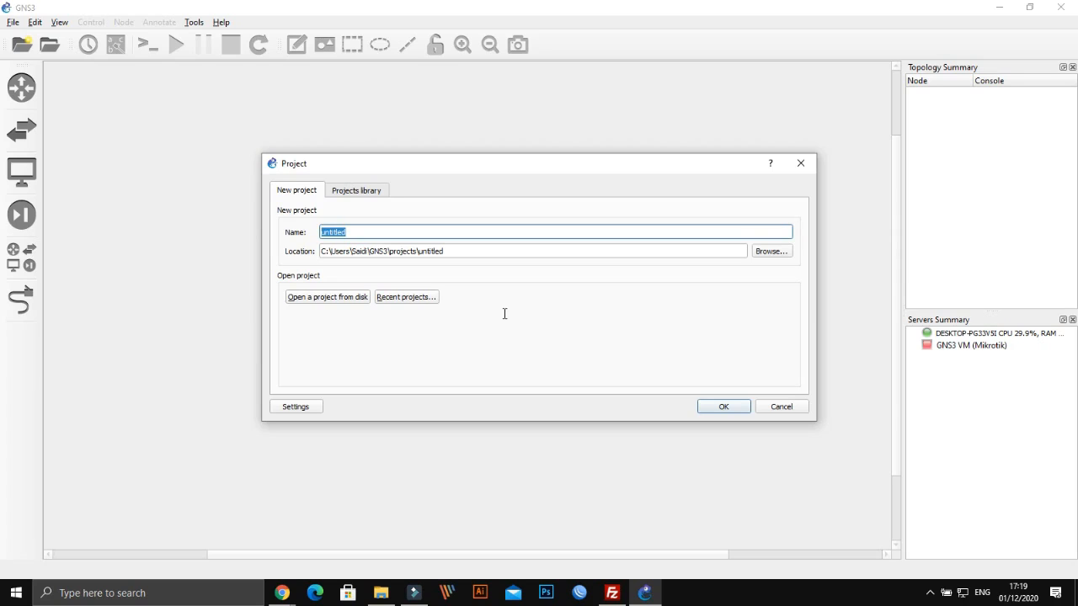
pyautogui.write('R')
pyautogui.write('g3router')
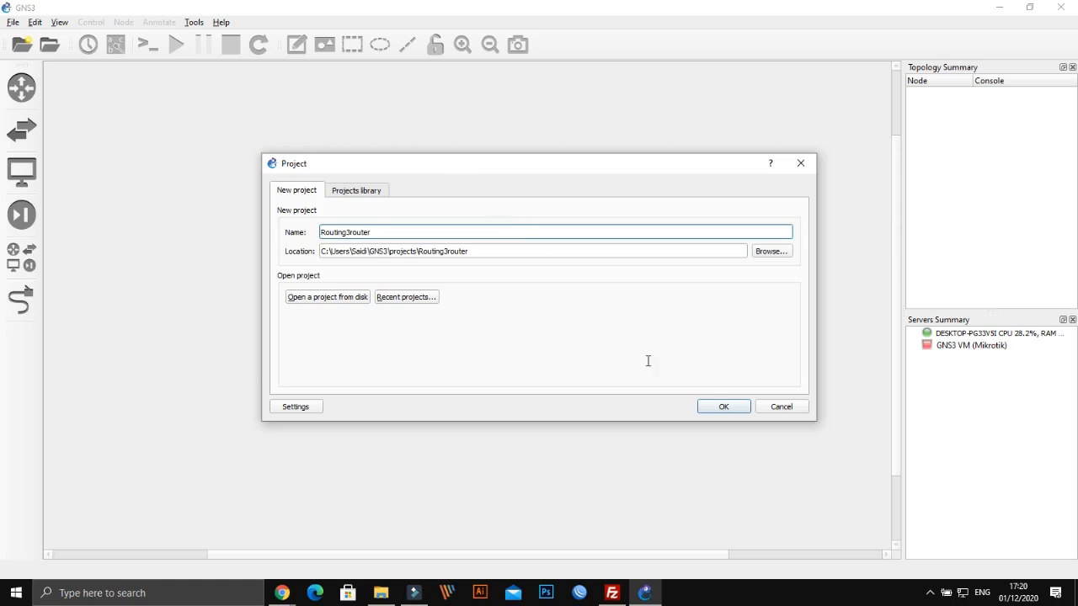
pyautogui.click(718, 407)
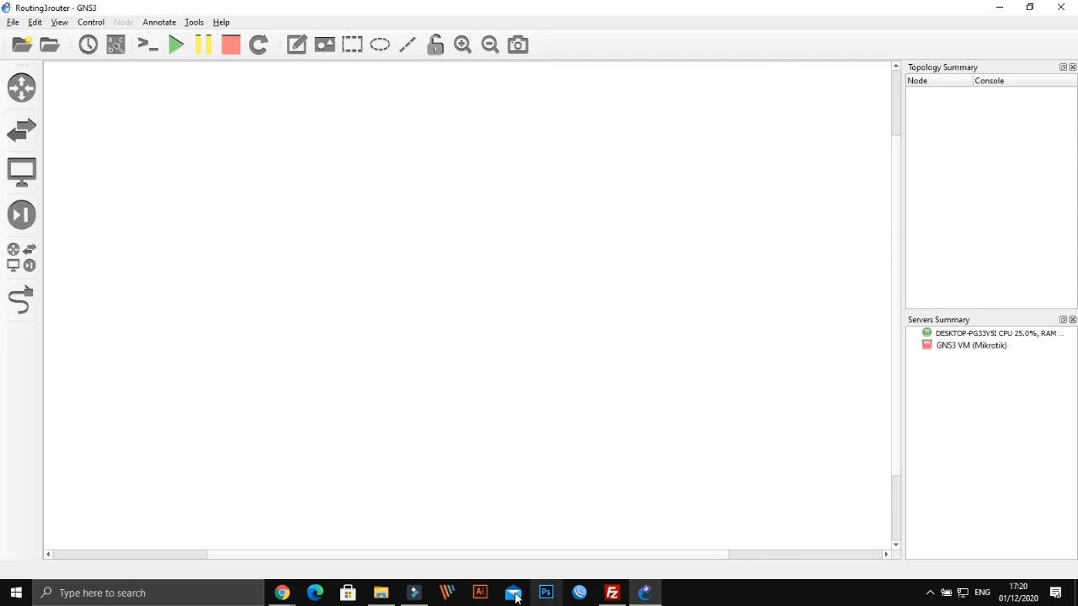
# In File Explorer, open the kuliah online folder on DATA (E:)
pyautogui.click(380, 593)
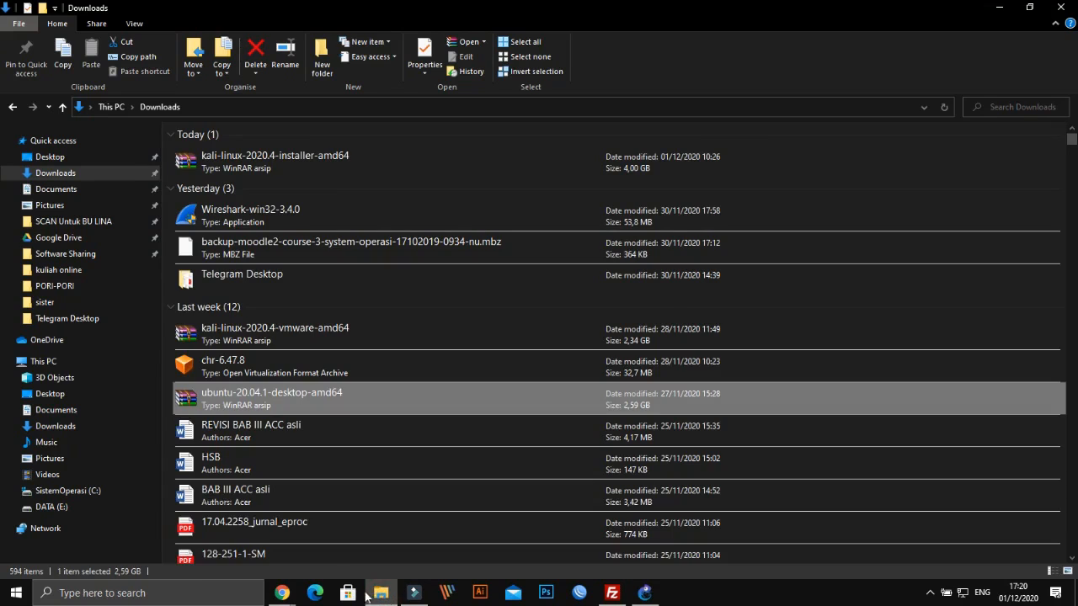
pyautogui.click(49, 508)
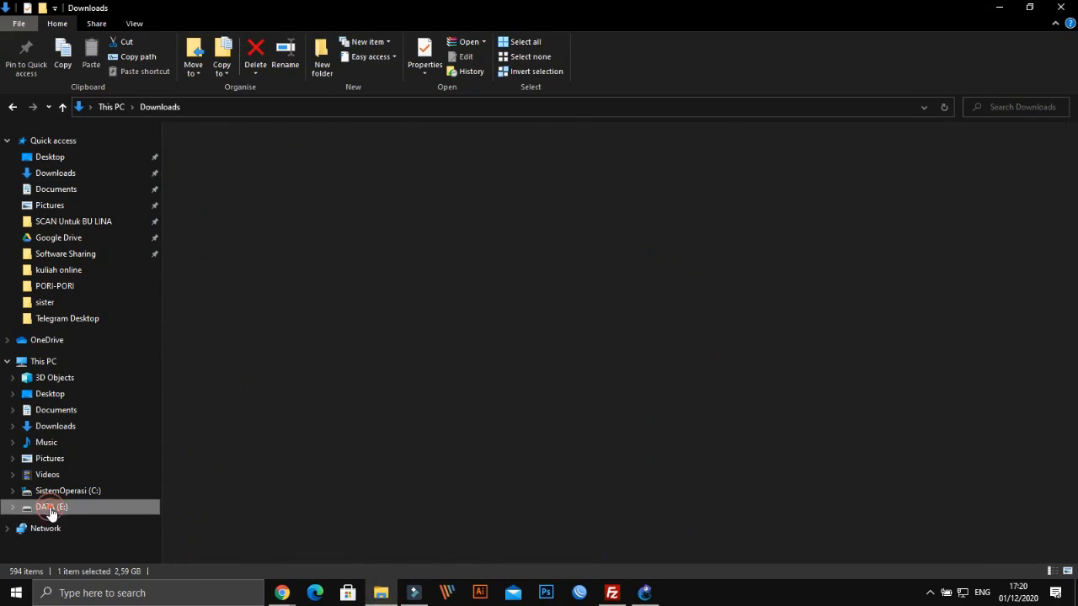
pyautogui.click(278, 249)
pyautogui.scroll(-4, 271, 283)
pyautogui.scroll(4, 272, 283)
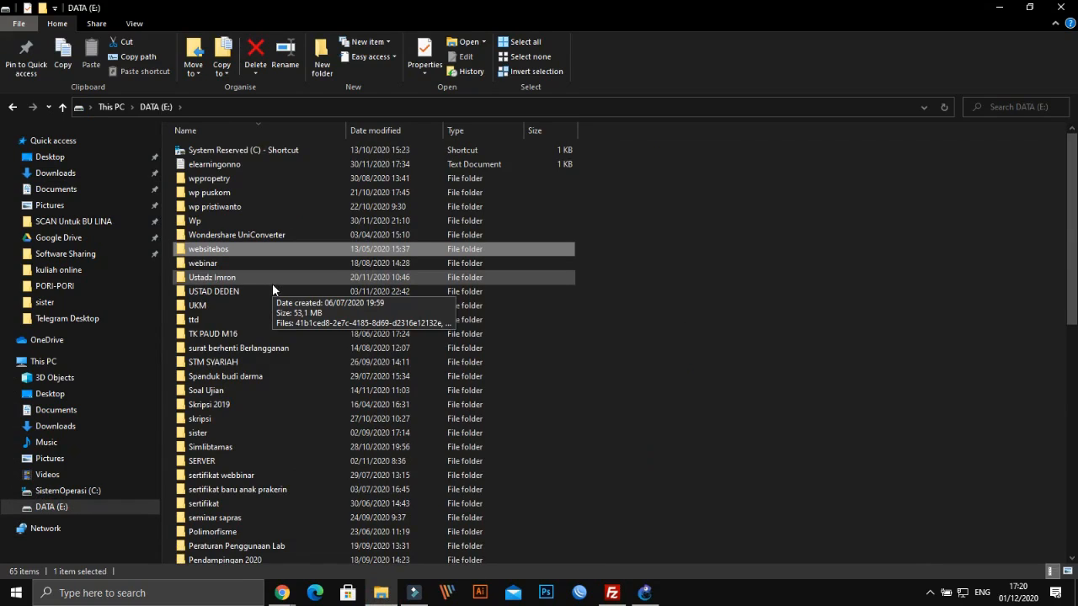
pyautogui.press('k')
pyautogui.press('k')
pyautogui.press('Up')
pyautogui.press('Return')
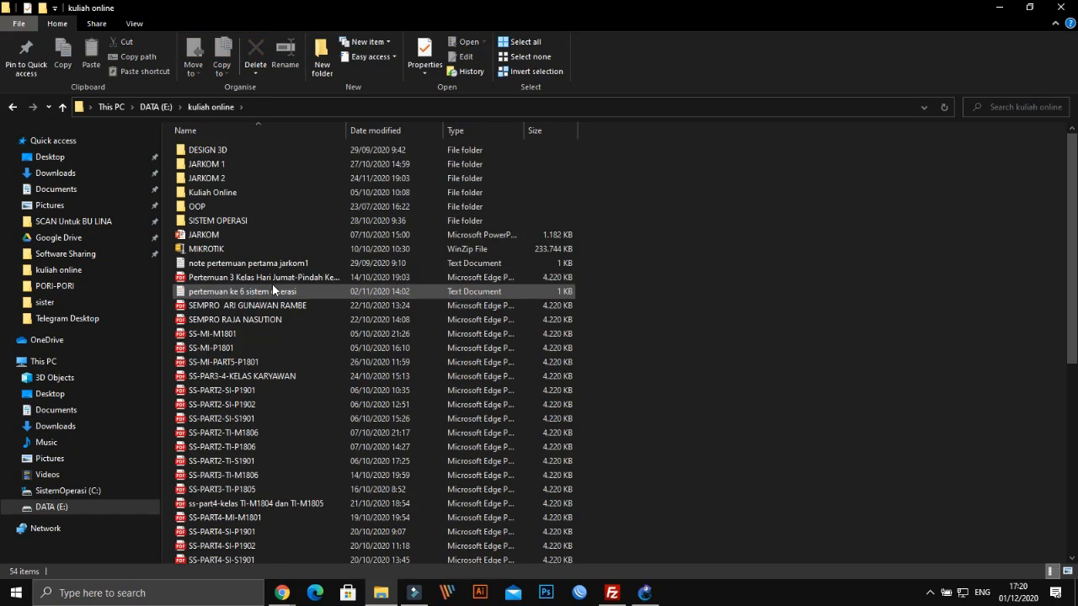
# Go into JARKOM 2 > MIKROTIK and open the Modul Jarkom PDF
pyautogui.doubleClick(241, 178)
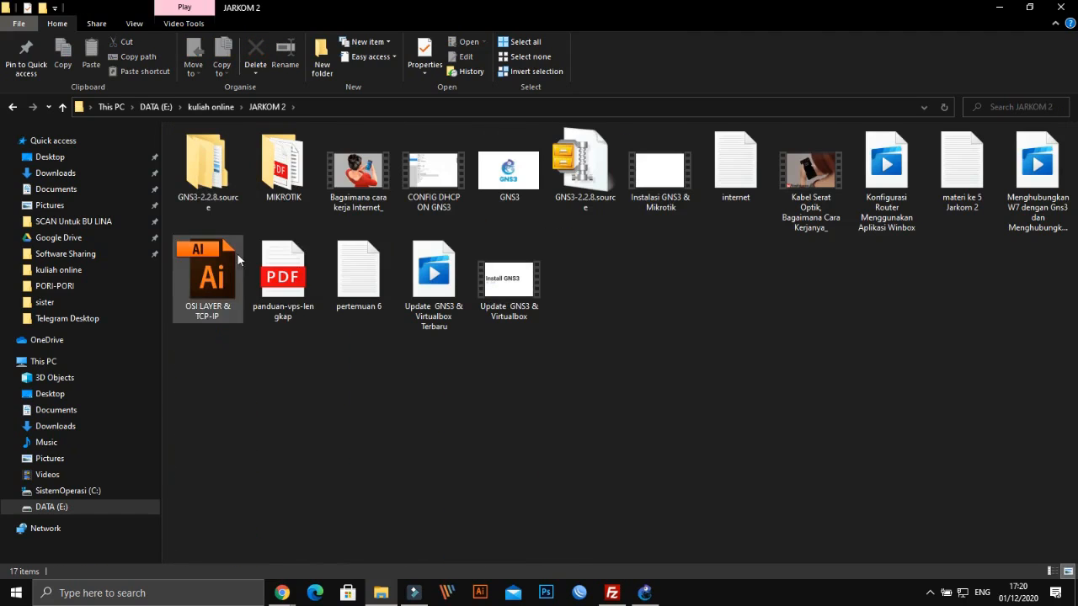
pyautogui.doubleClick(289, 182)
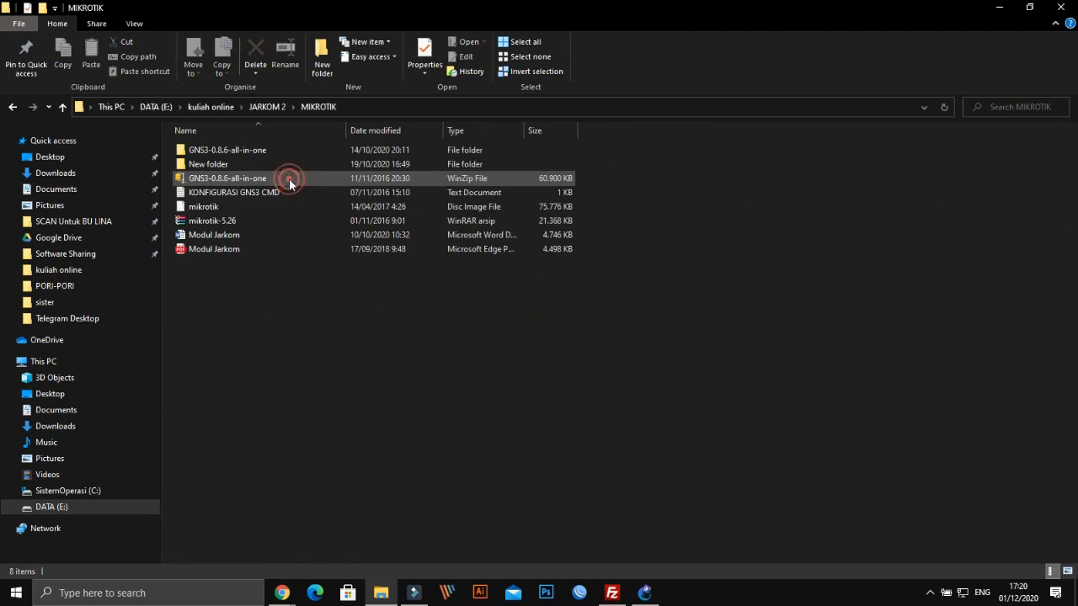
pyautogui.click(247, 253)
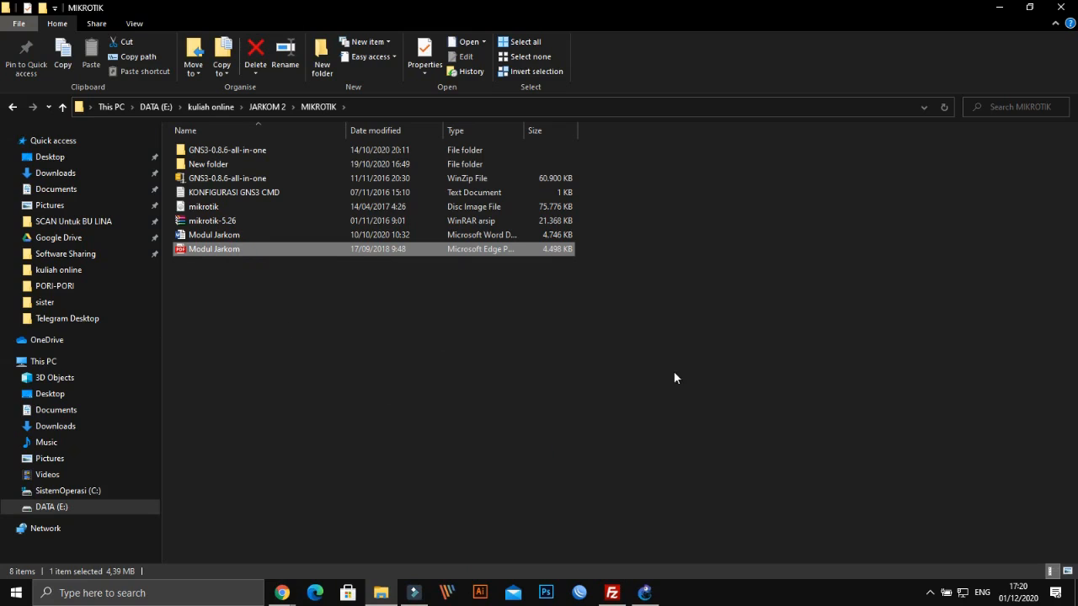
pyautogui.press('Return')
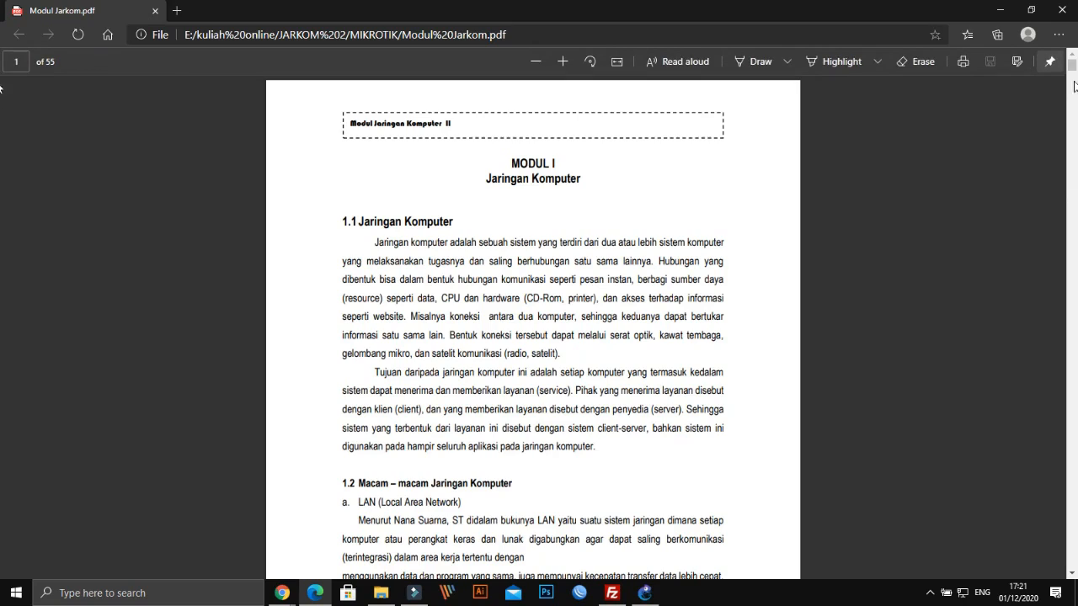
# Study the three-router Mikrotik diagram on page 36 of the PDF, then return to GNS3
pyautogui.scroll(-3, 1075, 85)
pyautogui.moveTo(1075, 85); pyautogui.dragTo(1072, 393)
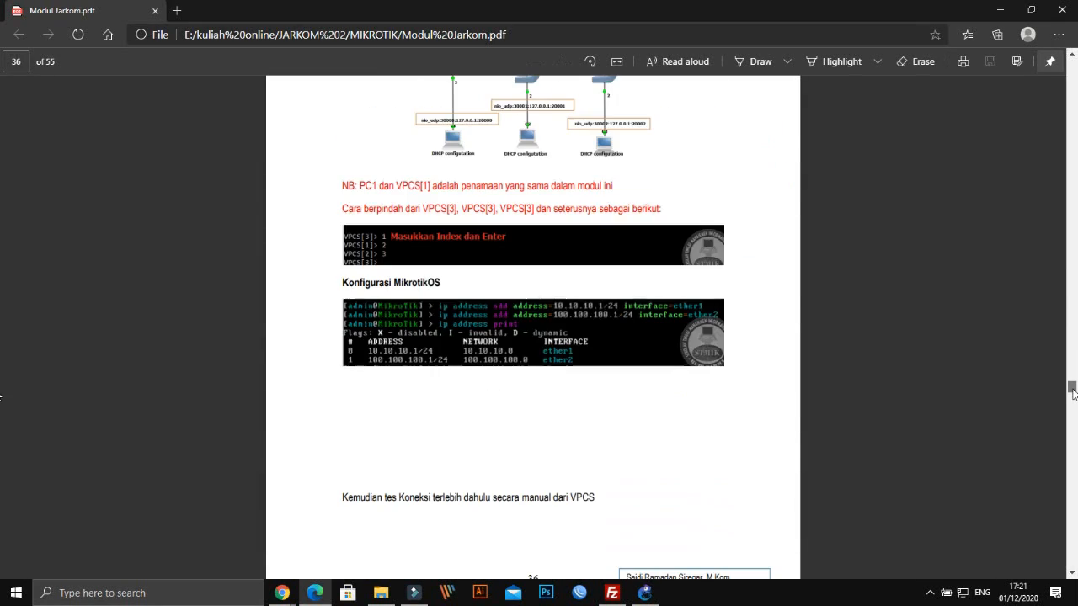
pyautogui.scroll(3, 753, 294)
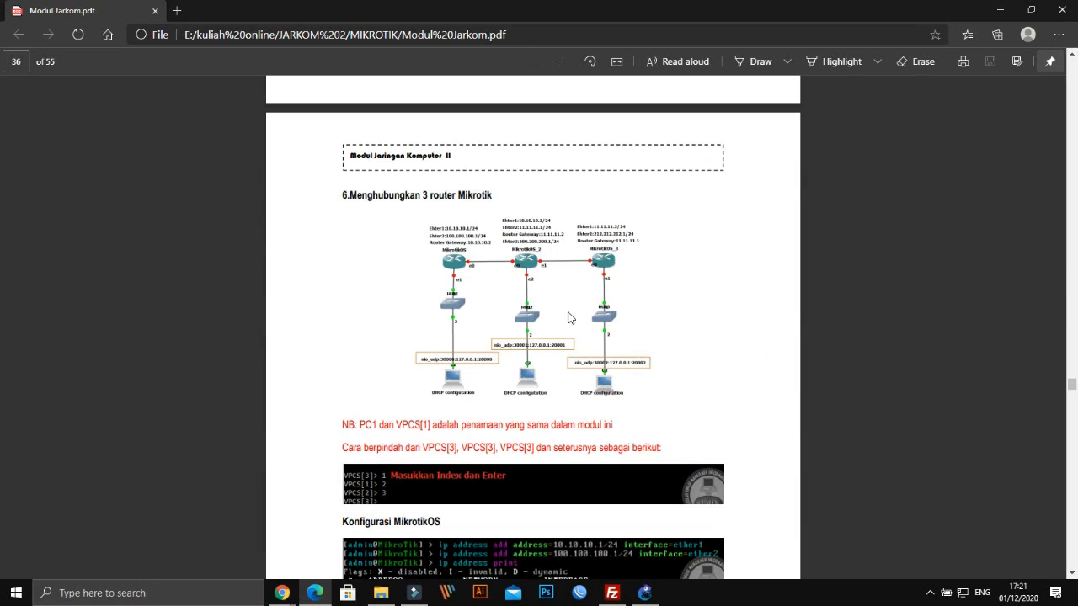
pyautogui.scroll(1, 566, 325)
pyautogui.scroll(-4, 574, 310)
pyautogui.scroll(-2, 575, 310)
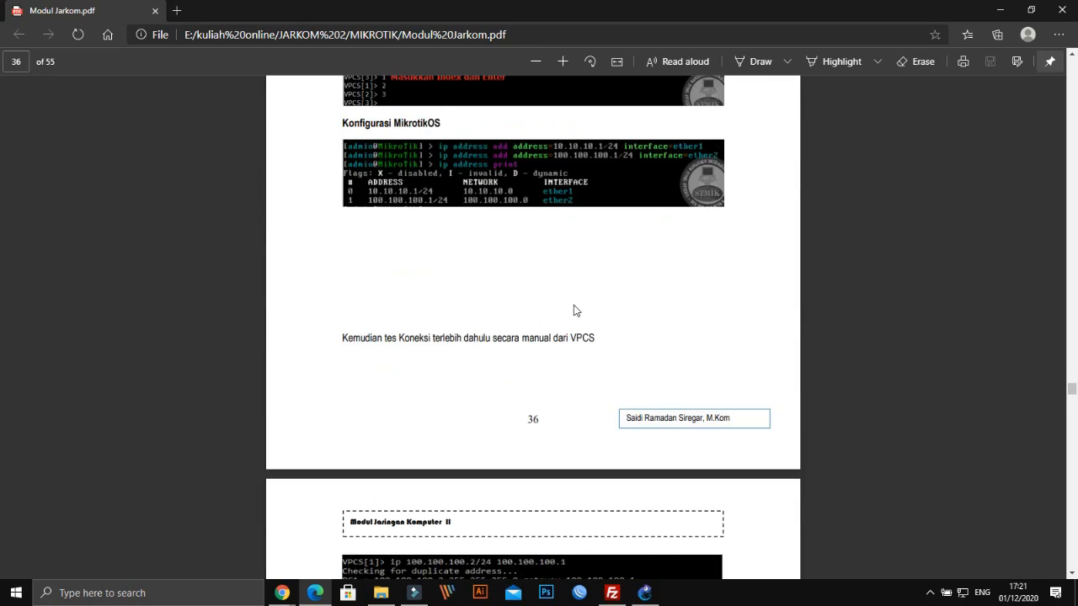
pyautogui.scroll(5, 575, 310)
pyautogui.scroll(2, 574, 310)
pyautogui.scroll(-1, 574, 310)
pyautogui.keyDown('ctrl'); pyautogui.scroll(3, 574, 310); pyautogui.keyUp('ctrl')
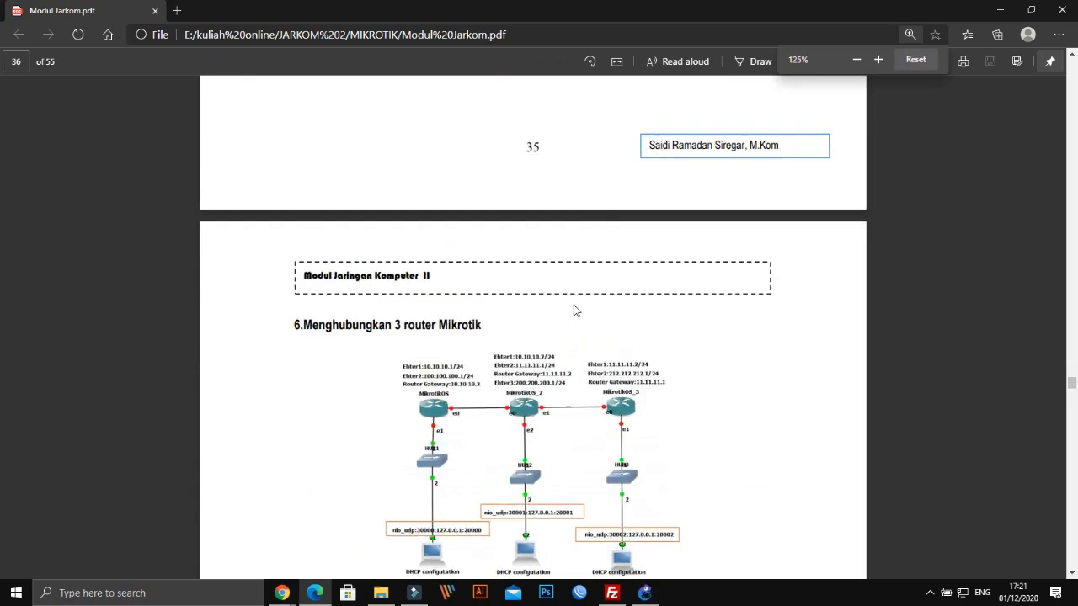
pyautogui.scroll(-3, 575, 310)
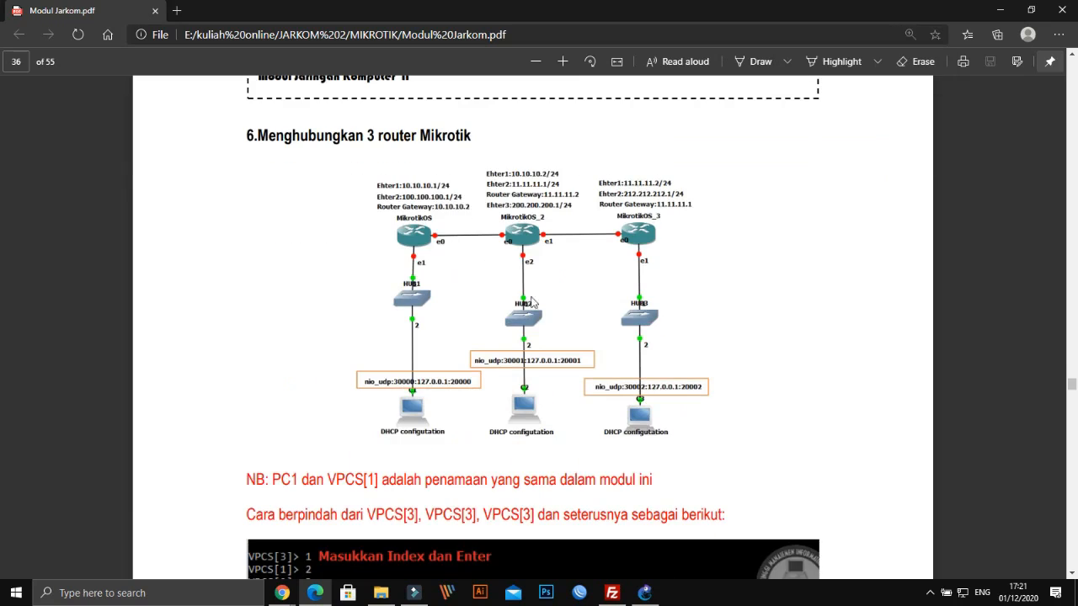
pyautogui.scroll(-2, 529, 295)
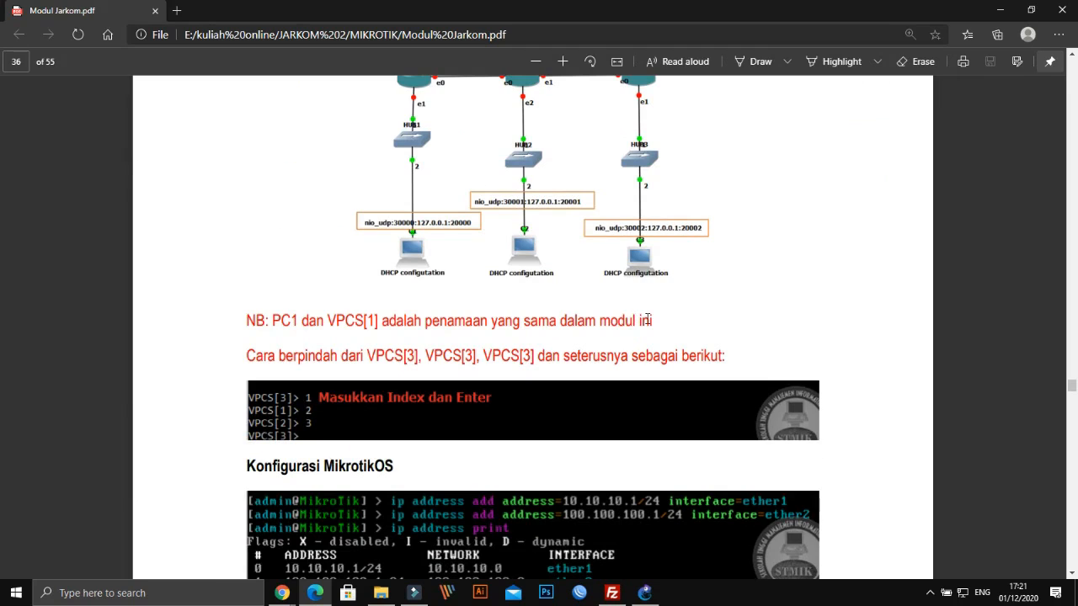
pyautogui.scroll(2, 647, 319)
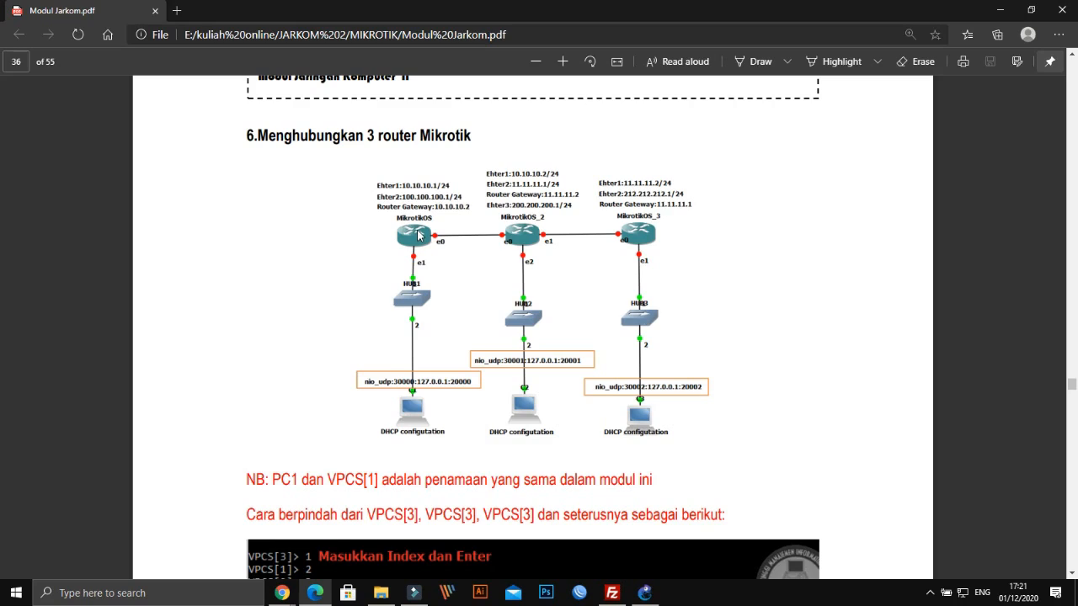
pyautogui.click(645, 593)
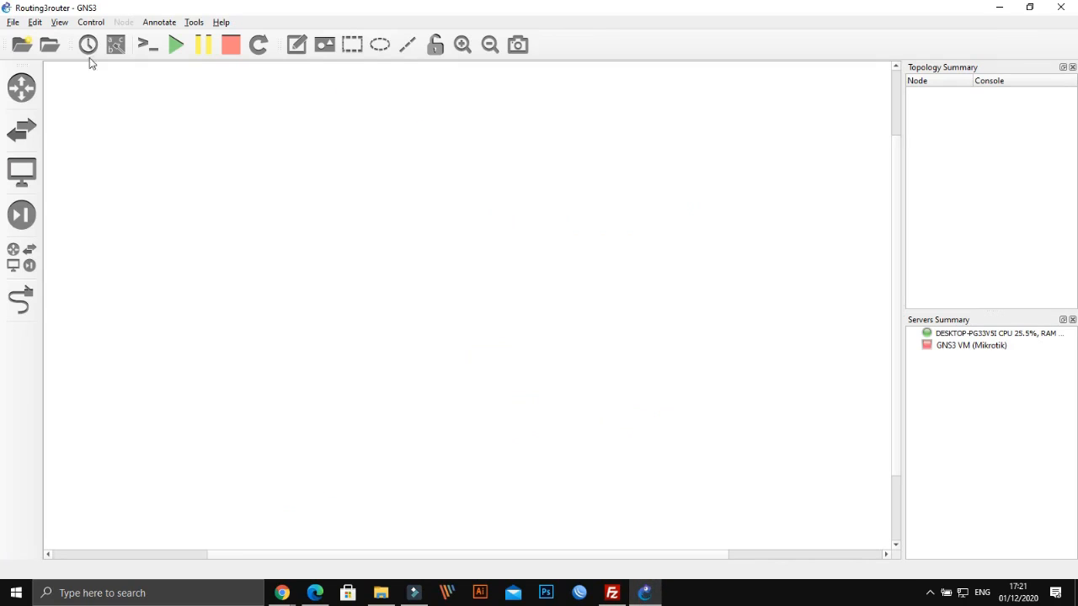
# From the all-devices list, place Mikrotik, Mikrotik2 and mikrotik3 router nodes on the canvas
pyautogui.click(13, 22)
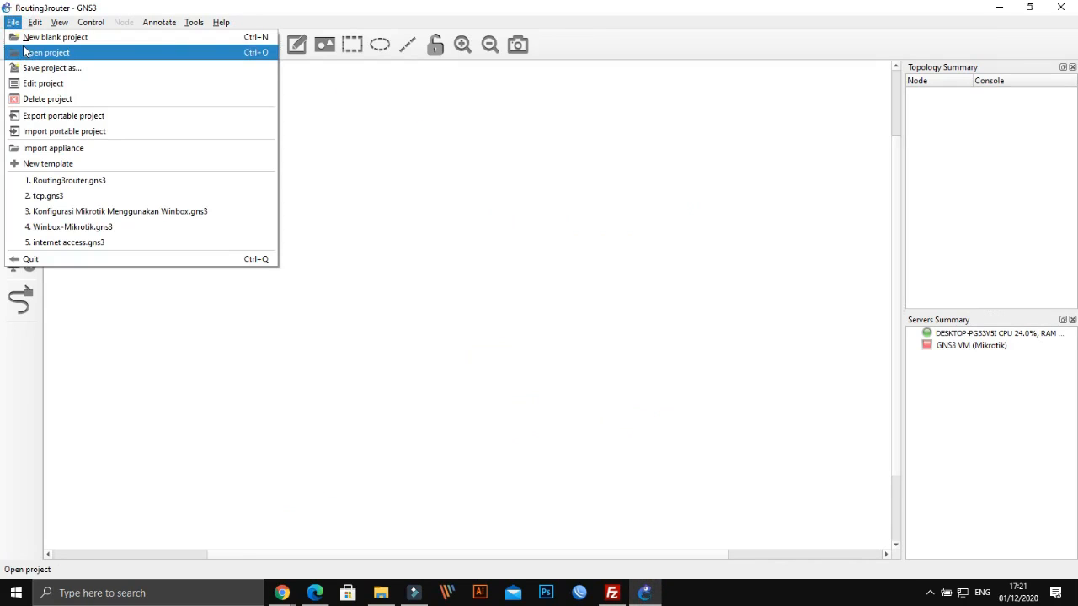
pyautogui.click(497, 232)
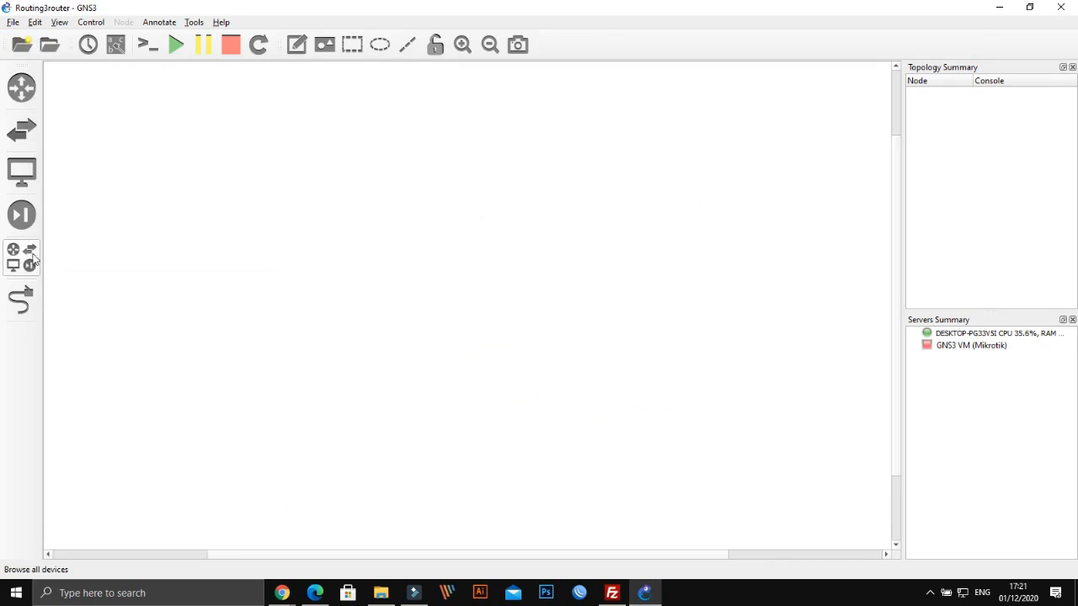
pyautogui.click(29, 261)
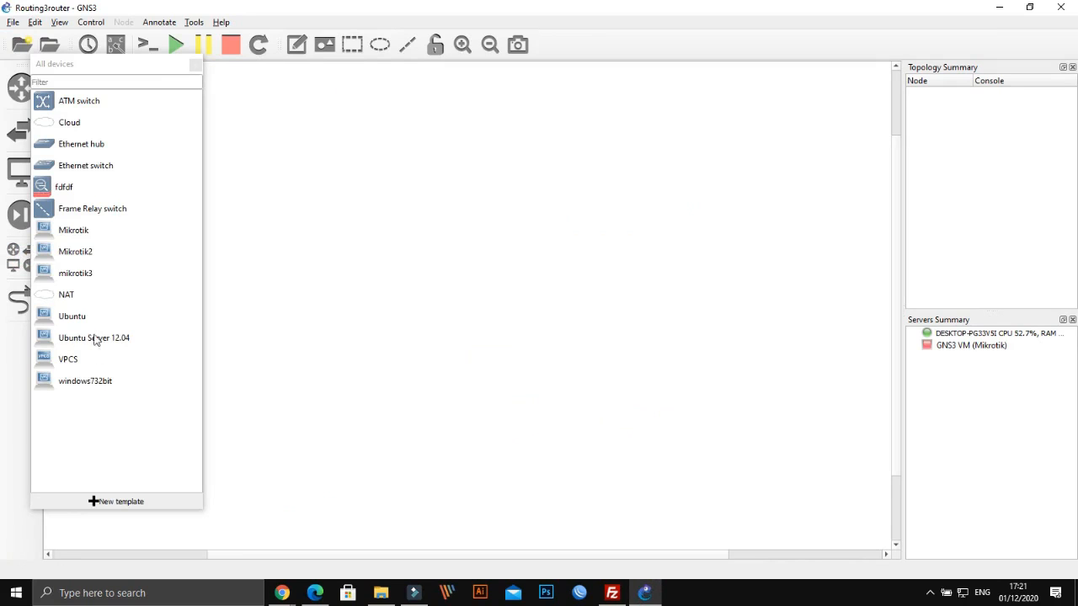
pyautogui.click(80, 234)
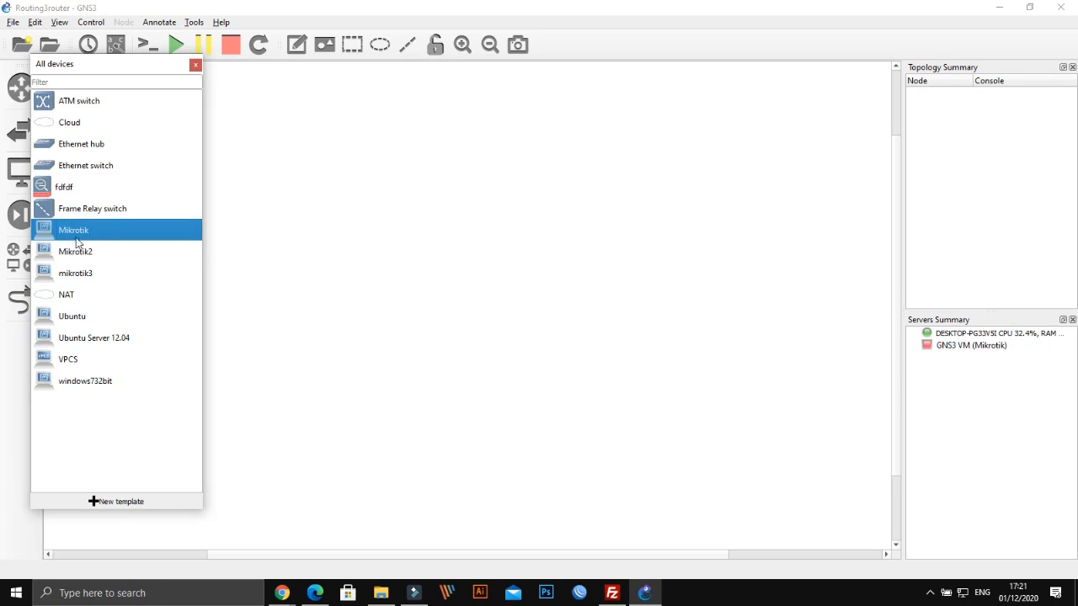
pyautogui.moveTo(71, 232); pyautogui.dragTo(538, 295)
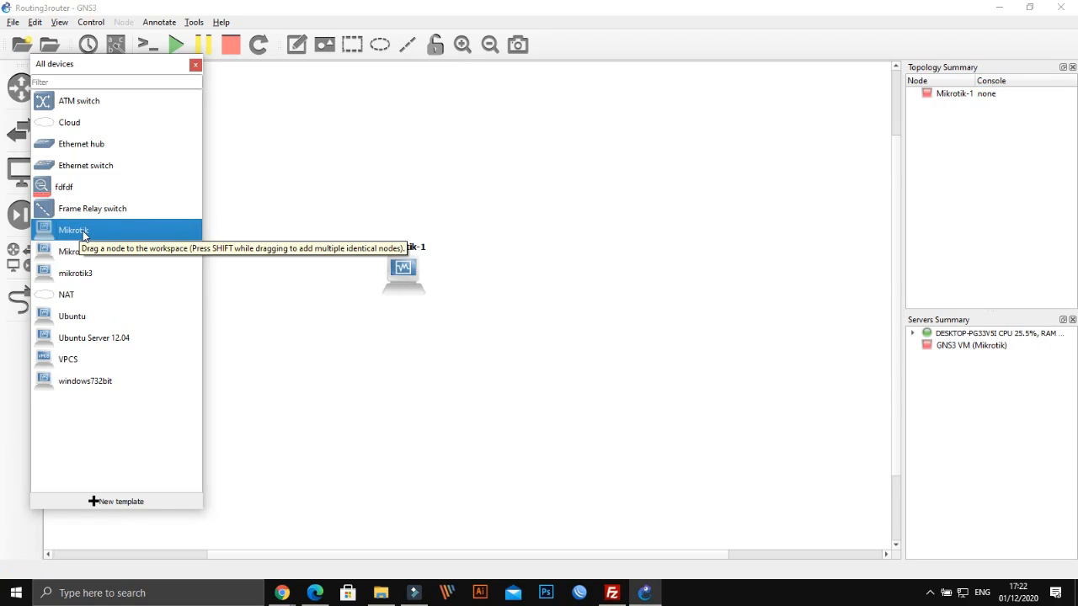
pyautogui.moveTo(72, 236)
pyautogui.mouseDown()
pyautogui.moveTo(89, 258)
pyautogui.moveTo(315, 312)
pyautogui.mouseUp()
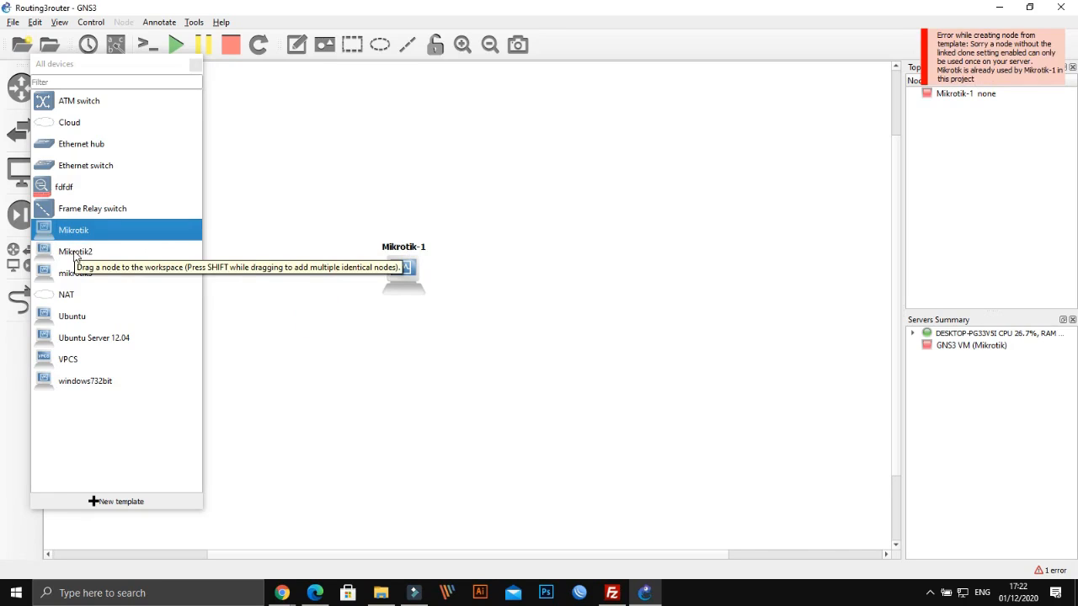
pyautogui.moveTo(76, 252); pyautogui.dragTo(518, 278)
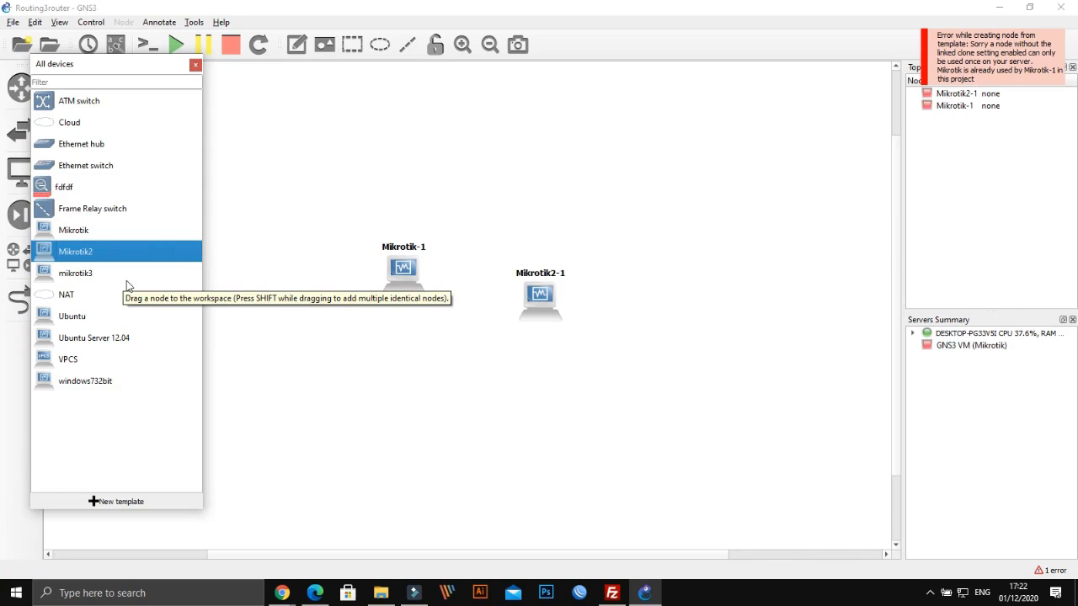
pyautogui.moveTo(80, 279); pyautogui.dragTo(646, 304)
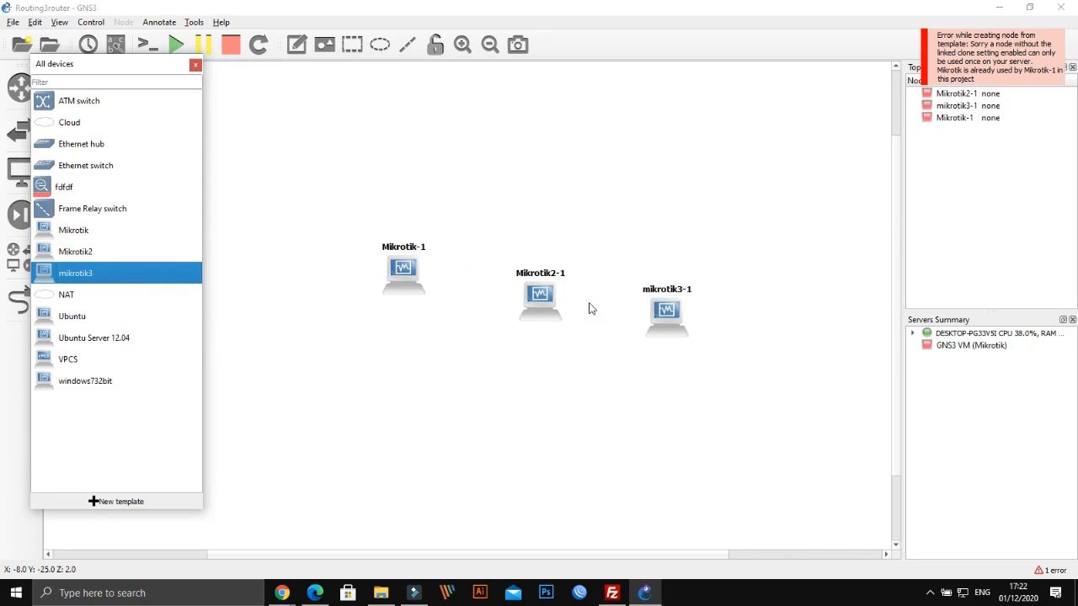
# Line up Mikrotik-1, Mikrotik2-1 and mikrotik3-1 in a row, then switch back to the PDF
pyautogui.moveTo(413, 270); pyautogui.dragTo(380, 289)
pyautogui.moveTo(549, 299); pyautogui.dragTo(520, 293)
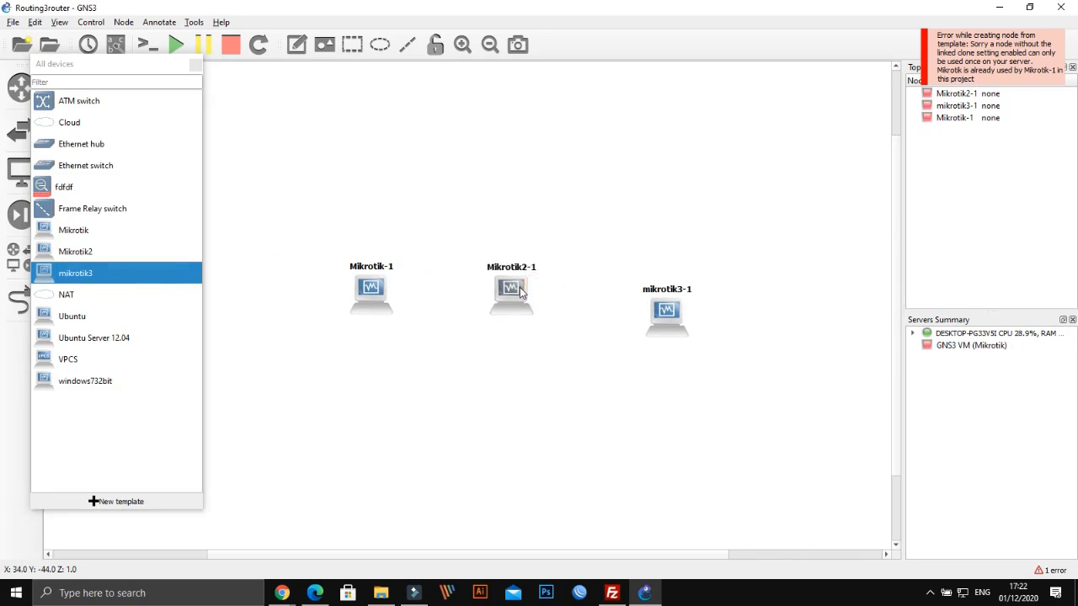
pyautogui.moveTo(678, 325); pyautogui.dragTo(655, 307)
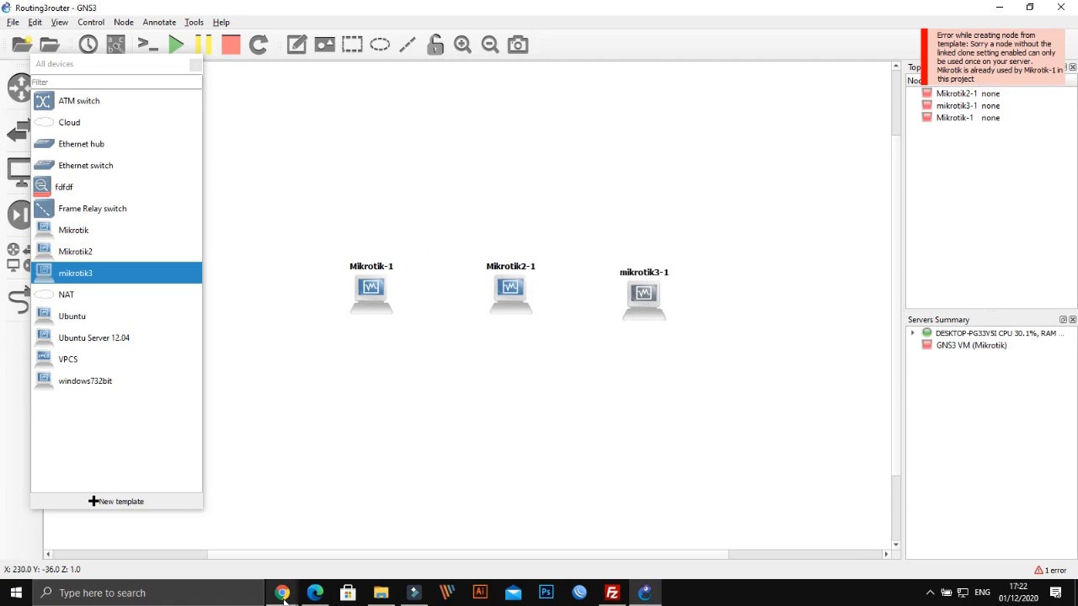
pyautogui.click(644, 594)
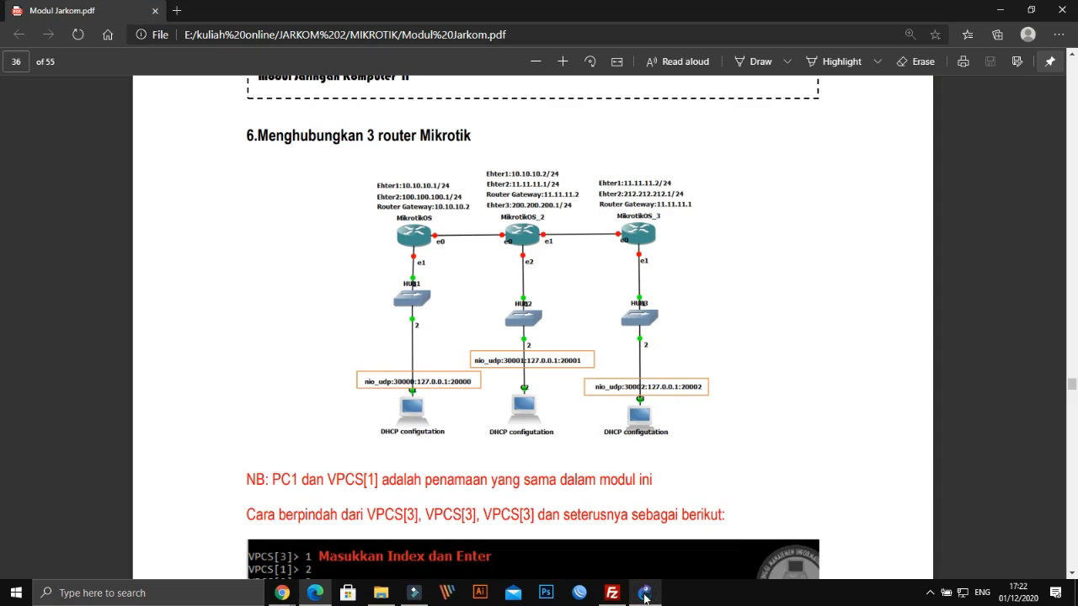
# Place three Ethernet hubs, one below each Mikrotik router
pyautogui.click(645, 595)
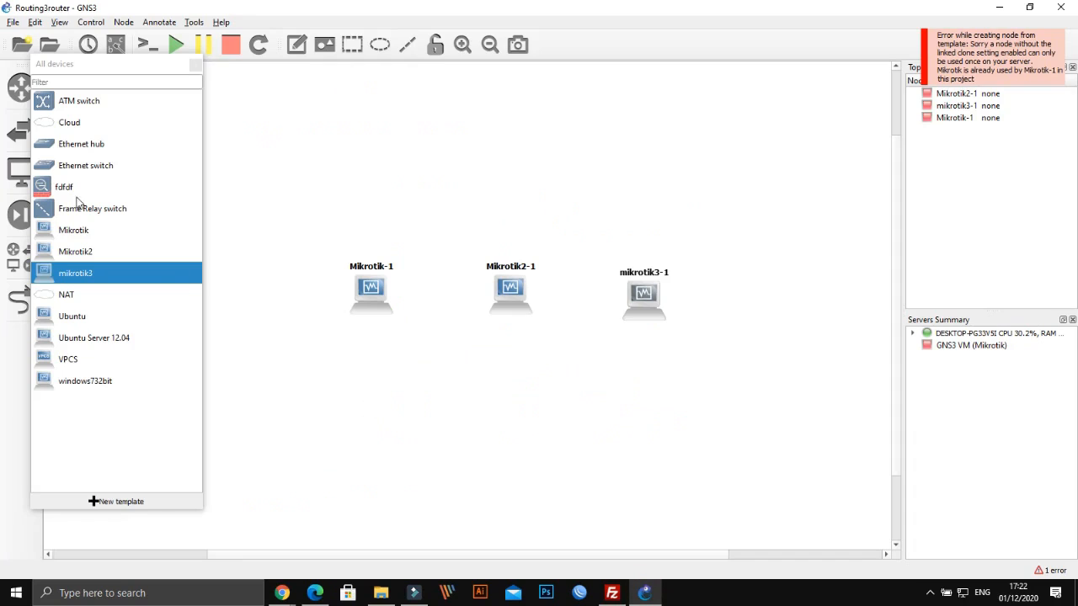
pyautogui.moveTo(61, 155); pyautogui.dragTo(369, 381)
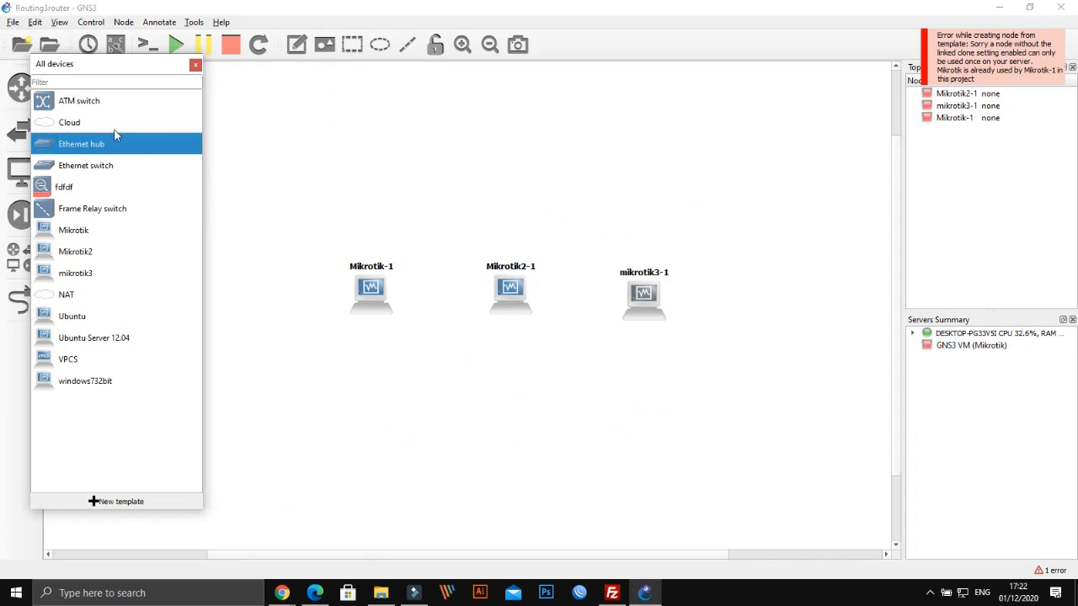
pyautogui.moveTo(83, 148); pyautogui.dragTo(534, 395)
pyautogui.moveTo(82, 144); pyautogui.dragTo(665, 390)
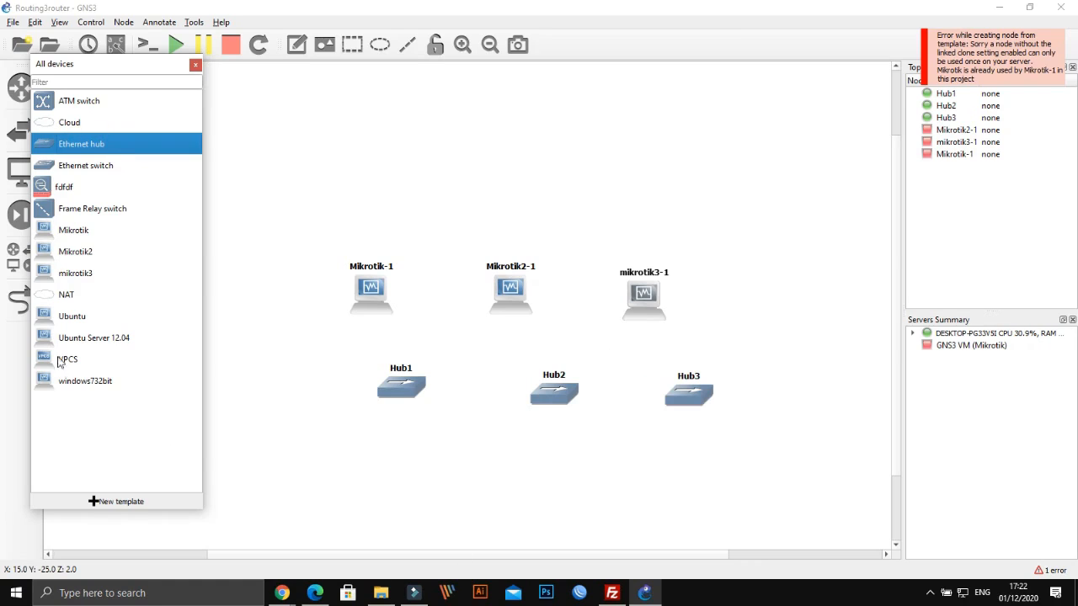
# Add VPCS hosts PC1 and PC2, then delete PC2, leaving PC1 under Hub1
pyautogui.moveTo(54, 362); pyautogui.dragTo(378, 481)
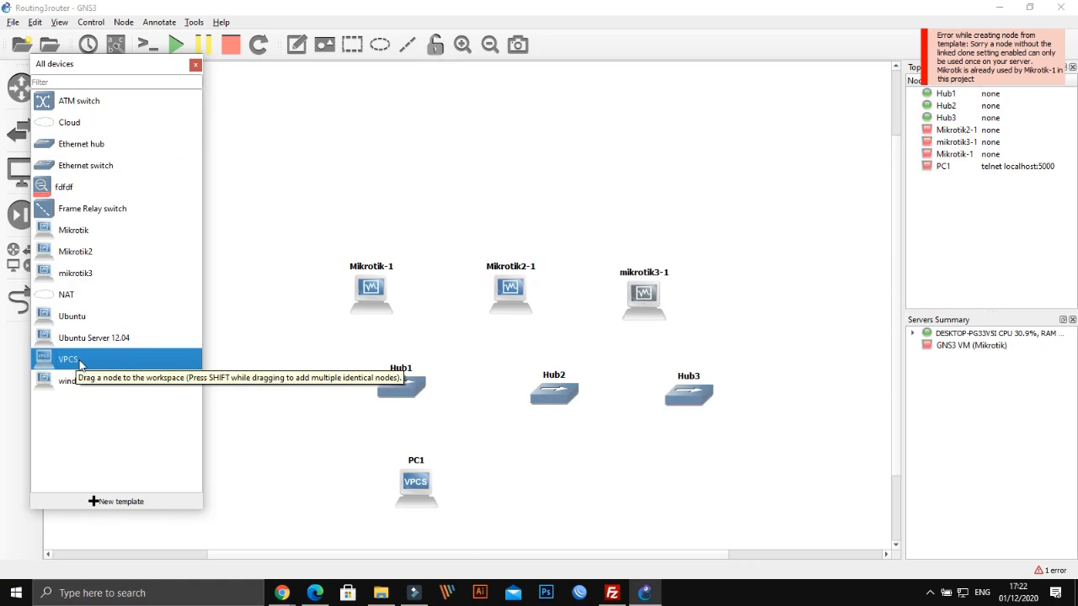
pyautogui.moveTo(80, 364); pyautogui.dragTo(582, 502)
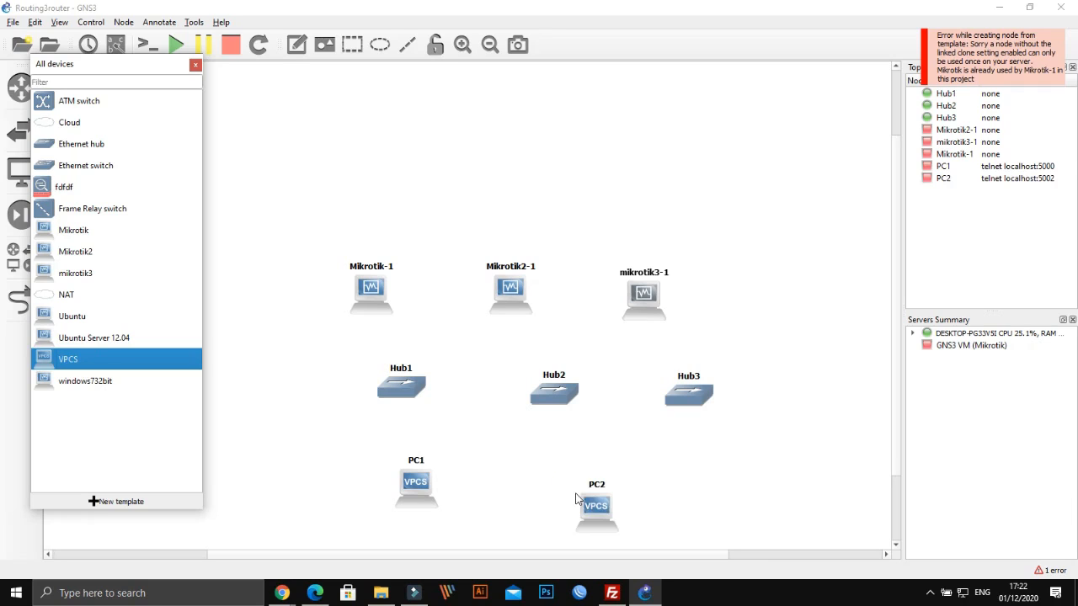
pyautogui.moveTo(421, 495); pyautogui.dragTo(400, 490)
pyautogui.moveTo(522, 456); pyautogui.dragTo(604, 523)
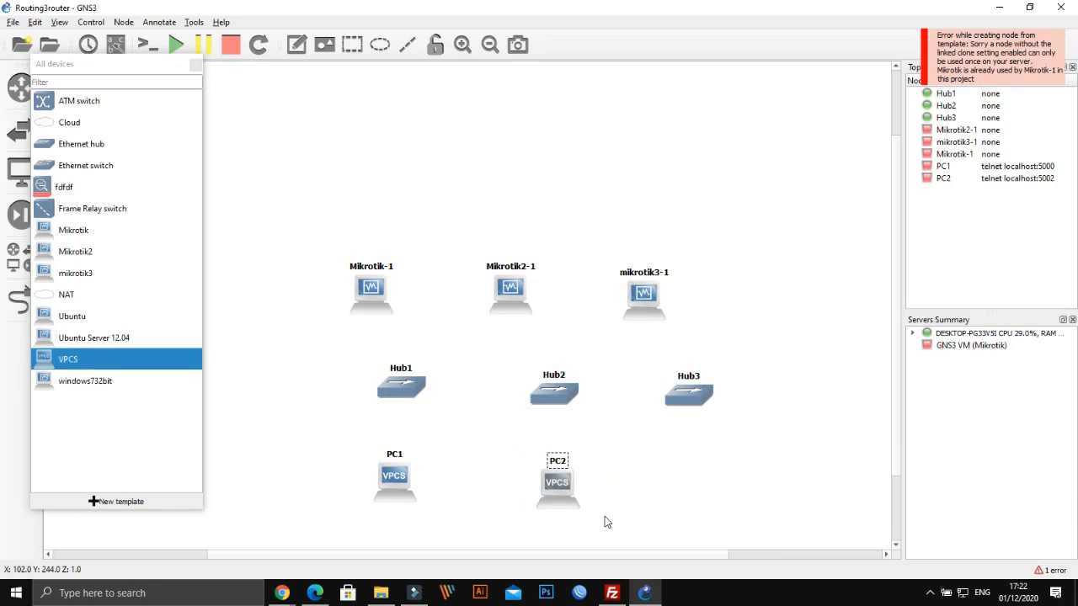
pyautogui.rightClick(552, 482)
pyautogui.click(588, 472)
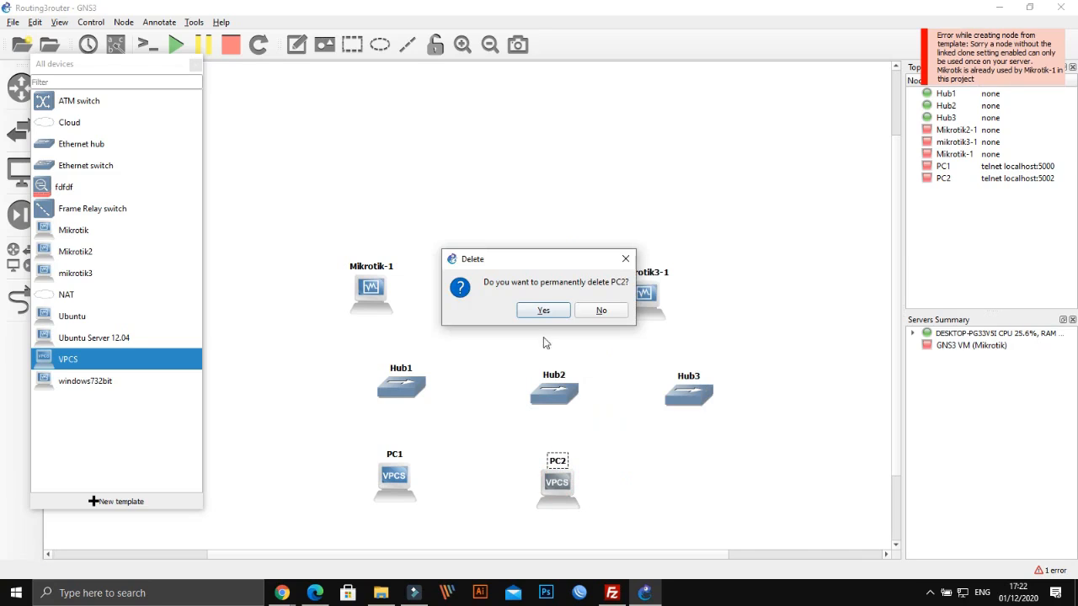
pyautogui.click(543, 310)
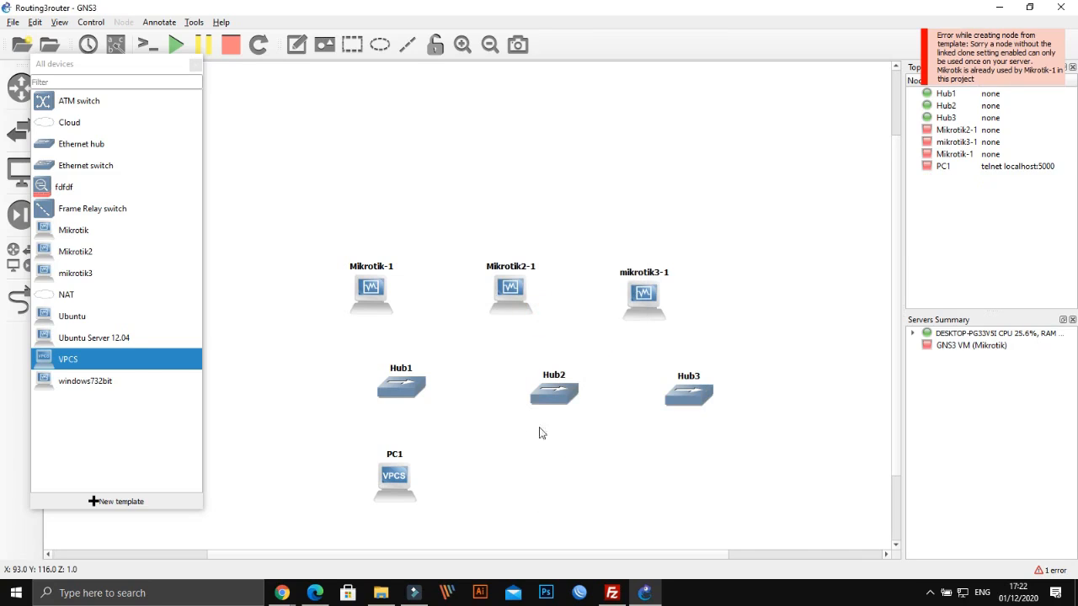
pyautogui.click(74, 319)
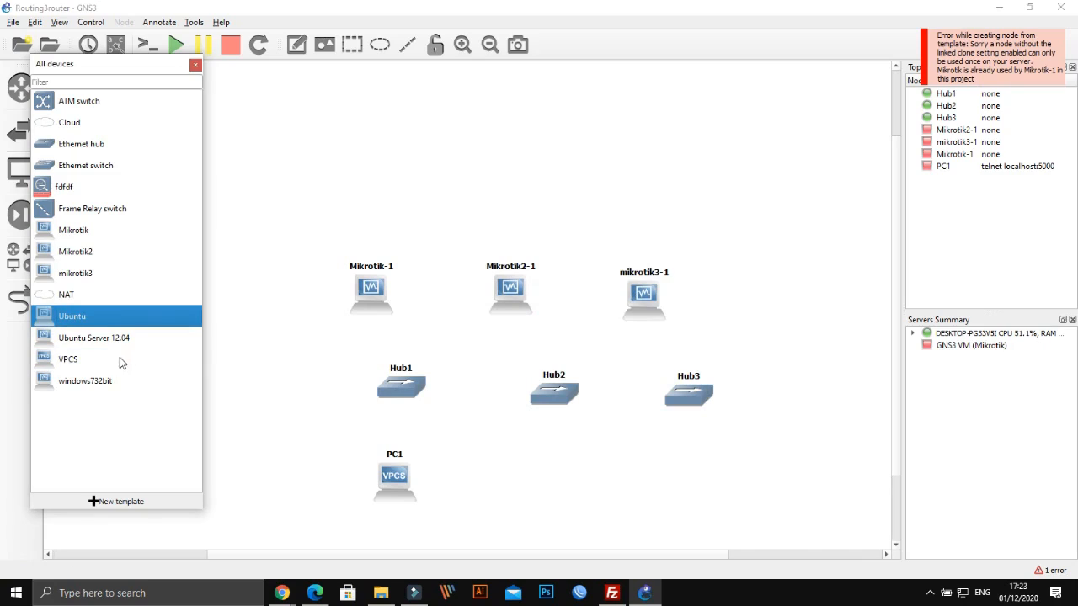
# Add an UbuntuServer12.04 host below Hub2 and an Ubuntu host below Hub3
pyautogui.moveTo(90, 344); pyautogui.dragTo(562, 490)
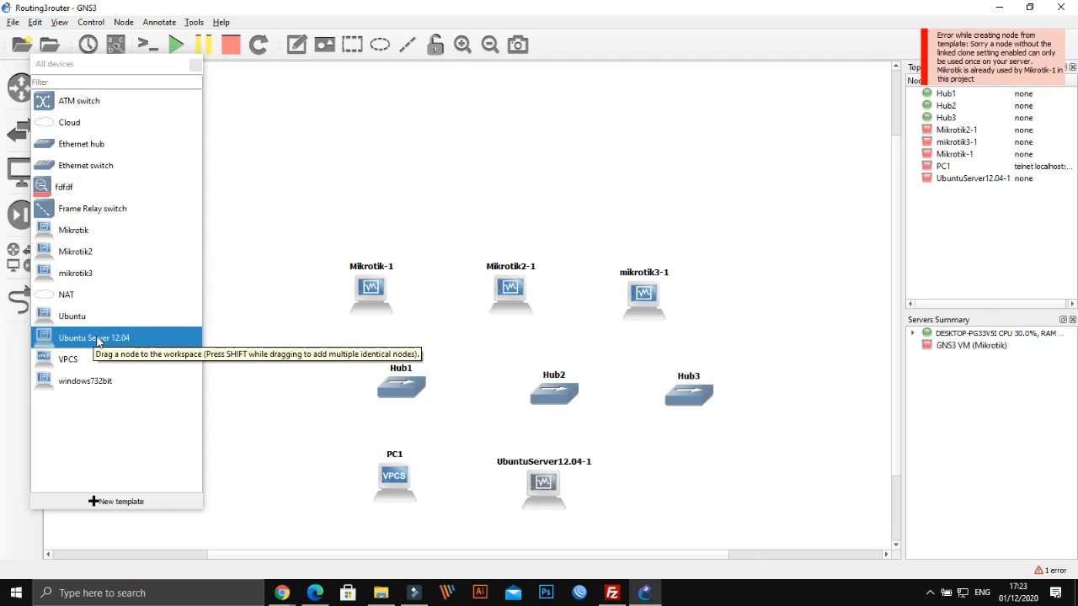
pyautogui.moveTo(96, 340); pyautogui.dragTo(710, 492)
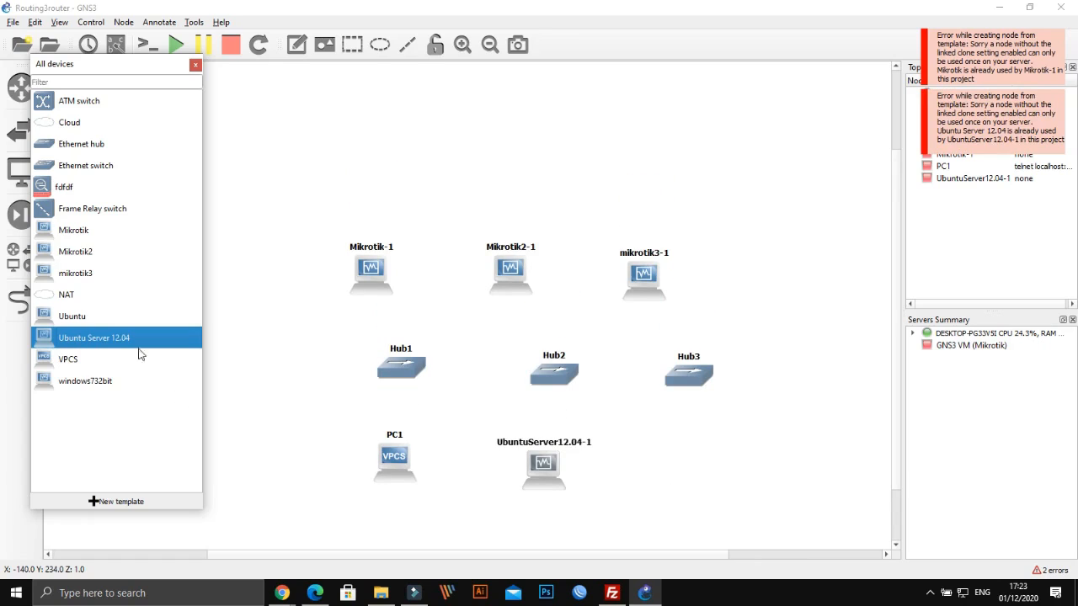
pyautogui.moveTo(76, 319); pyautogui.dragTo(696, 480)
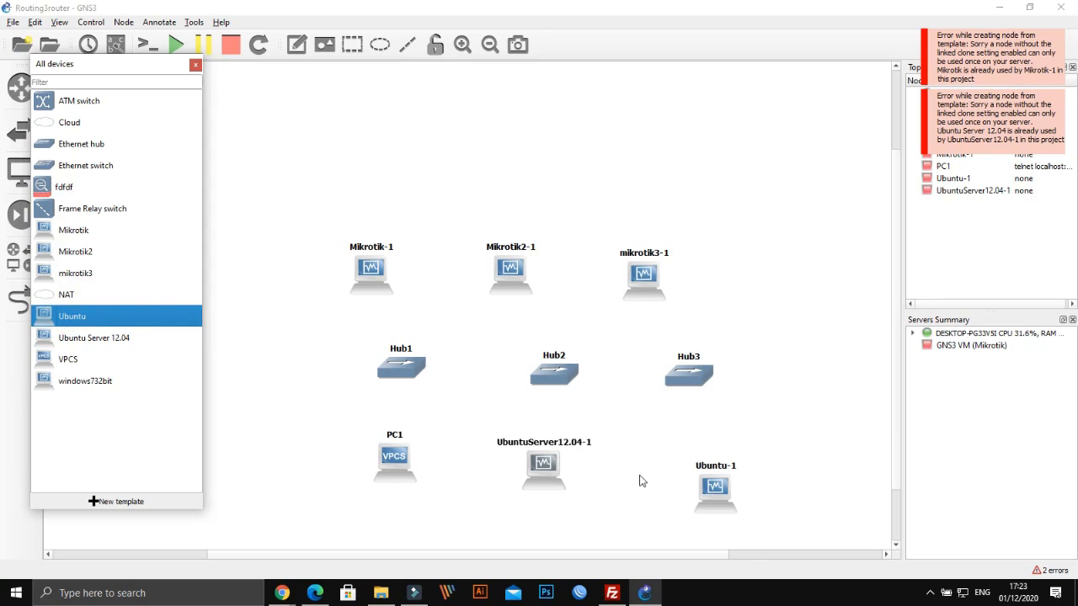
pyautogui.moveTo(698, 481); pyautogui.dragTo(659, 460)
# Shift PC1, Hub1, Hub2, UbuntuServer12.04-1, Hub3 and Ubuntu-1 left into neat columns
pyautogui.moveTo(386, 458); pyautogui.dragTo(366, 460)
pyautogui.moveTo(404, 368); pyautogui.dragTo(370, 361)
pyautogui.moveTo(545, 371); pyautogui.dragTo(508, 366)
pyautogui.moveTo(544, 459); pyautogui.dragTo(526, 460)
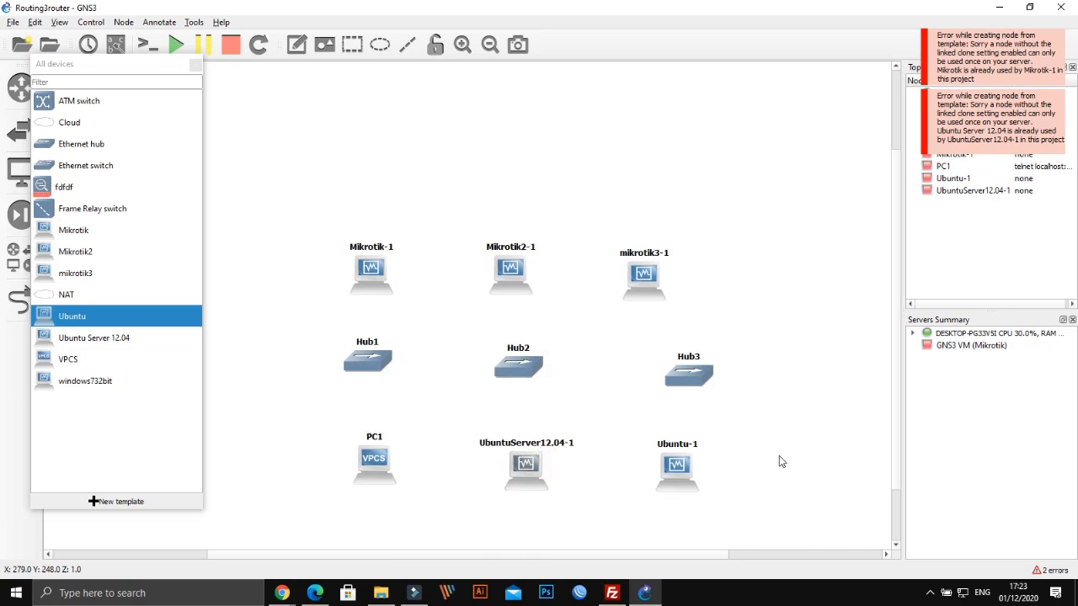
pyautogui.moveTo(689, 384); pyautogui.dragTo(646, 383)
pyautogui.moveTo(682, 477); pyautogui.dragTo(661, 477)
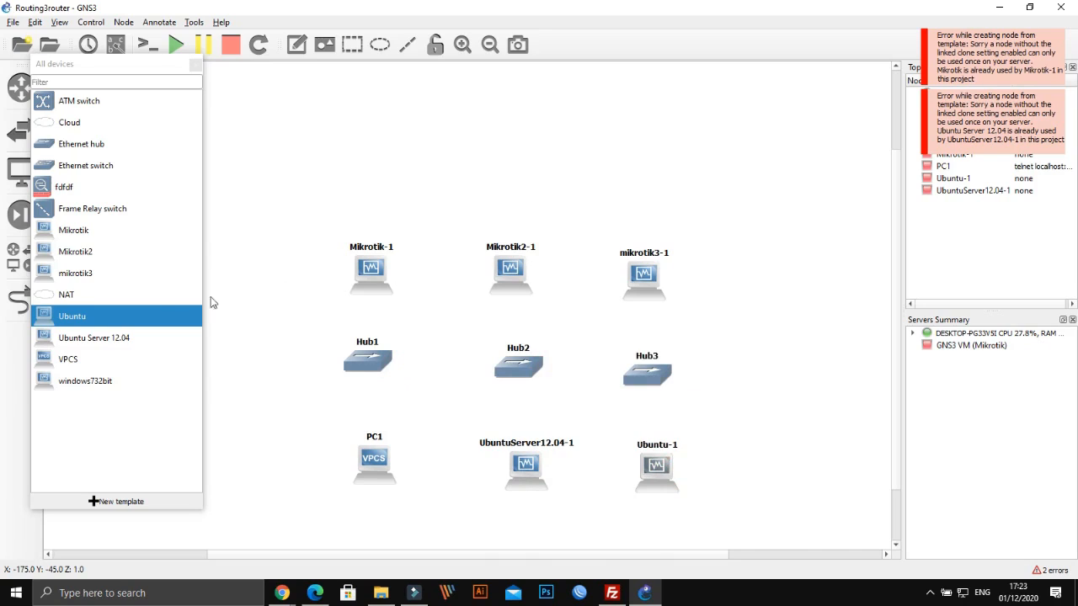
# Check the topology diagram in the PDF, then return to GNS3
pyautogui.click(317, 593)
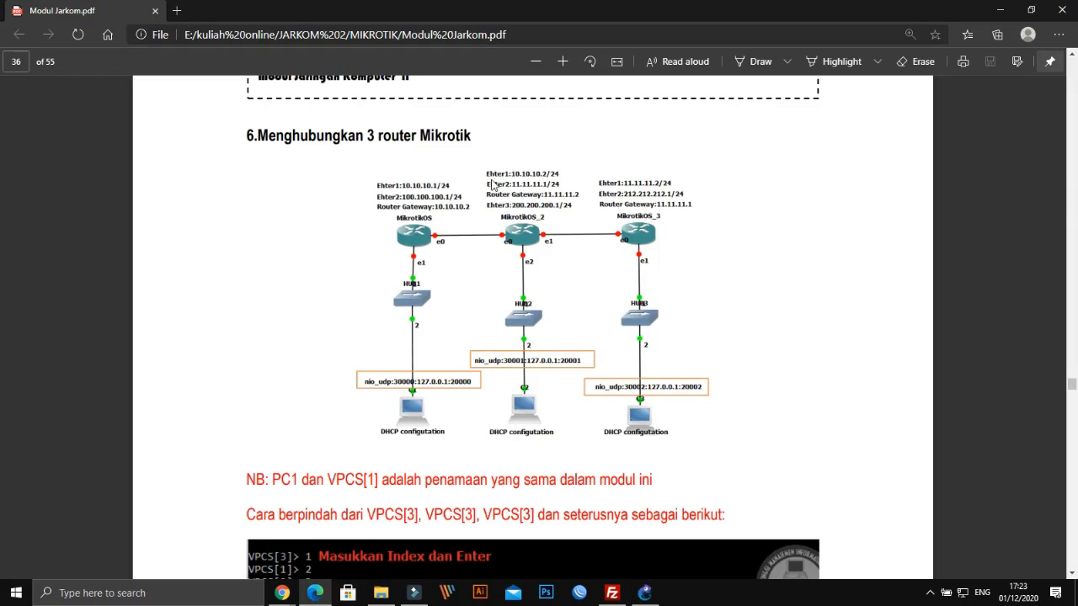
pyautogui.scroll(3, 493, 183)
pyautogui.scroll(-2, 563, 246)
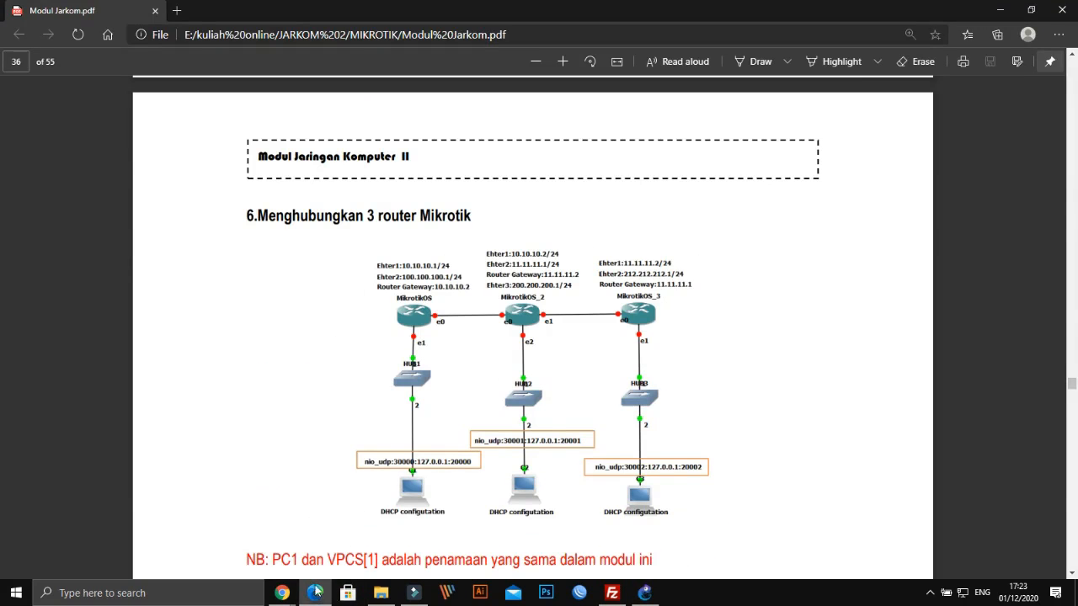
pyautogui.click(317, 592)
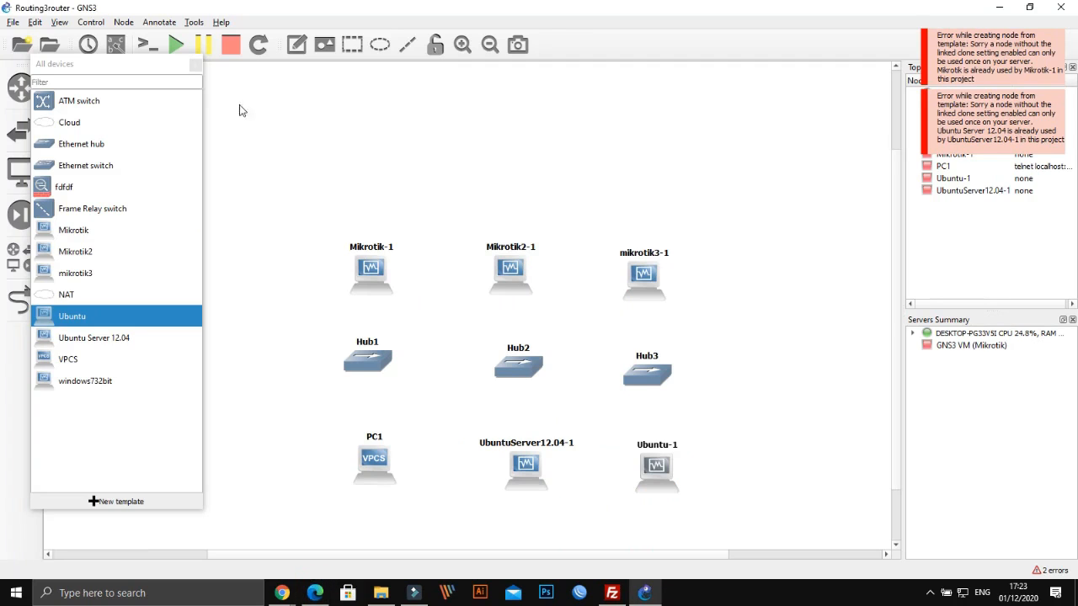
# Place Cloud1 at the top centre with a new Hub4 just beneath it
pyautogui.moveTo(59, 124); pyautogui.dragTo(515, 113)
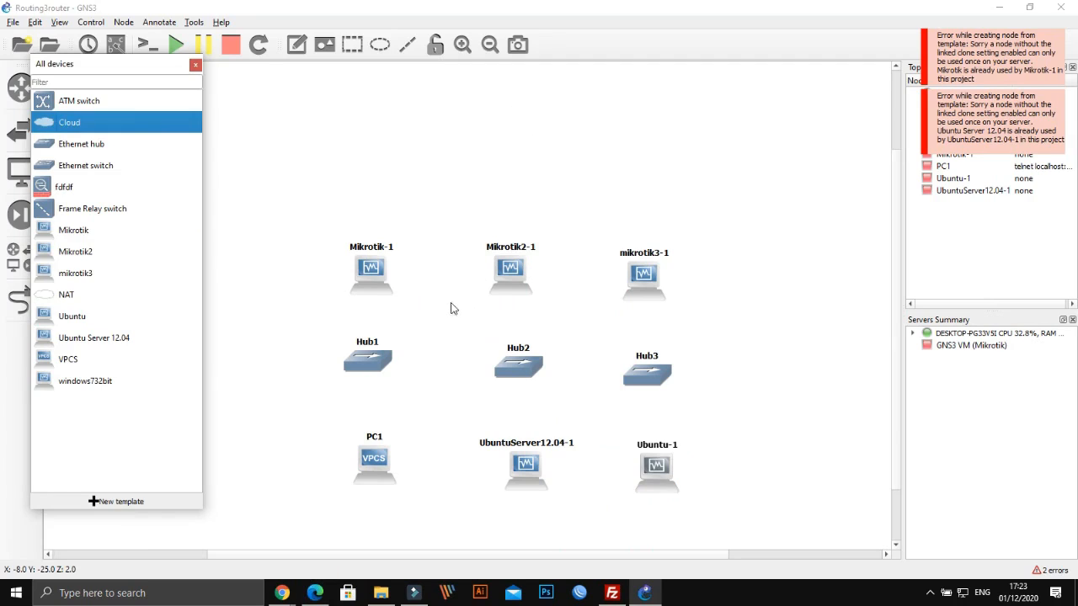
pyautogui.moveTo(519, 123); pyautogui.dragTo(498, 119)
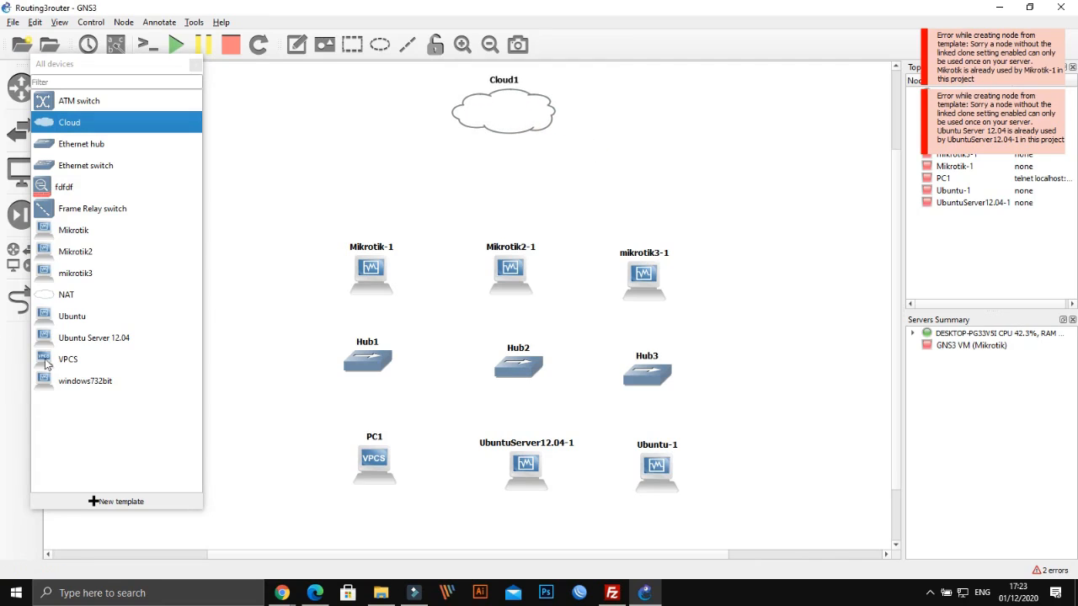
pyautogui.moveTo(85, 144); pyautogui.dragTo(510, 186)
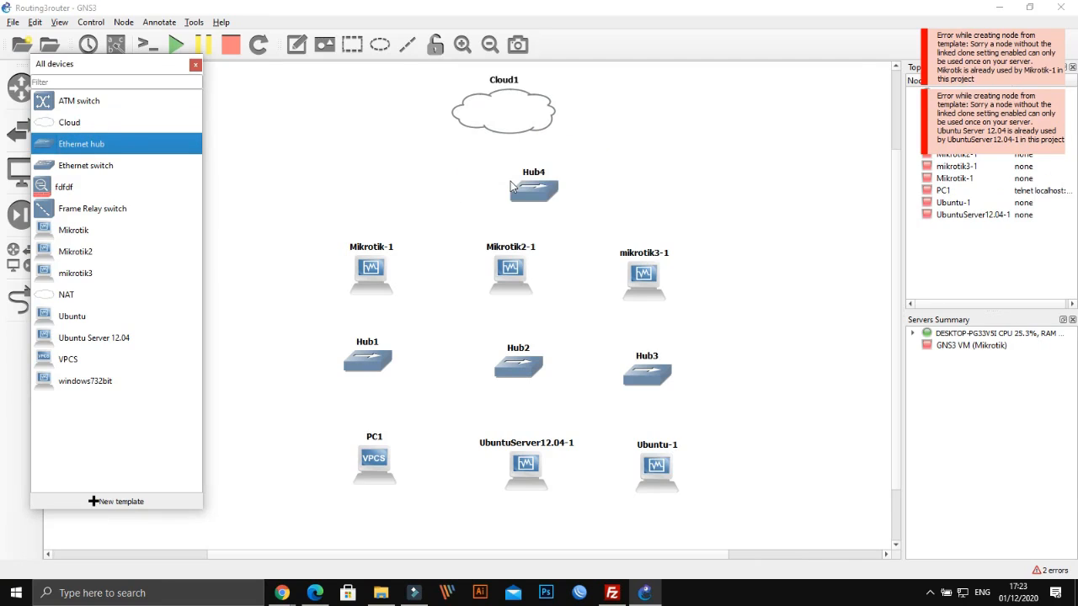
pyautogui.moveTo(502, 189); pyautogui.dragTo(504, 189)
pyautogui.moveTo(496, 114); pyautogui.dragTo(510, 106)
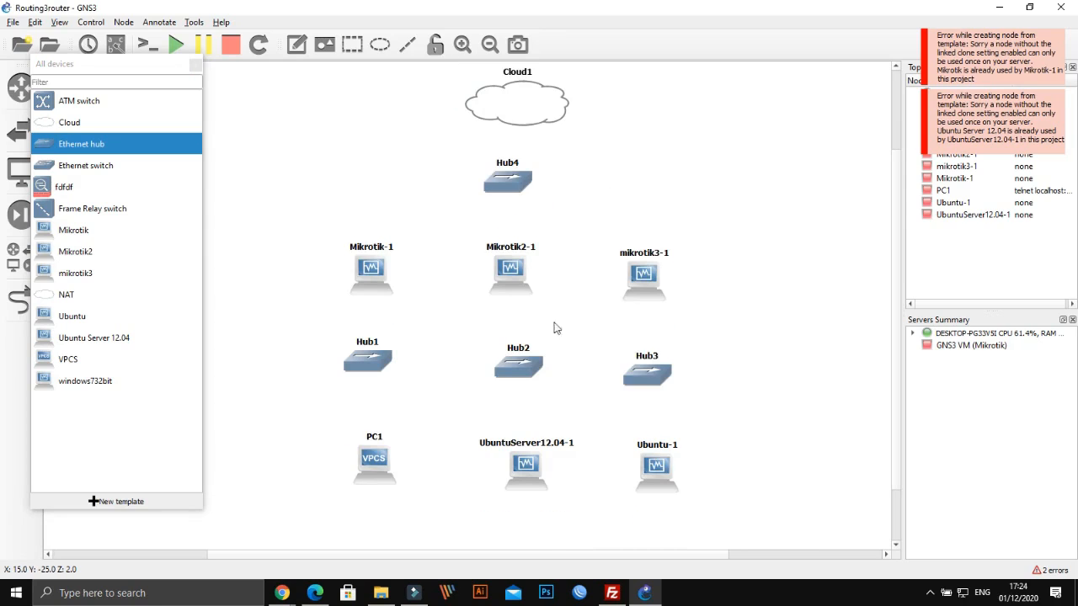
# Nudge Hub2, UbuntuServer12.04-1 and Ubuntu-1 left to realign the device columns
pyautogui.moveTo(532, 364); pyautogui.dragTo(524, 366)
pyautogui.moveTo(532, 469); pyautogui.dragTo(522, 468)
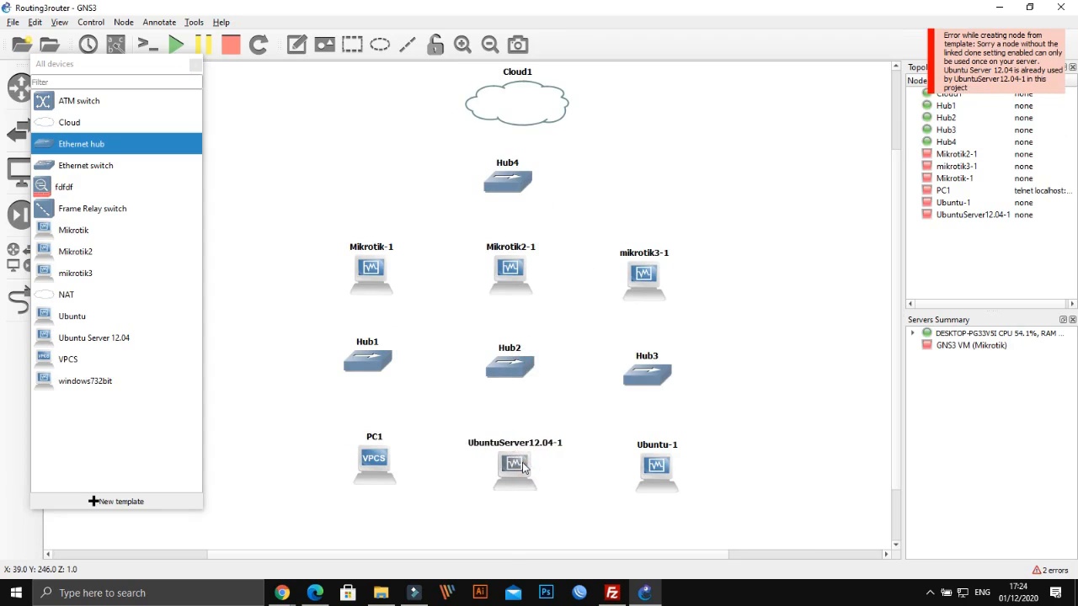
pyautogui.moveTo(681, 472); pyautogui.dragTo(671, 471)
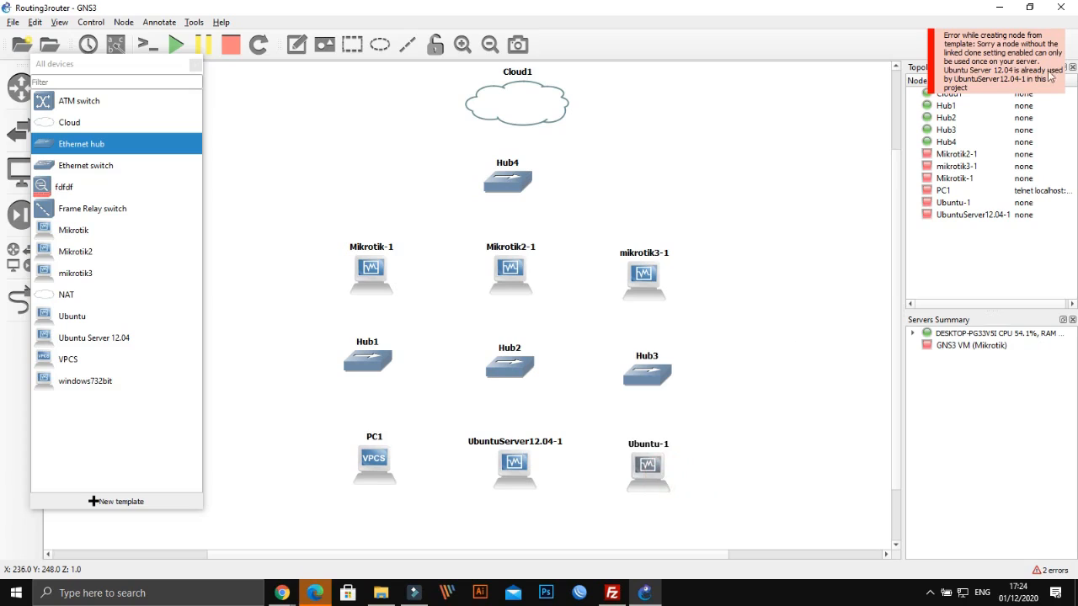
pyautogui.click(787, 298)
# Give Mikrotik-1 the router symbol from the Affinity-circle-blue set
pyautogui.click(376, 267)
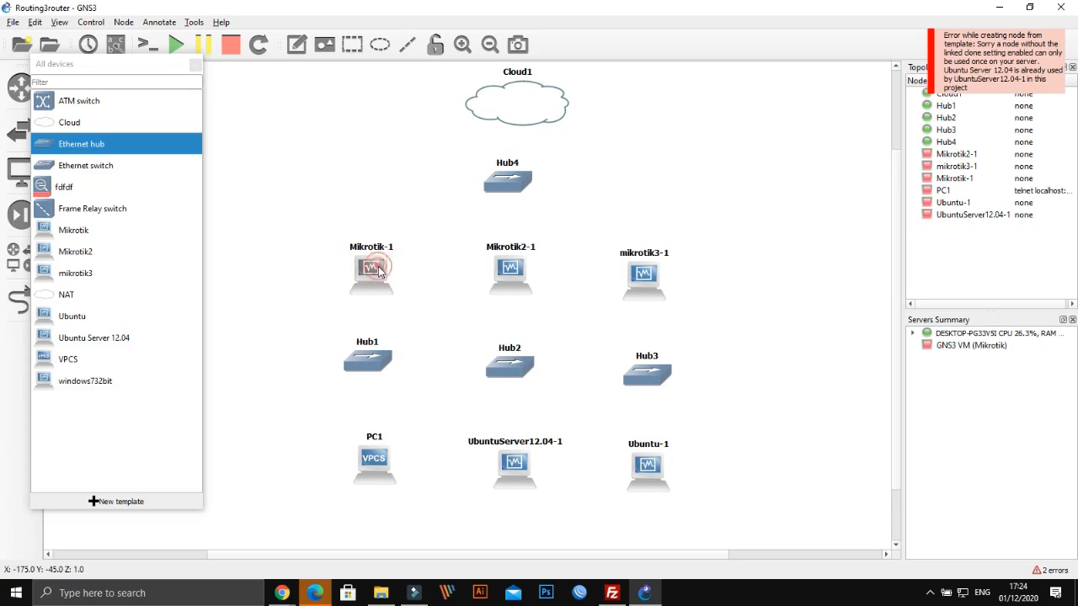
pyautogui.rightClick(376, 267)
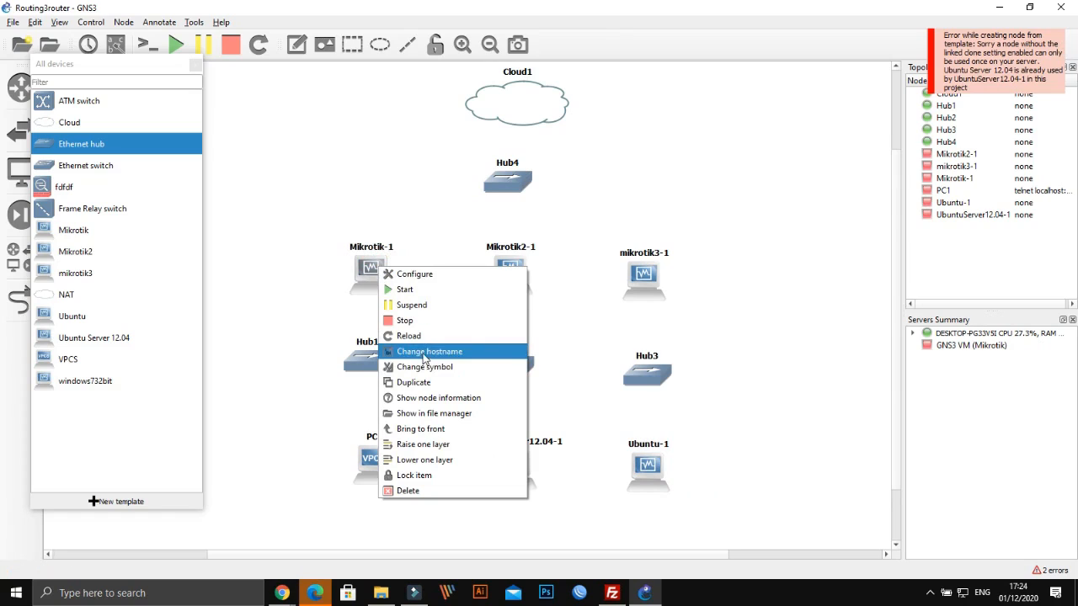
pyautogui.click(422, 367)
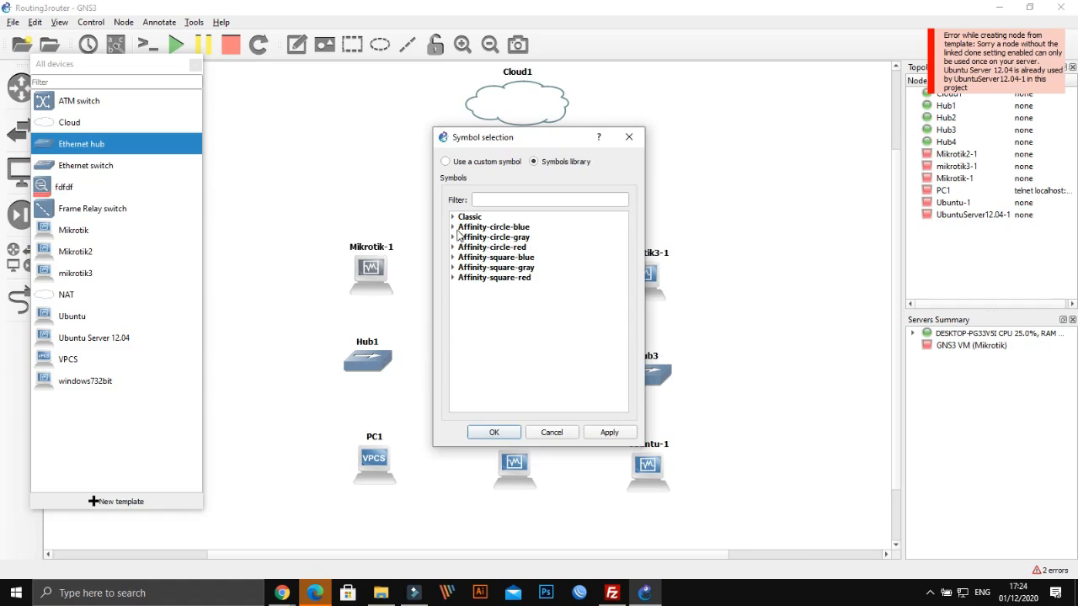
pyautogui.click(454, 234)
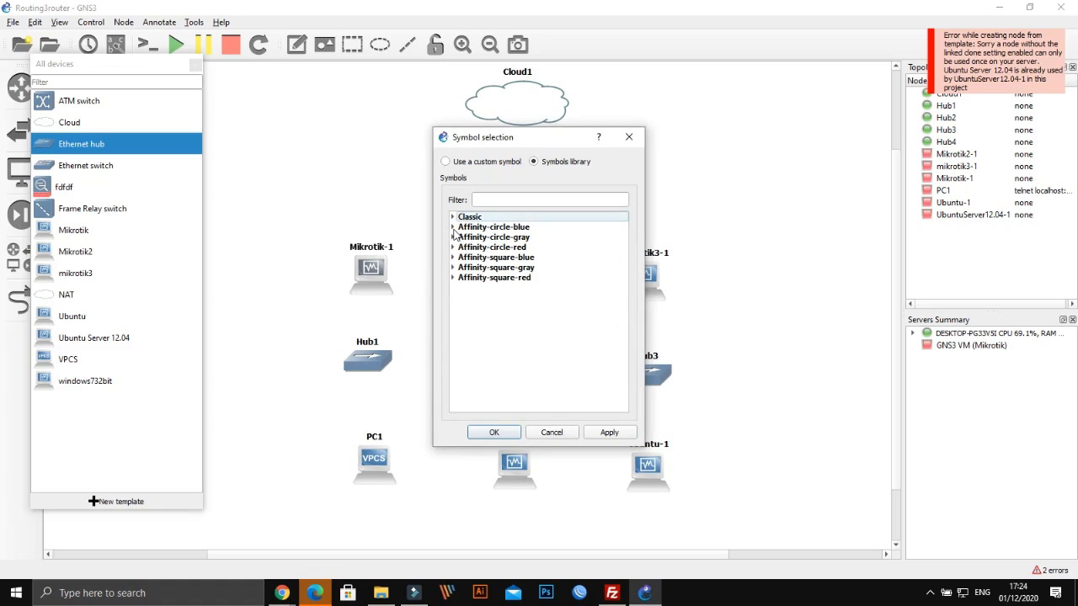
pyautogui.click(454, 229)
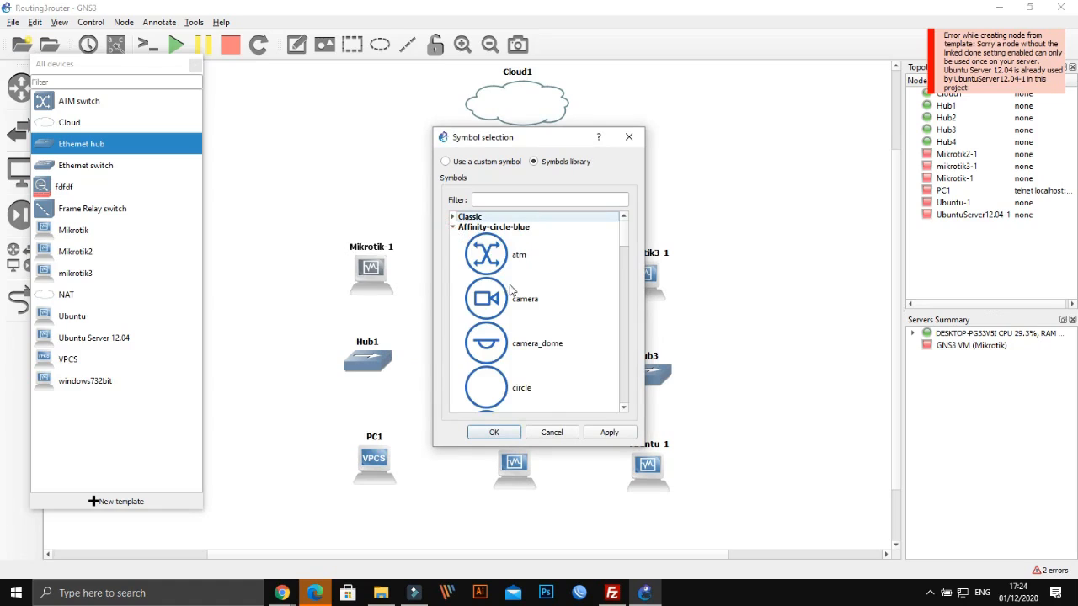
pyautogui.scroll(-5, 510, 288)
pyautogui.scroll(-1, 511, 291)
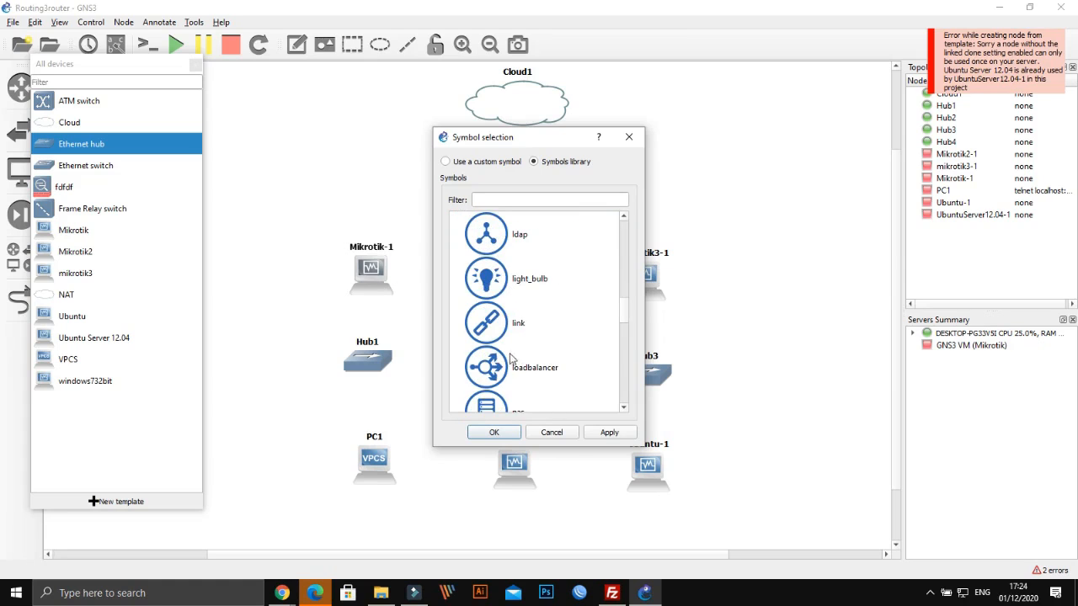
pyautogui.scroll(-2, 509, 346)
pyautogui.click(495, 317)
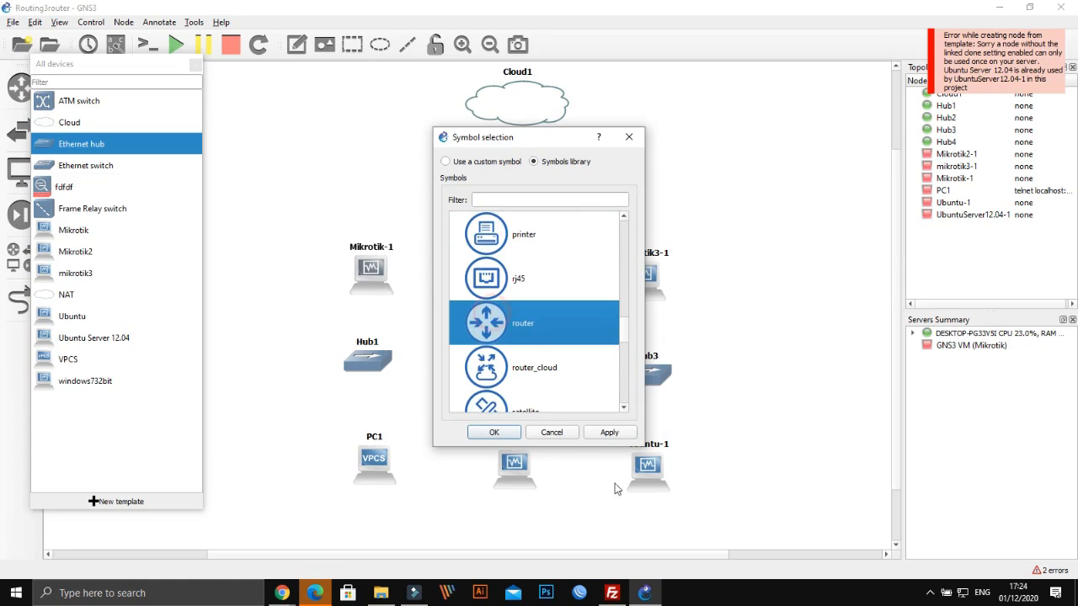
pyautogui.click(608, 435)
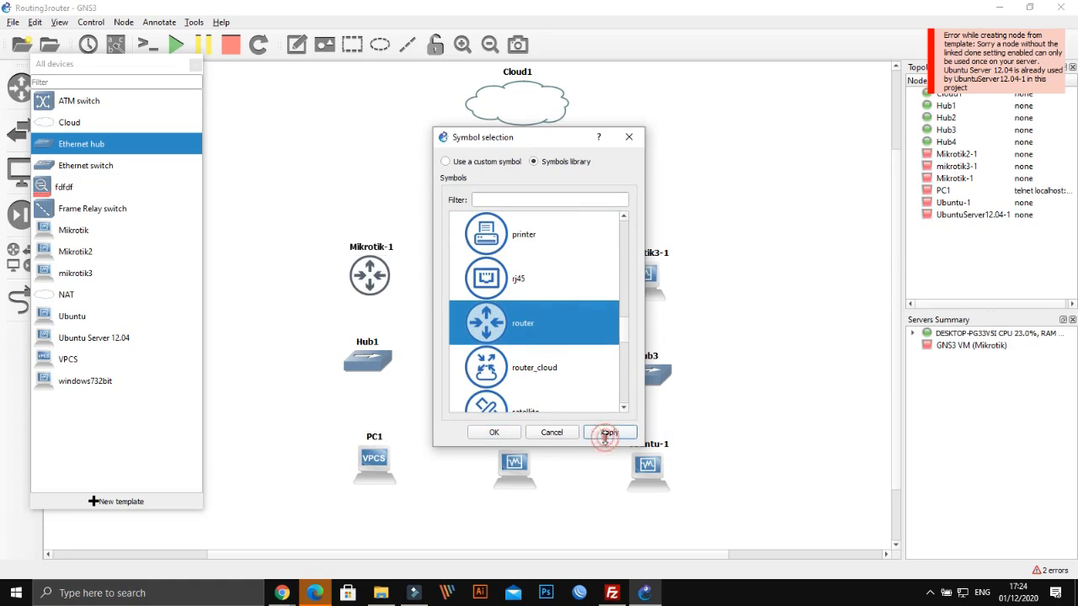
pyautogui.click(495, 434)
# Give Mikrotik2-1 the same router symbol
pyautogui.rightClick(507, 286)
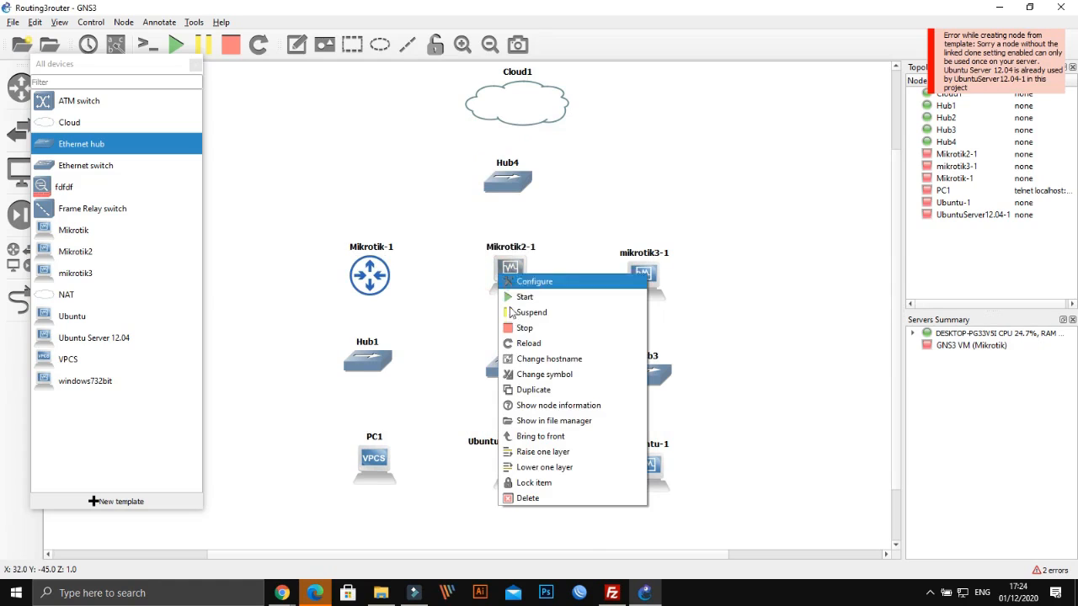
pyautogui.click(544, 374)
pyautogui.click(462, 228)
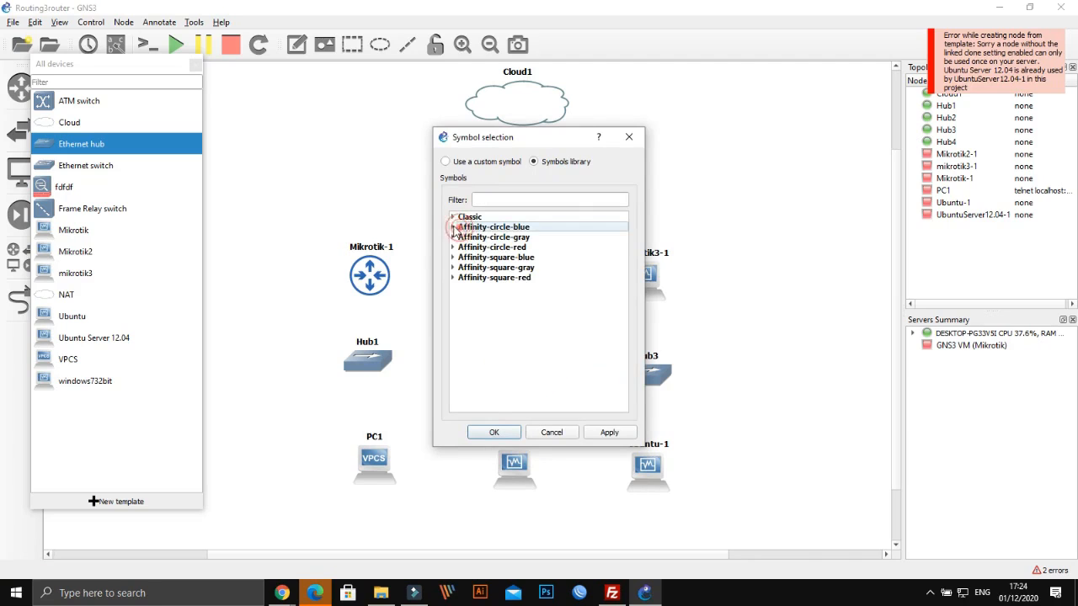
pyautogui.scroll(-5, 512, 357)
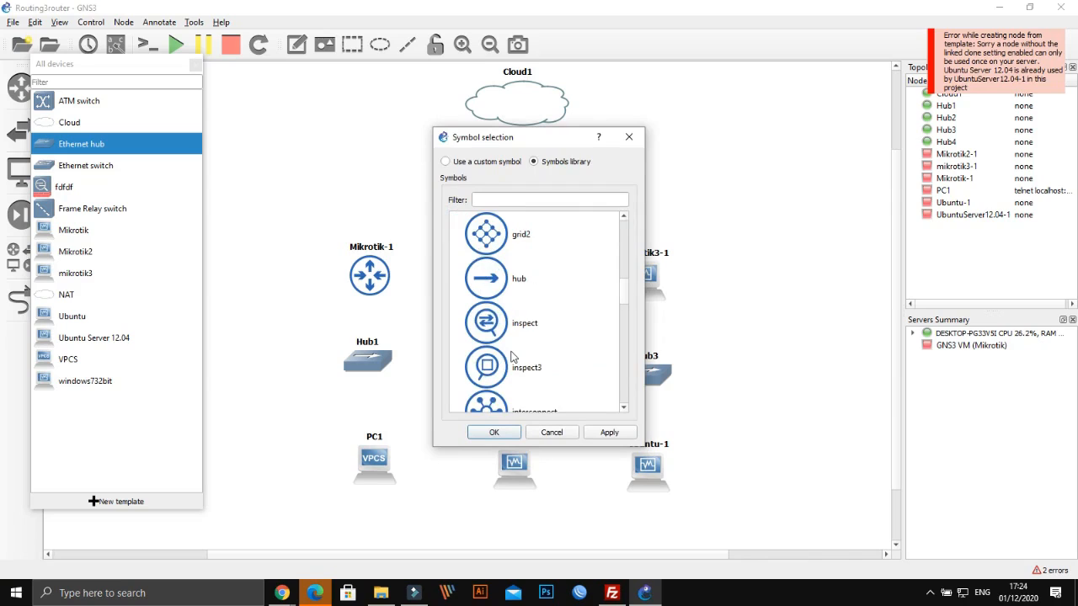
pyautogui.scroll(-3, 512, 357)
pyautogui.scroll(-9, 512, 358)
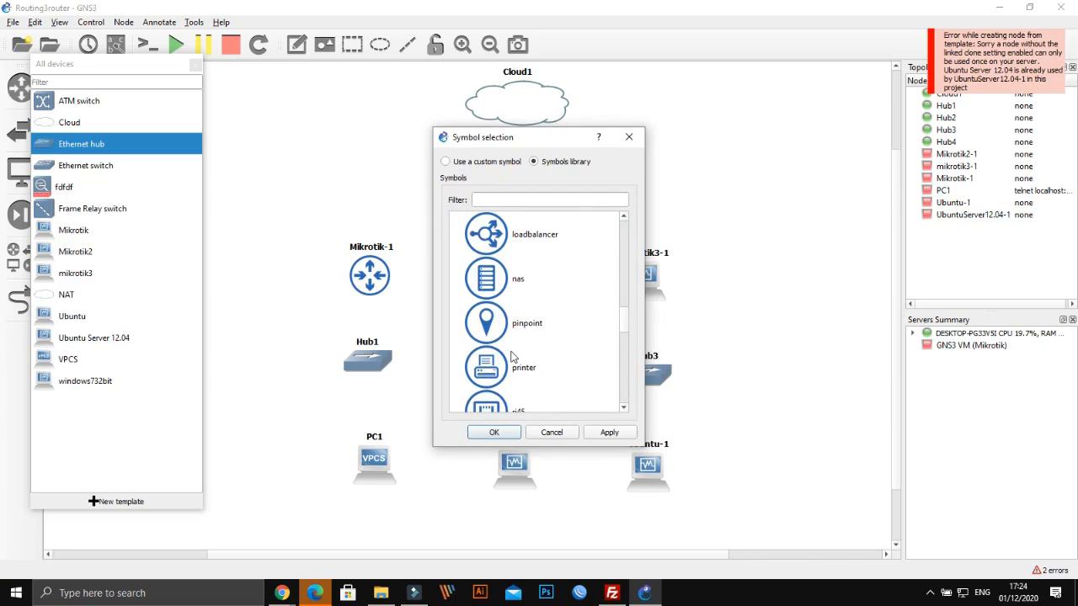
pyautogui.scroll(-5, 512, 357)
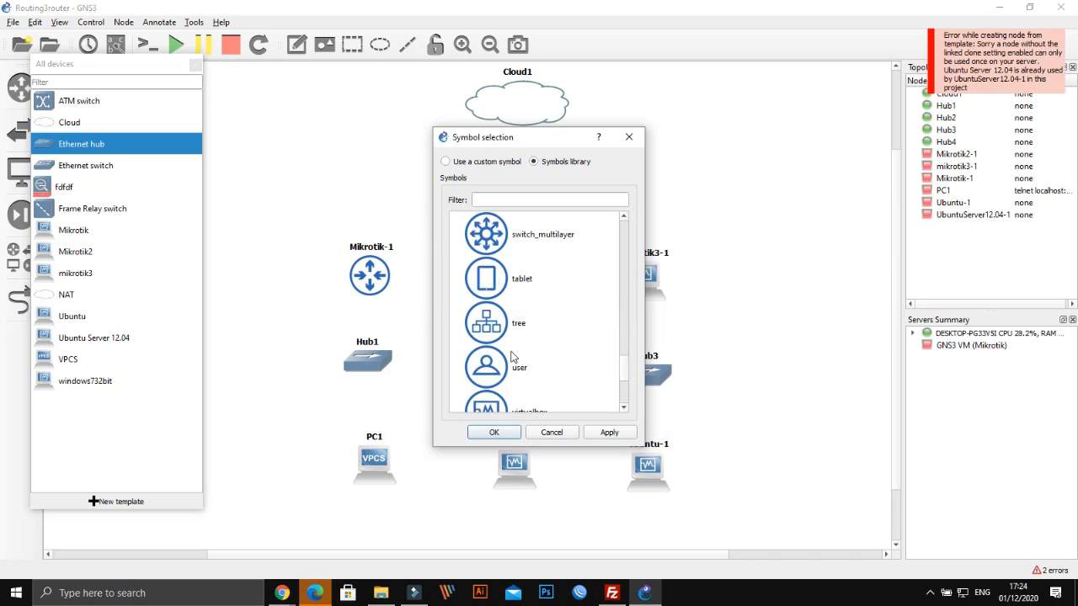
pyautogui.scroll(9, 512, 357)
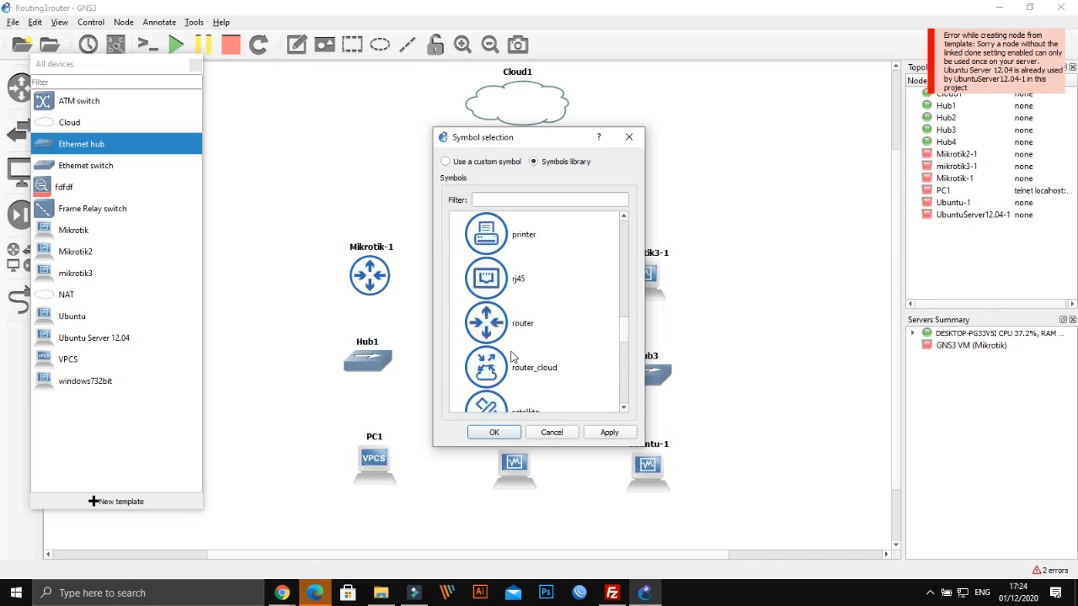
pyautogui.scroll(-1, 512, 357)
pyautogui.click(502, 338)
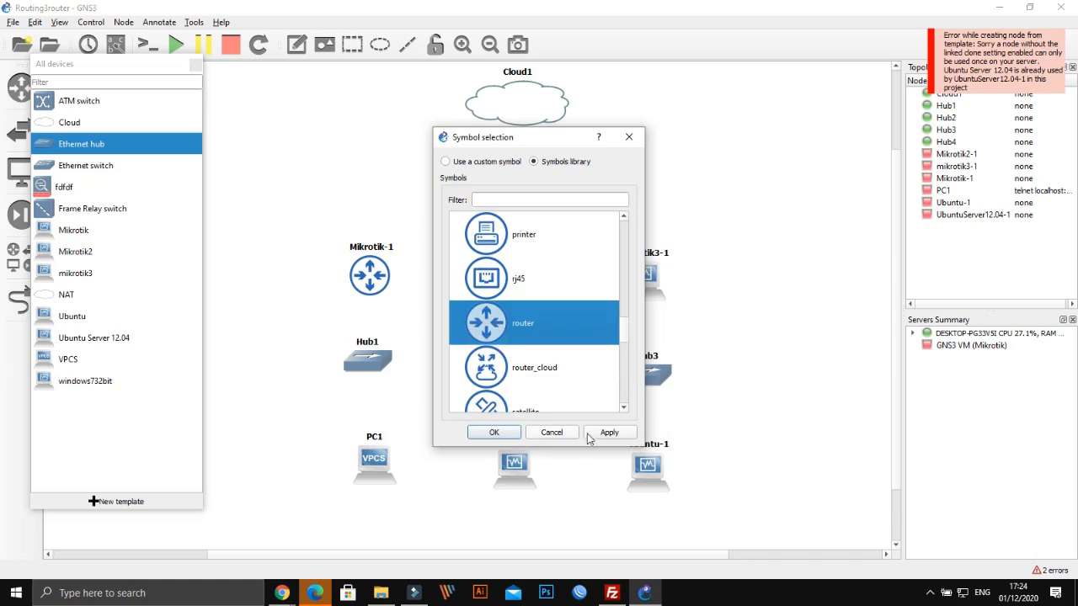
pyautogui.click(497, 432)
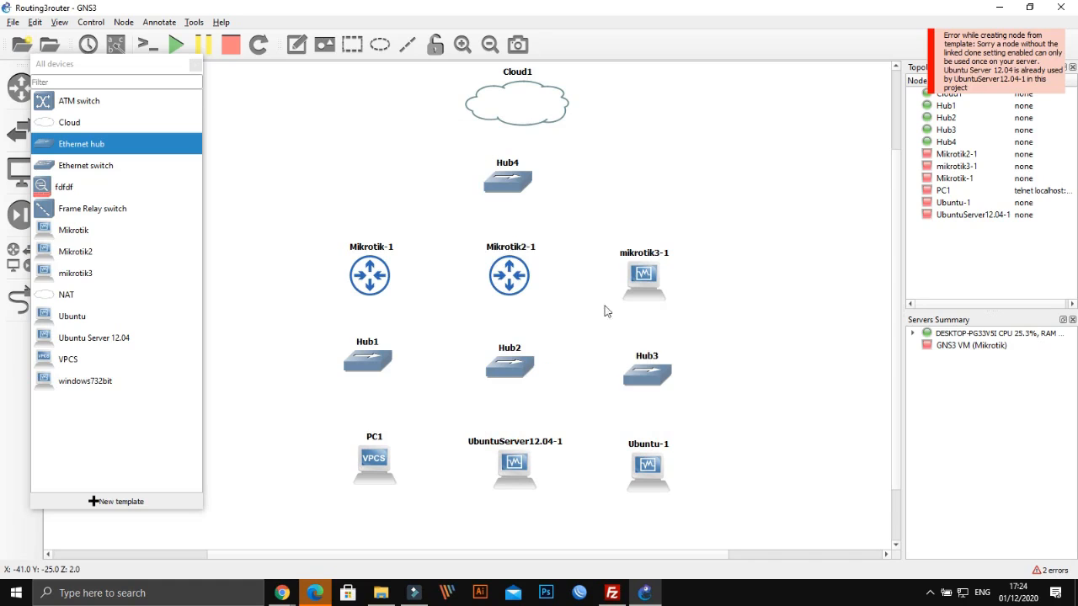
# Switch mikrotik3-1's icon to the Affinity-circle-blue router symbol
pyautogui.rightClick(651, 281)
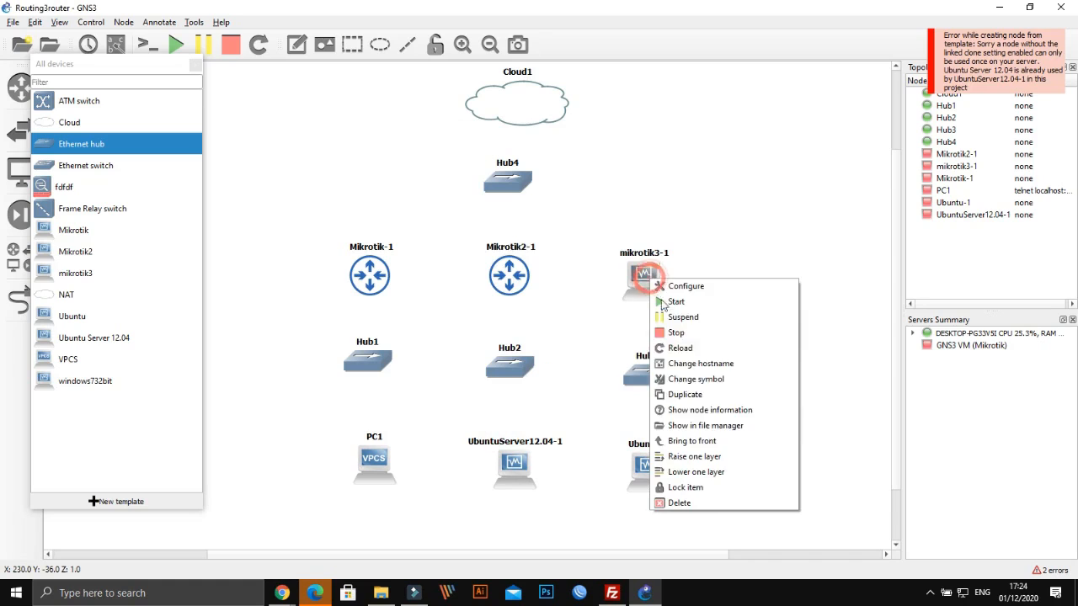
pyautogui.click(695, 381)
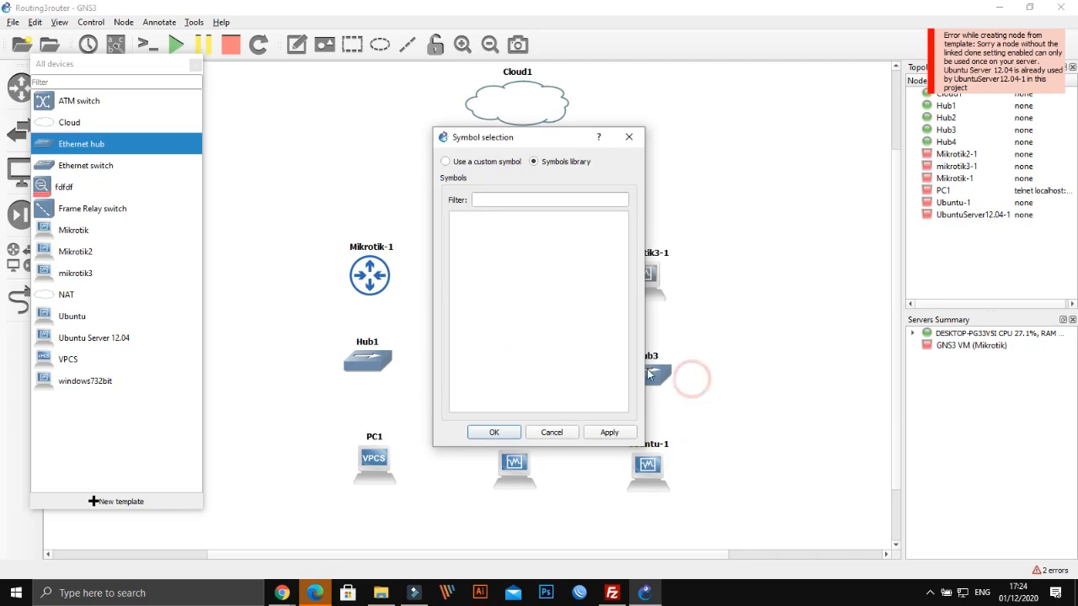
pyautogui.click(454, 228)
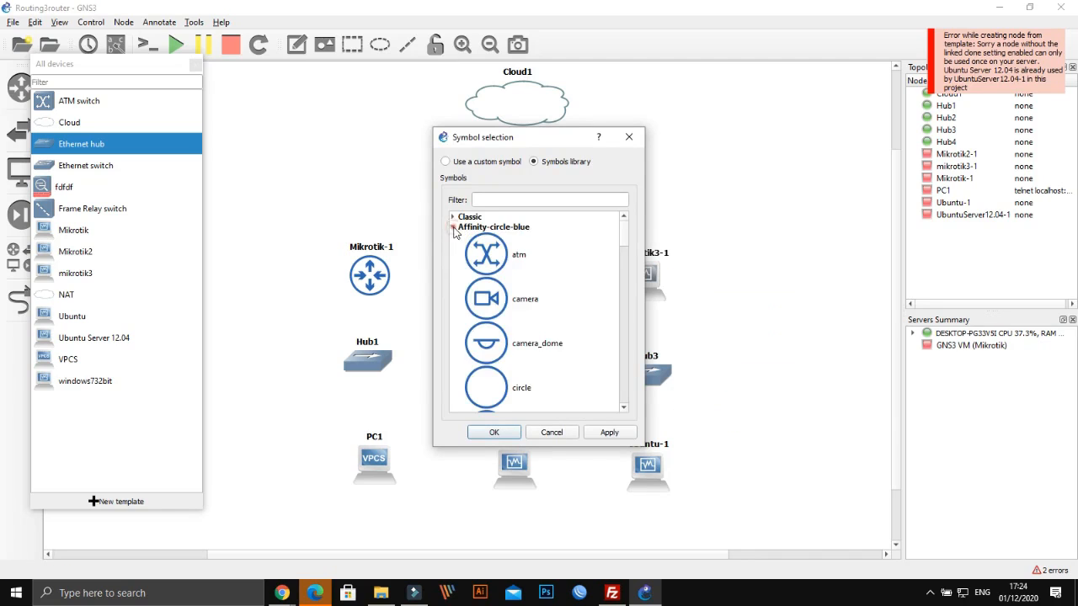
pyautogui.scroll(-5, 504, 327)
pyautogui.click(504, 327)
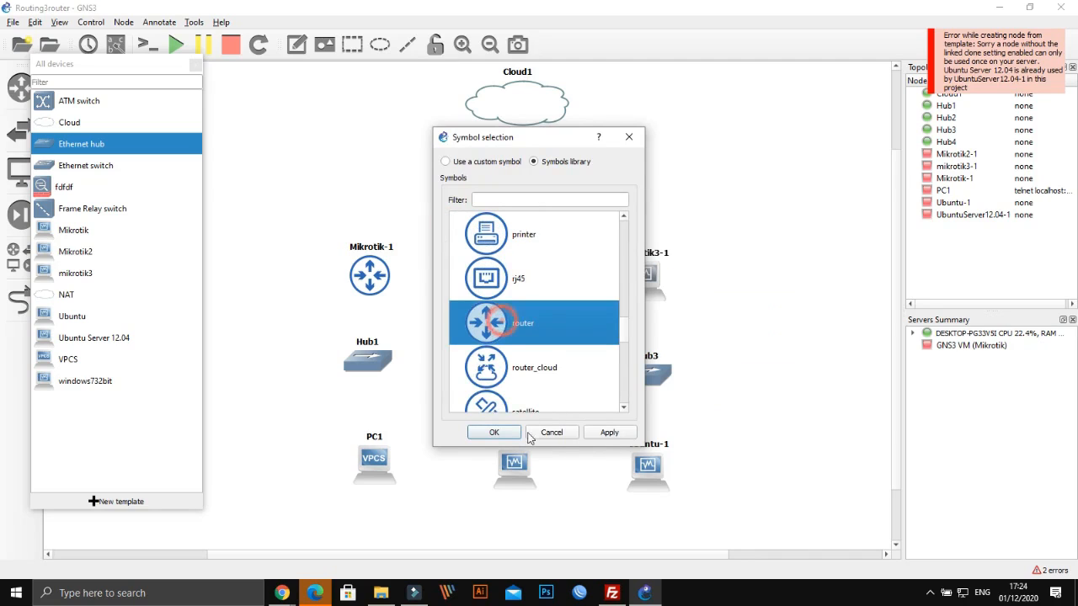
pyautogui.click(609, 432)
pyautogui.click(496, 432)
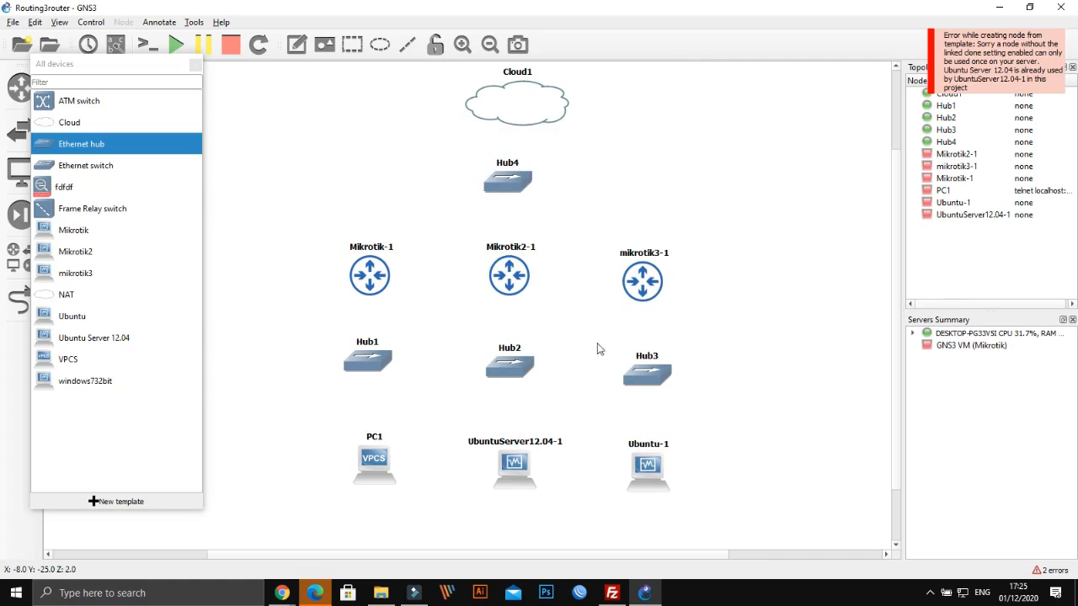
# Nudge Ubuntu-1, UbuntuServer12.04-1 and mikrotik3-1 into tidier alignment with their rows
pyautogui.moveTo(646, 465); pyautogui.dragTo(655, 459)
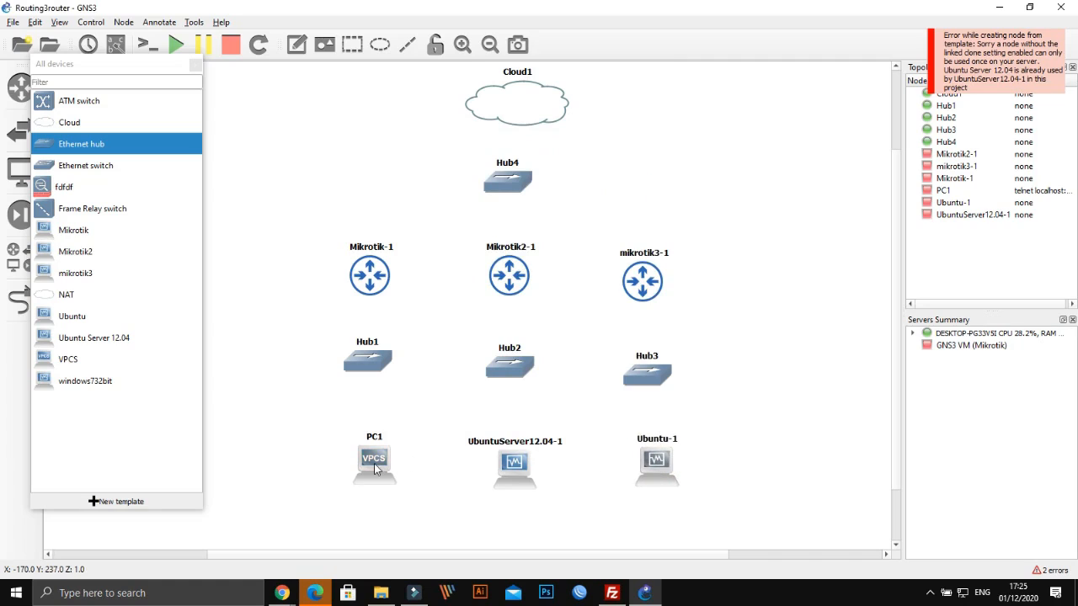
pyautogui.moveTo(514, 466); pyautogui.dragTo(507, 463)
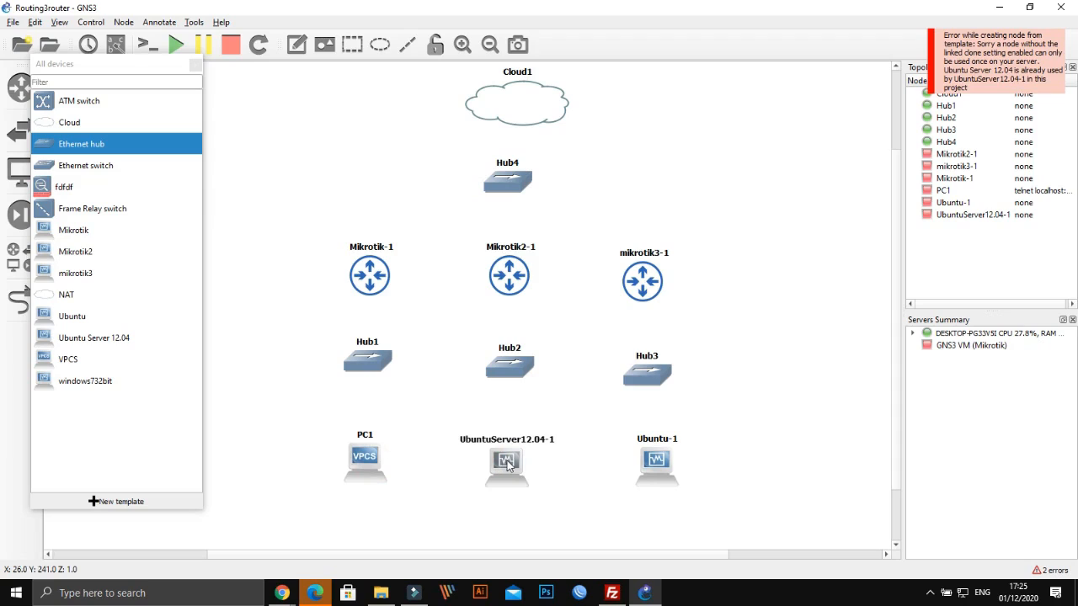
pyautogui.moveTo(652, 284); pyautogui.dragTo(649, 278)
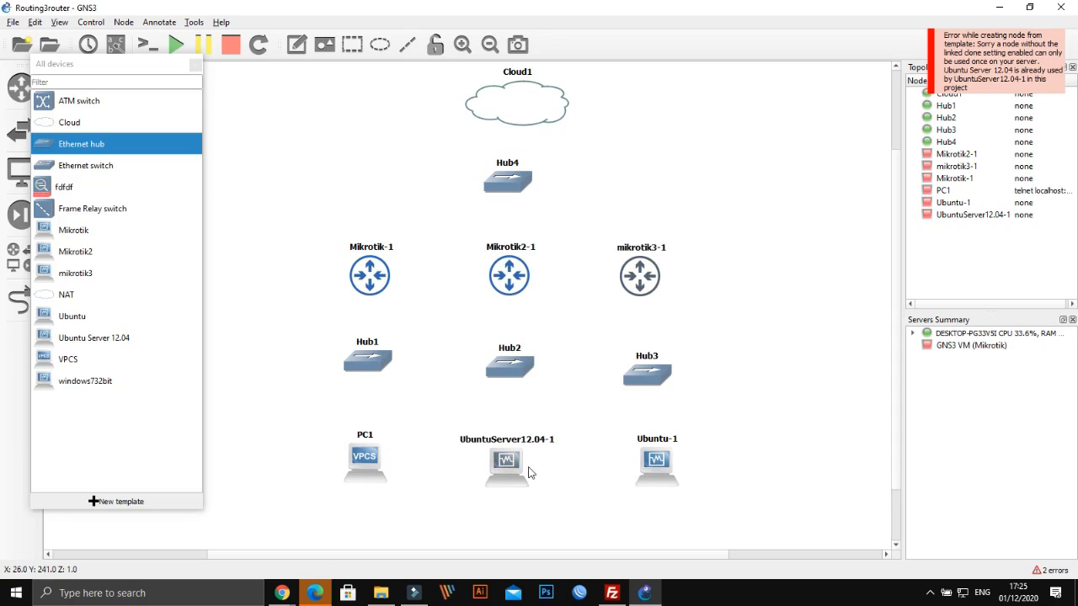
# Position Cloud1 directly above Hub4, both centered over Mikrotik2-1
pyautogui.moveTo(529, 473)
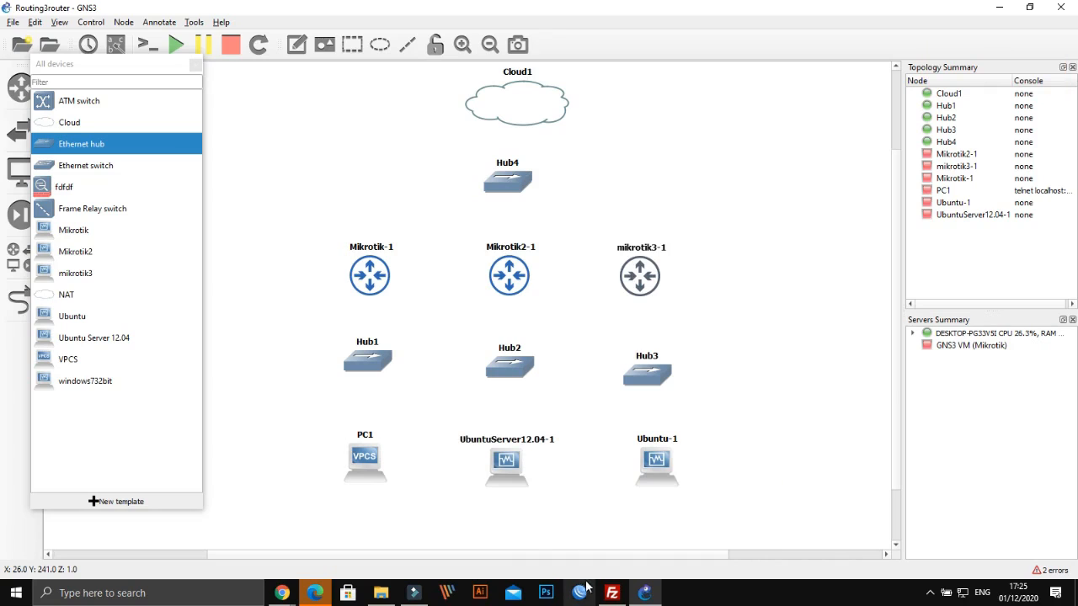
pyautogui.moveTo(535, 123); pyautogui.dragTo(382, 141)
pyautogui.moveTo(509, 193); pyautogui.dragTo(513, 200)
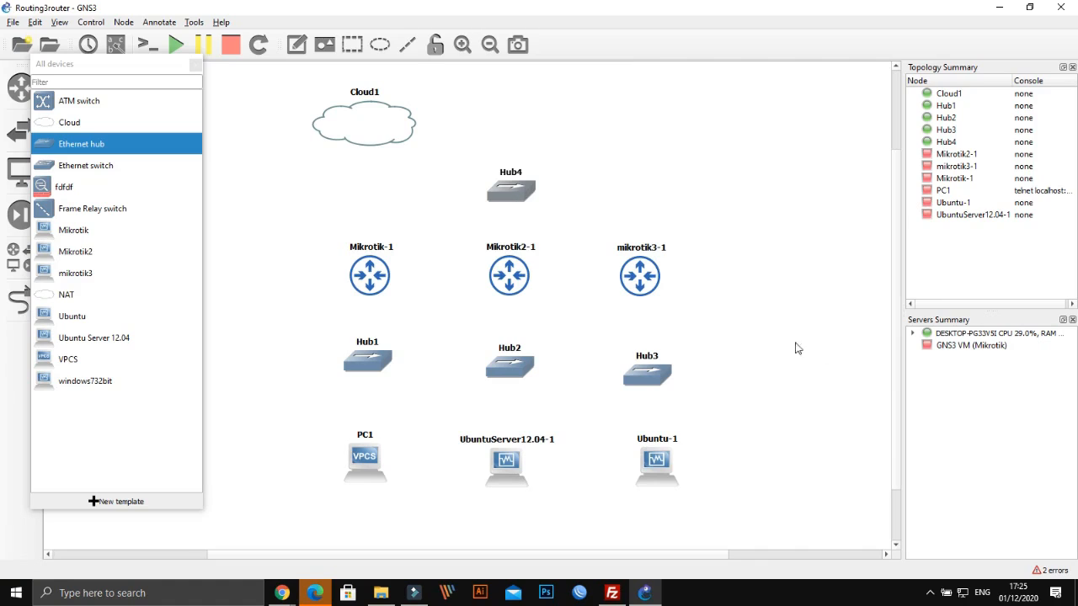
pyautogui.moveTo(390, 124); pyautogui.dragTo(534, 114)
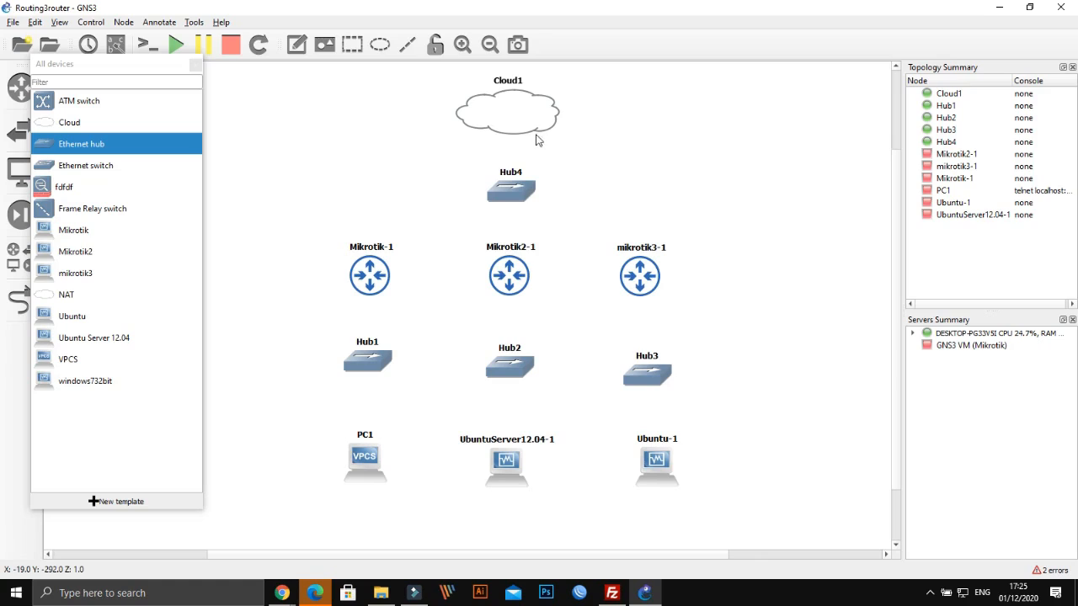
pyautogui.moveTo(526, 136); pyautogui.dragTo(519, 135)
pyautogui.click(518, 190)
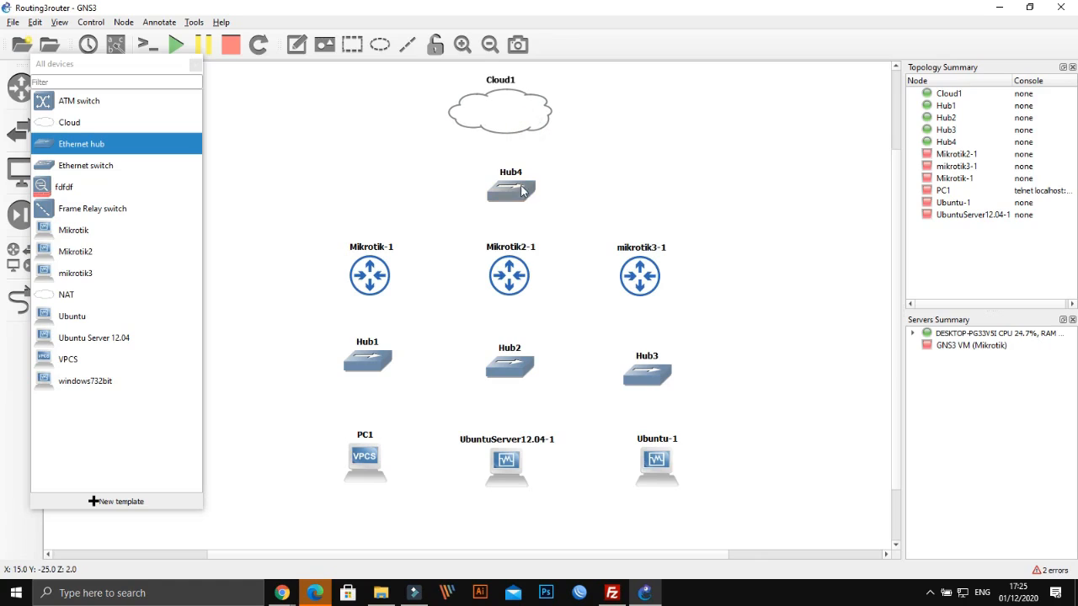
pyautogui.moveTo(518, 187); pyautogui.dragTo(516, 194)
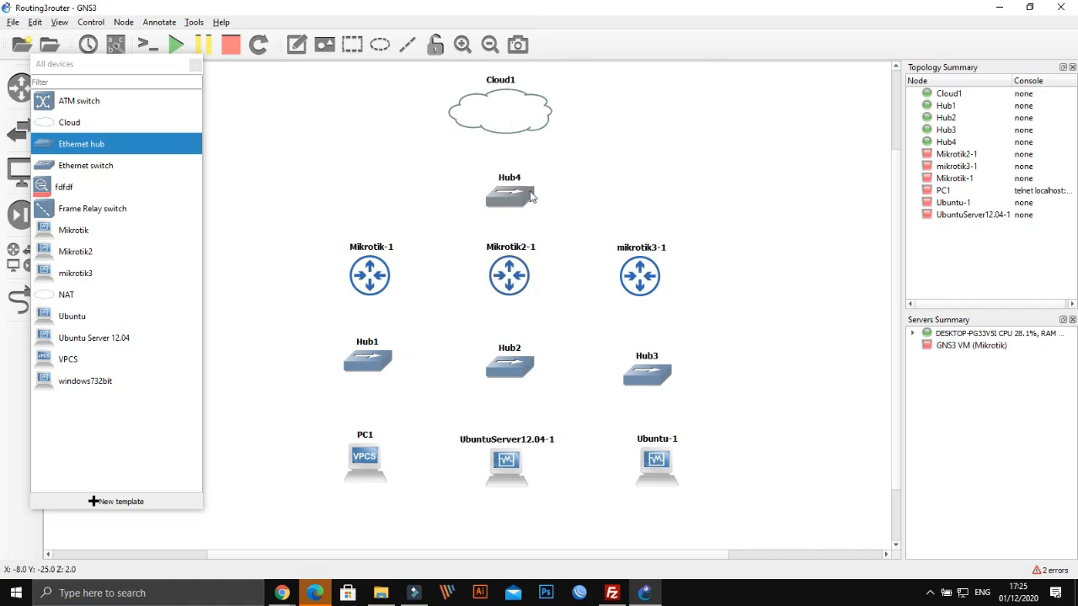
pyautogui.moveTo(502, 112)
pyautogui.moveTo(375, 265)
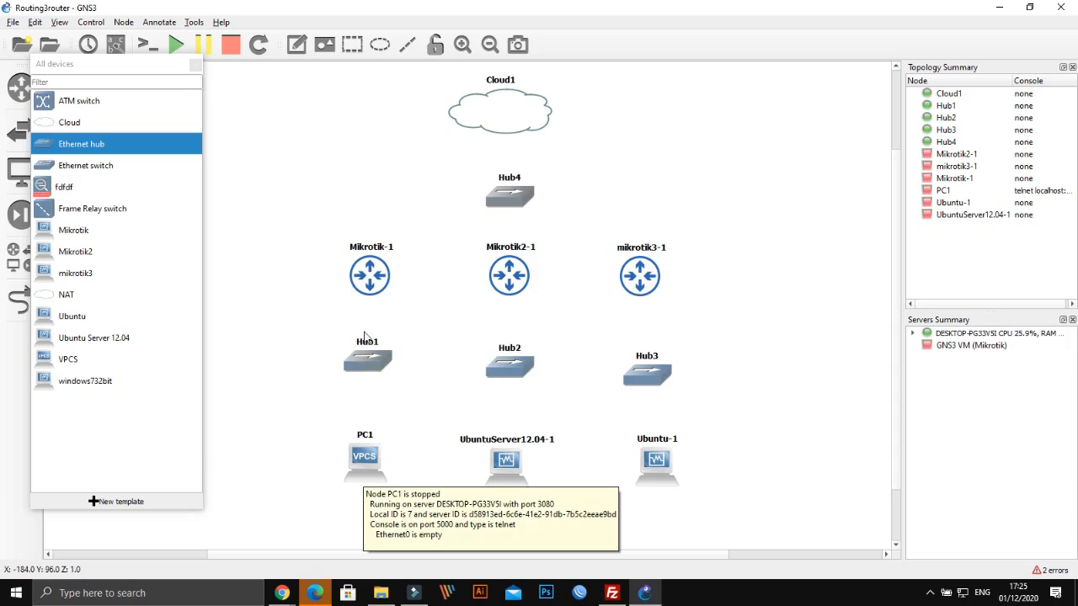
pyautogui.moveTo(359, 473)
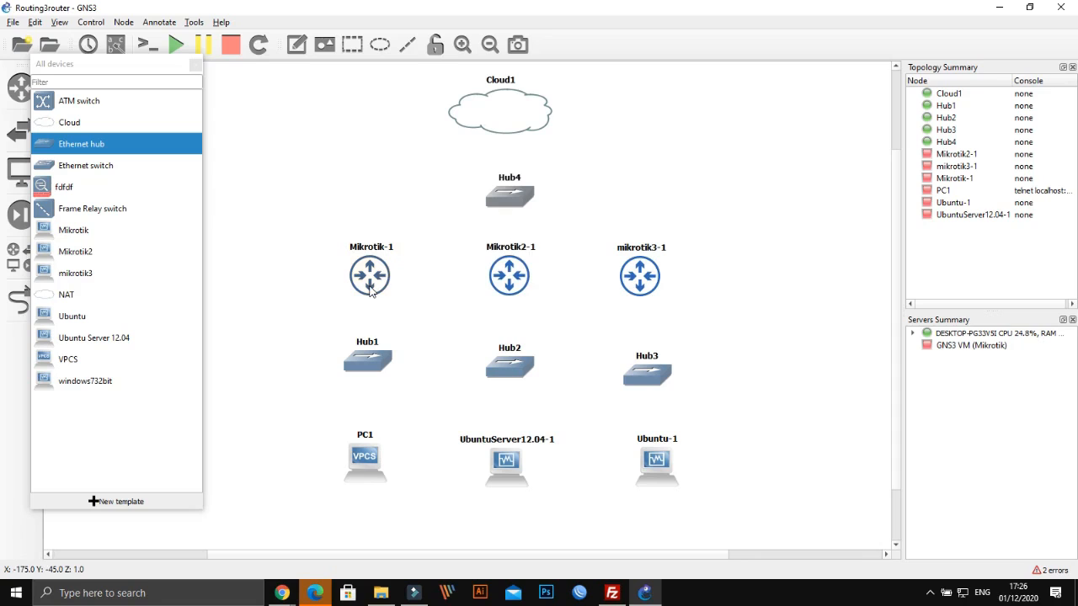
pyautogui.moveTo(506, 288)
# Link Cloud1's Ethernet 2 to Hub4's Ethernet0
pyautogui.click(17, 301)
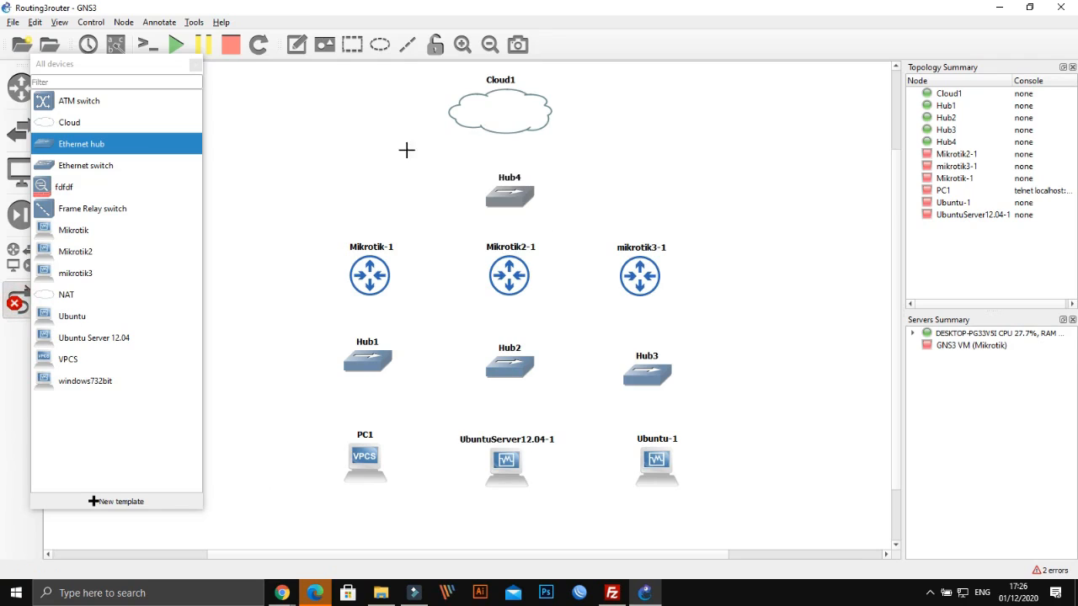
pyautogui.click(511, 107)
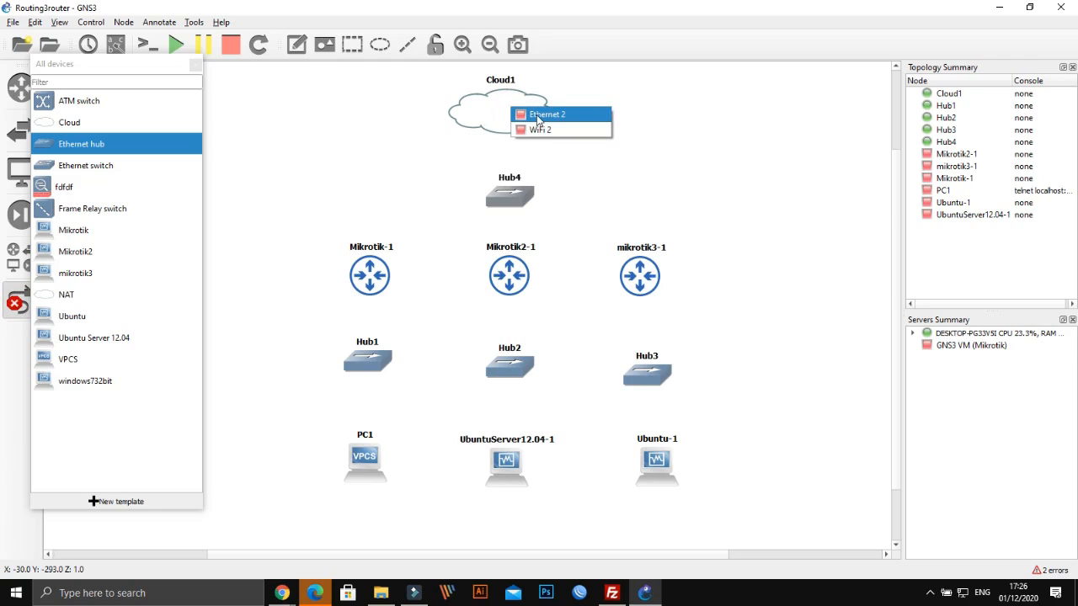
pyautogui.click(537, 114)
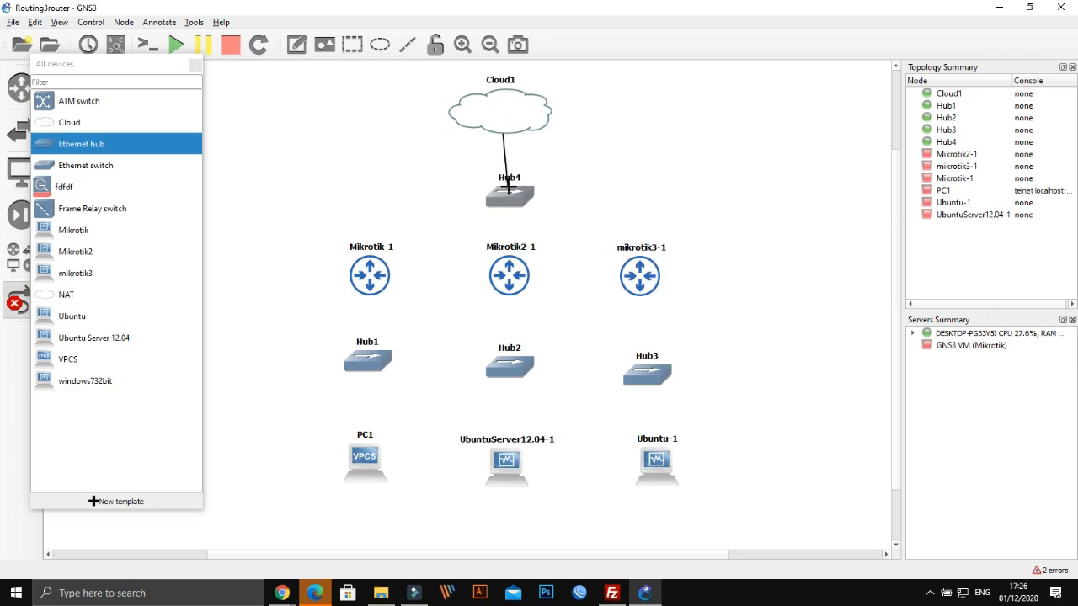
pyautogui.click(501, 195)
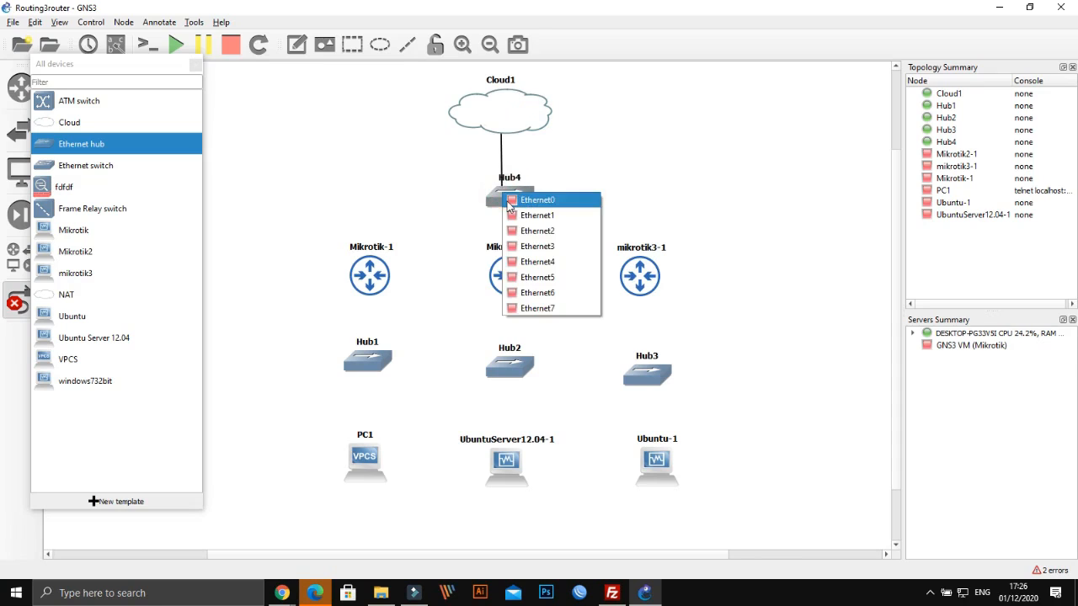
pyautogui.click(505, 199)
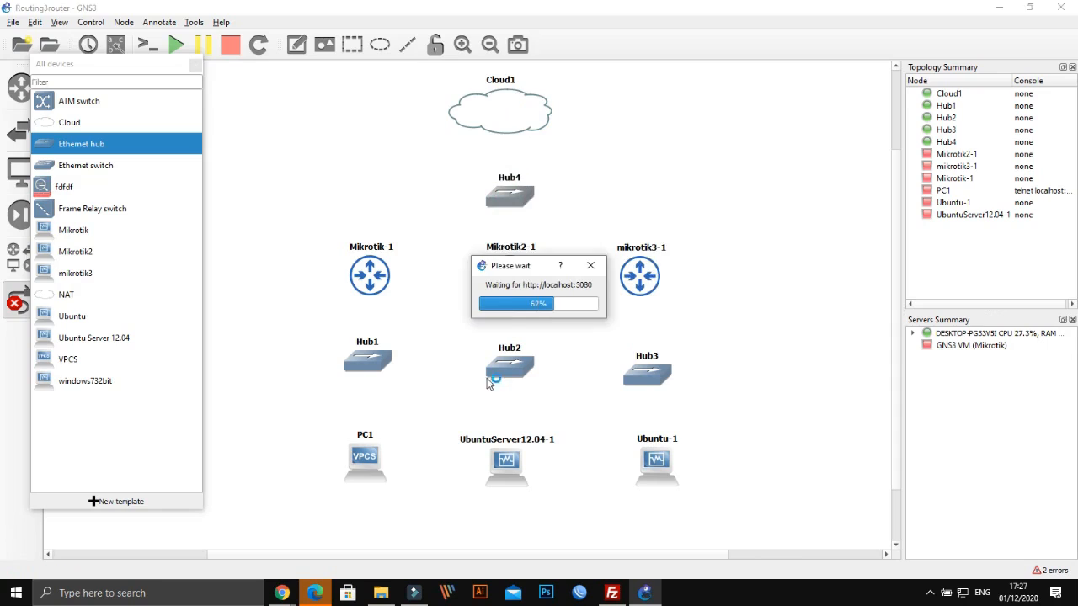
# Cable Hub4 ports to Ethernet0 on Mikrotik-1, Mikrotik2-1 and mikrotik3-1
pyautogui.click(509, 205)
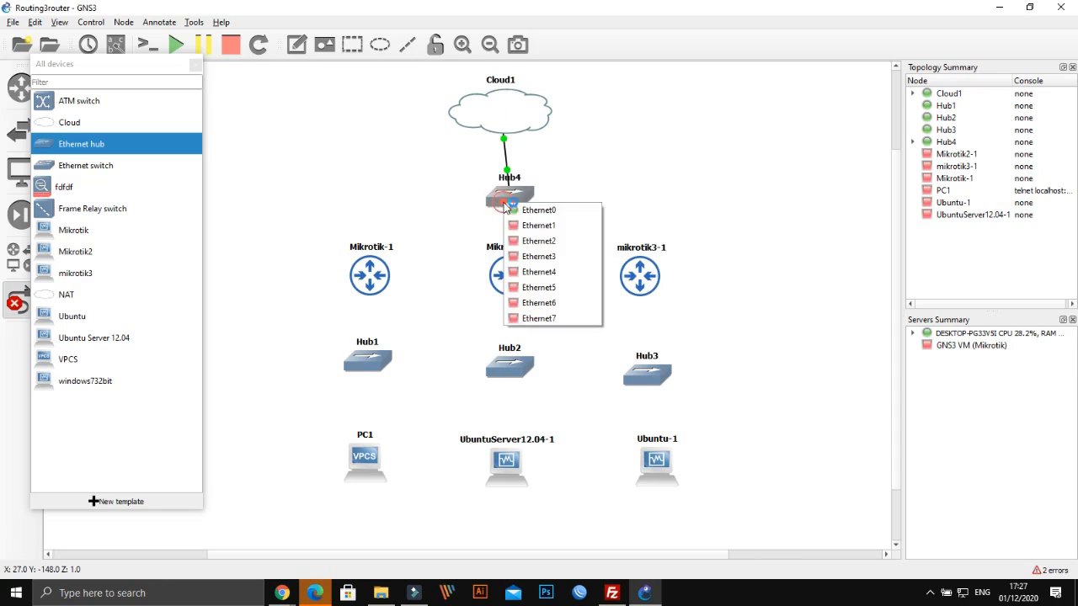
pyautogui.click(511, 226)
pyautogui.click(369, 266)
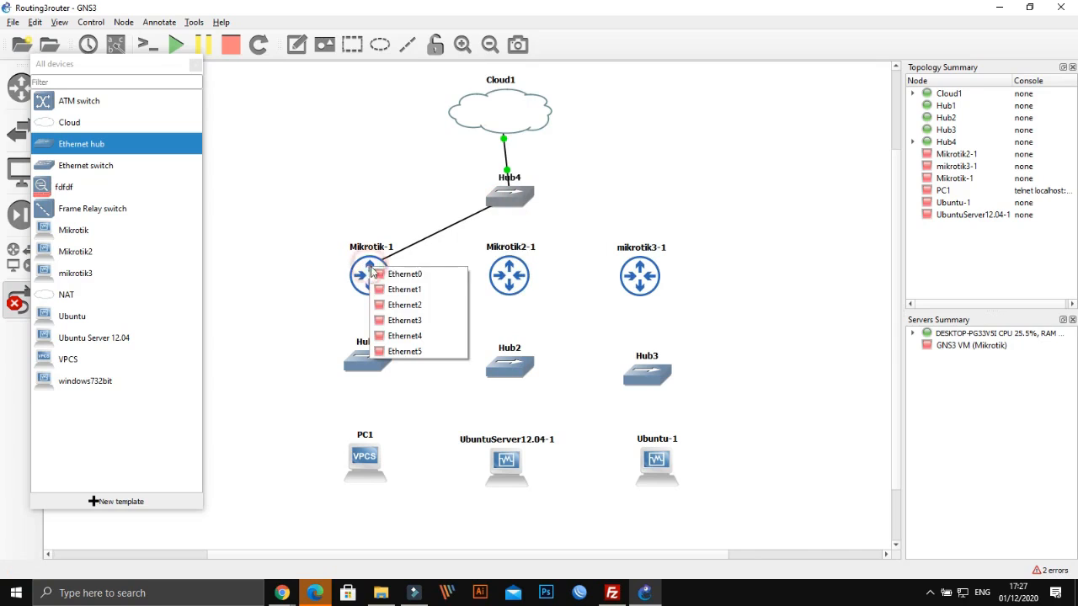
pyautogui.click(376, 275)
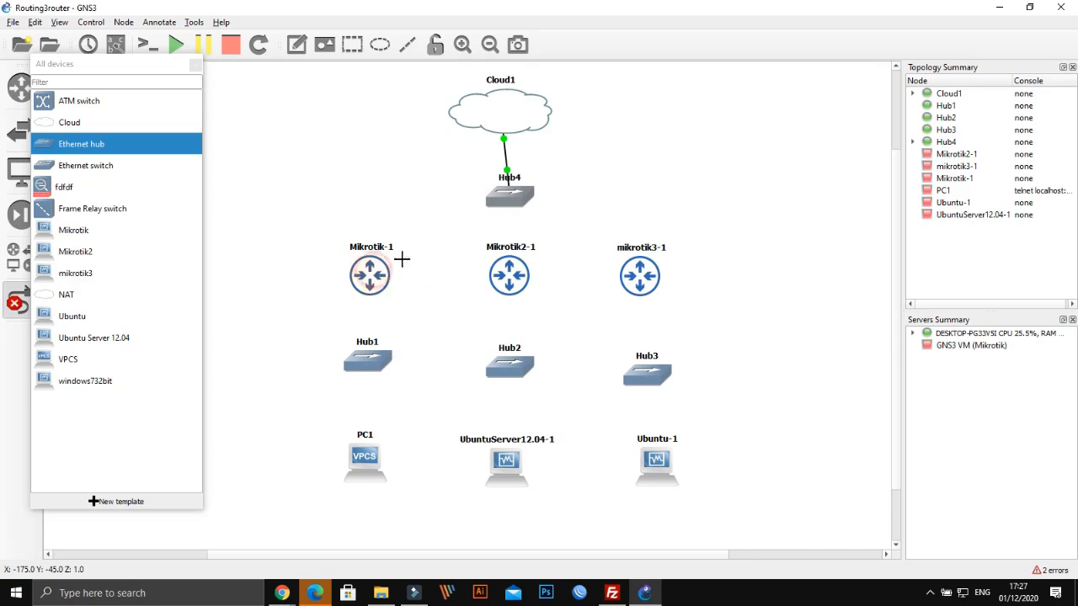
pyautogui.click(515, 202)
pyautogui.click(539, 234)
pyautogui.click(515, 281)
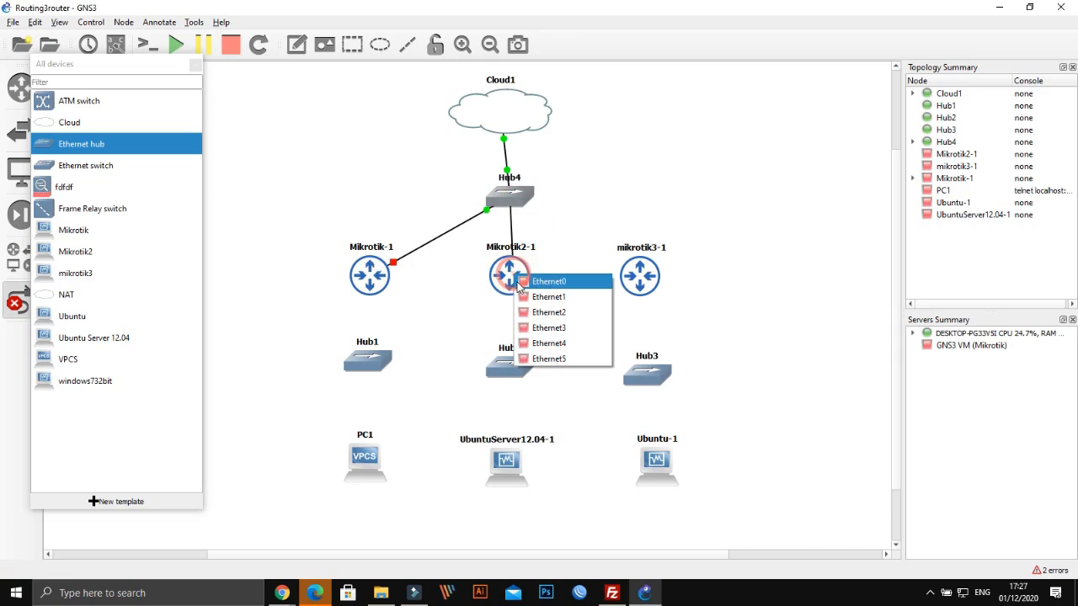
pyautogui.click(519, 281)
pyautogui.click(512, 196)
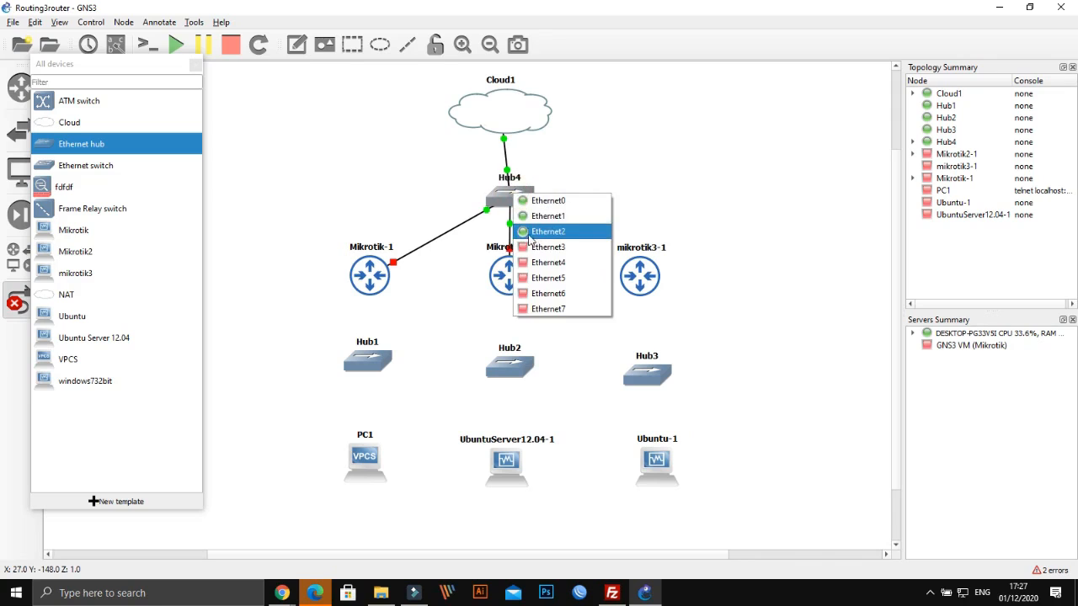
pyautogui.click(529, 232)
pyautogui.click(640, 274)
pyautogui.click(655, 283)
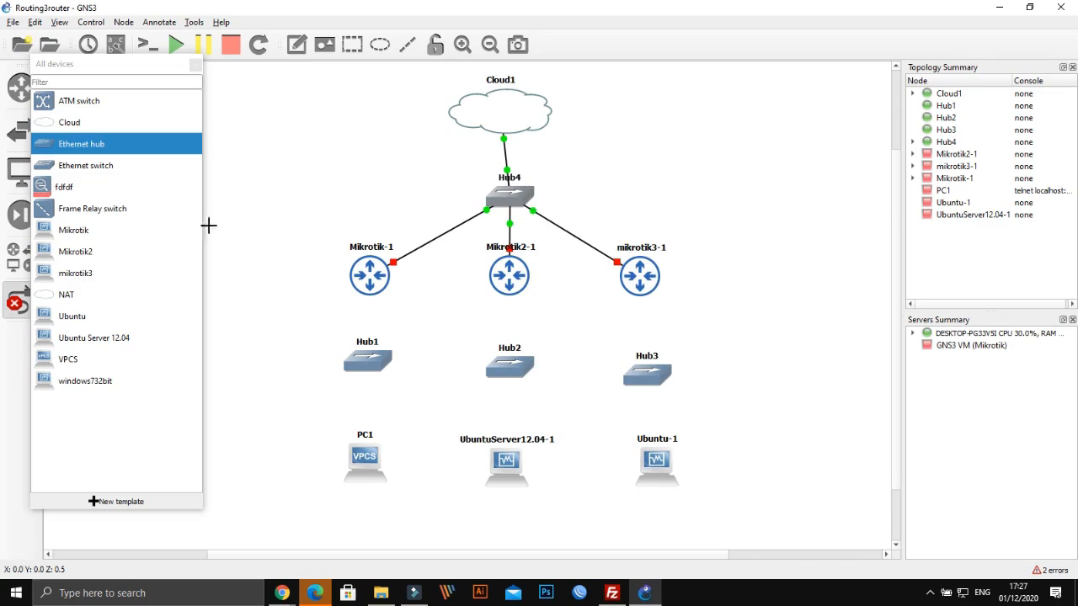
pyautogui.moveTo(512, 107); pyautogui.dragTo(519, 102)
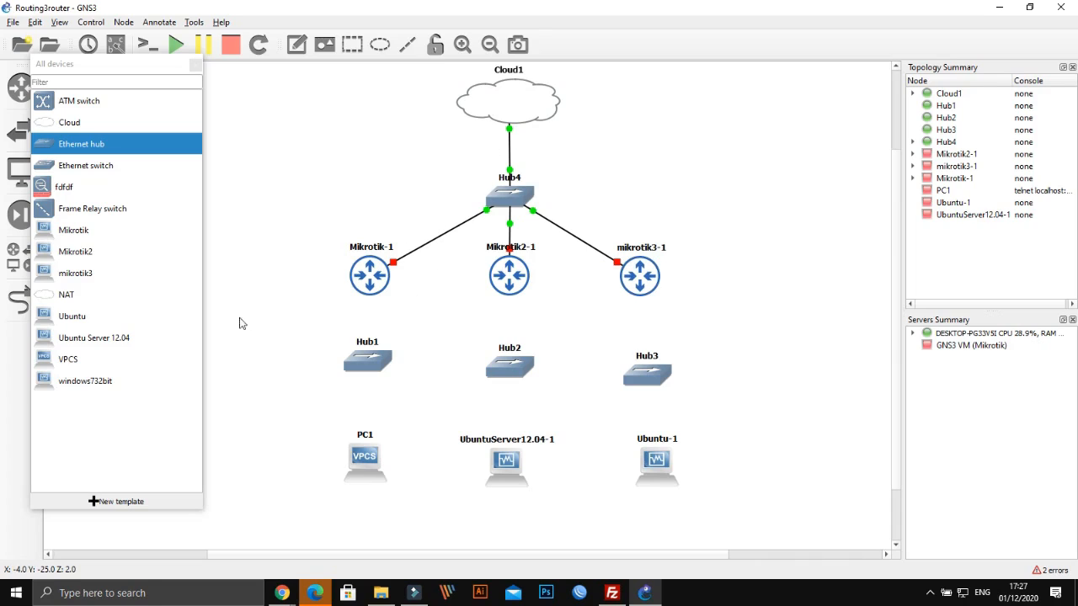
# Link Mikrotik-1's Ethernet1 to Hub1, and Hub1's Ethernet1 to PC1's Ethernet0
pyautogui.click(18, 299)
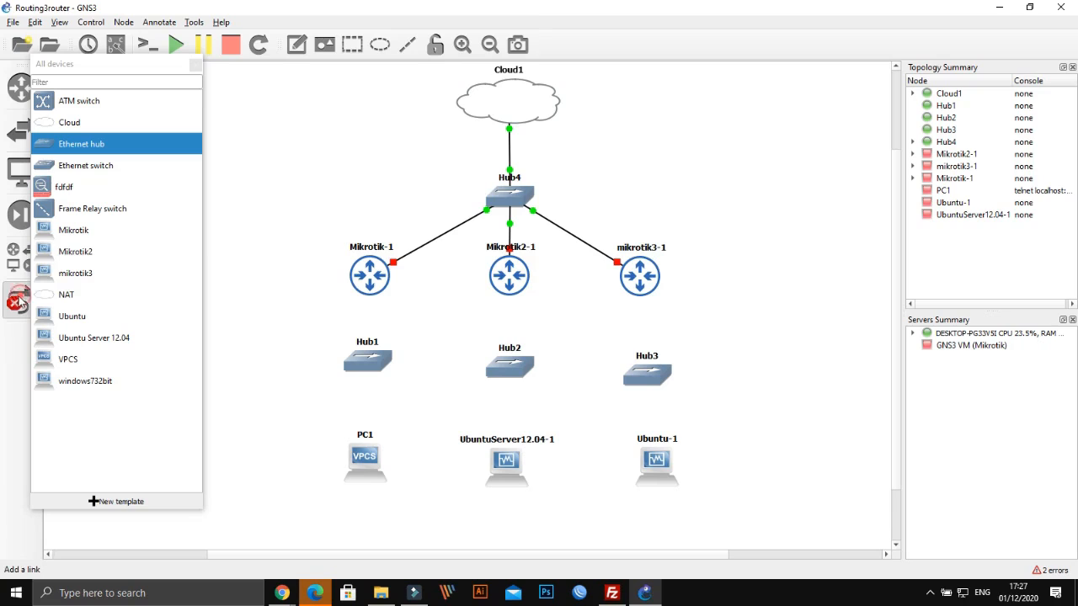
pyautogui.click(367, 292)
pyautogui.click(374, 317)
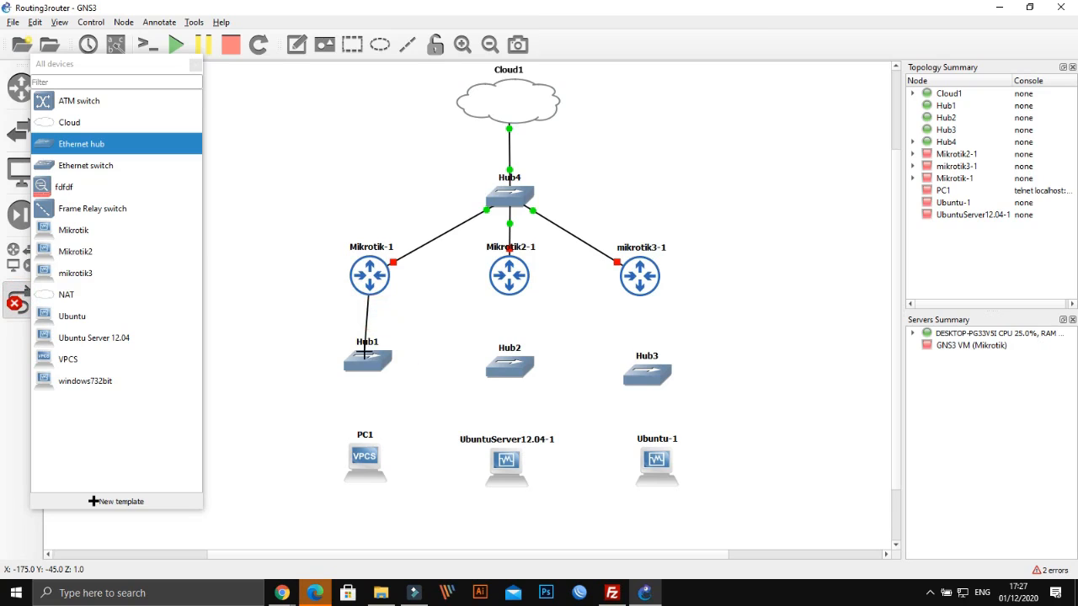
pyautogui.click(369, 352)
pyautogui.click(374, 362)
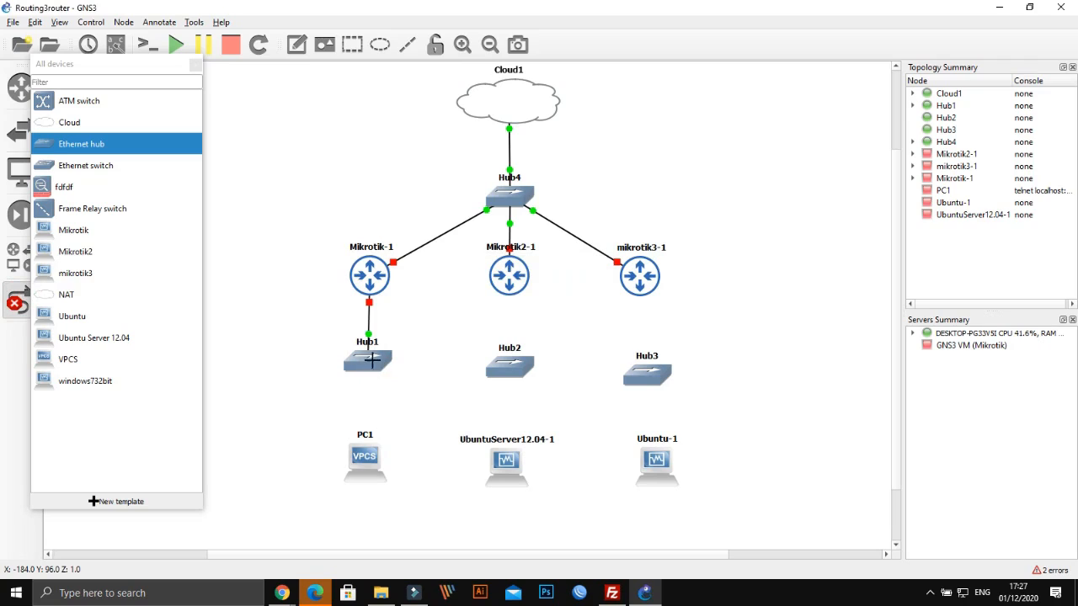
pyautogui.click(368, 363)
pyautogui.click(379, 386)
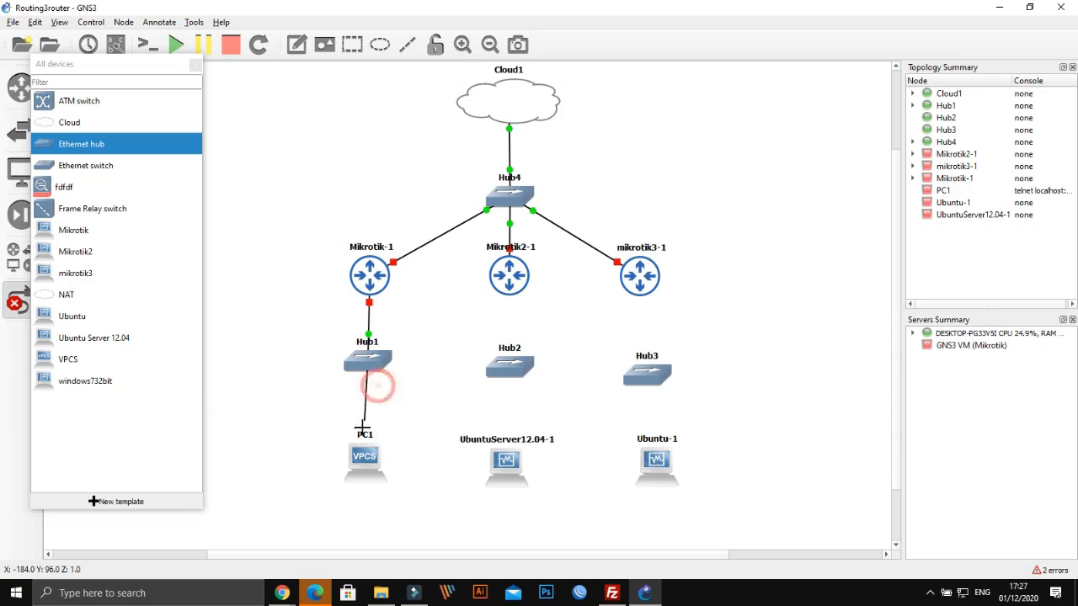
pyautogui.click(364, 456)
pyautogui.click(389, 465)
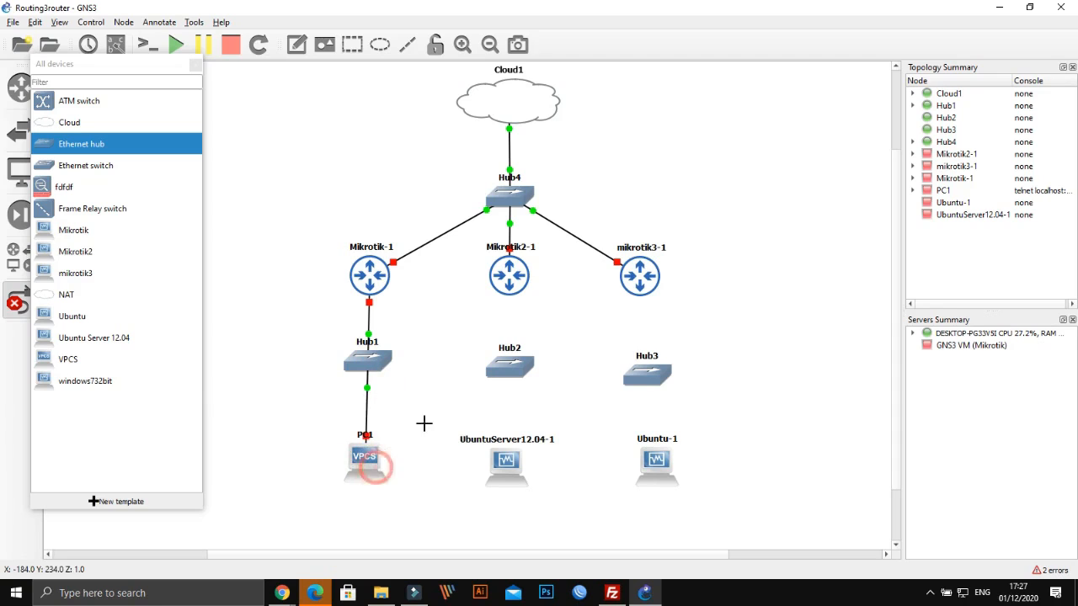
# Link Mikrotik2-1 to Hub2's Ethernet0, and Hub2's Ethernet2 to UbuntuServer12.04-1's Ethernet0
pyautogui.click(509, 271)
pyautogui.click(537, 298)
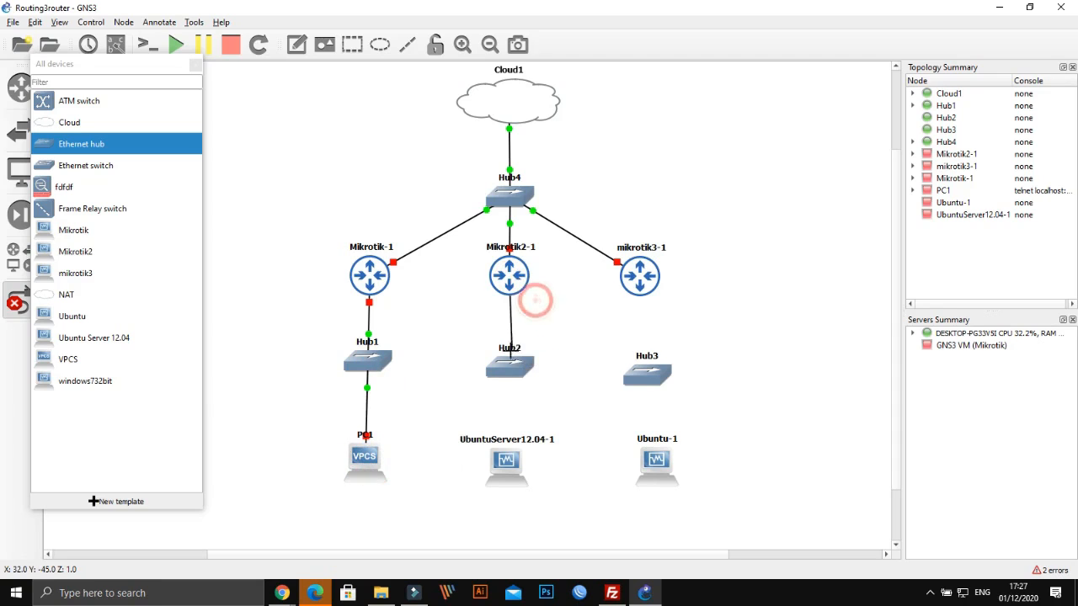
pyautogui.click(508, 368)
pyautogui.click(539, 370)
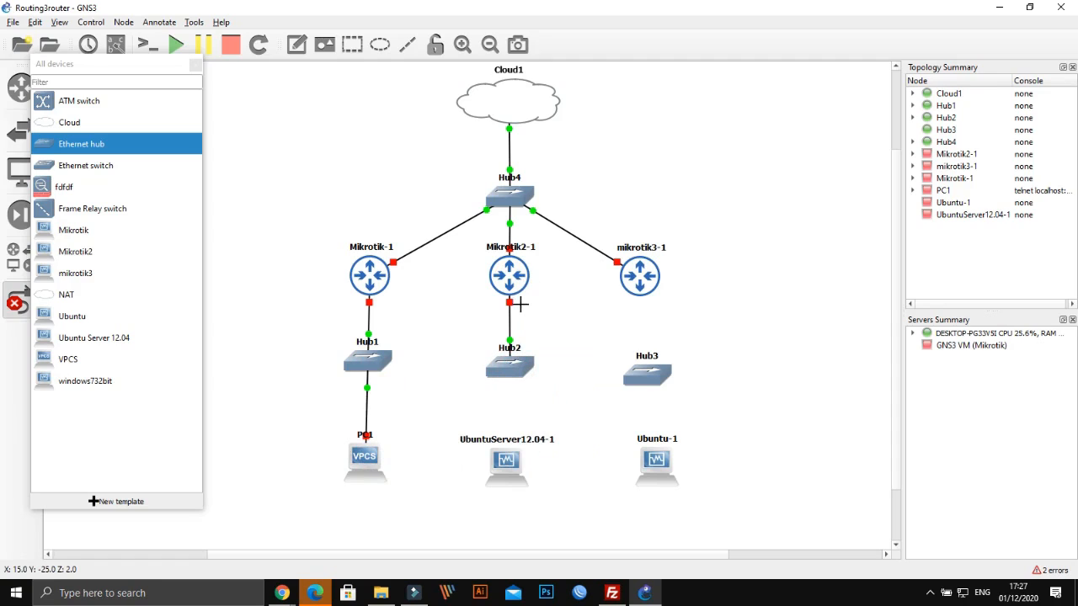
pyautogui.click(509, 375)
pyautogui.click(511, 423)
pyautogui.click(508, 371)
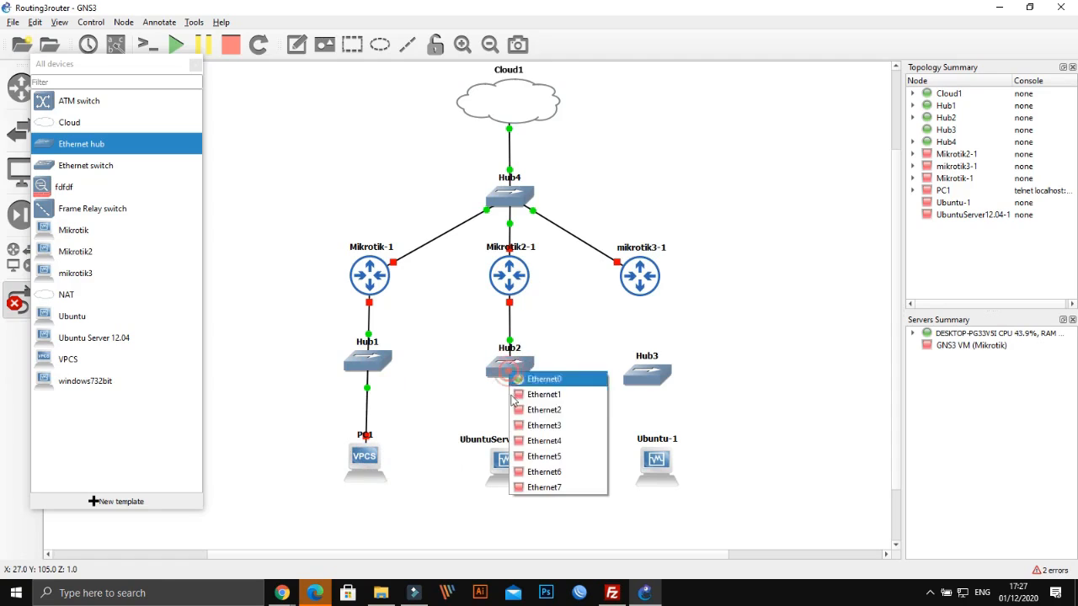
pyautogui.click(539, 410)
pyautogui.click(508, 461)
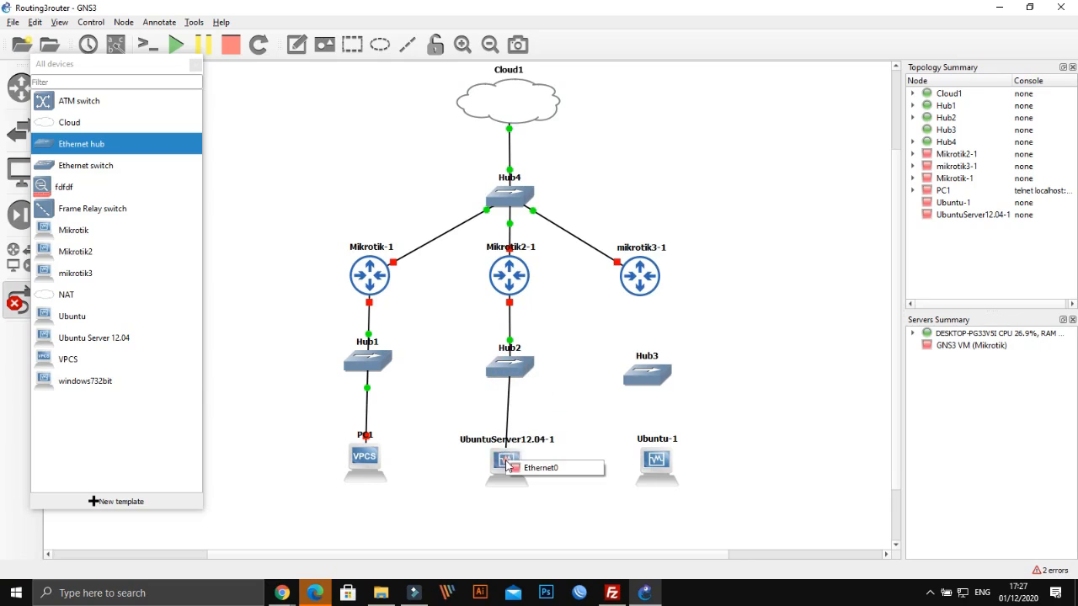
pyautogui.click(520, 469)
# Attempt a link from mikrotik3-1's port list, then turn link mode off
pyautogui.click(634, 287)
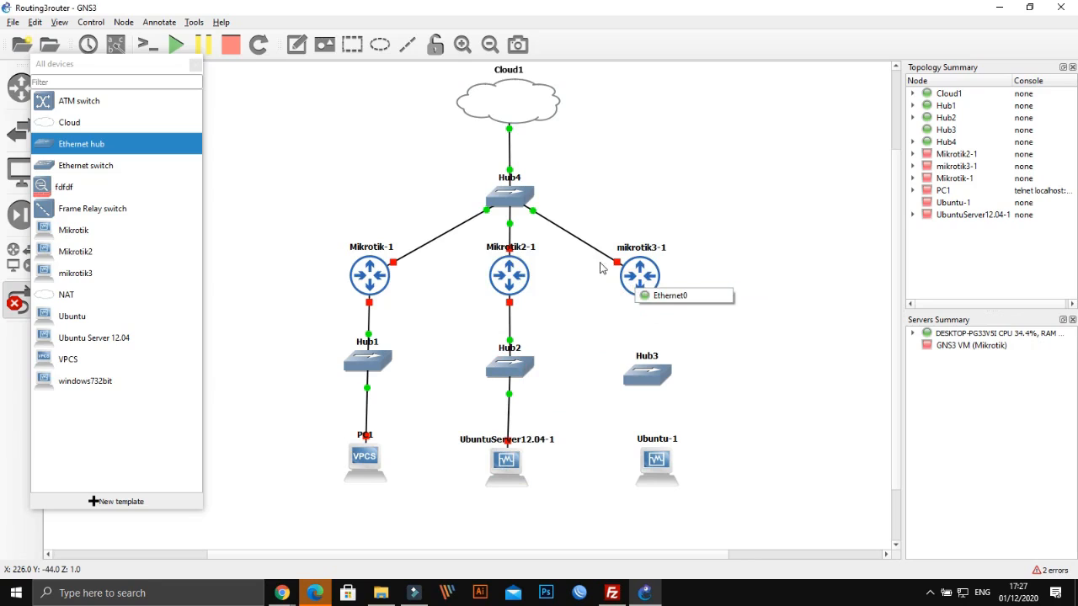
pyautogui.click(647, 277)
pyautogui.click(645, 281)
pyautogui.click(643, 271)
pyautogui.click(643, 271)
pyautogui.click(640, 278)
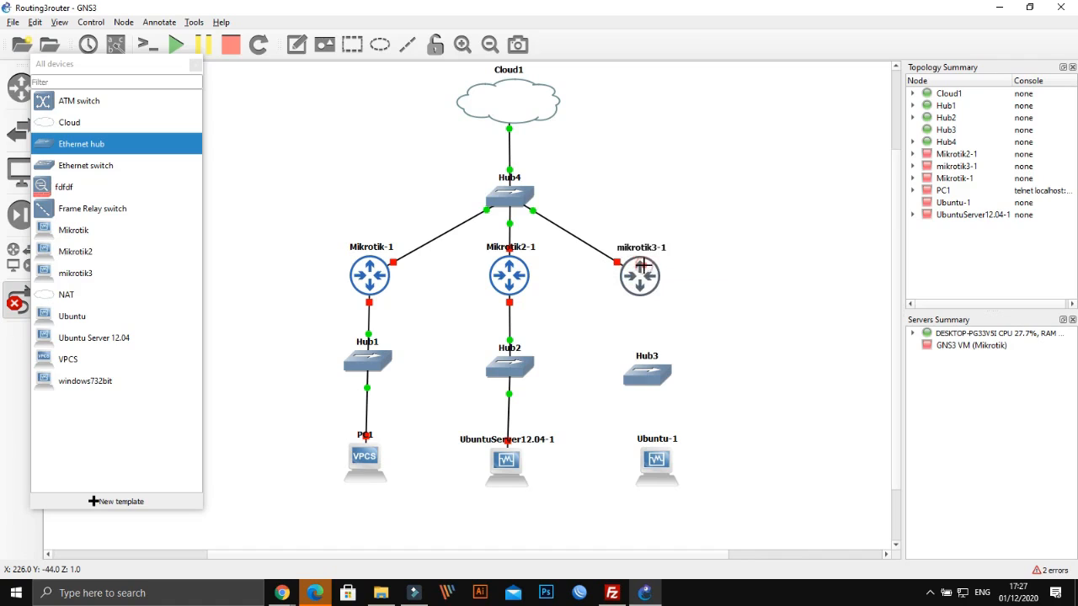
pyautogui.click(645, 271)
pyautogui.click(632, 259)
pyautogui.click(20, 301)
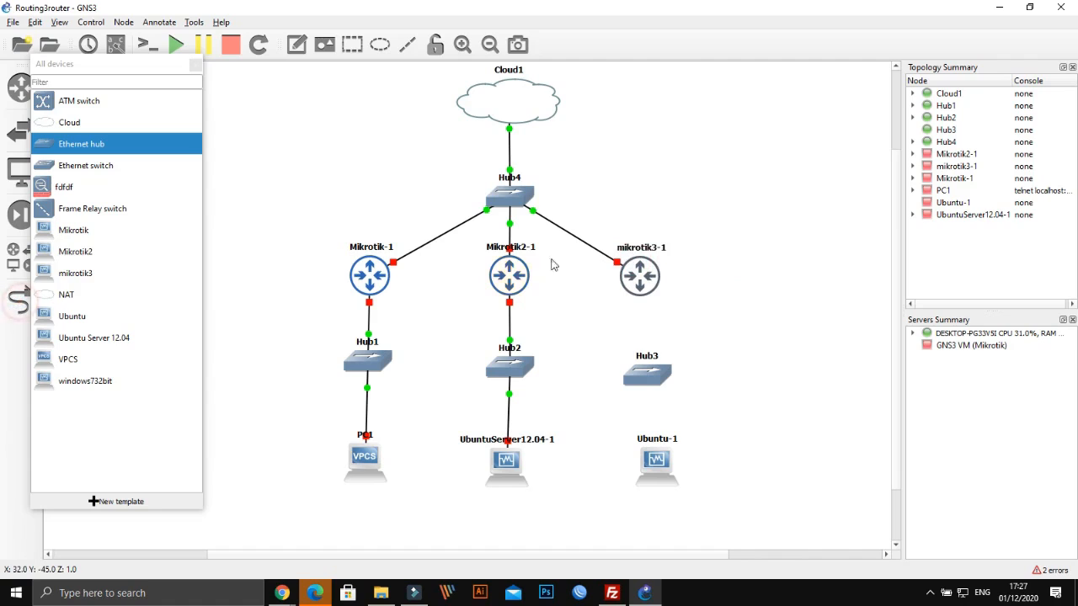
pyautogui.click(625, 261)
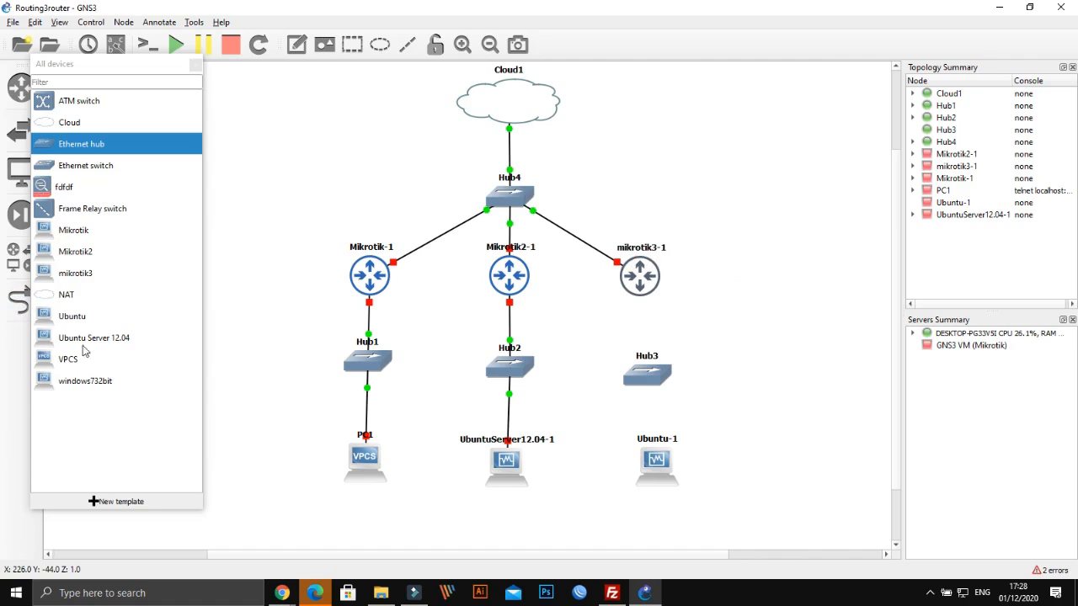
# Raise the mikrotik3 template's network adapter count by five and save it
pyautogui.rightClick(77, 278)
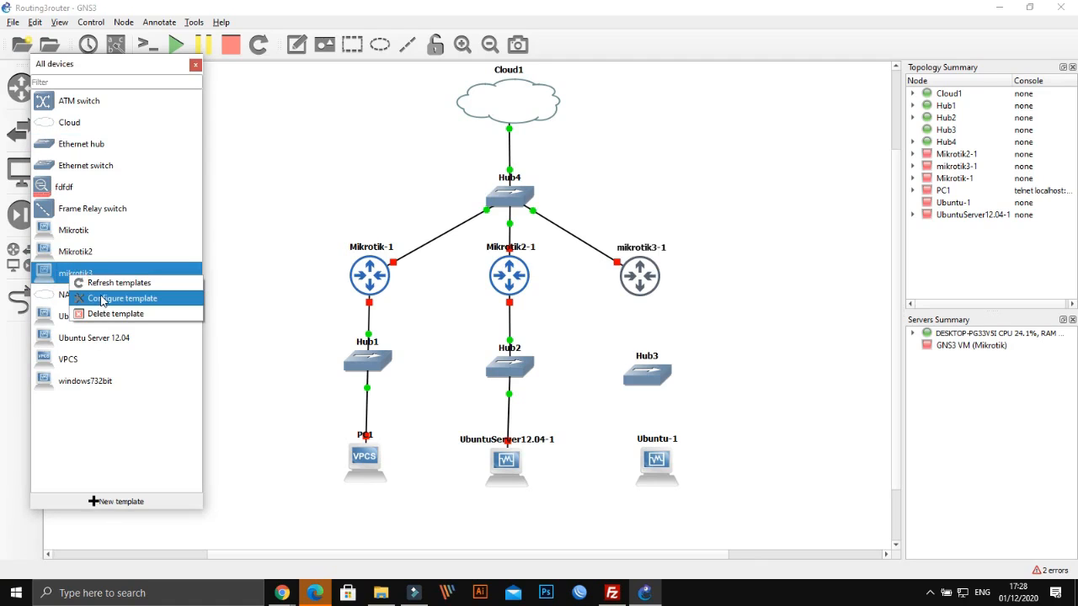
pyautogui.click(102, 300)
pyautogui.click(110, 189)
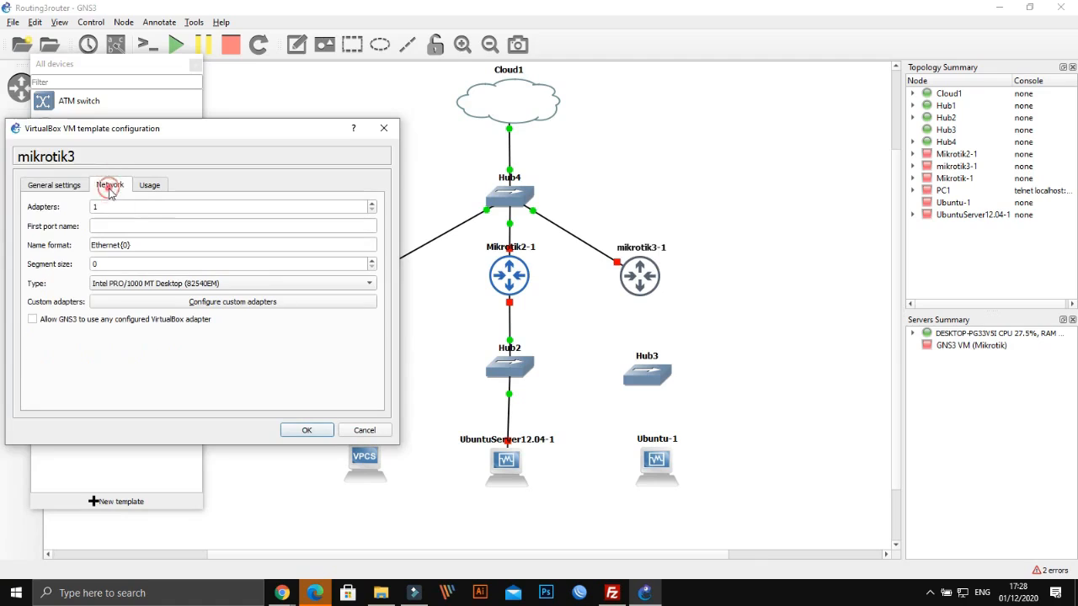
pyautogui.click(371, 204)
pyautogui.click(372, 203)
pyautogui.click(372, 204)
pyautogui.click(372, 204)
pyautogui.click(372, 204)
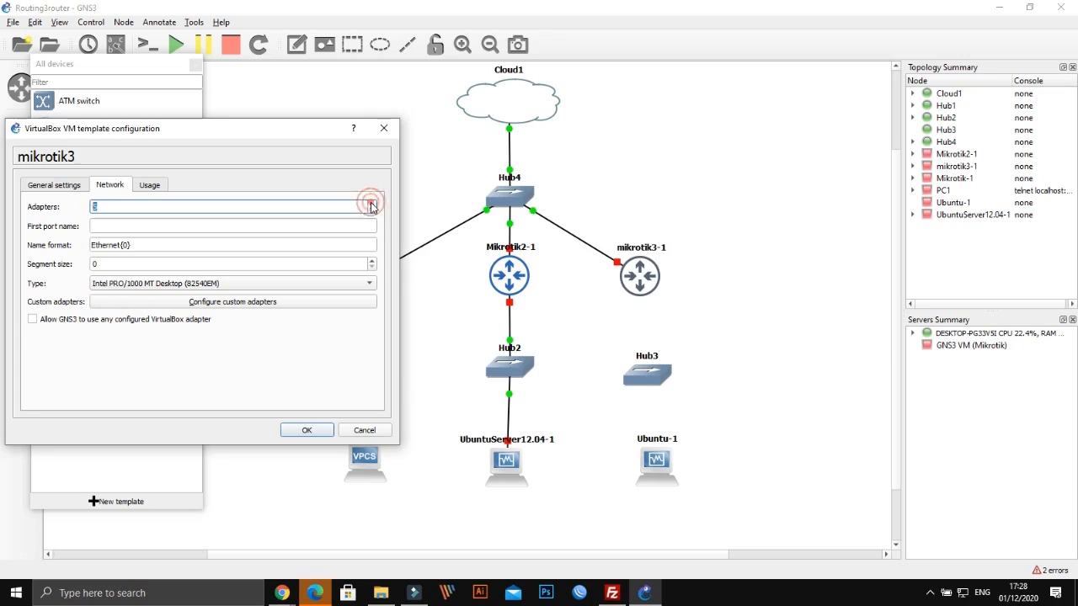
pyautogui.click(307, 430)
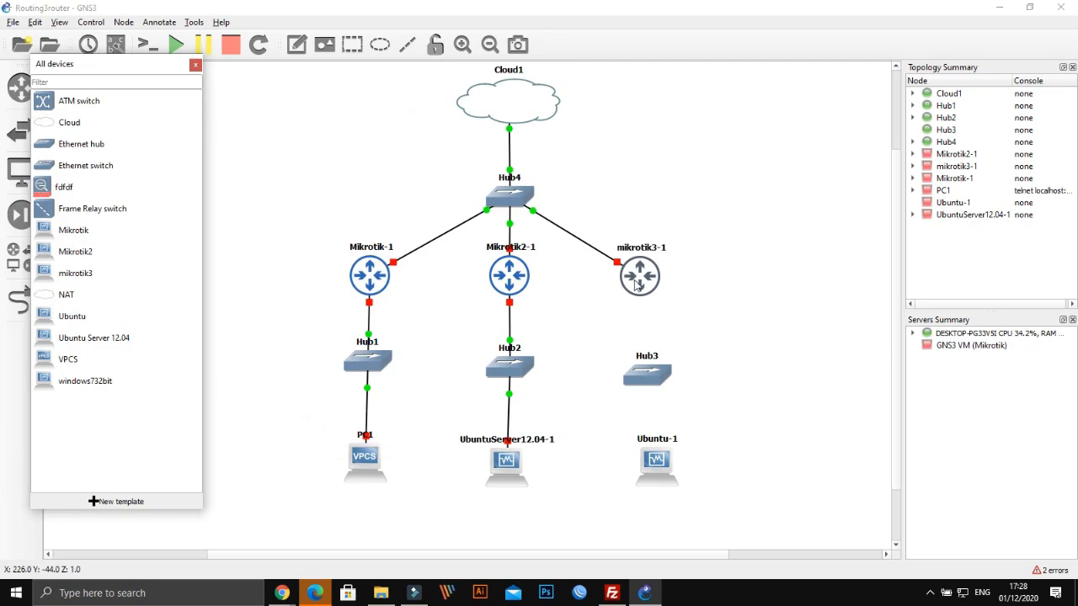
# Retry a link from mikrotik3-1's Ethernet0, then abandon it and leave link mode
pyautogui.click(15, 302)
pyautogui.click(631, 281)
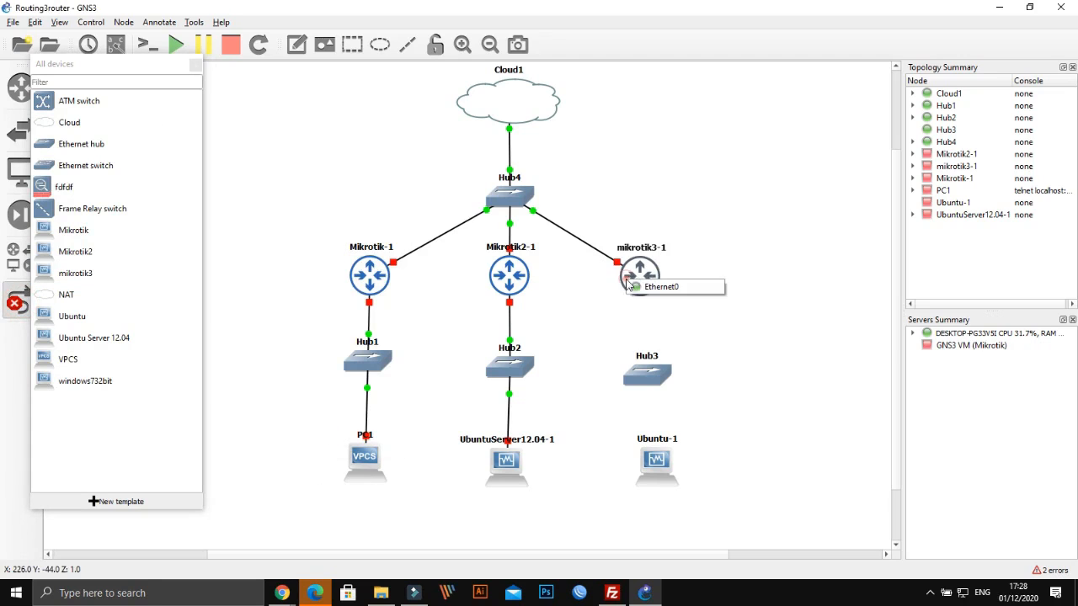
pyautogui.click(638, 286)
pyautogui.click(638, 261)
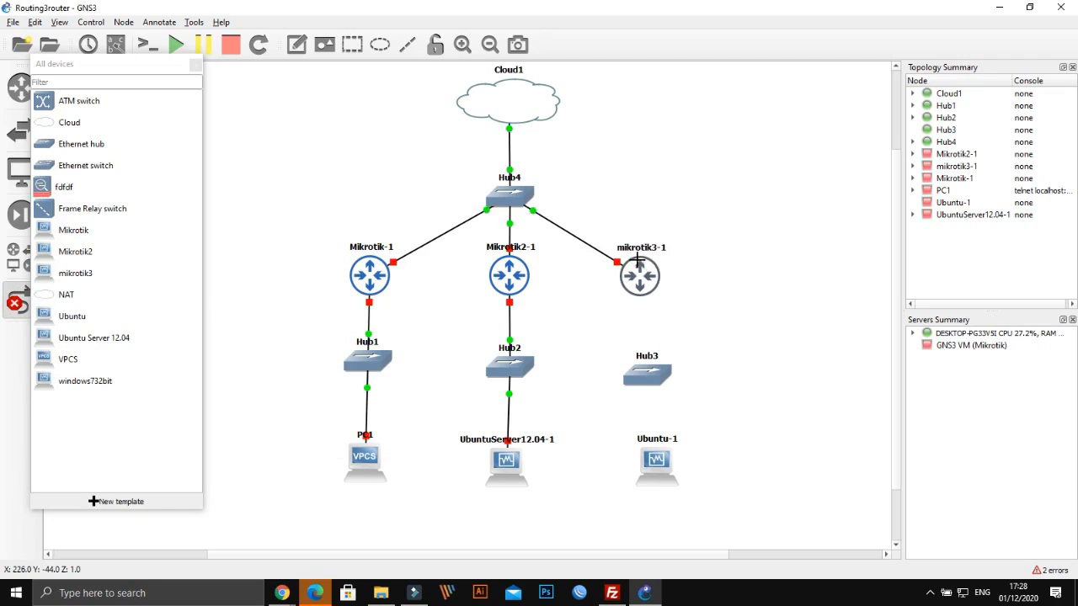
pyautogui.click(18, 299)
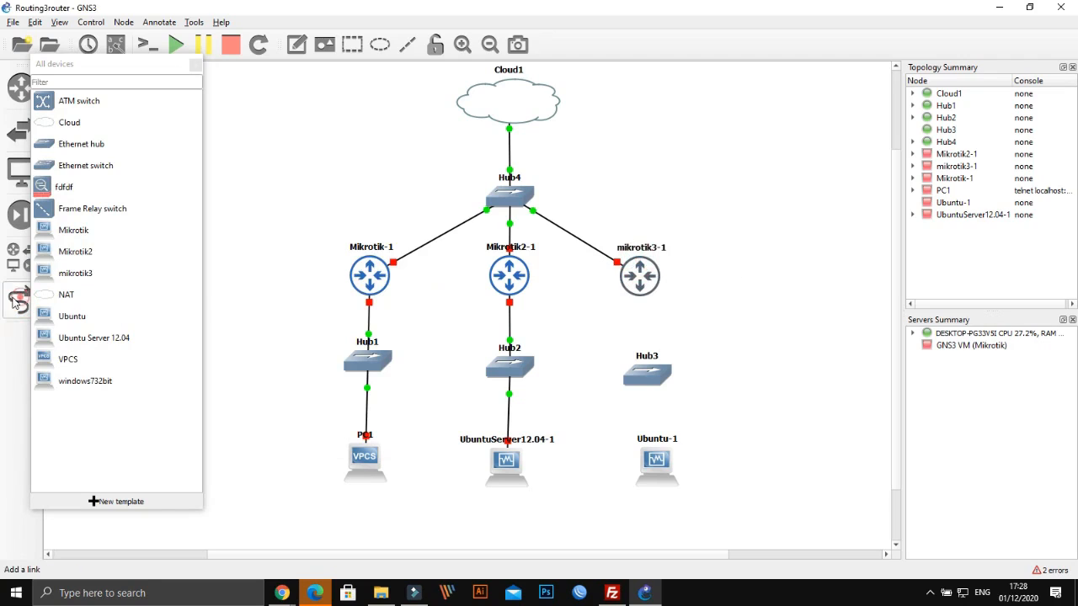
# Stop mikrotik3-1, delete it, and delete its link to Hub4
pyautogui.rightClick(640, 263)
pyautogui.click(672, 315)
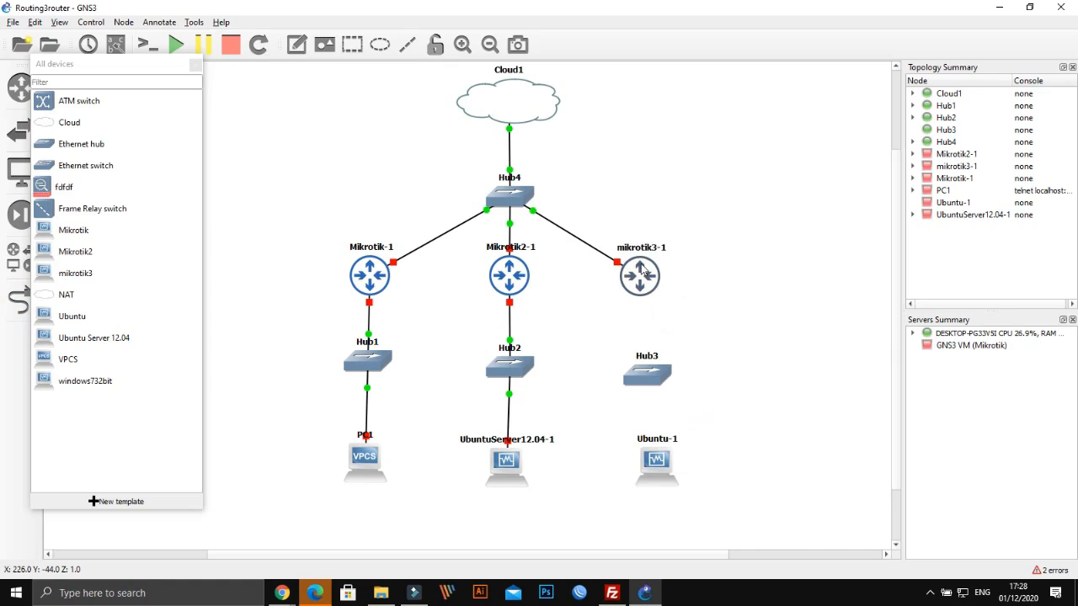
pyautogui.rightClick(642, 264)
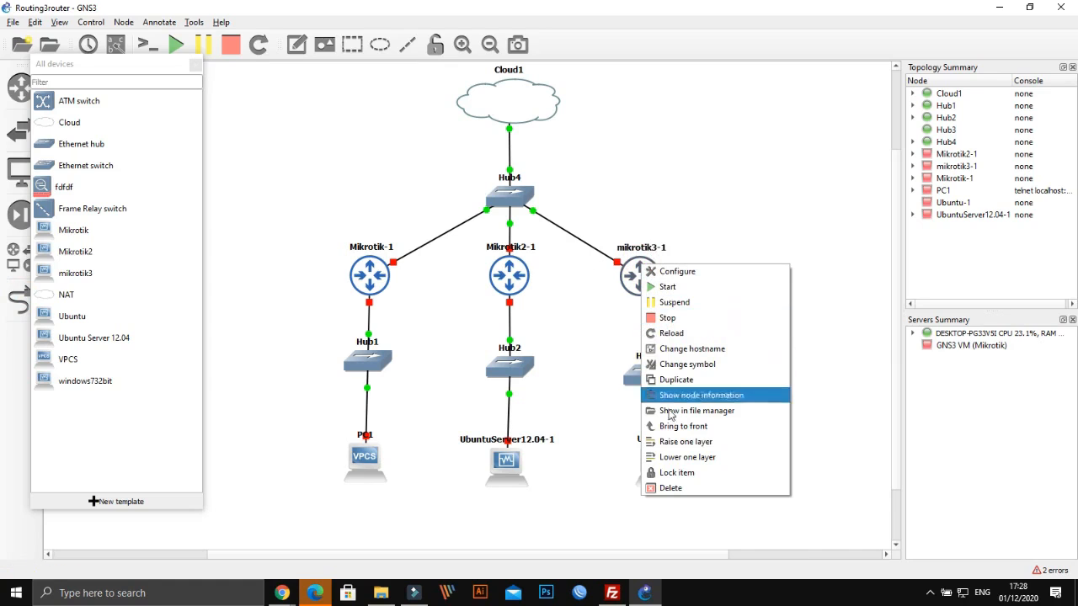
pyautogui.click(665, 489)
pyautogui.click(559, 310)
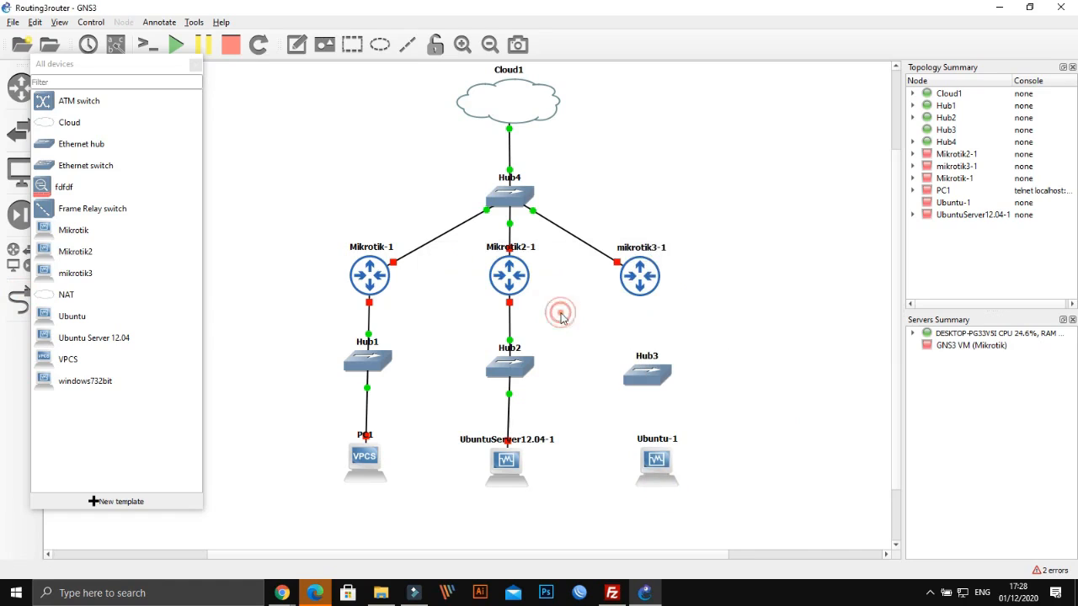
pyautogui.rightClick(614, 261)
pyautogui.click(642, 311)
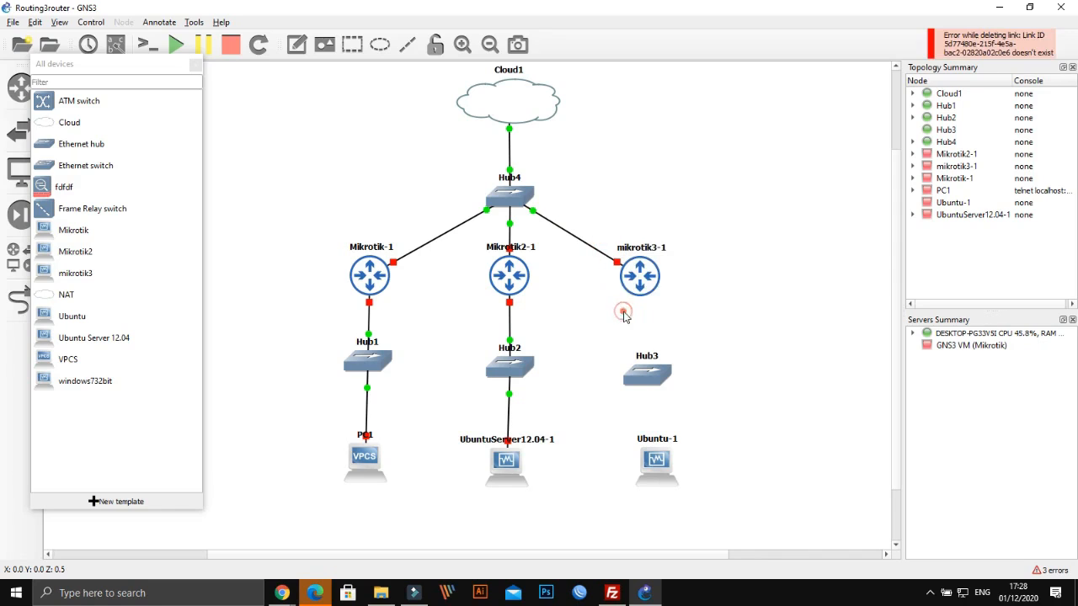
# Retry deleting mikrotik3-1 and the Hub4–mikrotik3-1 link after stopping the router again
pyautogui.rightClick(633, 268)
pyautogui.click(665, 488)
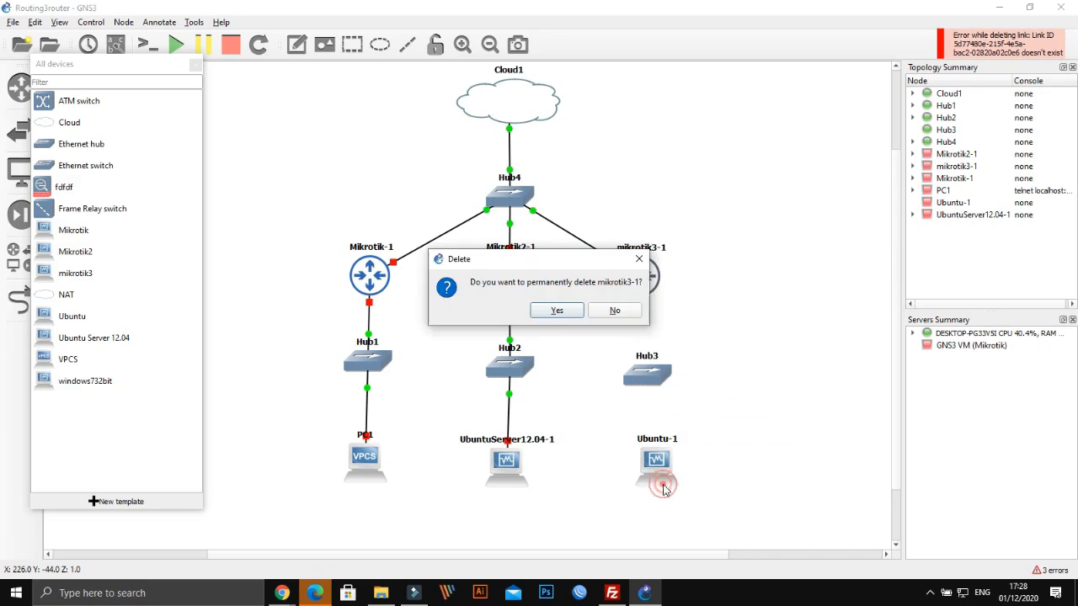
pyautogui.click(555, 311)
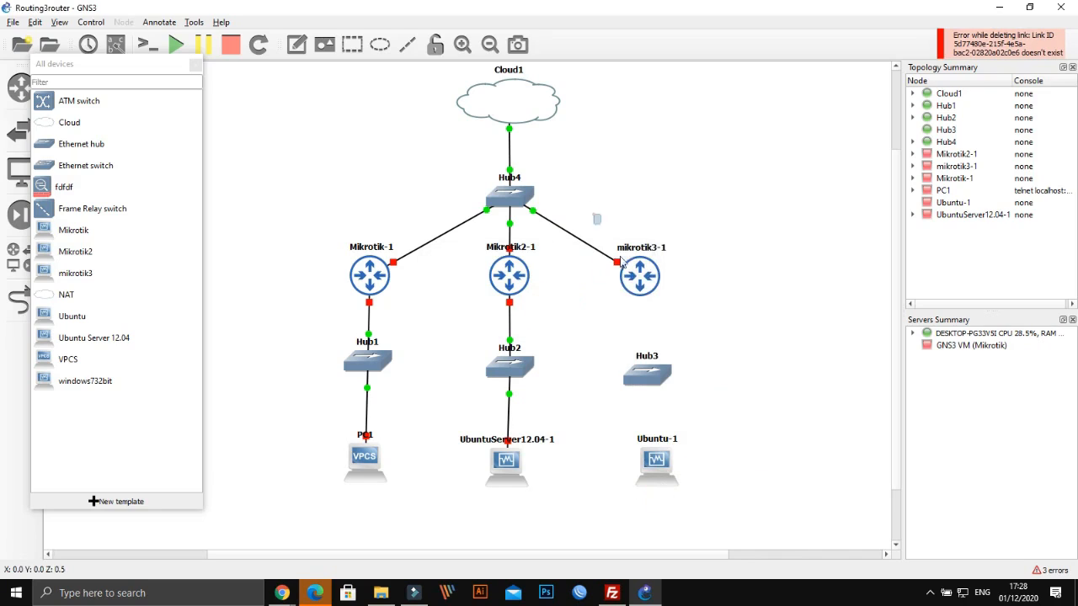
pyautogui.press('Delete')
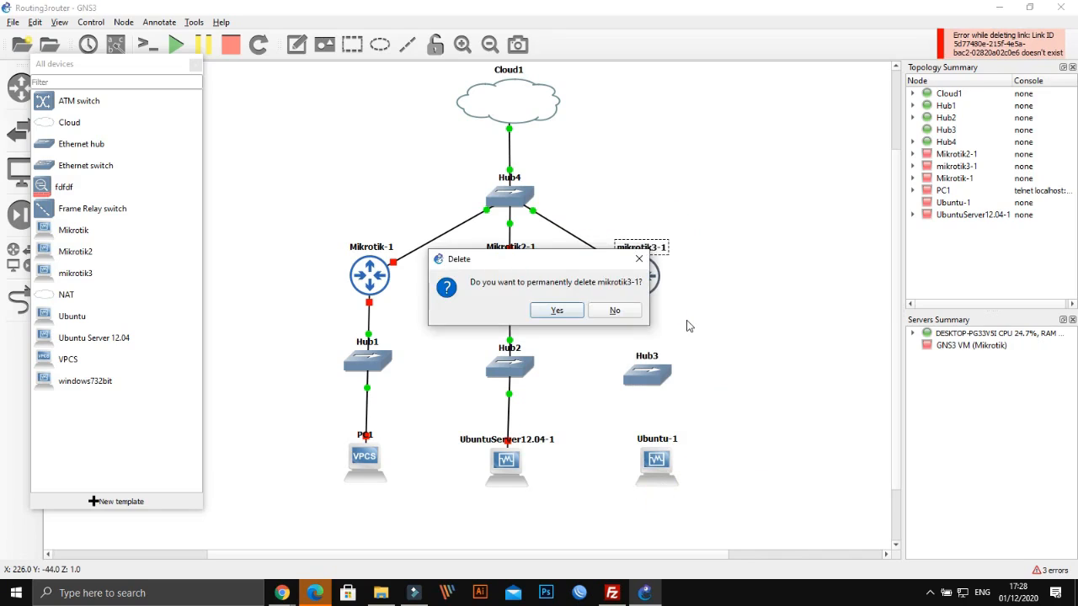
pyautogui.press('Return')
pyautogui.rightClick(642, 279)
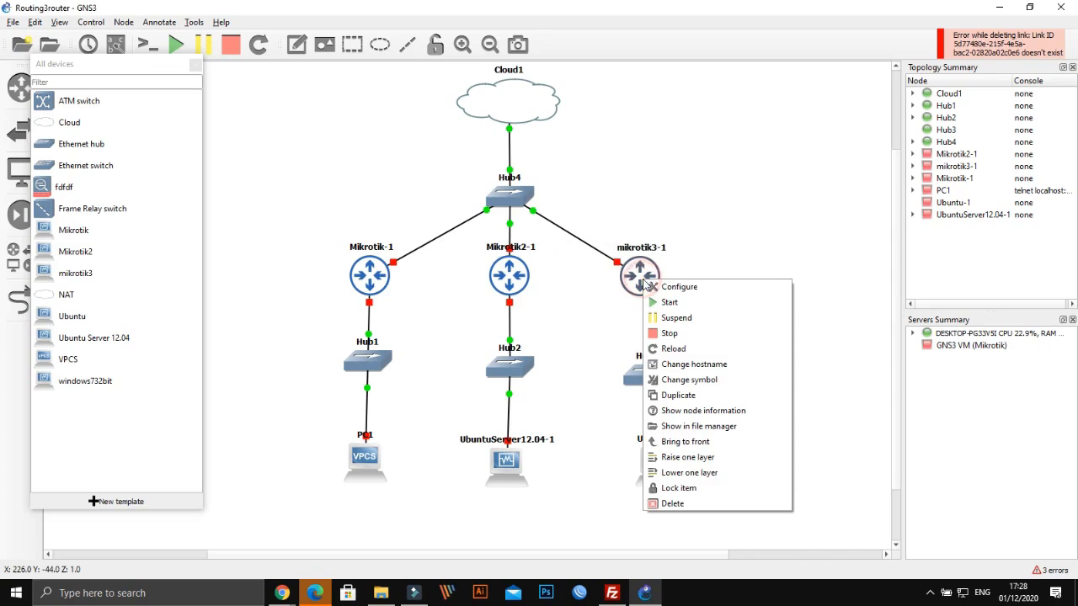
pyautogui.click(677, 335)
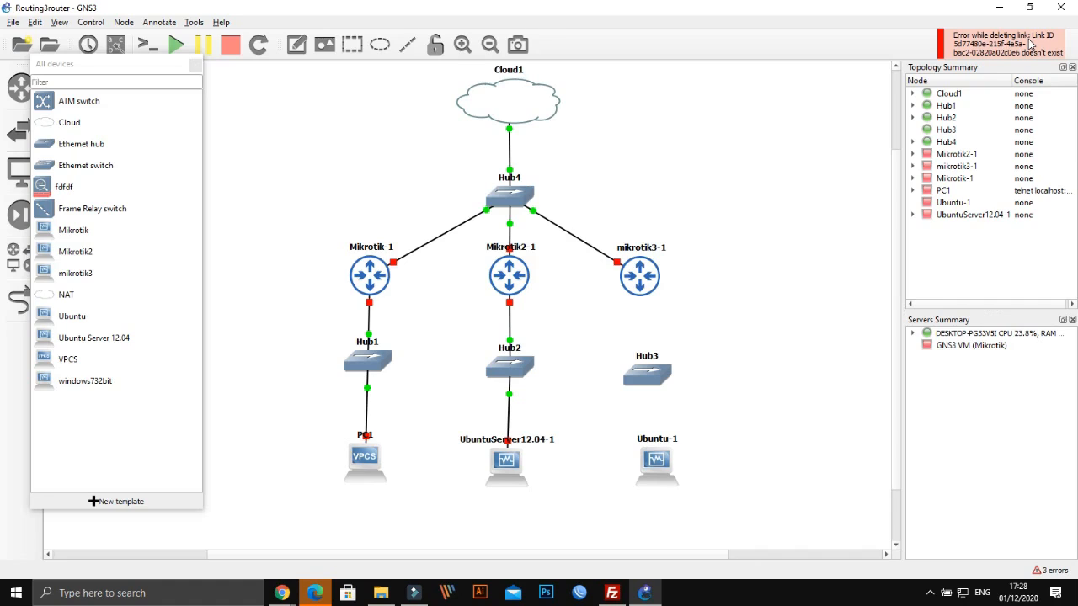
pyautogui.click(542, 217)
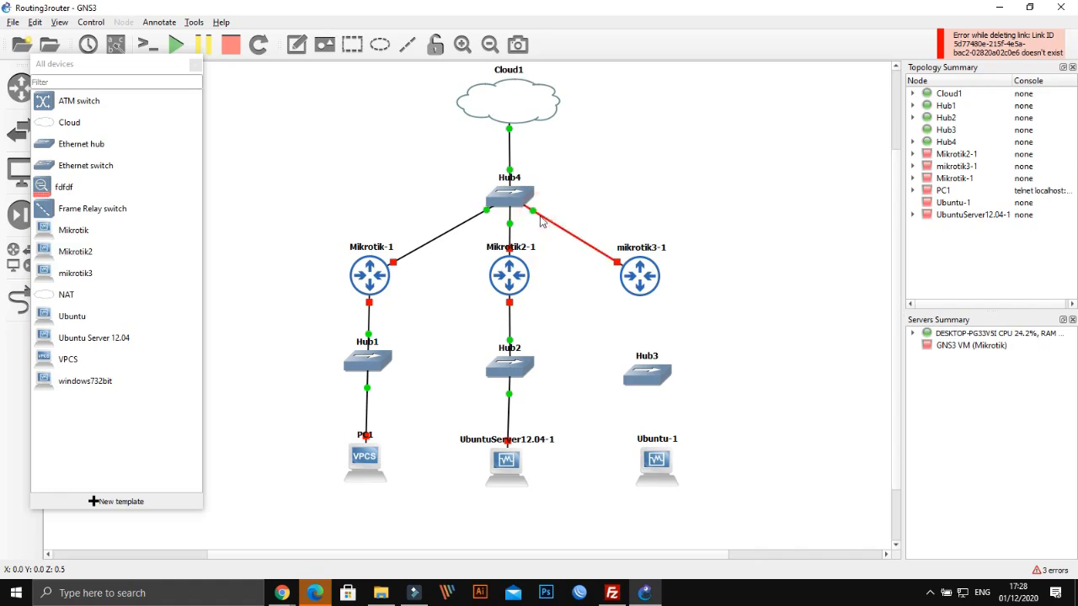
pyautogui.rightClick(542, 217)
pyautogui.click(565, 266)
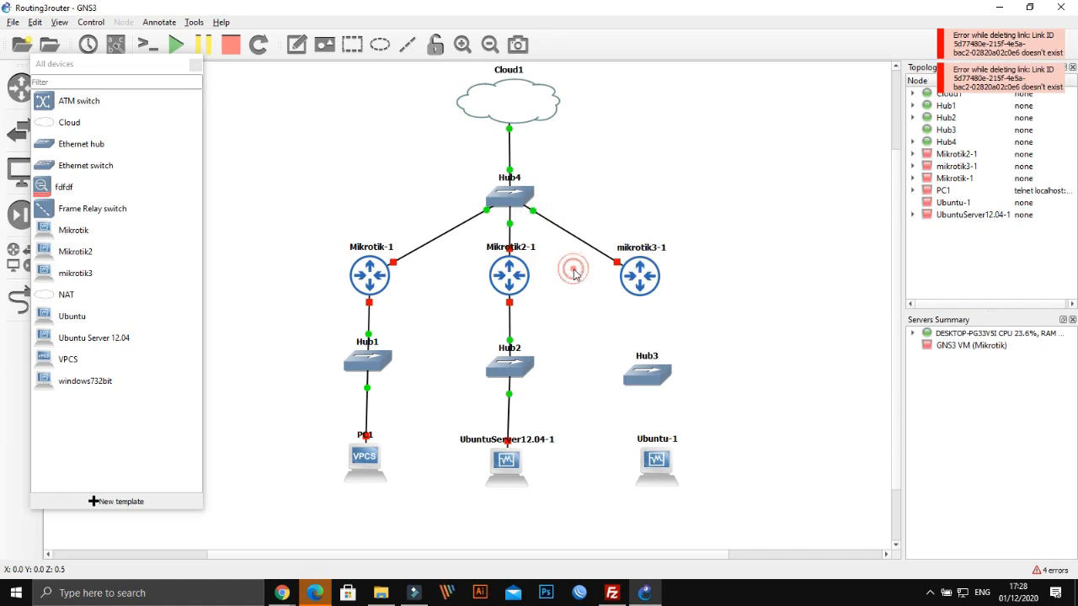
# Box-select mikrotik3-1 and confirm its deletion
pyautogui.moveTo(602, 218); pyautogui.dragTo(690, 319)
pyautogui.rightClick(656, 273)
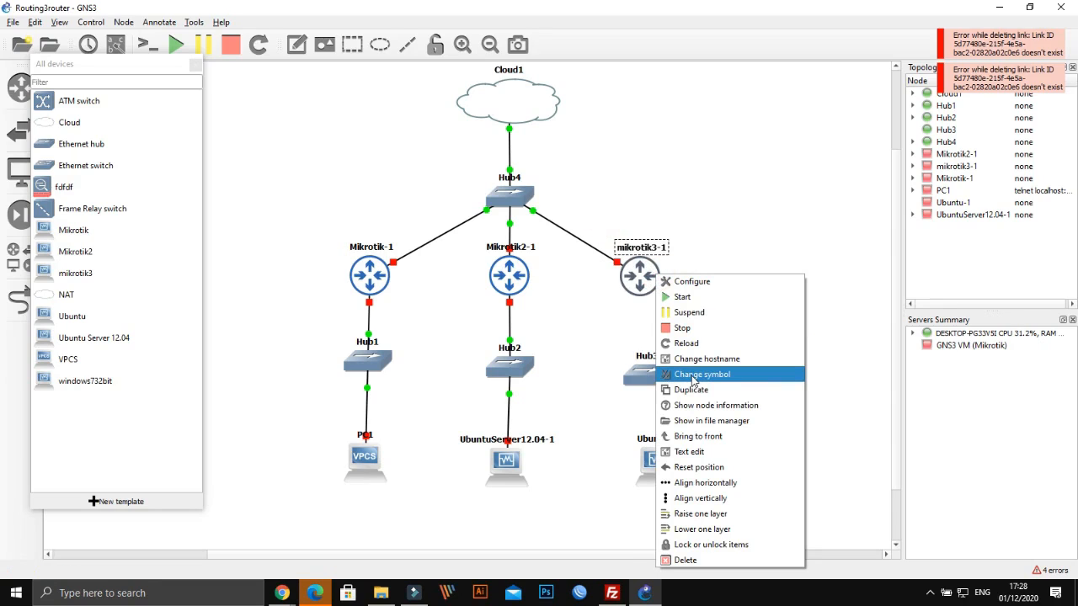
pyautogui.click(687, 560)
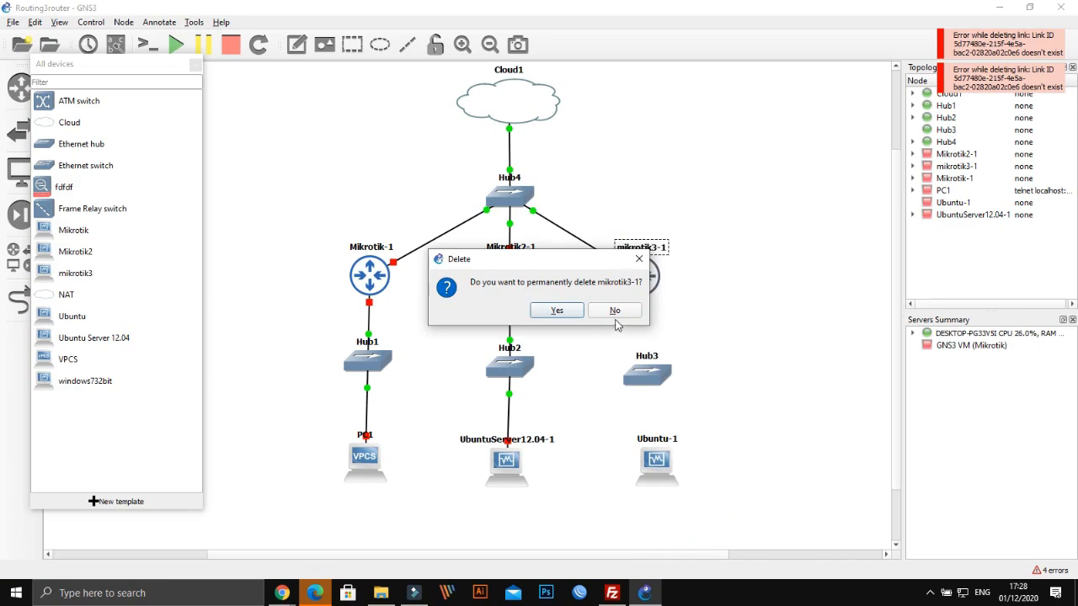
pyautogui.click(615, 311)
pyautogui.rightClick(622, 285)
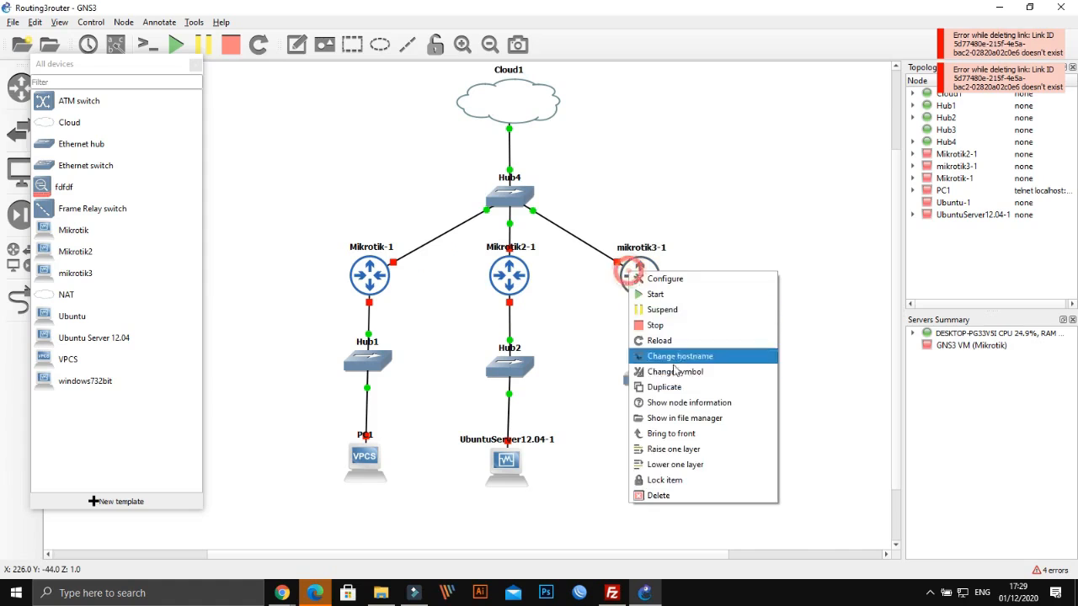
pyautogui.click(689, 494)
pyautogui.click(565, 313)
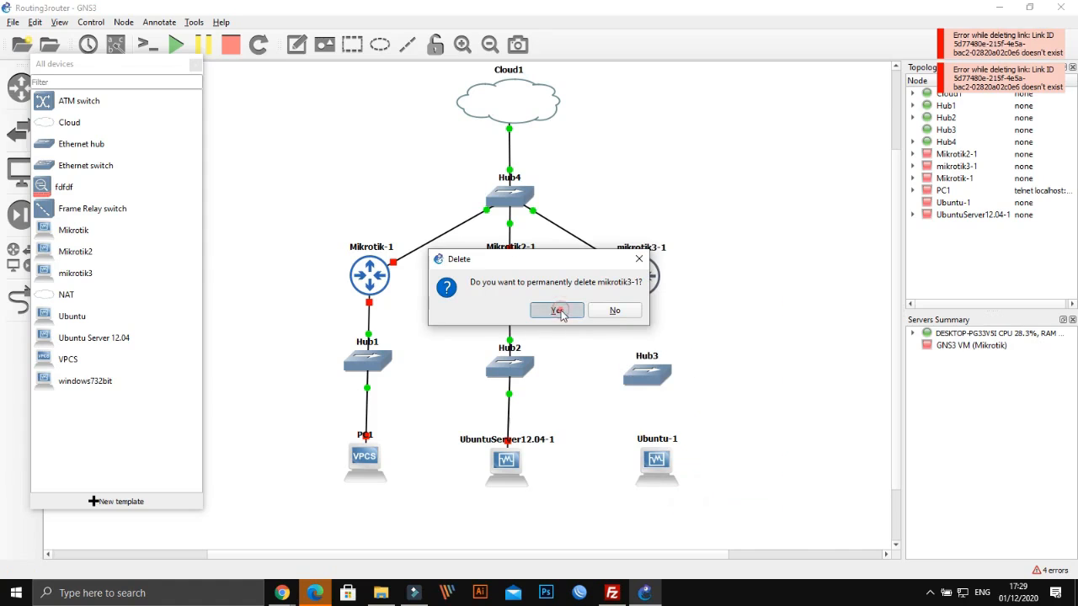
# Delete the Cloud1–Hub4 link
pyautogui.rightClick(510, 199)
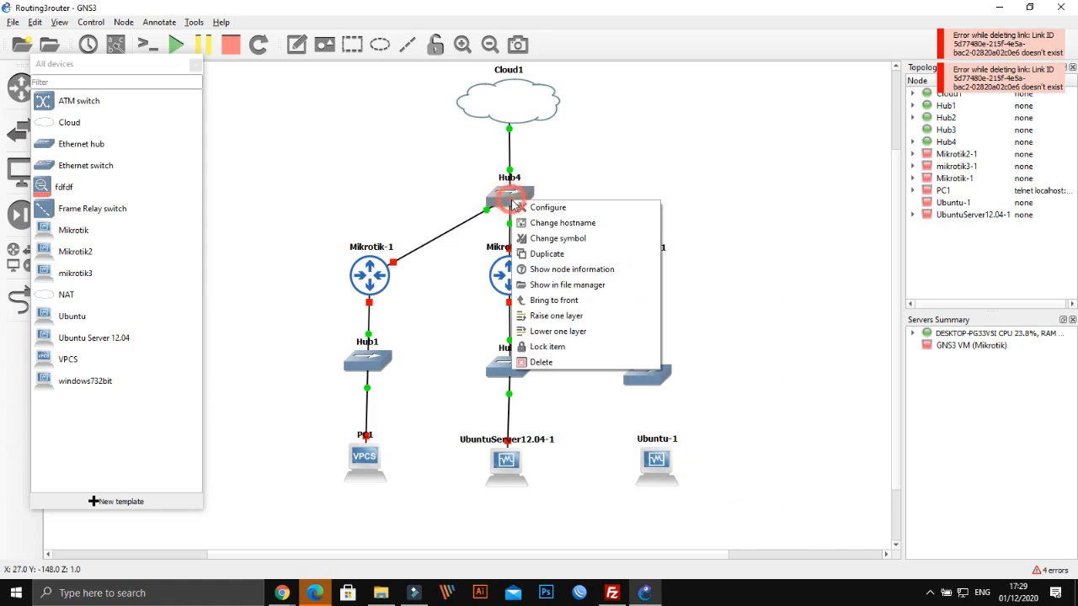
pyautogui.click(509, 139)
pyautogui.rightClick(510, 138)
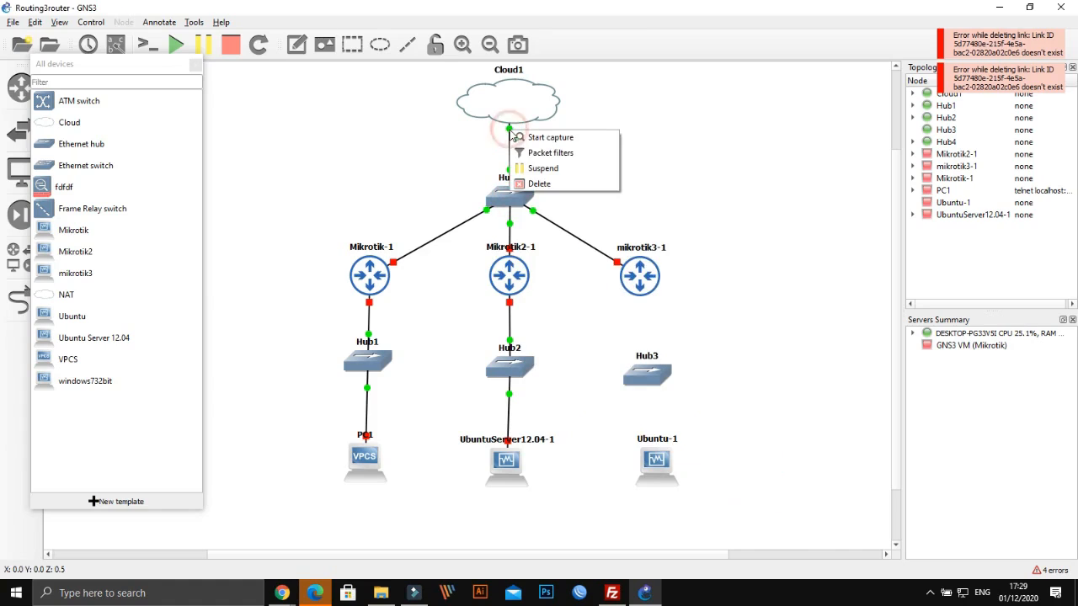
pyautogui.click(528, 183)
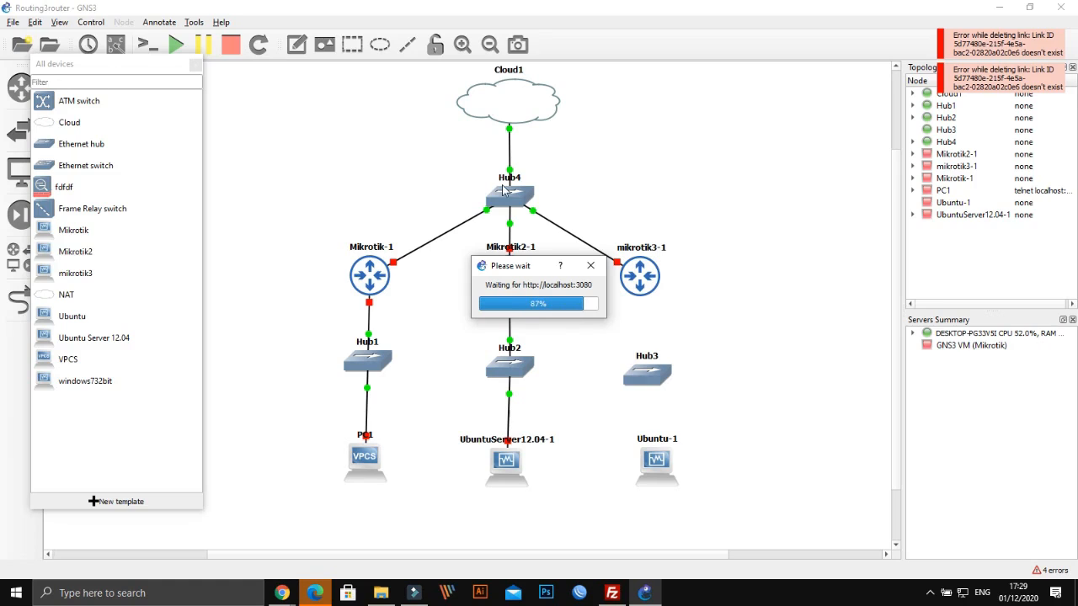
# Move, enlarge and then close the waiting-for-server progress dialog
pyautogui.moveTo(502, 260); pyautogui.dragTo(461, 242)
pyautogui.moveTo(556, 302); pyautogui.dragTo(833, 470)
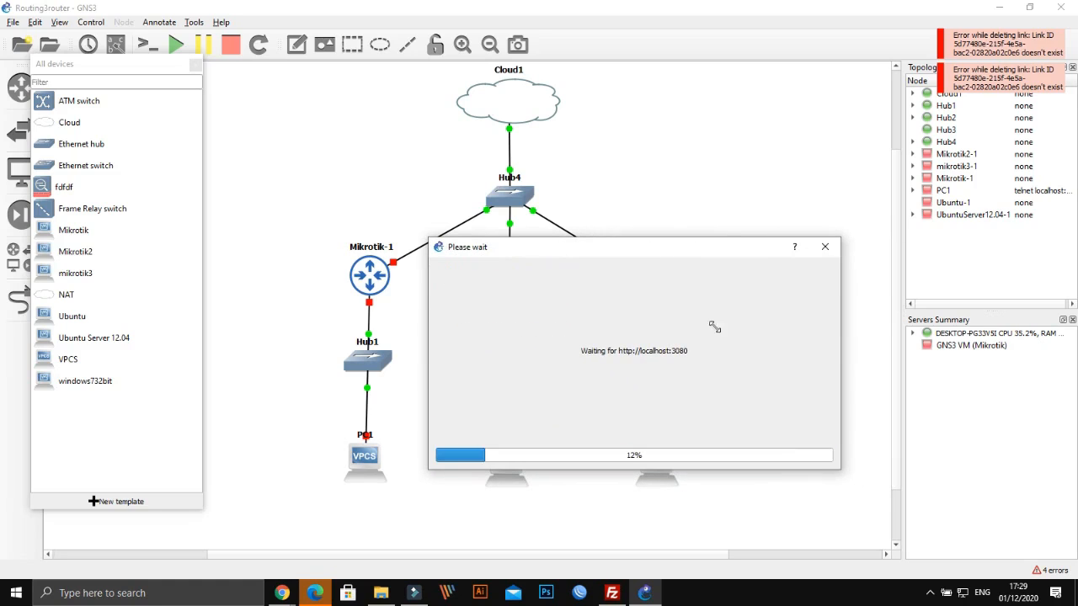
pyautogui.click(826, 246)
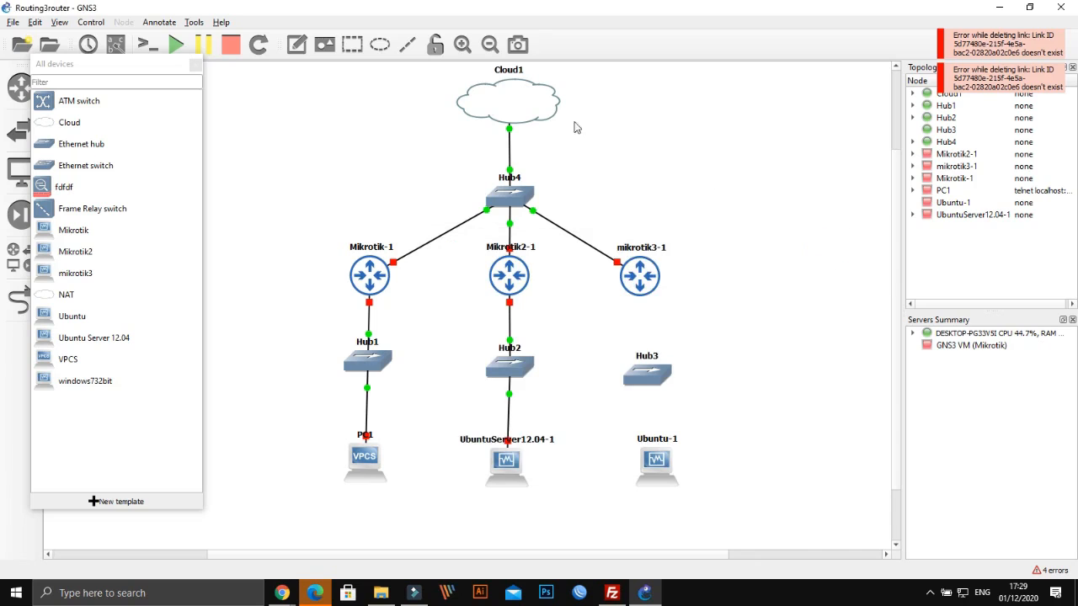
pyautogui.click(523, 74)
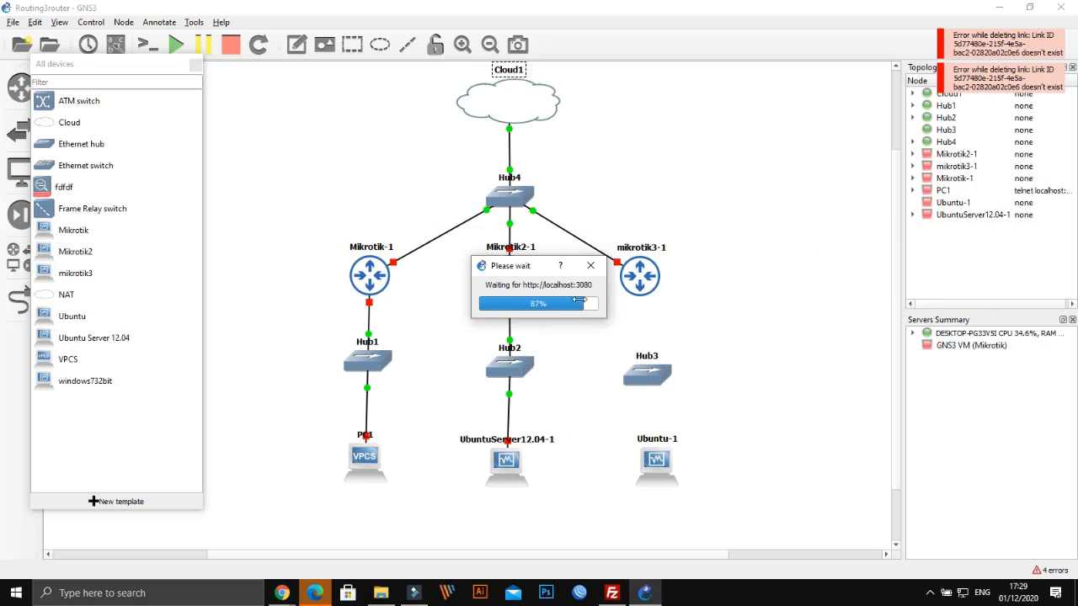
pyautogui.click(598, 266)
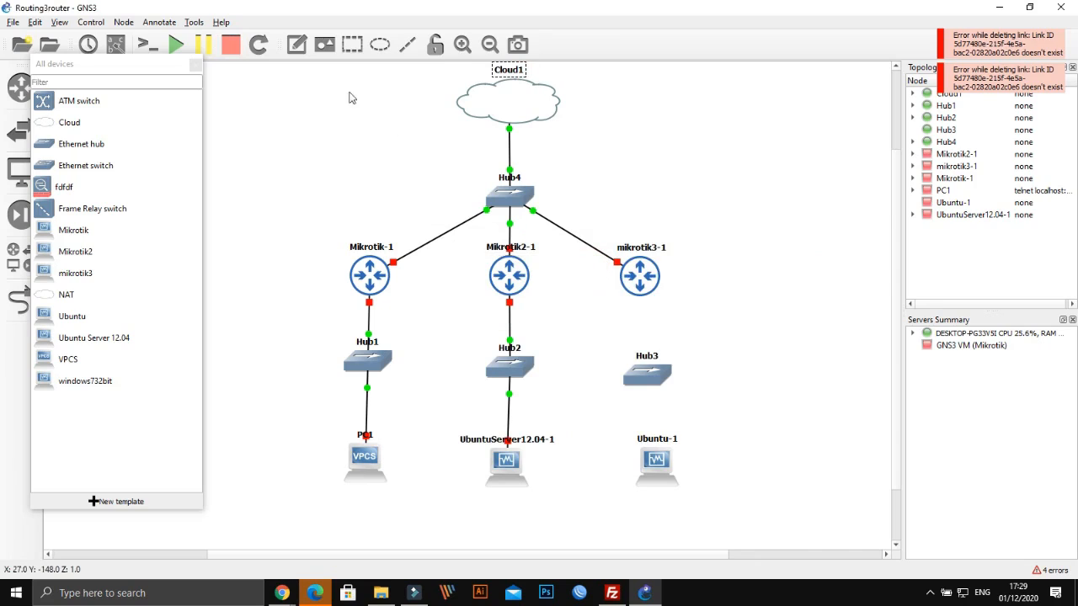
# Stop all devices and open Cloud1's actions, dismissing the reappearing progress dialog
pyautogui.click(233, 46)
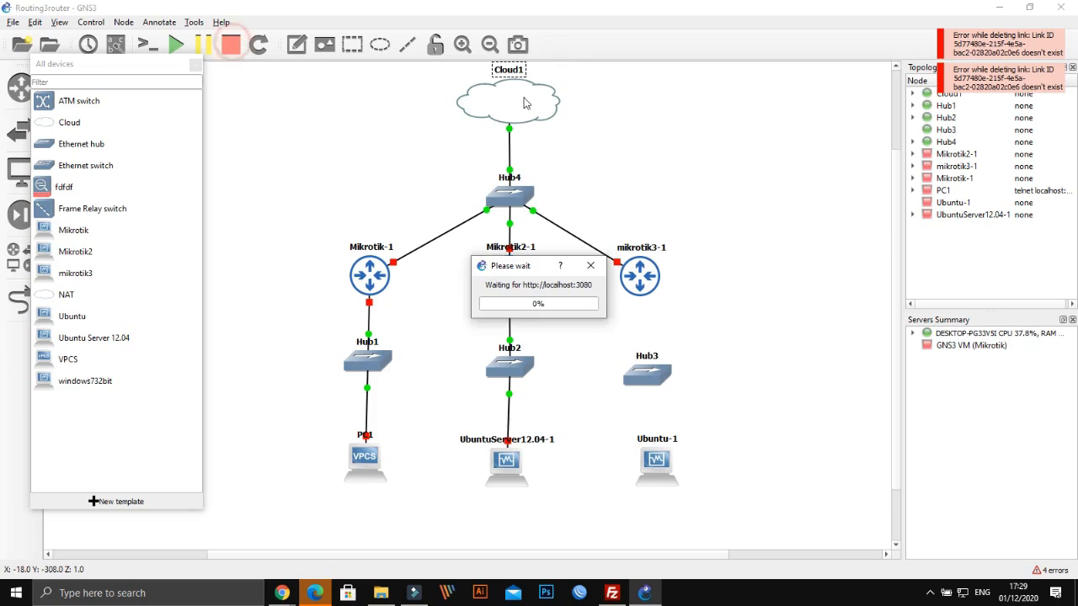
pyautogui.click(591, 266)
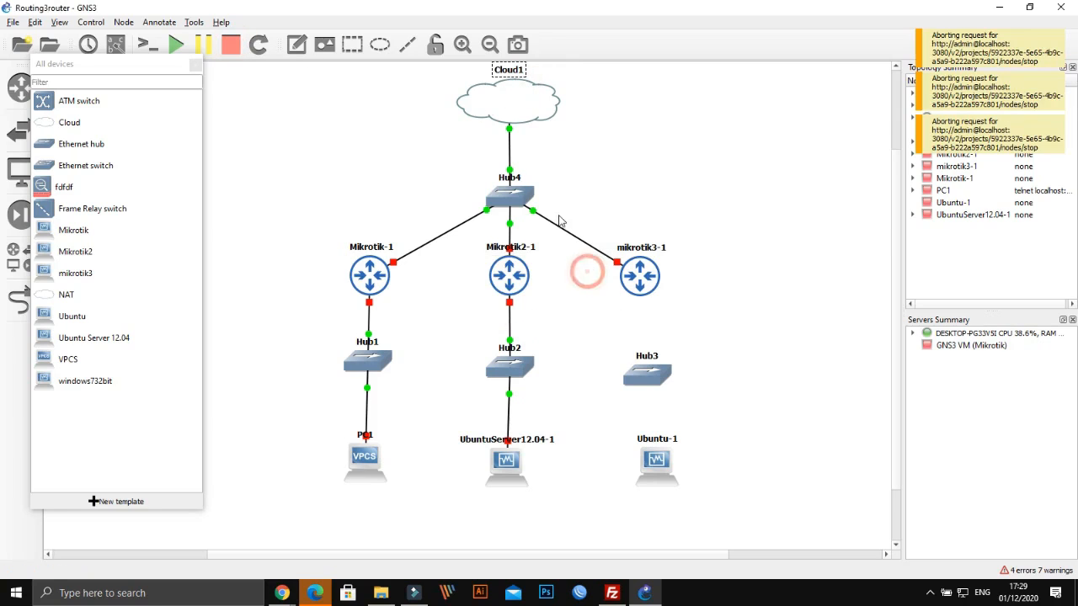
pyautogui.click(516, 121)
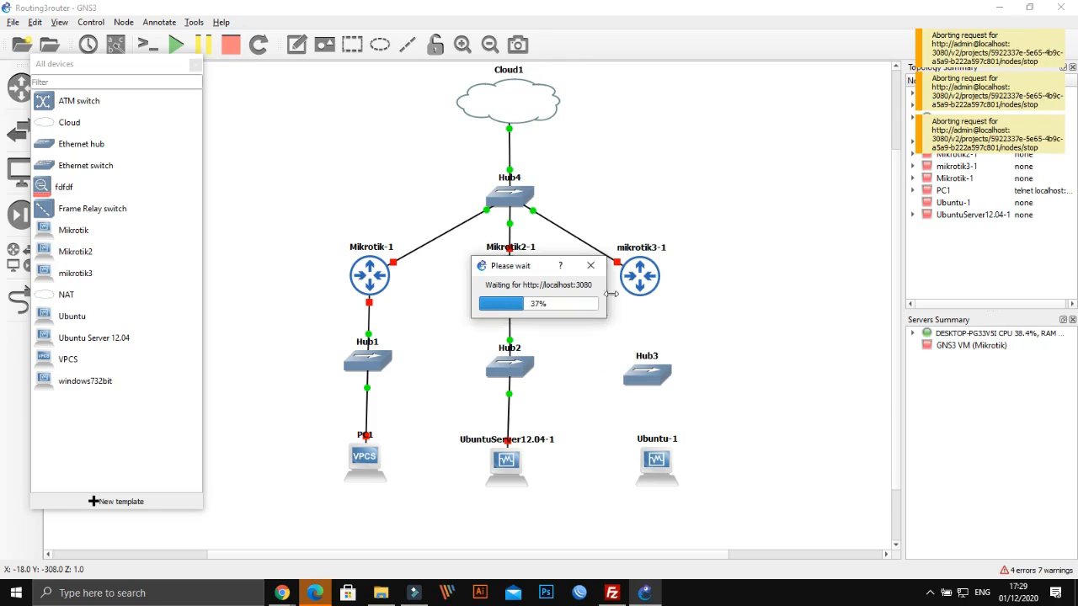
pyautogui.click(591, 266)
pyautogui.rightClick(540, 89)
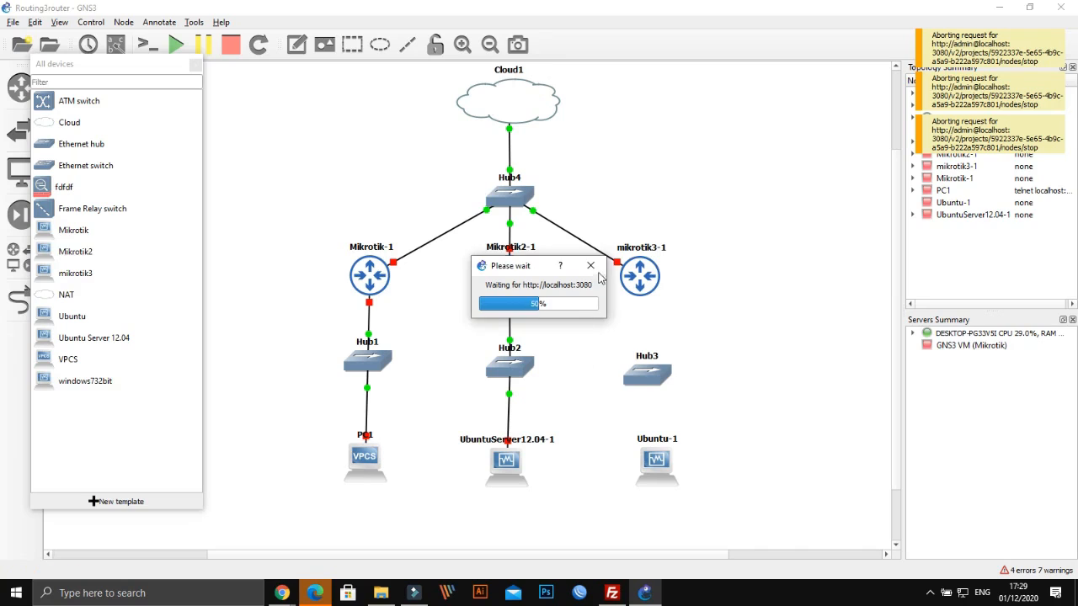
pyautogui.click(590, 267)
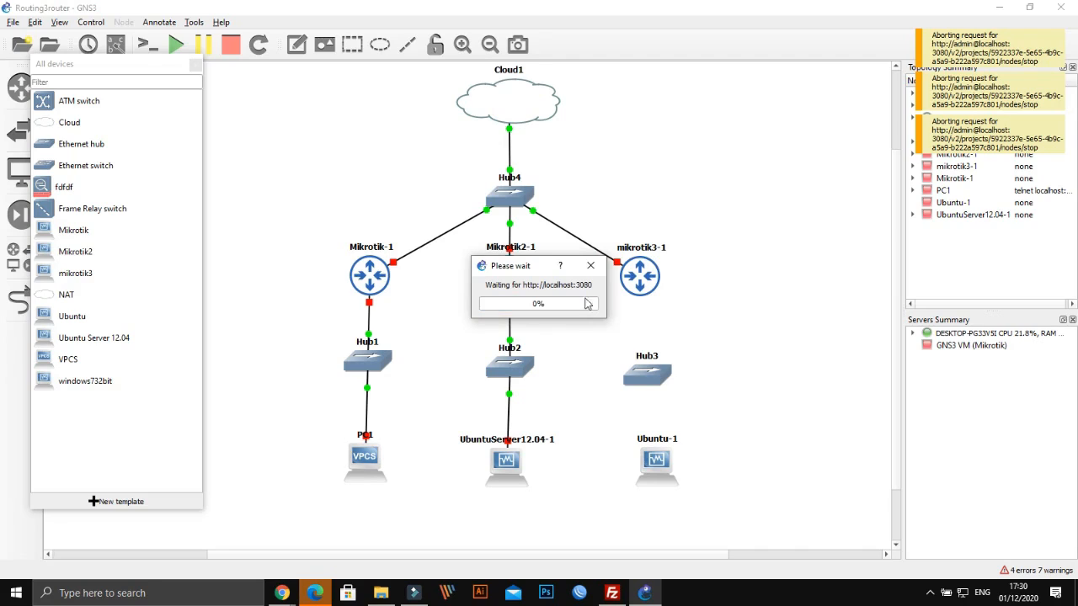
pyautogui.click(516, 125)
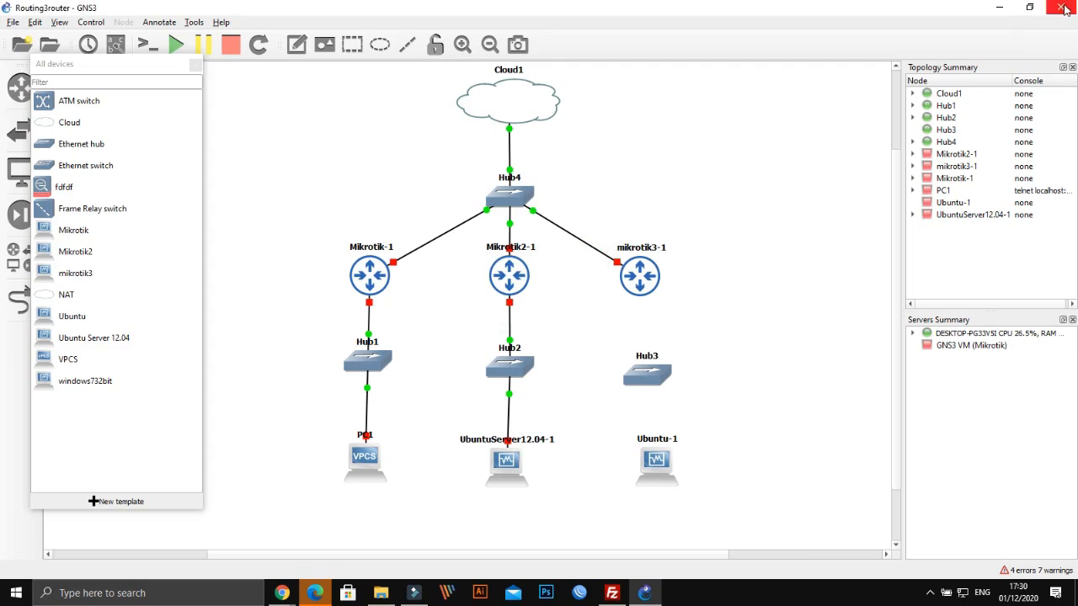
# Cancel the attempt to exit GNS3 and close the progress dialog
pyautogui.click(1063, 9)
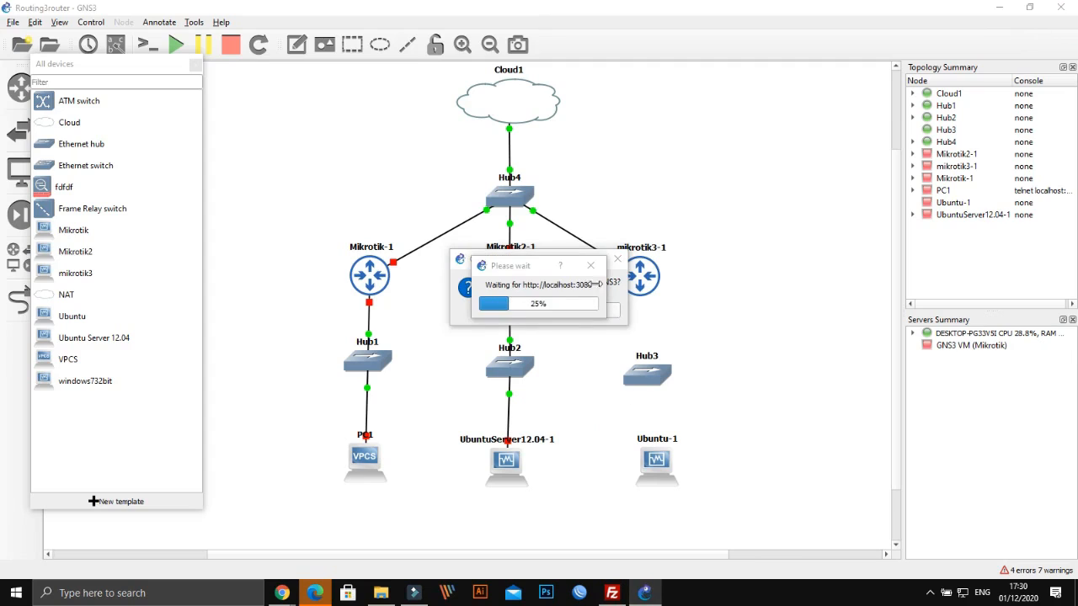
pyautogui.click(589, 268)
pyautogui.click(591, 307)
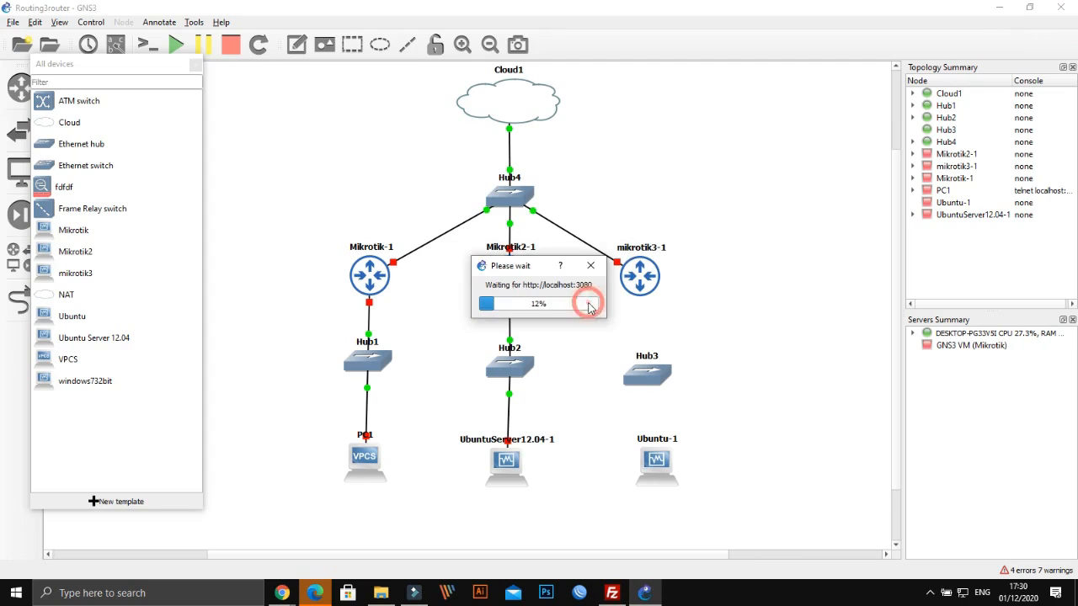
pyautogui.click(590, 268)
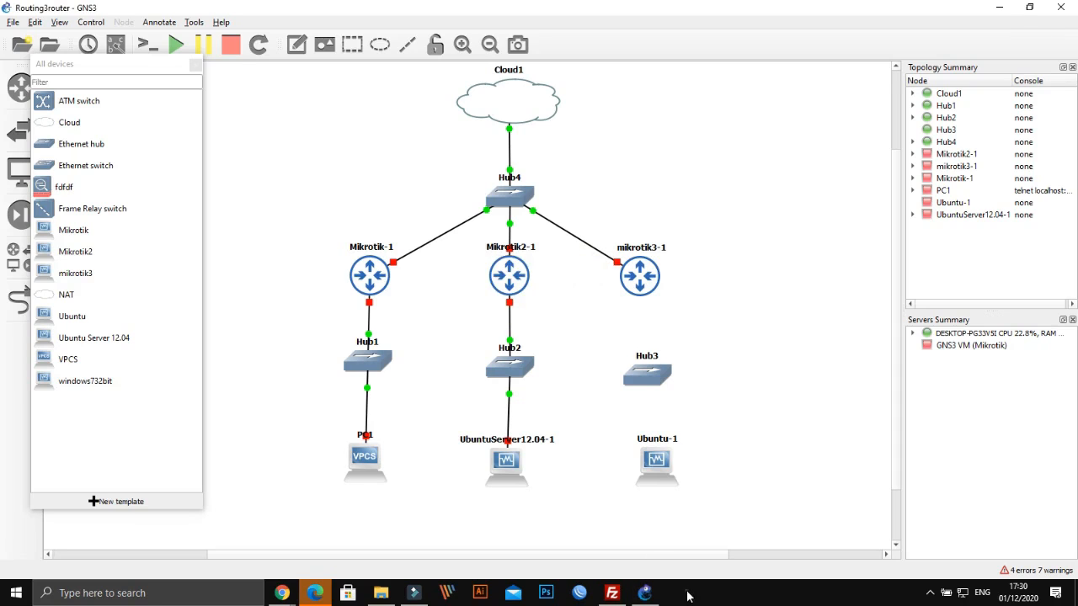
# Open taskbar settings from the taskbar menu, then close the Settings window
pyautogui.rightClick(686, 592)
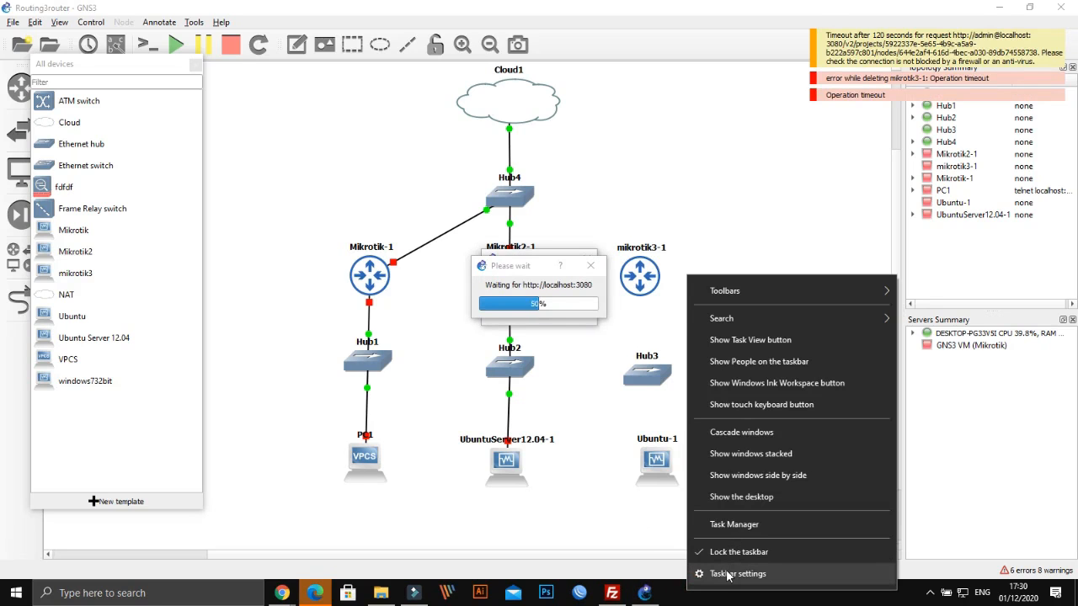
pyautogui.click(727, 574)
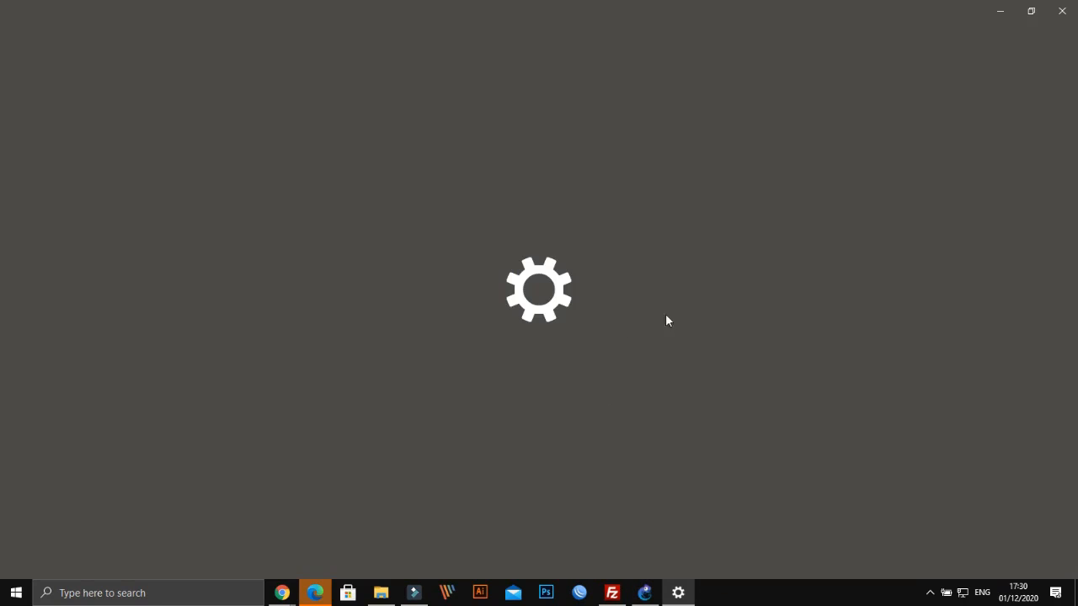
pyautogui.click(1060, 12)
pyautogui.click(656, 313)
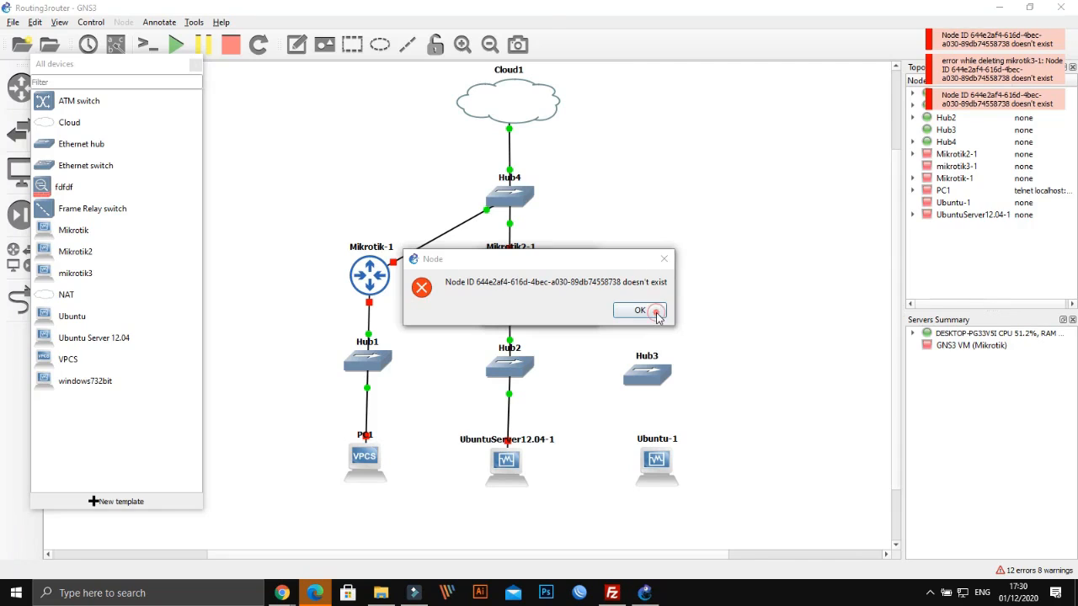
# Acknowledge the missing node and operation timeout errors and close the progress dialogs
pyautogui.click(633, 313)
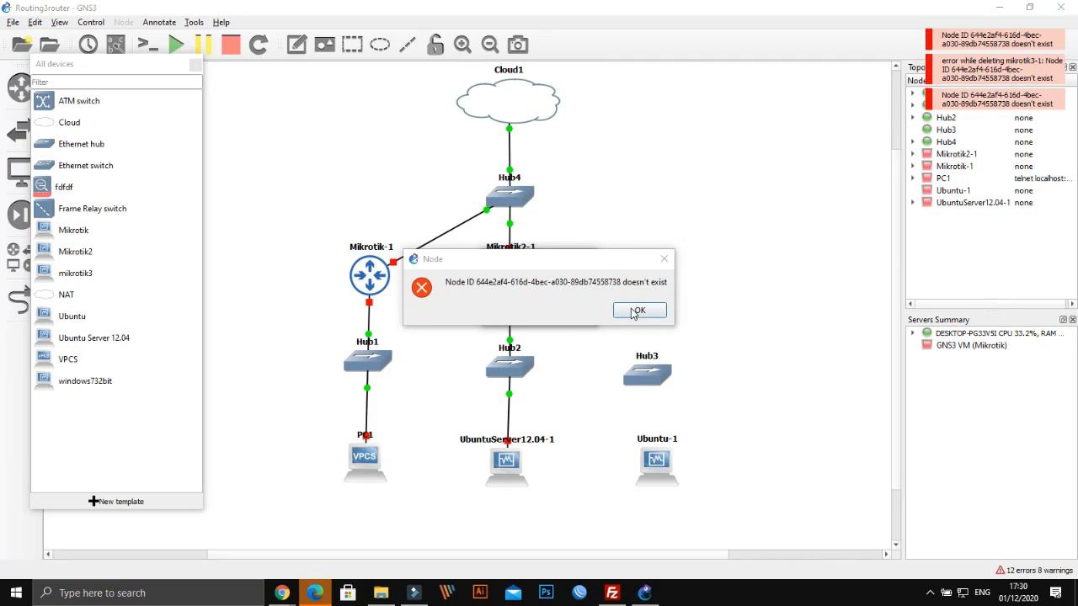
pyautogui.click(633, 312)
pyautogui.click(588, 261)
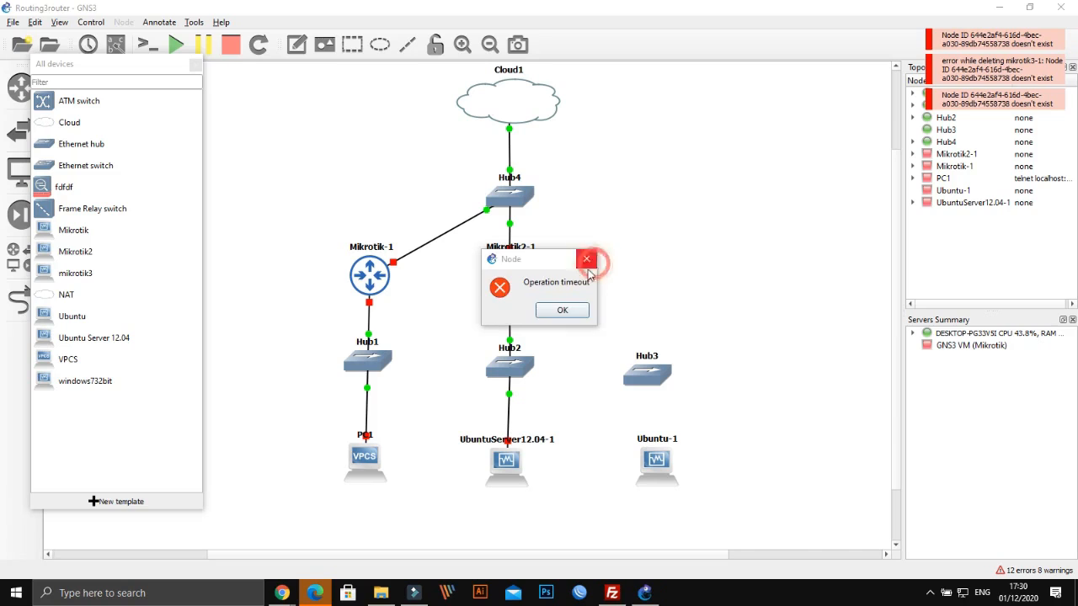
pyautogui.click(580, 309)
pyautogui.click(588, 267)
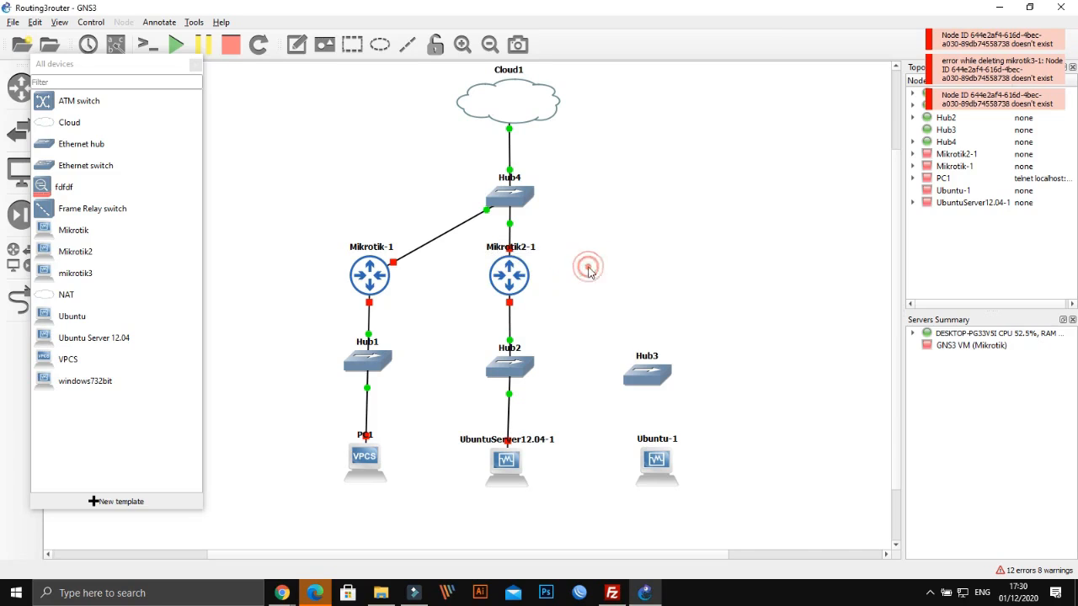
pyautogui.click(589, 266)
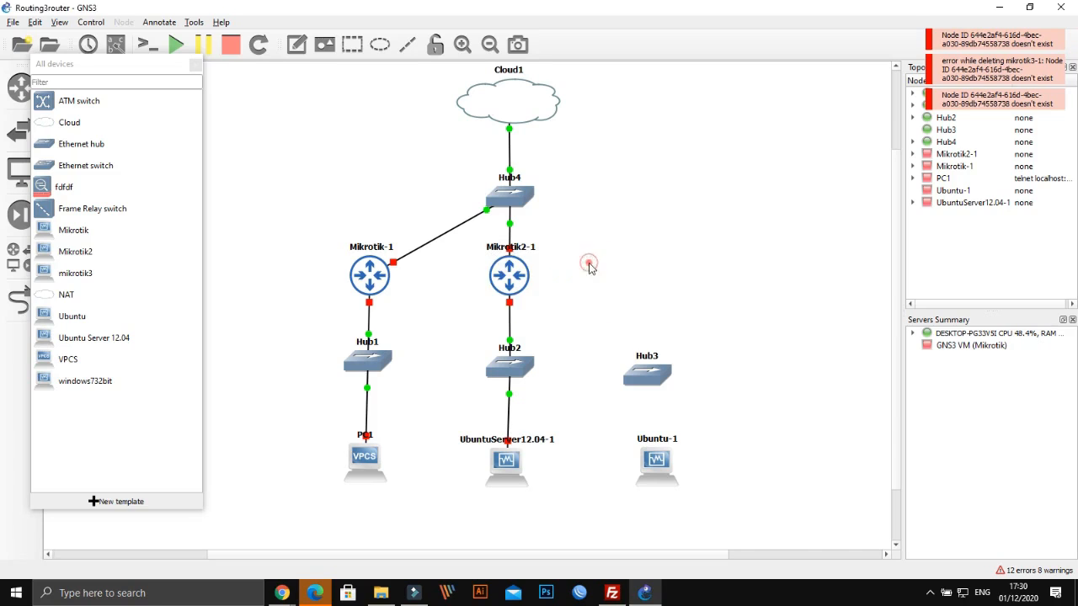
# Stop all devices and try the mikrotik3, Ubuntu and Mikrotik2 templates amid progress dialogs
pyautogui.click(230, 44)
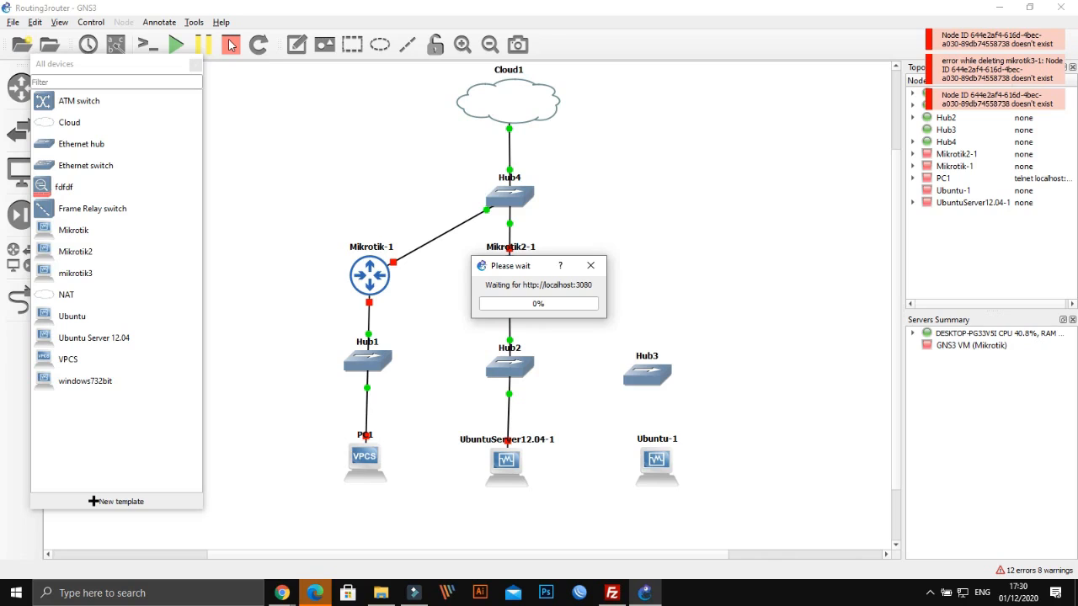
pyautogui.click(87, 275)
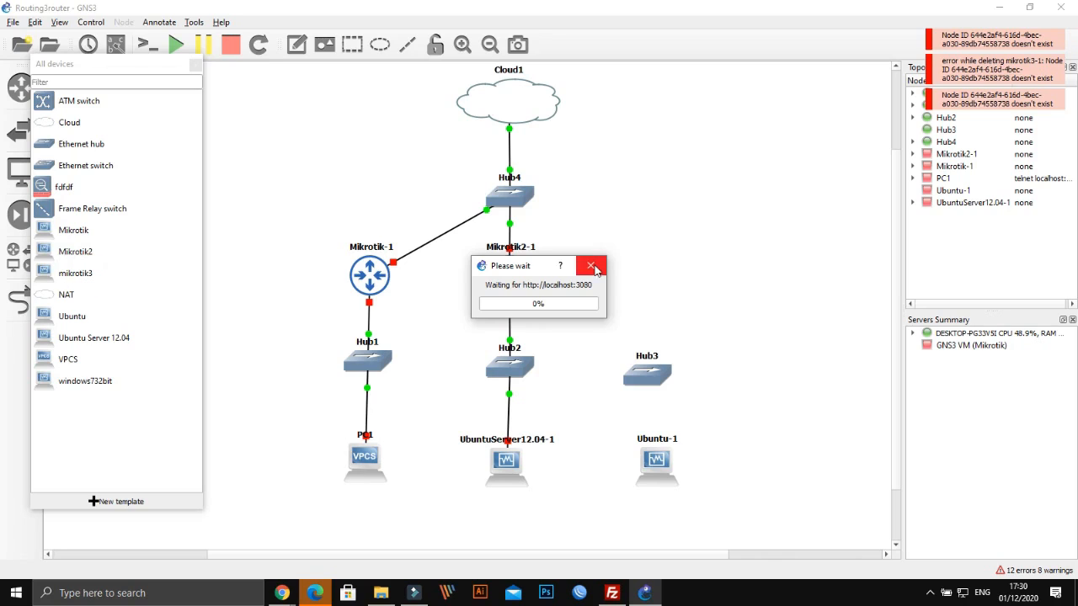
pyautogui.click(590, 266)
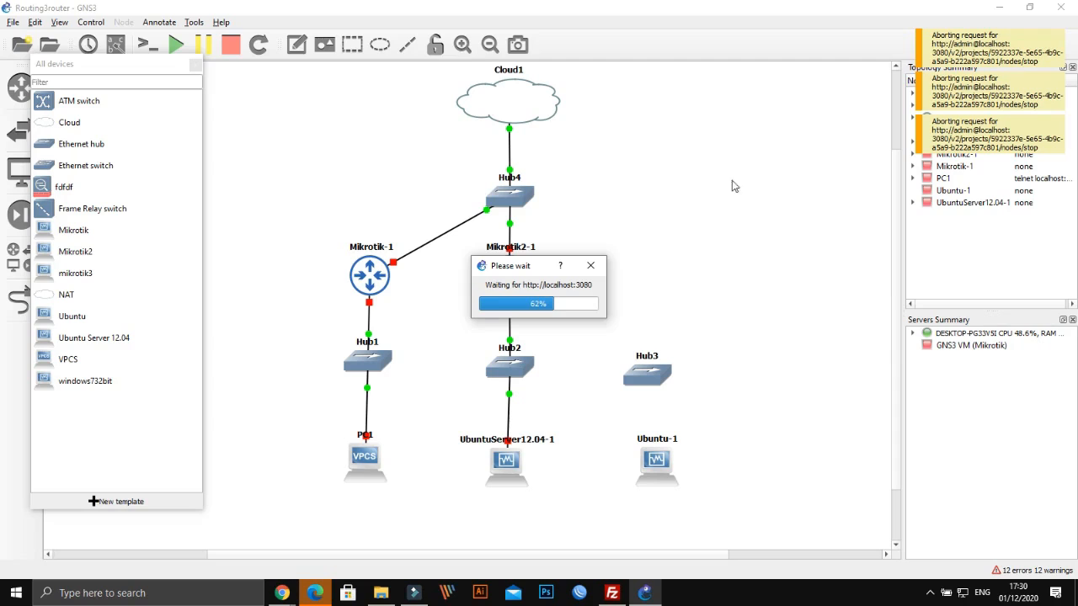
pyautogui.click(590, 268)
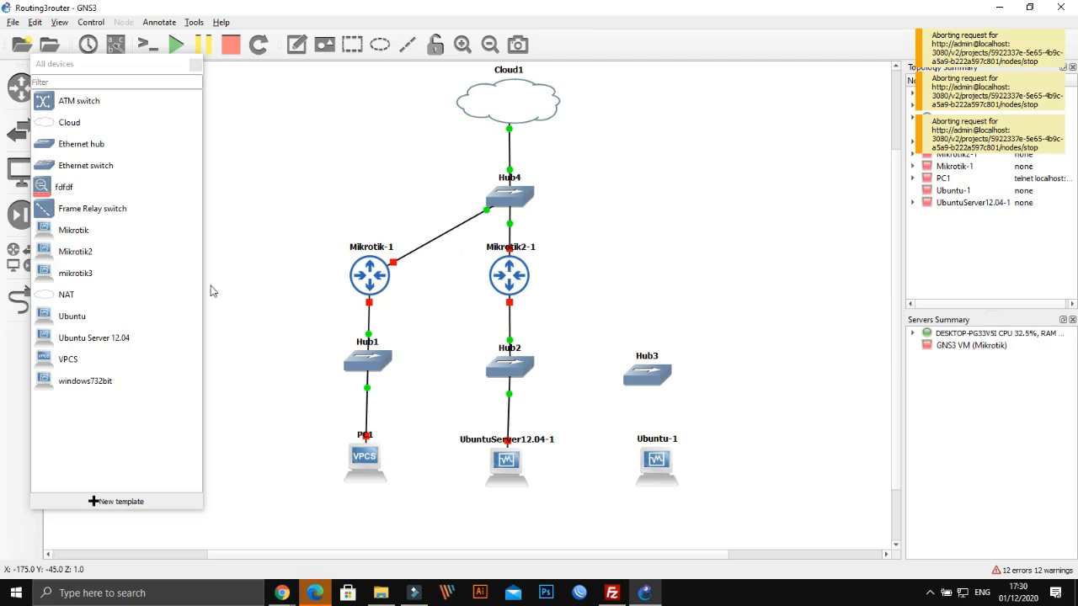
pyautogui.click(46, 318)
pyautogui.click(76, 272)
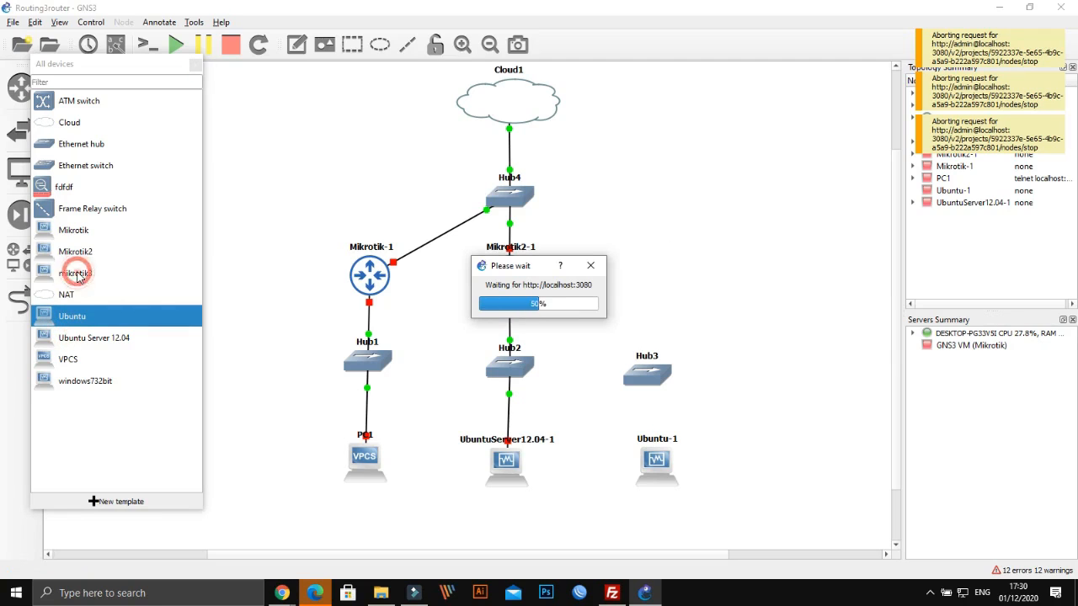
pyautogui.click(591, 266)
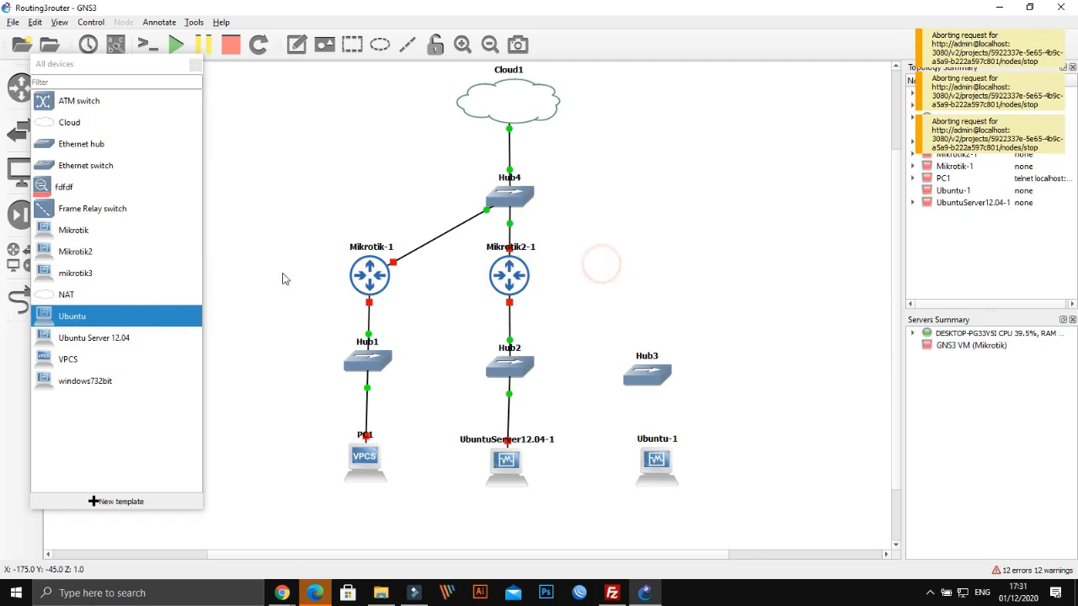
pyautogui.click(56, 257)
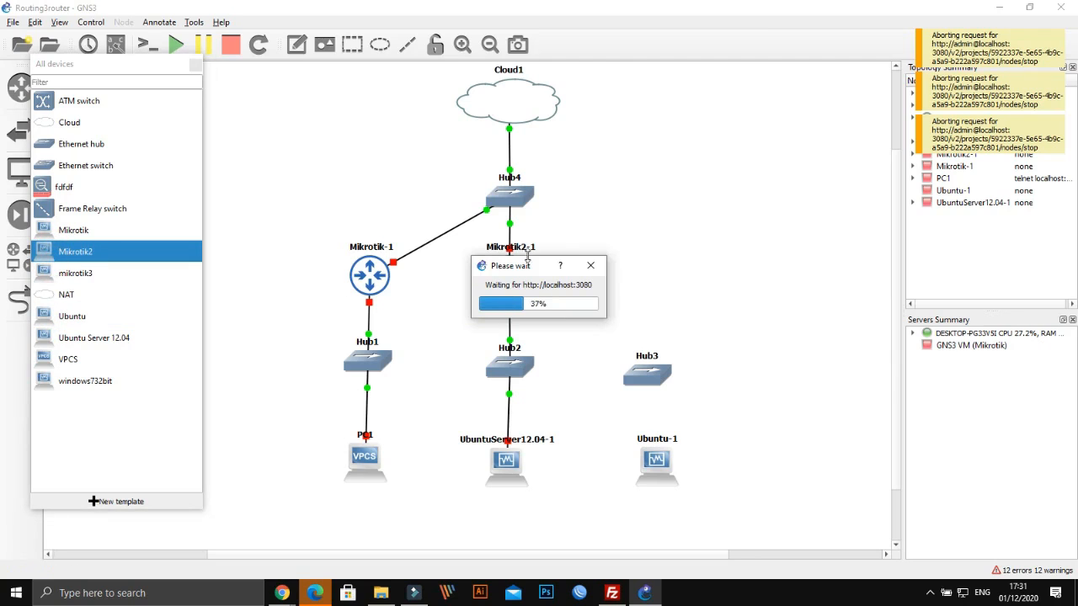
pyautogui.click(591, 266)
pyautogui.click(76, 272)
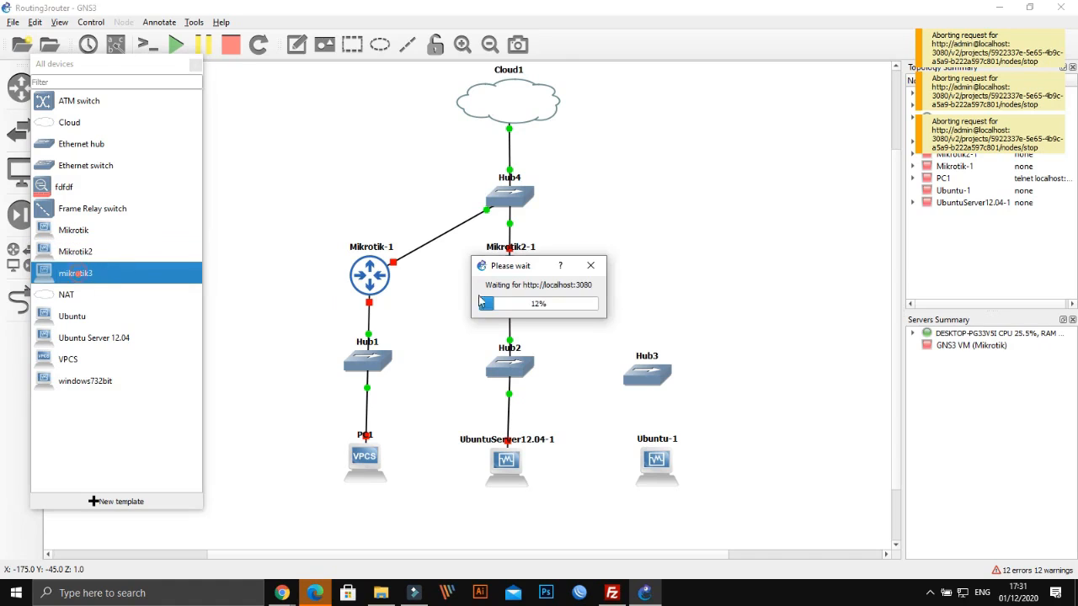
pyautogui.click(590, 266)
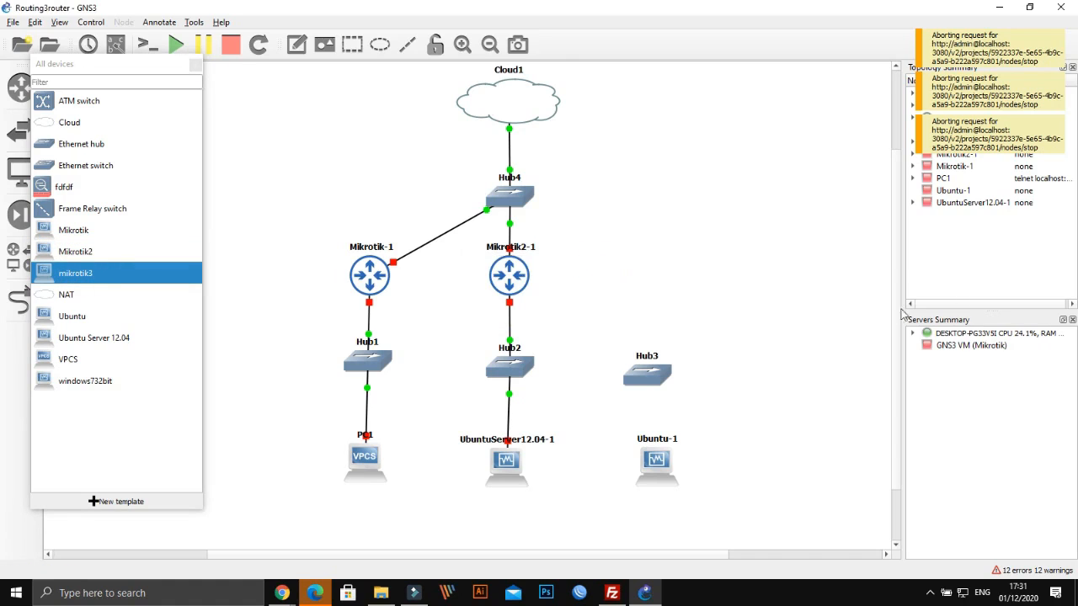
# Stop all devices again and keep dismissing the stalled connection progress dialog
pyautogui.click(231, 44)
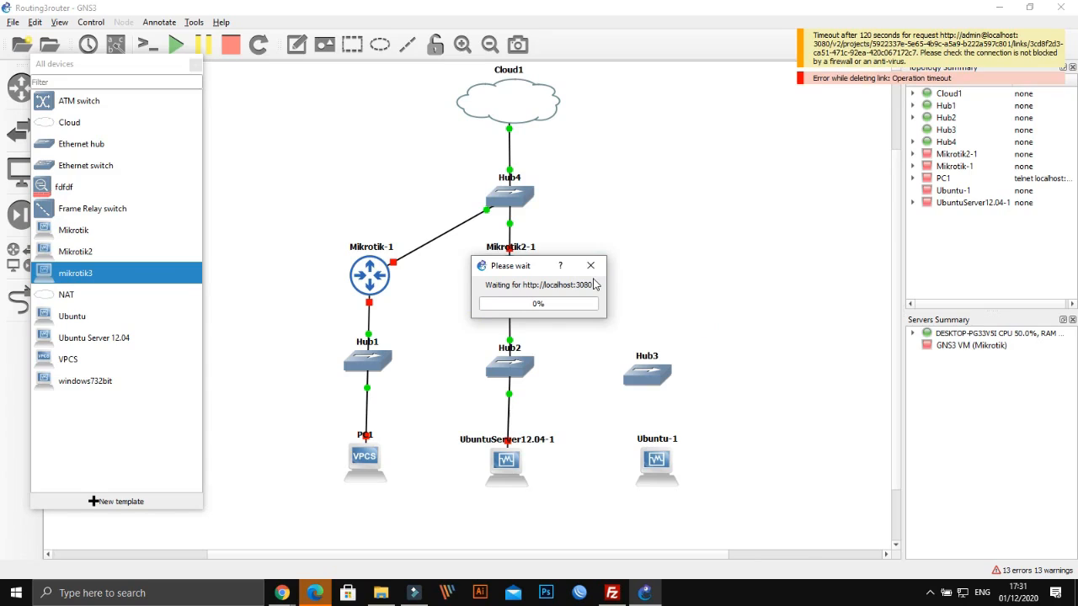
pyautogui.click(590, 266)
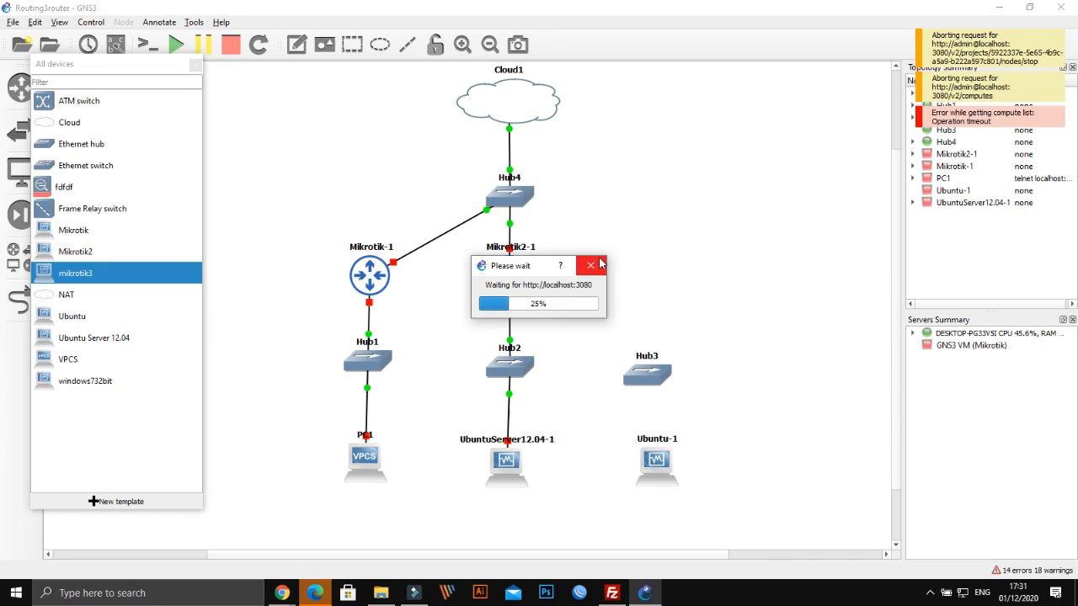
pyautogui.click(588, 265)
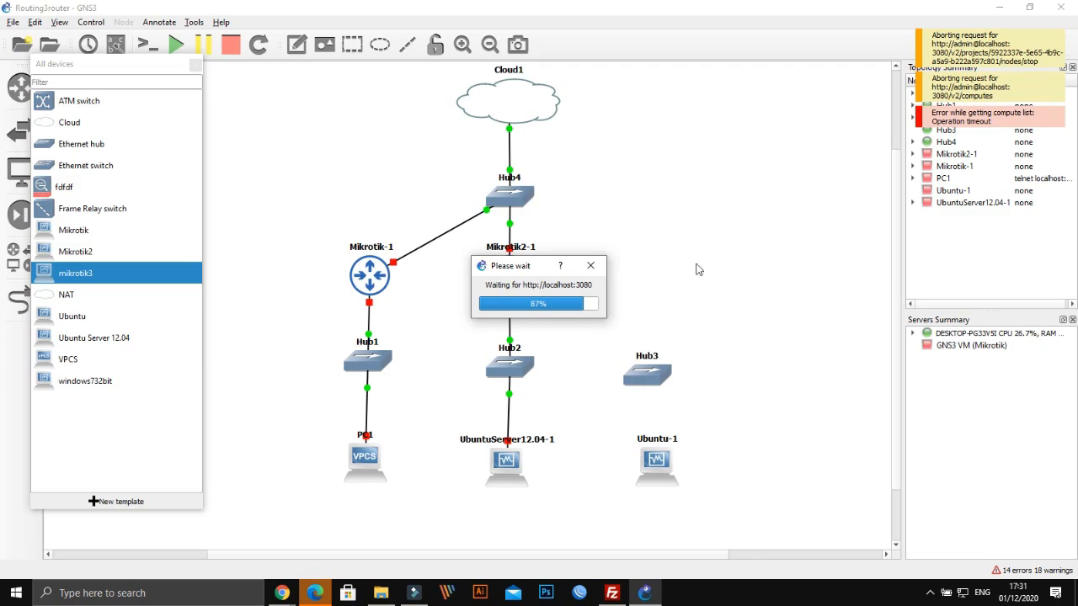
pyautogui.click(1069, 18)
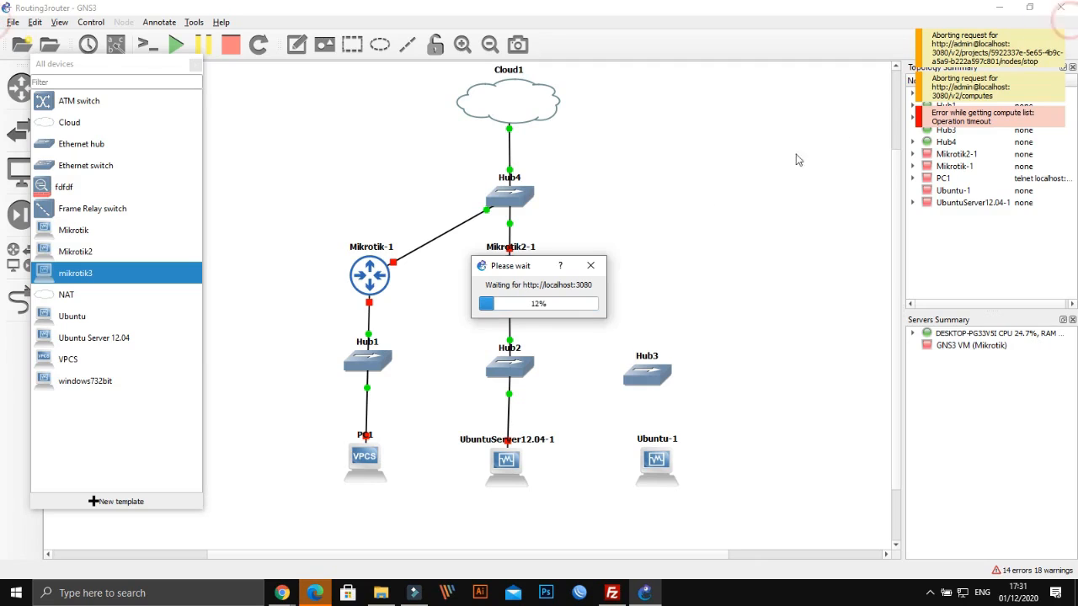
pyautogui.click(586, 269)
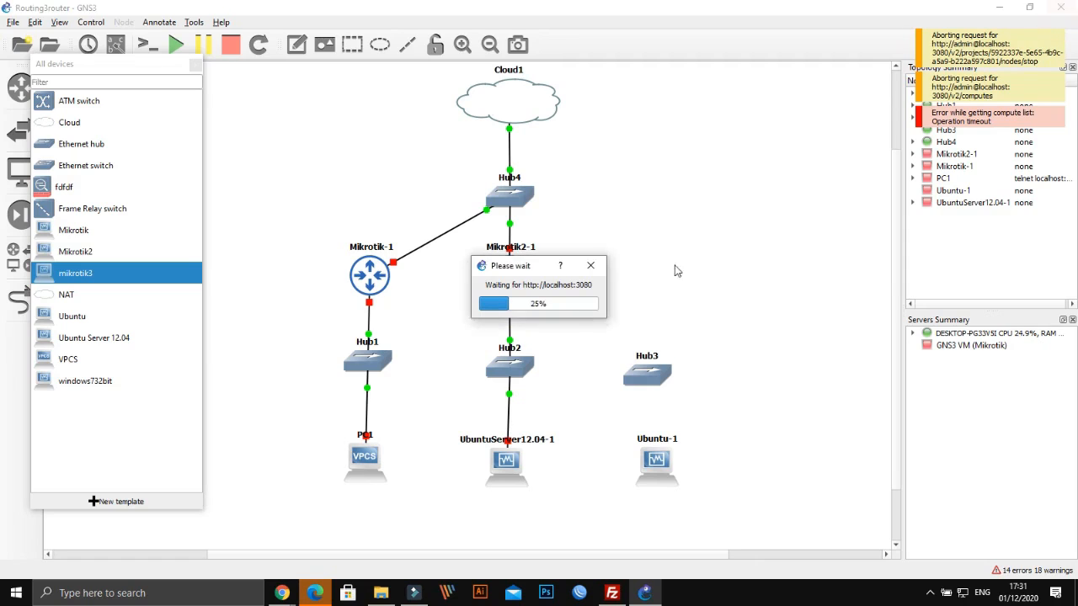
pyautogui.click(591, 266)
# Launch Task Manager from the taskbar menu
pyautogui.rightClick(684, 603)
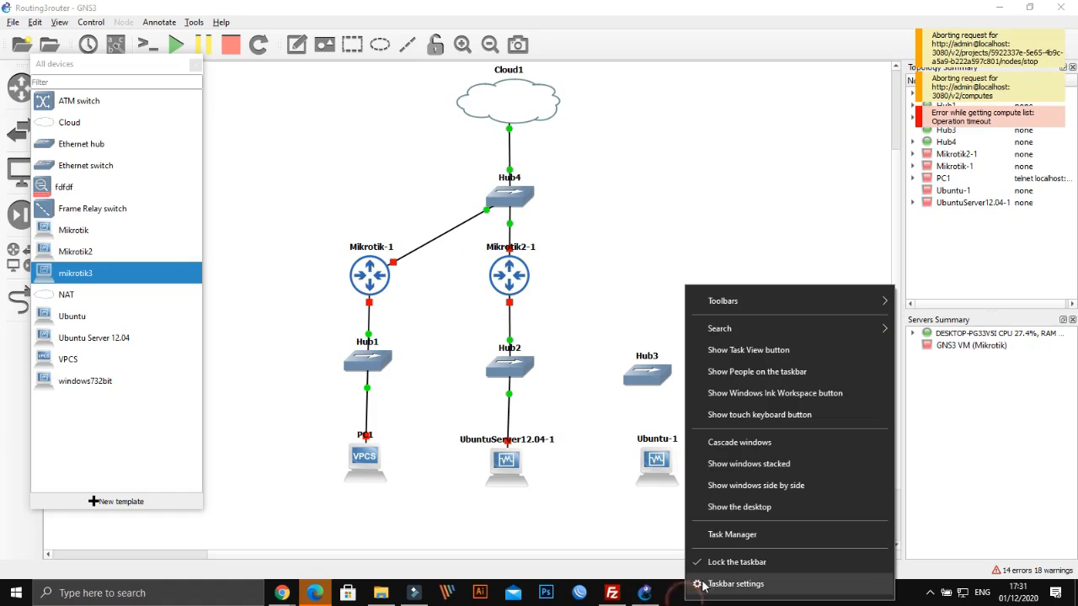
pyautogui.click(735, 562)
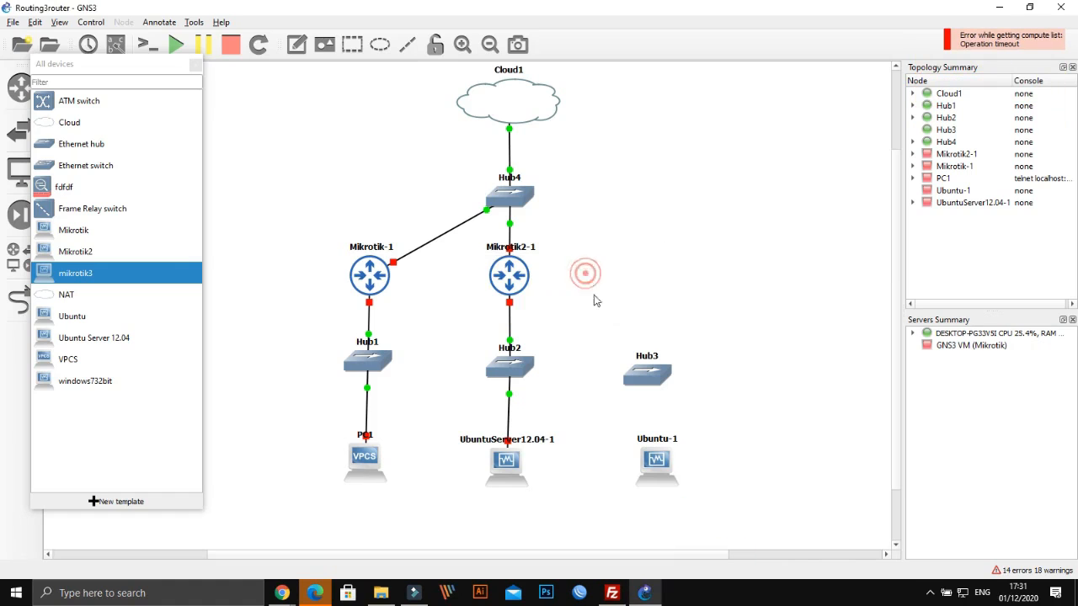
pyautogui.rightClick(712, 601)
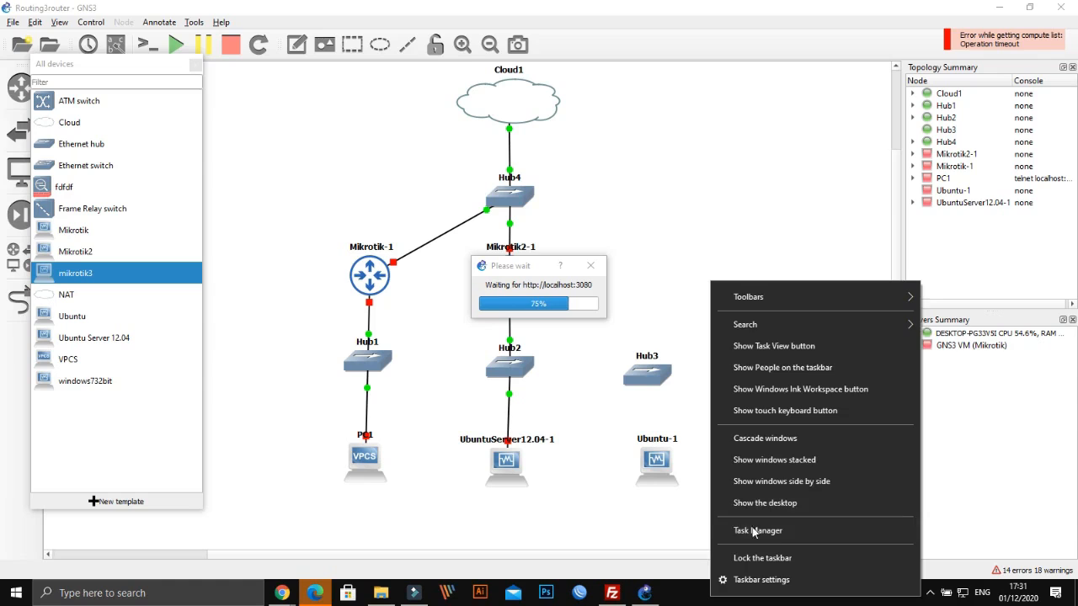
pyautogui.click(752, 529)
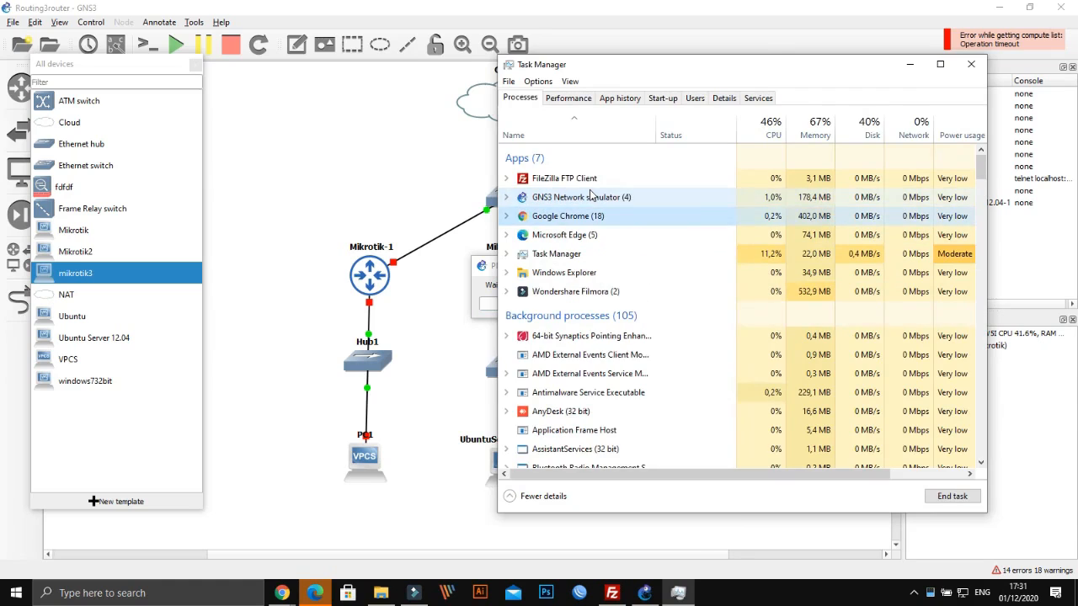
# Browse Task Manager's Processes, Performance, App history and Start-up tabs
pyautogui.scroll(-5, 592, 196)
pyautogui.scroll(-2, 592, 196)
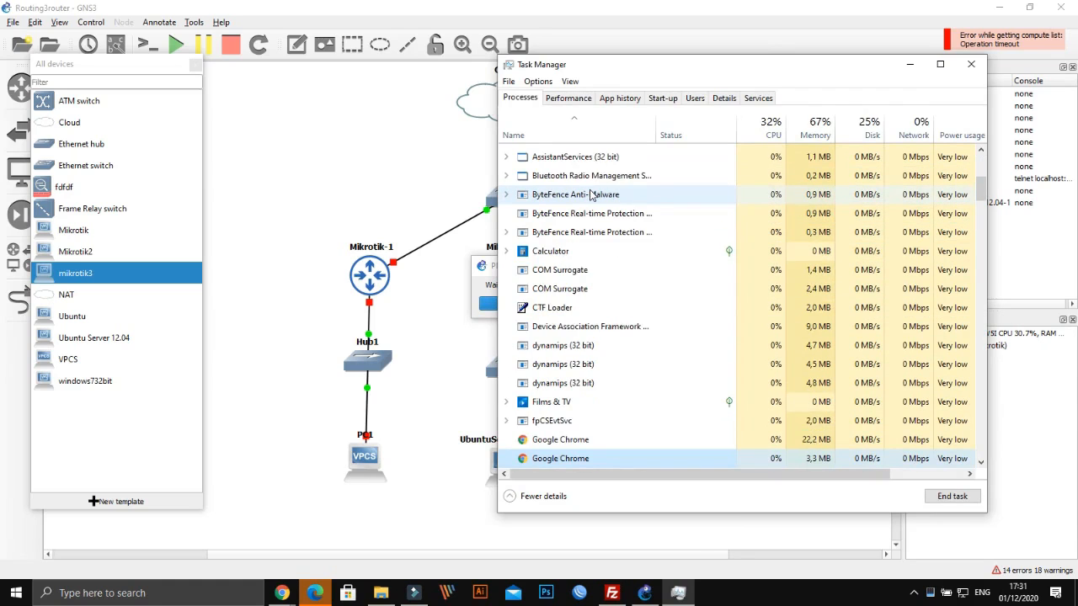
pyautogui.scroll(-1, 591, 195)
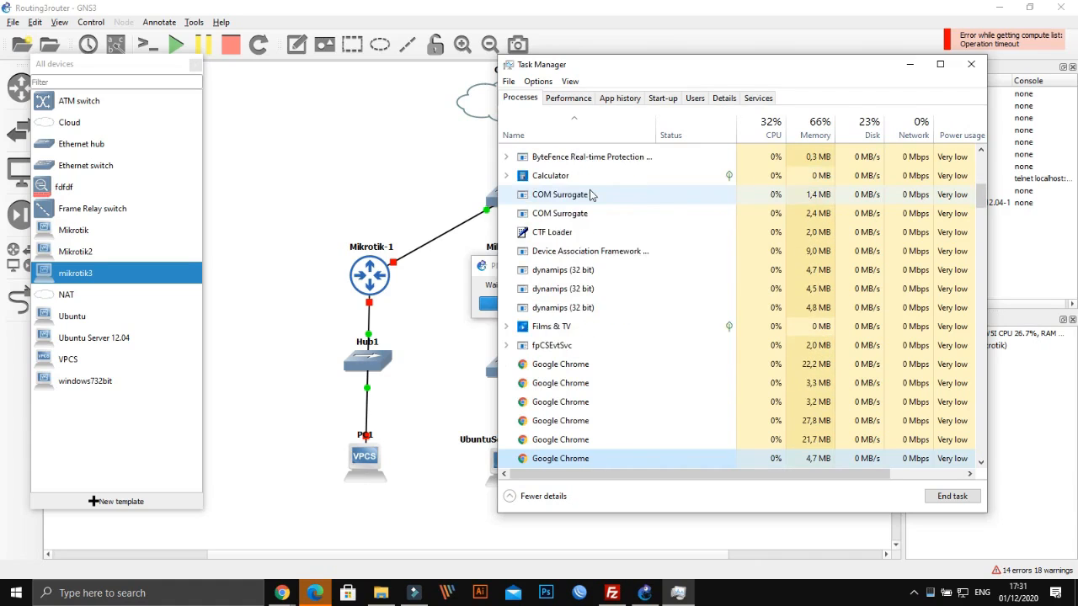
pyautogui.click(572, 98)
pyautogui.click(634, 98)
pyautogui.click(671, 98)
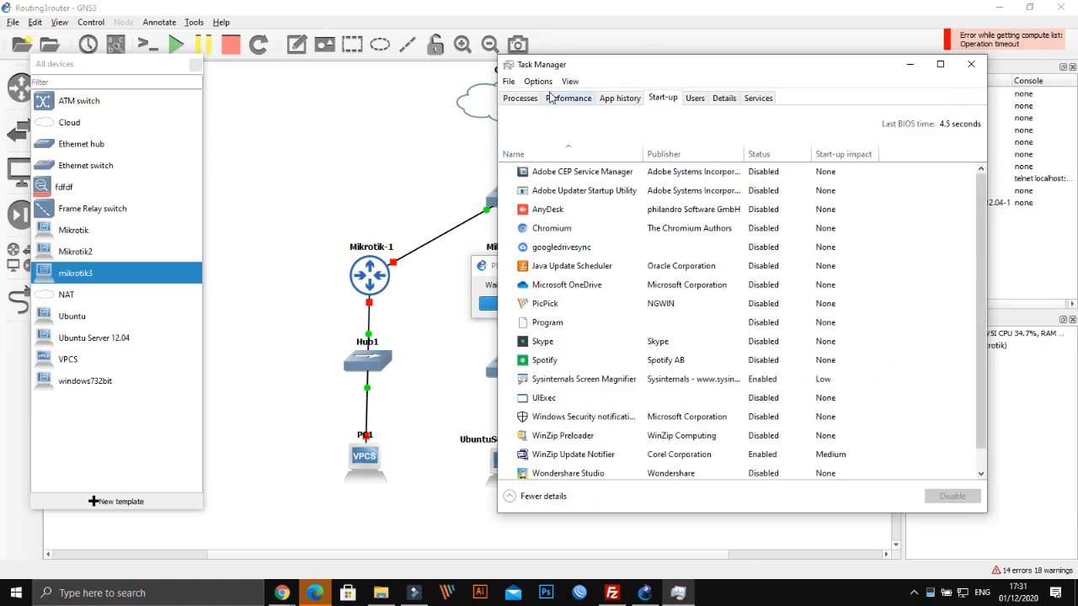
pyautogui.click(522, 99)
pyautogui.click(569, 98)
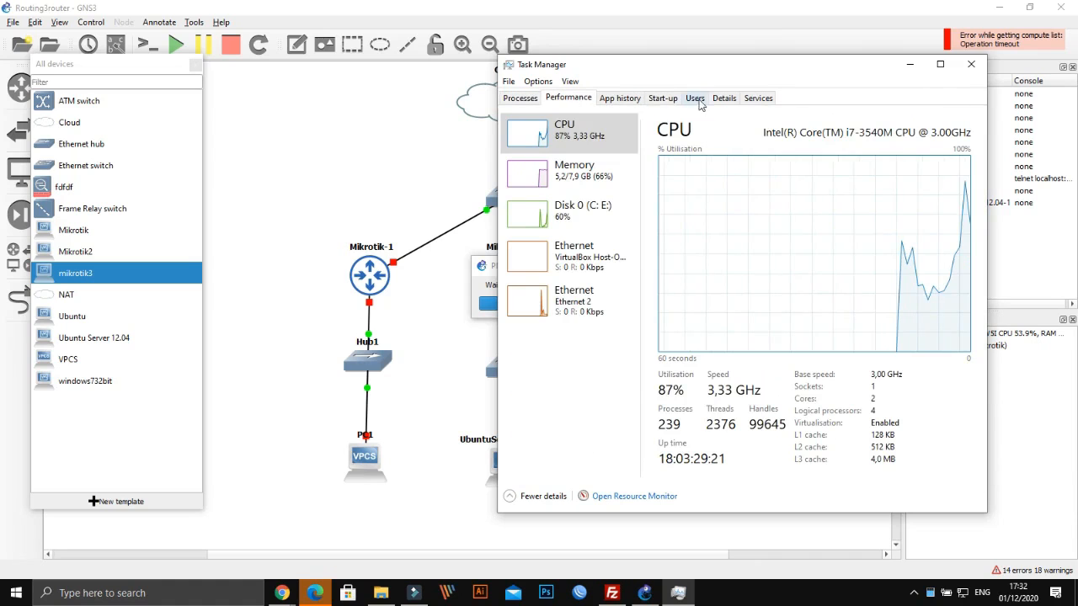
pyautogui.click(618, 99)
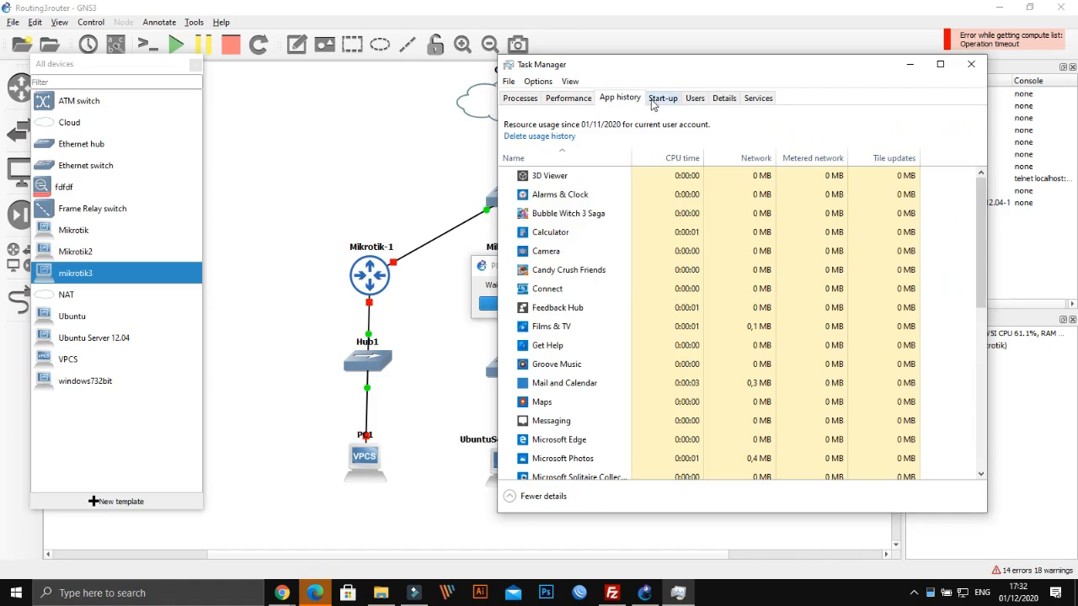
# Scan App history, Start-up, Users and Details, then end the GNS3 Network simulator process
pyautogui.scroll(-1, 583, 229)
pyautogui.click(583, 229)
pyautogui.press('g')
pyautogui.press('g')
pyautogui.press('g')
pyautogui.press('g')
pyautogui.press('g')
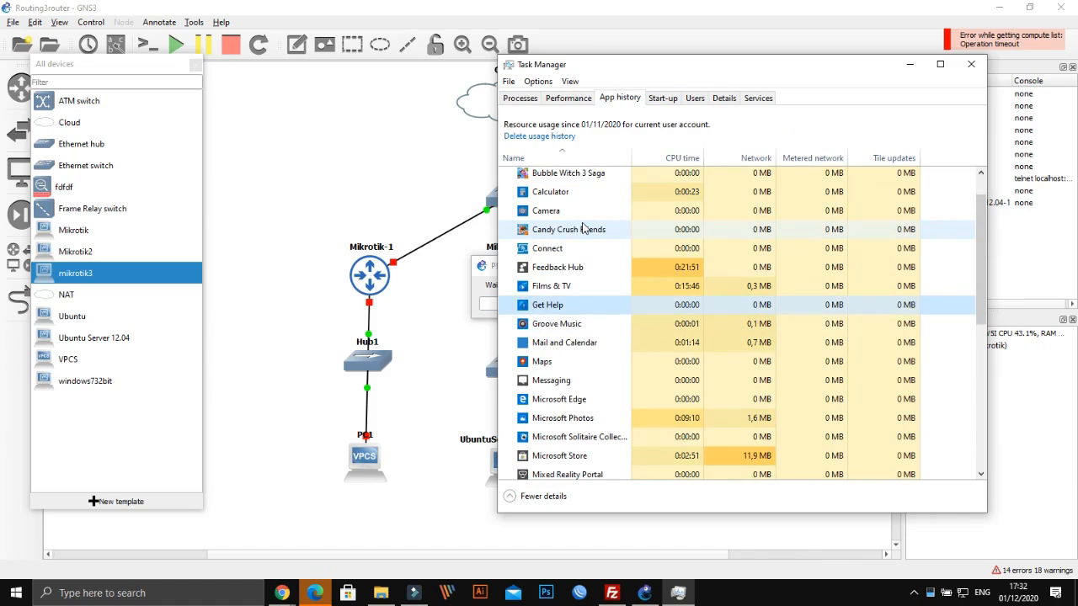
pyautogui.click(670, 97)
pyautogui.click(694, 98)
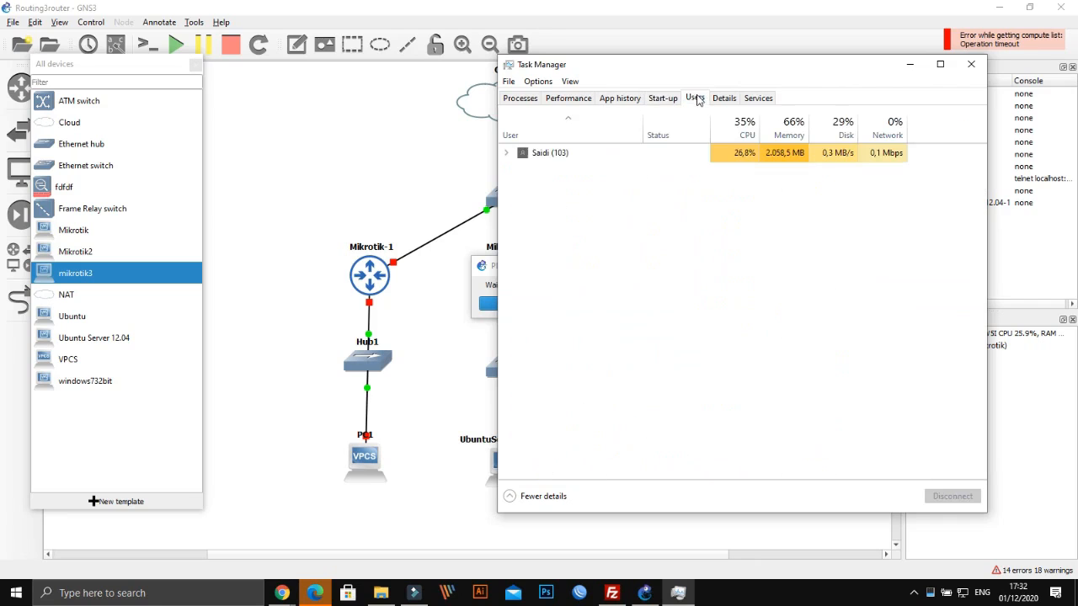
pyautogui.click(722, 98)
pyautogui.click(521, 99)
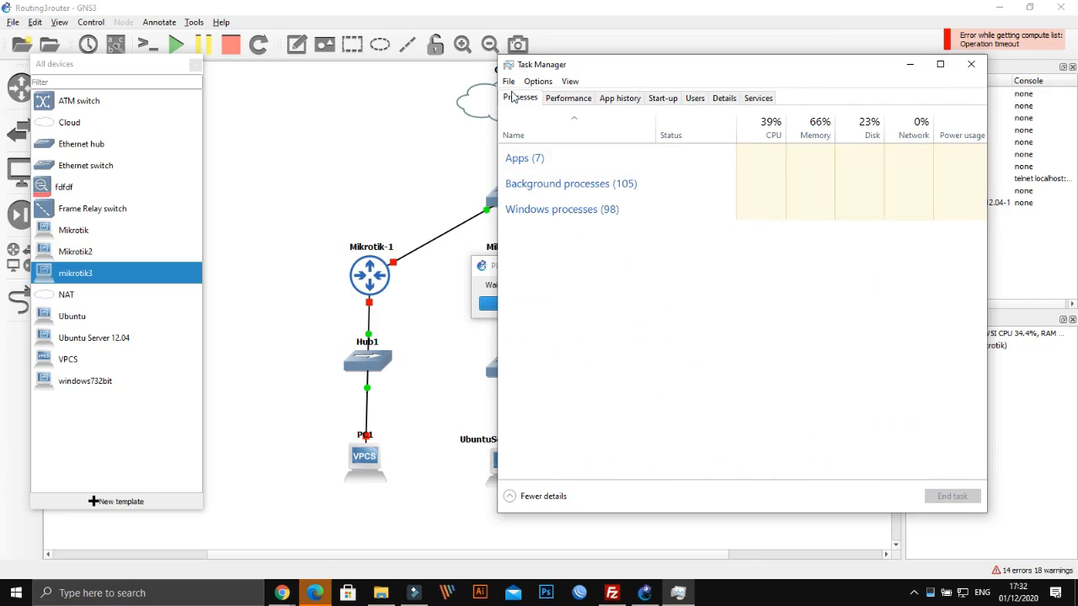
pyautogui.click(539, 197)
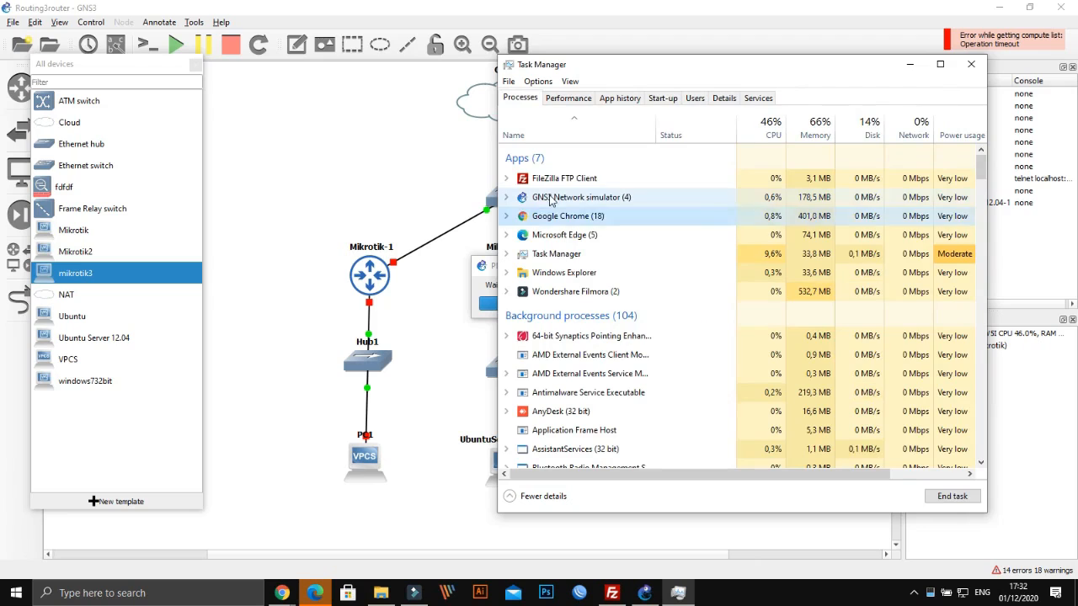
pyautogui.click(952, 496)
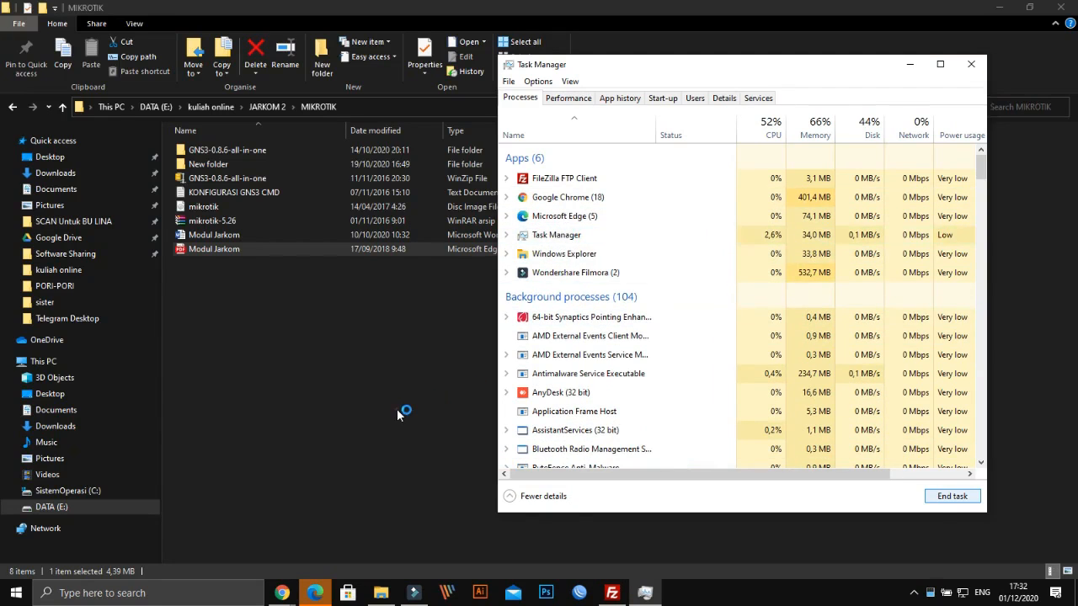
# Close File Explorer, minimize Task Manager and Chrome, and refresh the desktop twice
pyautogui.click(396, 408)
pyautogui.click(1061, 8)
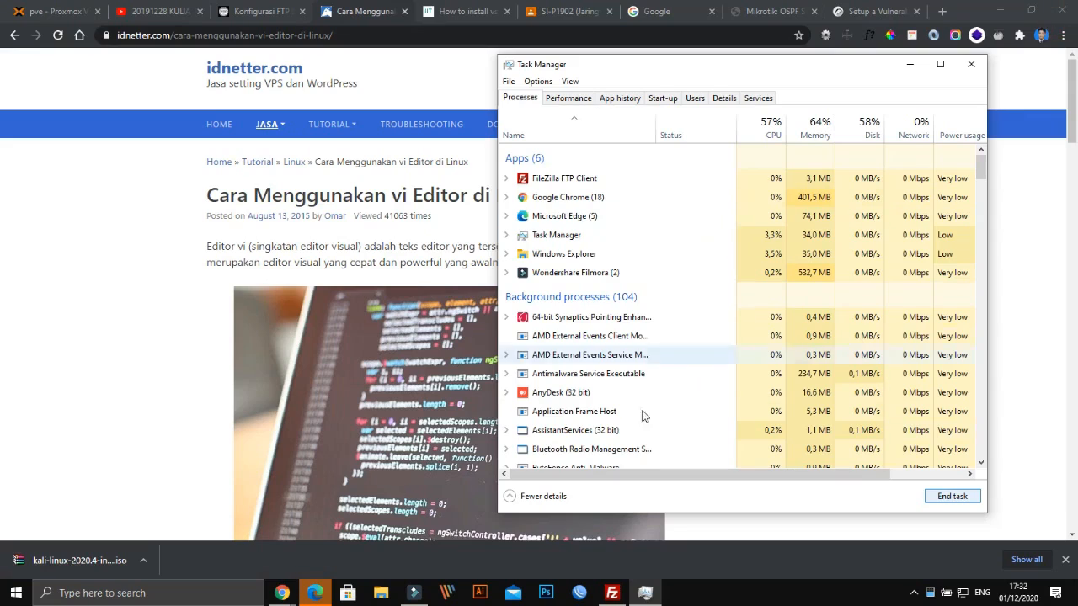
pyautogui.click(909, 64)
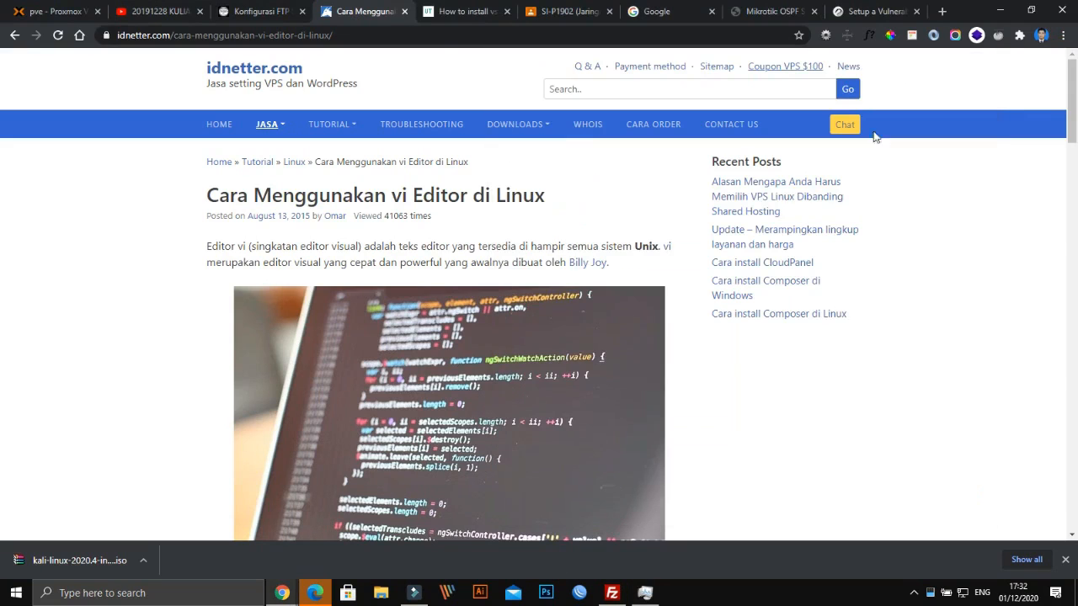
pyautogui.click(1000, 10)
pyautogui.rightClick(467, 286)
pyautogui.click(491, 320)
pyautogui.rightClick(485, 321)
pyautogui.click(505, 347)
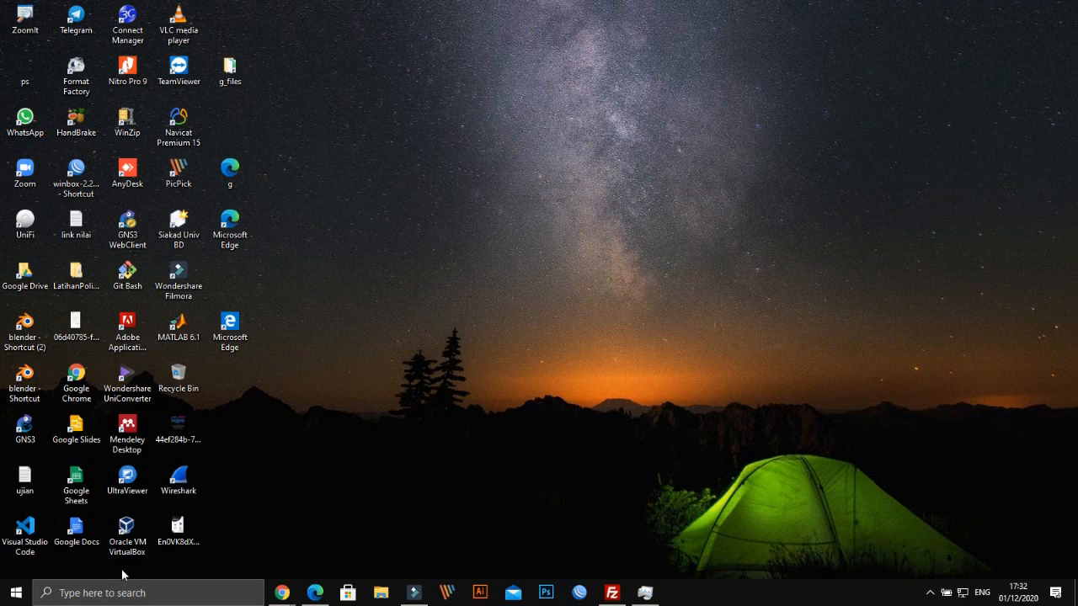
# Start GNS3 from its desktop shortcut and refresh the desktop
pyautogui.click(23, 428)
pyautogui.rightClick(680, 314)
pyautogui.click(744, 348)
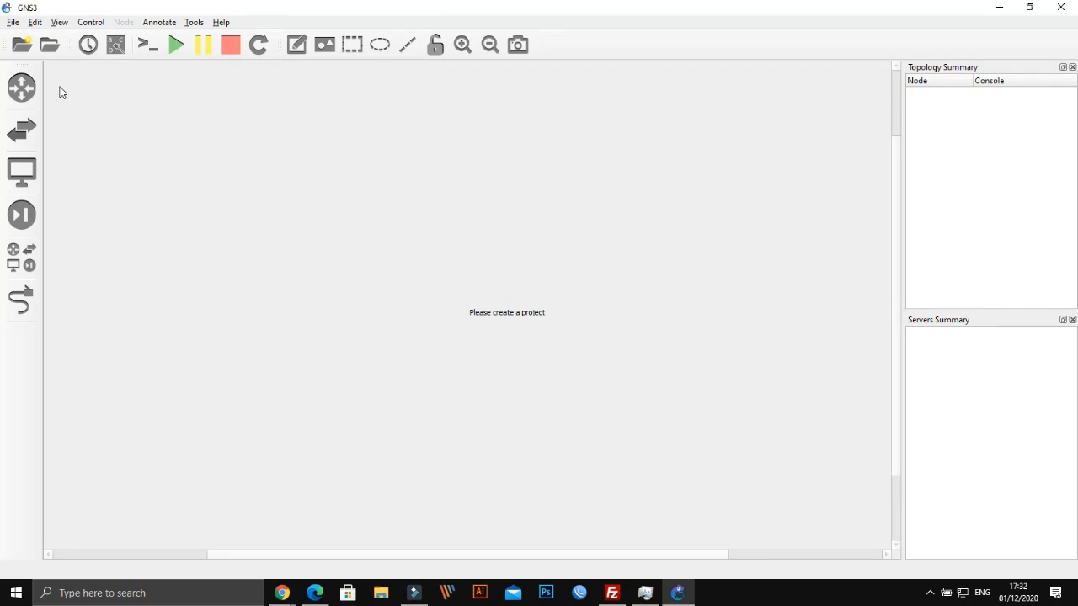
# Reopen Routing3router.gns3 from File's recent projects and show all device templates
pyautogui.click(13, 22)
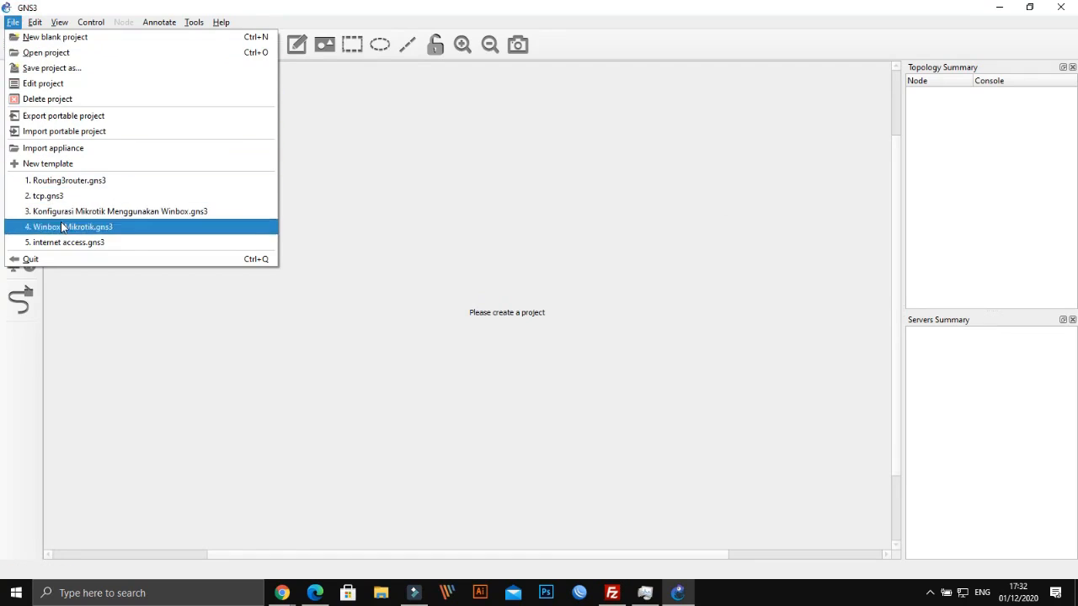
pyautogui.click(84, 180)
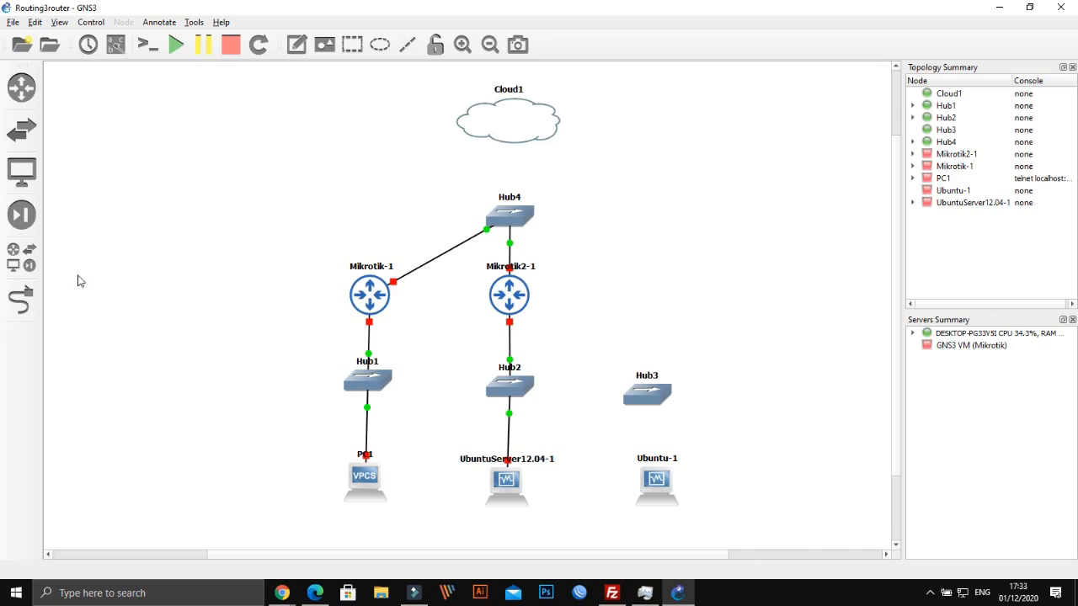
pyautogui.click(21, 257)
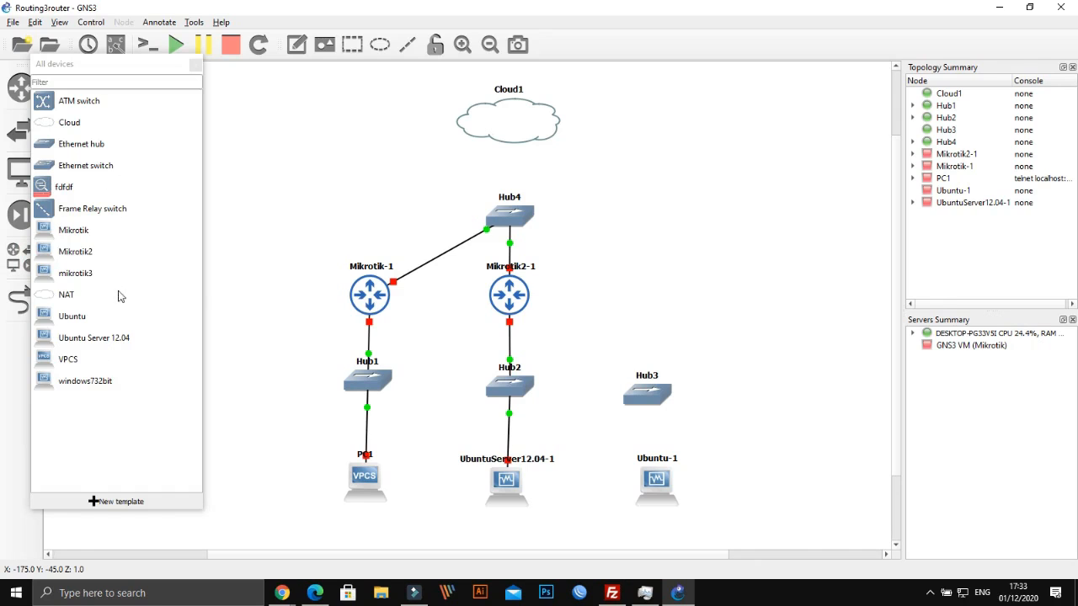
# Review the mikrotik3 template's 6 network adapters, then place a mikrotik3-1 node right of Mikrotik2-1
pyautogui.click(67, 278)
pyautogui.rightClick(67, 275)
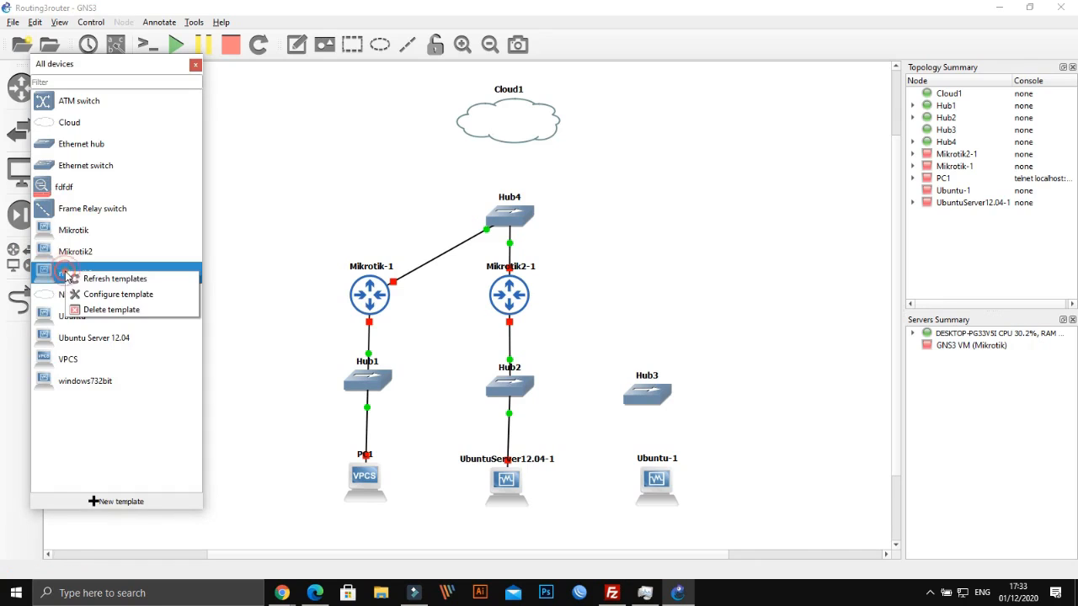
pyautogui.click(96, 296)
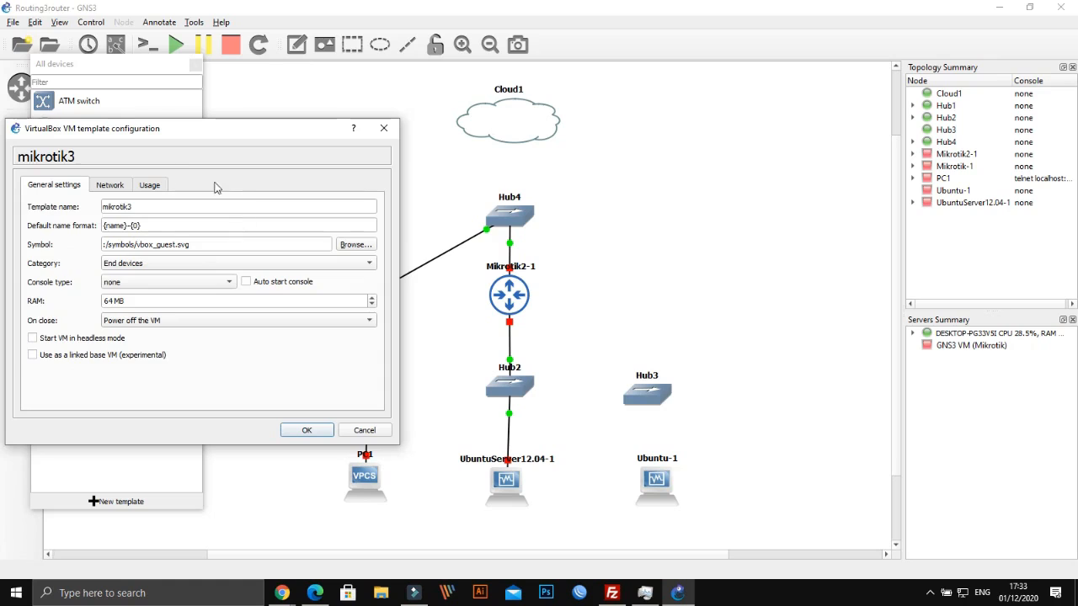
pyautogui.click(111, 185)
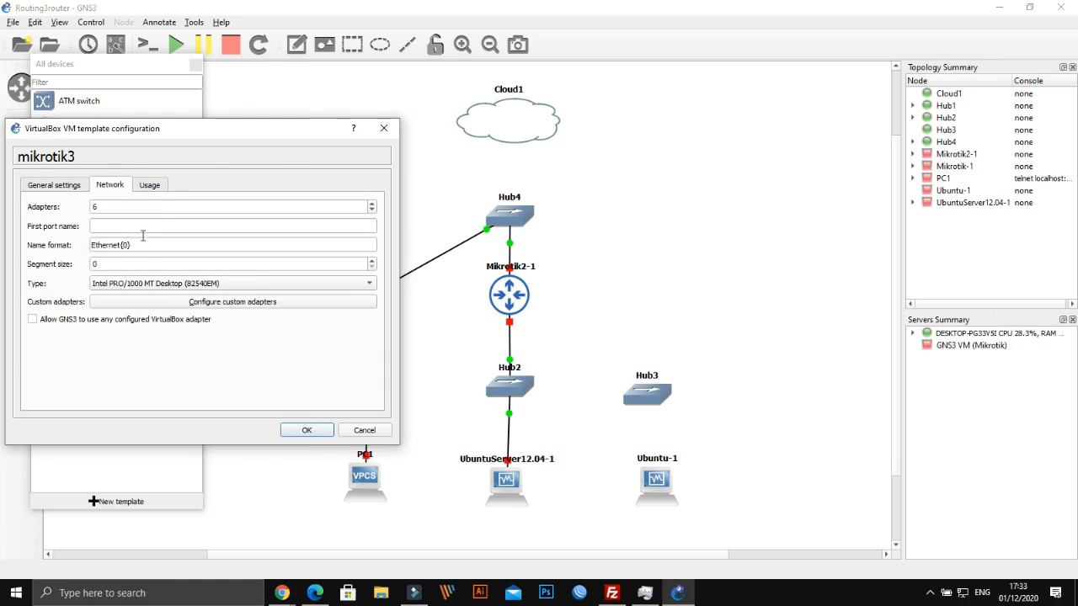
pyautogui.click(306, 430)
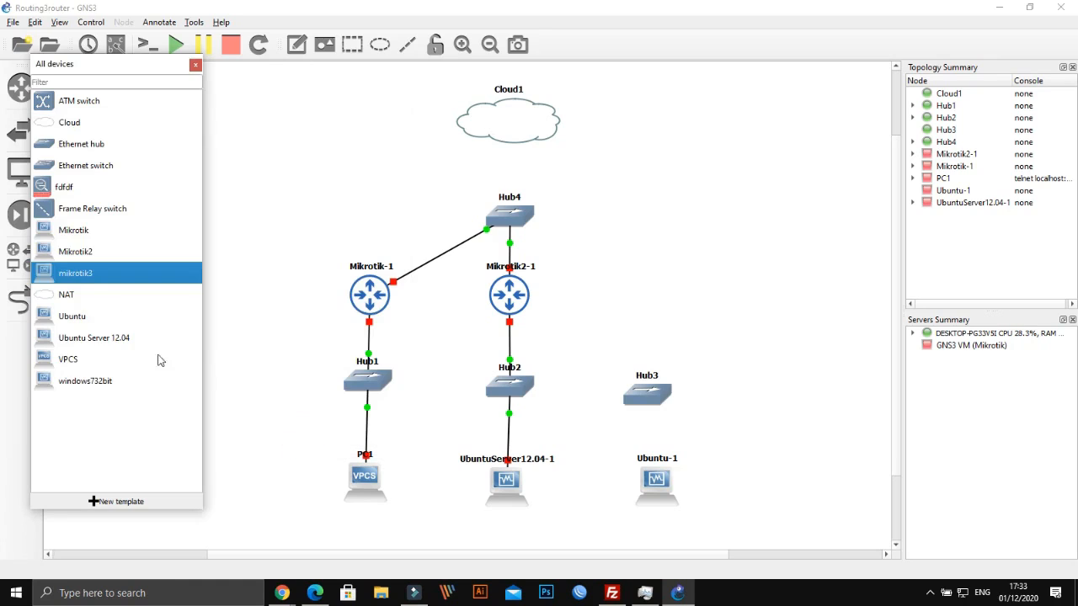
pyautogui.moveTo(94, 278); pyautogui.dragTo(661, 315)
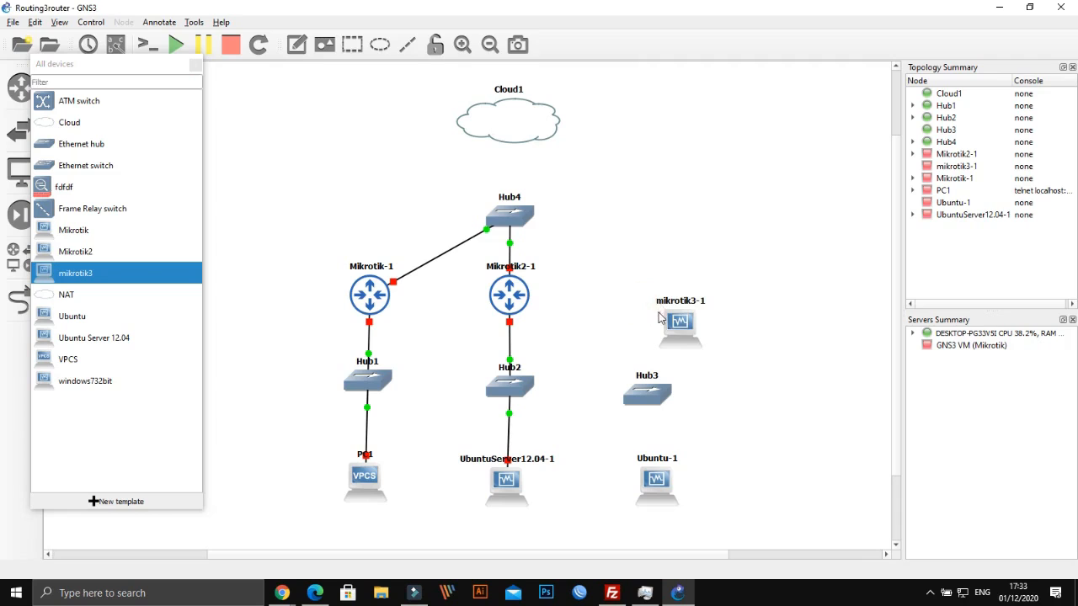
# Switch mikrotik3-1 to the Affinity-circle-blue router symbol and nudge it level with the other routers
pyautogui.rightClick(678, 330)
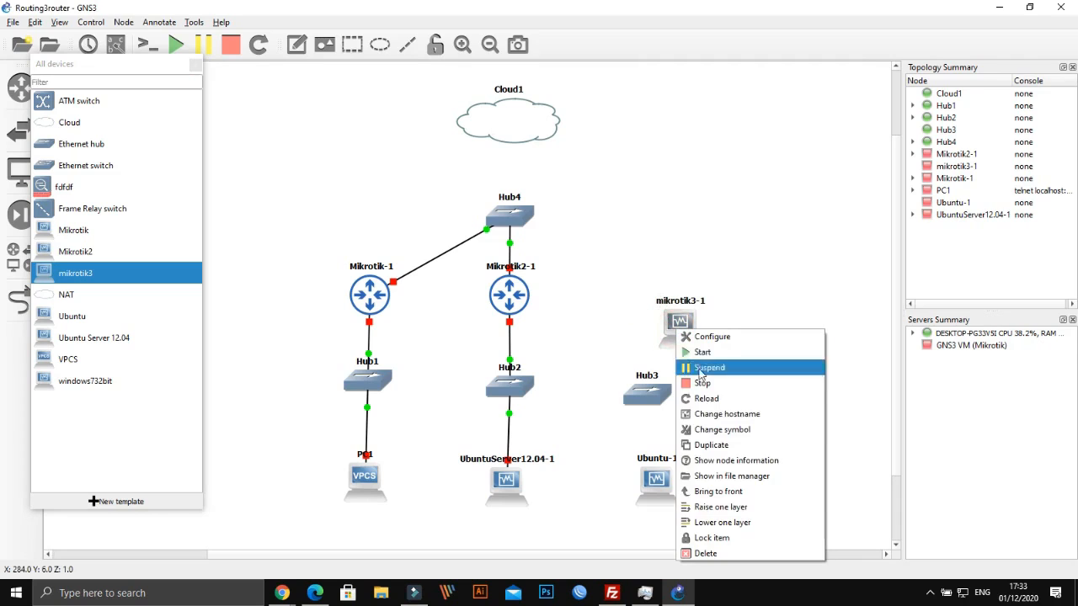
pyautogui.click(720, 431)
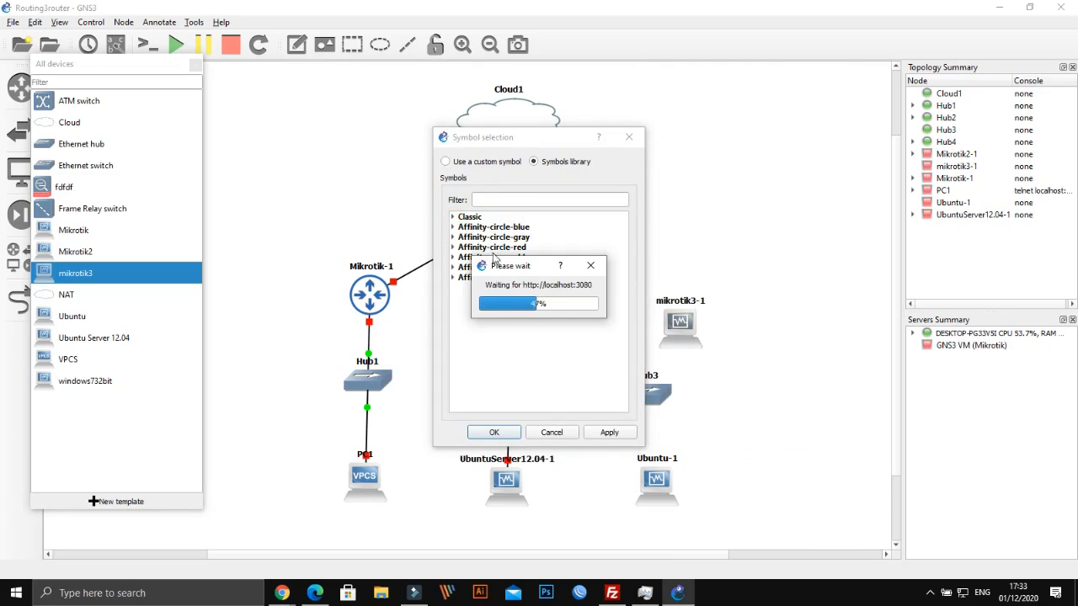
pyautogui.click(454, 227)
pyautogui.scroll(-10, 522, 359)
pyautogui.scroll(-2, 523, 360)
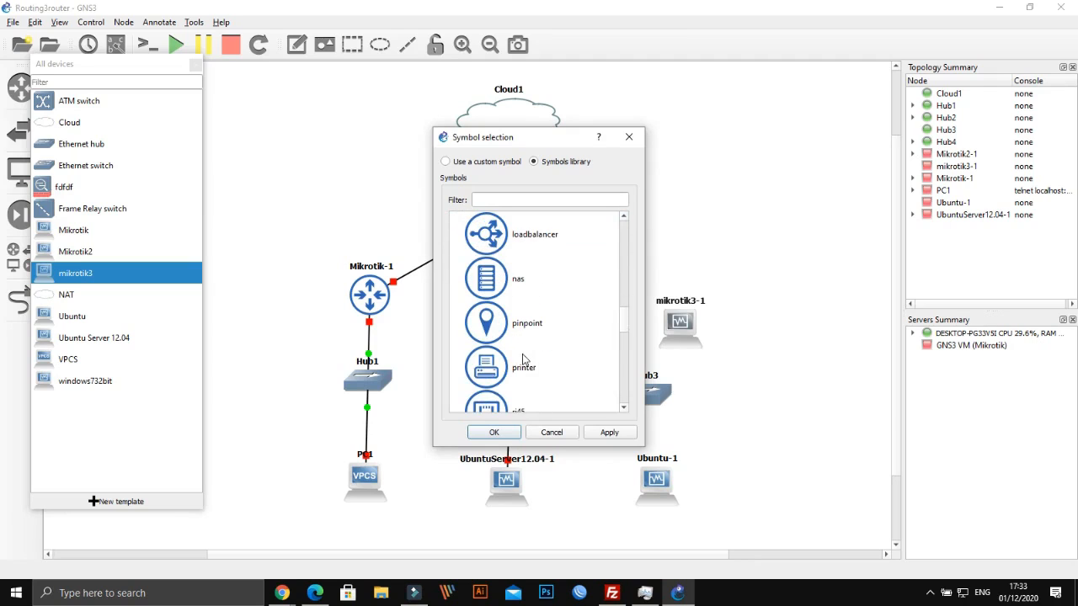
pyautogui.scroll(-3, 522, 360)
pyautogui.scroll(1, 522, 360)
pyautogui.scroll(-1, 522, 359)
pyautogui.scroll(-6, 522, 360)
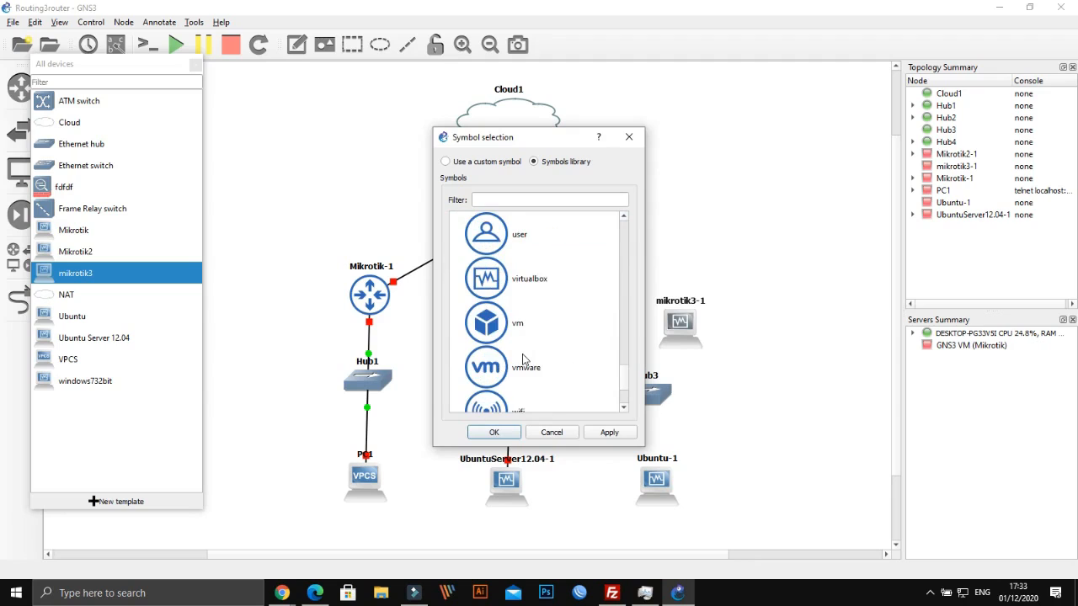
pyautogui.scroll(7, 522, 359)
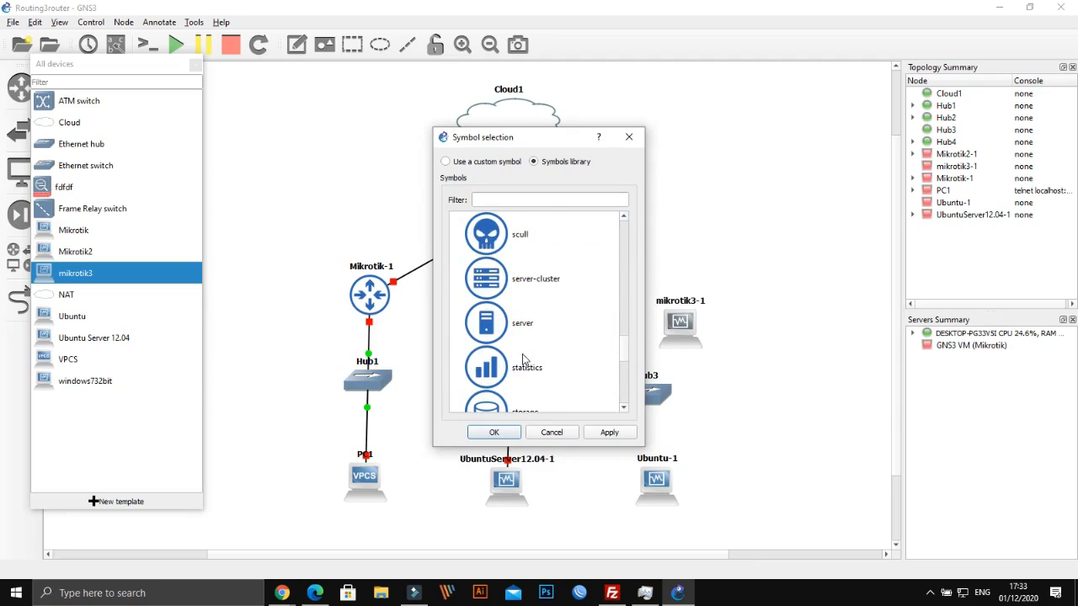
pyautogui.click(502, 333)
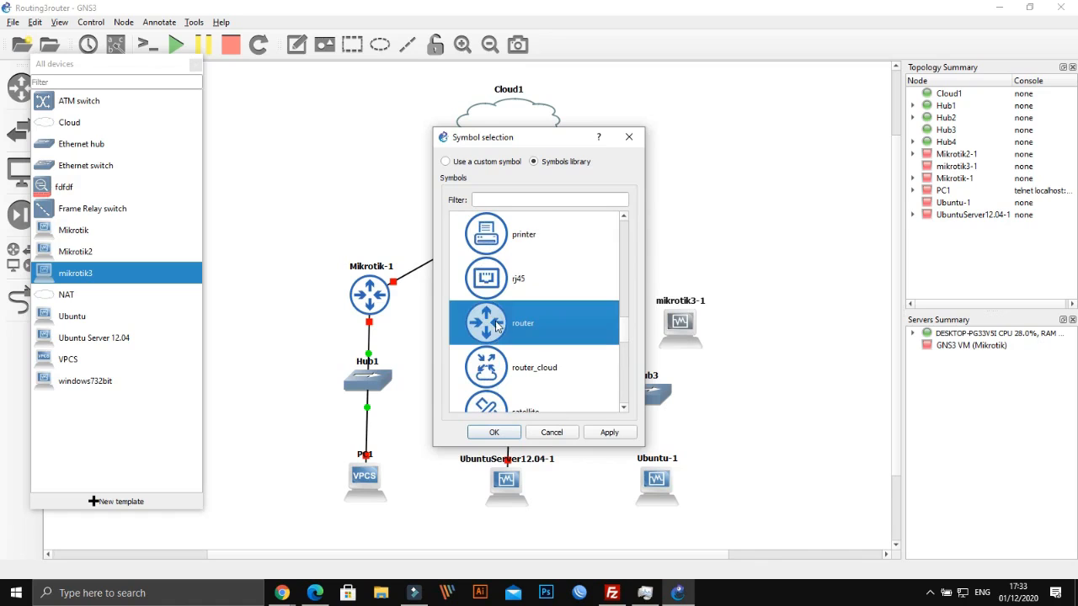
pyautogui.click(608, 432)
pyautogui.click(496, 432)
pyautogui.moveTo(679, 328); pyautogui.dragTo(644, 310)
pyautogui.click(20, 298)
# Link Hub4 Ethernet0 to mikrotik3-1 Ethernet0 and Cloud1 Ethernet 2 to Hub4 Ethernet3
pyautogui.click(528, 217)
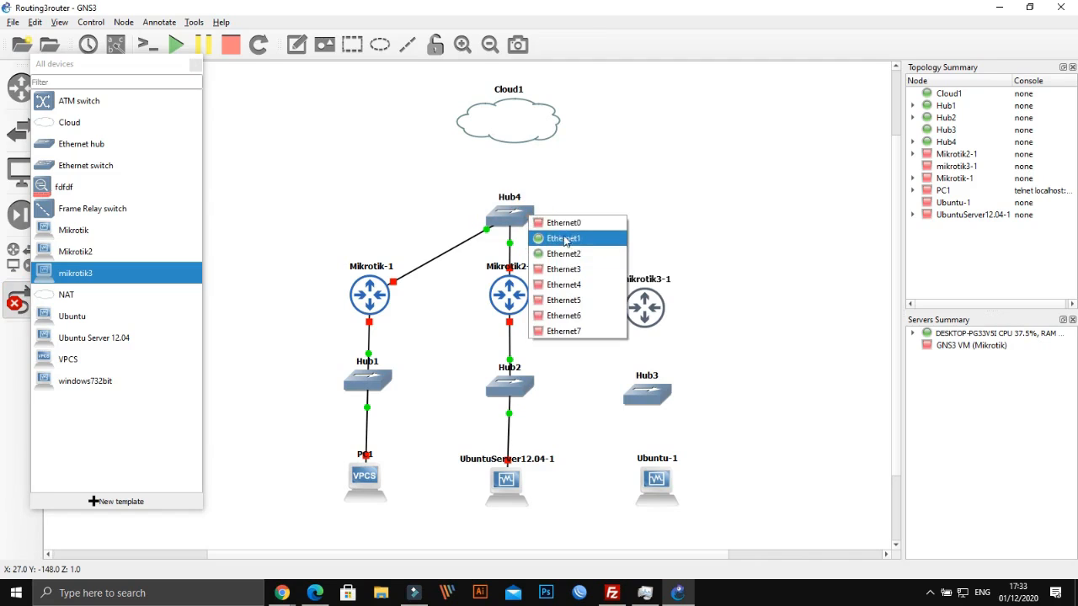
pyautogui.click(563, 223)
pyautogui.click(646, 307)
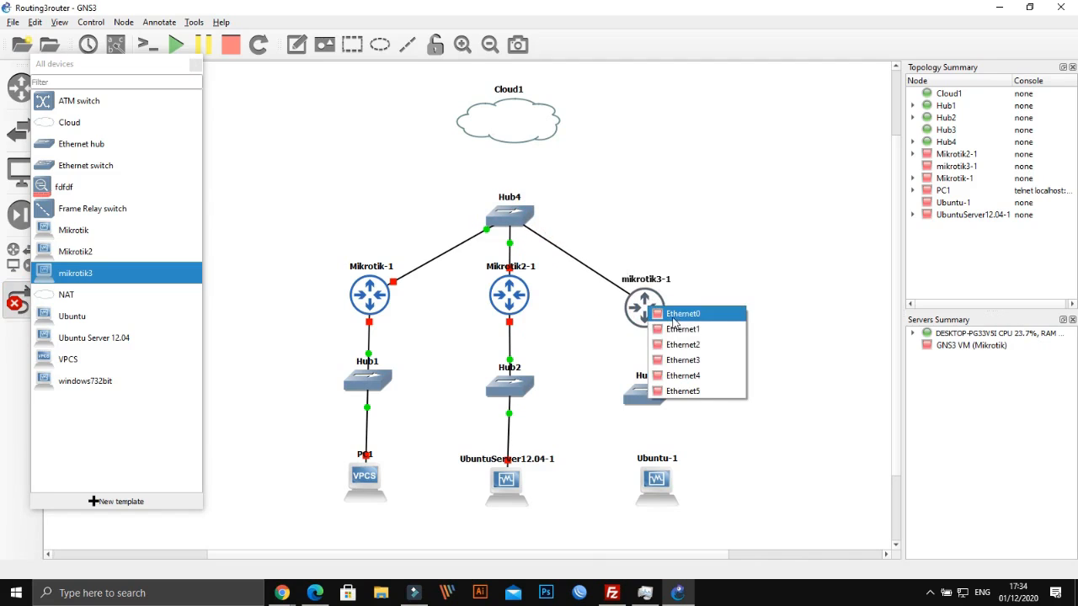
pyautogui.click(674, 330)
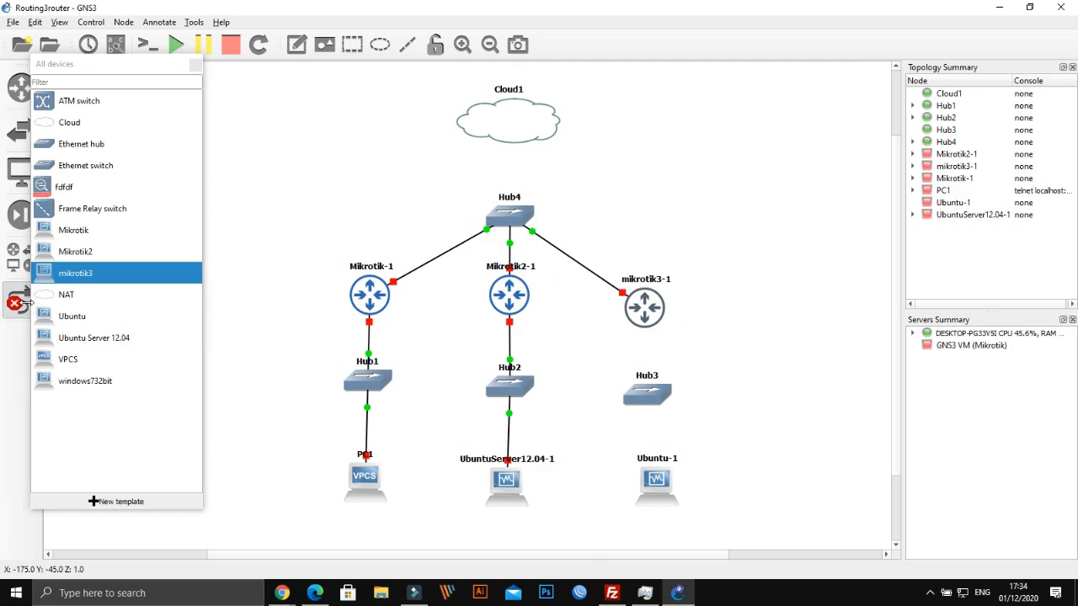
pyautogui.click(515, 130)
pyautogui.click(544, 137)
pyautogui.click(508, 211)
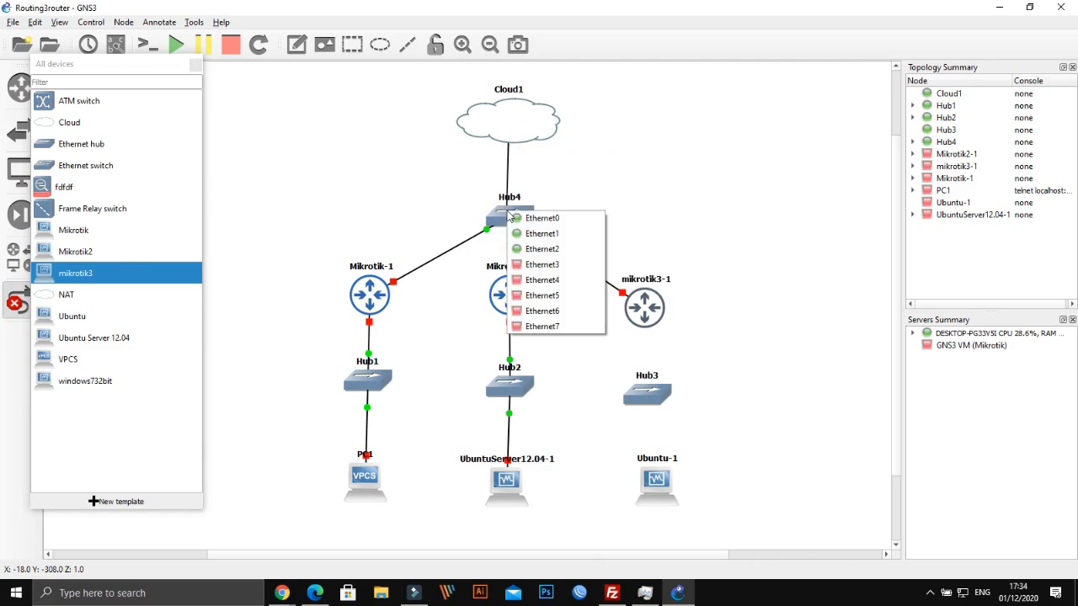
pyautogui.click(523, 269)
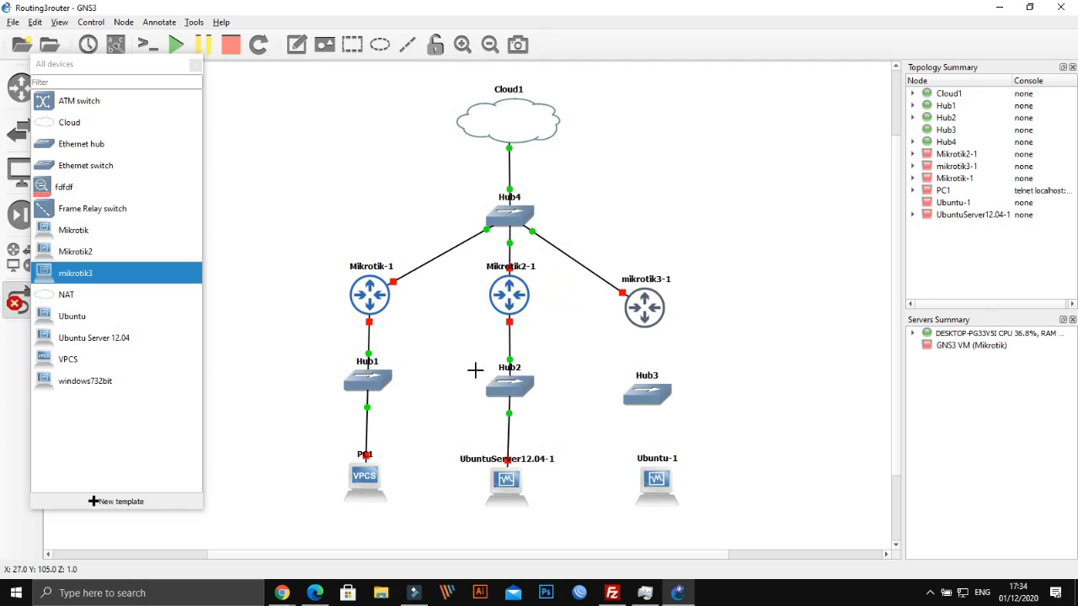
pyautogui.click(14, 304)
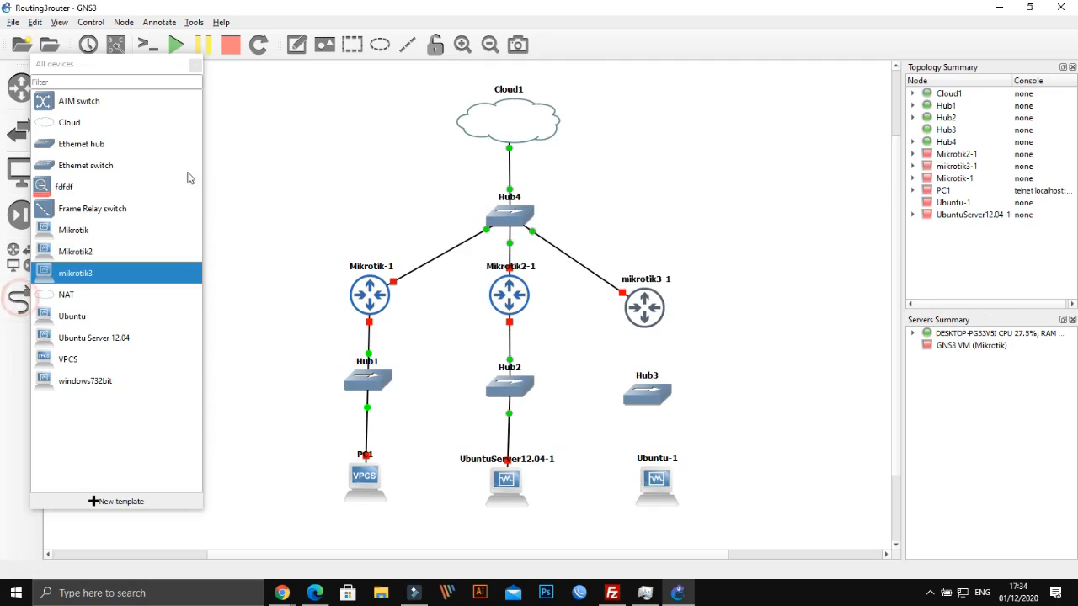
pyautogui.click(194, 67)
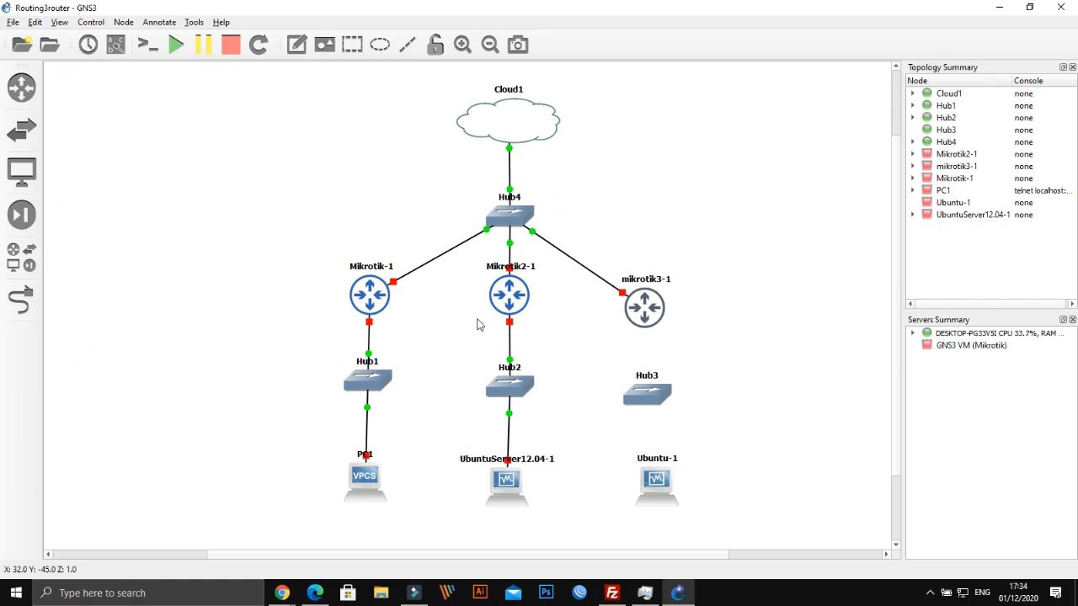
# Show interface labels and spread Mikrotik-1, Hub1, PC1 left and mikrotik3-1, Hub3 right
pyautogui.click(115, 44)
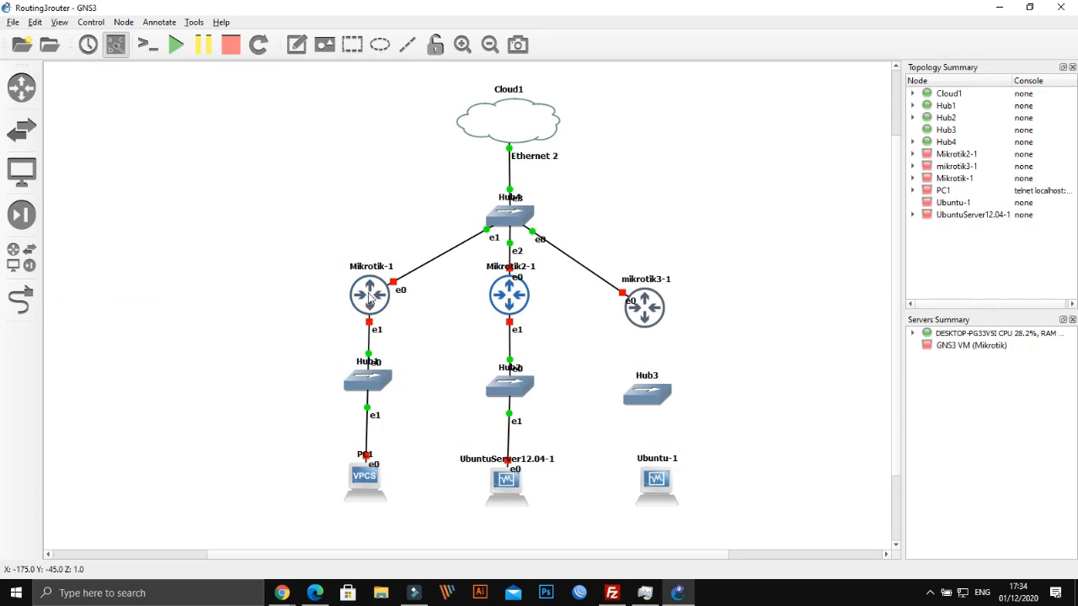
pyautogui.moveTo(370, 295); pyautogui.dragTo(274, 256)
pyautogui.moveTo(367, 383); pyautogui.dragTo(247, 373)
pyautogui.moveTo(372, 476); pyautogui.dragTo(233, 472)
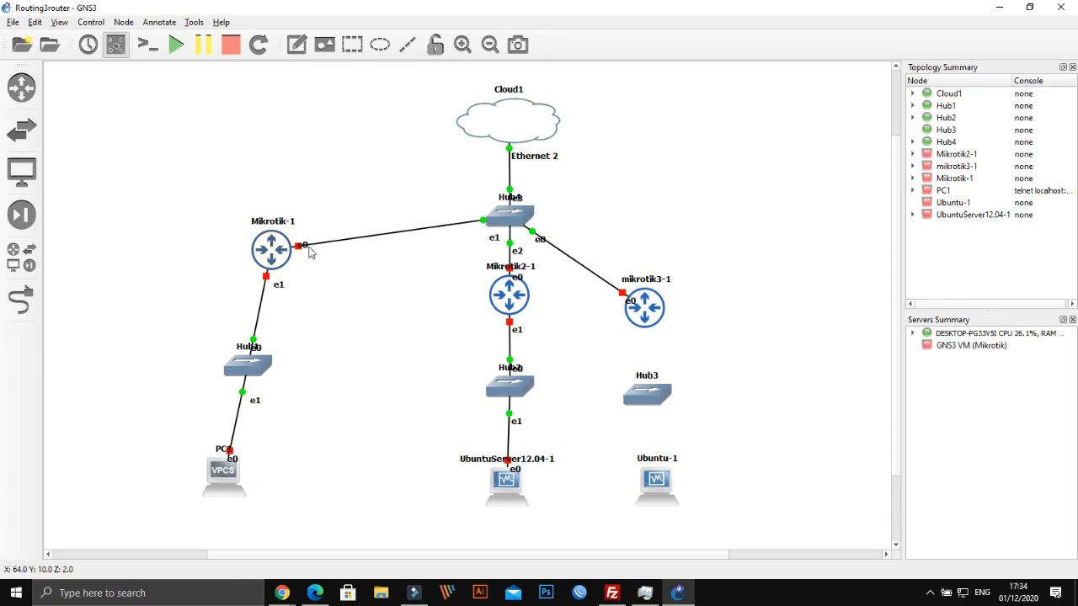
pyautogui.moveTo(650, 317); pyautogui.dragTo(739, 265)
pyautogui.moveTo(655, 384); pyautogui.dragTo(744, 367)
# Link mikrotik3-1's Ethernet1 down to Hub3
pyautogui.click(21, 299)
pyautogui.click(738, 263)
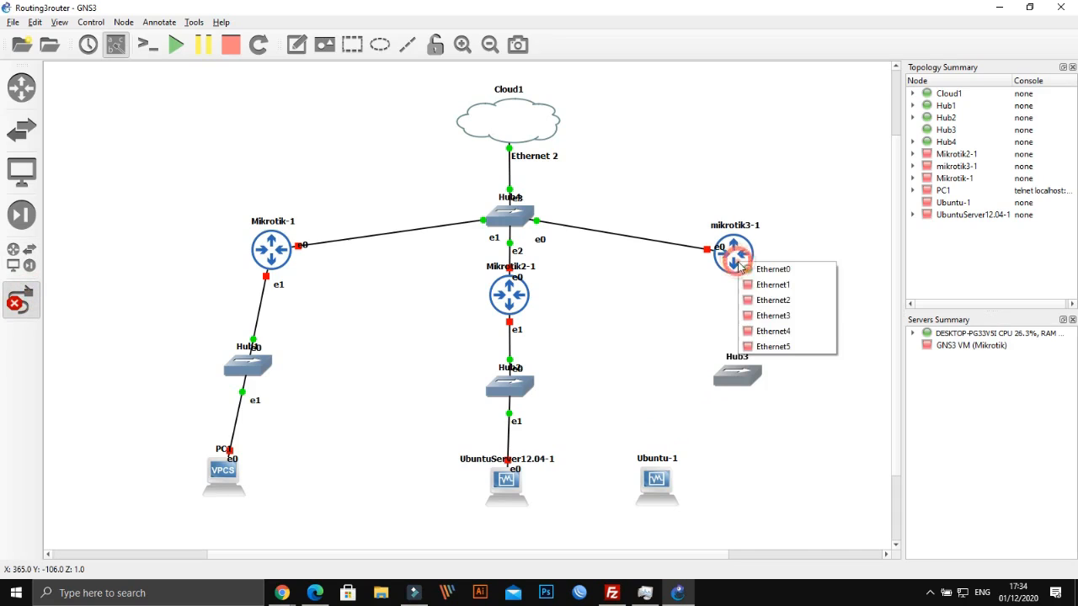
pyautogui.click(771, 284)
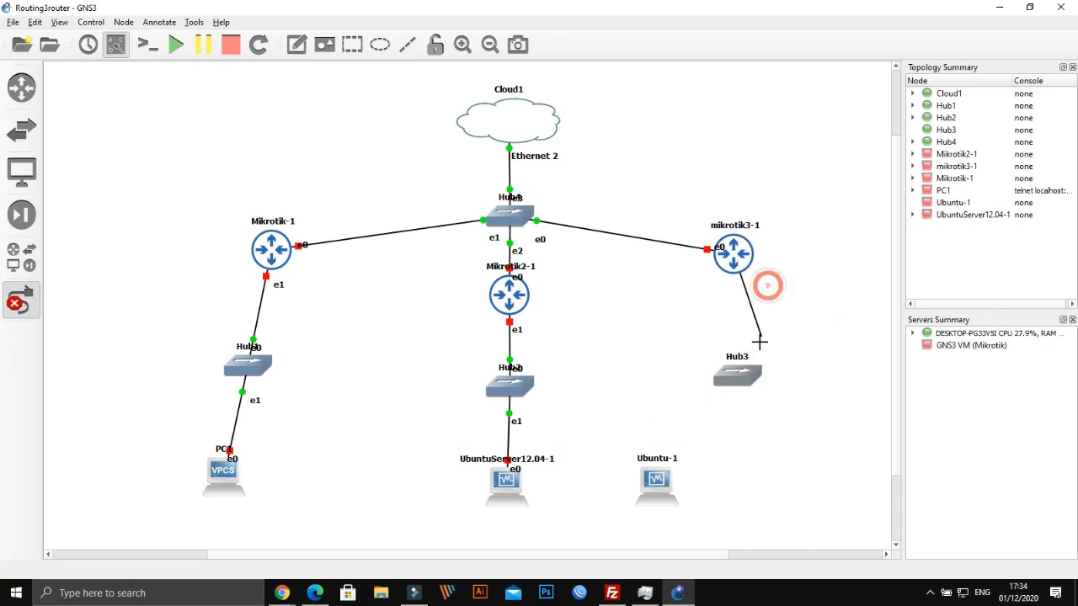
pyautogui.click(745, 375)
pyautogui.press('Escape')
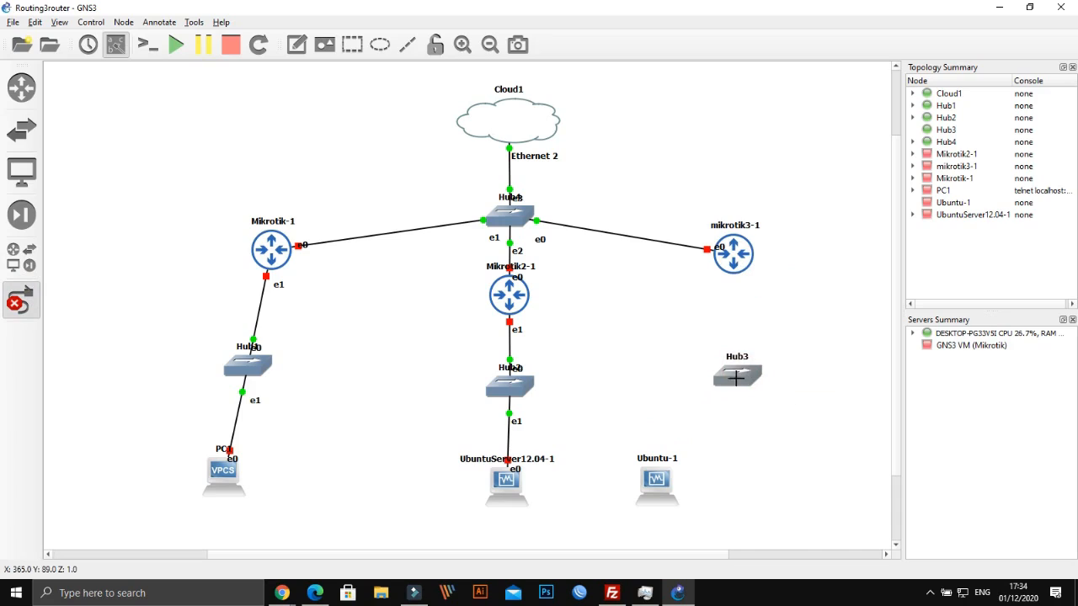
pyautogui.click(20, 303)
# Move Ubuntu-1 beneath Hub3 and link Hub3 to Ubuntu-1's Ethernet0
pyautogui.moveTo(654, 491); pyautogui.dragTo(738, 497)
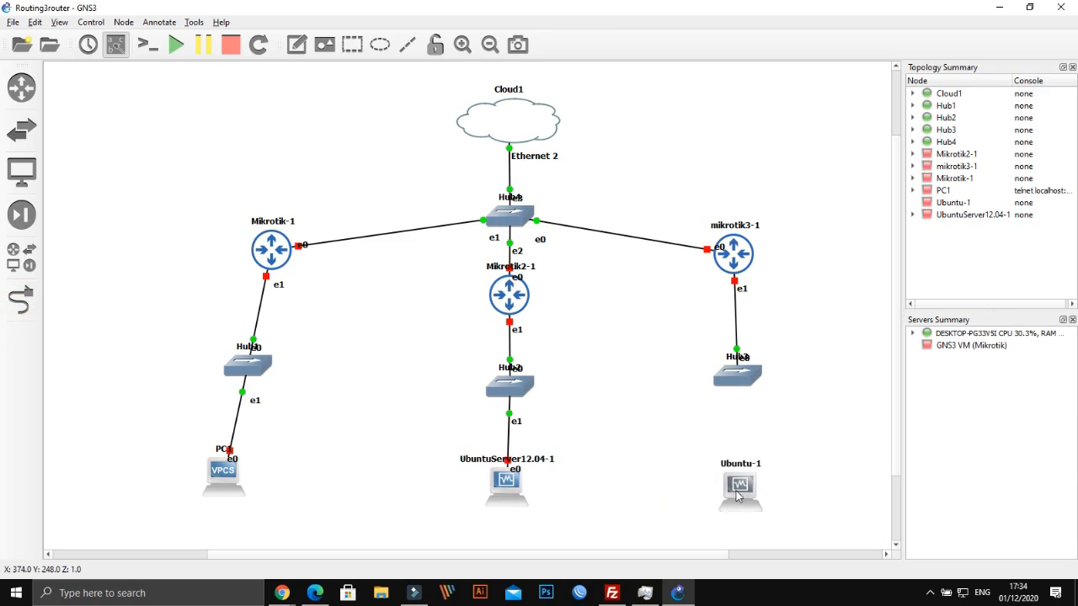
pyautogui.click(21, 301)
pyautogui.click(739, 378)
pyautogui.click(763, 397)
pyautogui.click(742, 483)
pyautogui.click(761, 480)
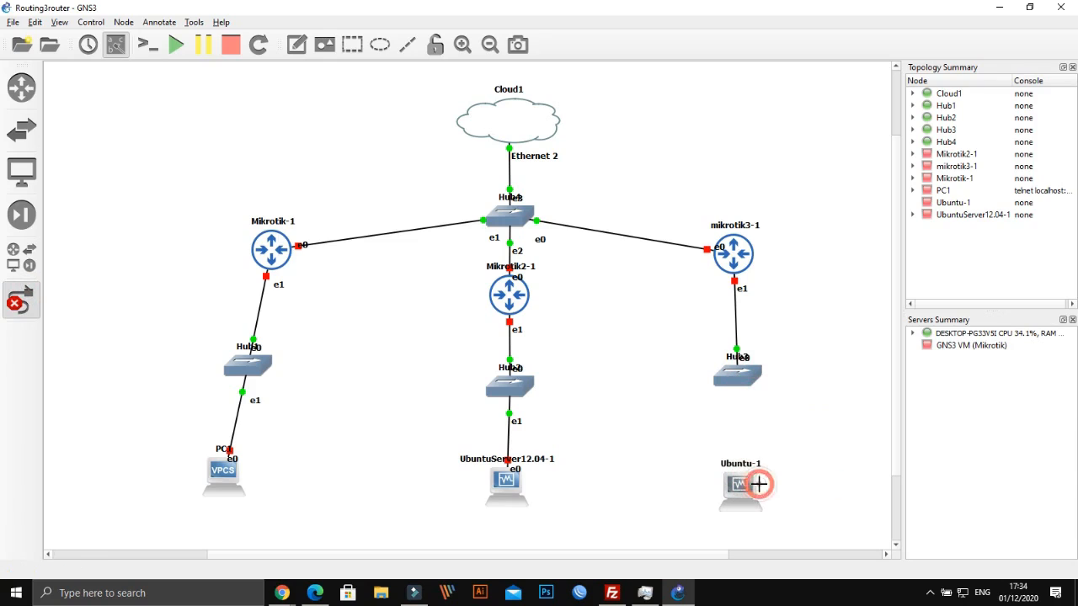
# Exit link mode, nudge UbuntuServer12.04-1 beneath Hub2, Ubuntu-1 right and Cloud1 up, then start all nodes
pyautogui.click(15, 303)
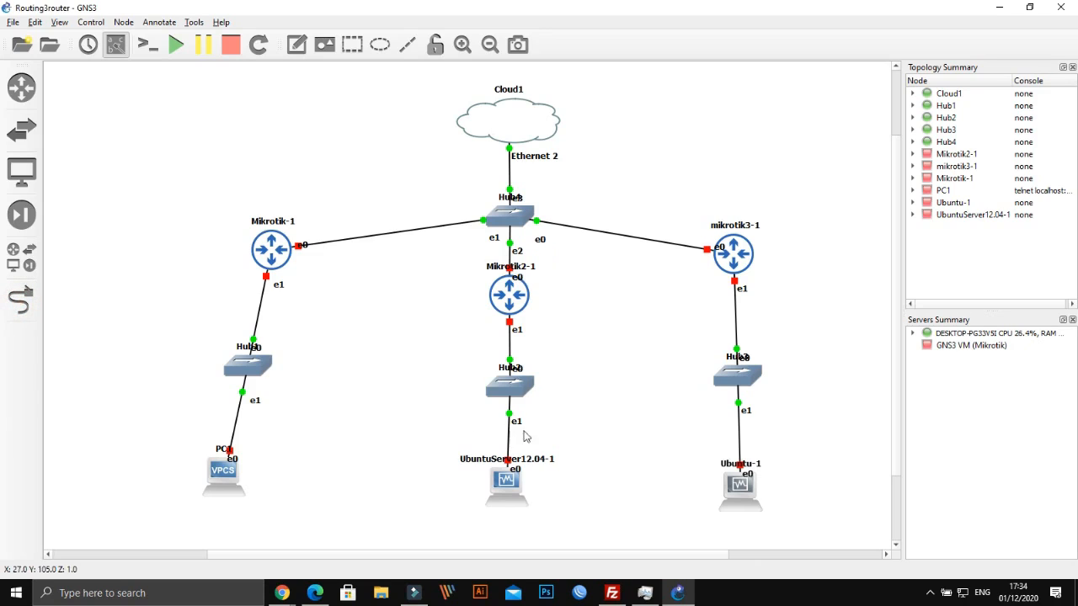
pyautogui.moveTo(510, 494)
pyautogui.mouseDown()
pyautogui.moveTo(574, 495)
pyautogui.moveTo(419, 480)
pyautogui.moveTo(515, 497)
pyautogui.mouseUp()
pyautogui.moveTo(739, 486); pyautogui.dragTo(742, 486)
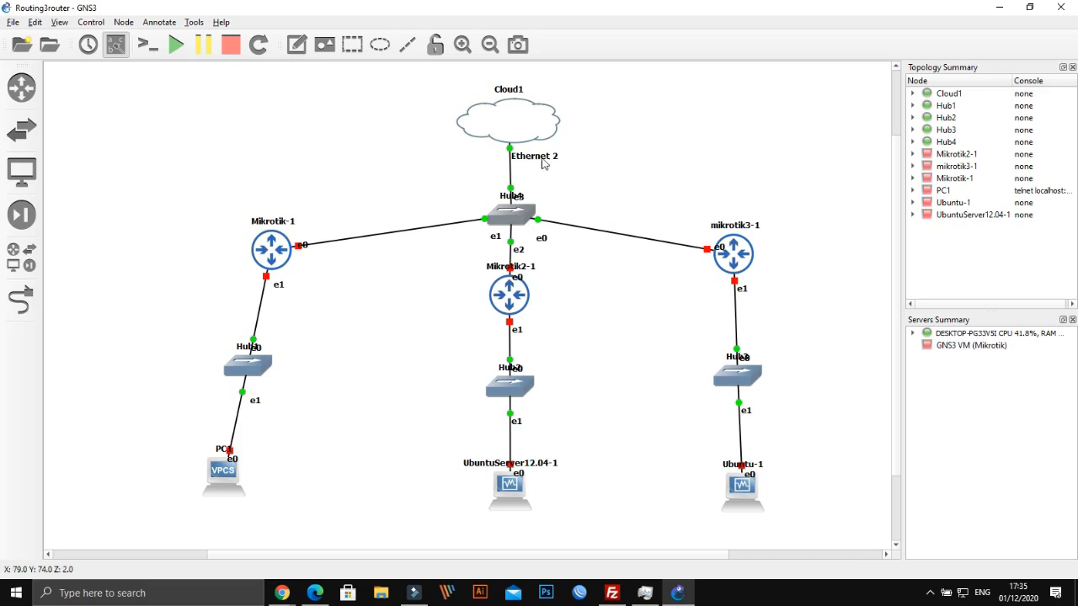
pyautogui.moveTo(522, 135); pyautogui.dragTo(526, 126)
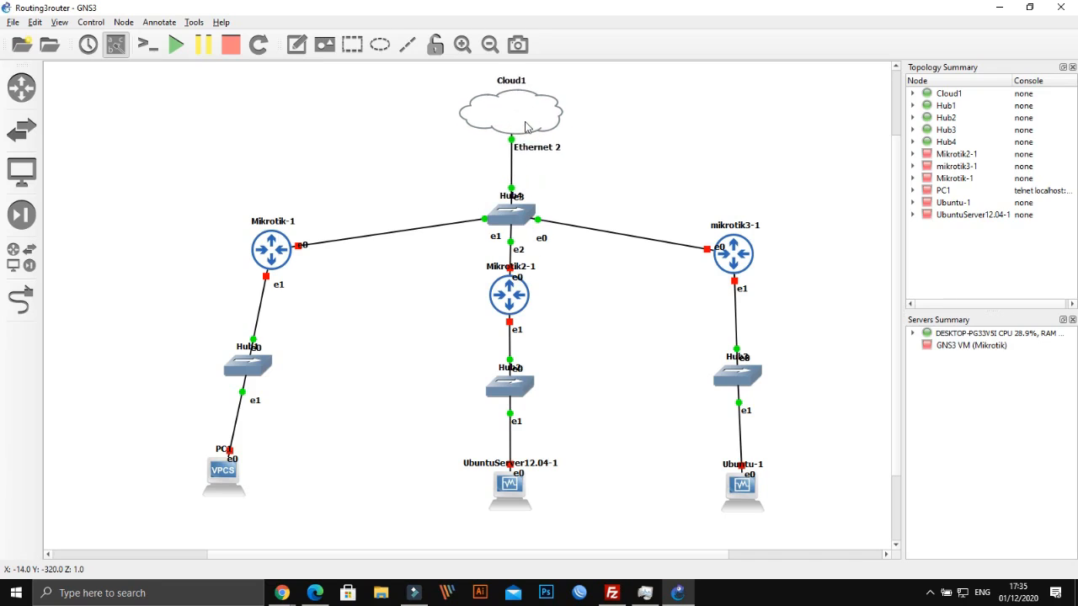
pyautogui.click(175, 47)
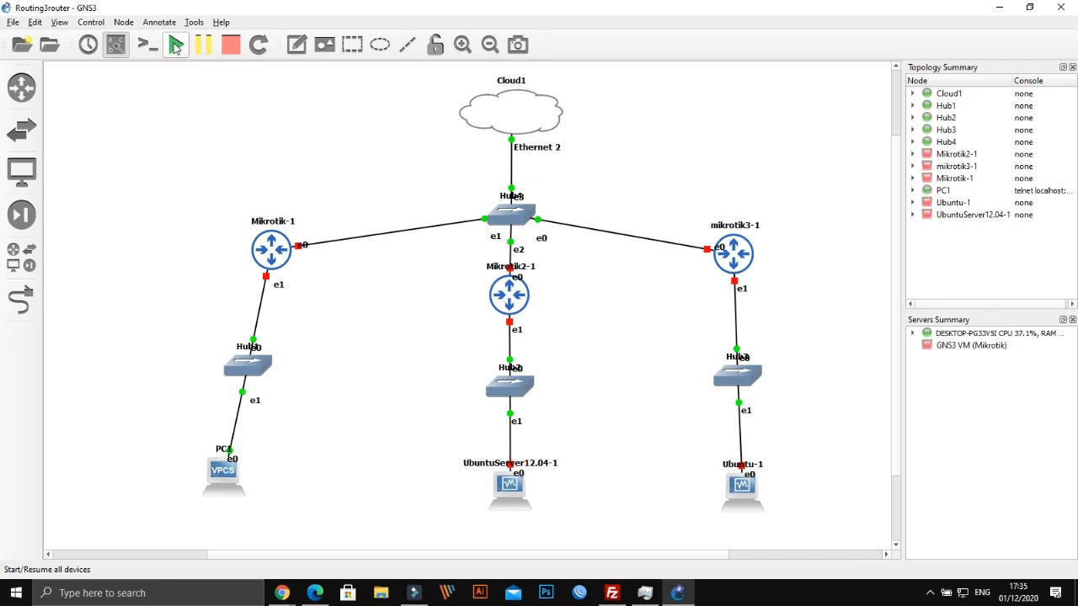
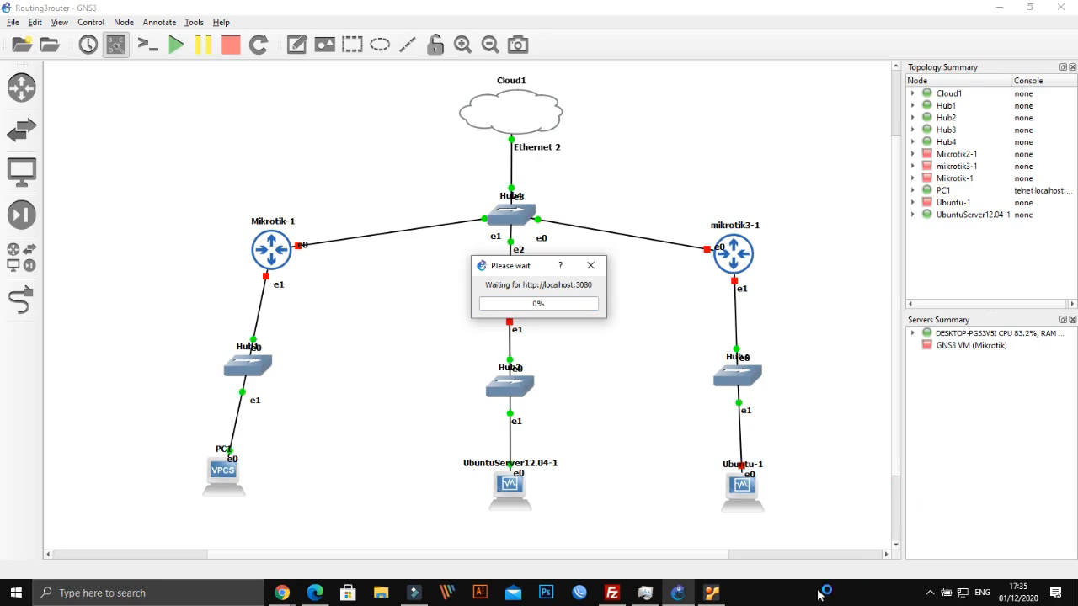
# Show Task Manager's CPU performance graph (about 77%) and move the window aside
pyautogui.click(645, 593)
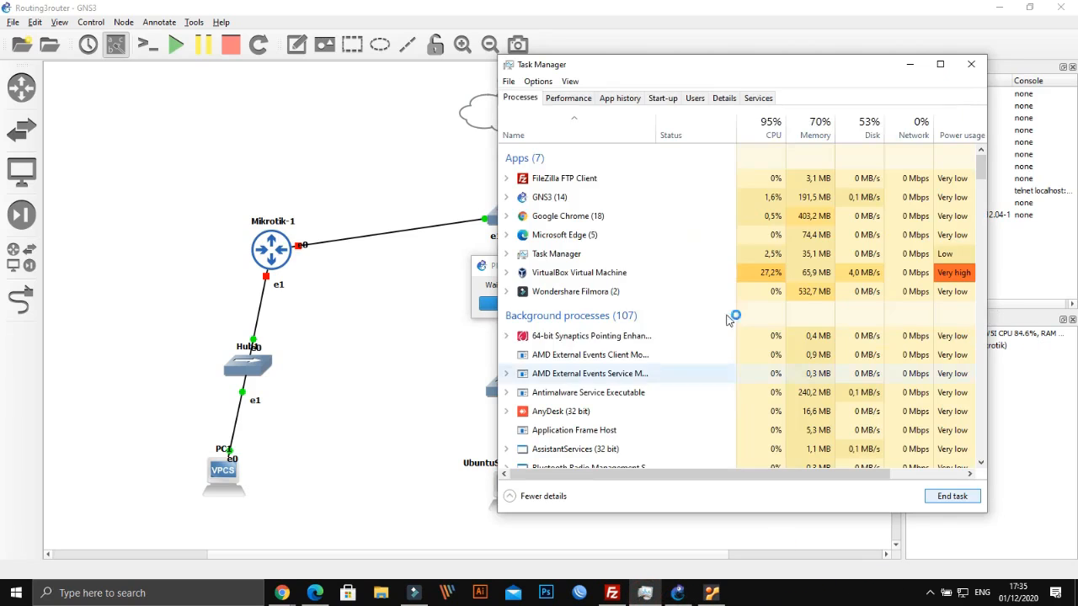
pyautogui.click(564, 101)
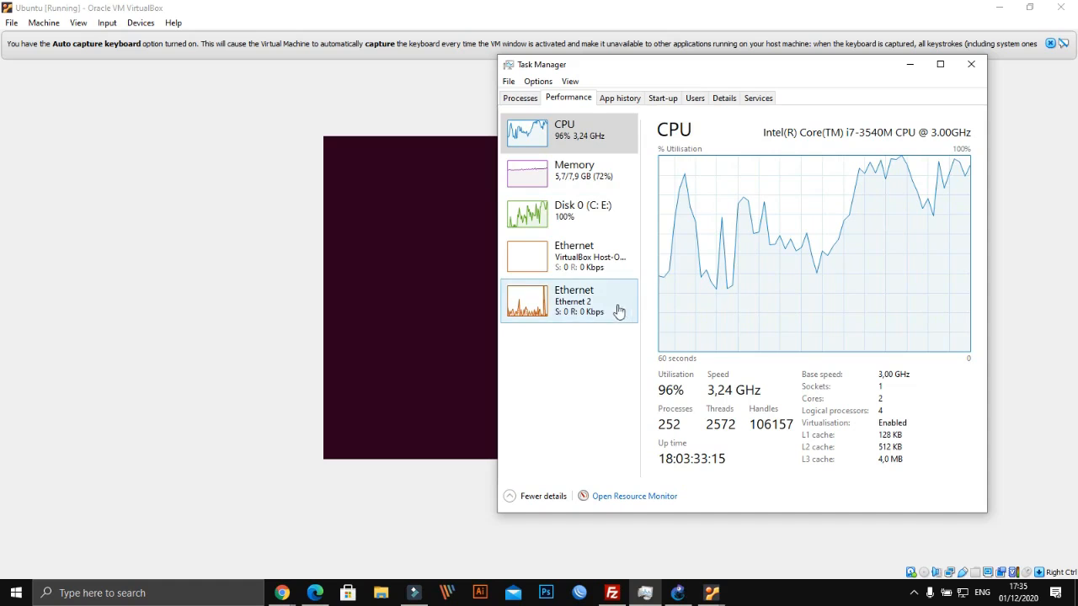
pyautogui.moveTo(647, 69); pyautogui.dragTo(698, 112)
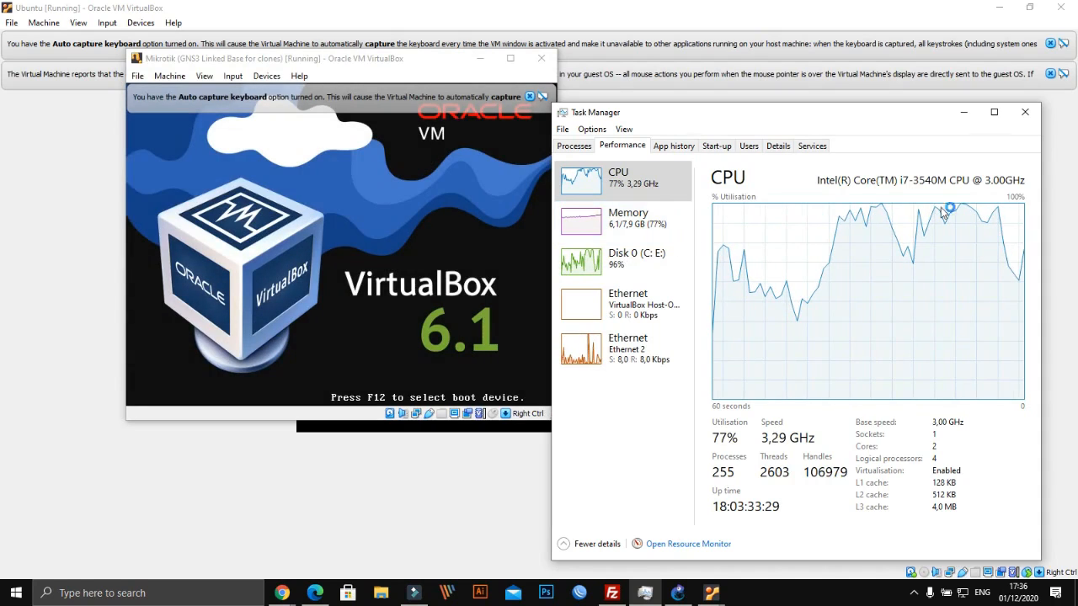
# Arrange Task Manager and the booting Mikrotik VM windows on screen
pyautogui.moveTo(820, 113); pyautogui.dragTo(892, 112)
pyautogui.moveTo(421, 58); pyautogui.dragTo(366, 118)
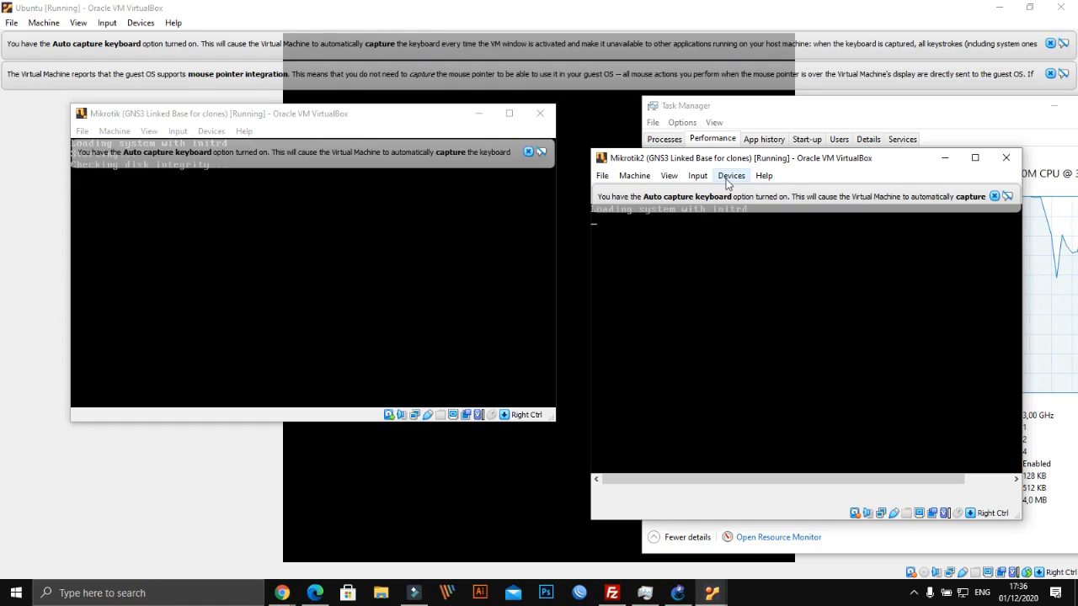
pyautogui.click(346, 113)
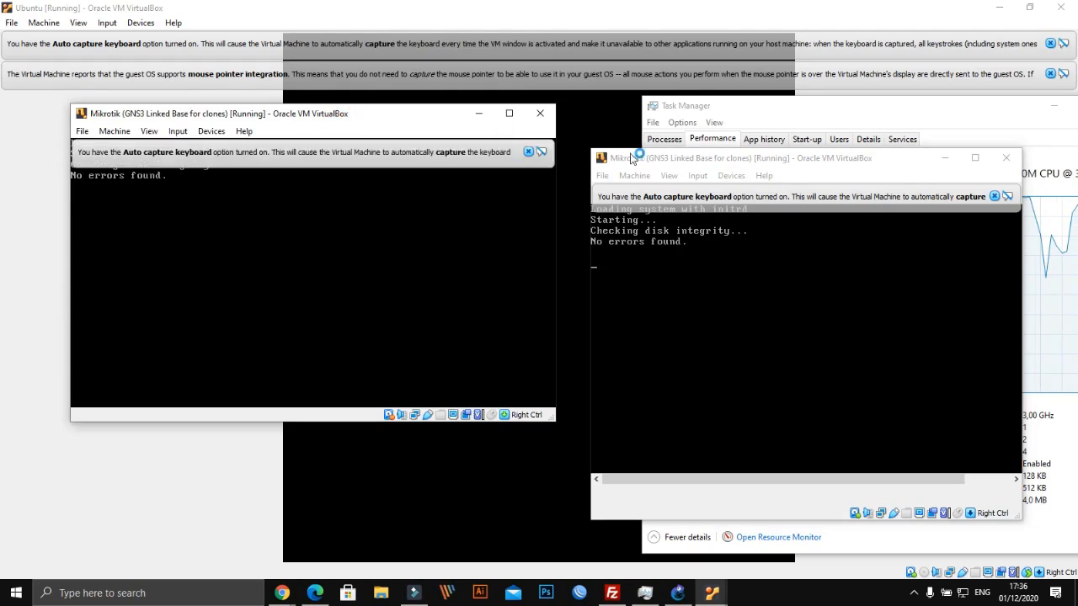
pyautogui.moveTo(707, 166); pyautogui.dragTo(706, 203)
# Close Task Manager and bring up the browser's idnetter.com vi editor article
pyautogui.click(772, 112)
pyautogui.moveTo(773, 112); pyautogui.dragTo(299, 120)
pyautogui.click(698, 115)
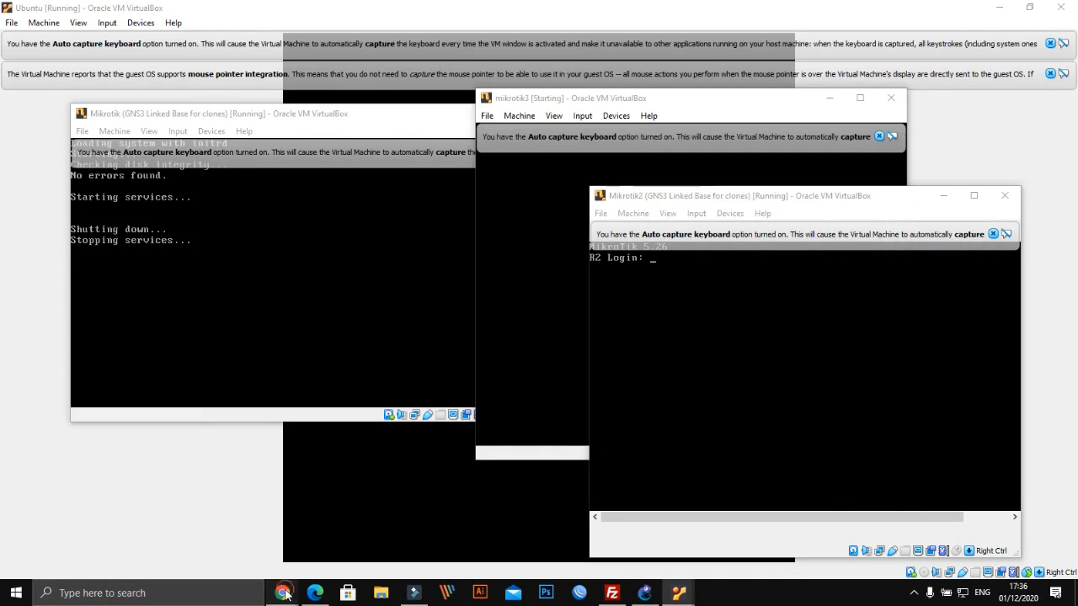
pyautogui.moveTo(282, 593)
pyautogui.click(241, 546)
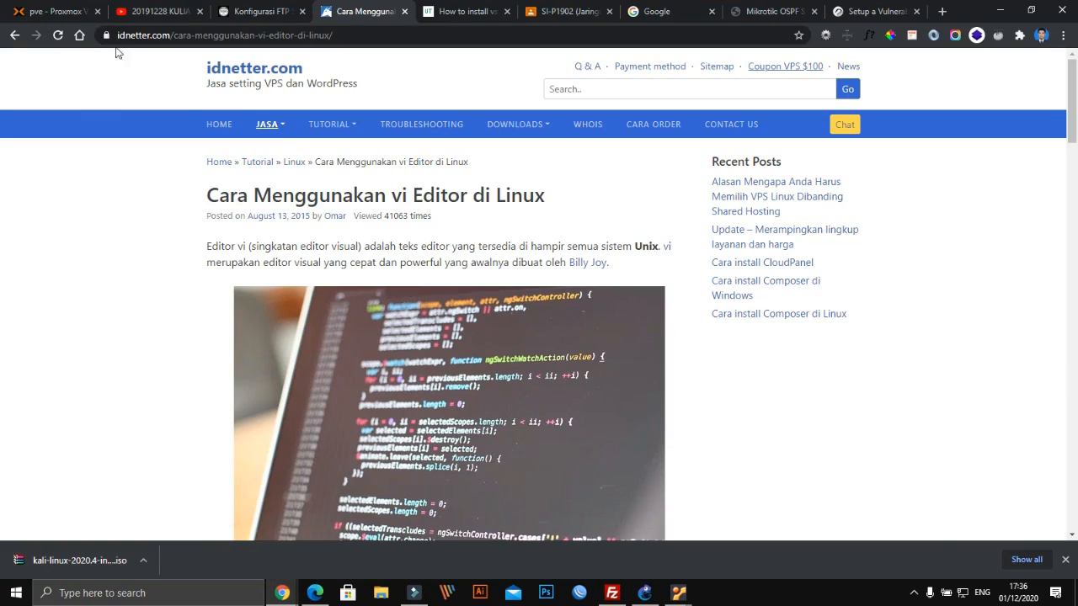
# Switch to the 'pve - Proxmox' tab showing VM 107 (Ubuntu2020) console
pyautogui.click(57, 10)
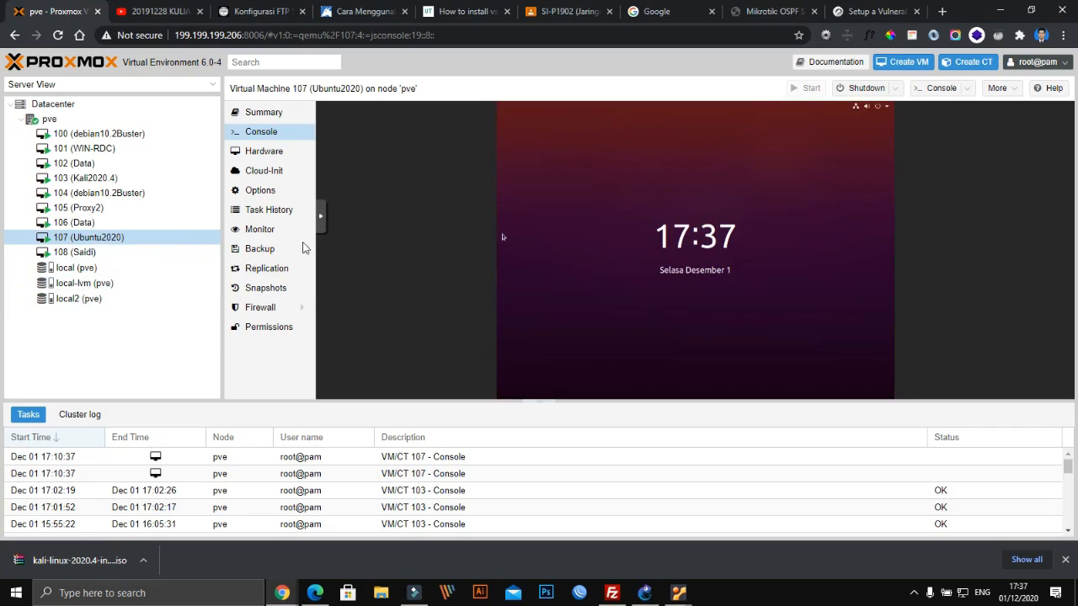
# Inspect VM 107's console in its own window, waking it to the login prompt
pyautogui.doubleClick(100, 242)
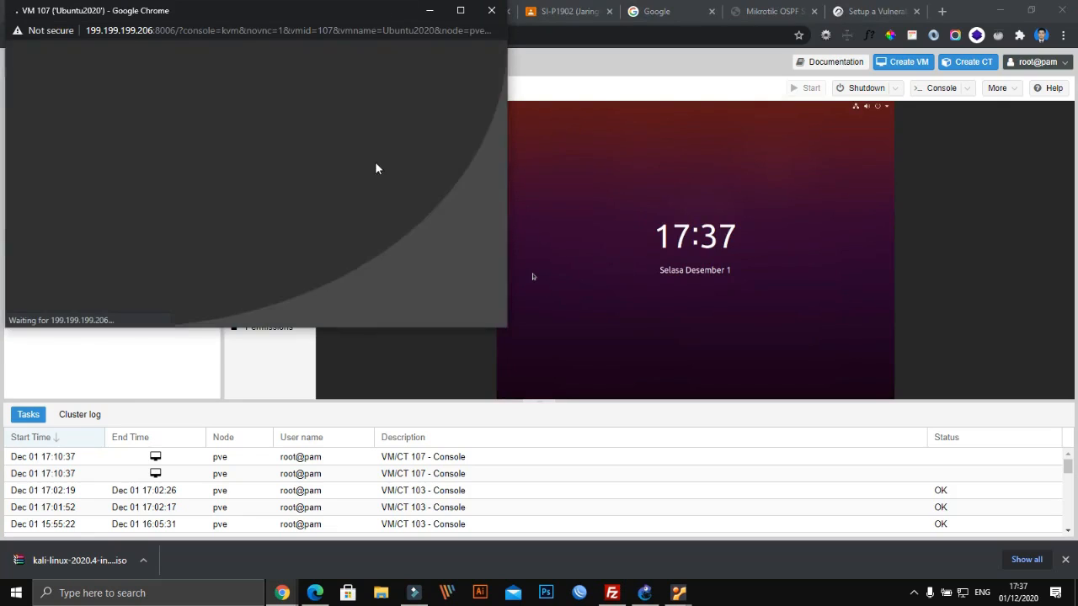
pyautogui.moveTo(308, 22); pyautogui.dragTo(490, 34)
pyautogui.click(539, 359)
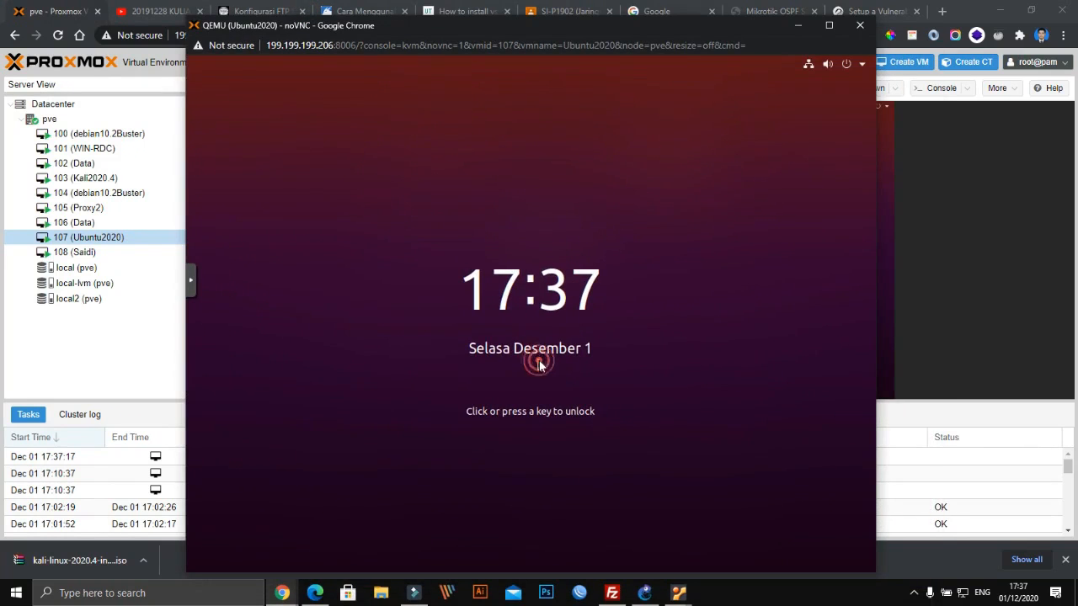
pyautogui.click(860, 25)
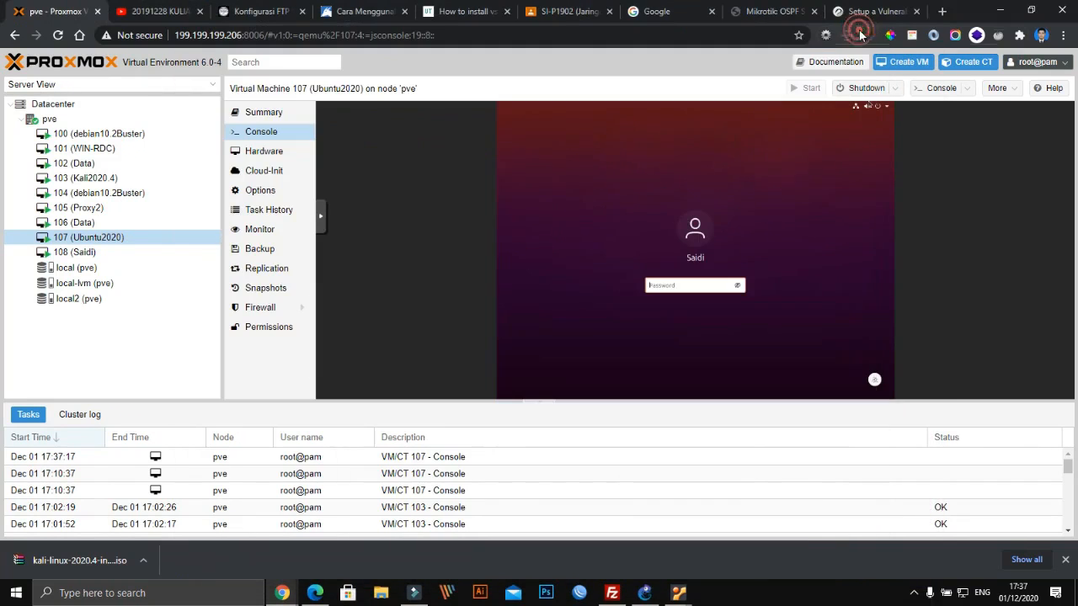
# Inspect the Kali2020.4 VM console, waking it to its login prompt
pyautogui.doubleClick(88, 185)
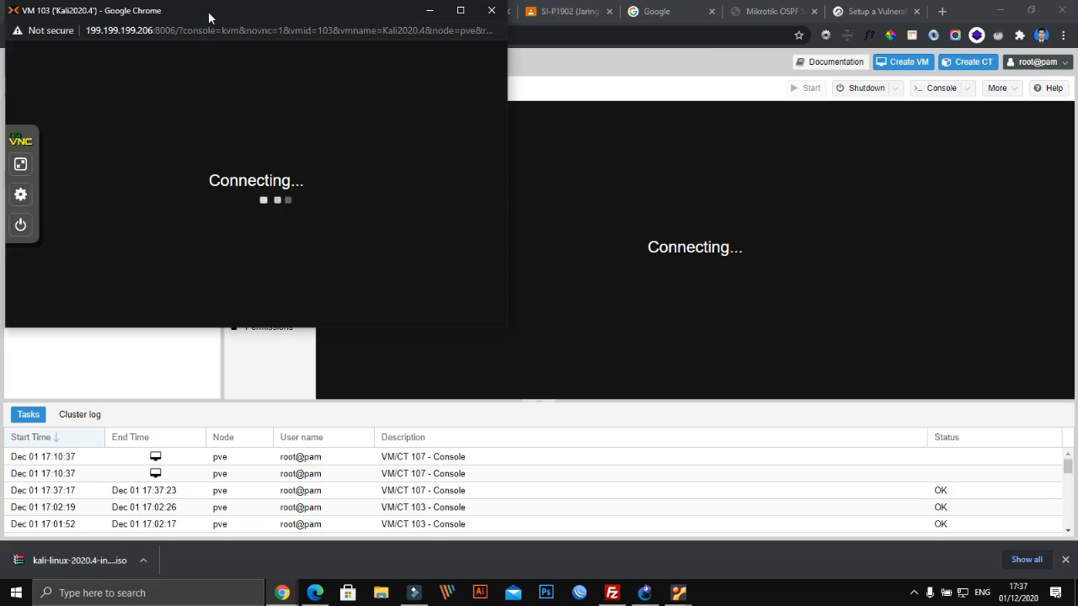
pyautogui.moveTo(210, 18); pyautogui.dragTo(447, 63)
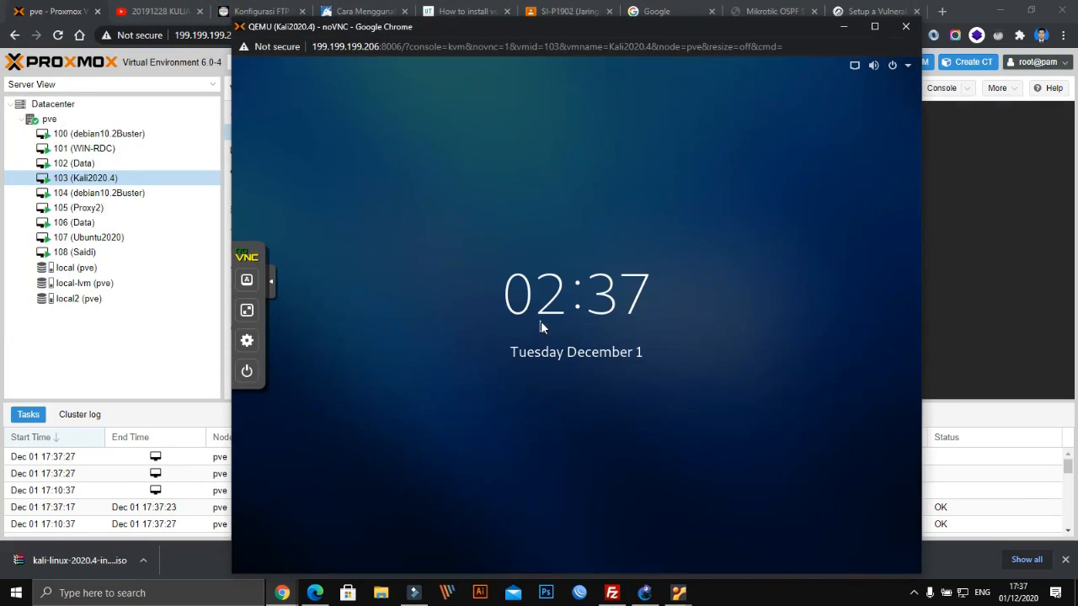
pyautogui.click(542, 324)
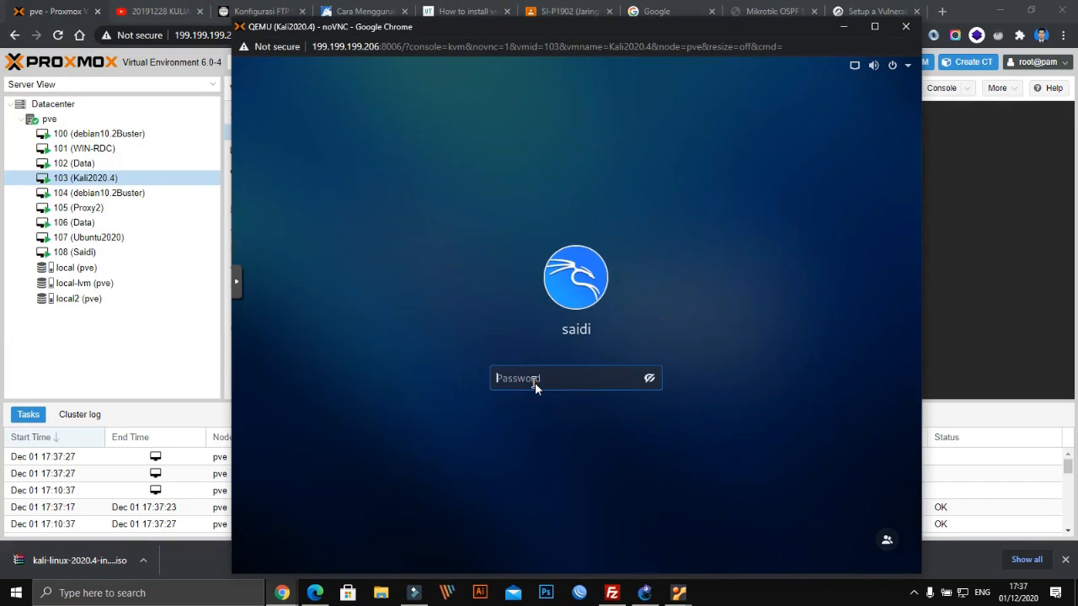
pyautogui.press('capslock')
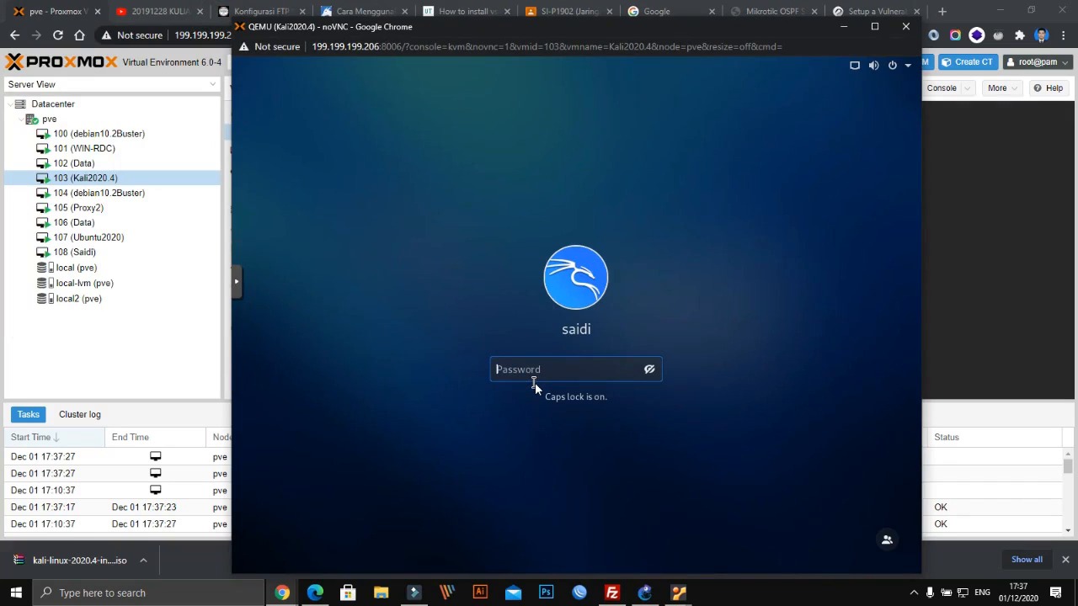
pyautogui.press('capslock')
pyautogui.click(905, 26)
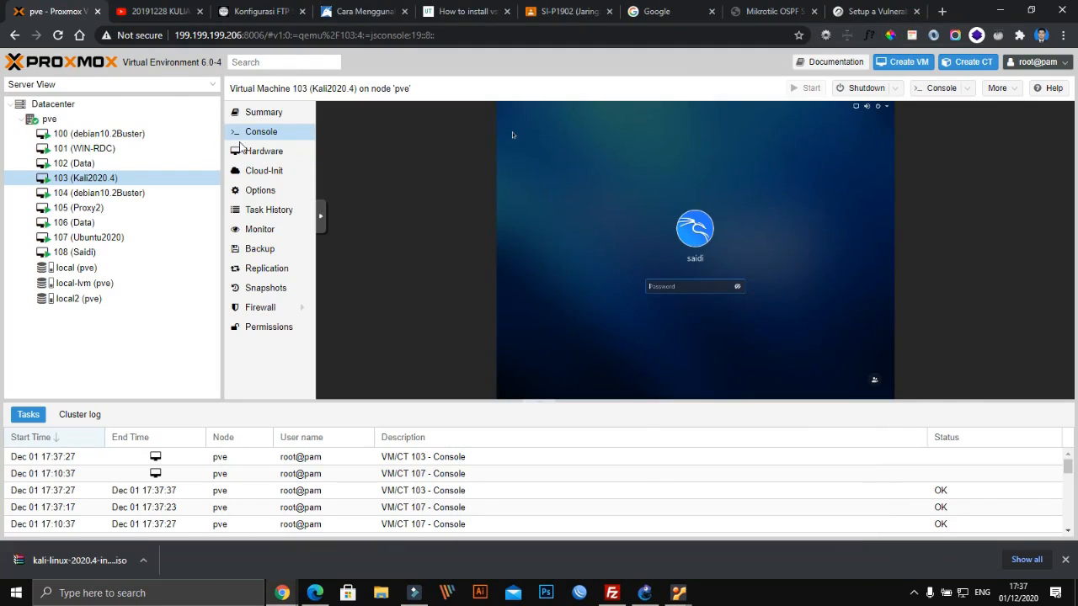
# Check the debian10.2Buster and VM 108 consoles, closing each afterward
pyautogui.doubleClick(92, 133)
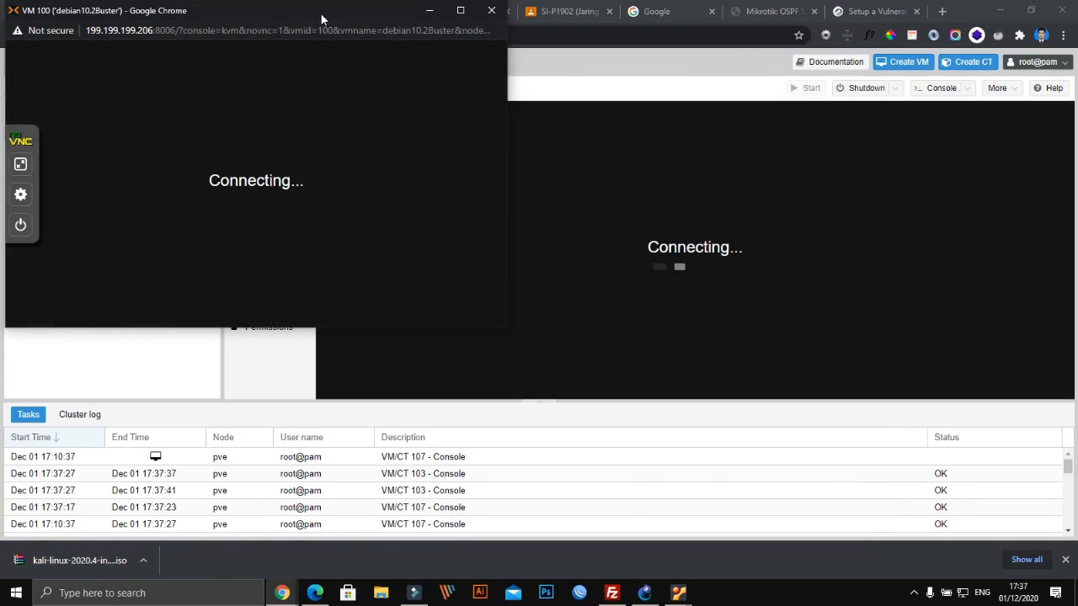
pyautogui.moveTo(322, 18); pyautogui.dragTo(660, 42)
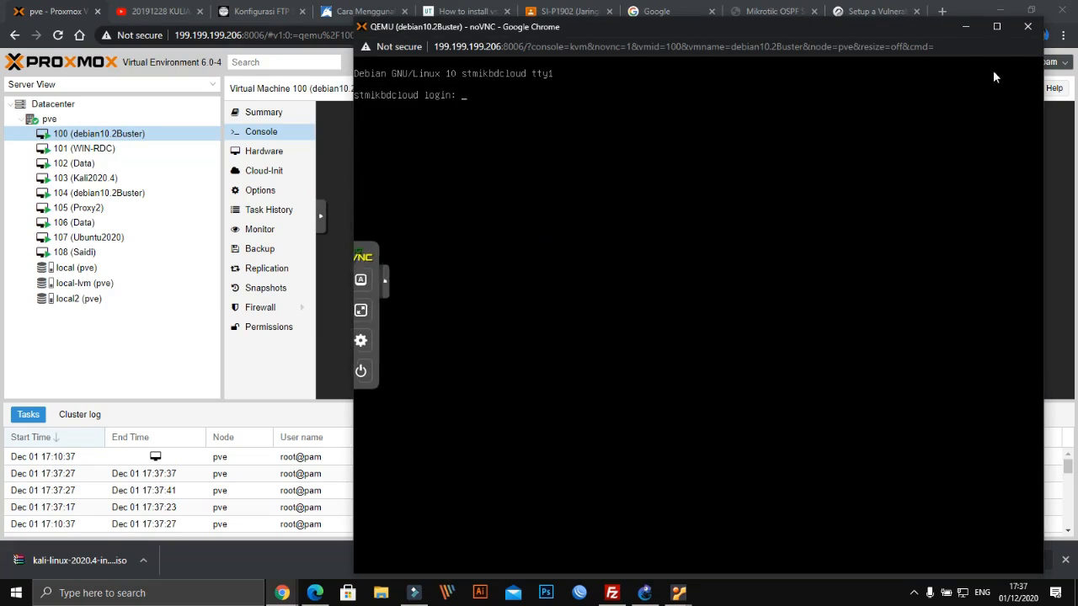
pyautogui.click(1027, 26)
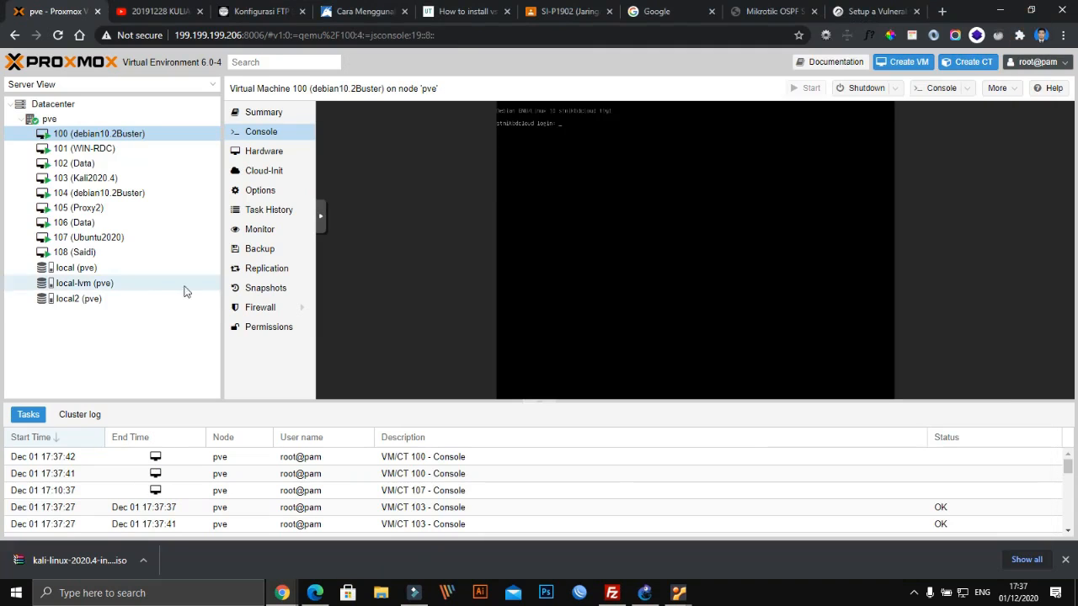
pyautogui.doubleClick(83, 255)
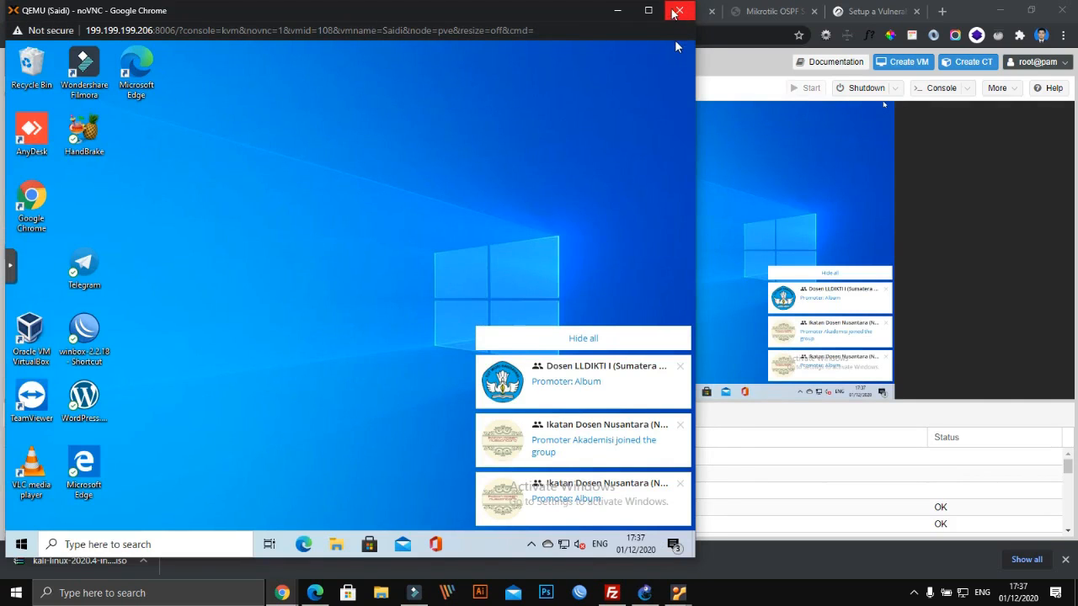
pyautogui.click(678, 11)
# Check the Data VM (106) console, then preview the open VirtualBox windows
pyautogui.doubleClick(84, 223)
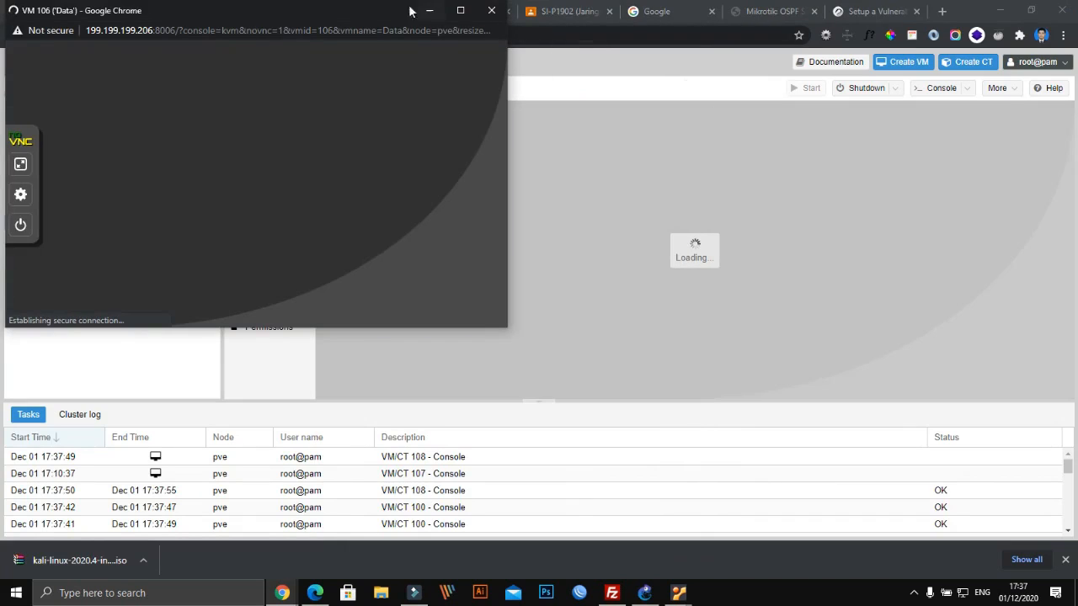
pyautogui.moveTo(324, 15); pyautogui.dragTo(682, 44)
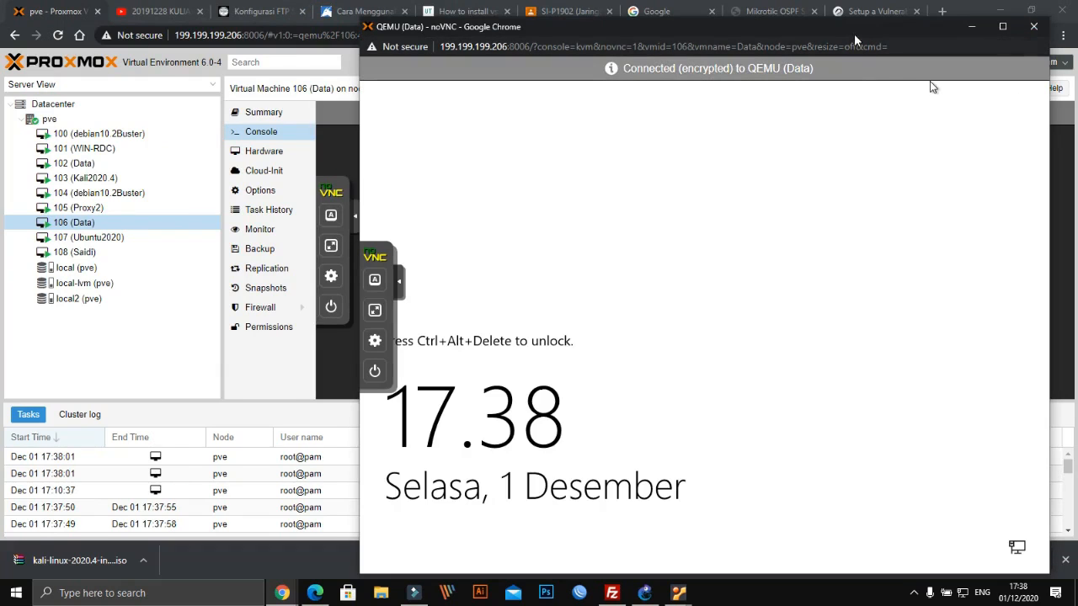
pyautogui.moveTo(855, 36); pyautogui.dragTo(625, 71)
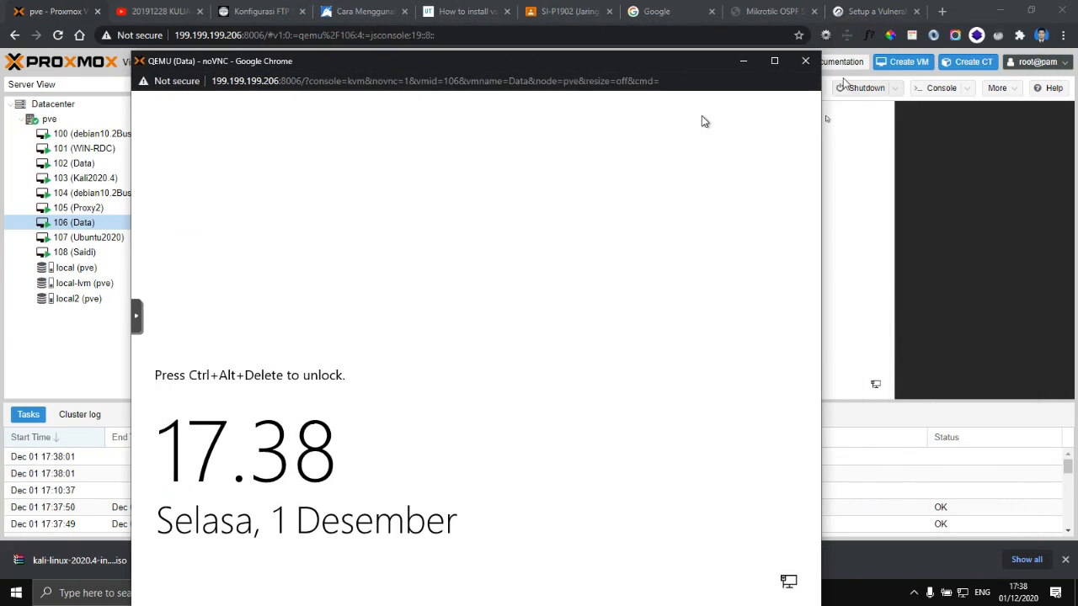
pyautogui.click(814, 63)
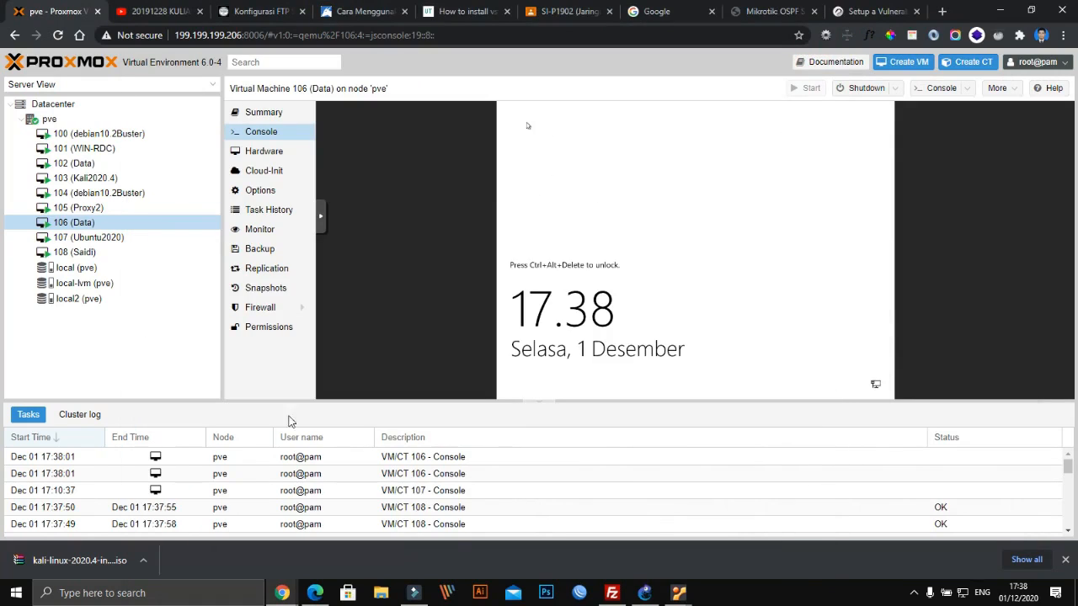
pyautogui.click(682, 596)
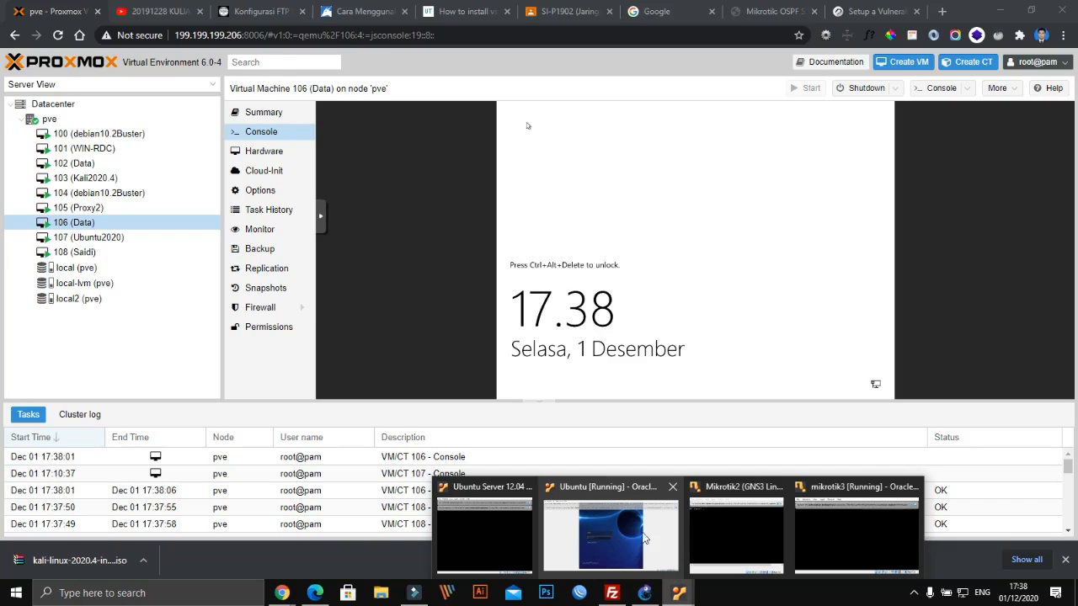
# Bring the Ubuntu Server VM window forward from the VirtualBox taskbar previews
pyautogui.moveTo(626, 526)
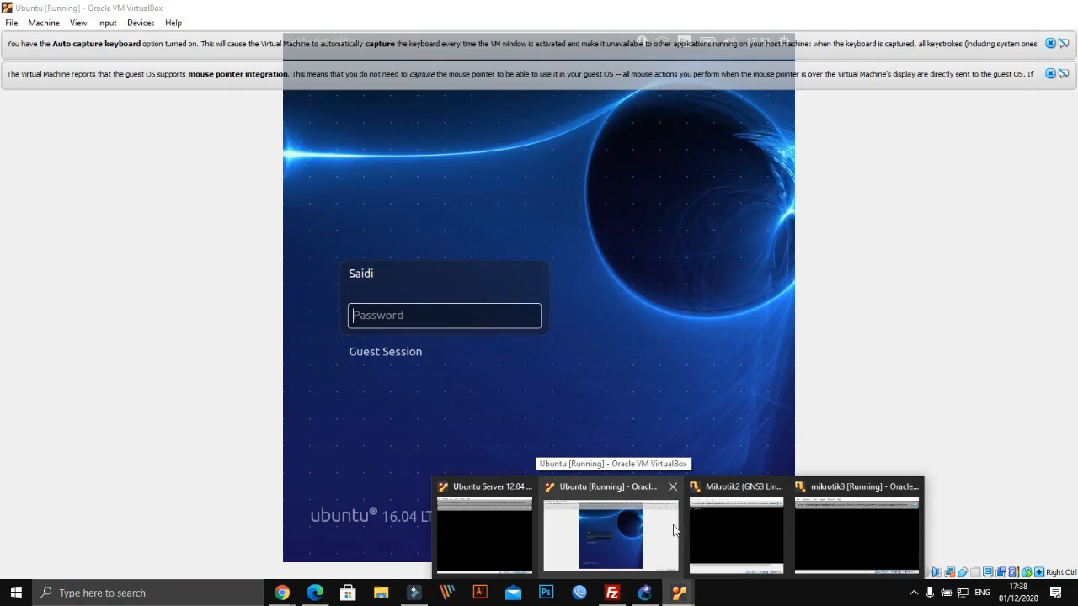
pyautogui.moveTo(719, 530)
pyautogui.moveTo(875, 526)
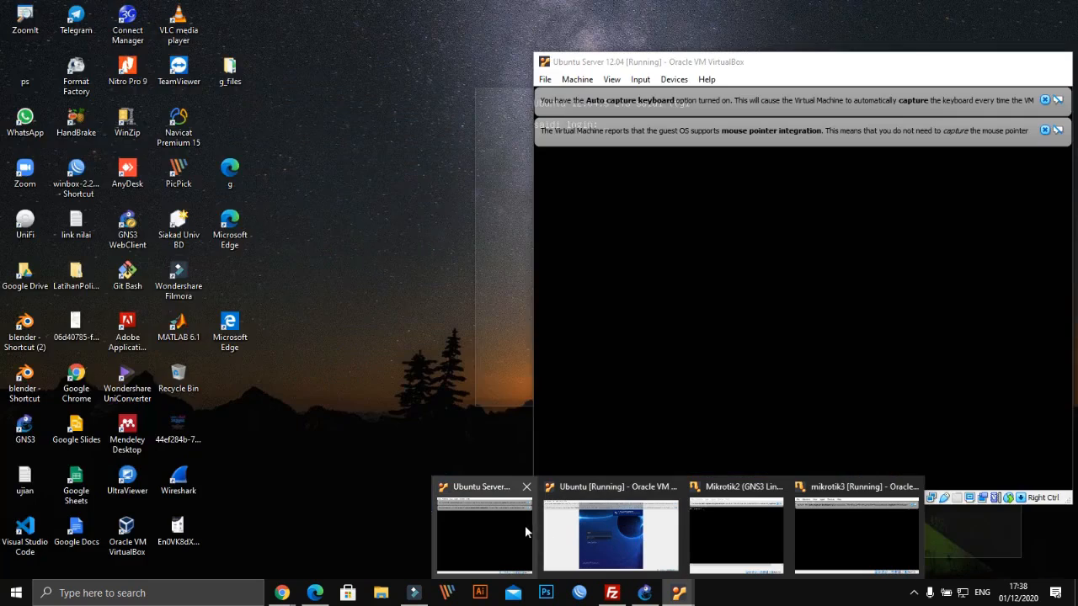
pyautogui.click(513, 531)
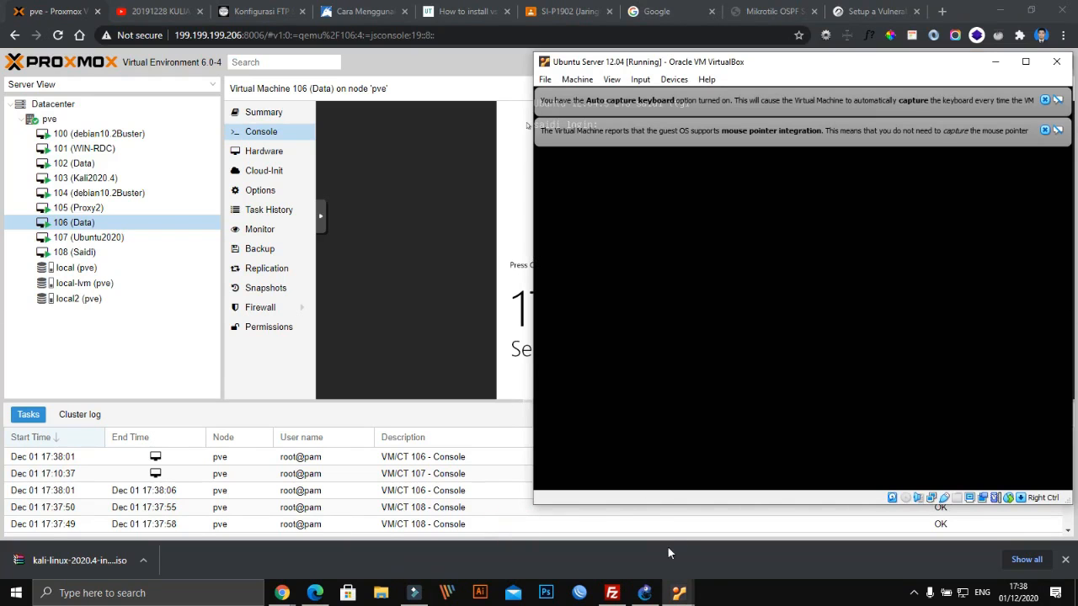
# Bring the GNS3 lab window to the front and look over the VirtualBox VM thumbnails
pyautogui.click(645, 589)
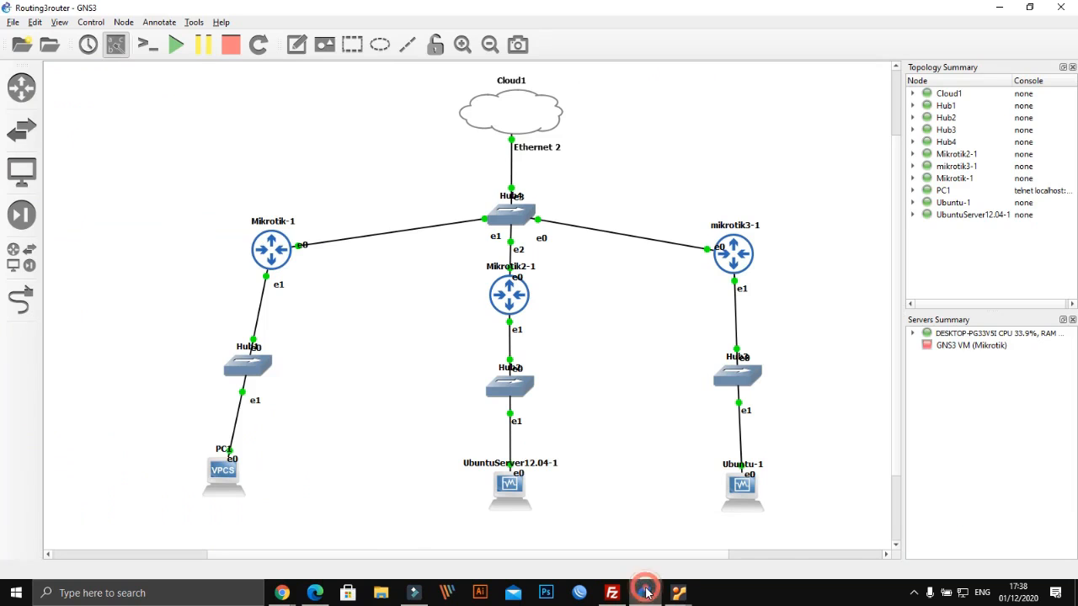
pyautogui.moveTo(671, 597)
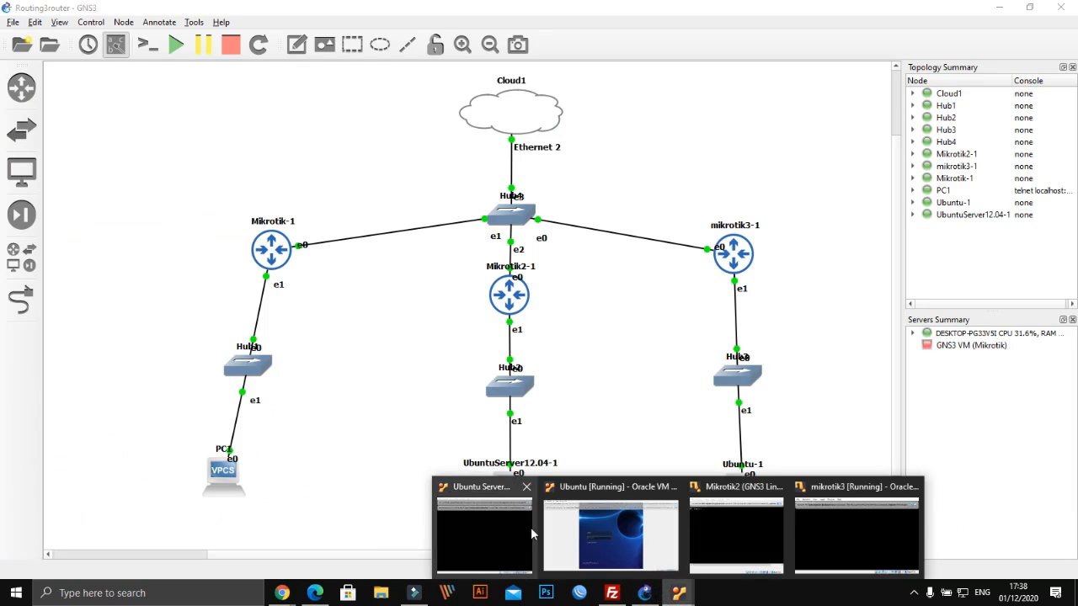
pyautogui.moveTo(747, 533)
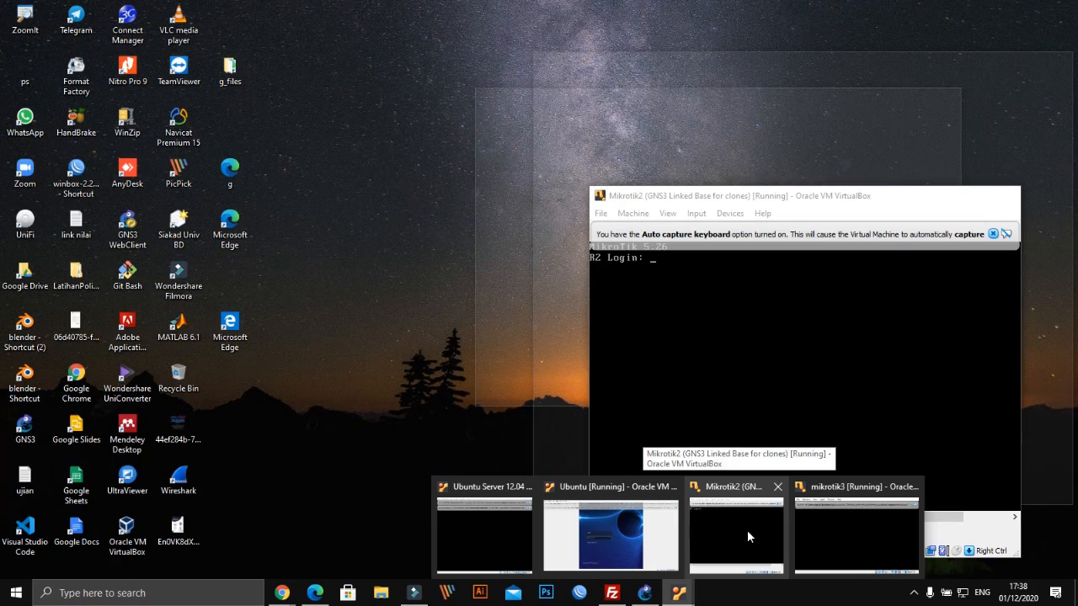
pyautogui.moveTo(821, 524)
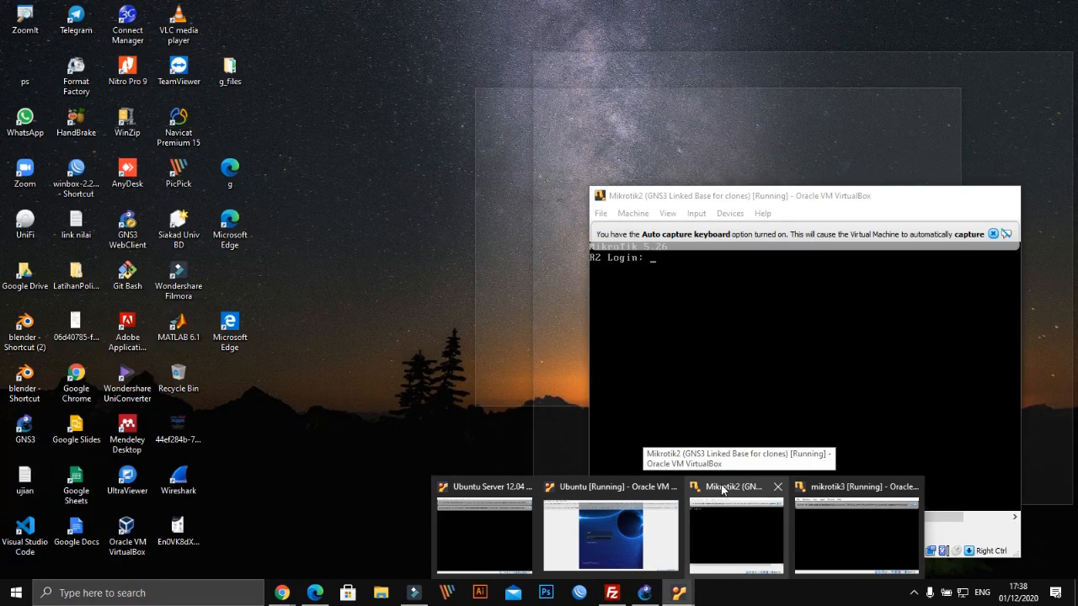
# Raise the Mikrotik2 console, move it off the topology, submit the admin login, then minimize it
pyautogui.click(721, 490)
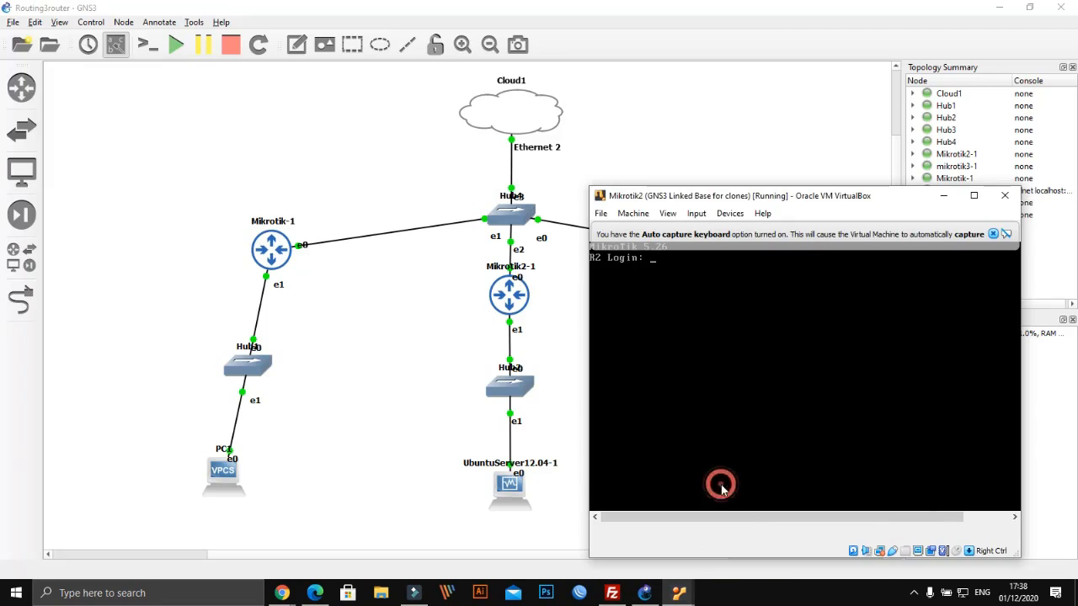
pyautogui.click(993, 233)
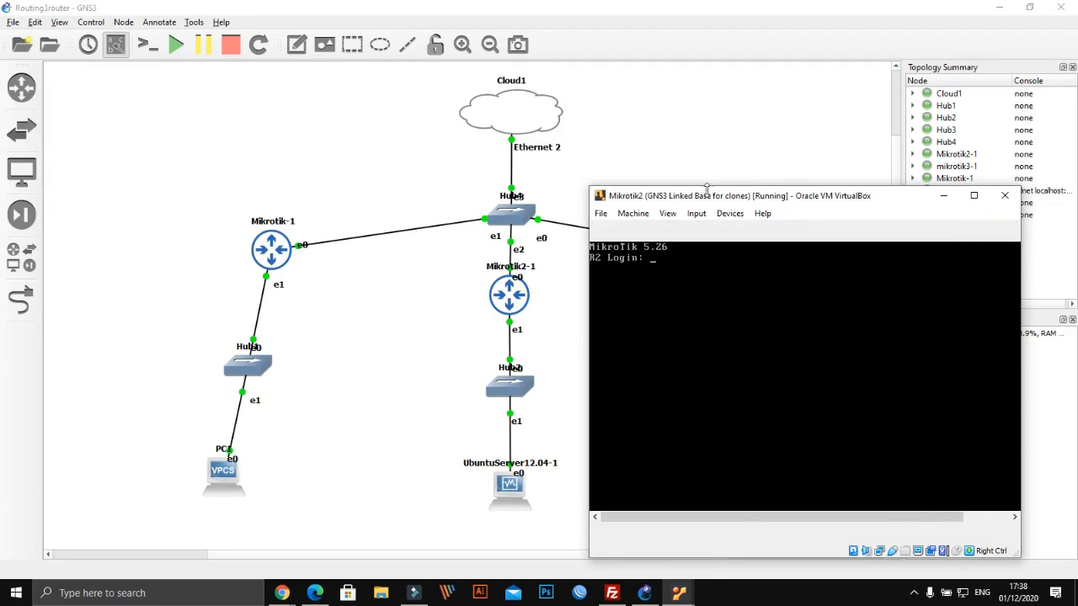
pyautogui.moveTo(700, 201); pyautogui.dragTo(749, 147)
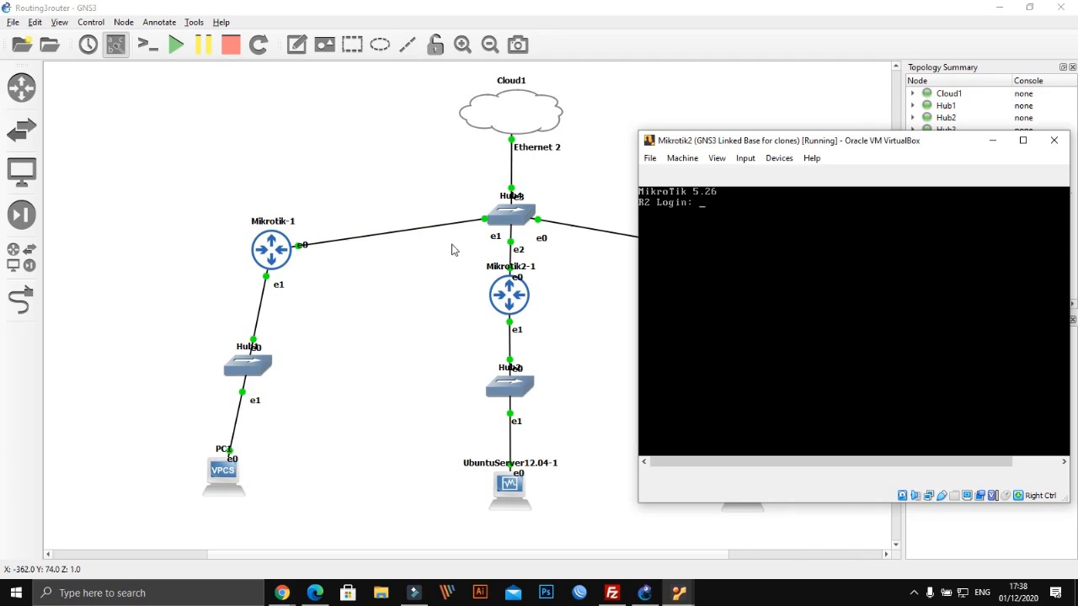
pyautogui.moveTo(797, 145); pyautogui.dragTo(208, 226)
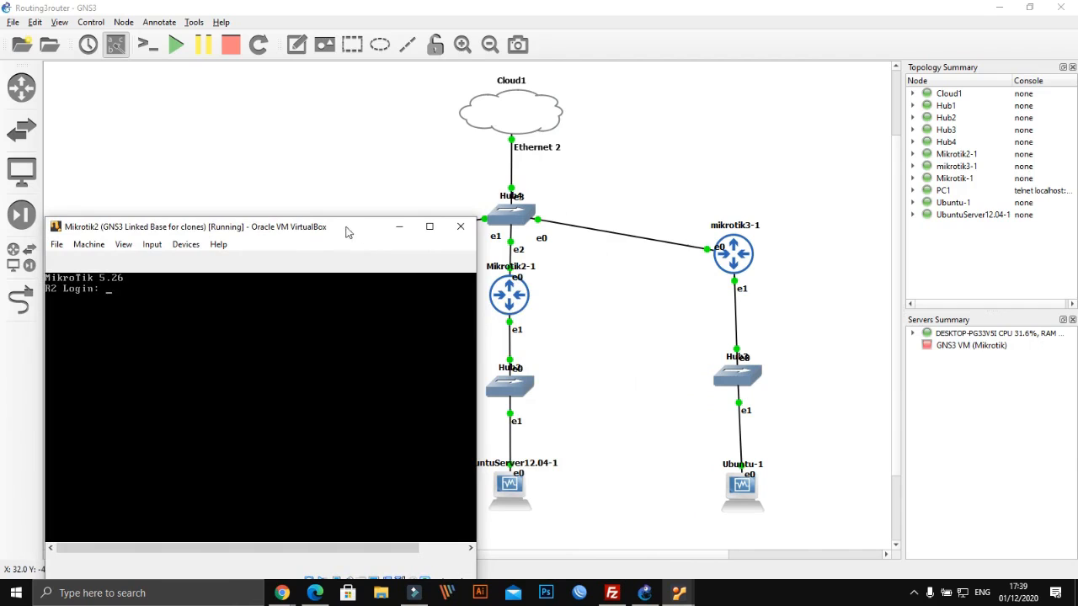
pyautogui.moveTo(318, 236); pyautogui.dragTo(814, 168)
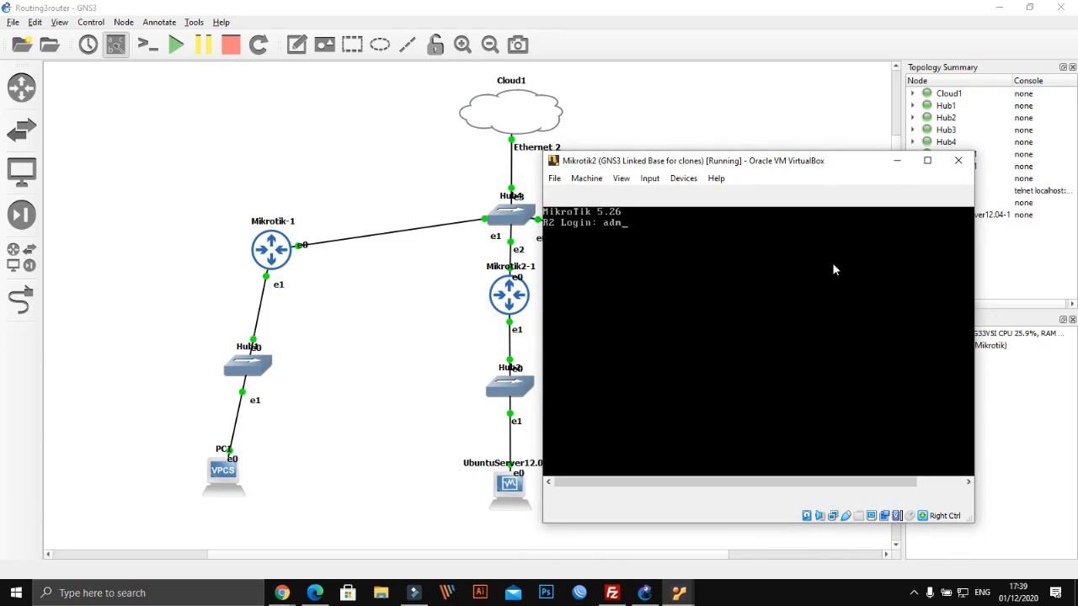
pyautogui.press('Return')
pyautogui.click(897, 160)
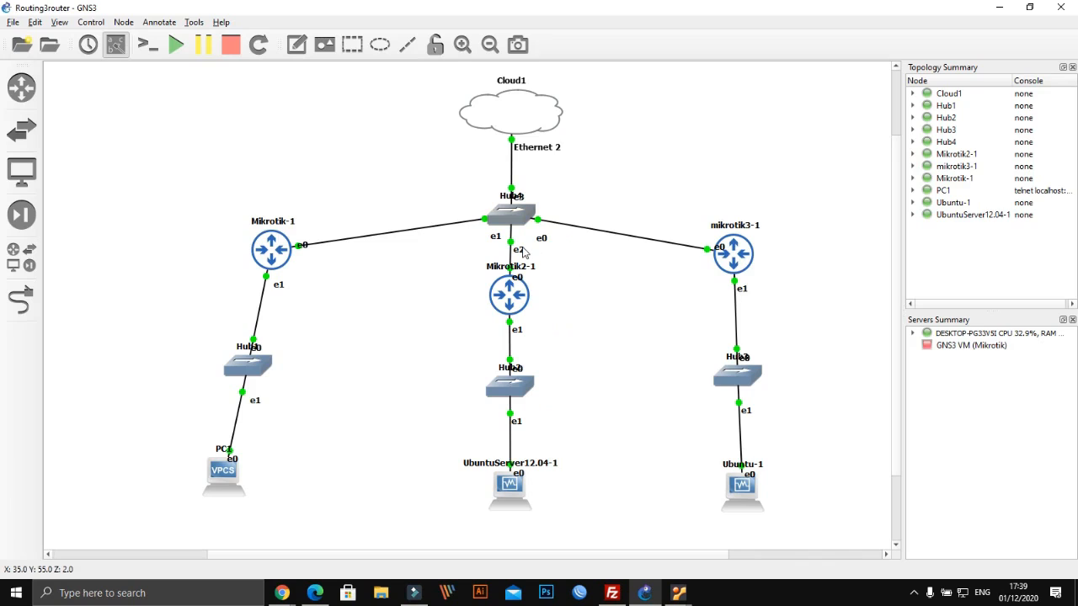
pyautogui.rightClick(498, 290)
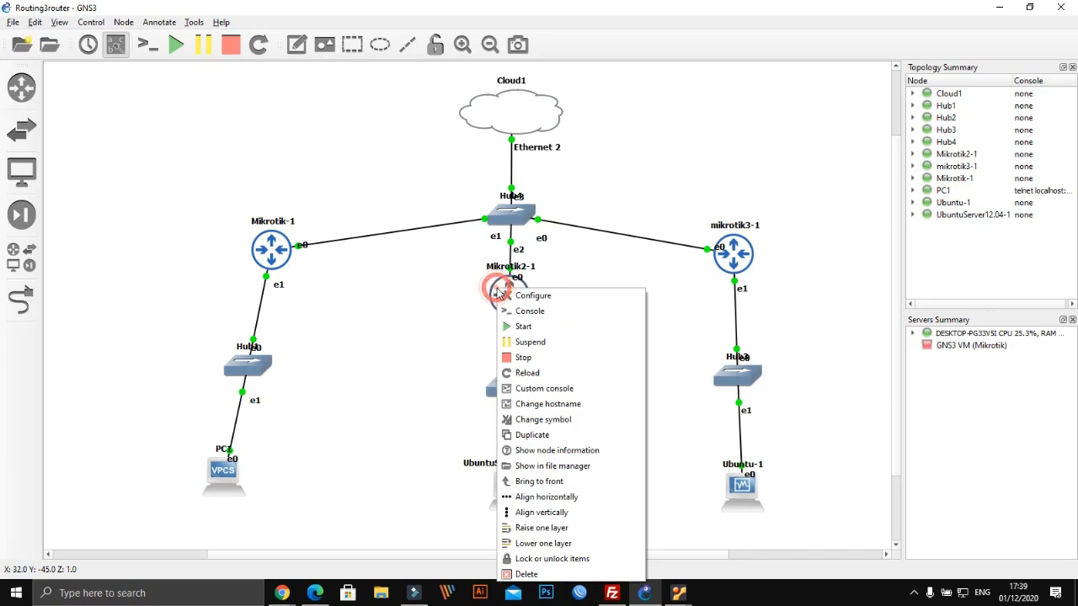
pyautogui.click(521, 313)
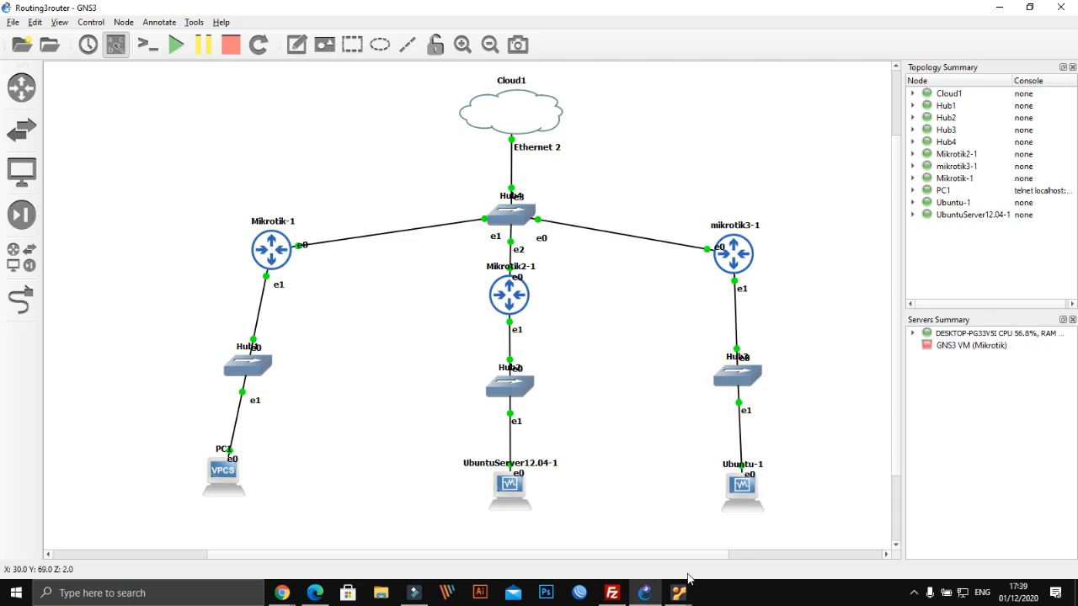
pyautogui.moveTo(722, 258)
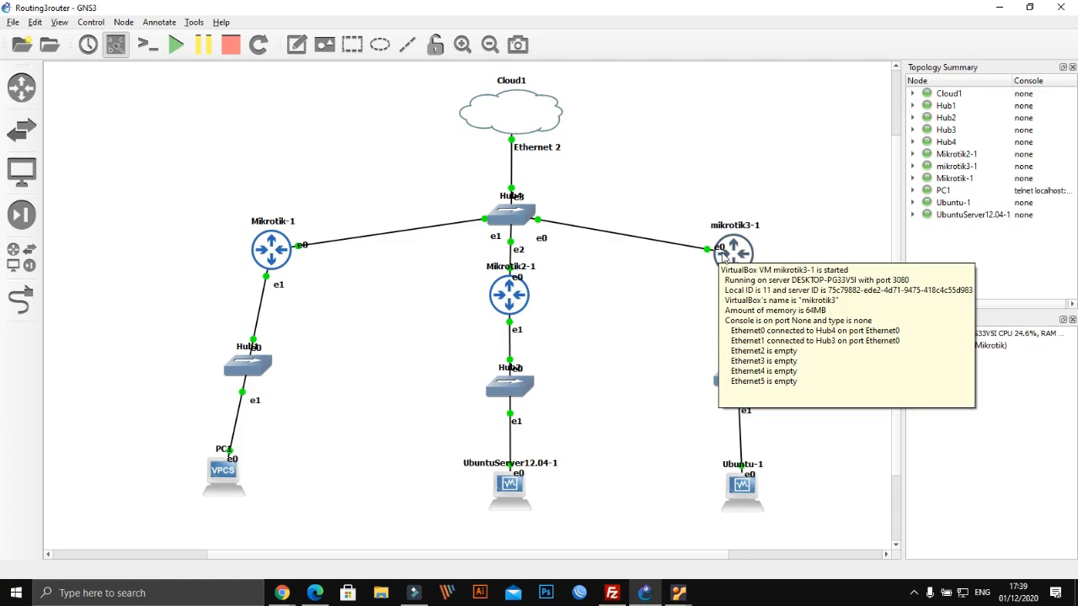
pyautogui.rightClick(721, 251)
pyautogui.click(736, 251)
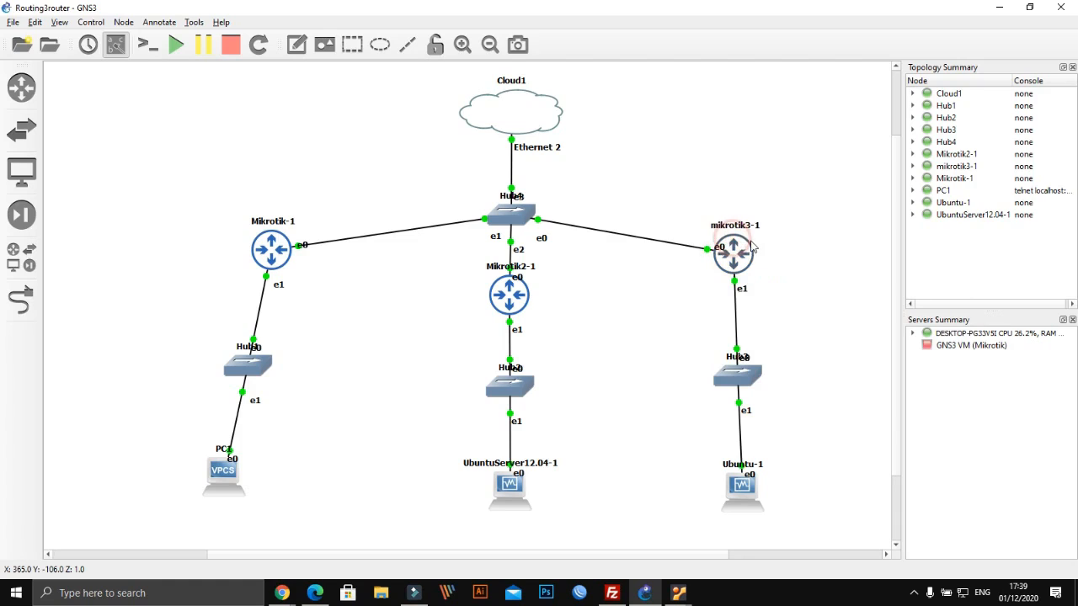
pyautogui.rightClick(737, 250)
pyautogui.click(737, 249)
pyautogui.rightClick(735, 231)
pyautogui.click(737, 233)
pyautogui.rightClick(733, 241)
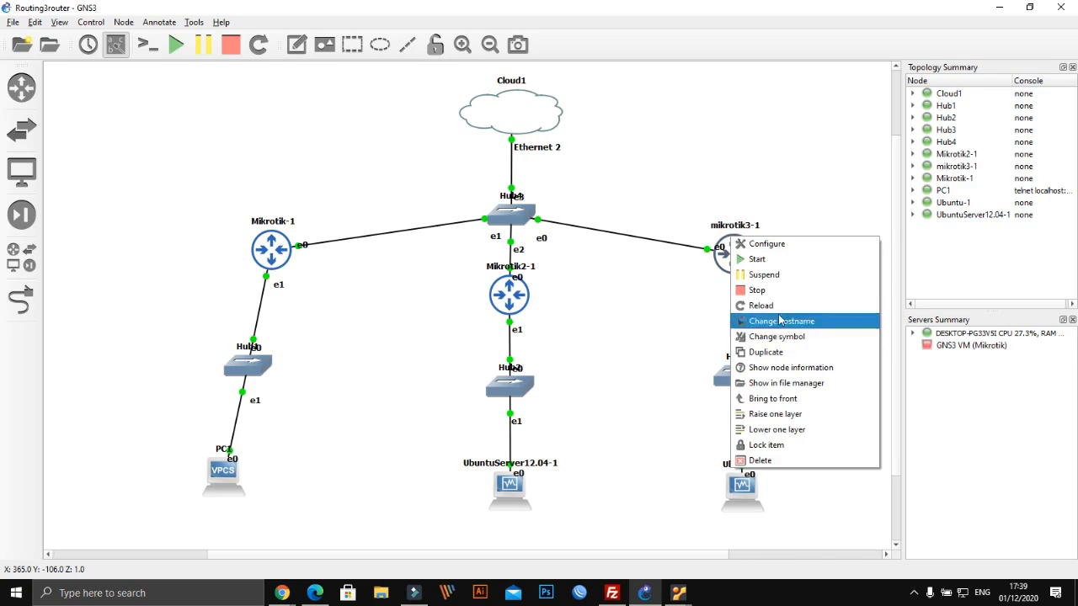
pyautogui.click(289, 263)
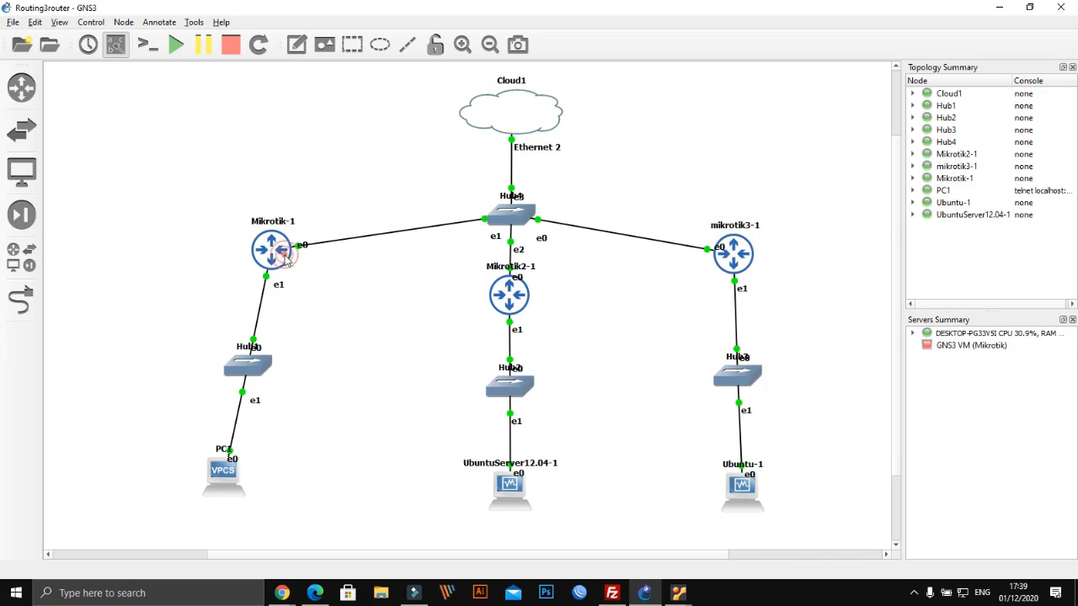
pyautogui.rightClick(289, 263)
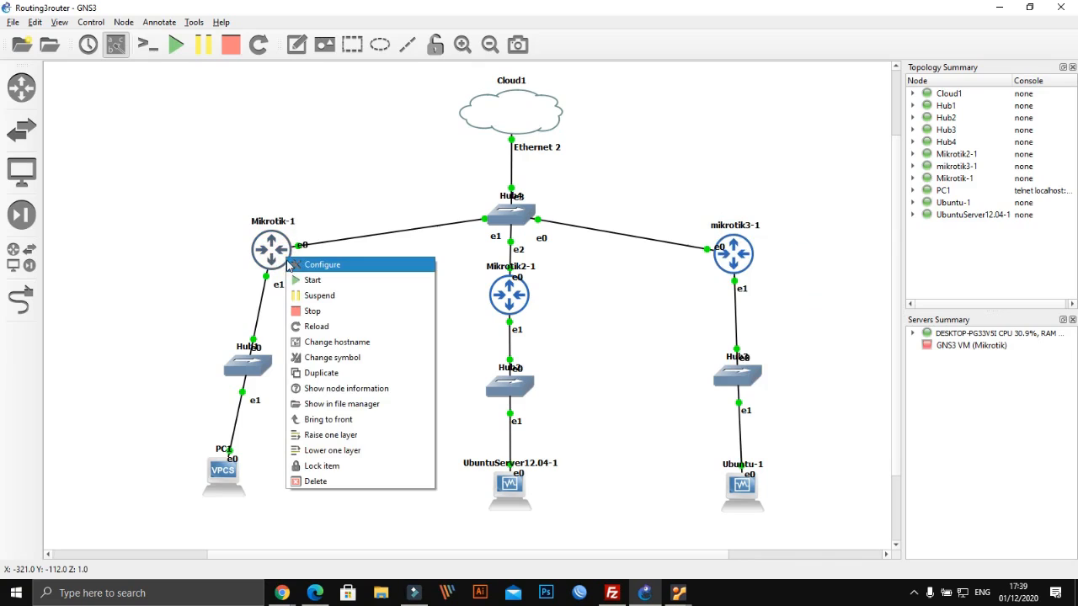
pyautogui.click(737, 244)
pyautogui.rightClick(741, 243)
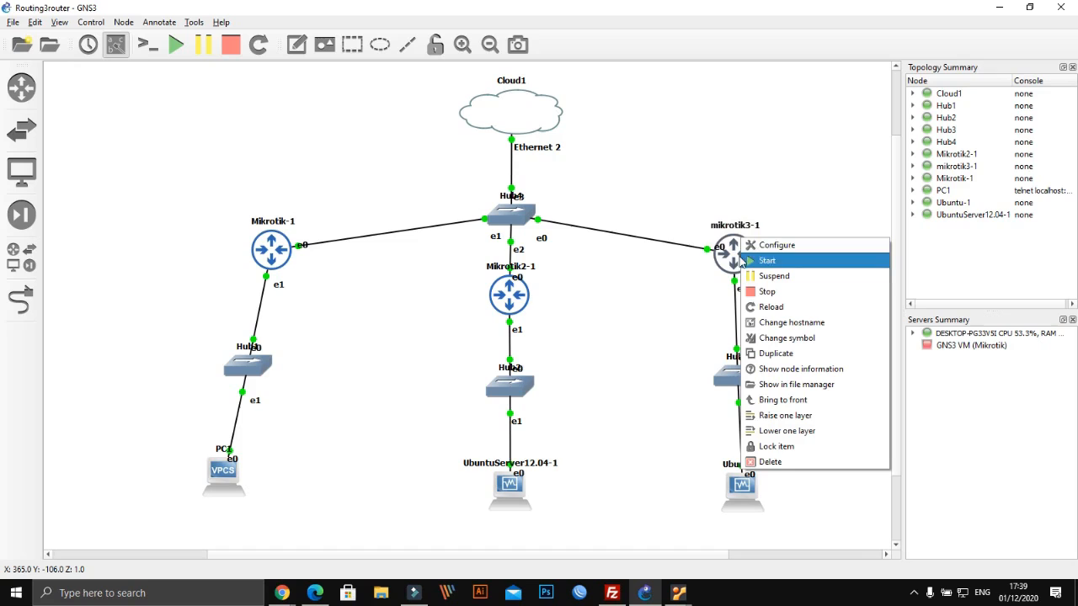
pyautogui.click(733, 263)
pyautogui.rightClick(735, 269)
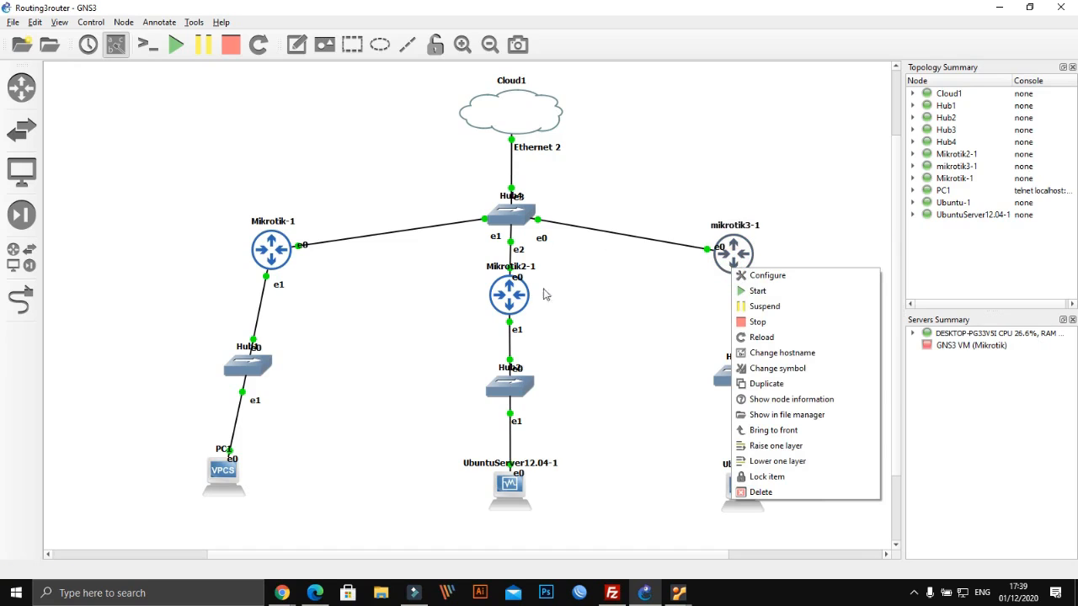
pyautogui.click(679, 593)
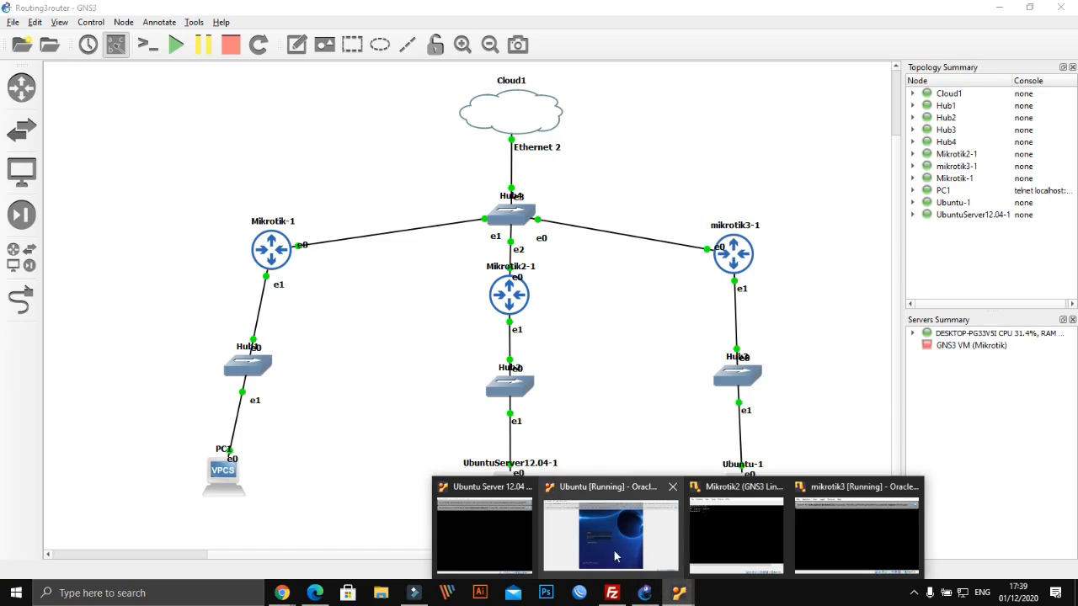
# Log into Mikrotik2 and list its IP addresses with 'ip address print'
pyautogui.moveTo(600, 527)
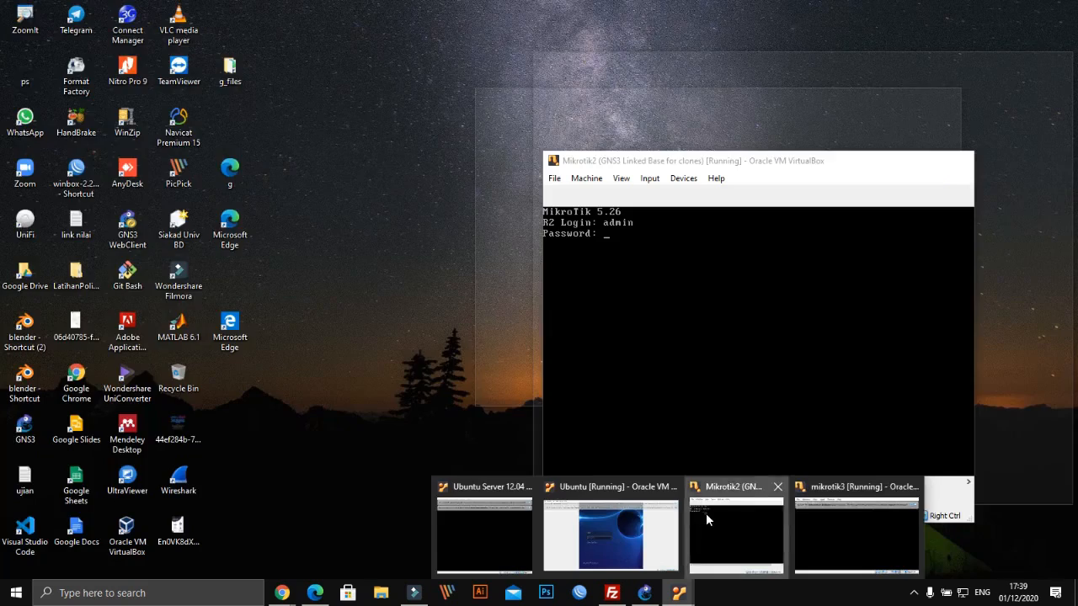
pyautogui.click(706, 513)
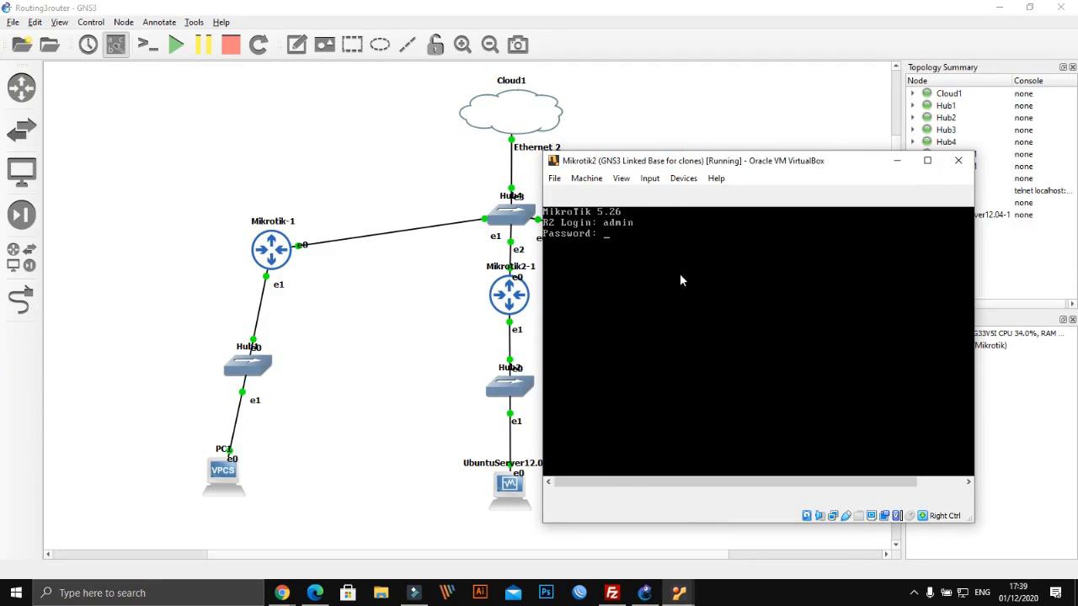
pyautogui.press('Return')
pyautogui.press('Return')
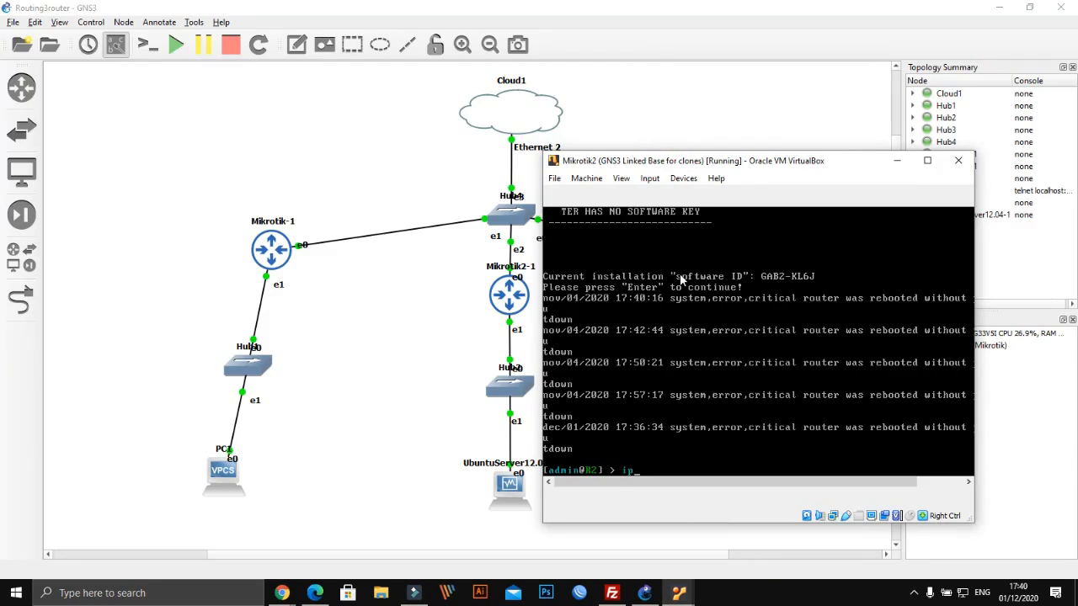
pyautogui.write('ip address print')
pyautogui.press('Return')
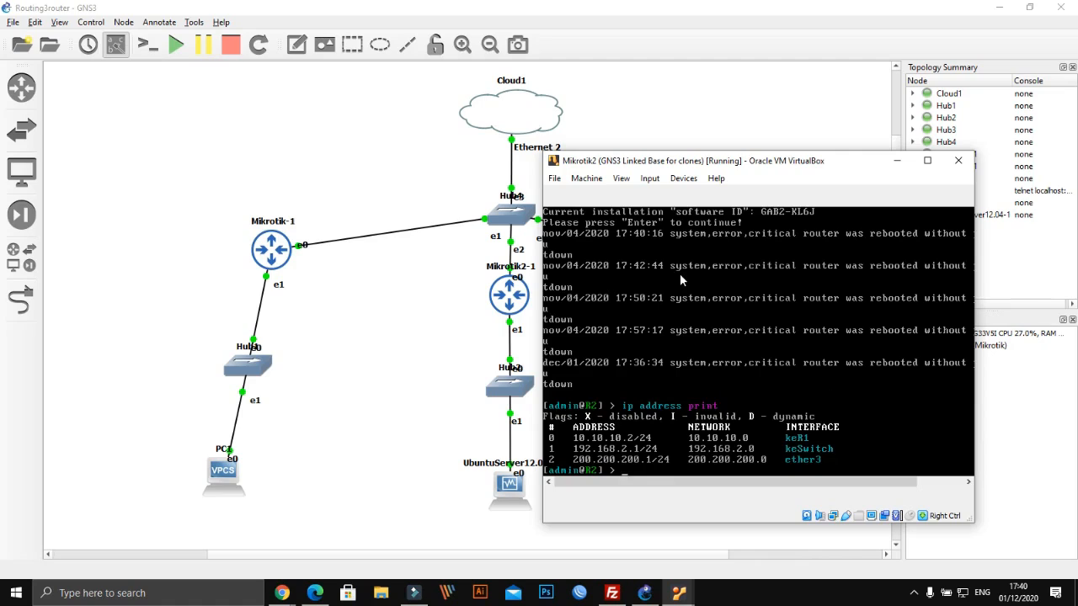
# Run 'system reset-configuration' on Mikrotik2, confirm with y, and return to its console
pyautogui.write('system reset-configuration')
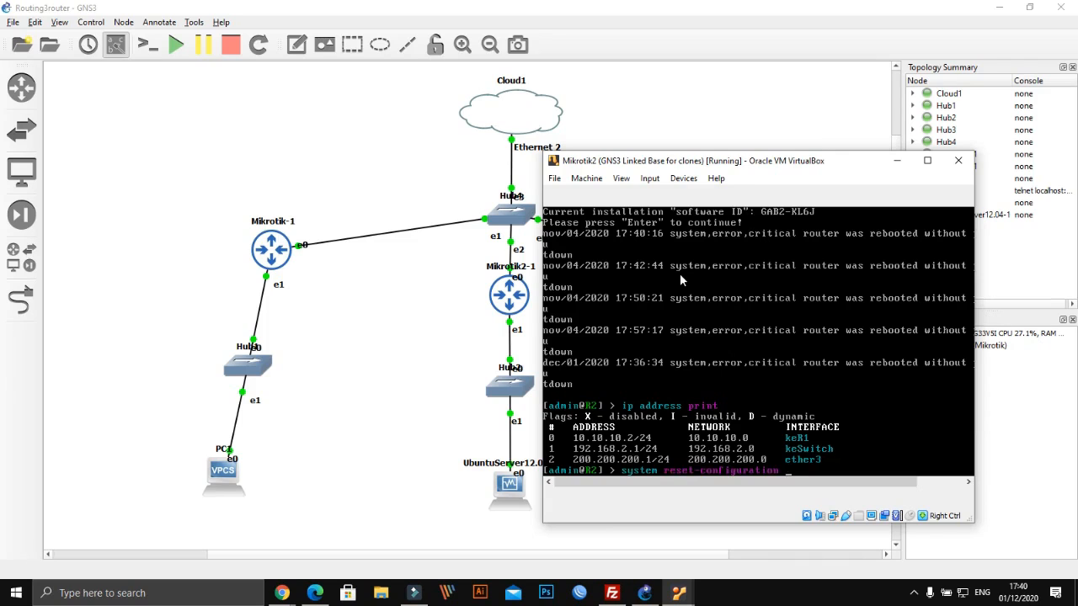
pyautogui.press('Return')
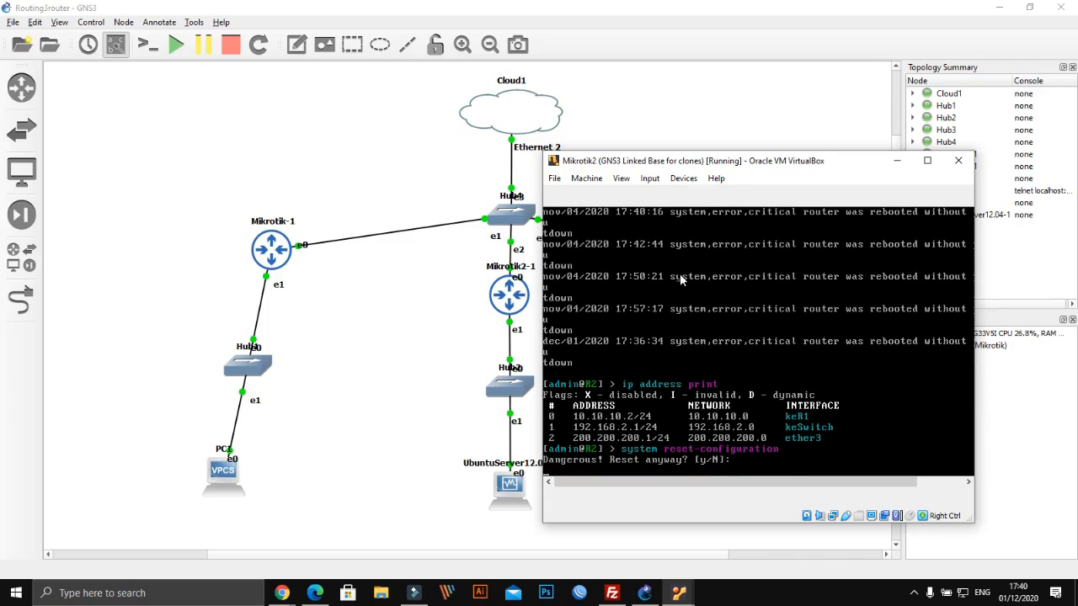
pyautogui.write('y')
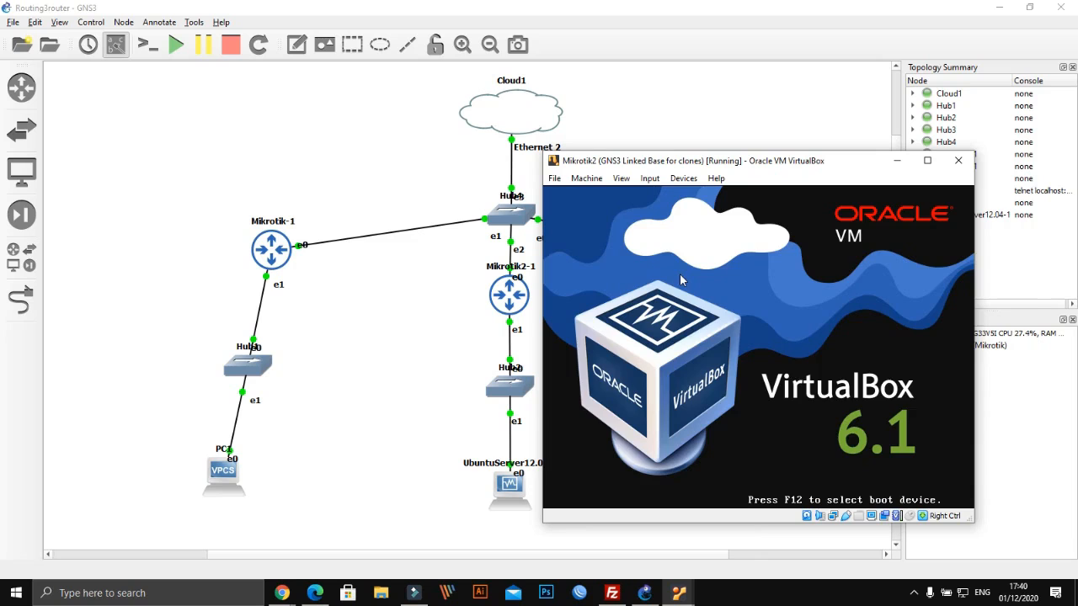
pyautogui.click(679, 593)
pyautogui.moveTo(780, 529)
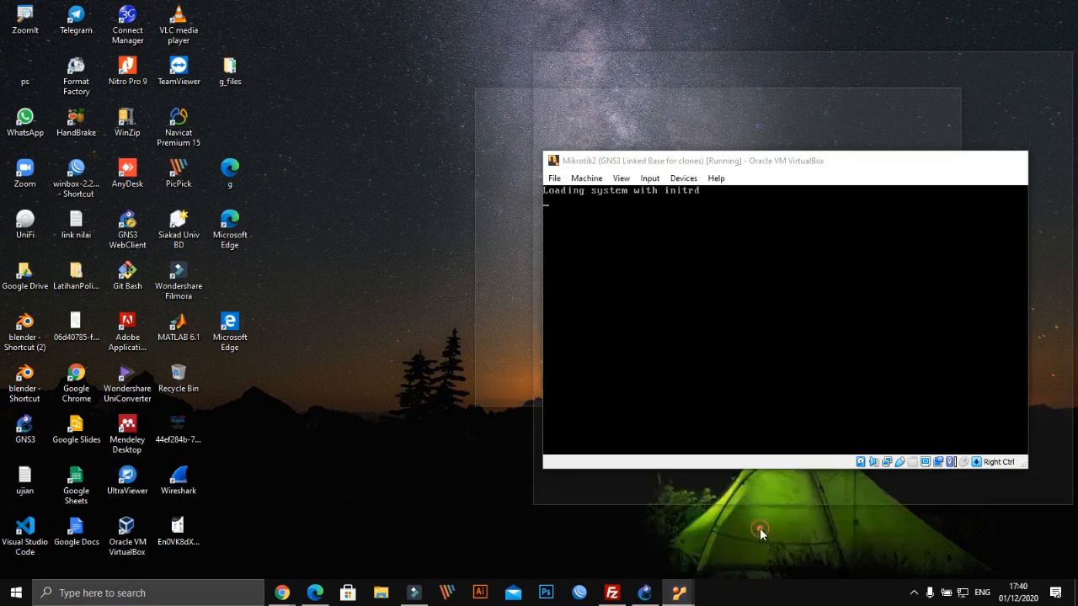
pyautogui.click(760, 528)
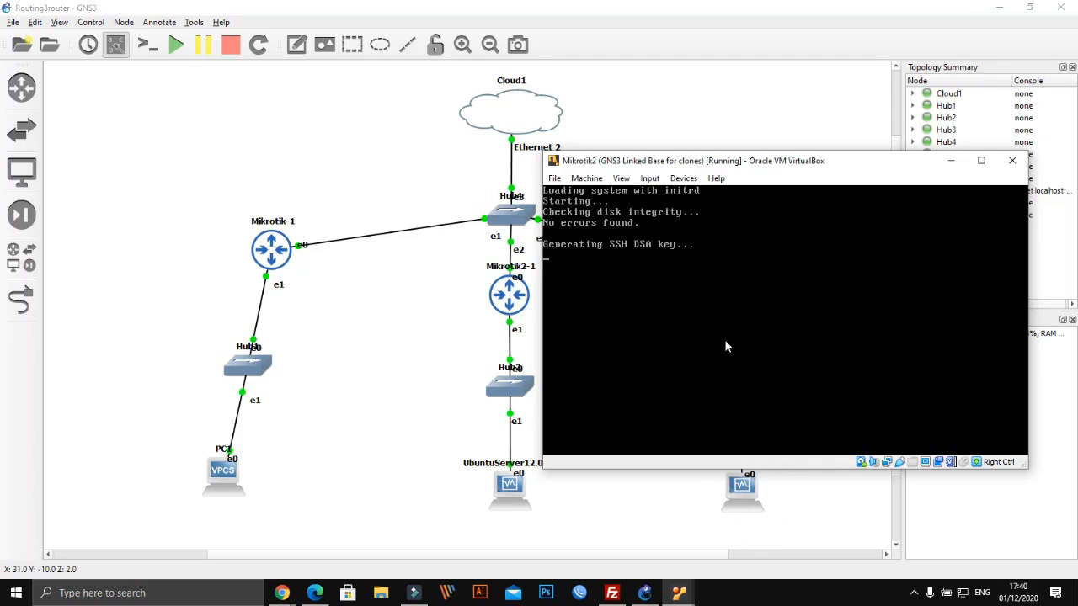
pyautogui.click(687, 593)
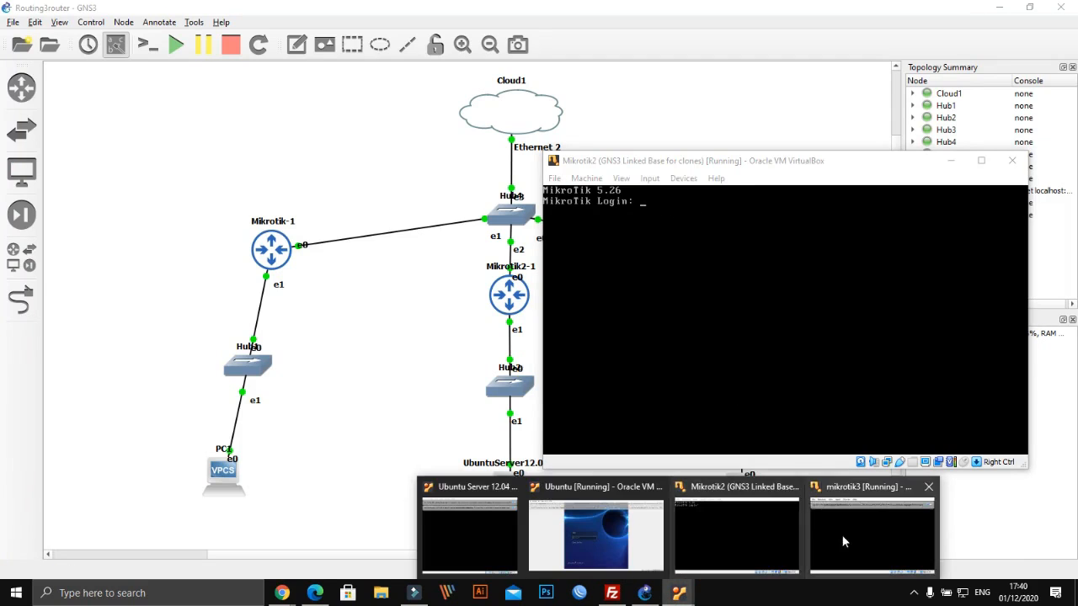
# Log into mikrotik3 and run 'system reset-configuration', confirming y to reboot
pyautogui.click(842, 536)
pyautogui.click(934, 136)
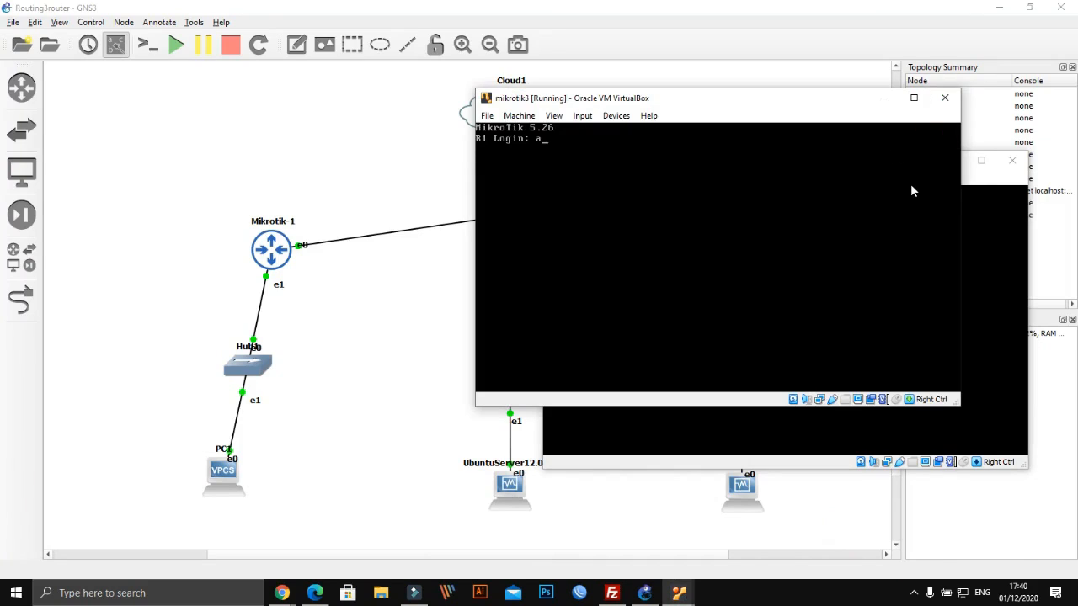
pyautogui.press('Return')
pyautogui.press('Return')
pyautogui.press('Return')
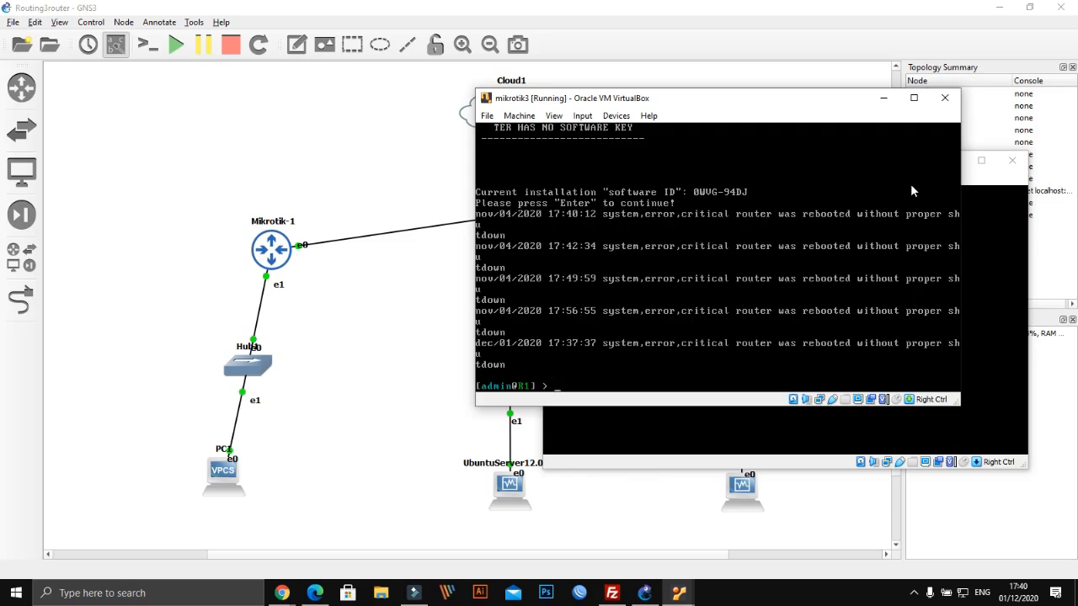
pyautogui.write('system rese')
pyautogui.press('Tab')
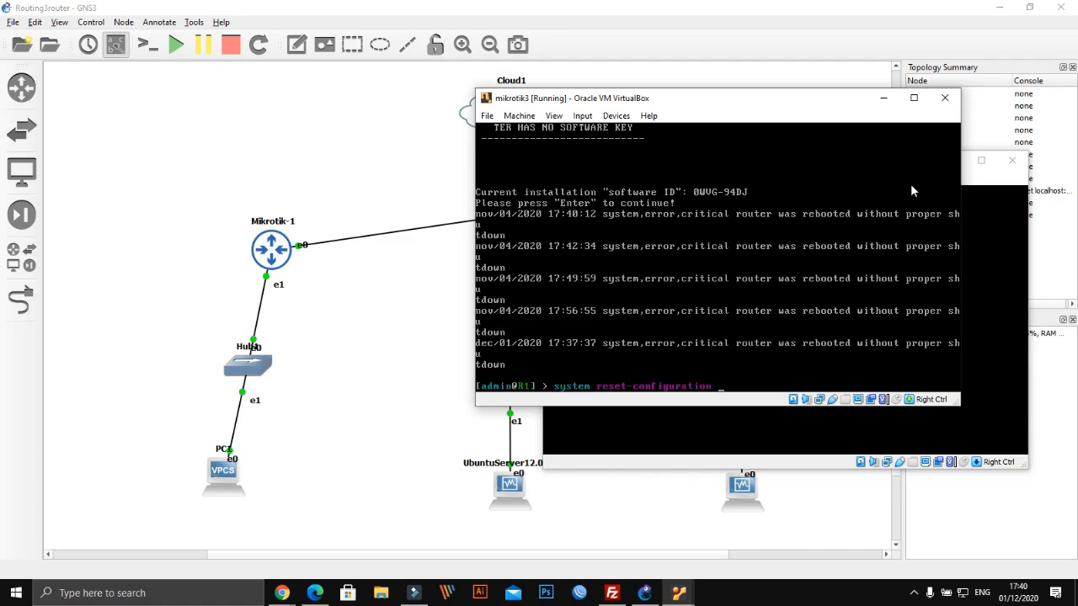
pyautogui.press('Return')
pyautogui.write('y')
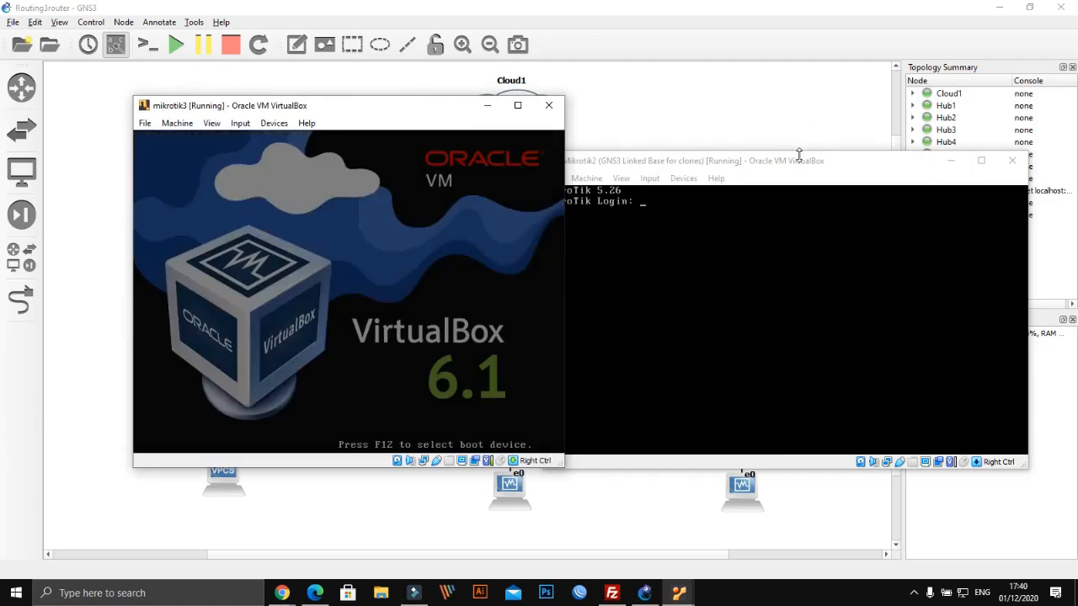
# Log into Mikrotik2 as admin with blank password, remove defaults with r, and print IP addresses
pyautogui.click(799, 158)
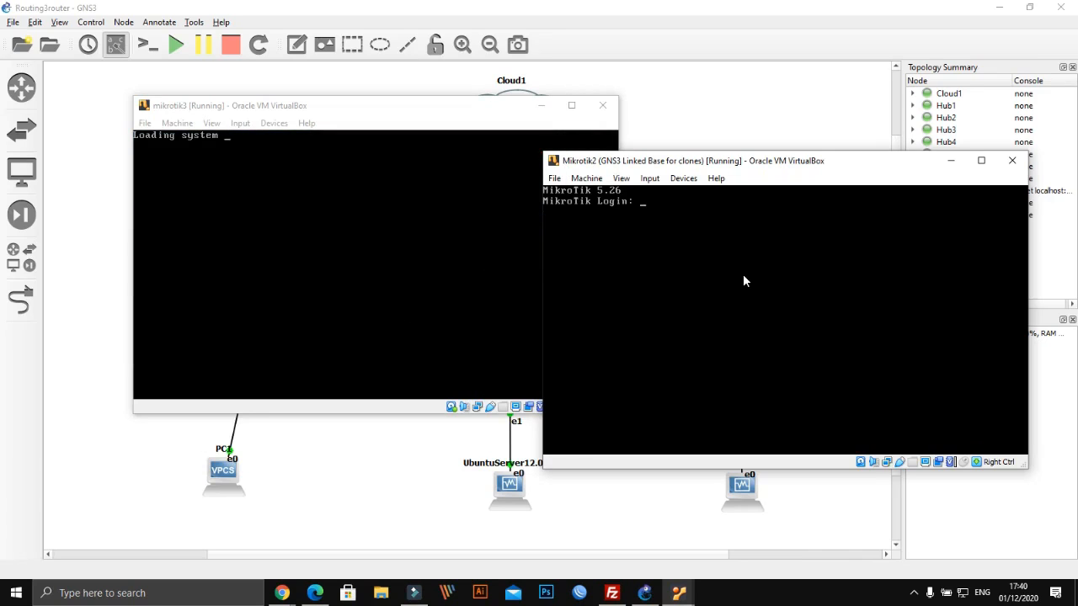
pyautogui.write('admin')
pyautogui.press('Return')
pyautogui.press('Return')
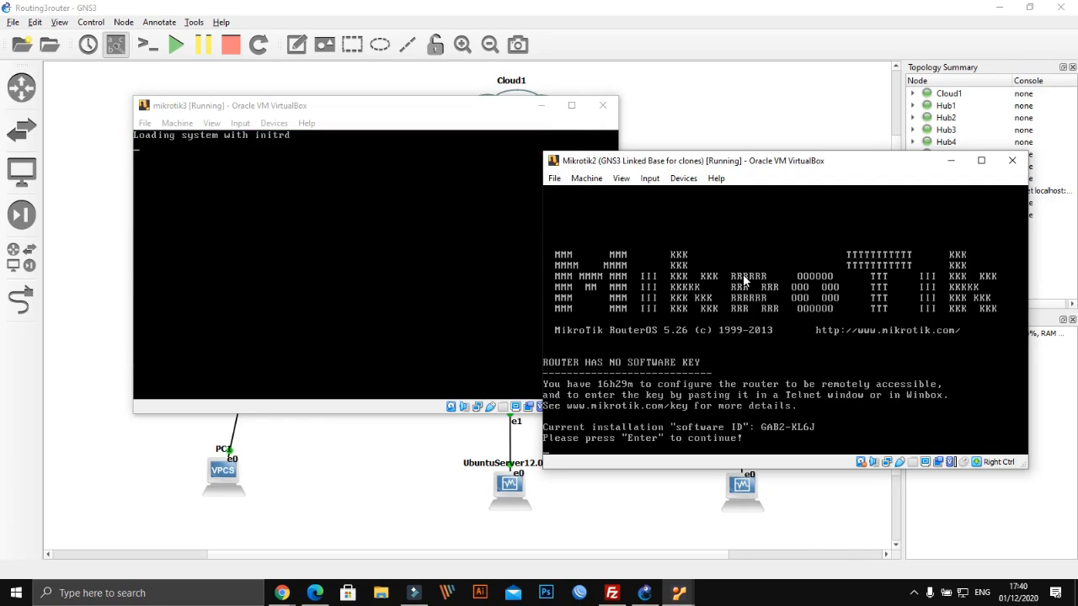
pyautogui.press('Return')
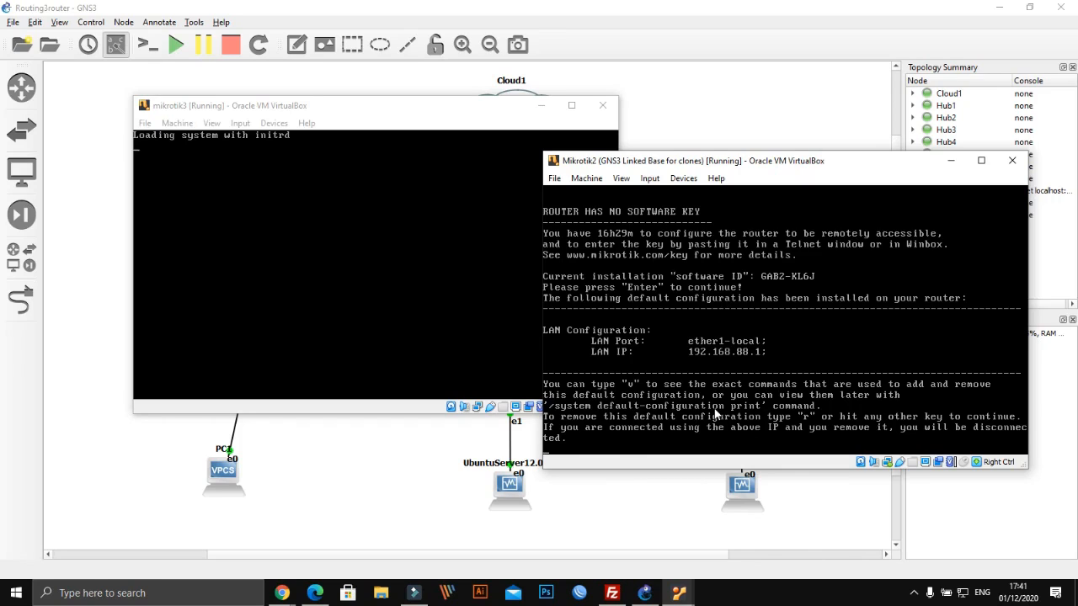
pyautogui.press('r')
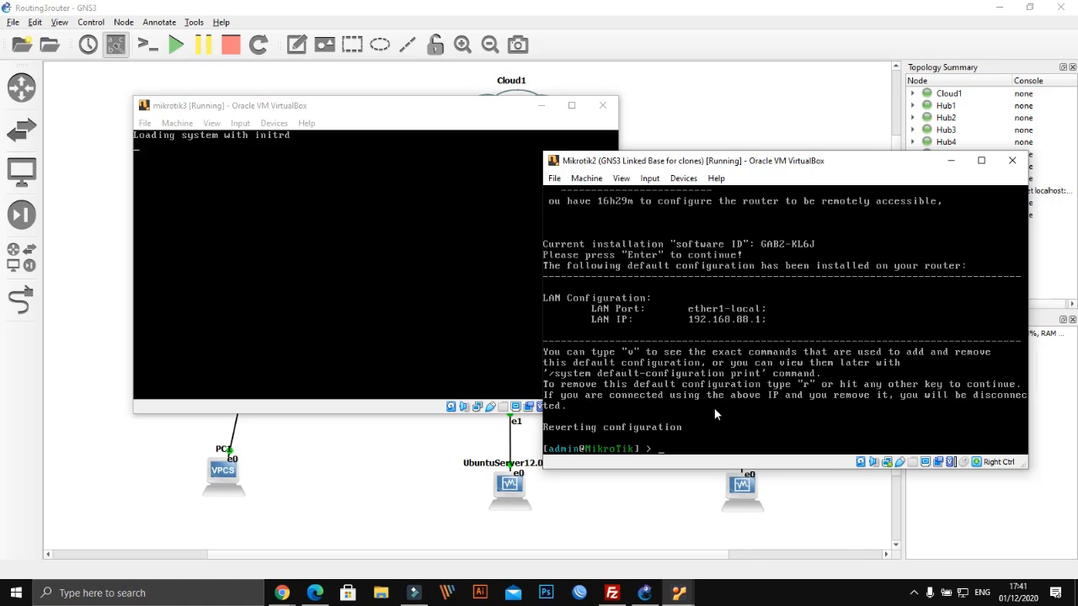
pyautogui.write('ip')
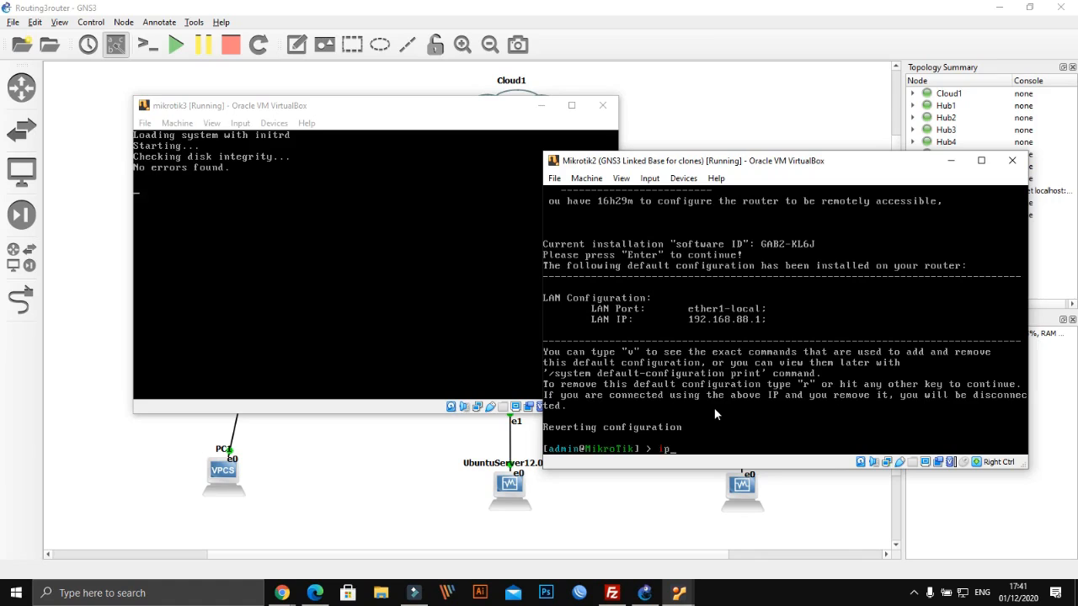
pyautogui.write(' address ')
pyautogui.write('a')
pyautogui.write('rint')
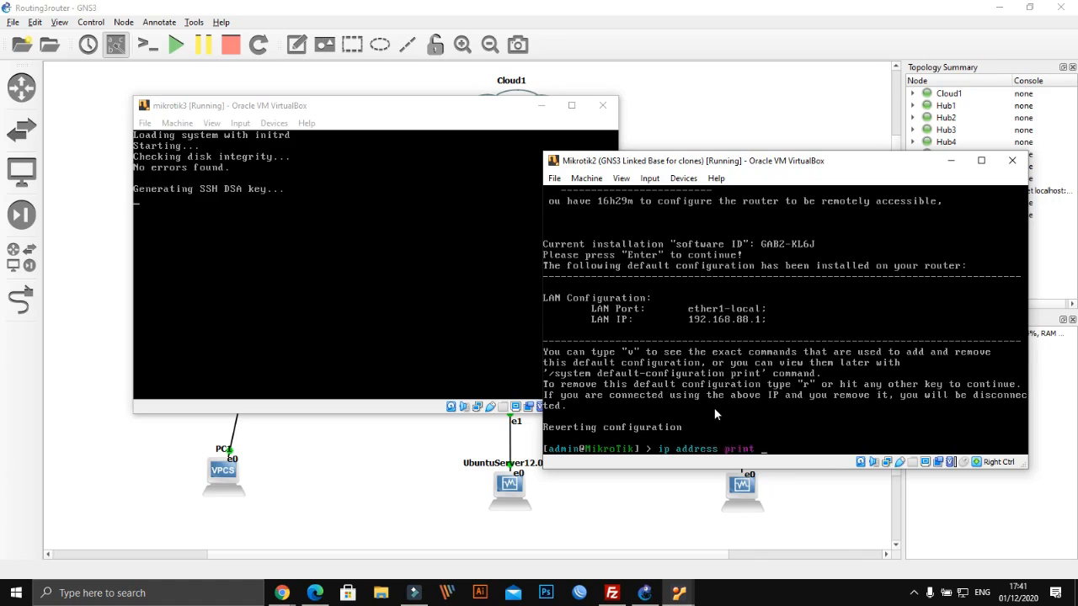
pyautogui.press('Return')
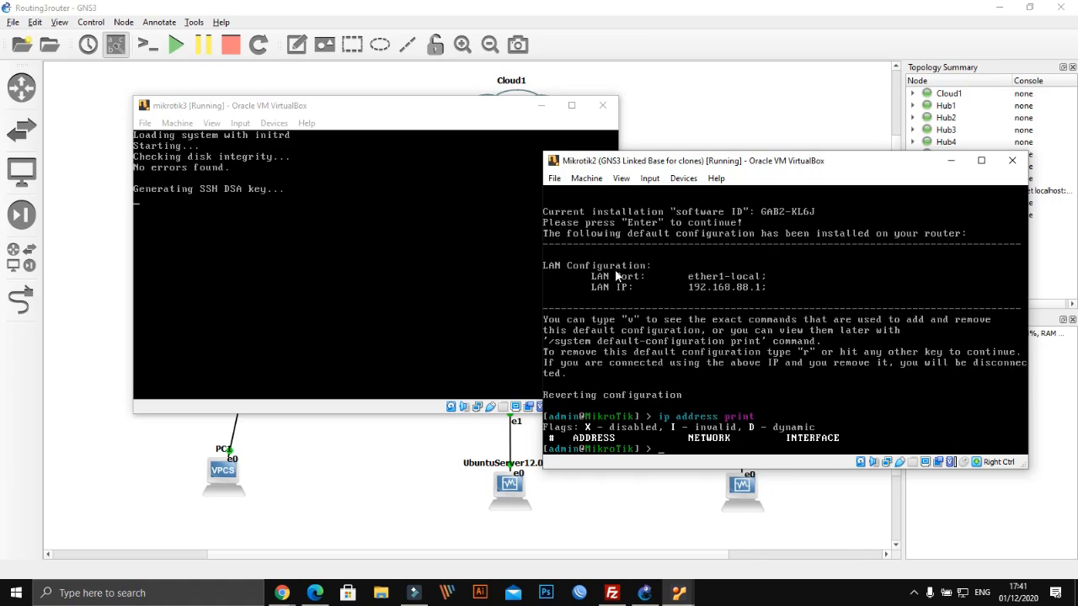
# Move the mikrotik3 console to the bottom-left and Mikrotik2's to the top-right
pyautogui.moveTo(463, 116); pyautogui.dragTo(106, 430)
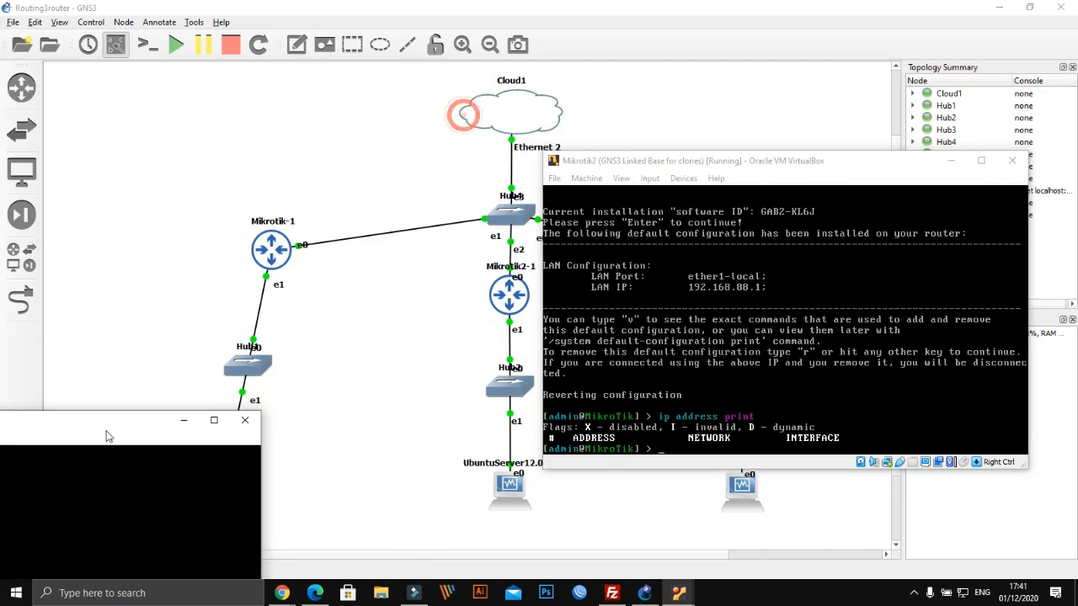
pyautogui.moveTo(657, 161); pyautogui.dragTo(802, 109)
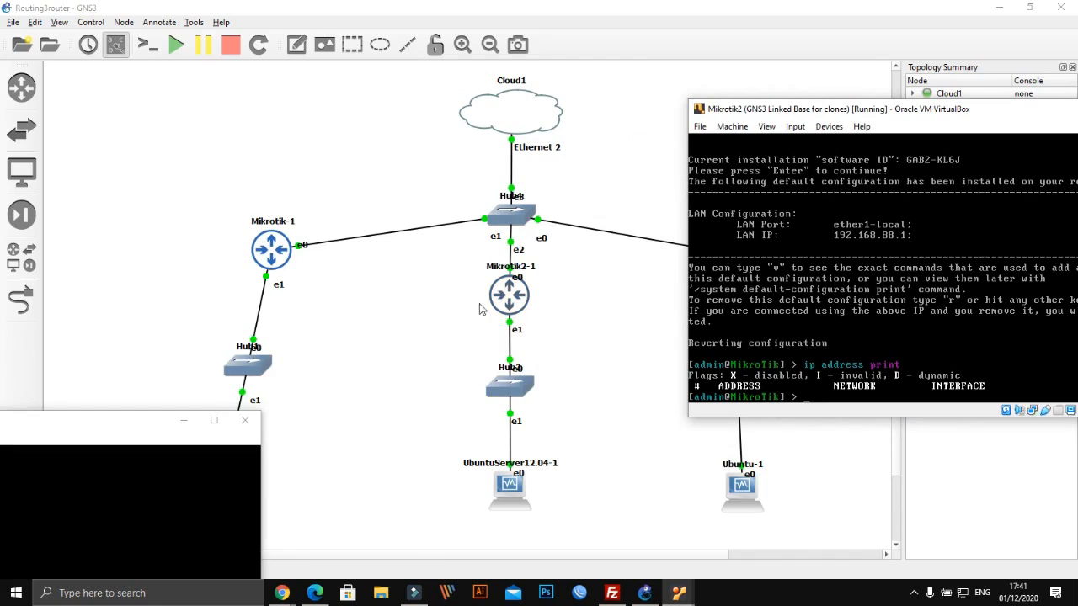
pyautogui.moveTo(787, 110); pyautogui.dragTo(759, 130)
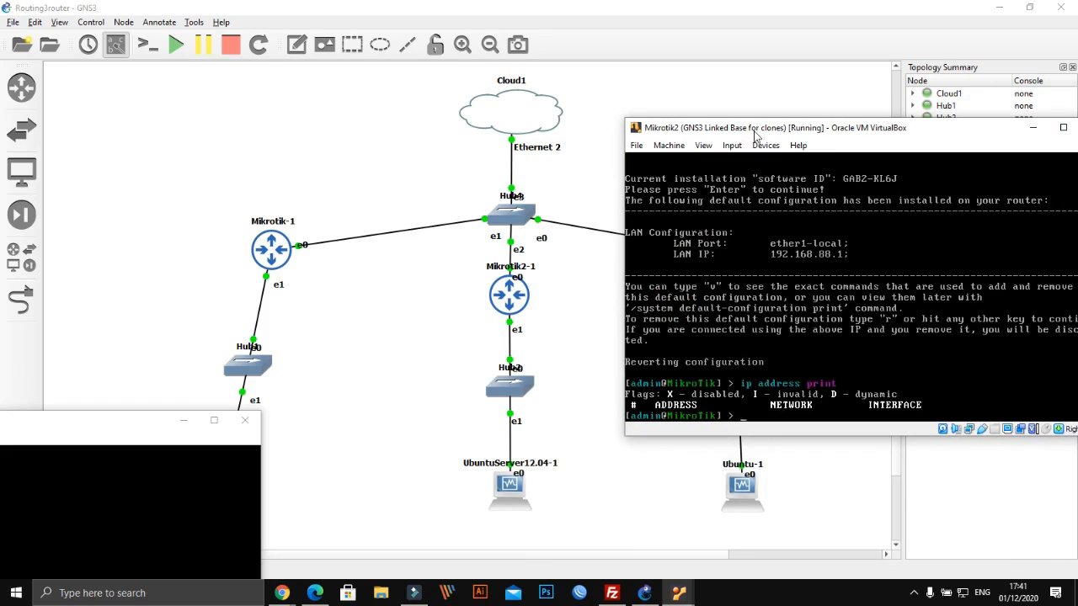
pyautogui.moveTo(743, 127); pyautogui.dragTo(735, 83)
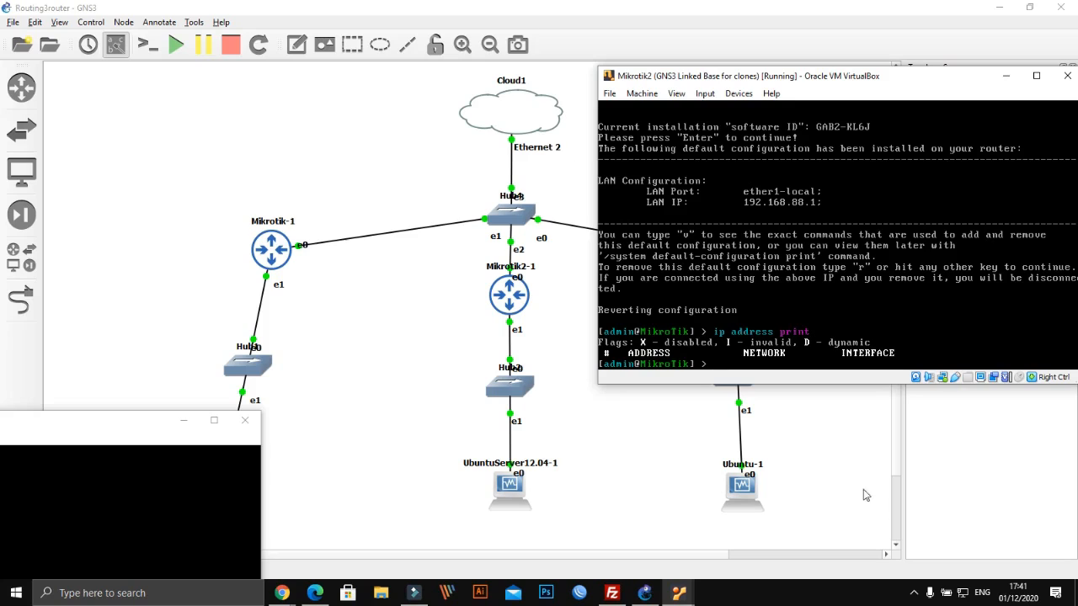
# Review the host's Ethernet 2 details (IPv4 199.199.199.194, gateway 199.199.199.1), then close the dialogs
pyautogui.rightClick(962, 594)
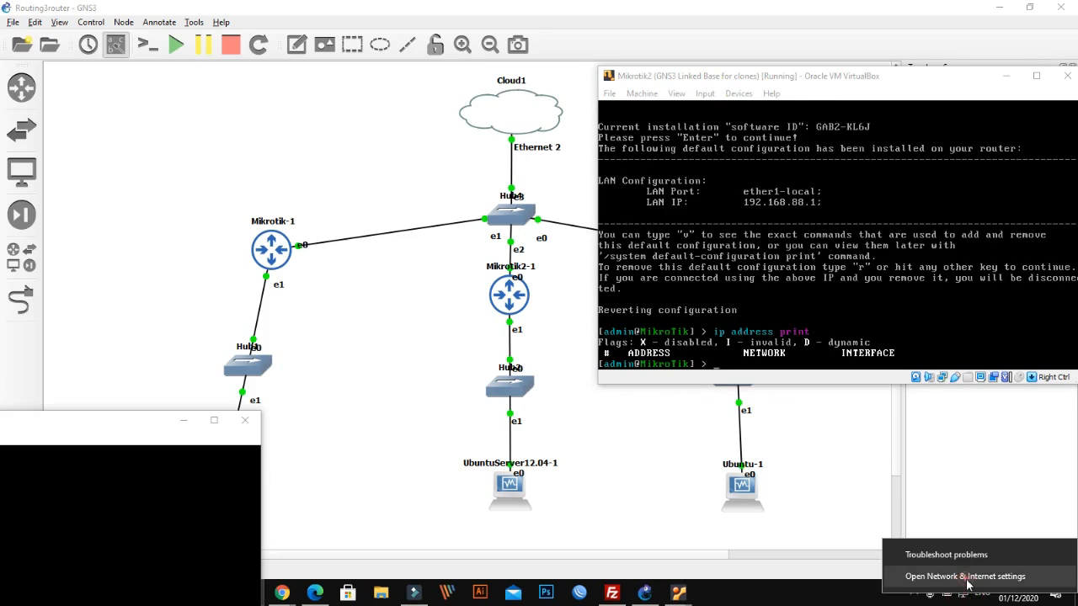
pyautogui.click(965, 576)
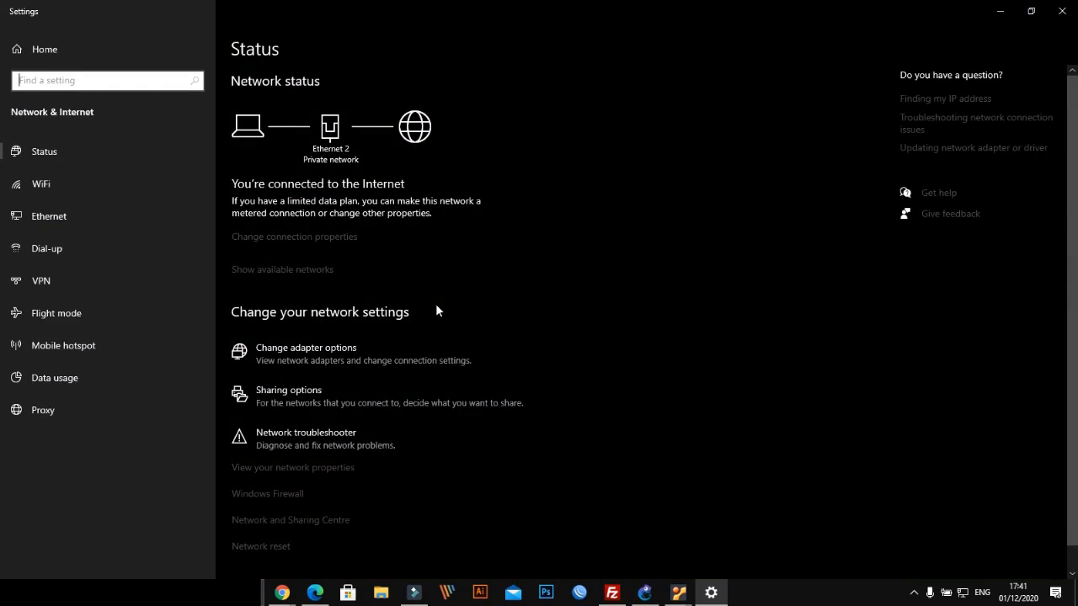
pyautogui.click(66, 217)
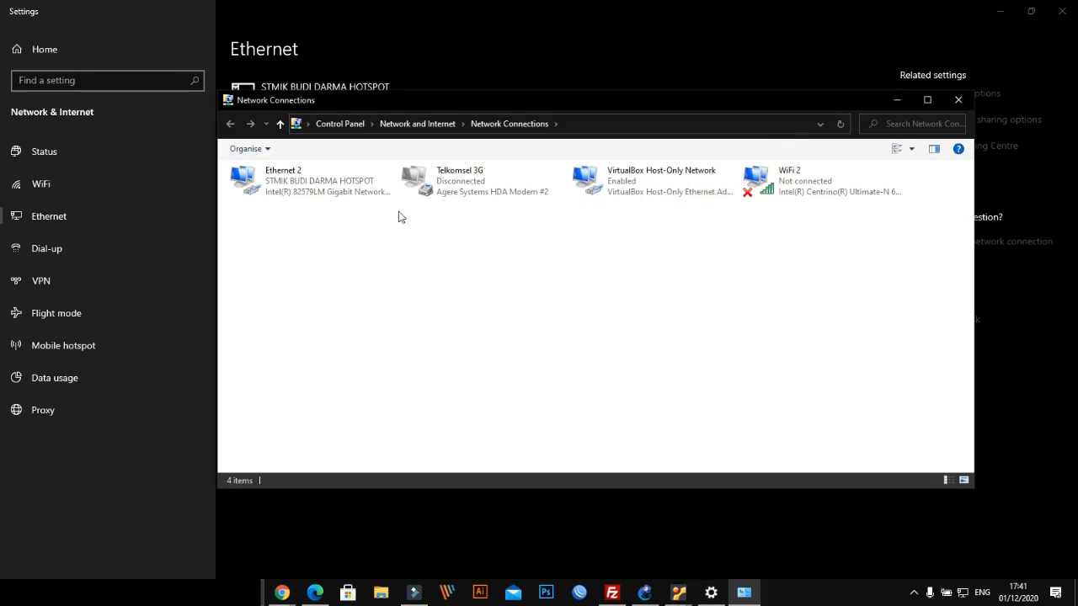
pyautogui.doubleClick(308, 191)
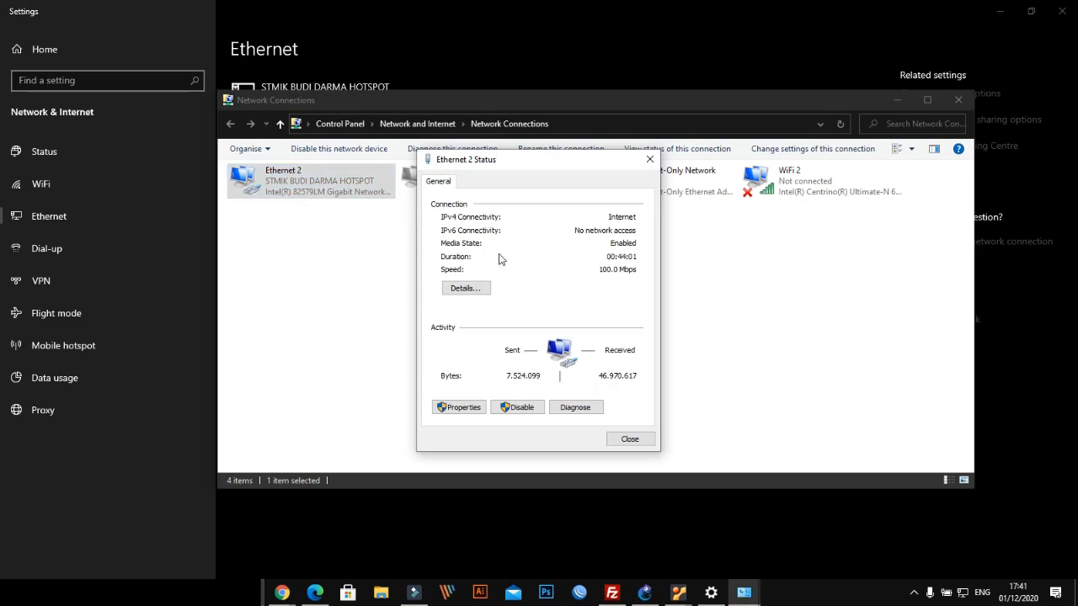
pyautogui.click(456, 289)
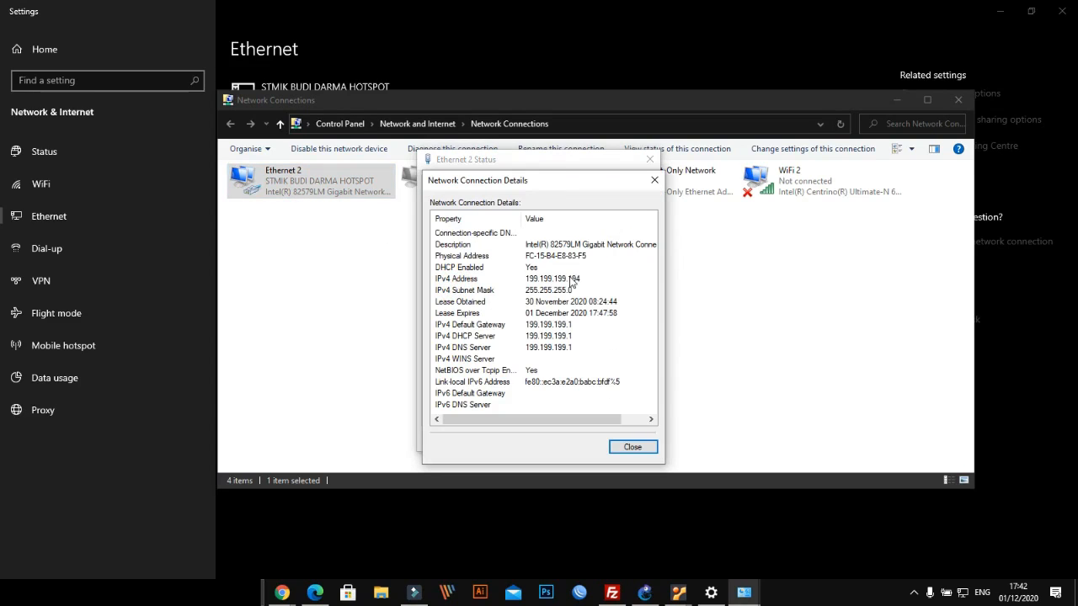
pyautogui.click(646, 175)
pyautogui.click(649, 160)
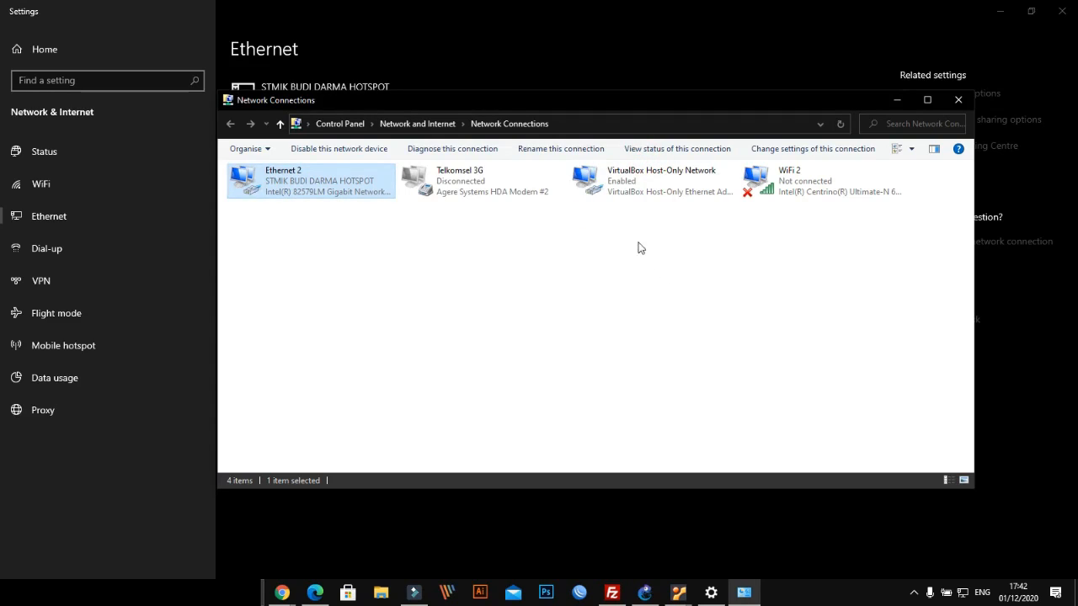
pyautogui.click(957, 101)
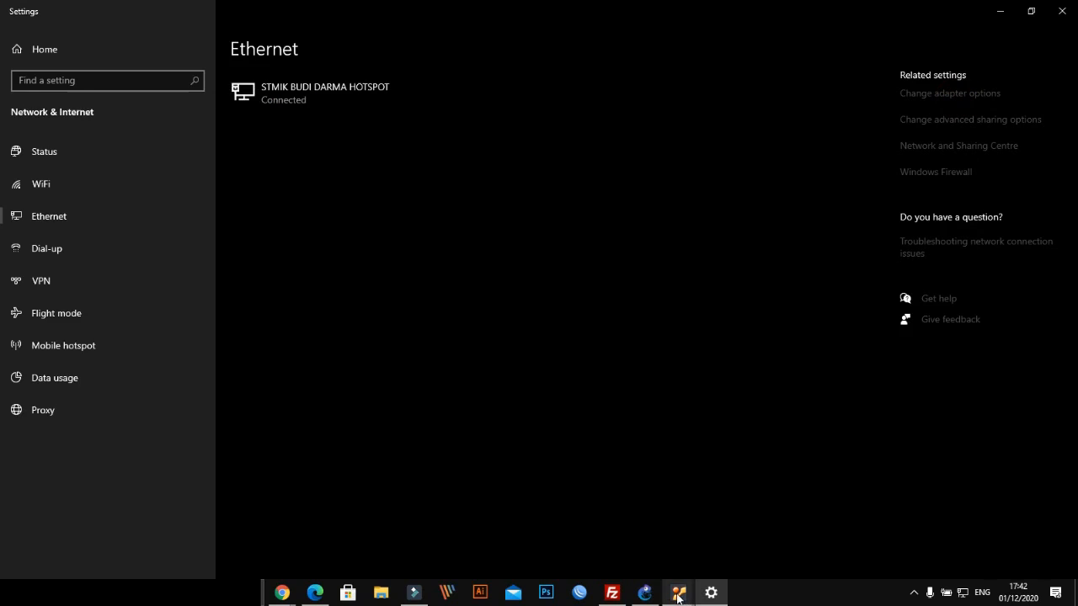
# Go back to Mikrotik2's console and start typing the 'ip dhcp-client' command
pyautogui.moveTo(678, 598)
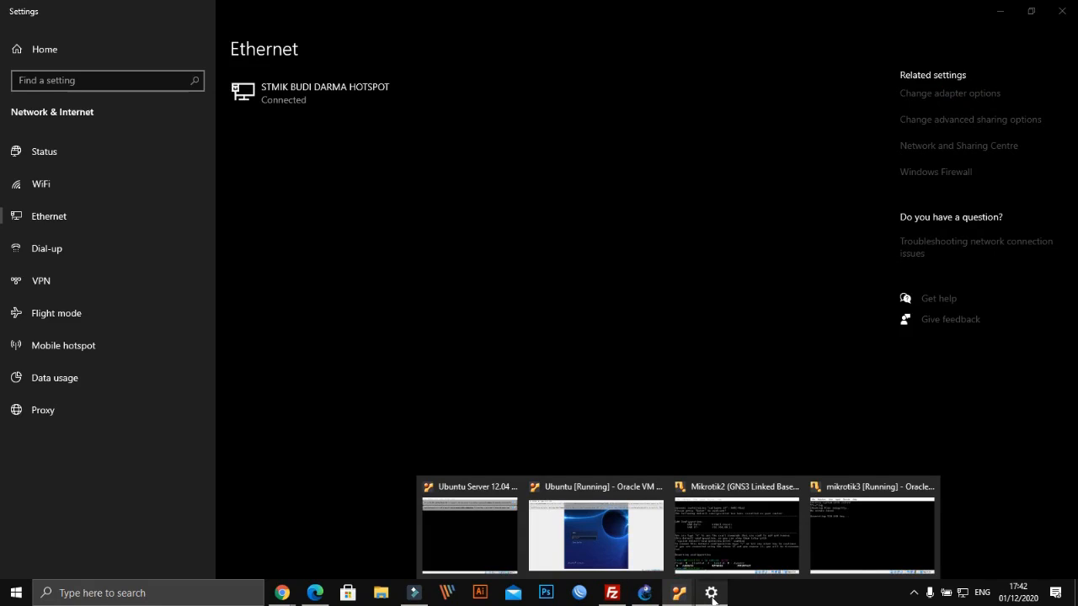
pyautogui.click(711, 595)
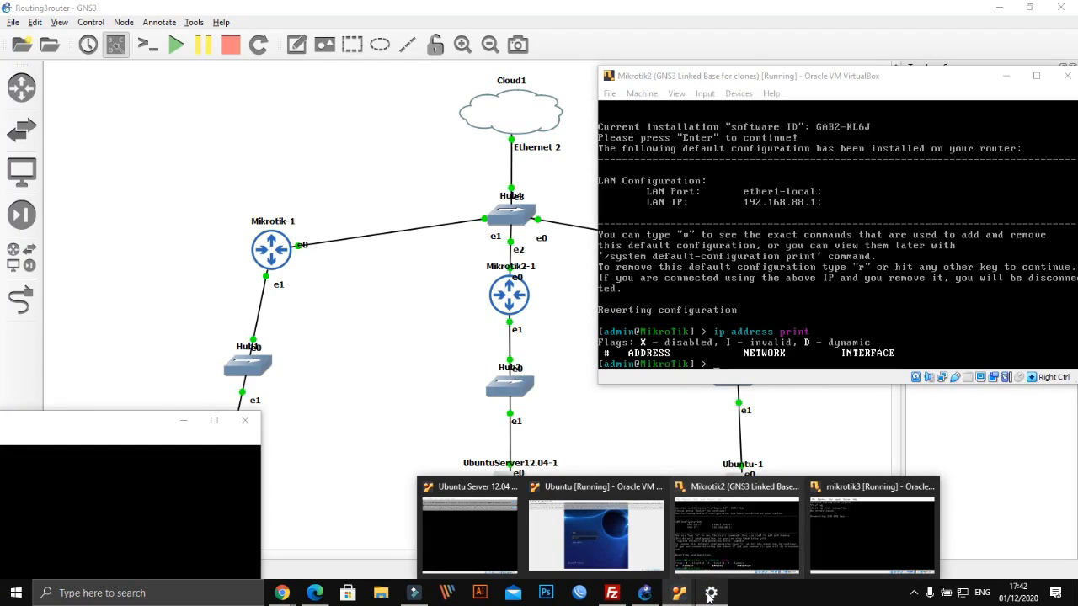
pyautogui.click(710, 77)
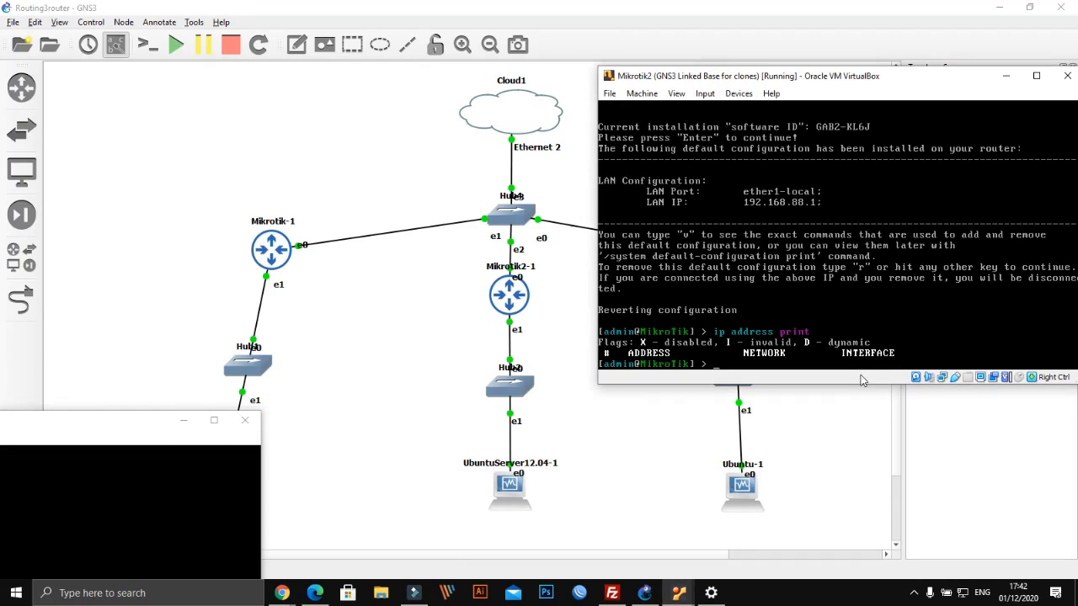
pyautogui.write('ip')
pyautogui.write(' dhcp-')
pyautogui.write('client ')
pyautogui.write('i')
pyautogui.write('rint')
pyautogui.press('BackSpace')
pyautogui.press('BackSpace')
pyautogui.press('BackSpace')
pyautogui.write('inte')
pyautogui.press('BackSpace')
pyautogui.press('BackSpace')
pyautogui.press('BackSpace')
pyautogui.write('r')
pyautogui.press('BackSpace')
pyautogui.write('eth')
# Build 'ip dhcp-client add interface=' using Tab to list subcommands and parameters
pyautogui.press('Tab')
pyautogui.press('Tab')
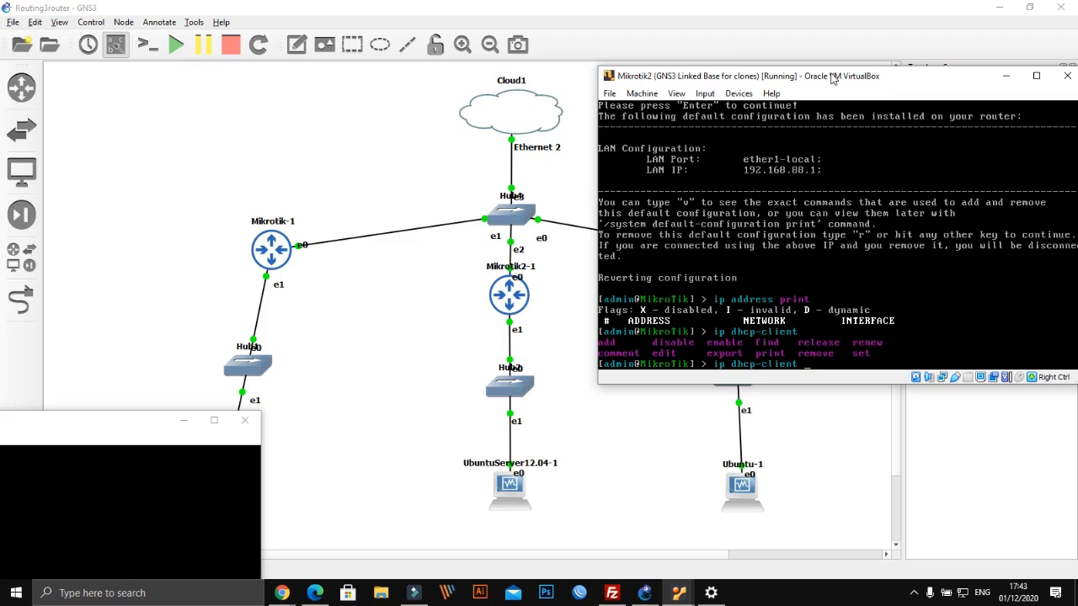
pyautogui.write('add')
pyautogui.press('Tab')
pyautogui.press('Tab')
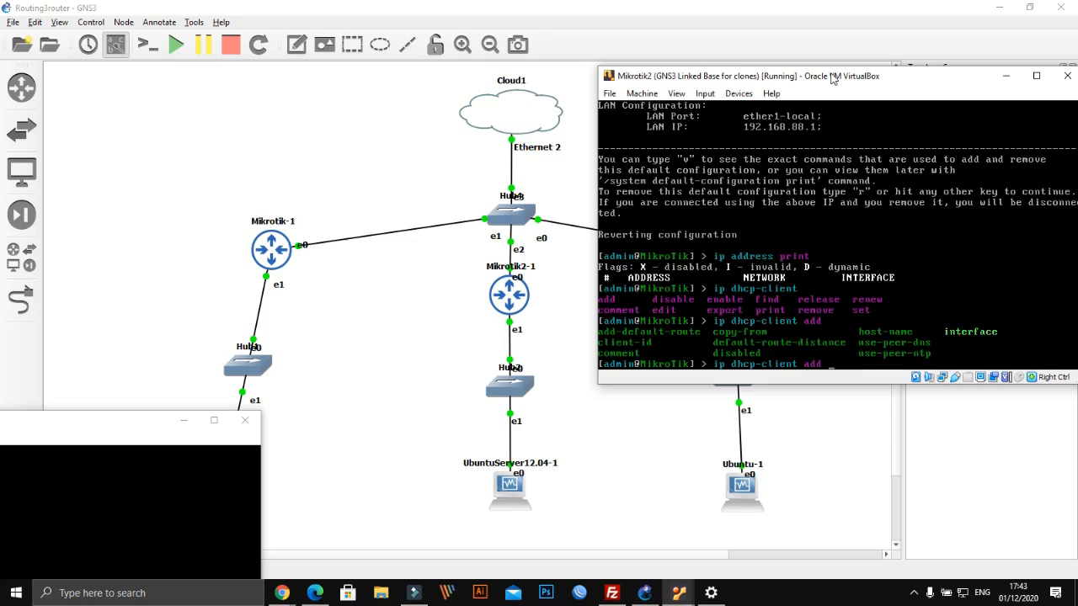
pyautogui.write('in')
pyautogui.press('Tab')
pyautogui.moveTo(517, 299)
pyautogui.mouseDown()
pyautogui.moveTo(354, 311)
pyautogui.moveTo(528, 299)
pyautogui.mouseUp()
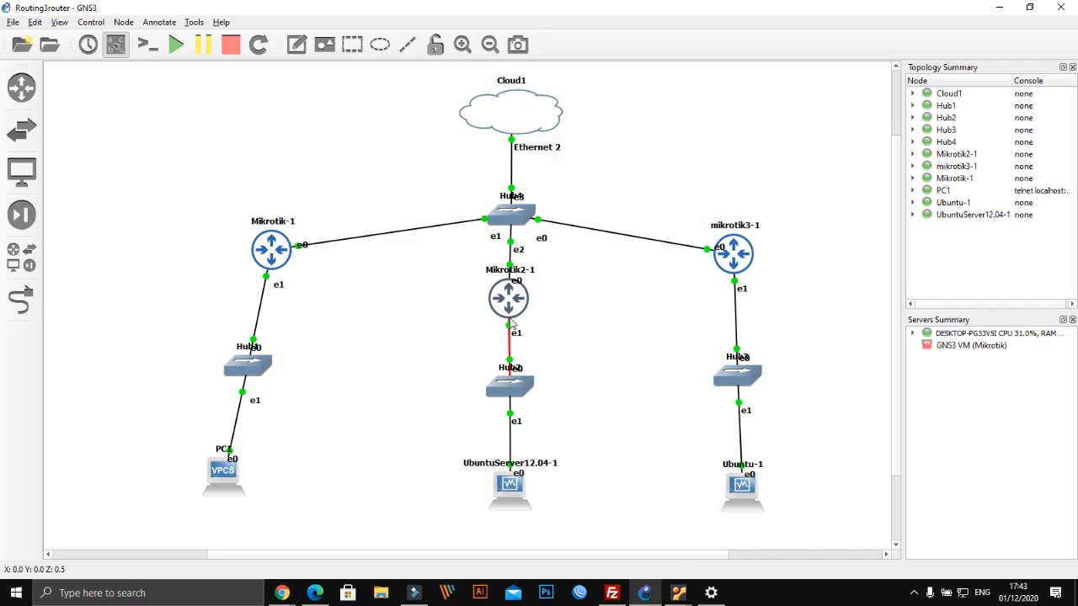
# Add an enabled DHCP client on ether1 and confirm it is bound to 199.199.199.183/24
pyautogui.click(679, 593)
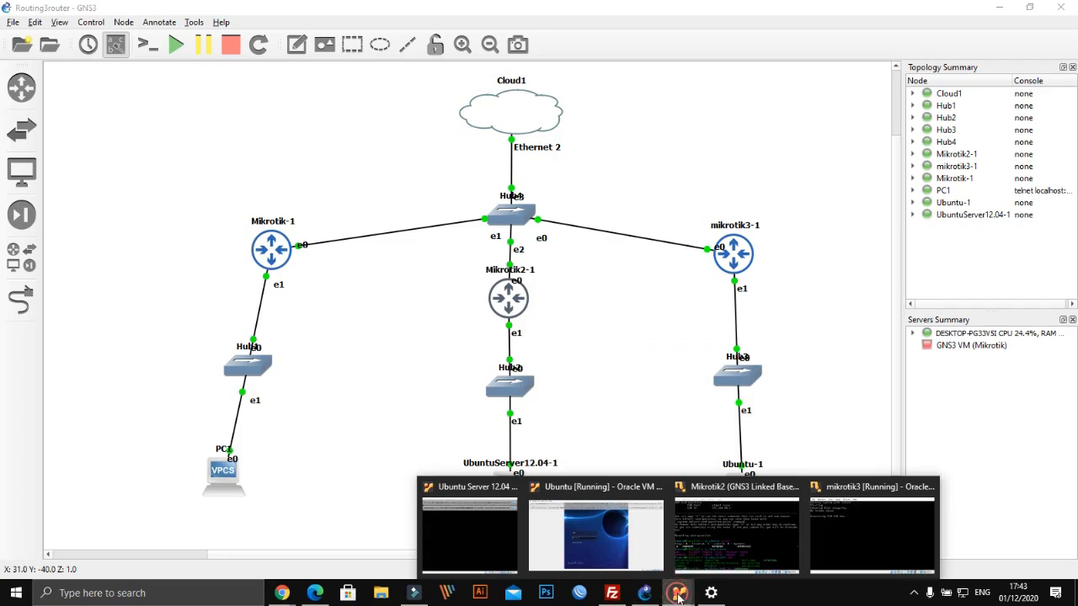
pyautogui.click(721, 531)
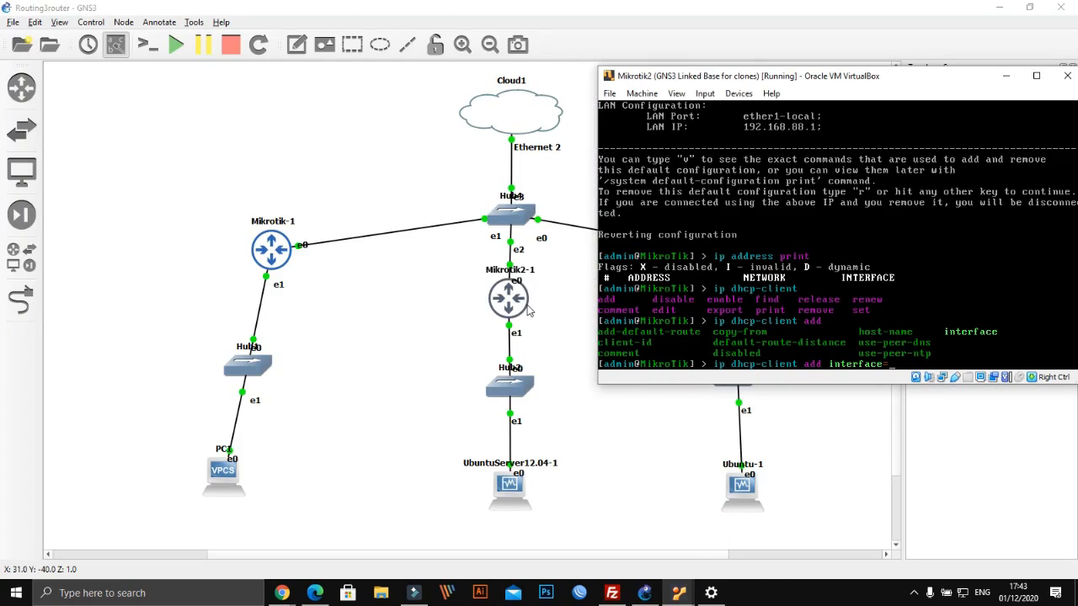
pyautogui.write('ether1 disabled=no')
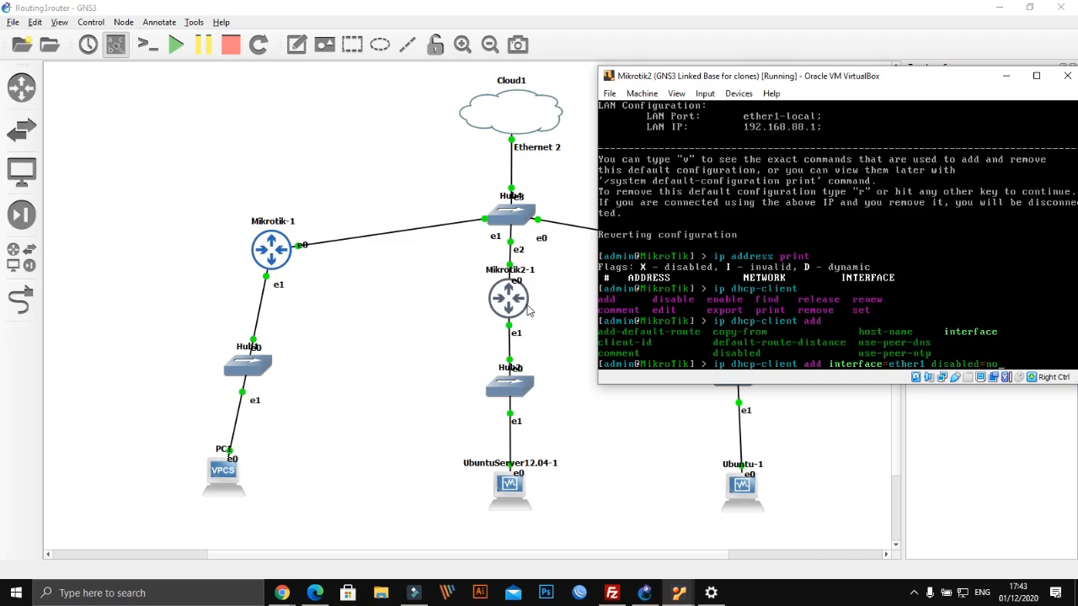
pyautogui.moveTo(839, 84); pyautogui.dragTo(795, 52)
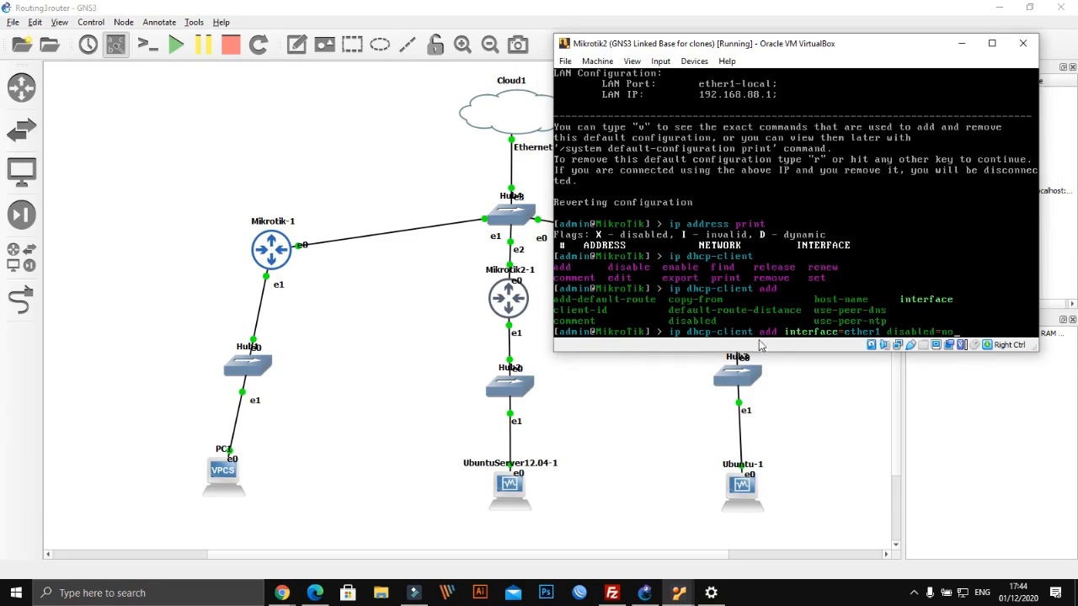
pyautogui.press('Return')
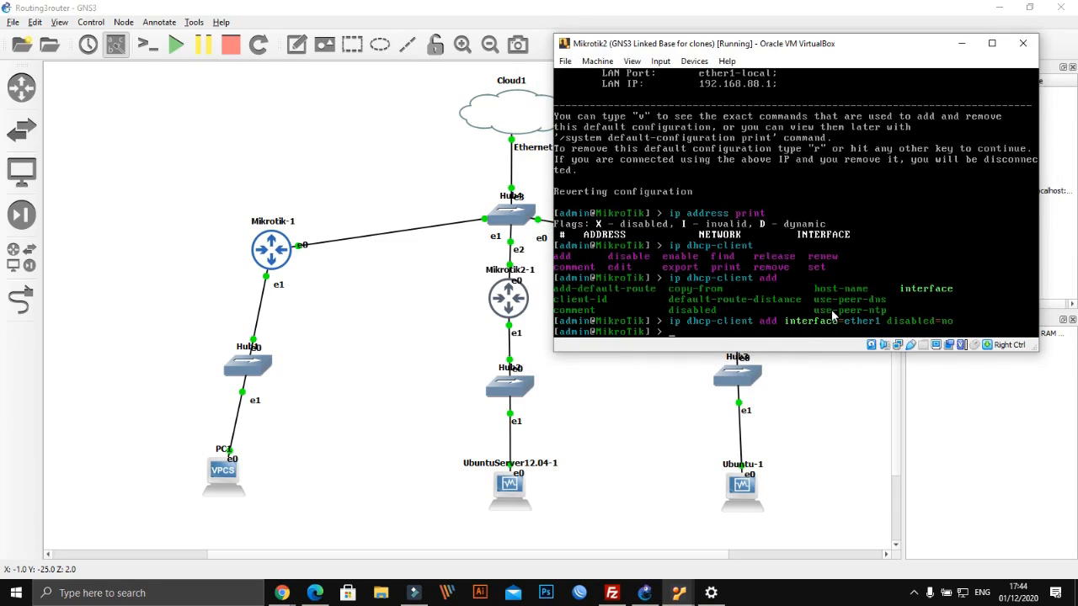
pyautogui.write('ip dhcp-client print')
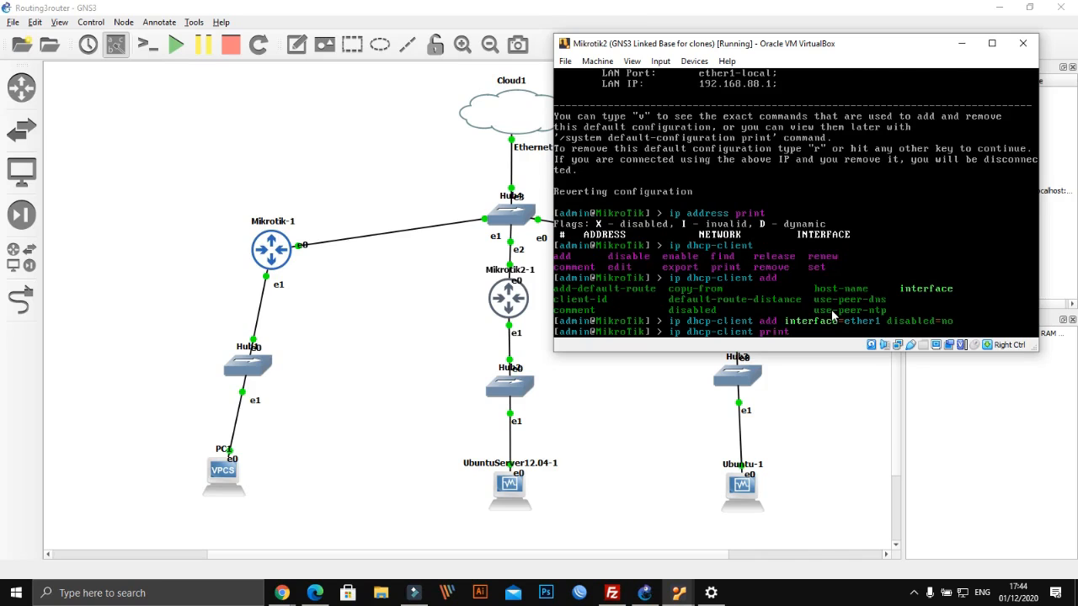
pyautogui.press('Return')
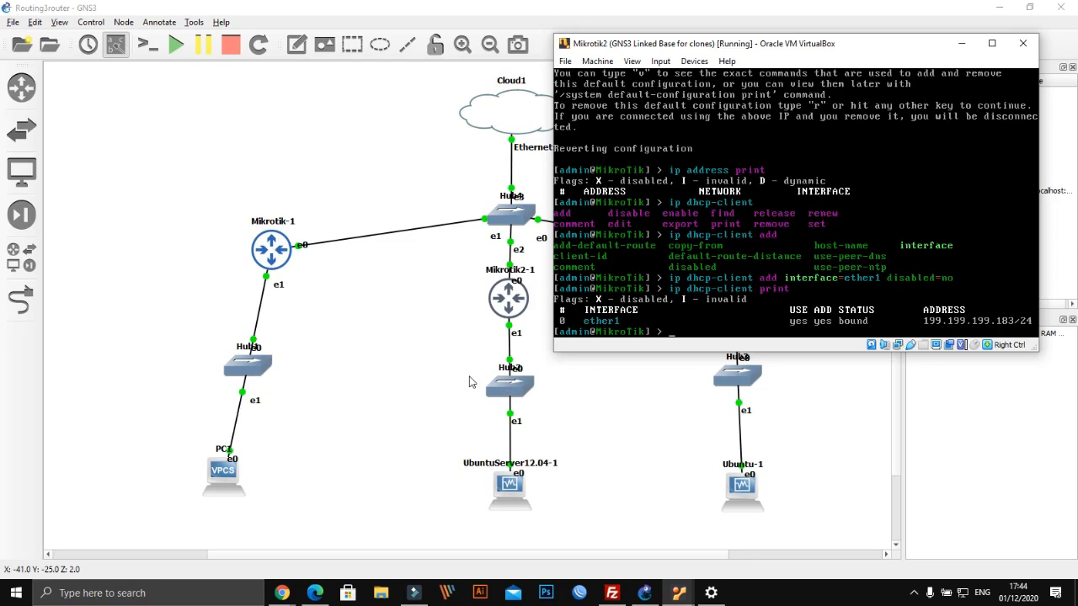
# Run 'ip address print' to see dynamic 199.199.199.183/24 on ether1, then close Windows Settings
pyautogui.write('ip address print')
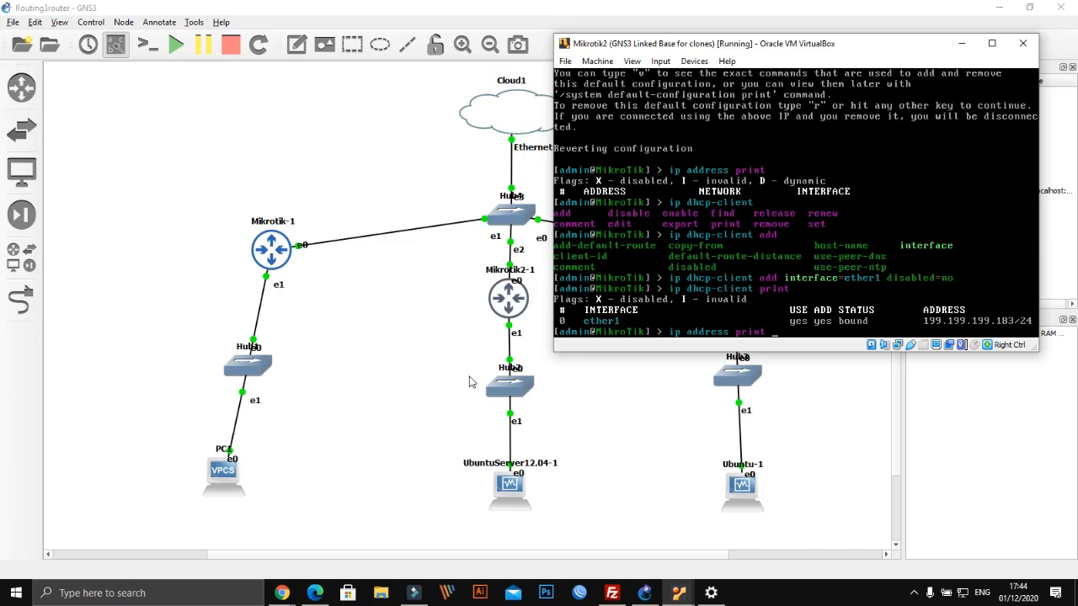
pyautogui.press('Return')
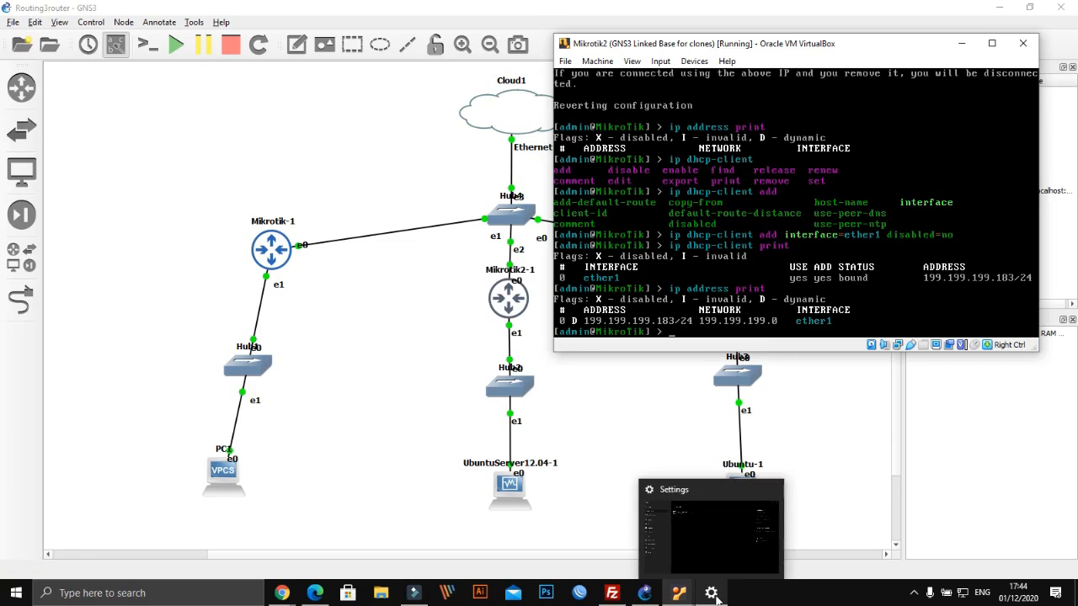
pyautogui.click(716, 592)
pyautogui.click(1062, 11)
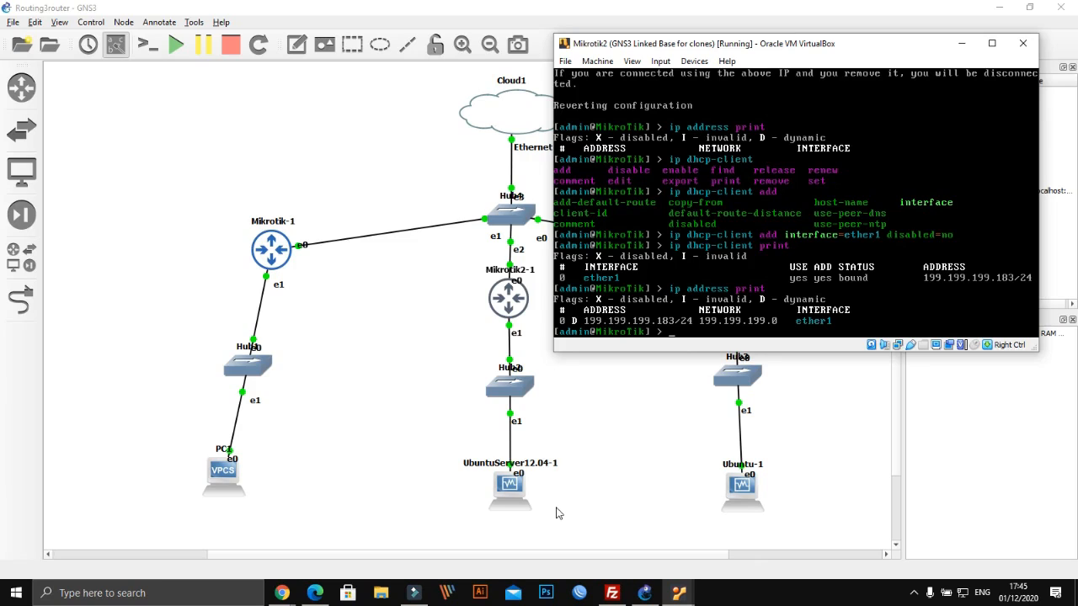
# Start an 'ip address add' command with address 200.200.200.1/24
pyautogui.write('ip address add address=')
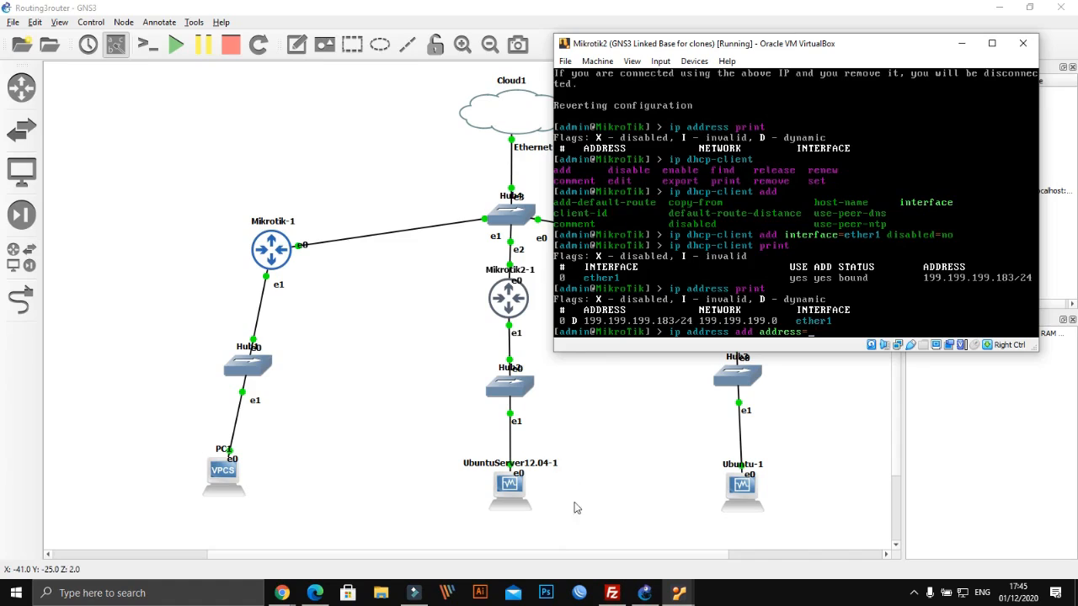
pyautogui.write('10.10')
pyautogui.press('BackSpace')
pyautogui.press('BackSpace')
pyautogui.press('BackSpace')
pyautogui.press('BackSpace')
pyautogui.press('BackSpace')
pyautogui.write('200.200')
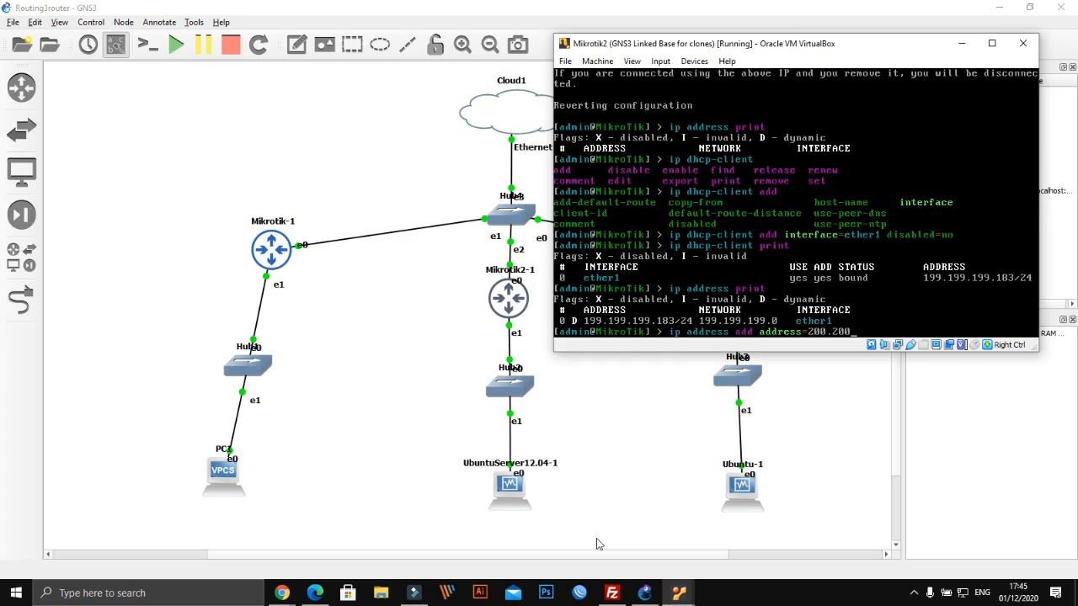
pyautogui.write('.200.')
pyautogui.press('BackSpace')
pyautogui.press('BackSpace')
pyautogui.press('BackSpace')
pyautogui.press('BackSpace')
pyautogui.write('.200.1/24')
pyautogui.moveTo(775, 44); pyautogui.dragTo(553, 15)
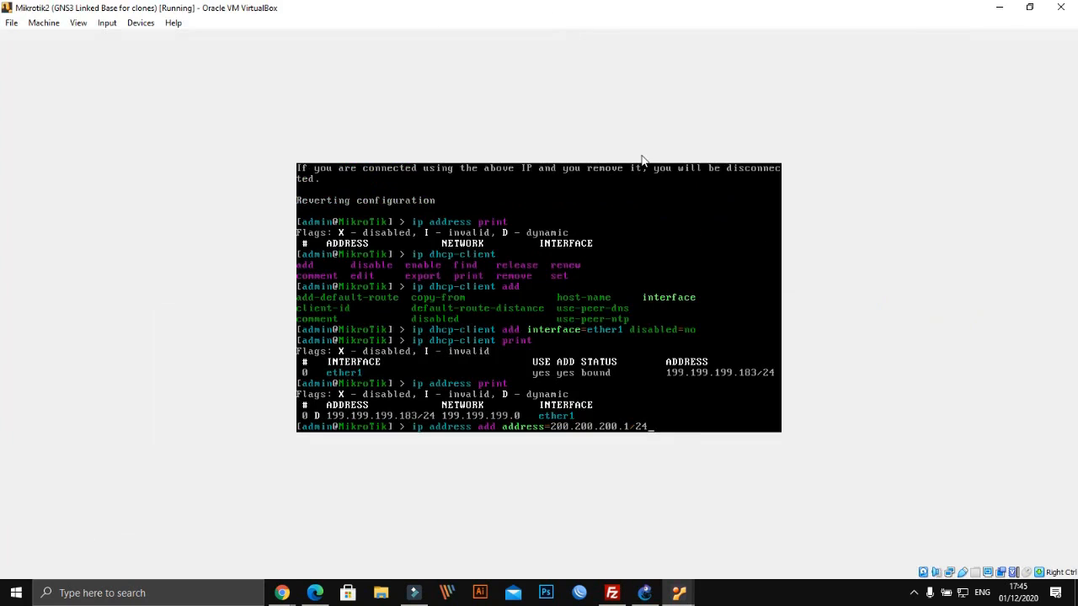
pyautogui.click(1029, 8)
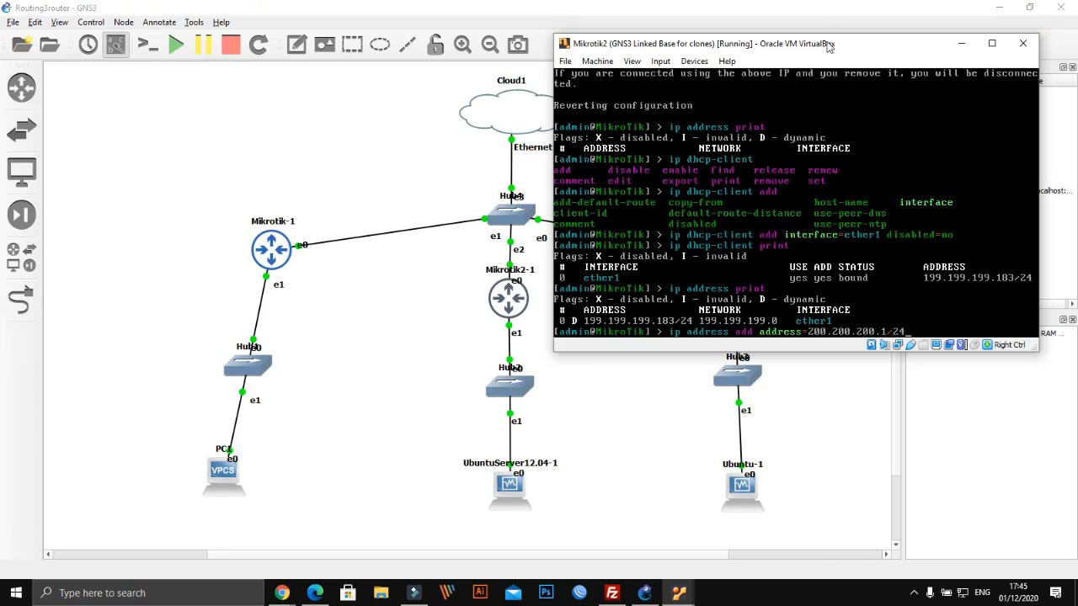
pyautogui.moveTo(828, 46); pyautogui.dragTo(845, 40)
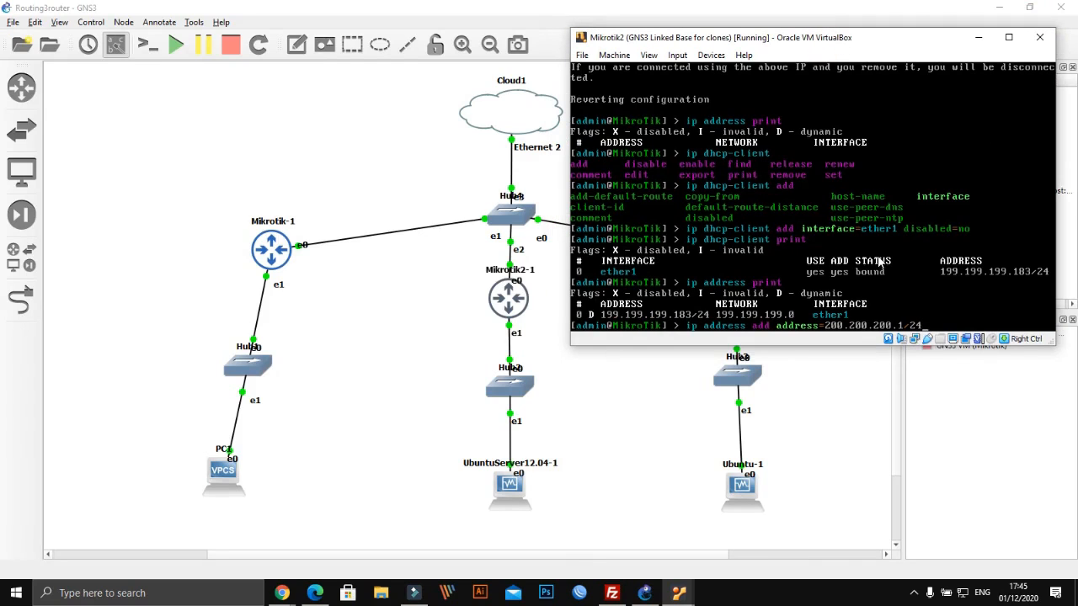
# Finish it with interface=ether2, apply, and list addresses to confirm the new entry
pyautogui.write('ad')
pyautogui.press('Tab')
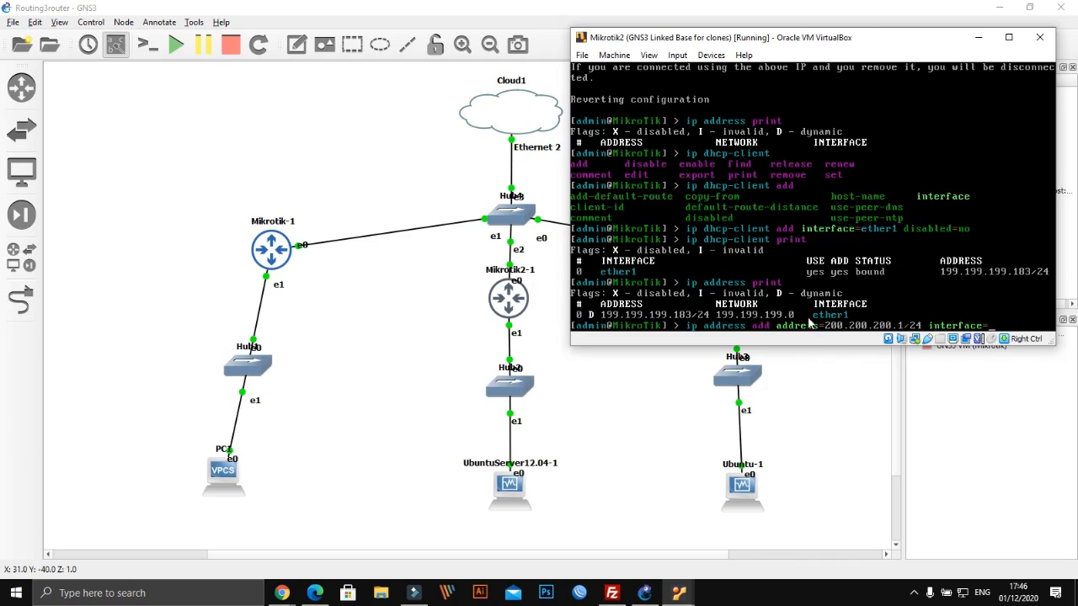
pyautogui.write('ether2')
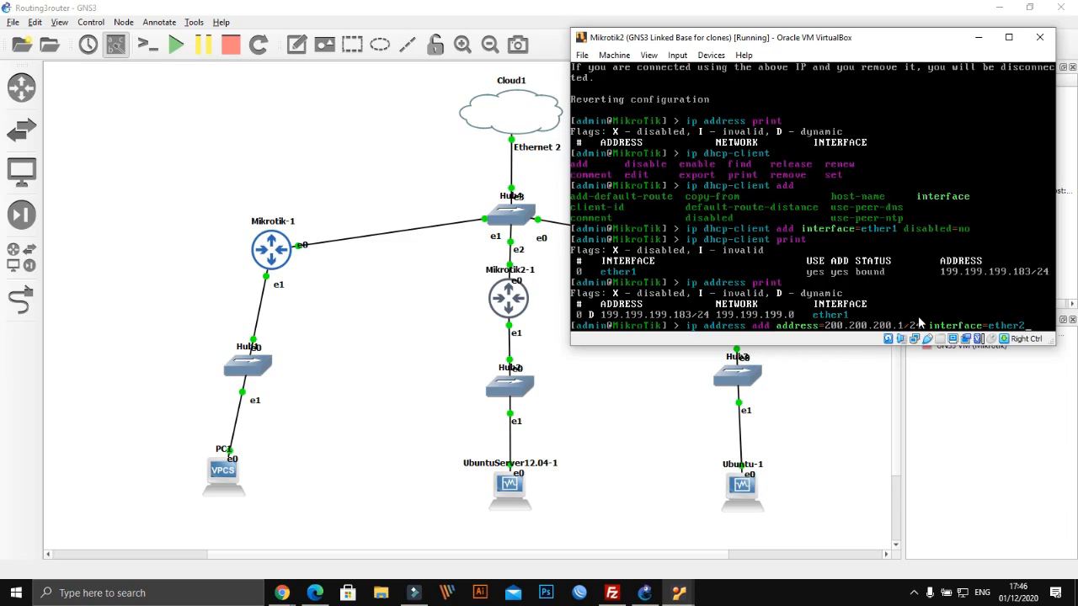
pyautogui.press('Return')
pyautogui.write('ip')
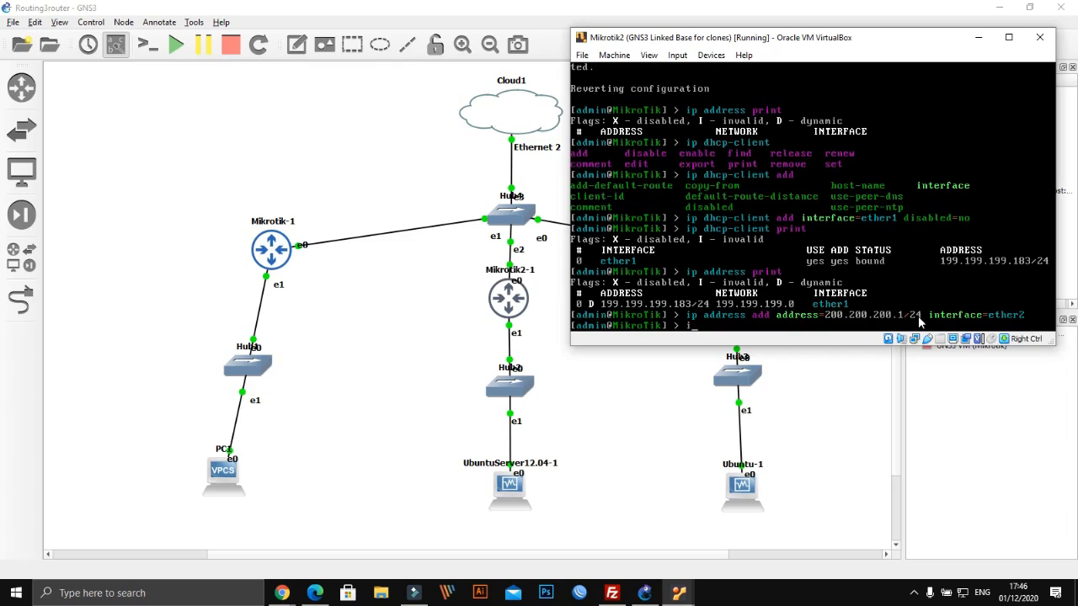
pyautogui.write(' address print')
pyautogui.press('Return')
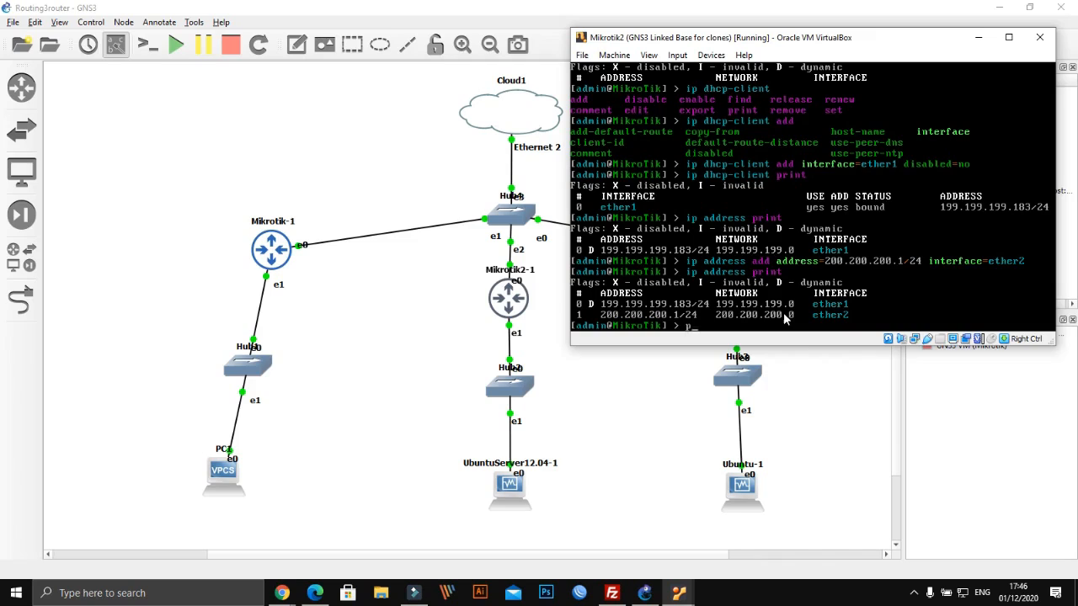
# Ping 200.200.200.1 from Mikrotik2 and stop after four replies with 0% loss
pyautogui.write('ping 200.200.200.1')
pyautogui.press('Return')
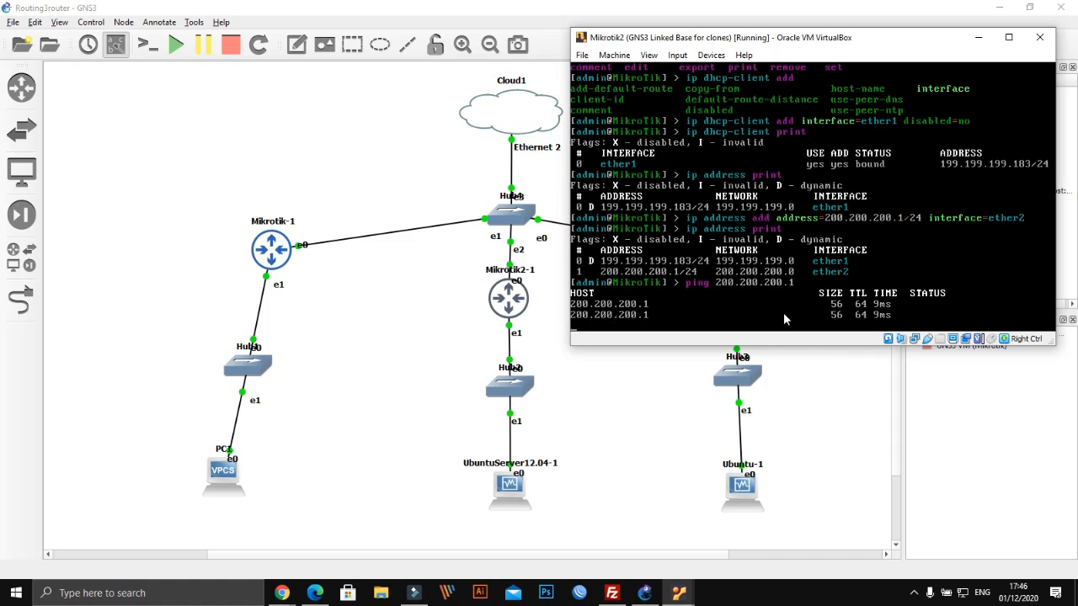
pyautogui.hotkey('ctrl', 'c')
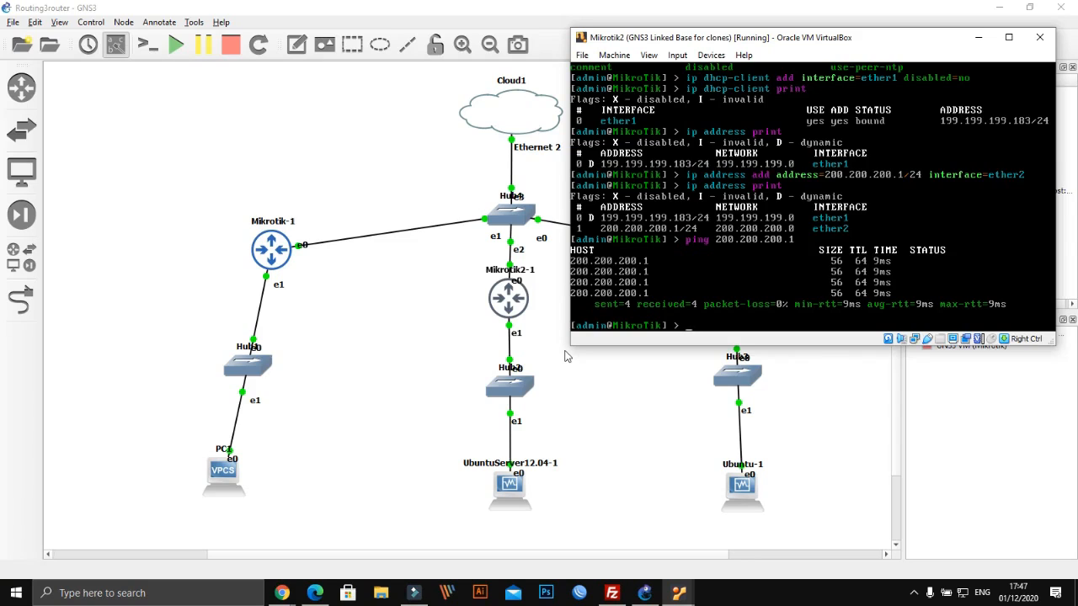
# Set DNS servers to 8.8.8.8 and 8.8.4.4 with allow-remote-requests=yes
pyautogui.write('ip ')
pyautogui.write('dh')
pyautogui.press('BackSpace')
pyautogui.press('BackSpace')
pyautogui.press('BackSpace')
pyautogui.press('BackSpace')
pyautogui.press('BackSpace')
pyautogui.write('ip dns set servers=8.8.8.8')
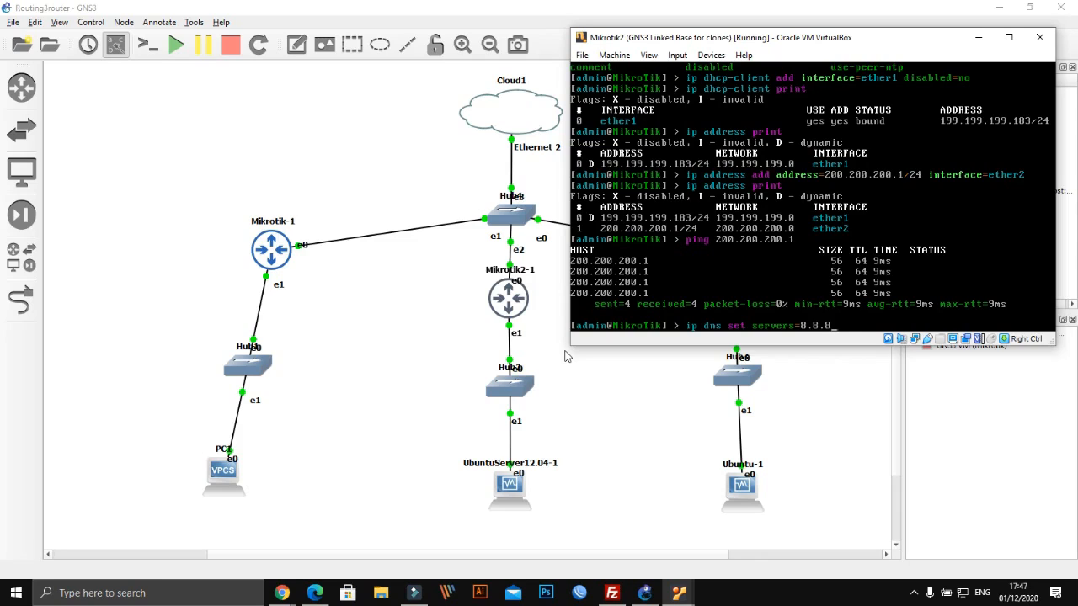
pyautogui.write(',8.8.4.4 a')
pyautogui.press('Tab')
pyautogui.write('ye')
pyautogui.write('s')
pyautogui.press('Return')
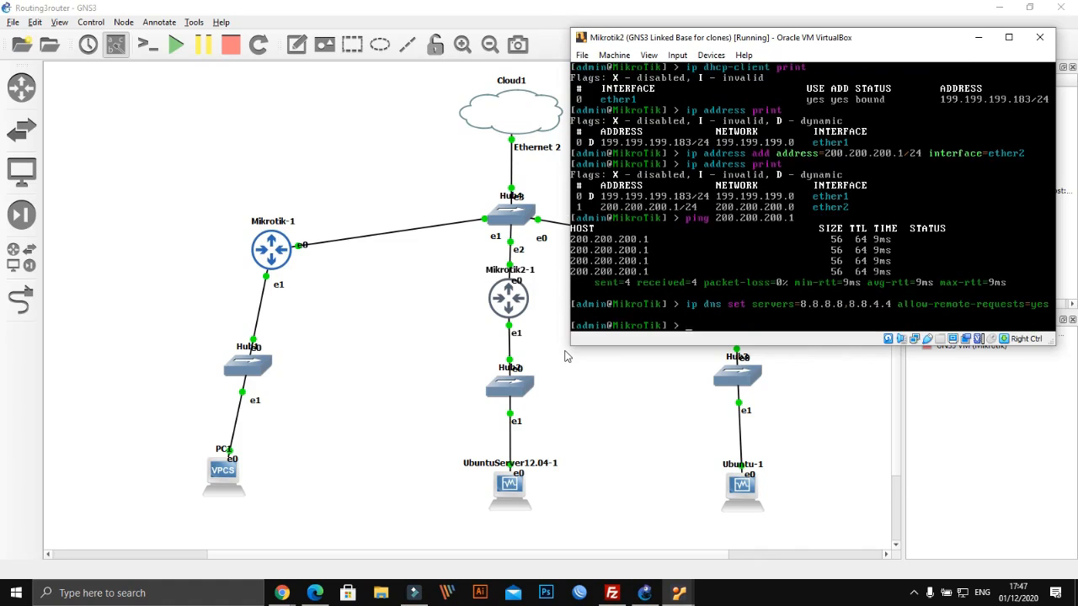
pyautogui.write('ip dhcp-server network ')
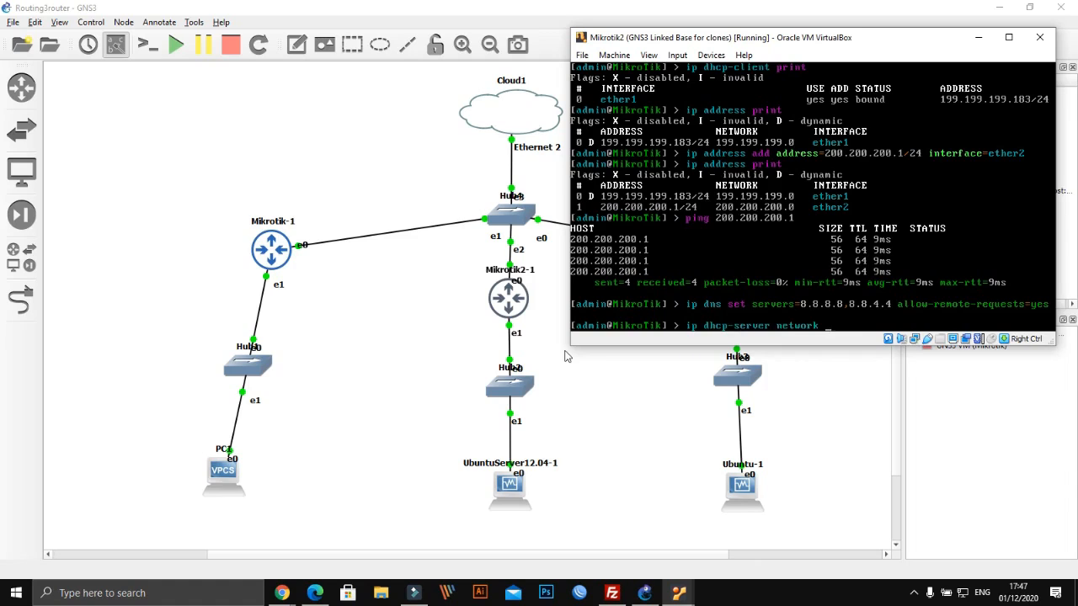
pyautogui.write('add address=')
# Add DHCP network 200.200.200.0/24 with gateway and DNS 200.200.200.1, correcting the rejected gateway
pyautogui.write('200.200.200')
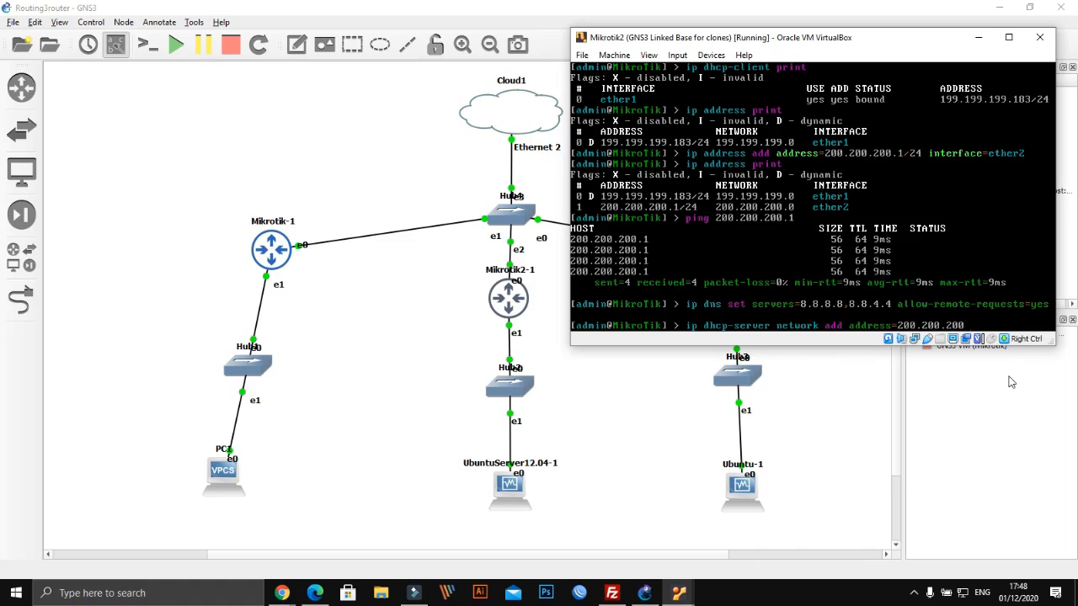
pyautogui.write('.0/24')
pyautogui.write('gateway=2')
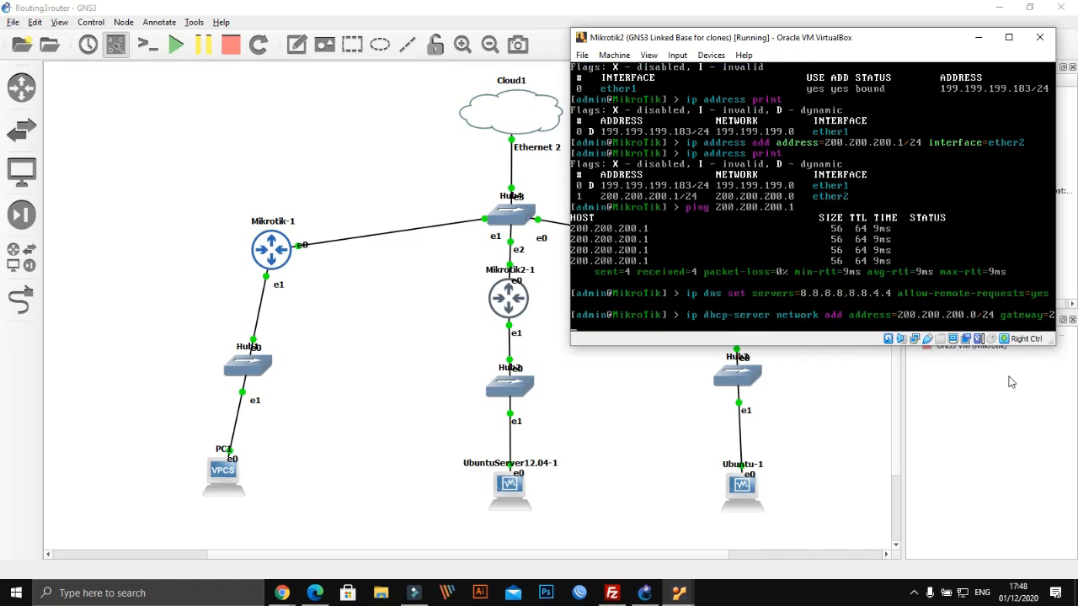
pyautogui.write('00')
pyautogui.write('.200.200')
pyautogui.write('. dns-server=2')
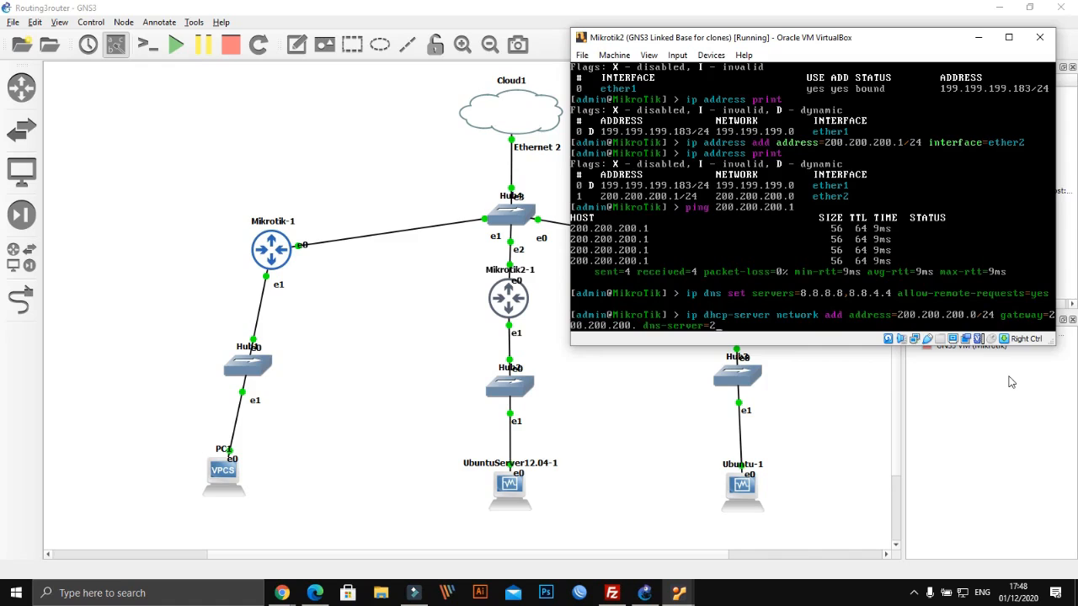
pyautogui.write('00.200.200.')
pyautogui.press('Return')
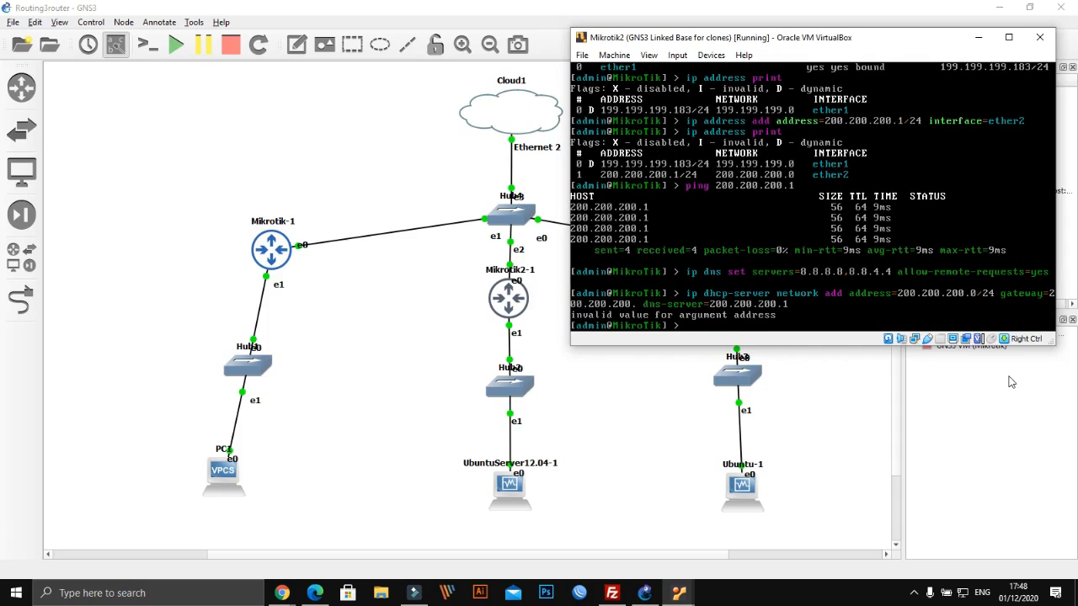
pyautogui.press('Up')
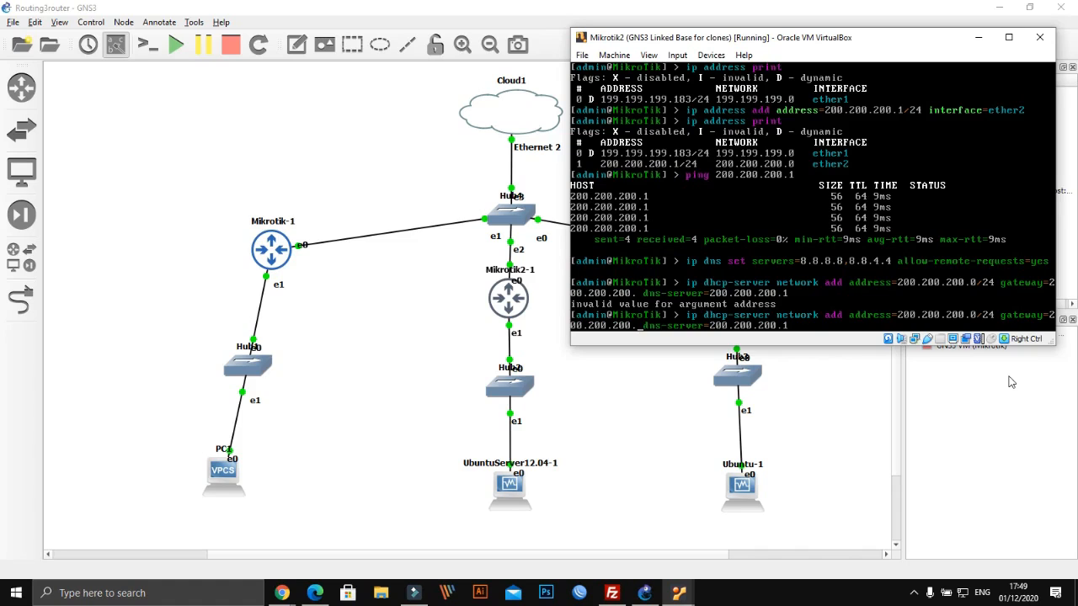
pyautogui.press('BackSpace')
pyautogui.press('BackSpace')
pyautogui.press('BackSpace')
pyautogui.press('BackSpace')
pyautogui.write('1')
pyautogui.press('Return')
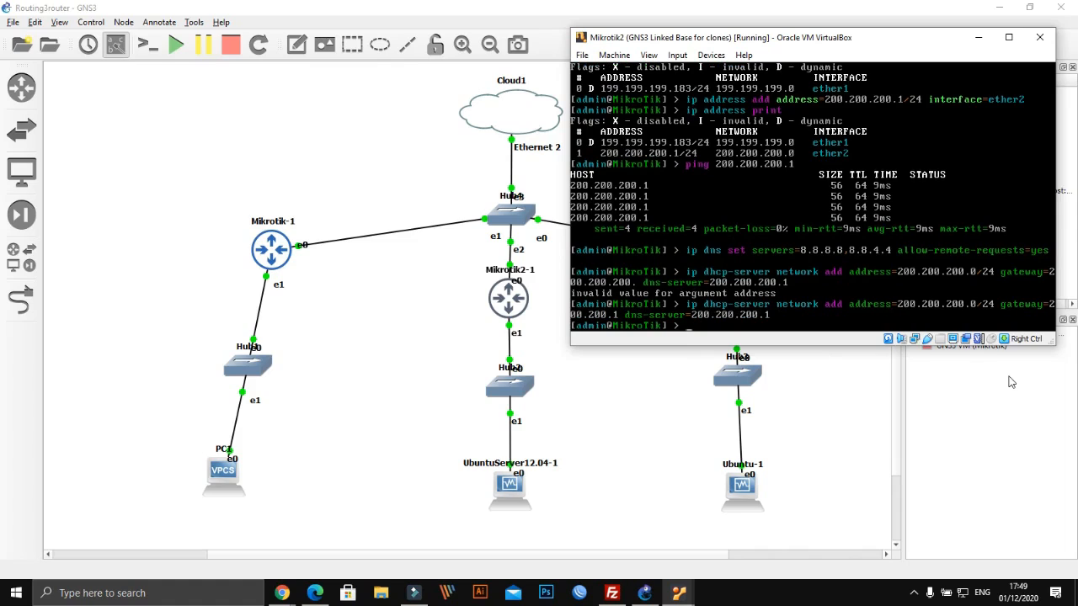
# Type the 'ip dhcp-server setup' command
pyautogui.write('ip dhcp-server setup')
# Run DHCP setup on ether2, accepting pool 200.200.200.2–200.200.200.254, DNS 200.200.200.1, 3d lease
pyautogui.press('Return')
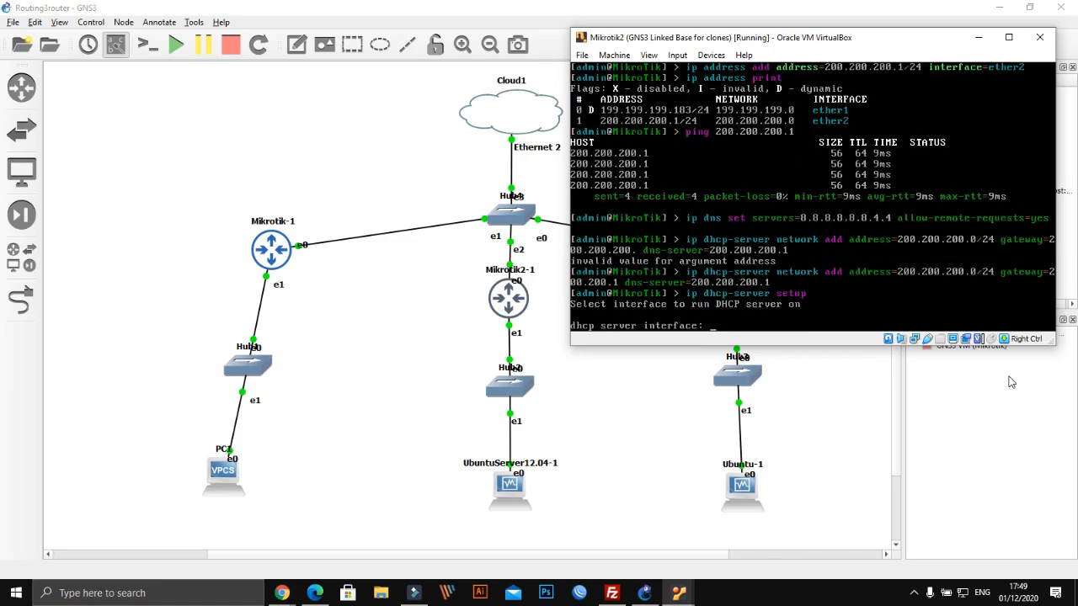
pyautogui.write('ether2')
pyautogui.press('Return')
pyautogui.press('Return')
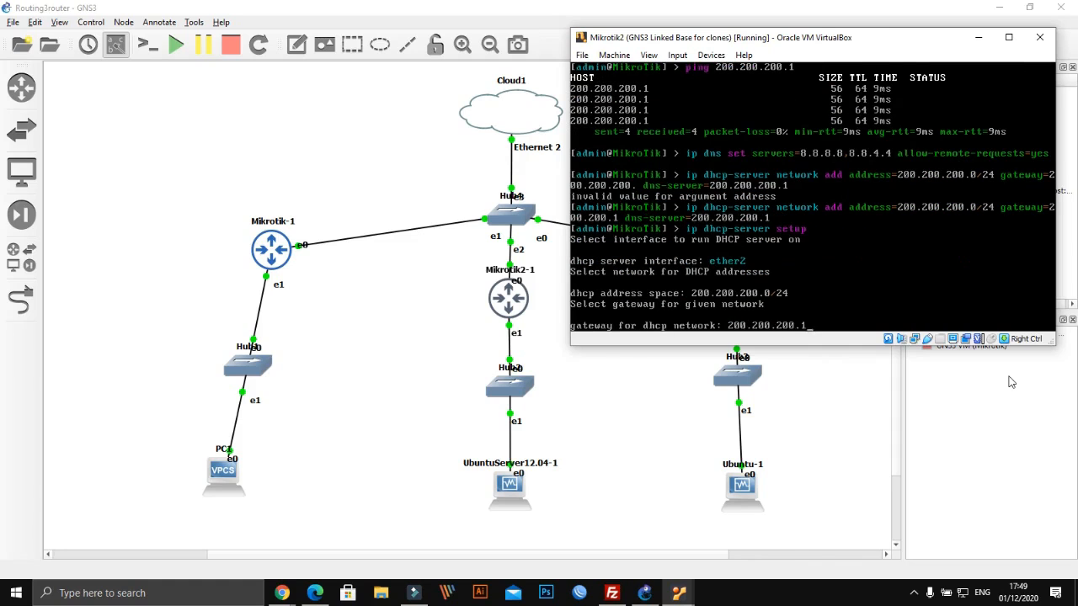
pyautogui.press('Return')
pyautogui.press('Return')
pyautogui.press('Return')
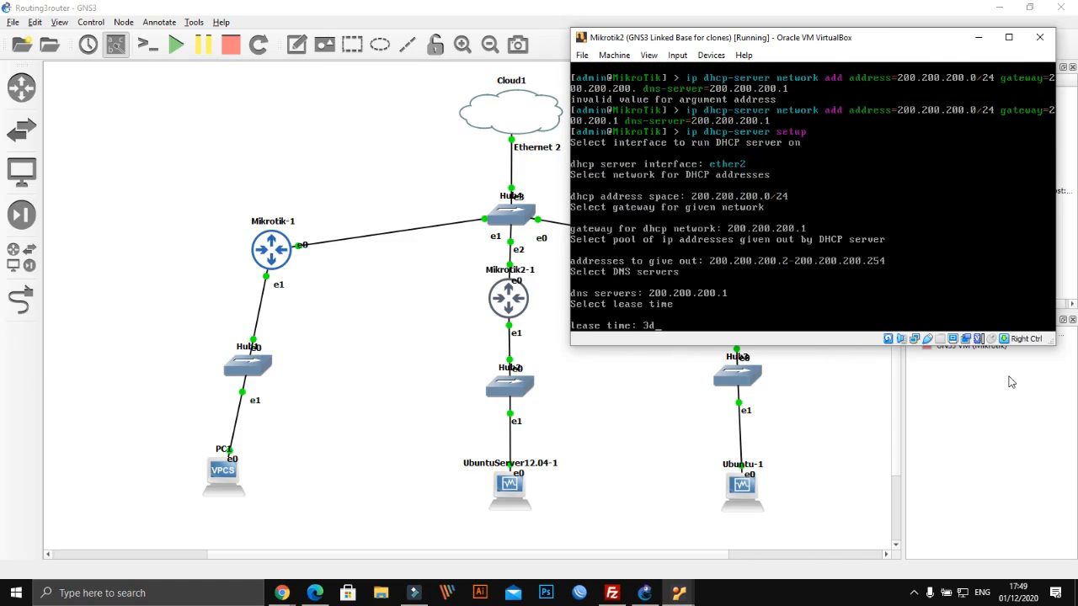
pyautogui.press('Return')
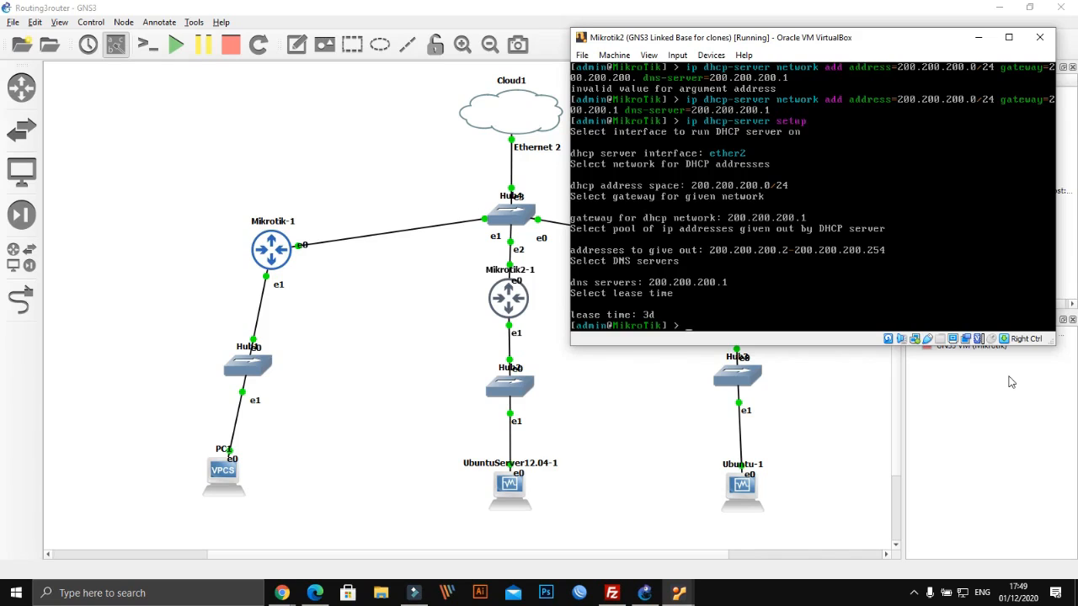
pyautogui.write('ip firewall')
# Load google.com in a new Chrome tab, then open Windows Network & Internet settings
pyautogui.click(278, 595)
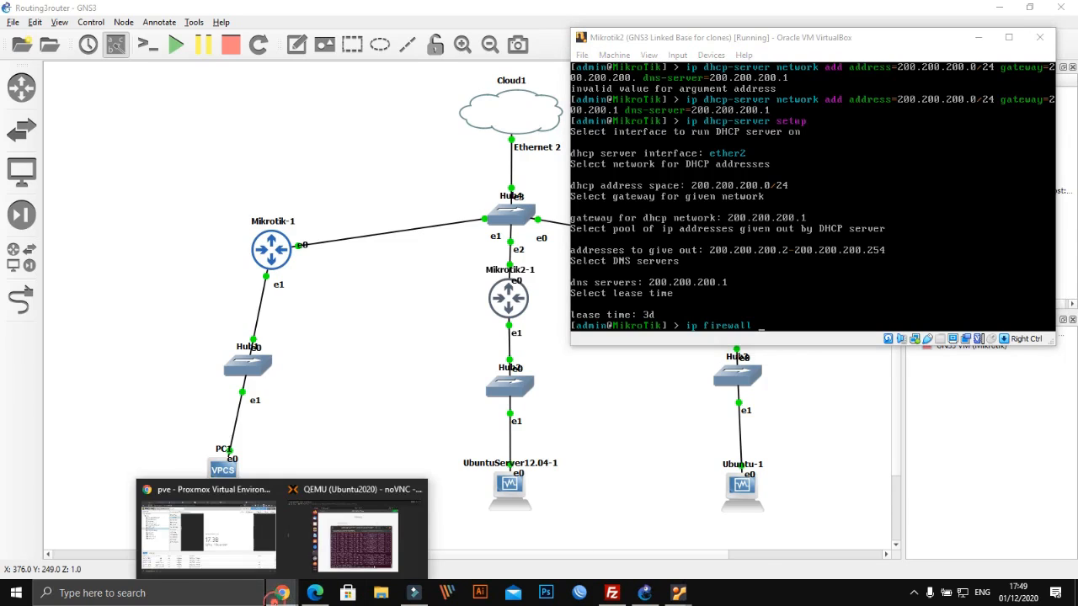
pyautogui.click(256, 552)
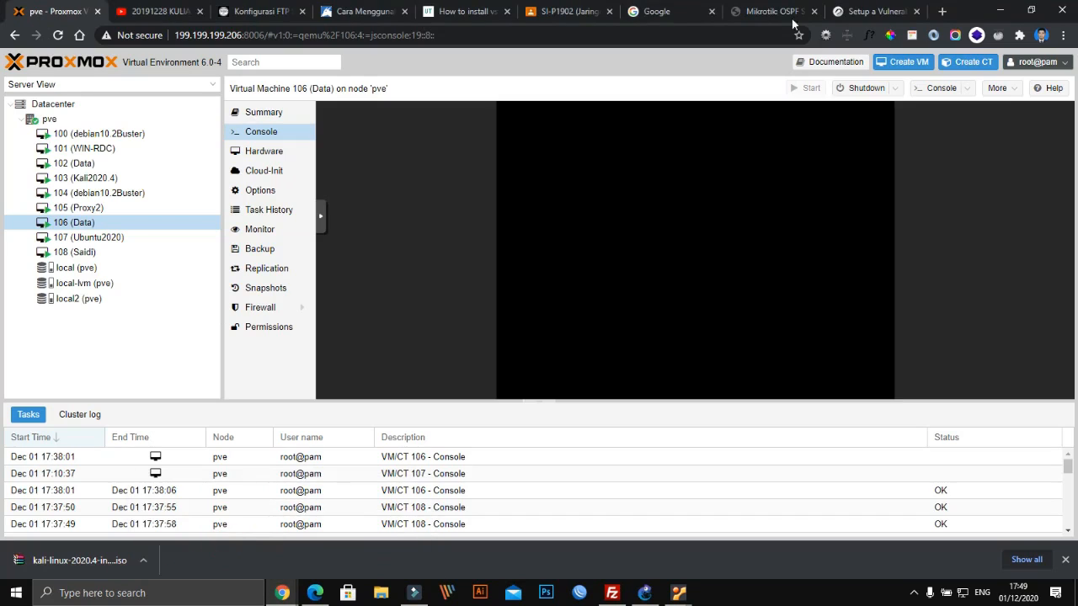
pyautogui.click(872, 15)
pyautogui.click(944, 11)
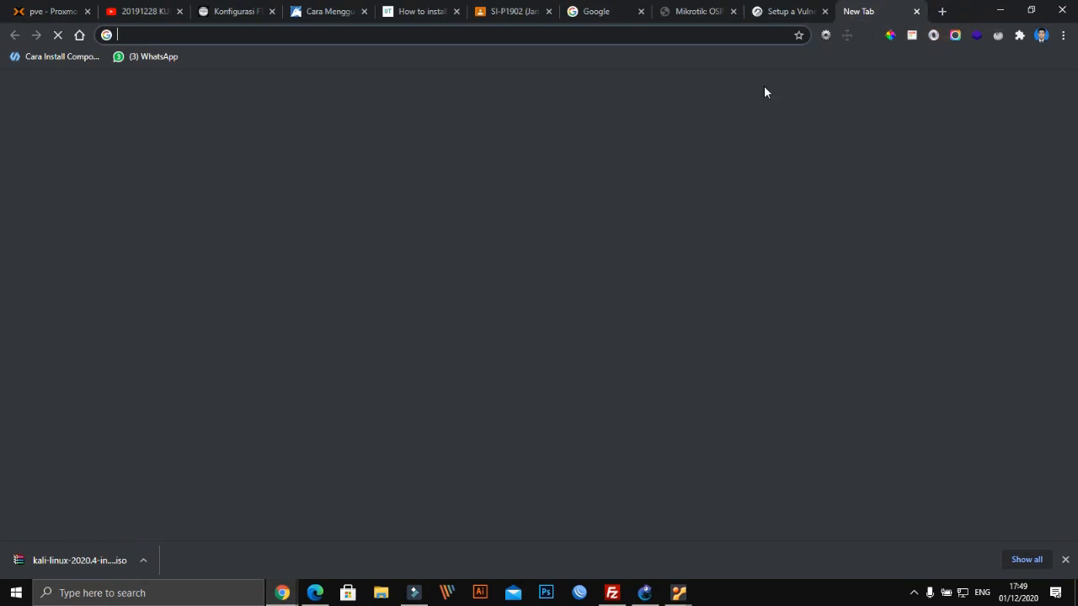
pyautogui.write('g')
pyautogui.press('Return')
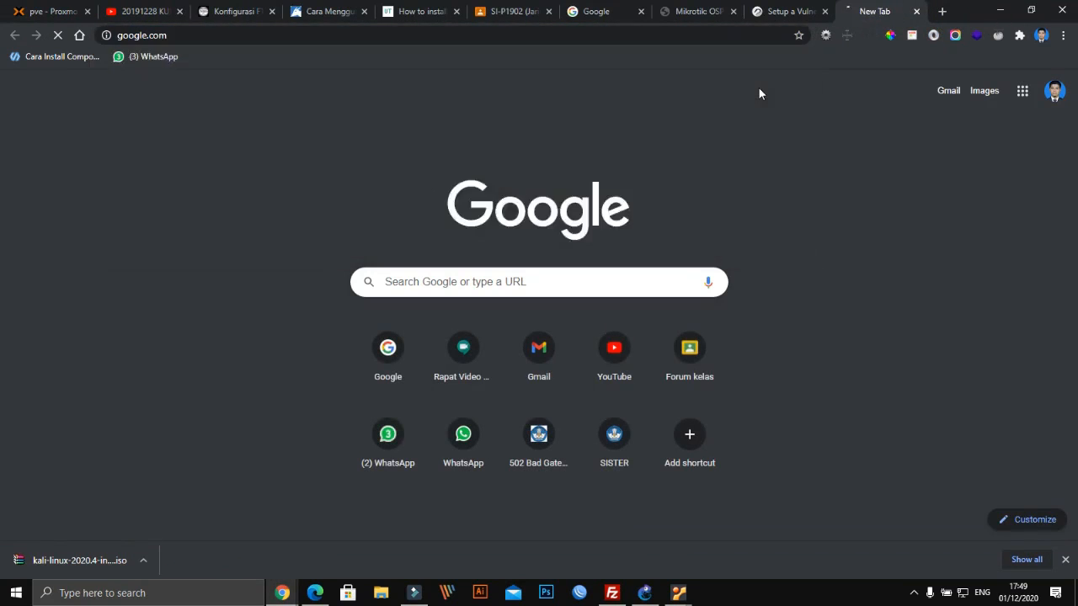
pyautogui.rightClick(963, 593)
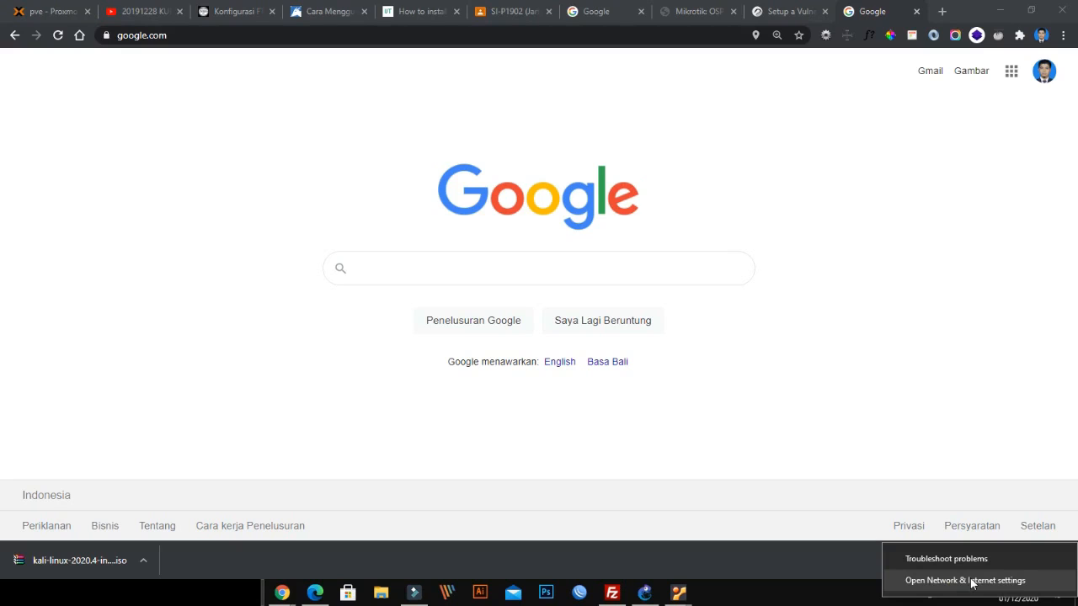
pyautogui.click(969, 581)
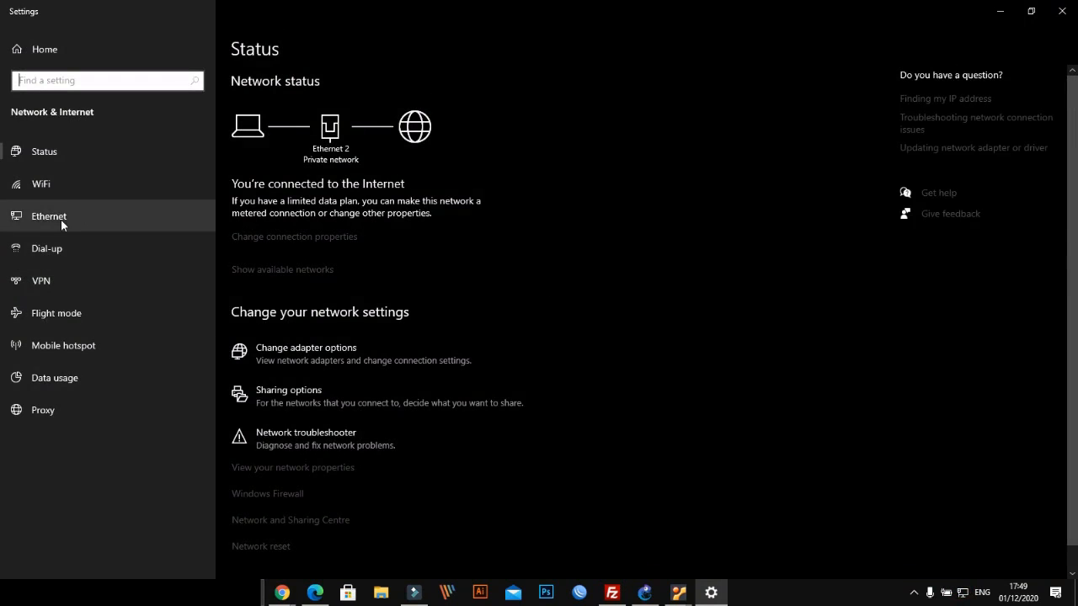
# View the Ethernet 2 adapter details: IPv4 199.199.199.194, gateway 199.199.199.1
pyautogui.click(59, 219)
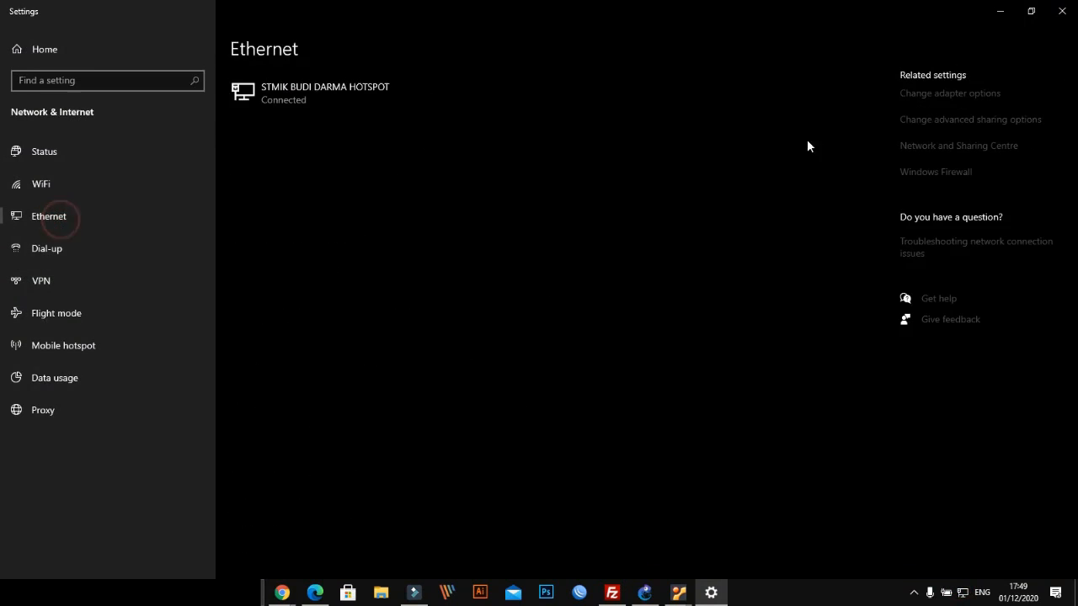
pyautogui.click(933, 99)
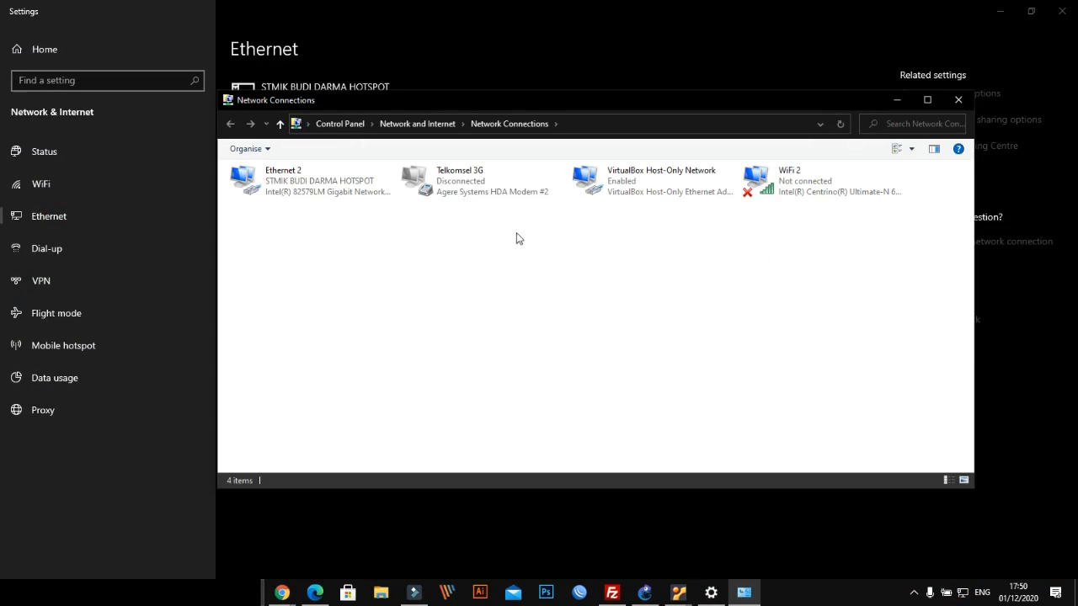
pyautogui.doubleClick(308, 192)
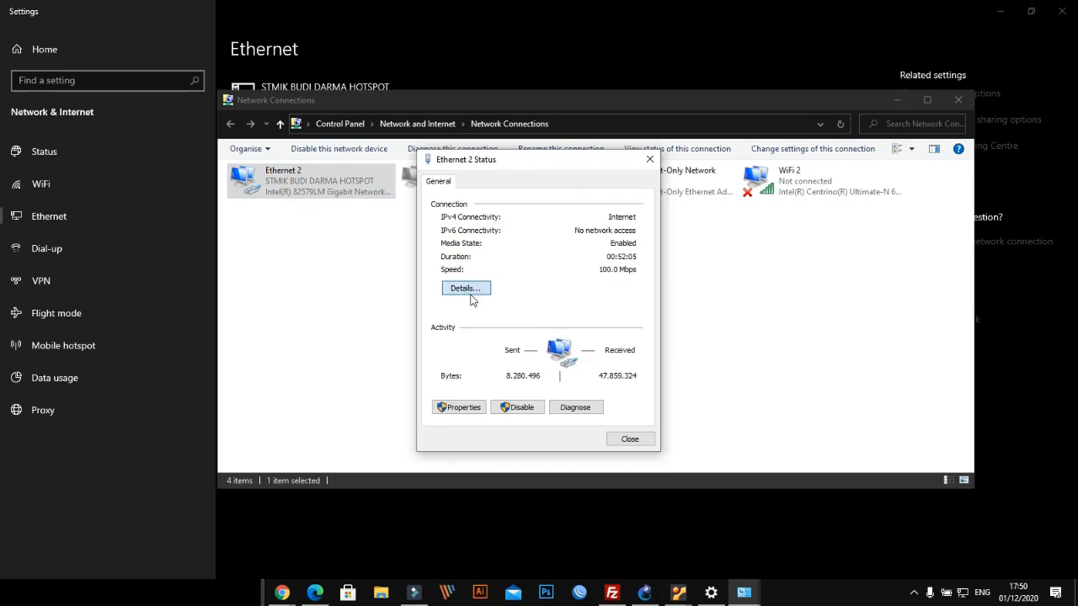
pyautogui.click(467, 289)
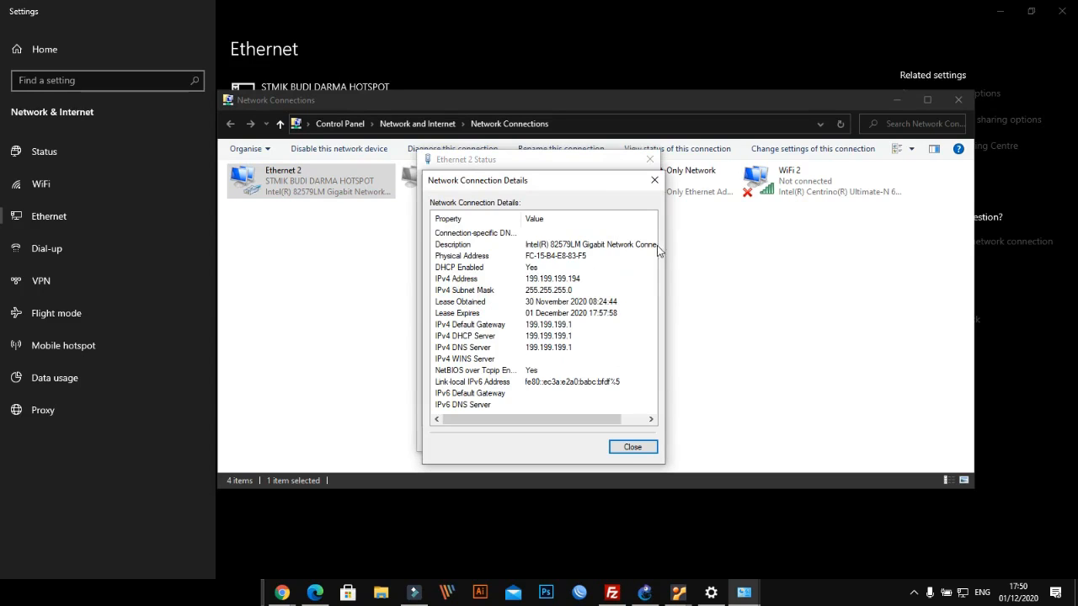
# Close the details, status and Network Connections windows, returning to Google Chrome
pyautogui.click(654, 180)
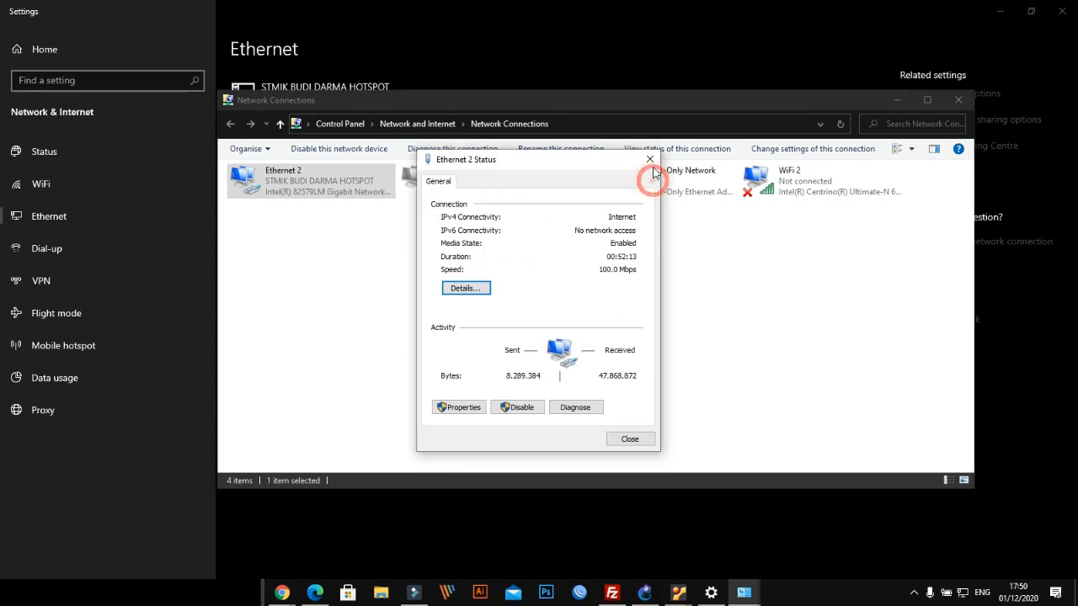
pyautogui.click(650, 161)
pyautogui.click(957, 99)
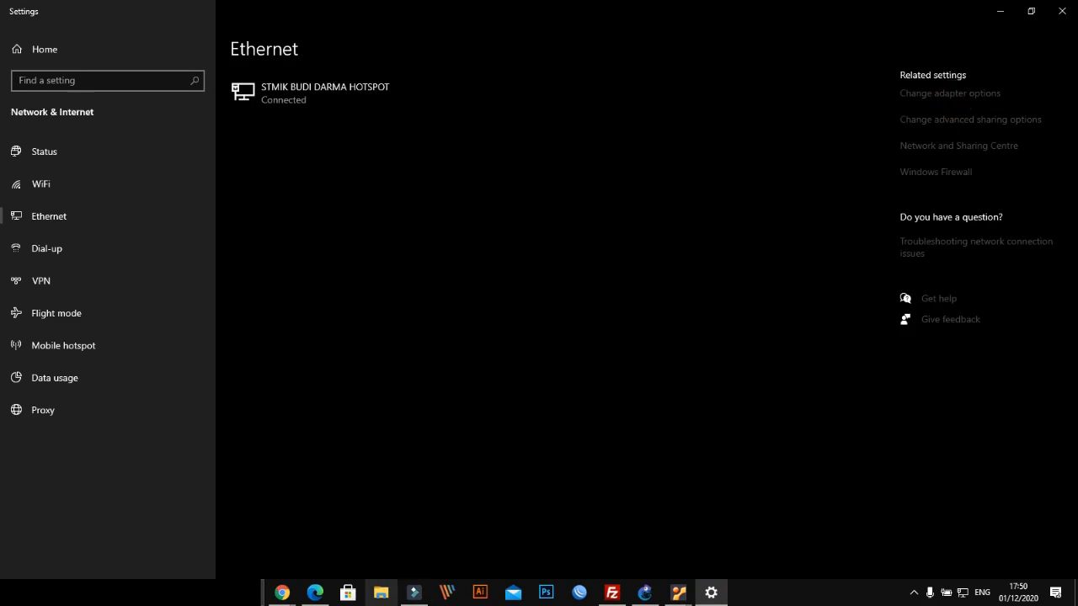
pyautogui.moveTo(283, 590)
pyautogui.click(222, 558)
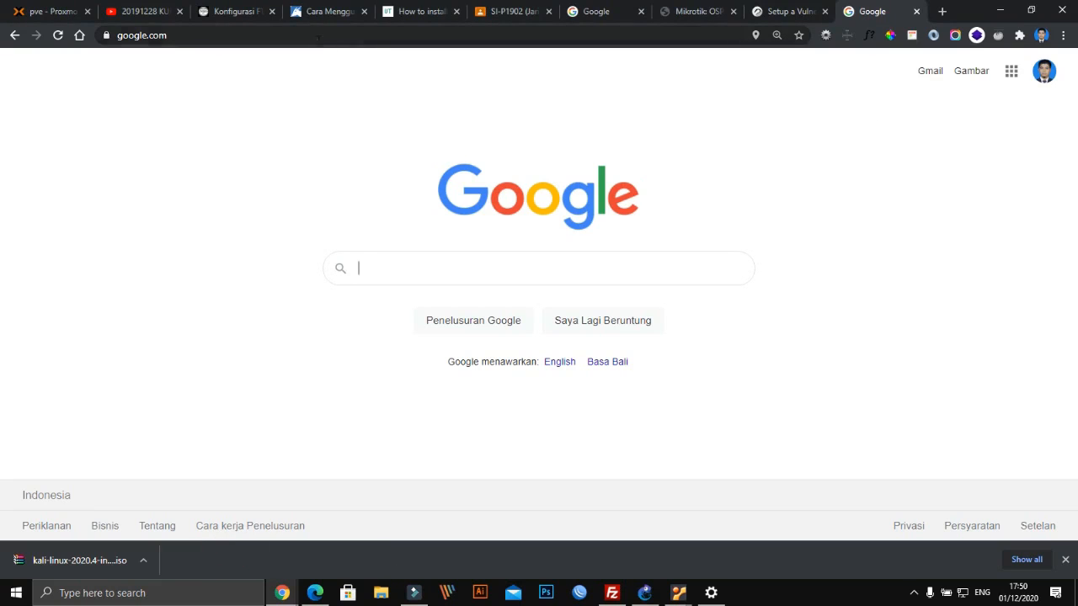
# Reload Google and search for 'cek ip address'
pyautogui.click(319, 38)
pyautogui.press('Return')
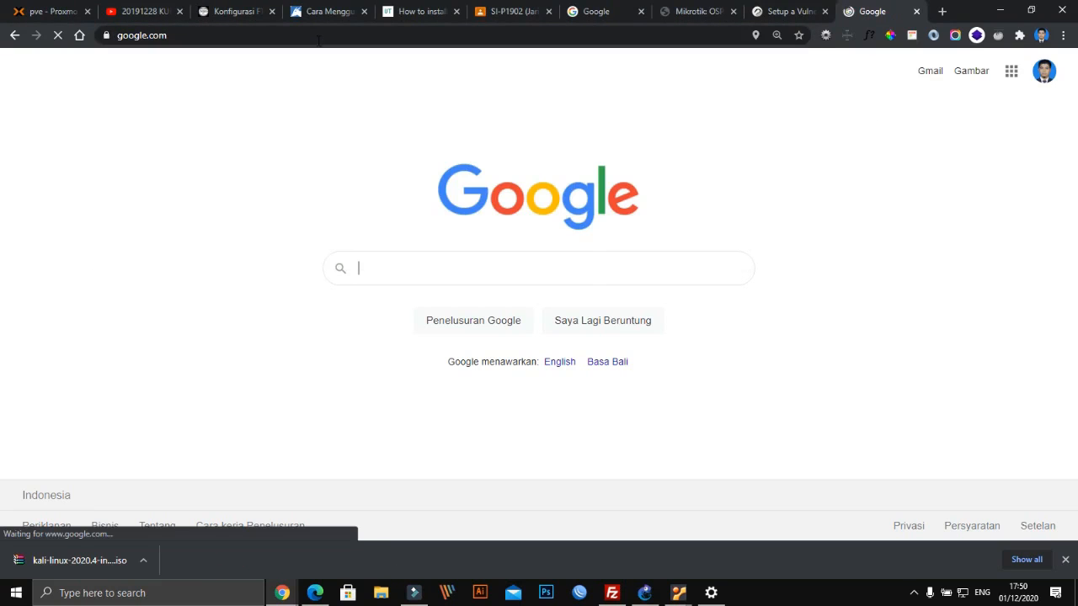
pyautogui.write('e')
pyautogui.press('BackSpace')
pyautogui.write('w')
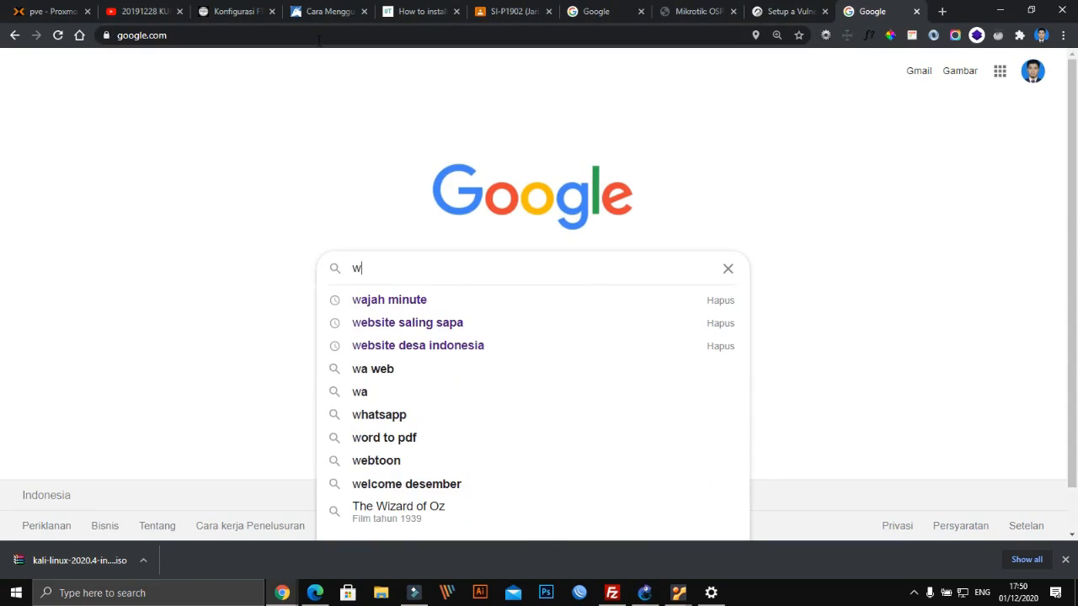
pyautogui.write('ho')
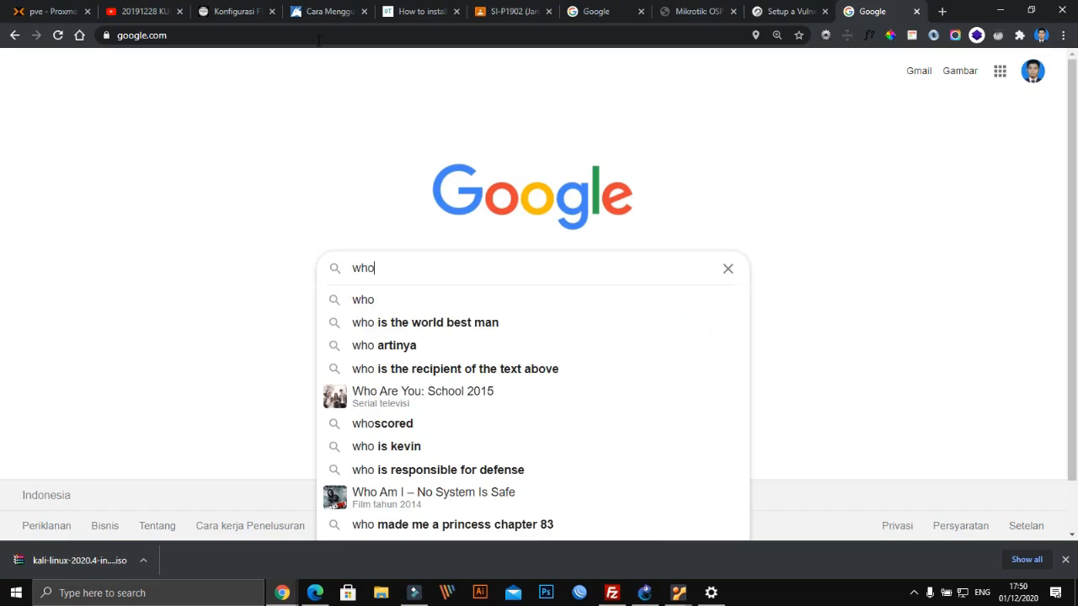
pyautogui.press('BackSpace')
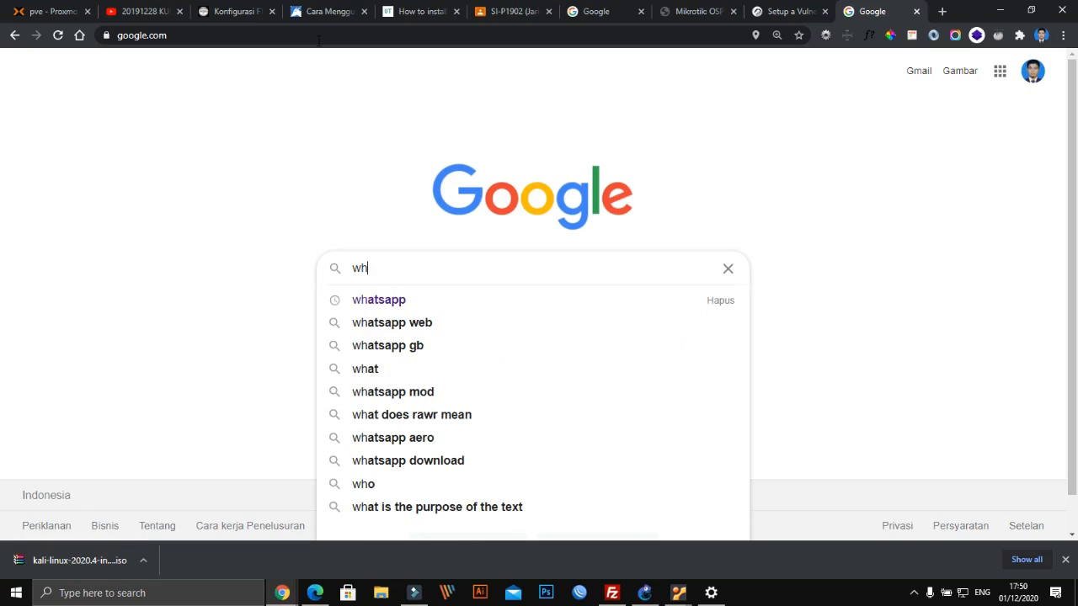
pyautogui.press('BackSpace')
pyautogui.press('BackSpace')
pyautogui.write('c')
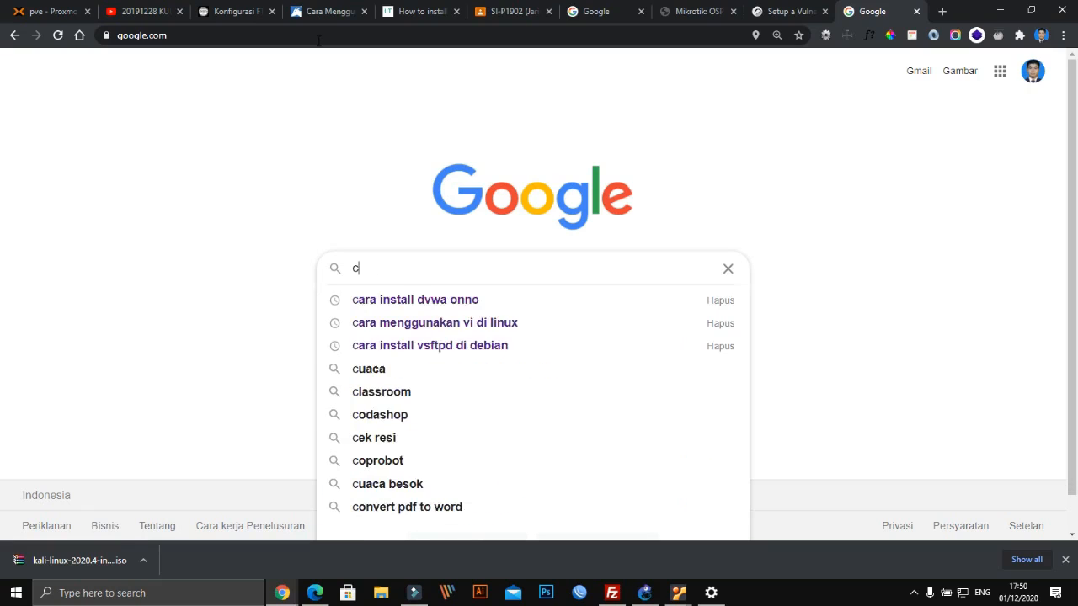
pyautogui.write('ek ip')
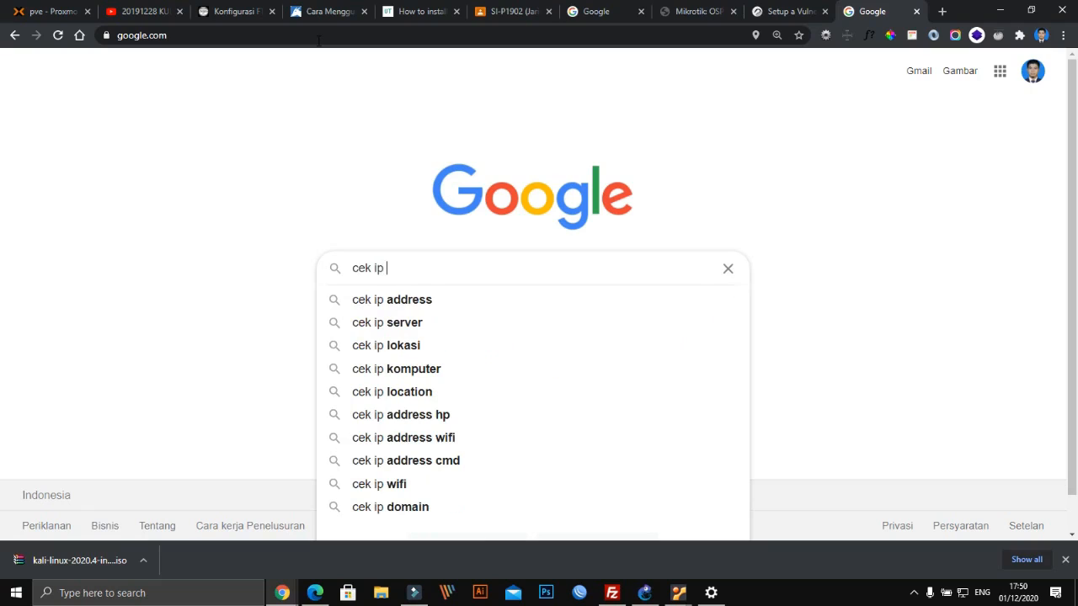
pyautogui.press('Down')
pyautogui.press('Return')
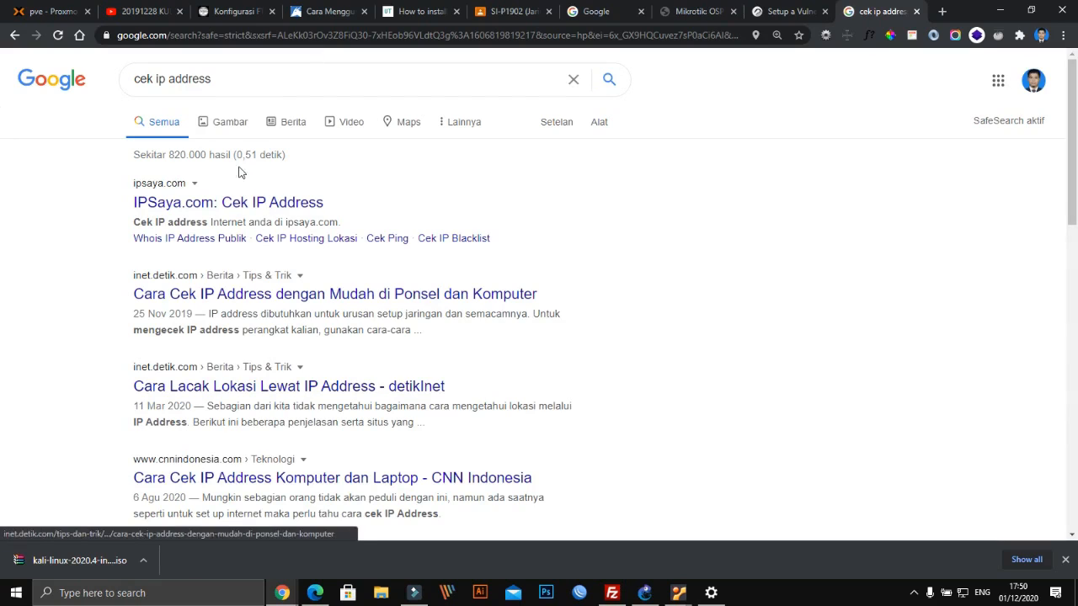
# Replace the query with a 'what ip address' search
pyautogui.click(235, 81)
pyautogui.moveTo(235, 81); pyautogui.dragTo(108, 92)
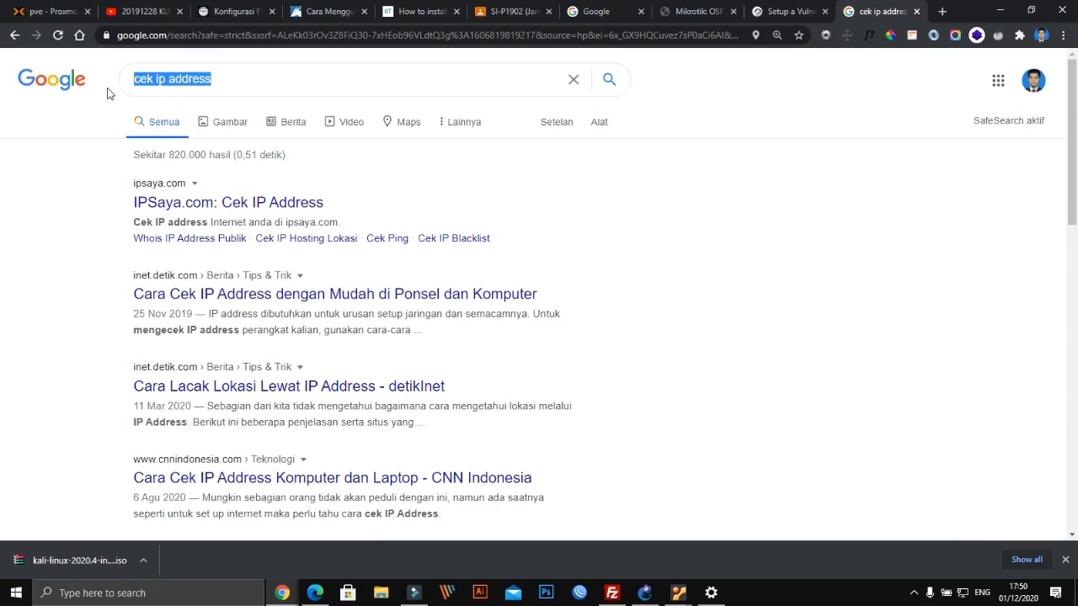
pyautogui.write('wh')
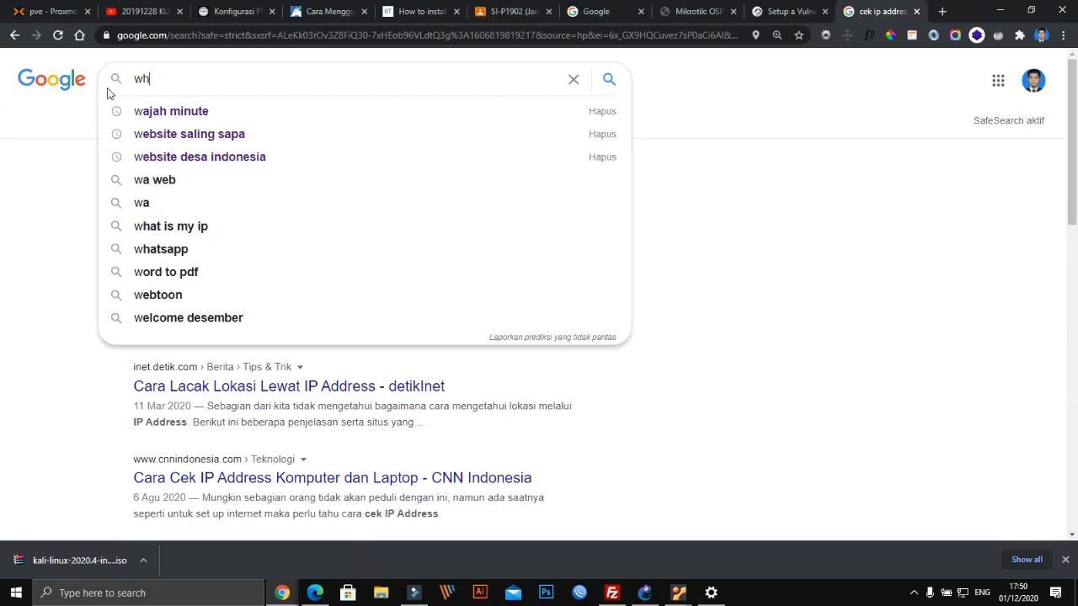
pyautogui.write('atuo')
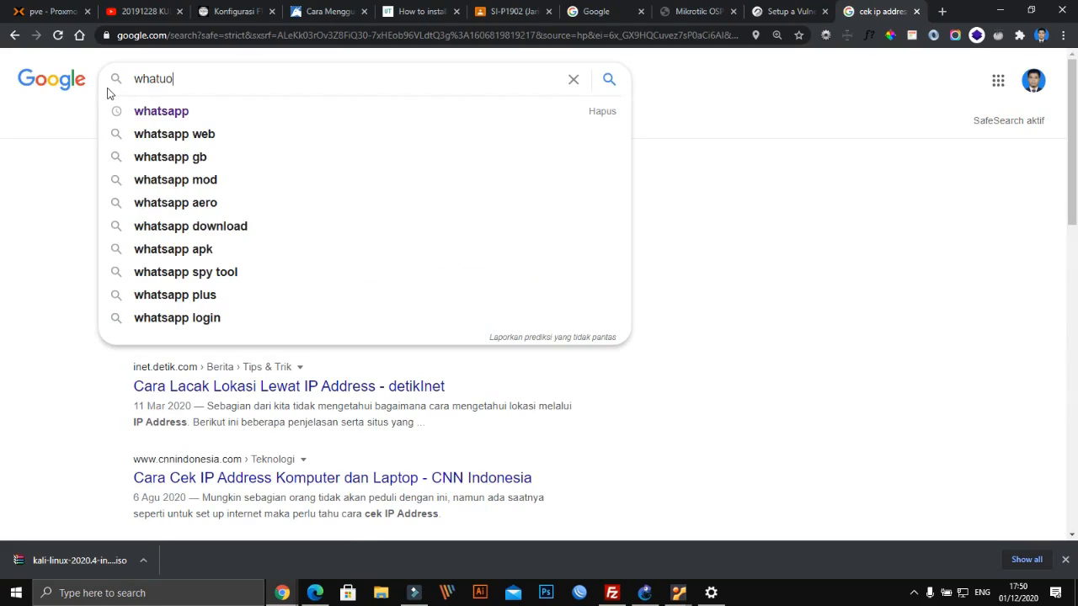
pyautogui.press('BackSpace')
pyautogui.press('BackSpace')
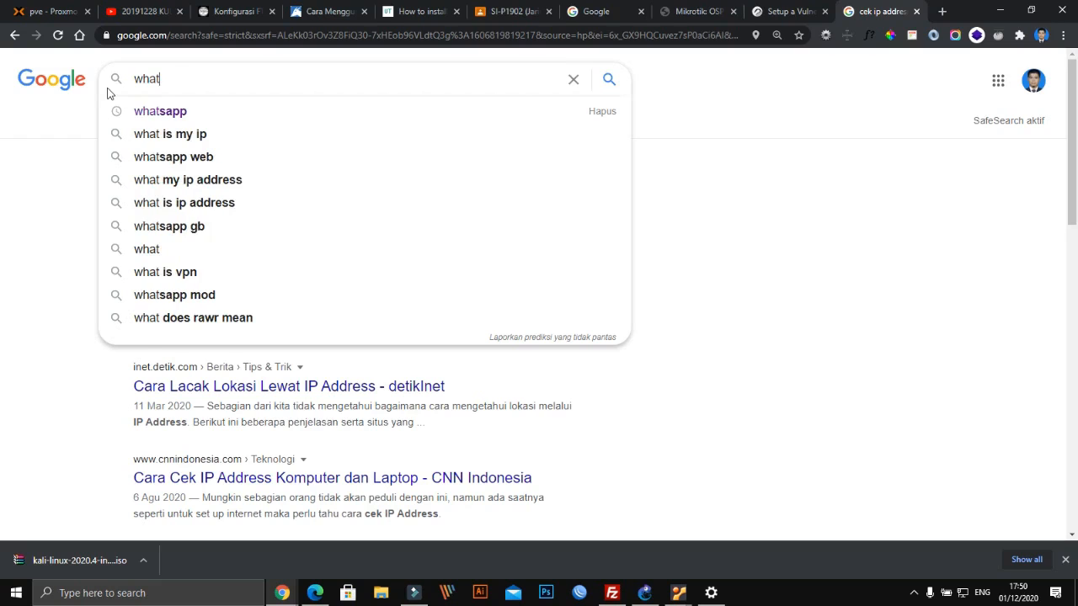
pyautogui.write('ip')
pyautogui.press('Down')
pyautogui.press('Down')
pyautogui.press('Return')
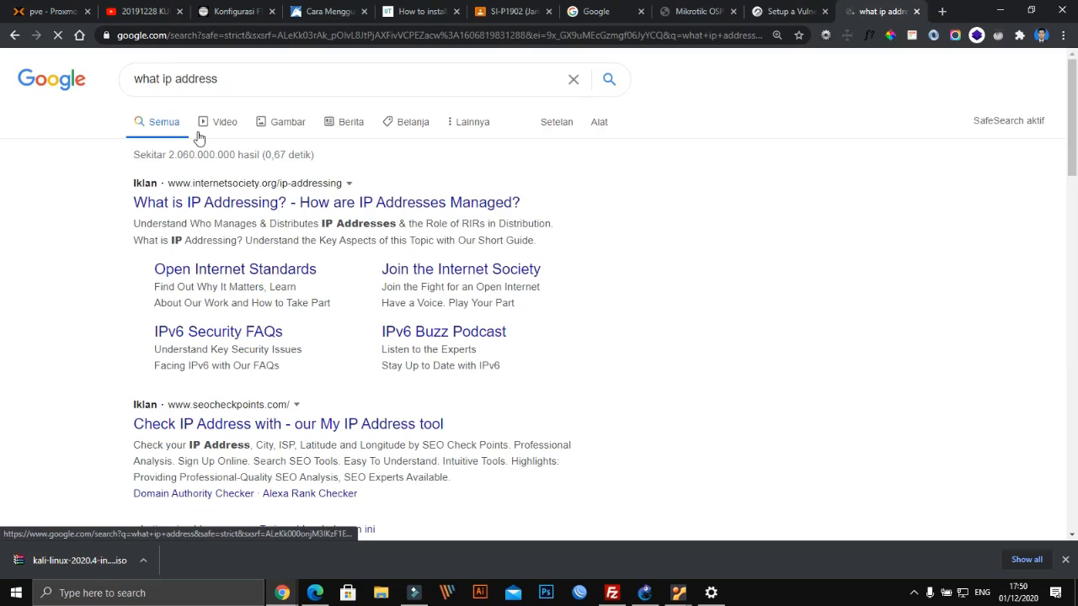
# Read public IPv4 36.90.26.123 on whatismyipaddress.com, then return to the Ethernet settings
pyautogui.scroll(-2, 209, 249)
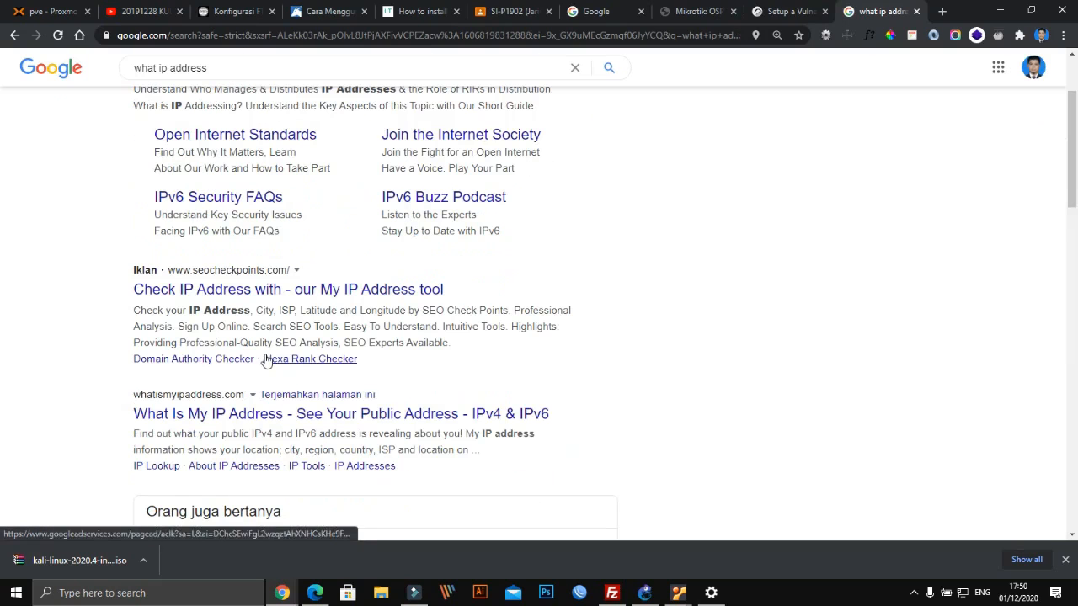
pyautogui.click(211, 415)
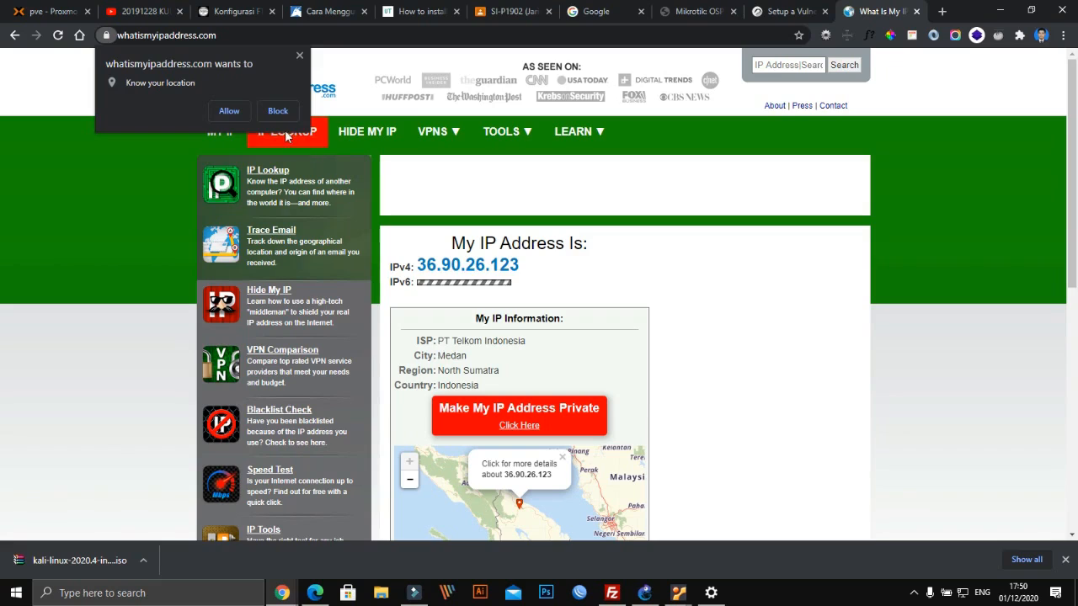
pyautogui.click(299, 56)
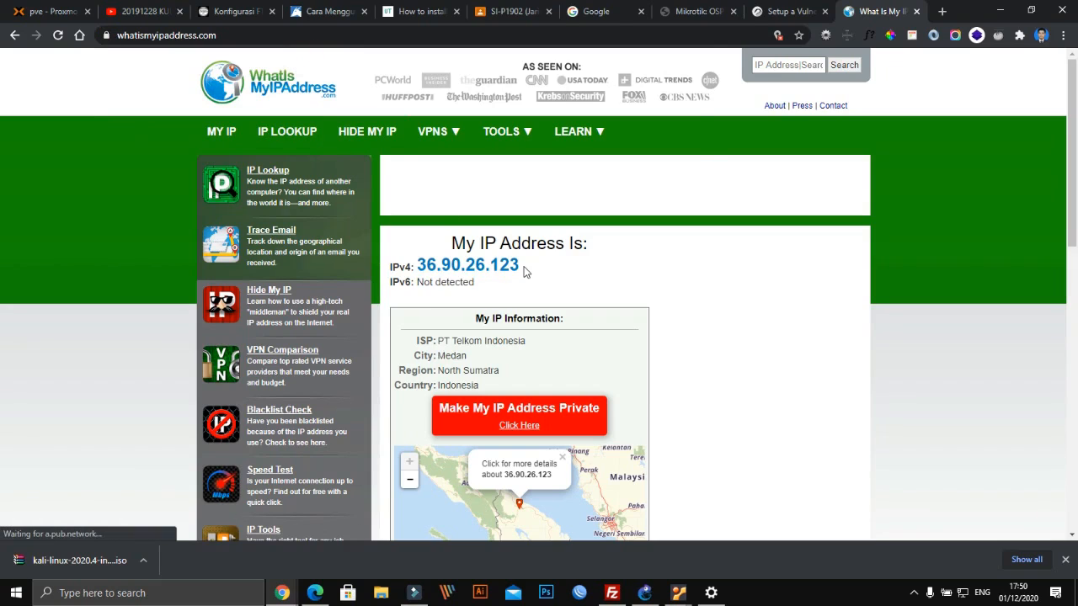
pyautogui.moveTo(520, 265); pyautogui.dragTo(425, 262)
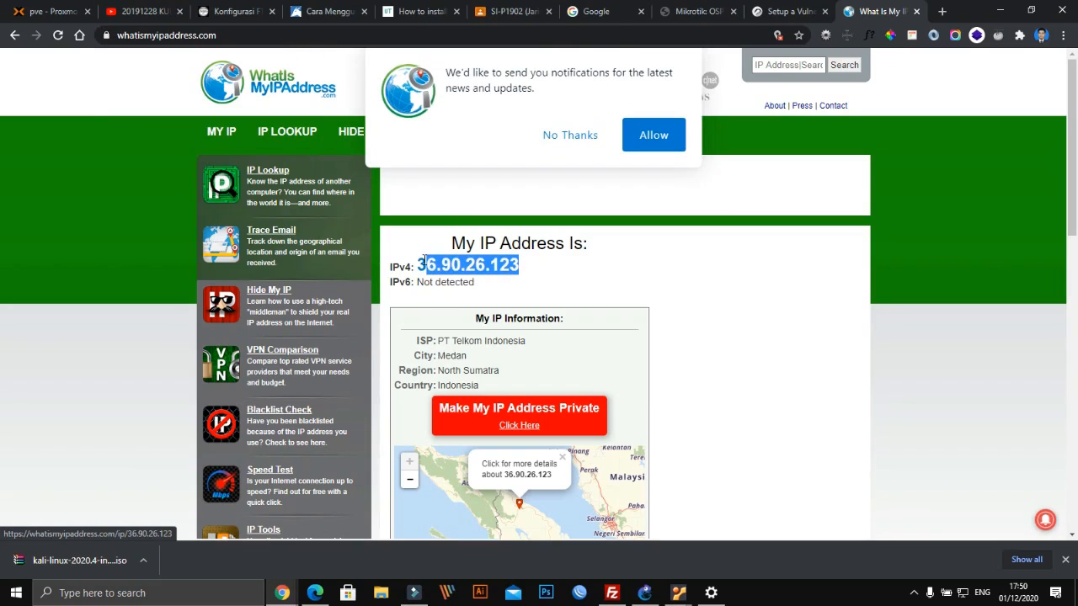
pyautogui.click(563, 135)
pyautogui.click(536, 266)
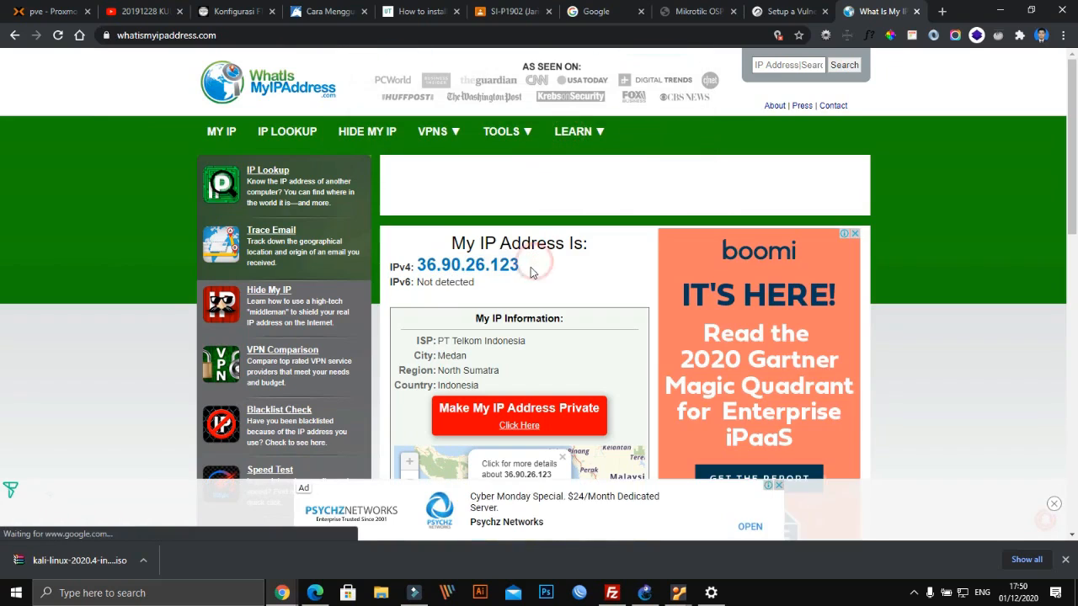
pyautogui.moveTo(531, 265); pyautogui.dragTo(496, 267)
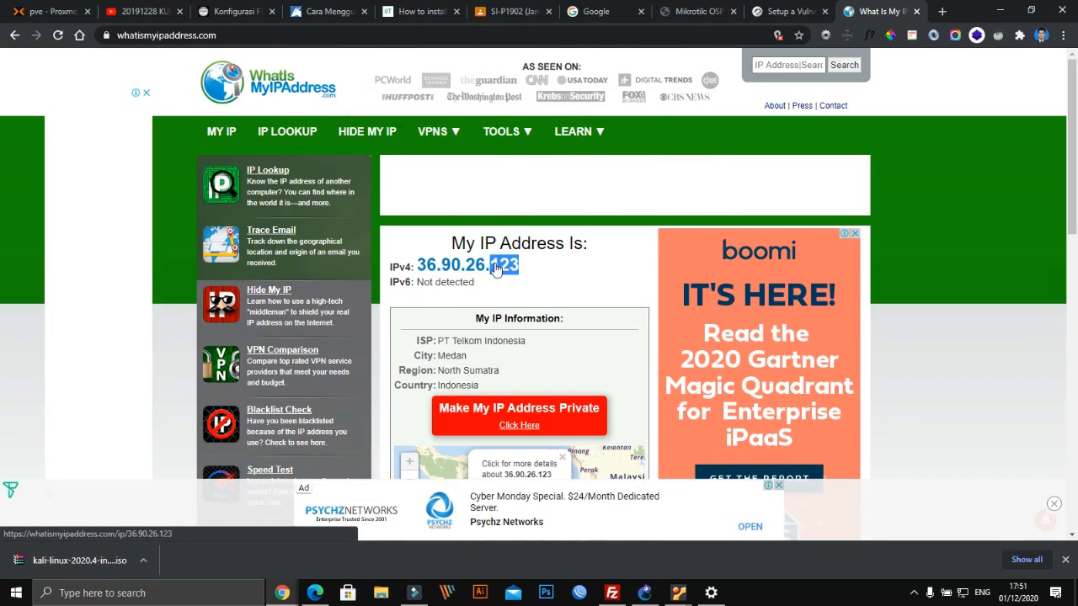
pyautogui.click(537, 268)
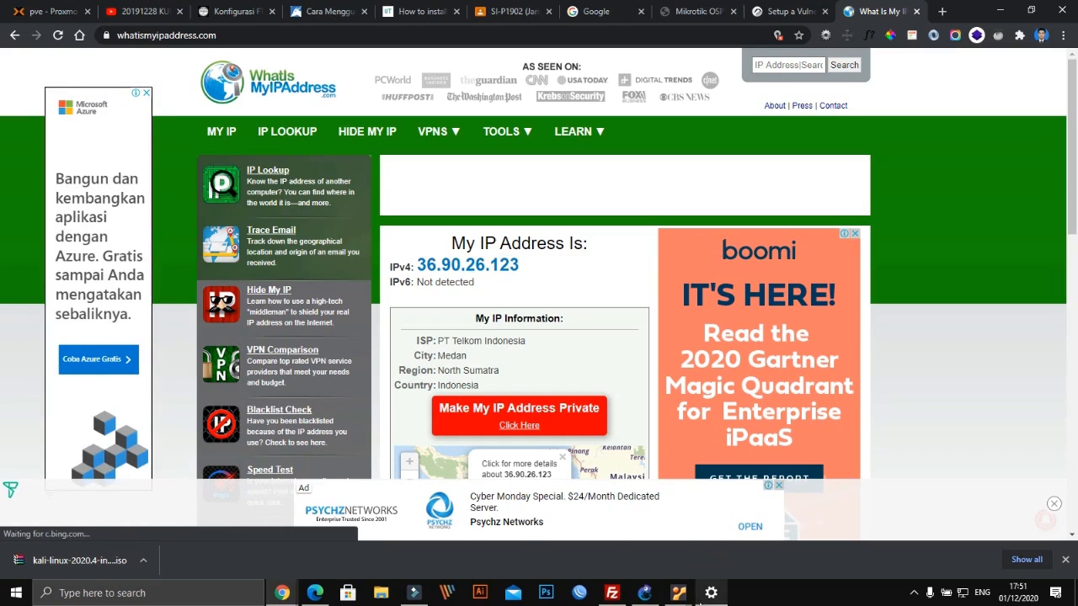
pyautogui.click(711, 593)
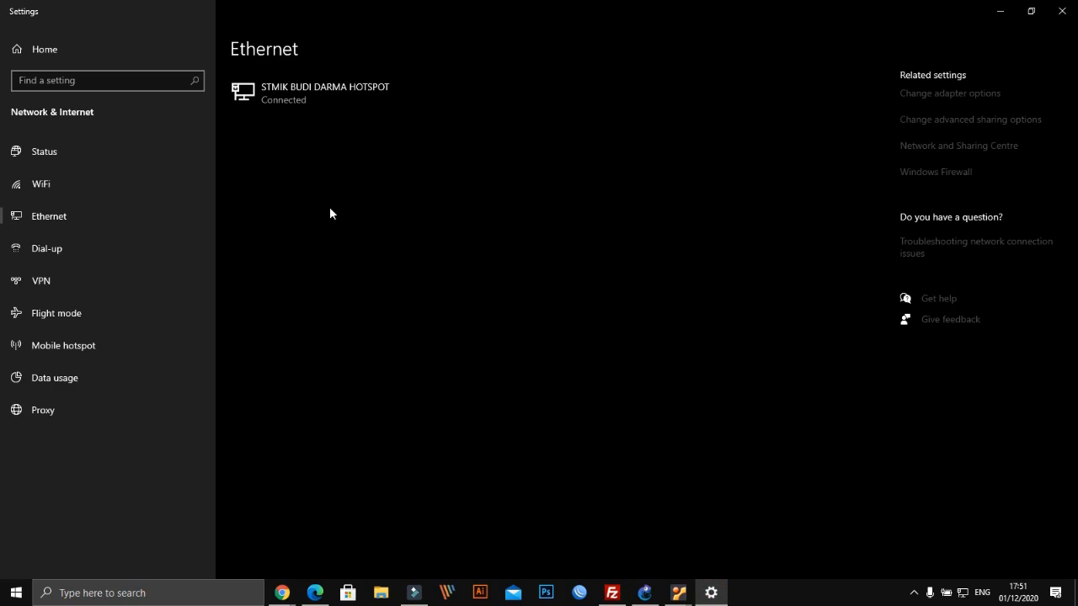
pyautogui.click(942, 94)
pyautogui.doubleClick(305, 176)
pyautogui.click(465, 288)
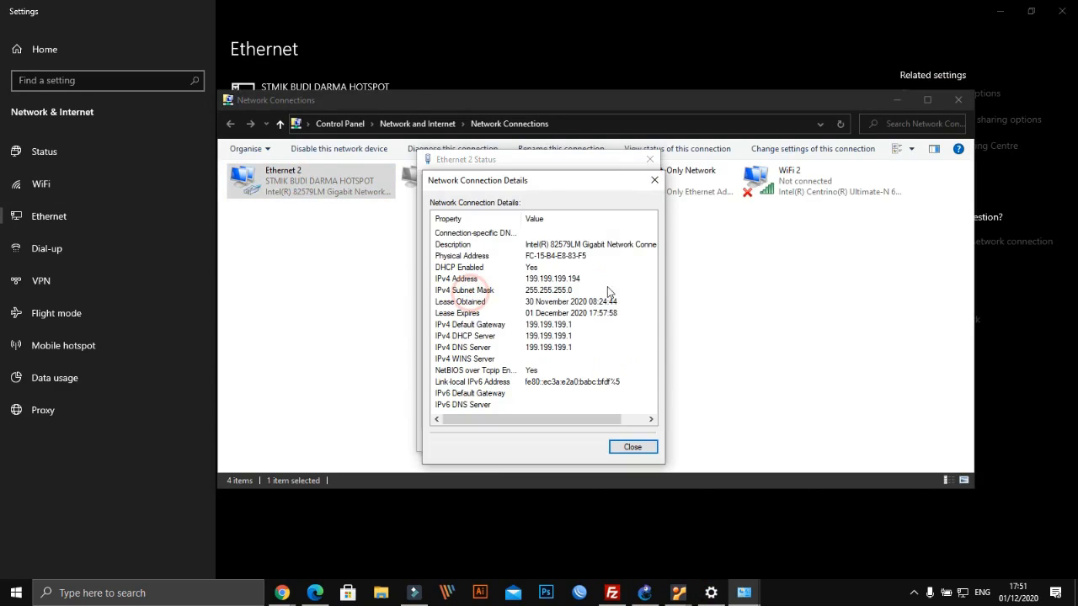
pyautogui.click(654, 181)
pyautogui.click(651, 159)
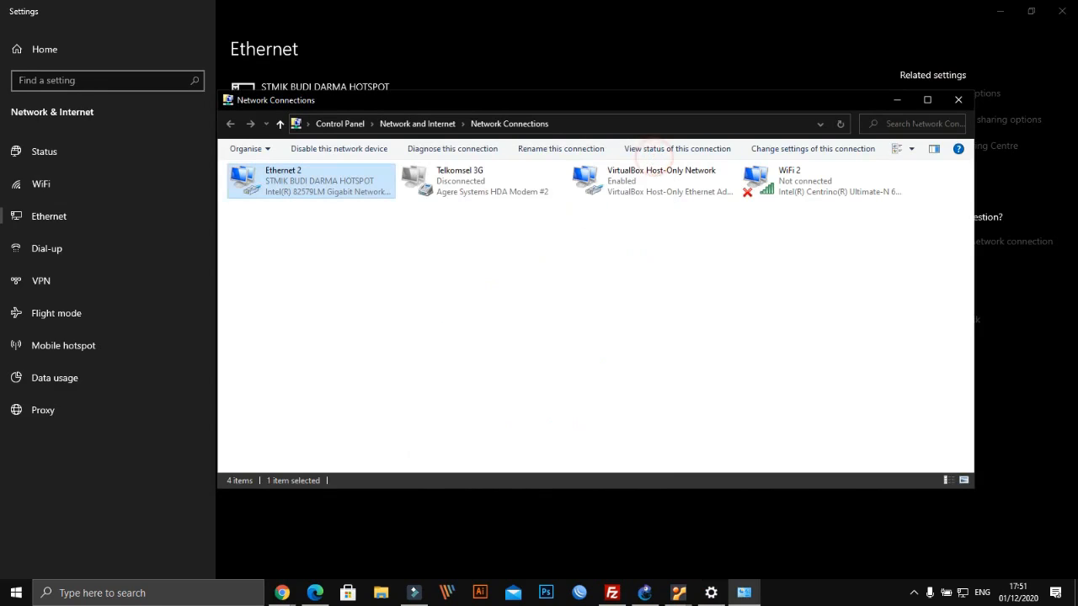
pyautogui.click(959, 100)
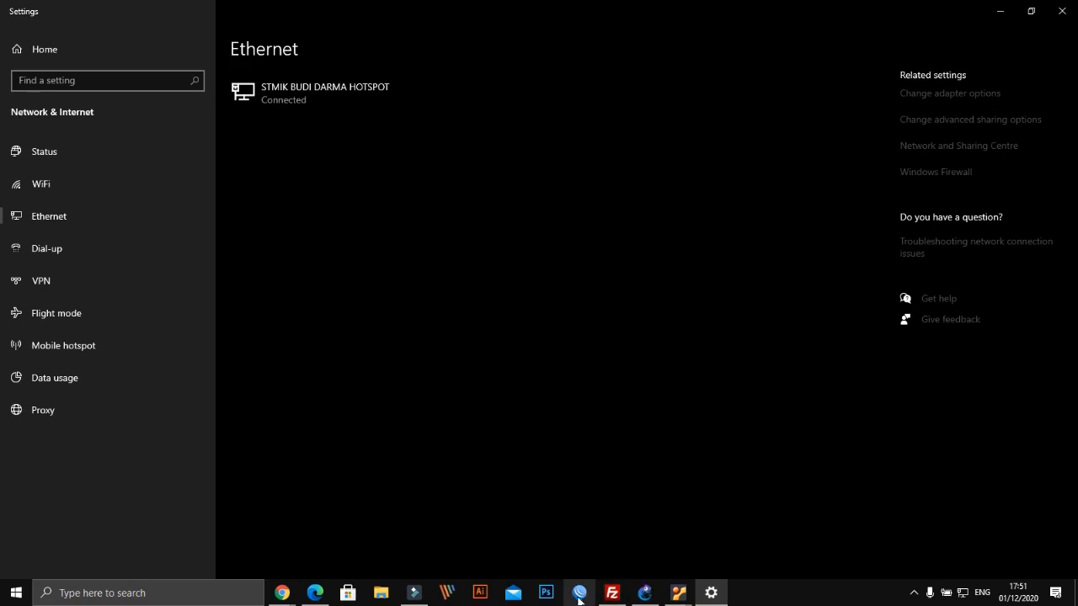
# Bring the Mikrotik2 VirtualBox console in front of the GNS3 lab topology
pyautogui.click(679, 593)
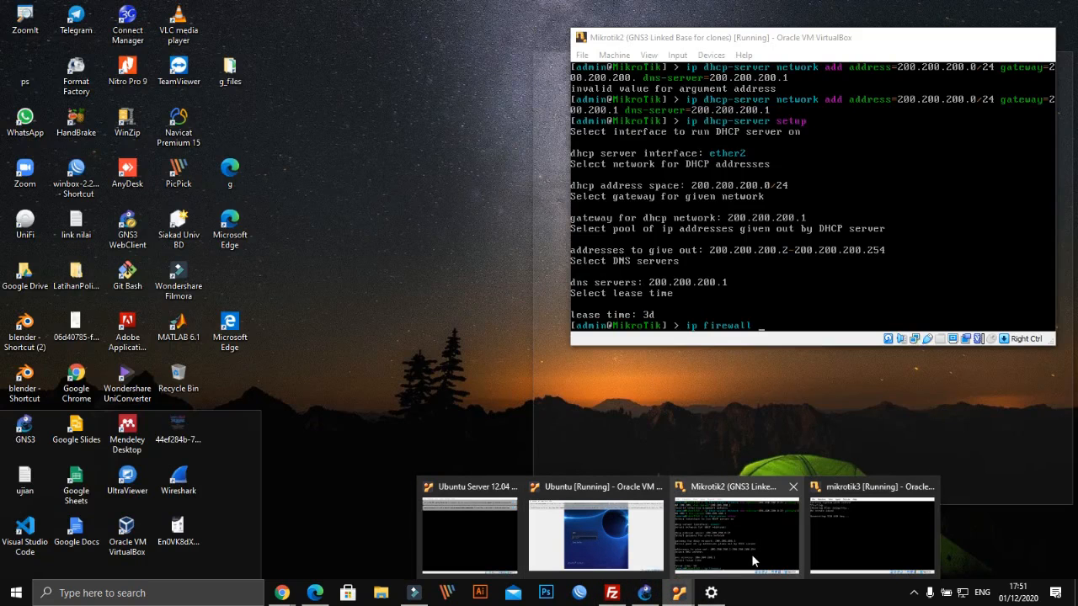
pyautogui.click(751, 555)
pyautogui.click(741, 32)
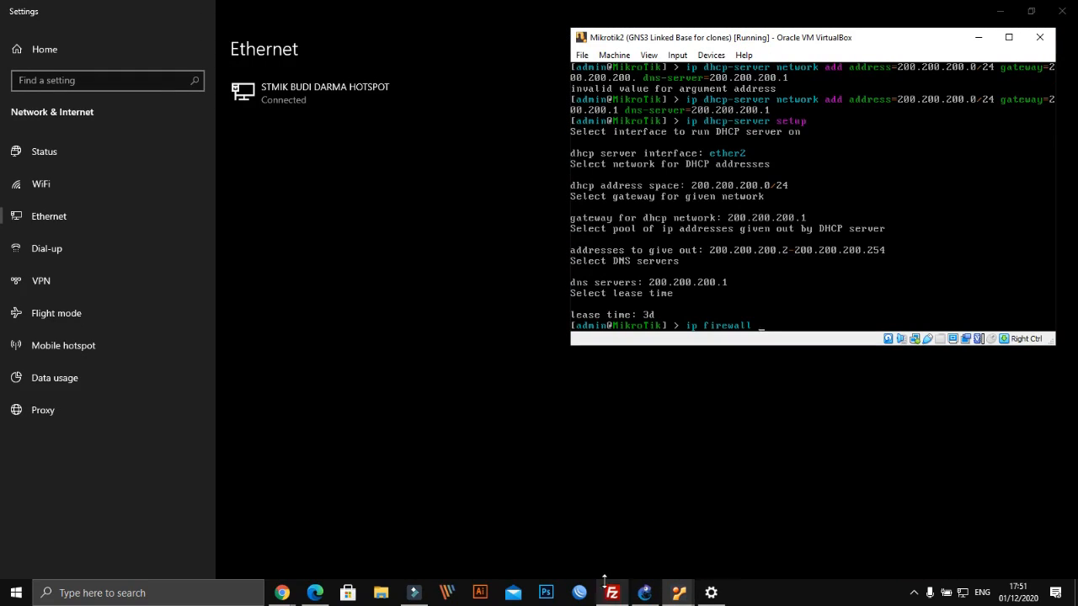
pyautogui.click(645, 593)
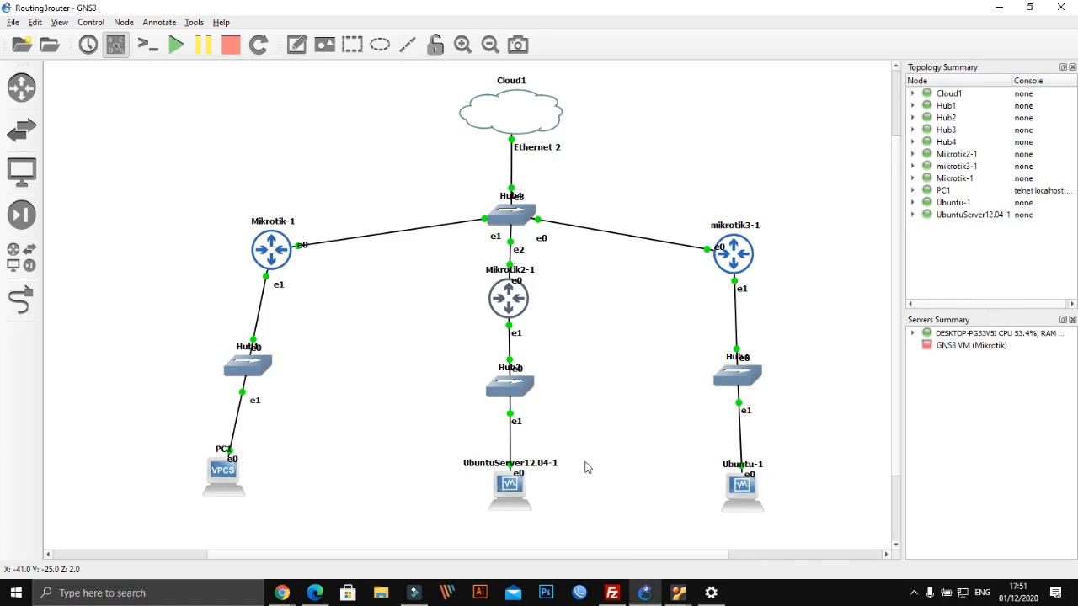
pyautogui.click(675, 595)
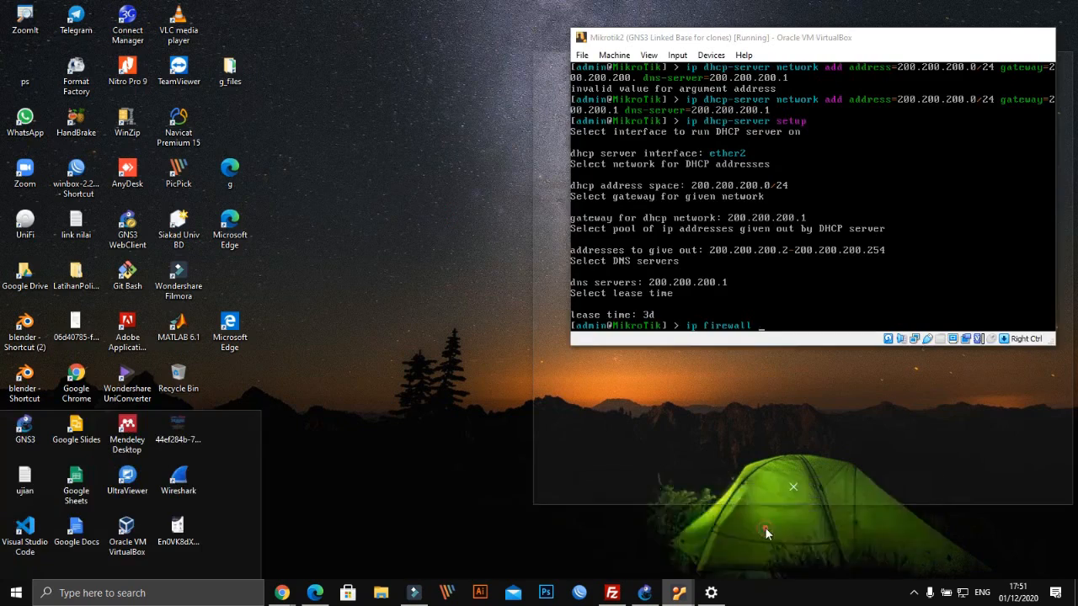
pyautogui.click(765, 527)
# Start a firewall NAT add command with chain=srcnat on Mikrotik2's console
pyautogui.write('address-list')
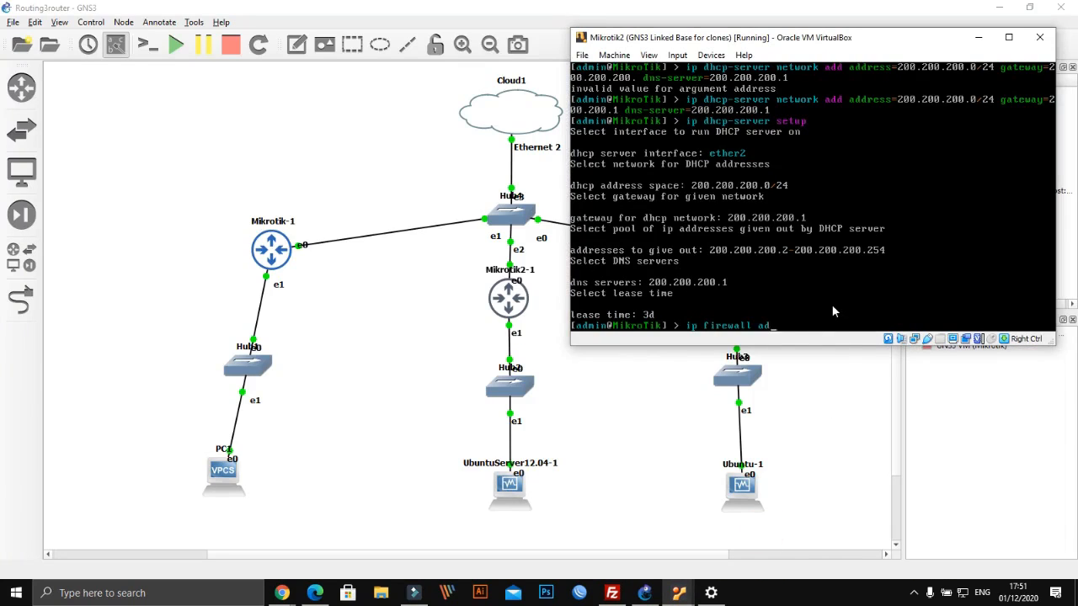
pyautogui.press('BackSpace')
pyautogui.press('BackSpace')
pyautogui.press('BackSpace')
pyautogui.press('BackSpace')
pyautogui.press('BackSpace')
pyautogui.press('BackSpace')
pyautogui.press('BackSpace')
pyautogui.press('BackSpace')
pyautogui.write('nat add')
pyautogui.press('Tab')
pyautogui.press('Tab')
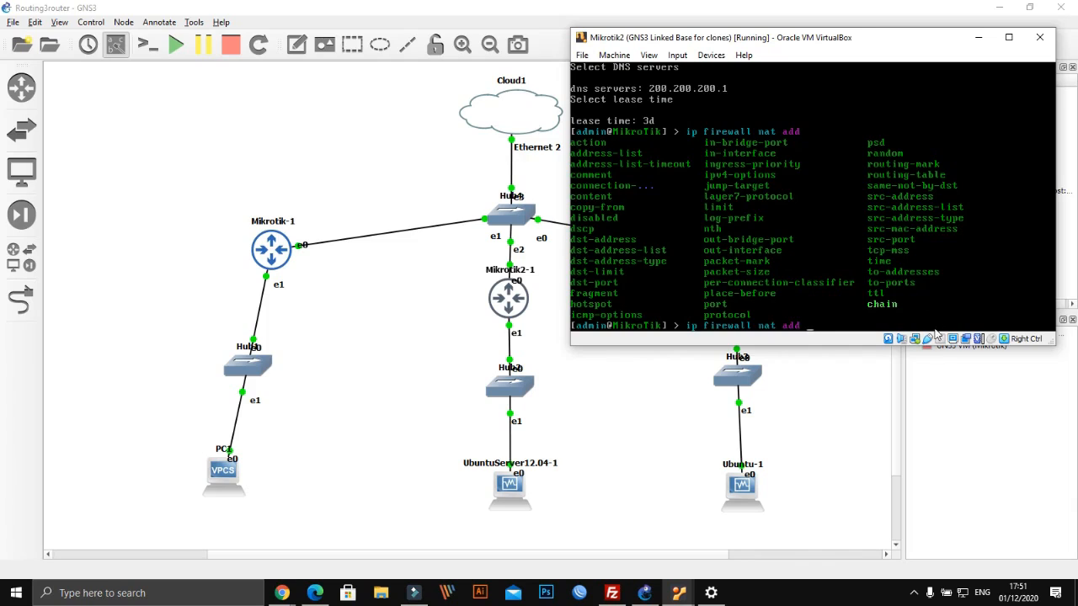
pyautogui.write('chain=sr')
pyautogui.press('Tab')
pyautogui.write('a')
pyautogui.press('BackSpace')
# Extend the NAT rule with out-interface=ether1 action=masquerade
pyautogui.write('ou')
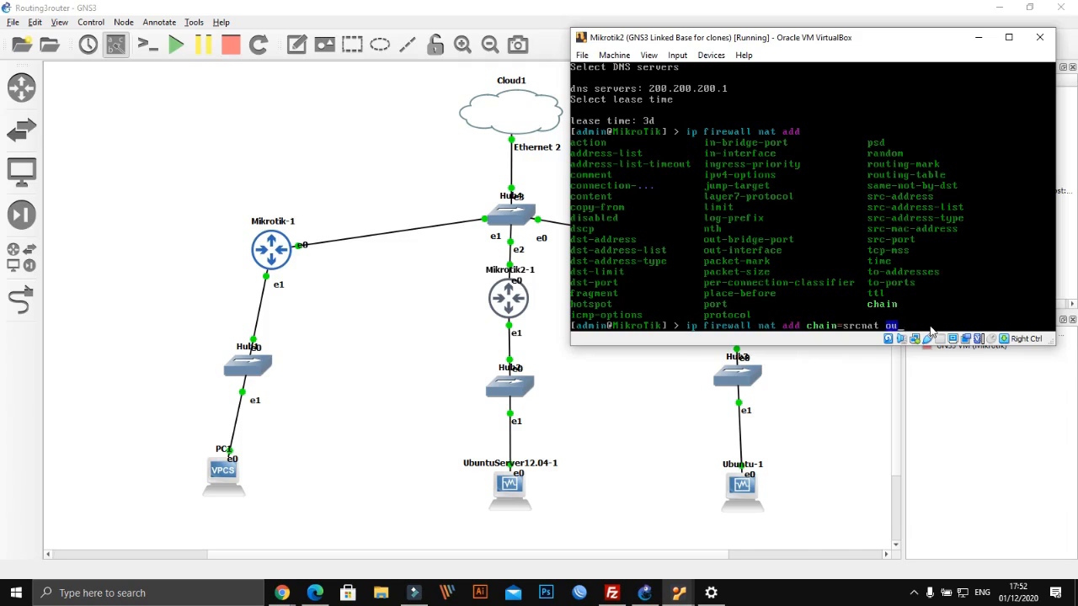
pyautogui.write('t-in')
pyautogui.press('Tab')
pyautogui.write('e')
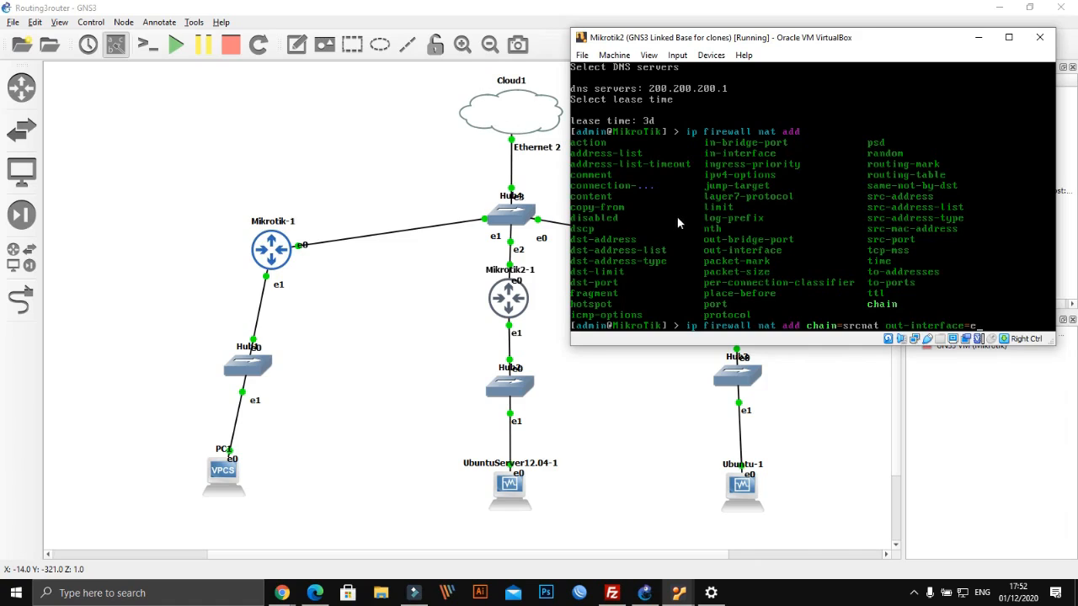
pyautogui.write('ther1 action=')
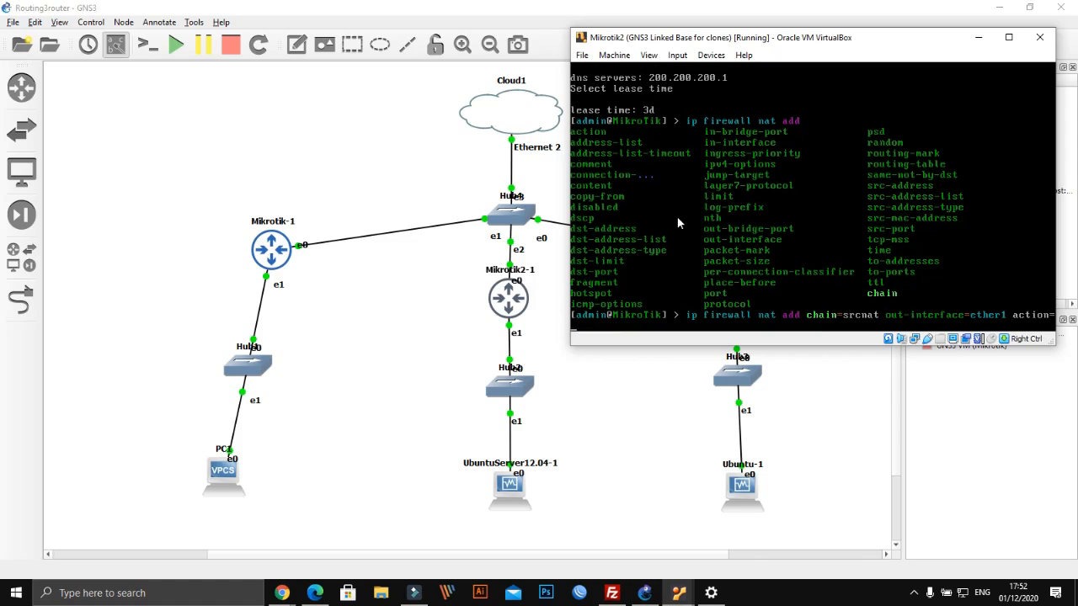
pyautogui.write('masquerade')
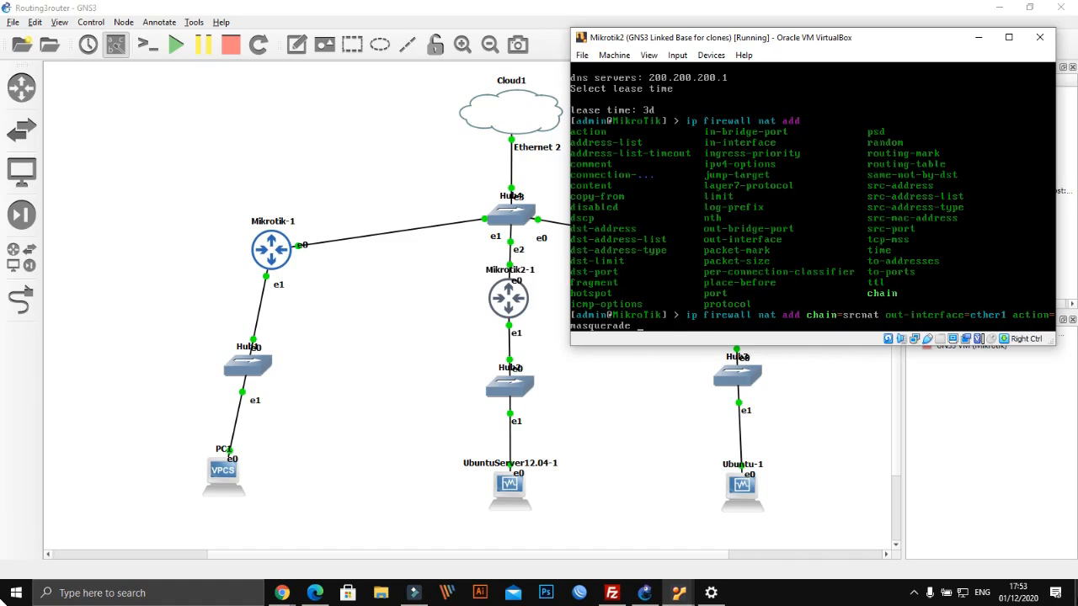
# Commit the ether1 srcnat masquerade rule, then print routes showing the default via 199.199.199.1
pyautogui.press('Return')
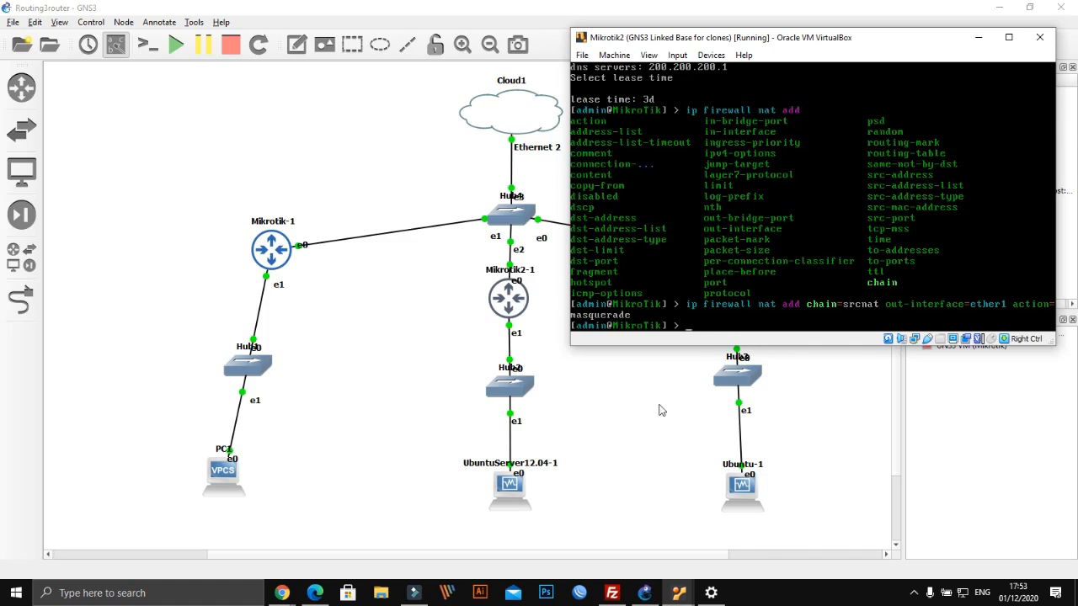
pyautogui.write('ip route print')
pyautogui.press('Return')
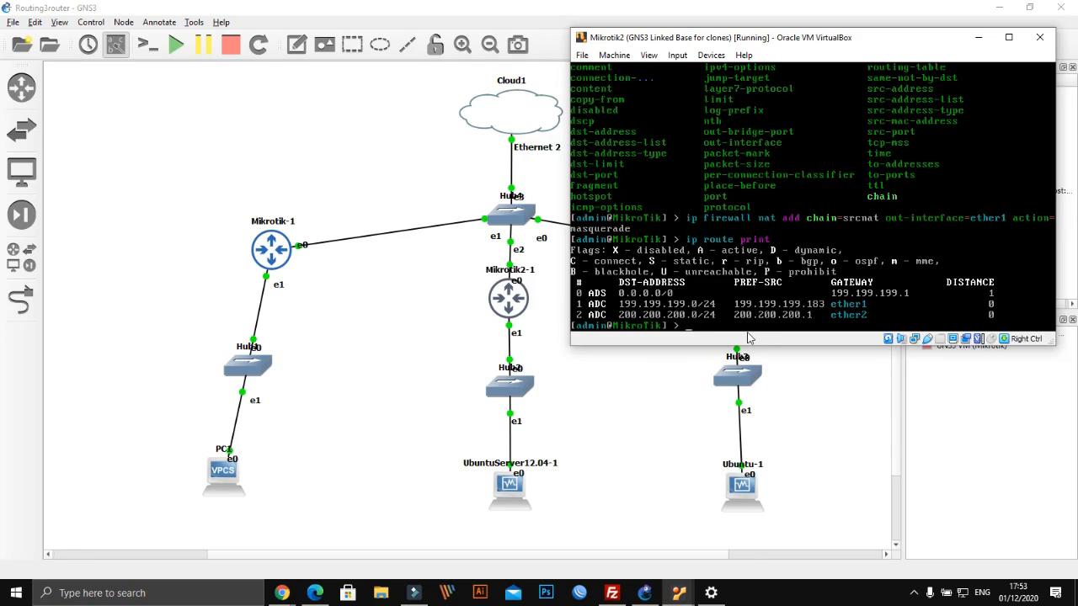
# Ping google.com from Mikrotik2 and stop after 20 replies with 0% packet loss
pyautogui.write('ping google.com')
pyautogui.press('Return')
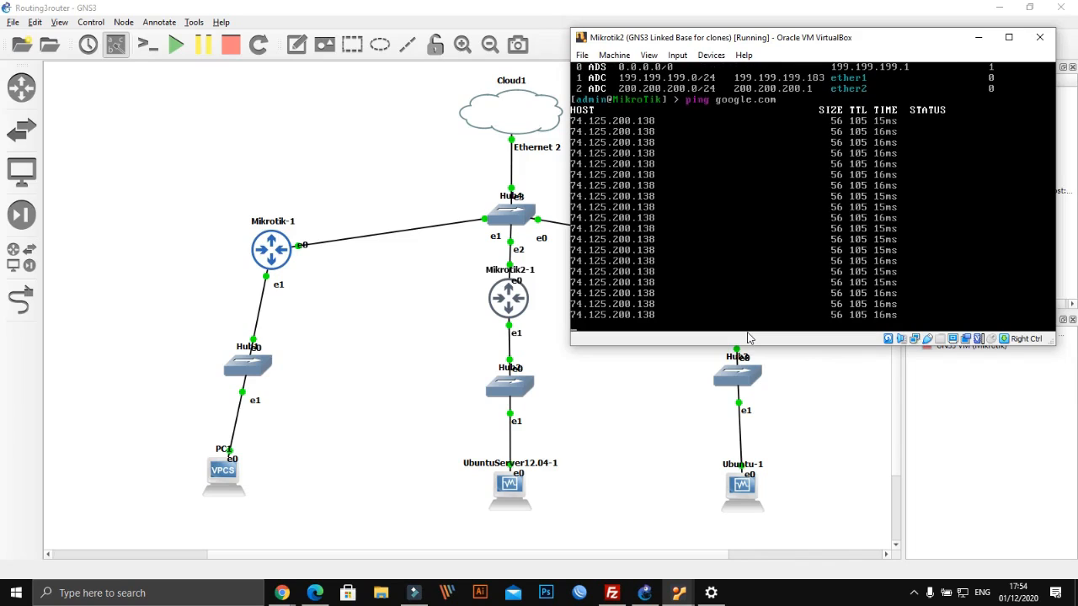
pyautogui.hotkey('ctrl', 'c')
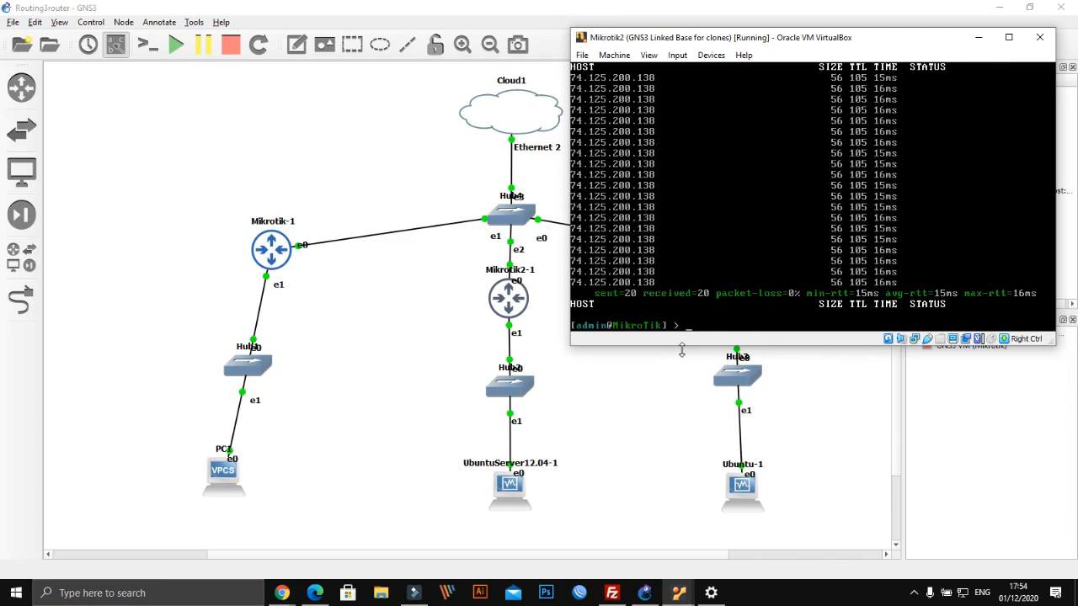
# Enter the ip dhcp-server print command using Tab completion
pyautogui.write('ip dh')
pyautogui.press('Tab')
pyautogui.write('server print')
# List DHCP server dhcp1 on ether2 and the ARP table with gateway 199.199.199.1
pyautogui.press('Return')
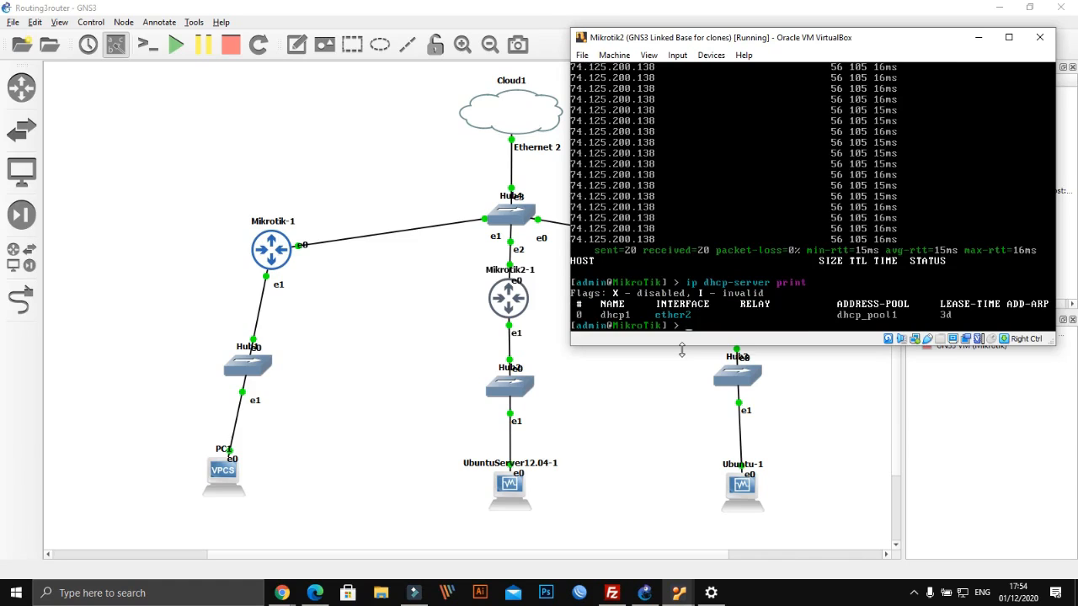
pyautogui.write('ip arp print')
pyautogui.press('Return')
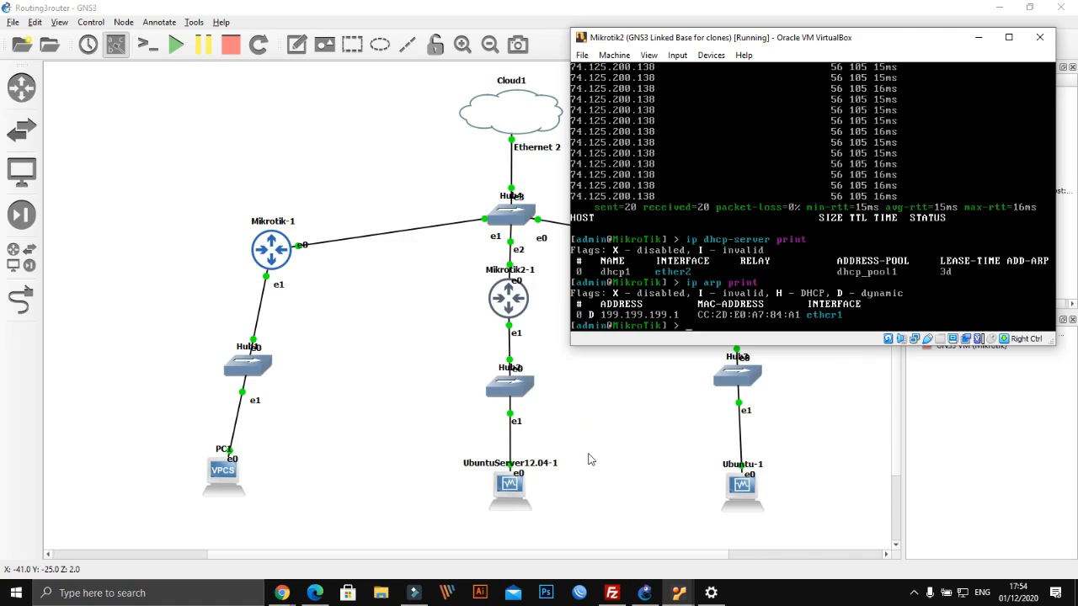
# Print Mikrotik2's routing table again, confirming the default route via 199.199.199.1
pyautogui.moveTo(715, 40); pyautogui.dragTo(687, 32)
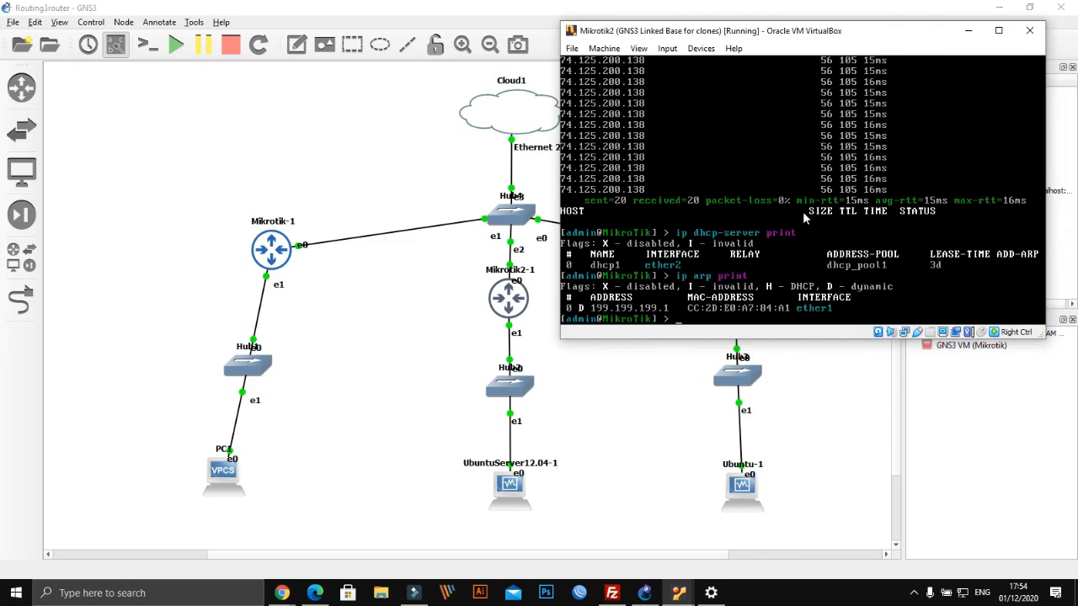
pyautogui.write('ip route print')
pyautogui.press('Return')
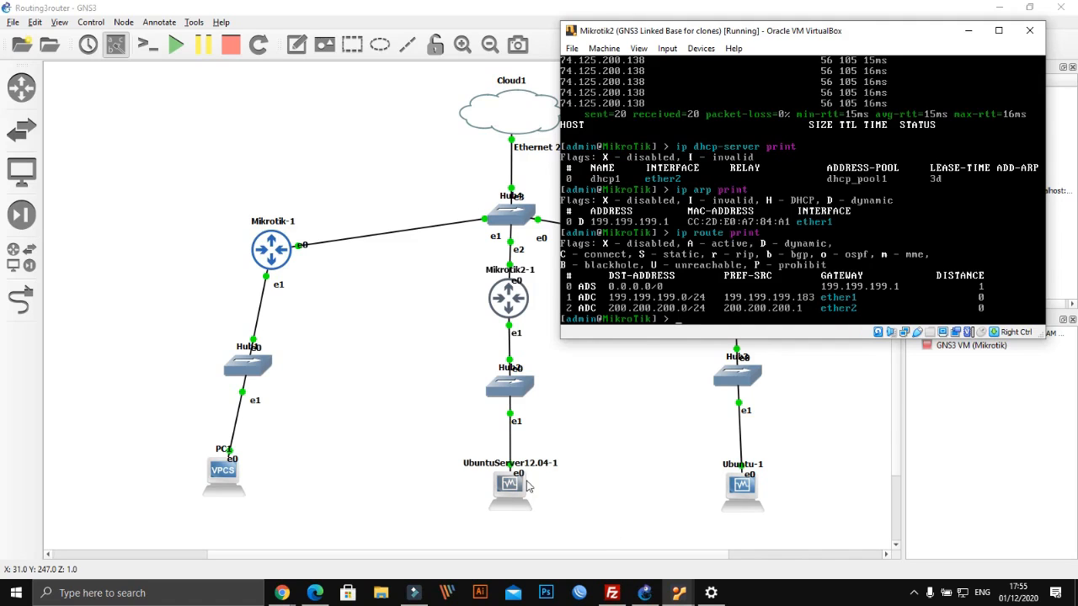
pyautogui.click(679, 593)
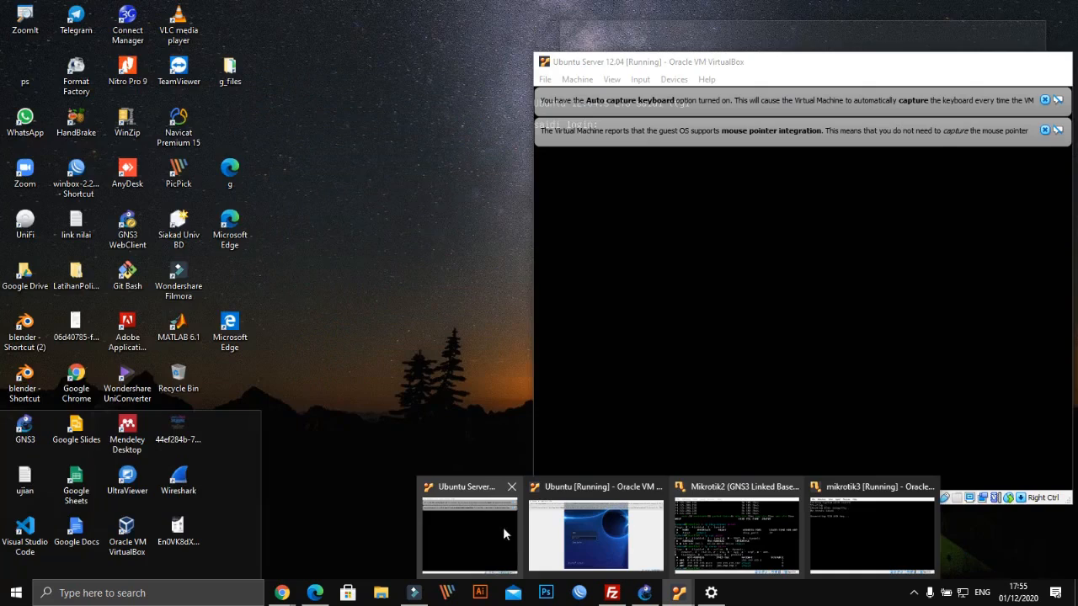
# Bring the Ubuntu Server 12.04 console forward and dismiss both VirtualBox notification bars
pyautogui.click(502, 528)
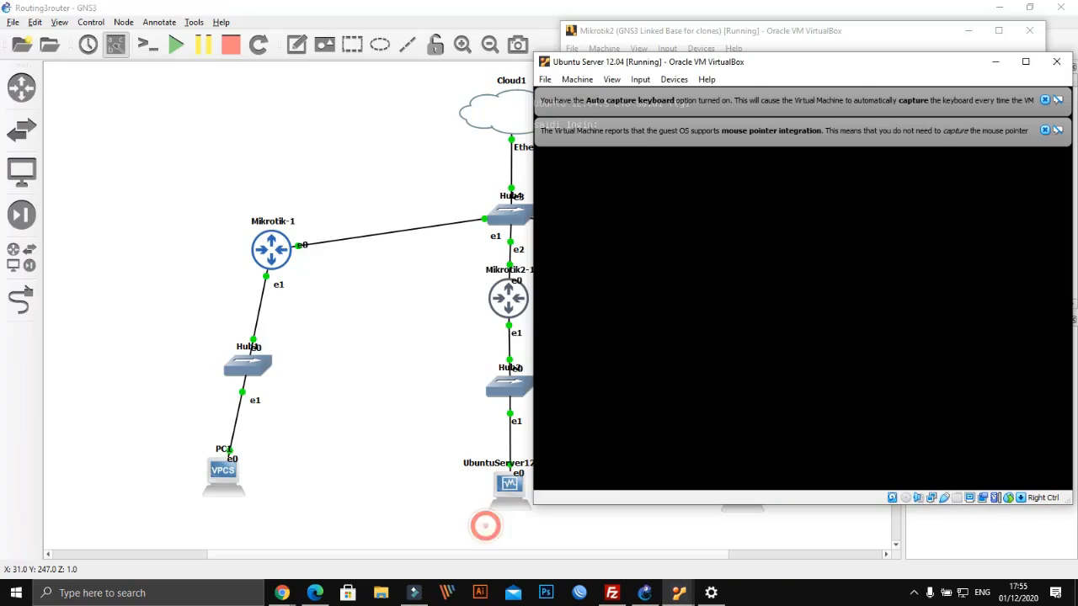
pyautogui.click(1046, 130)
pyautogui.click(1044, 100)
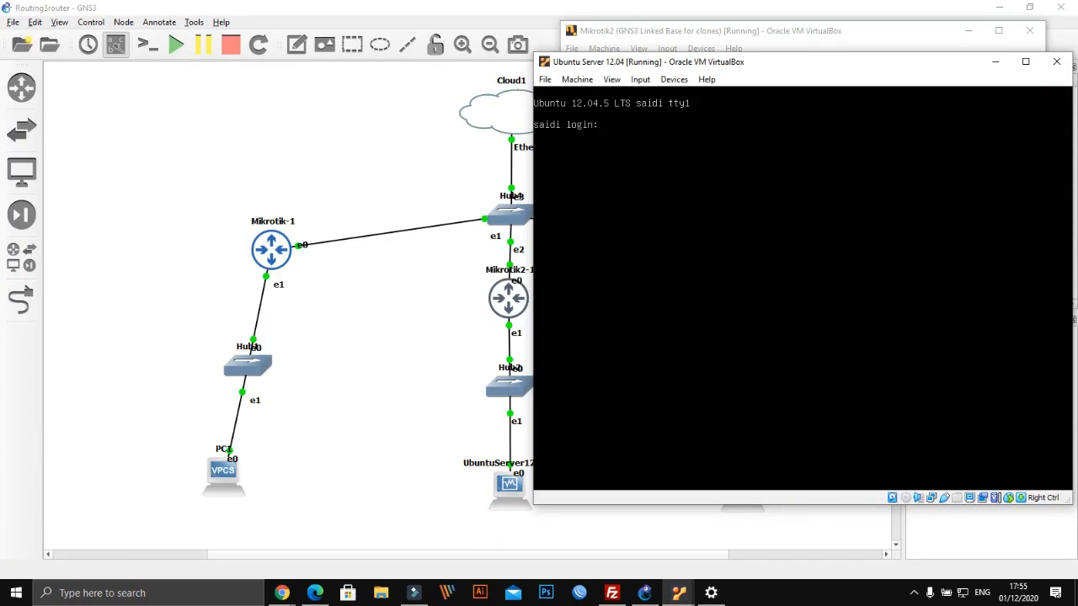
pyautogui.press('Return')
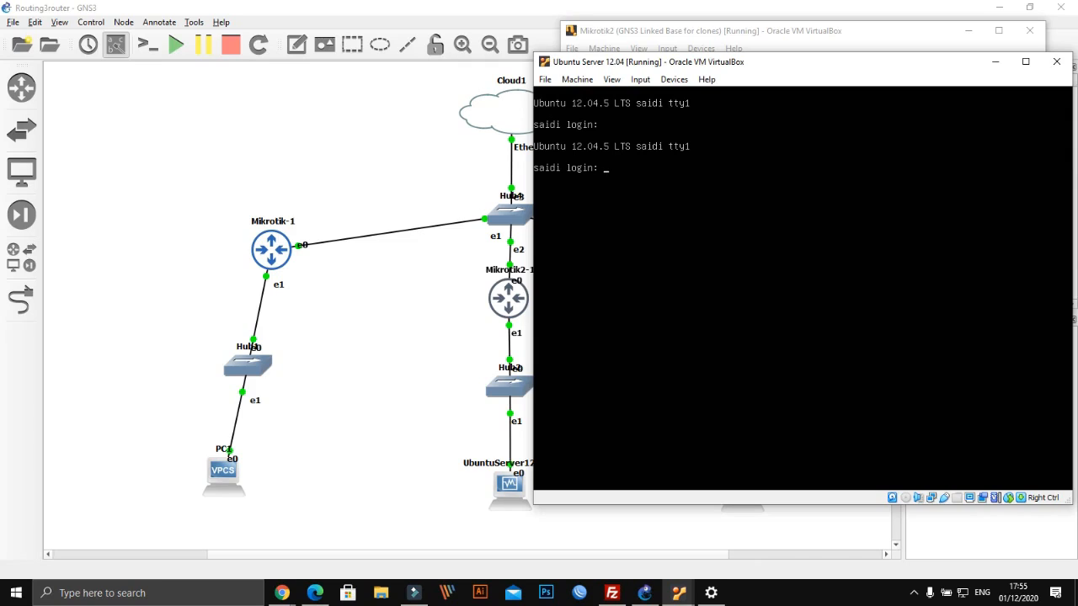
# Try logging in as root and as another user; every attempt returns Login incorrect
pyautogui.press('Return')
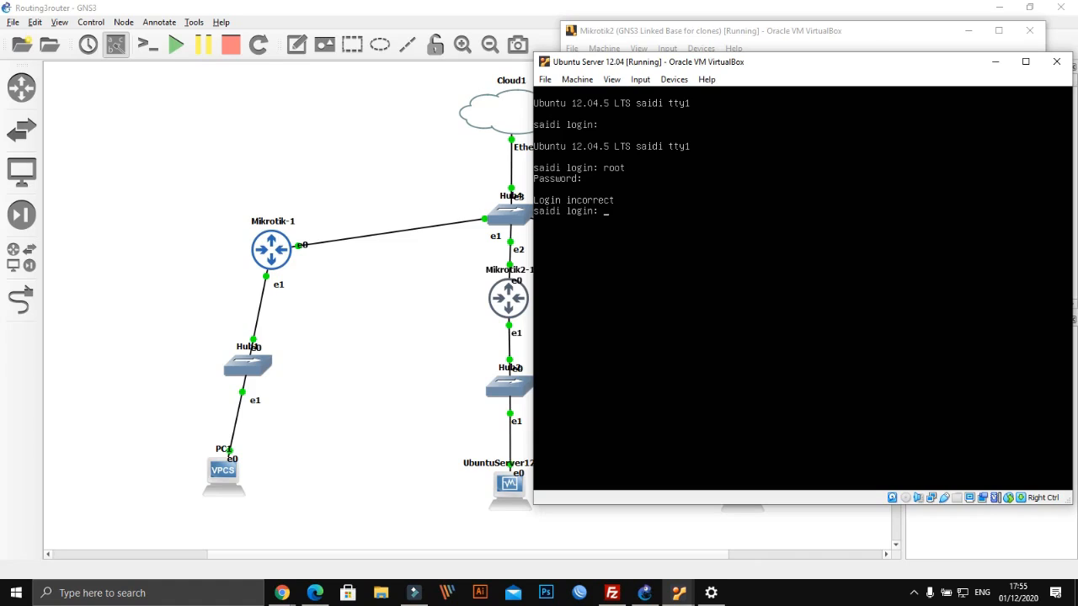
pyautogui.press('Return')
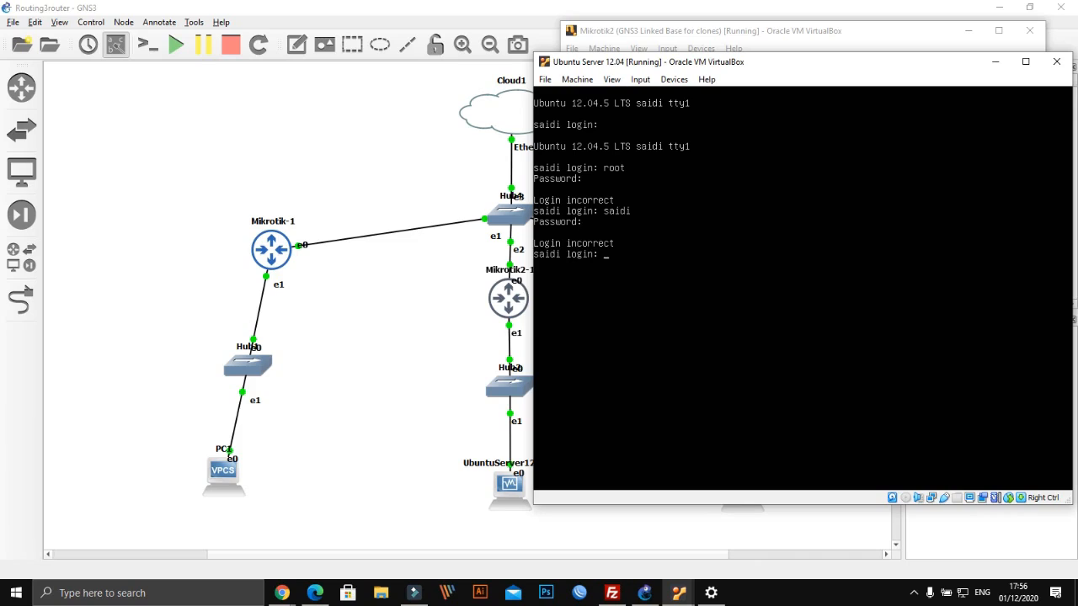
pyautogui.press('BackSpace')
pyautogui.press('BackSpace')
pyautogui.press('BackSpace')
pyautogui.press('BackSpace')
pyautogui.press('BackSpace')
pyautogui.press('BackSpace')
pyautogui.press('BackSpace')
pyautogui.press('Return')
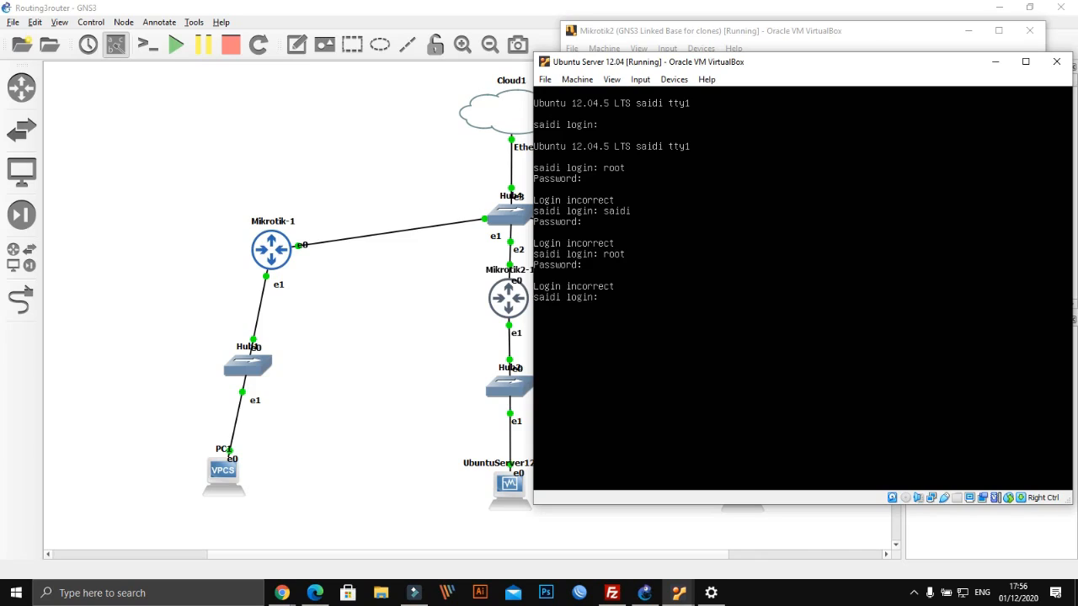
pyautogui.press('Return')
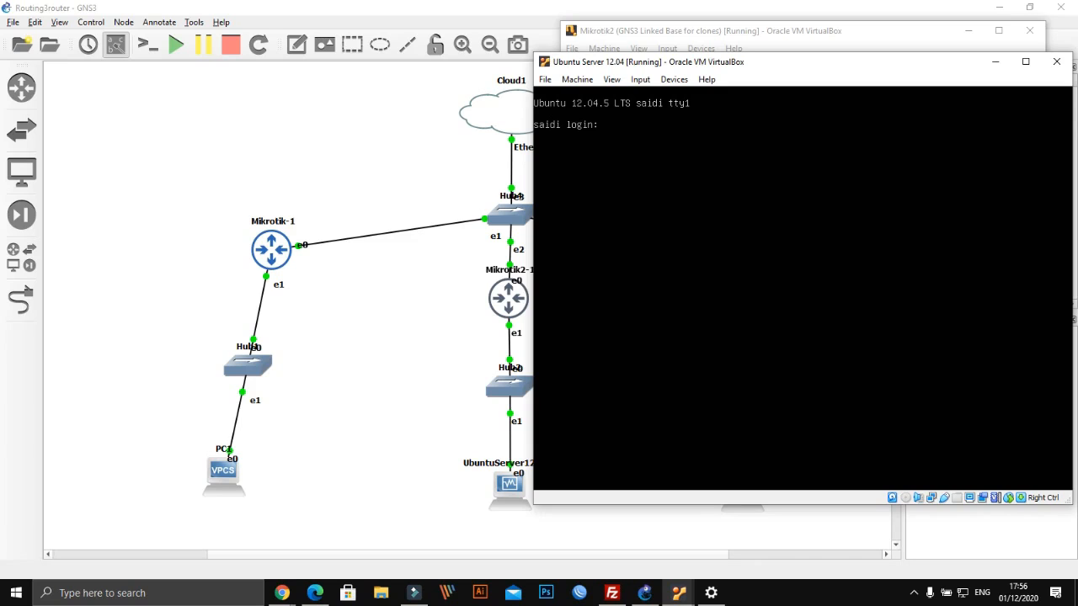
# Switch to the Chrome window and load YouTube in a new tab
pyautogui.click(285, 592)
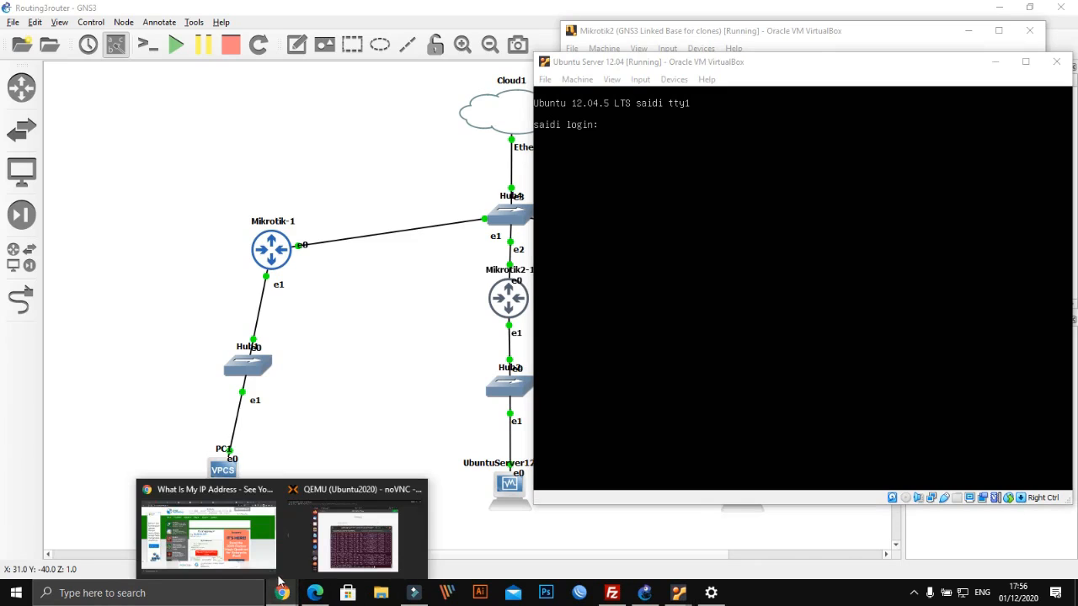
pyautogui.moveTo(305, 548)
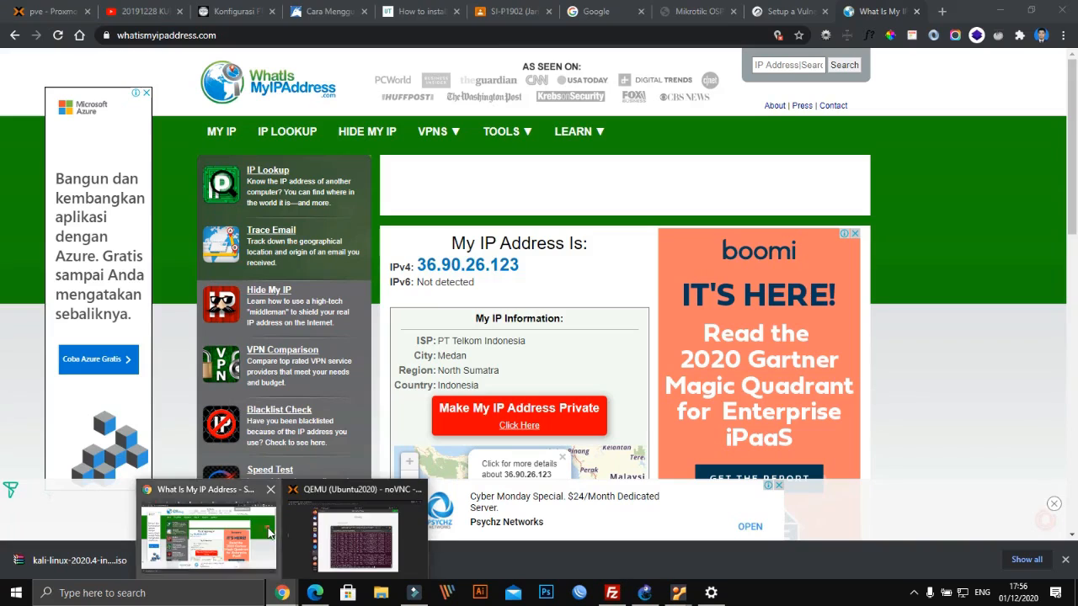
pyautogui.click(208, 535)
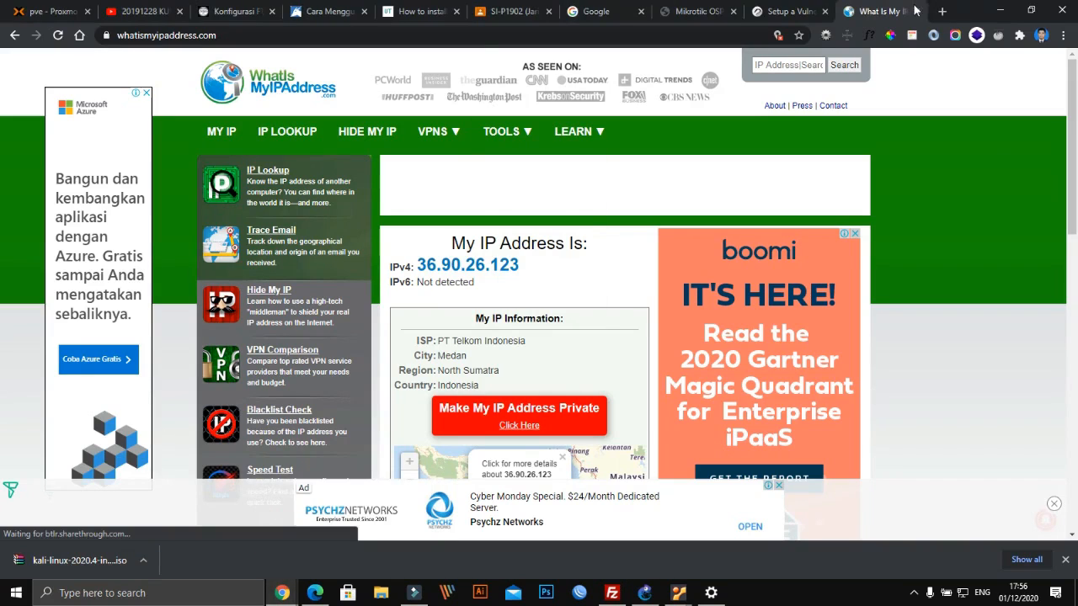
pyautogui.click(942, 11)
pyautogui.write('y')
pyautogui.press('Return')
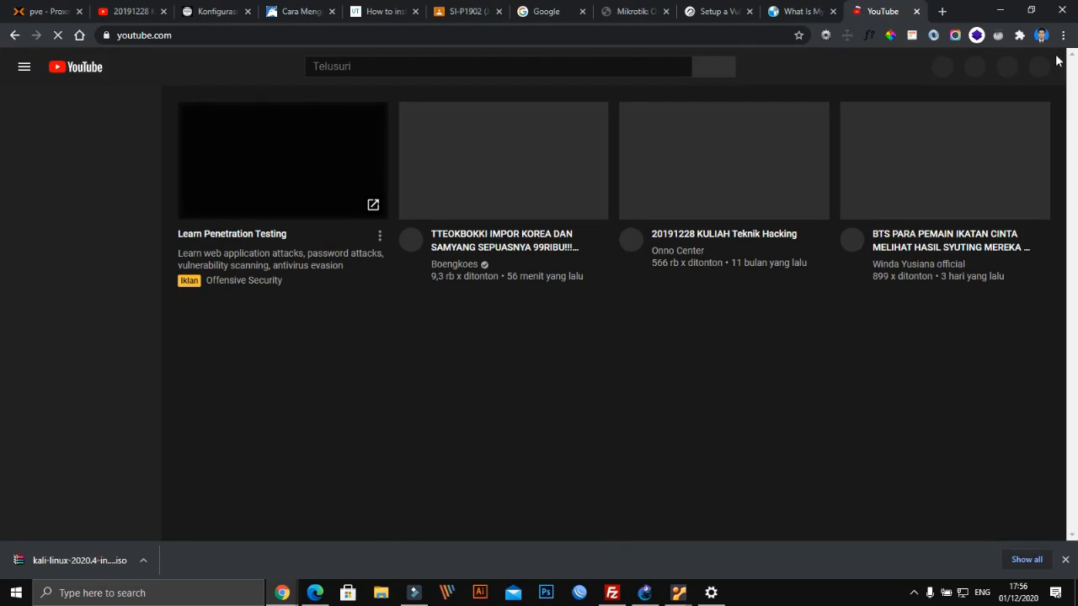
pyautogui.click(1041, 35)
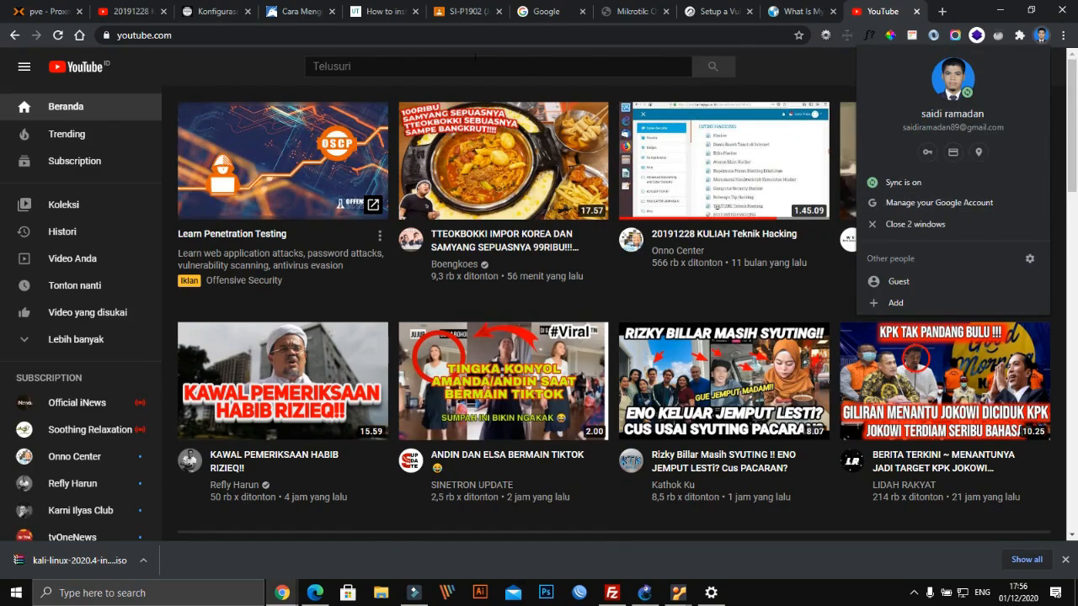
pyautogui.click(464, 45)
# Search YouTube using the first 'sa' suggestion and open the ARSITEKTUR JARINGAN TCP IP video
pyautogui.click(447, 65)
pyautogui.write('sa')
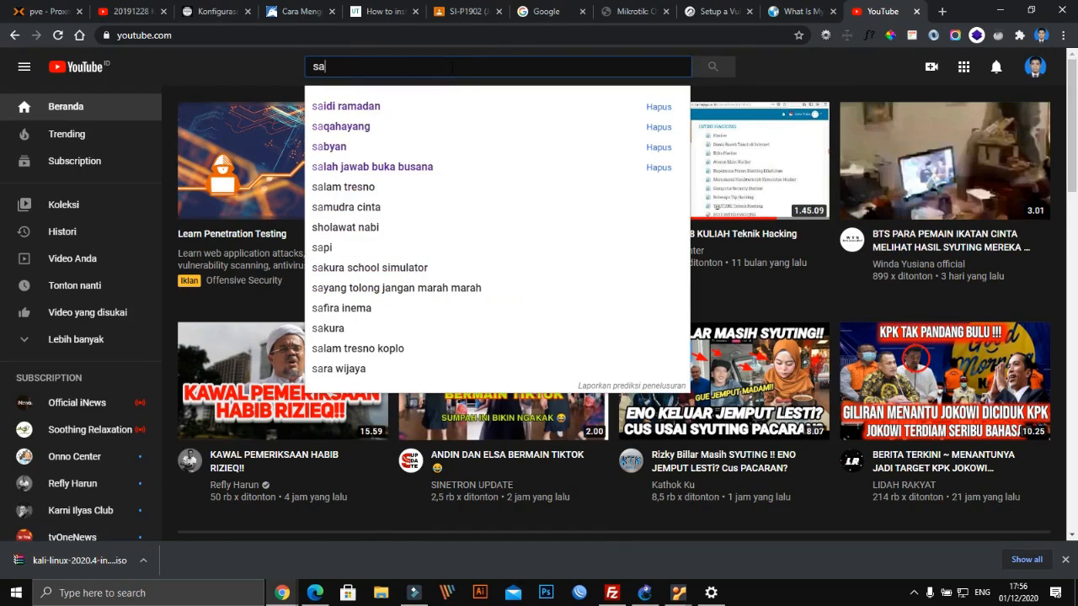
pyautogui.press('Down')
pyautogui.press('Return')
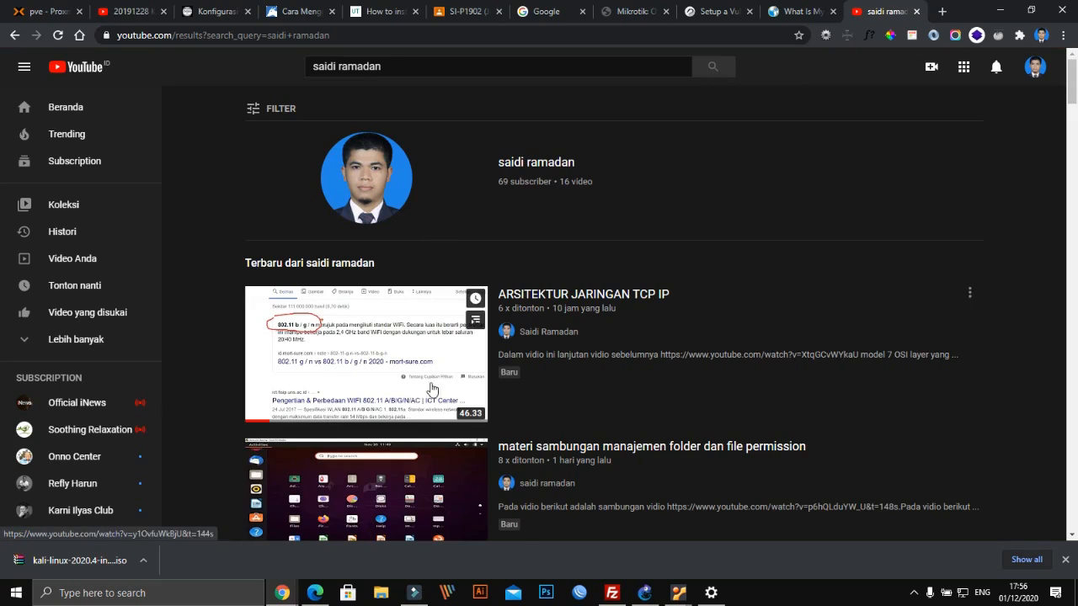
pyautogui.scroll(-3, 431, 384)
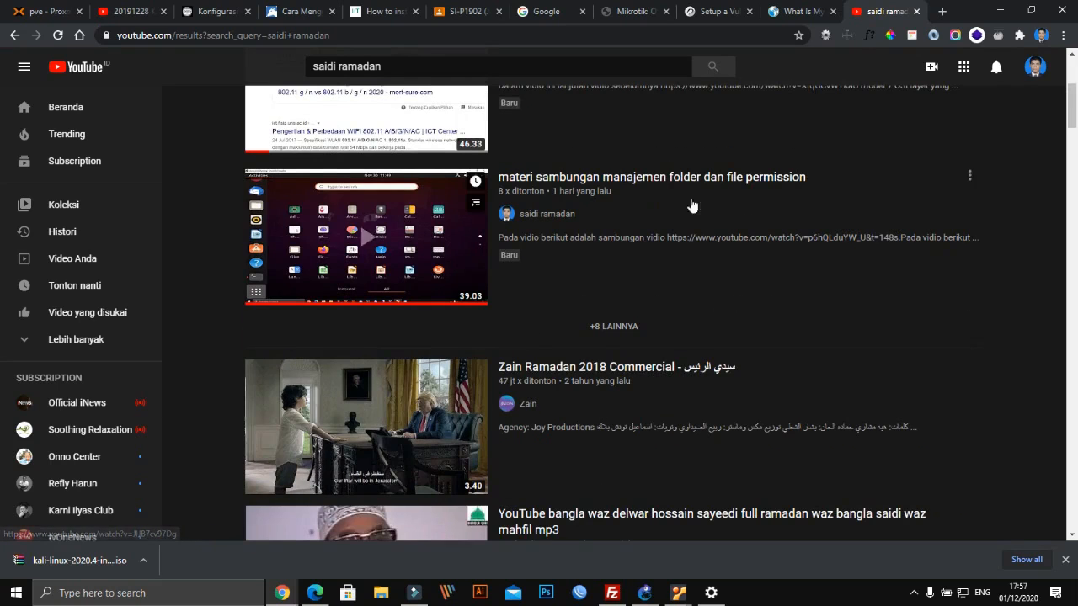
pyautogui.scroll(-2, 544, 202)
pyautogui.scroll(-4, 561, 409)
pyautogui.scroll(5, 559, 414)
pyautogui.scroll(4, 559, 415)
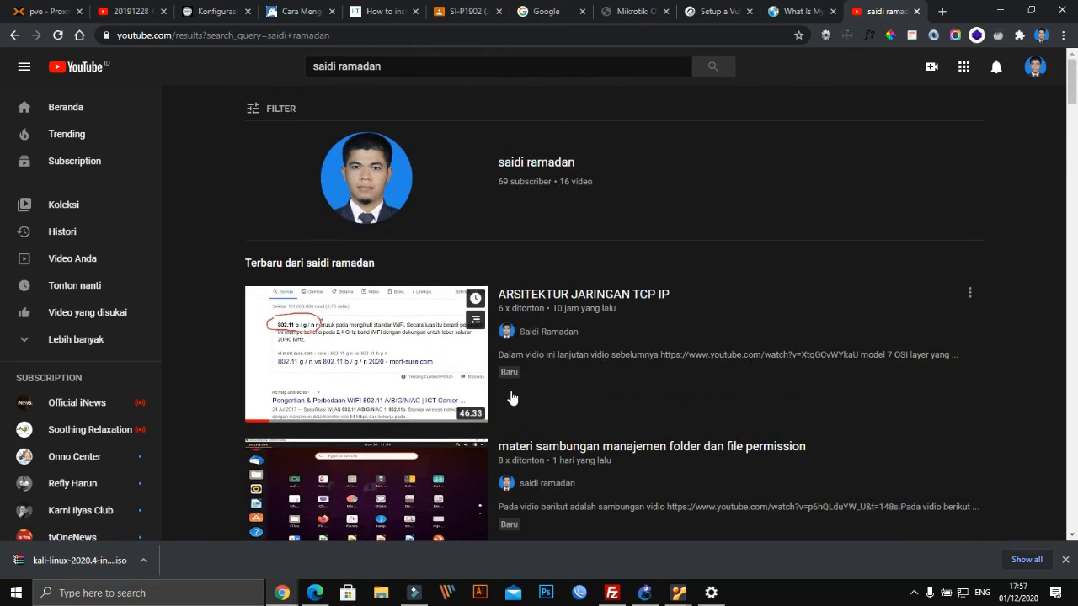
pyautogui.click(425, 343)
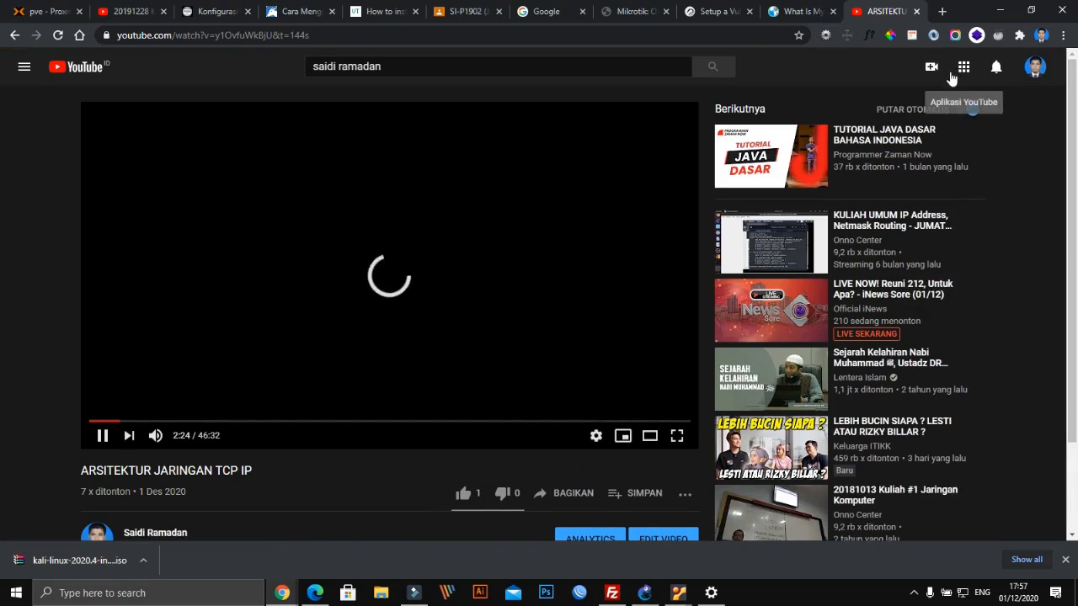
# Go to the signed-in user's own channel through the account menu
pyautogui.click(952, 76)
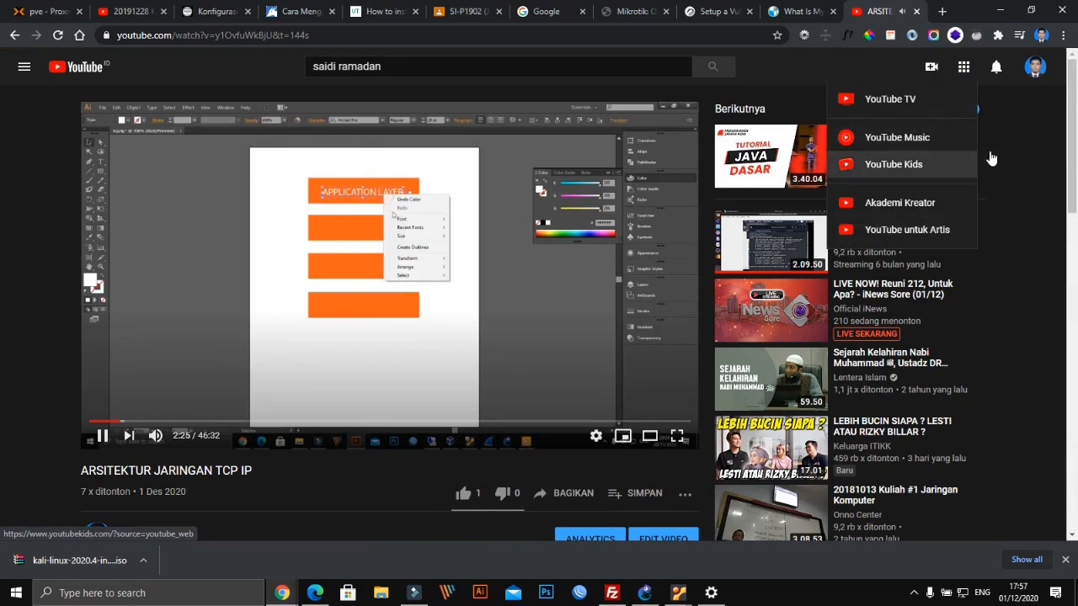
pyautogui.click(1034, 69)
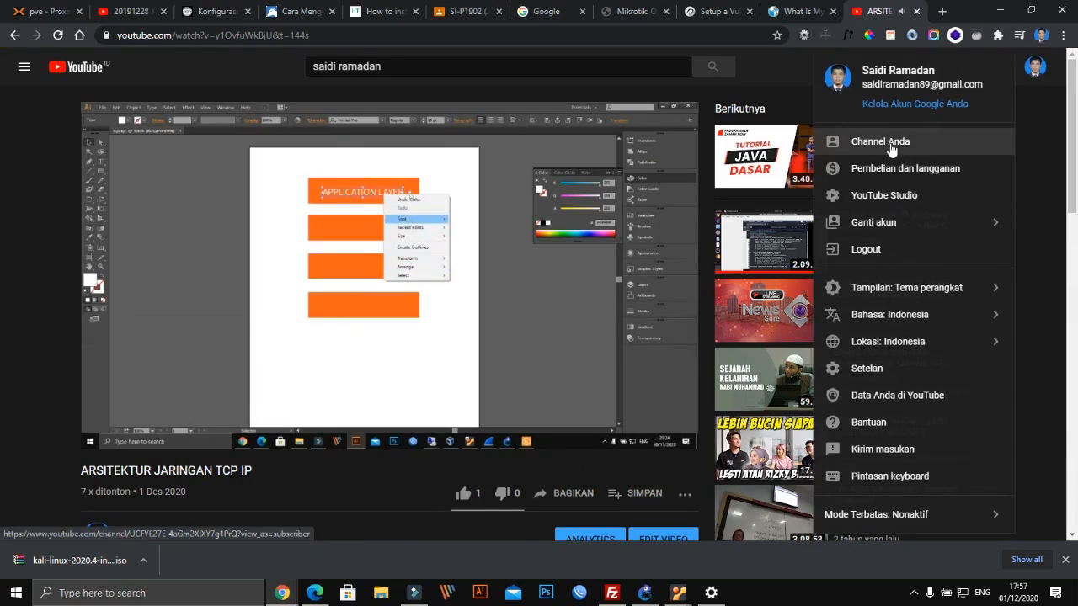
pyautogui.click(891, 149)
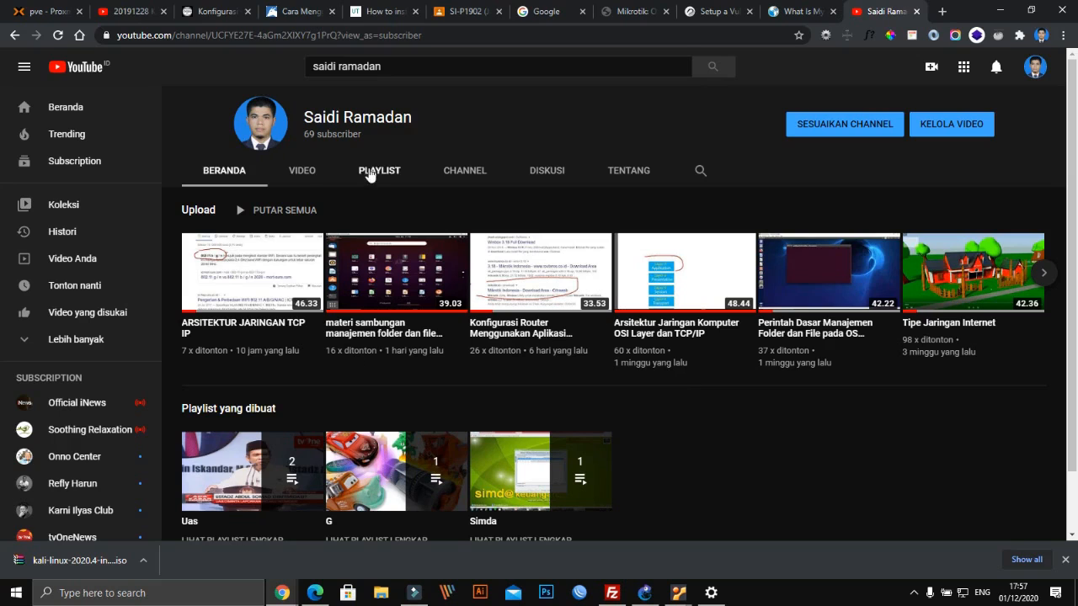
# Open the channel's Ubuntu 12 04 server video and skip ahead to 11:37
pyautogui.click(299, 172)
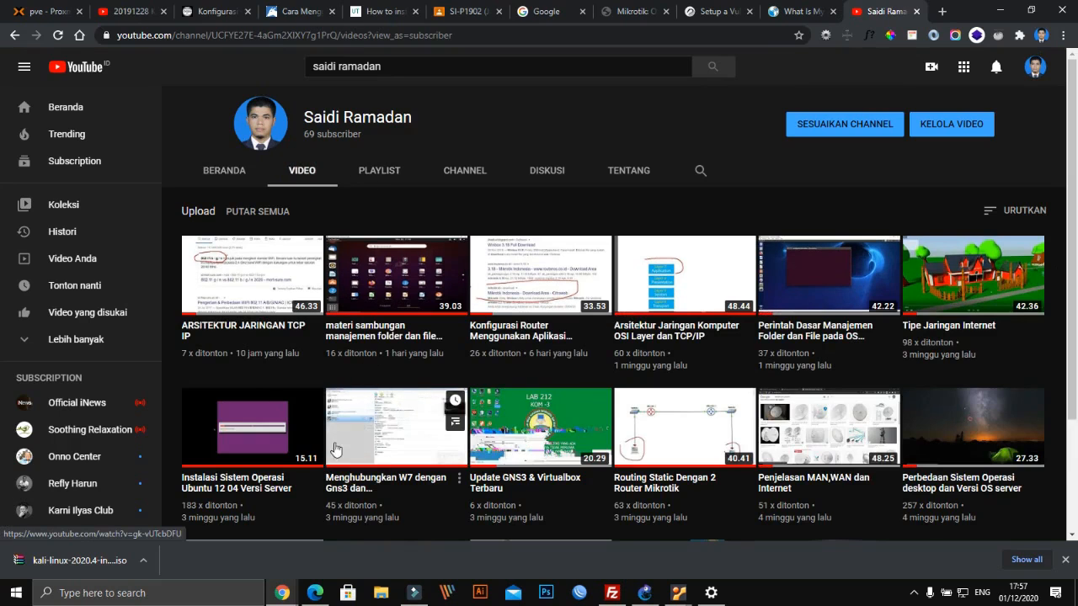
pyautogui.click(262, 444)
pyautogui.click(284, 421)
pyautogui.click(405, 422)
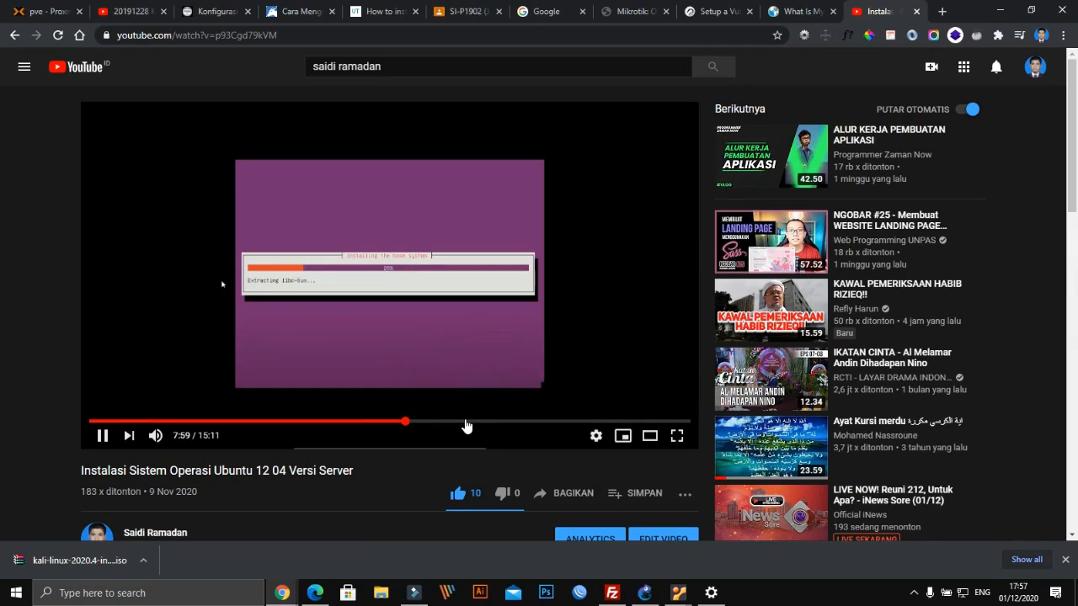
pyautogui.click(551, 421)
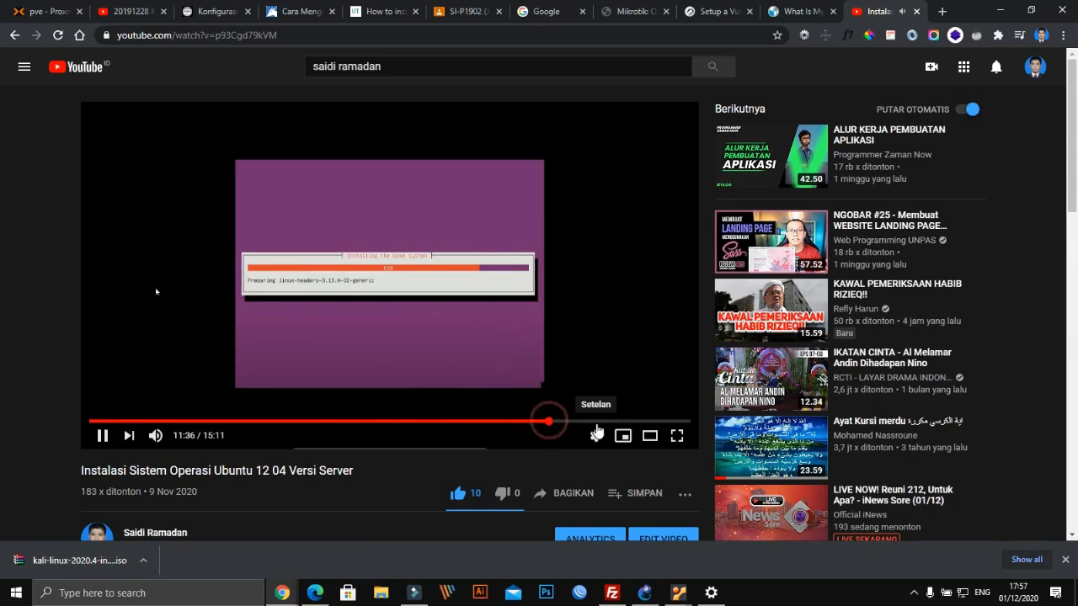
# Seek past 13:35 to the login attempts, go full screen, and pause on the successful login
pyautogui.click(599, 431)
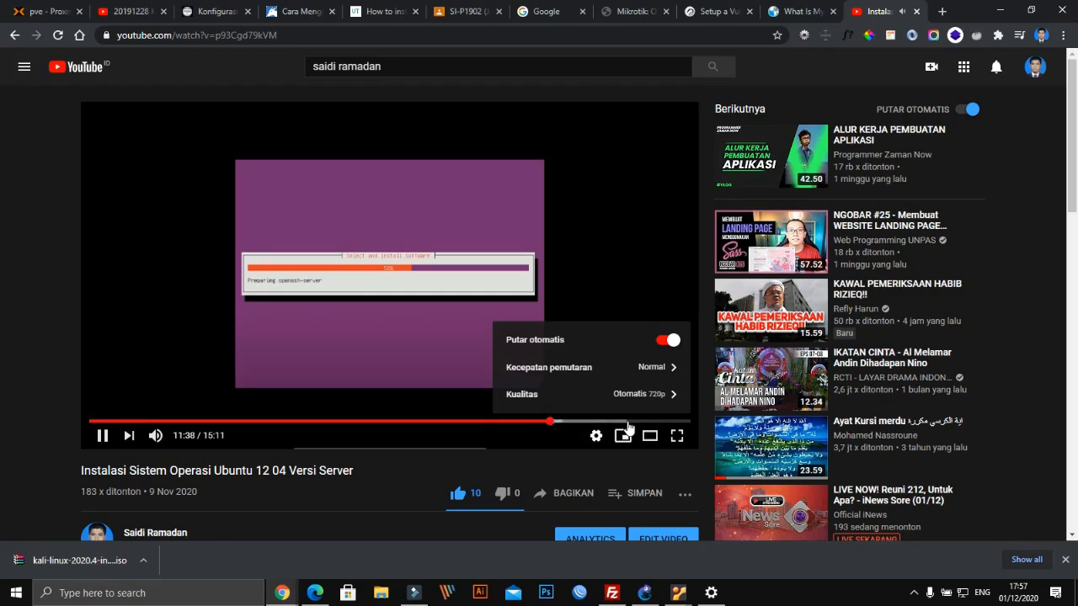
pyautogui.click(626, 421)
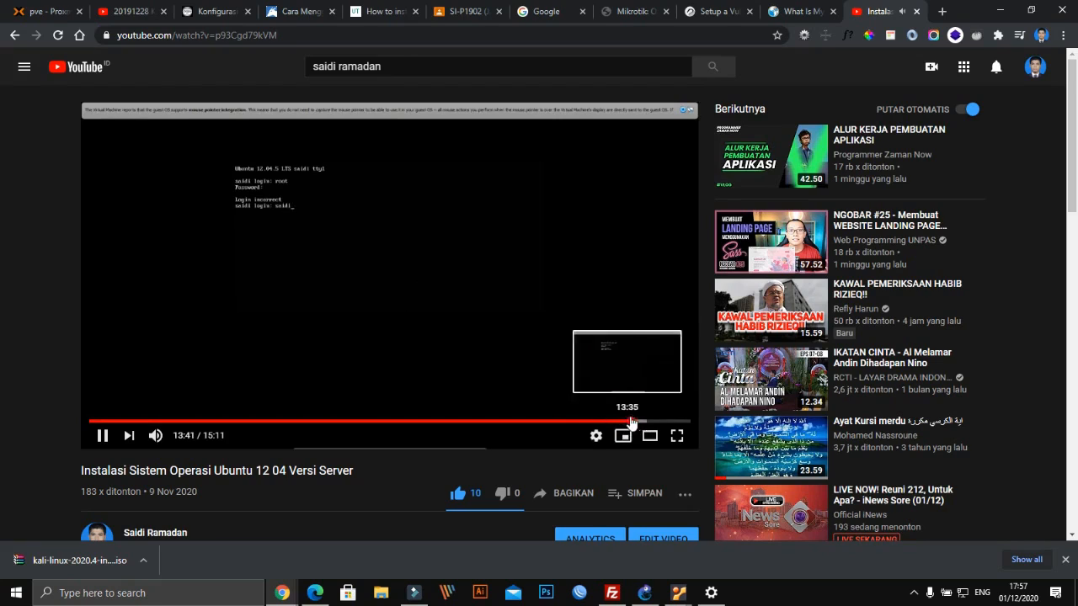
pyautogui.click(640, 421)
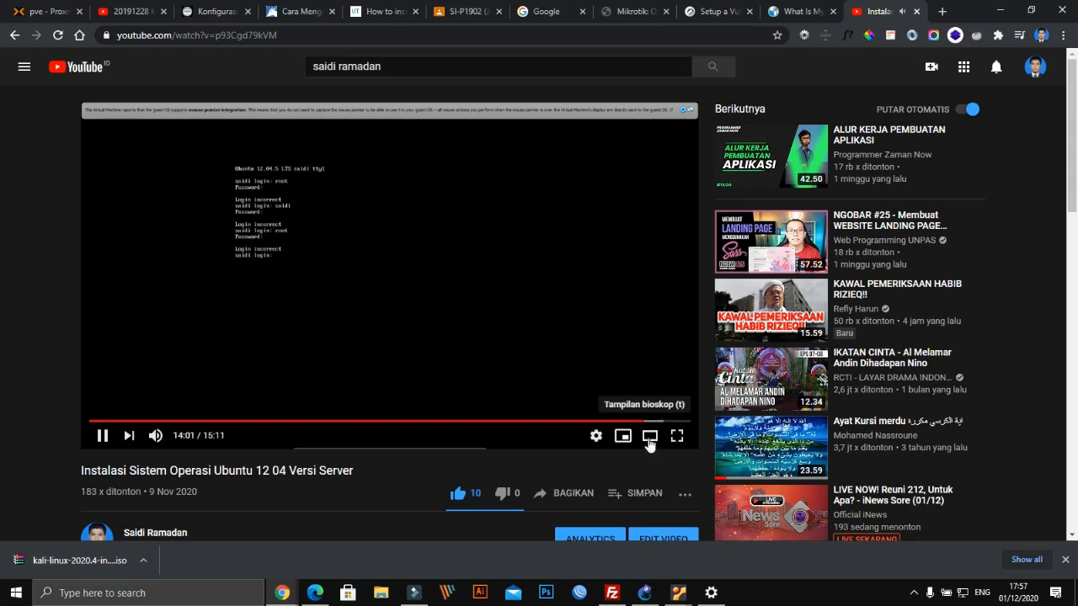
pyautogui.click(677, 436)
pyautogui.click(646, 389)
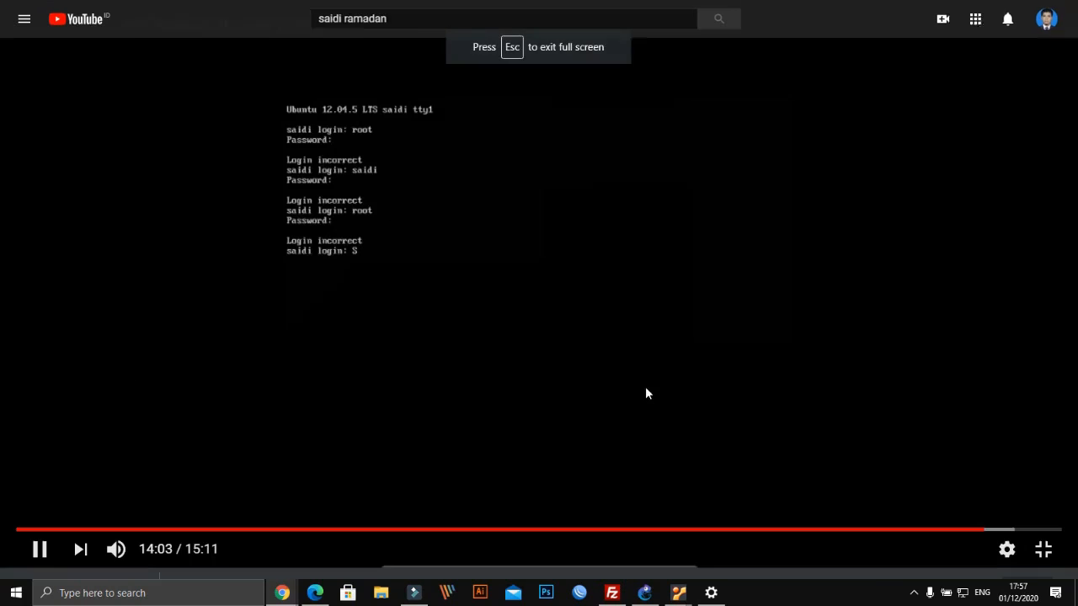
pyautogui.click(866, 486)
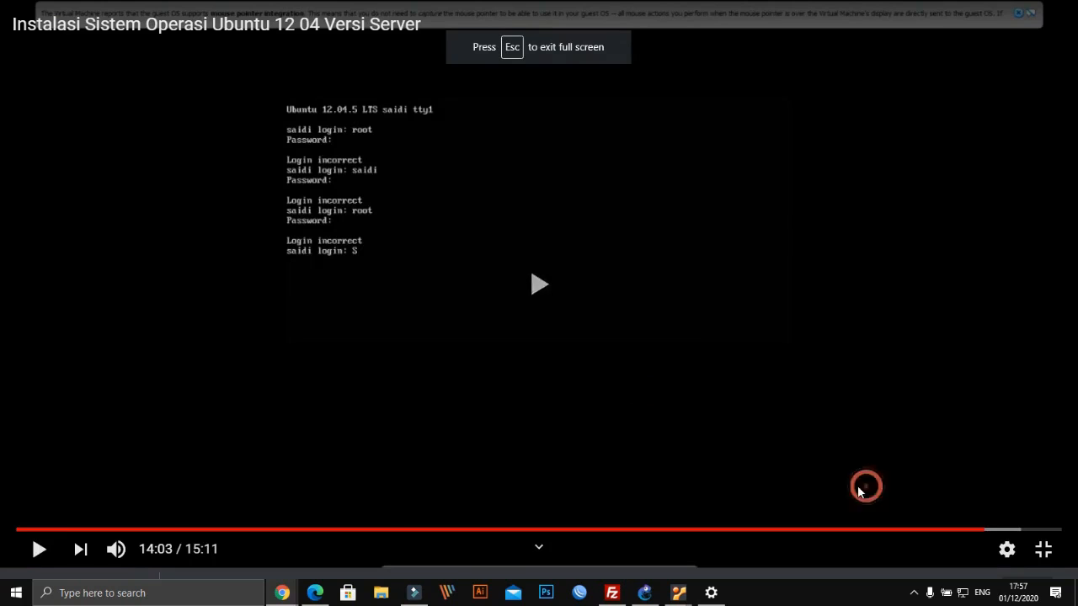
pyautogui.click(539, 263)
pyautogui.click(560, 306)
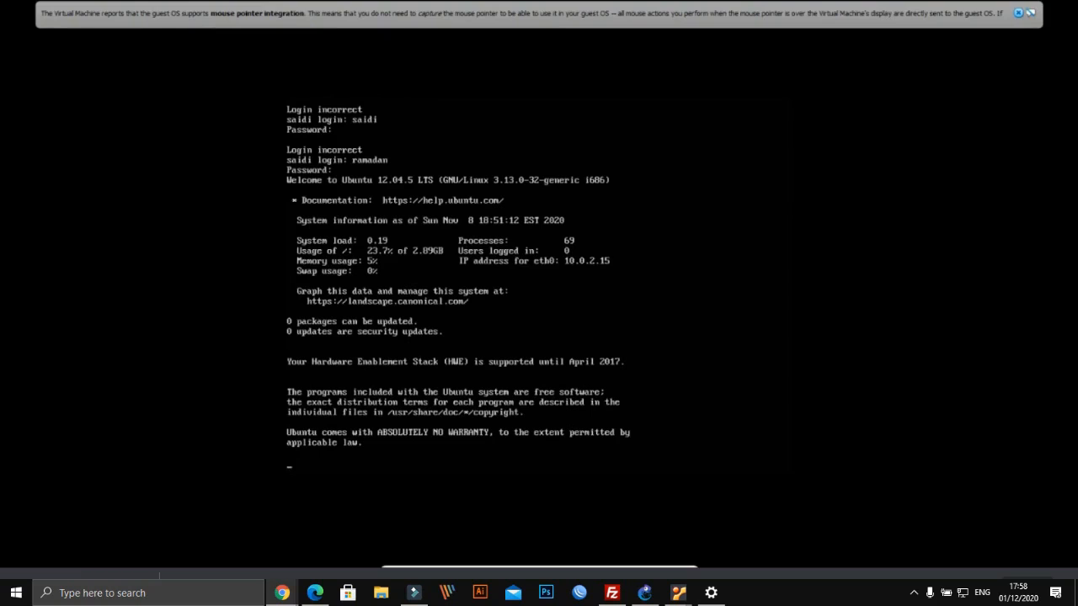
pyautogui.click(704, 218)
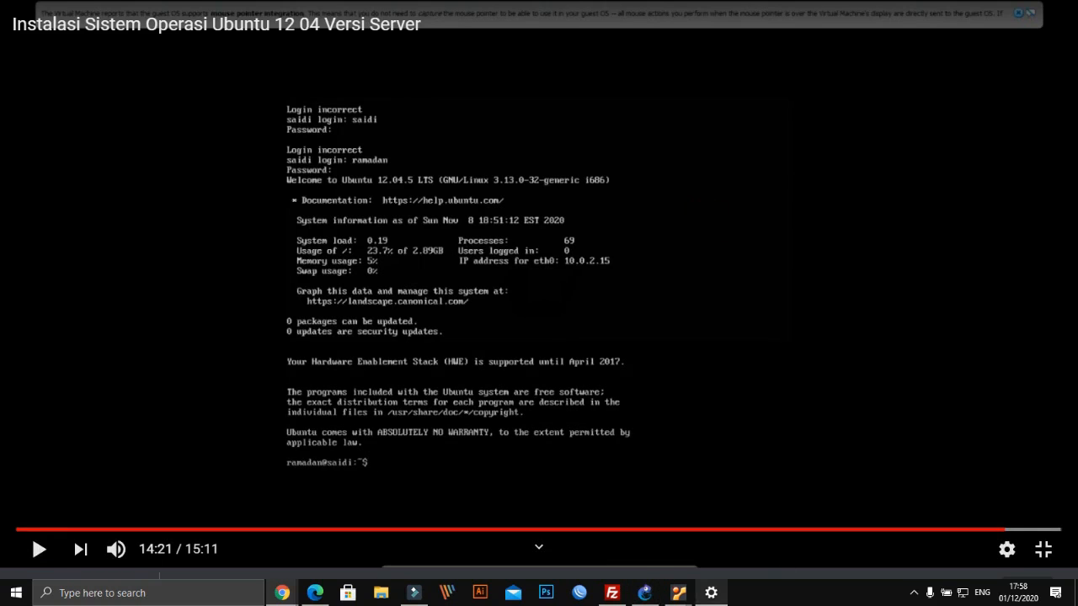
# Leave the video and bring the Ubuntu Server 12.04 VM window forward
pyautogui.moveTo(678, 594)
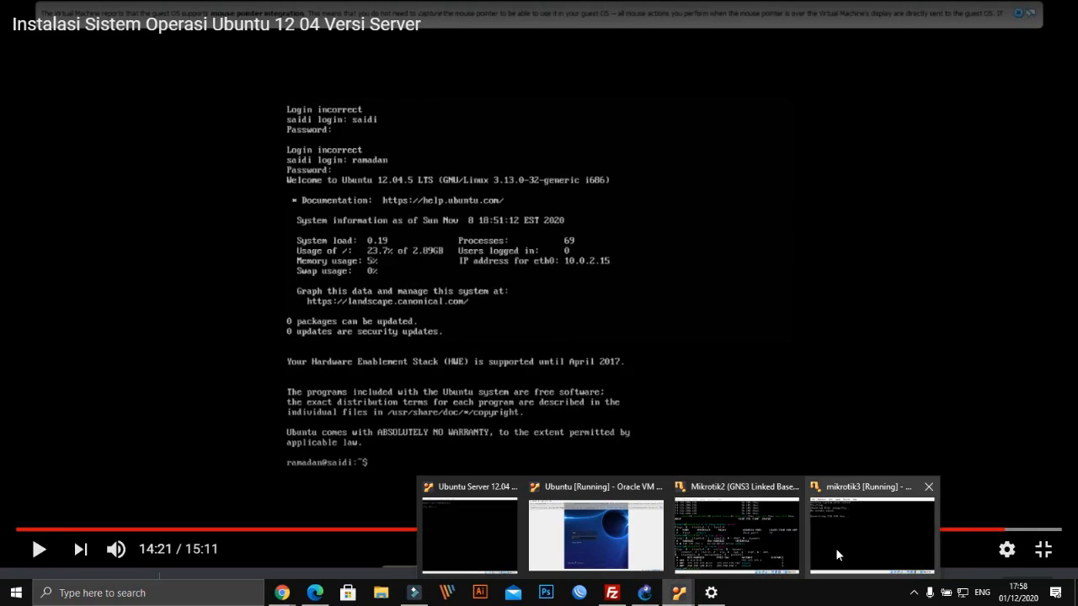
pyautogui.moveTo(784, 543)
pyautogui.click(845, 545)
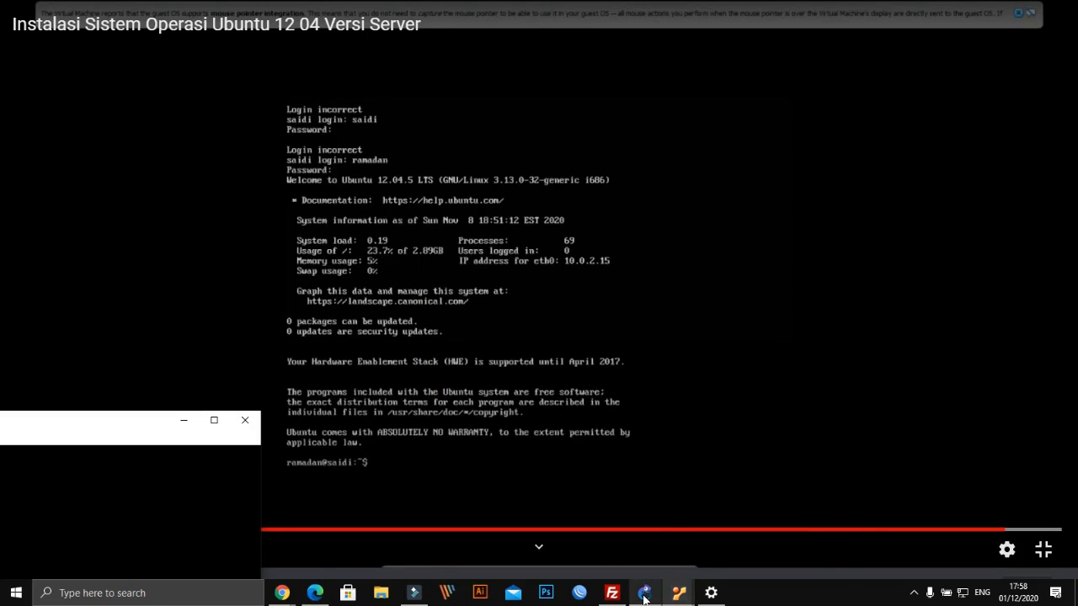
pyautogui.click(679, 593)
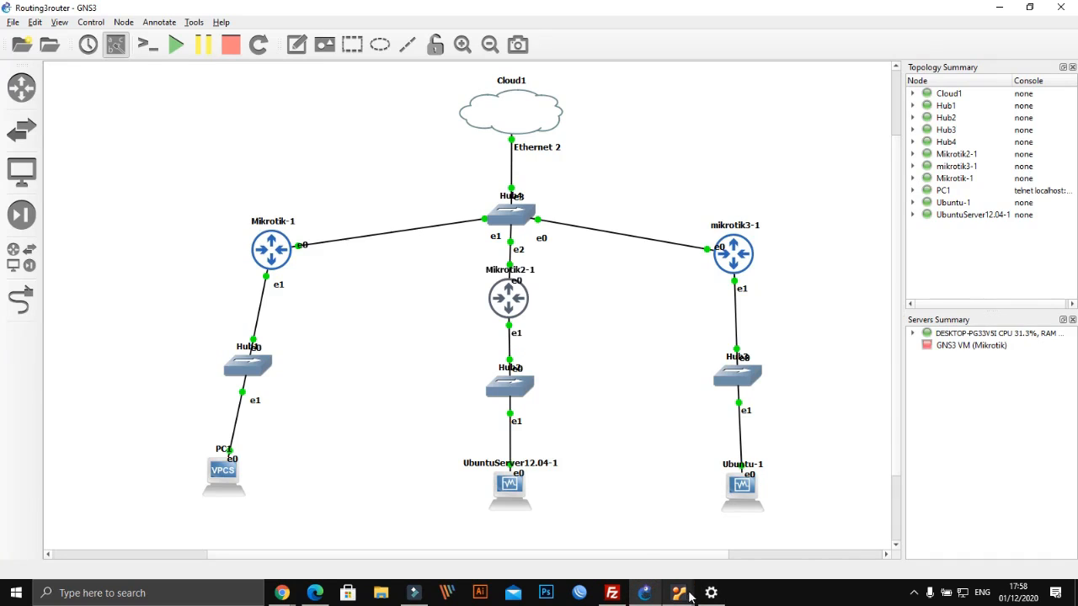
pyautogui.moveTo(676, 592)
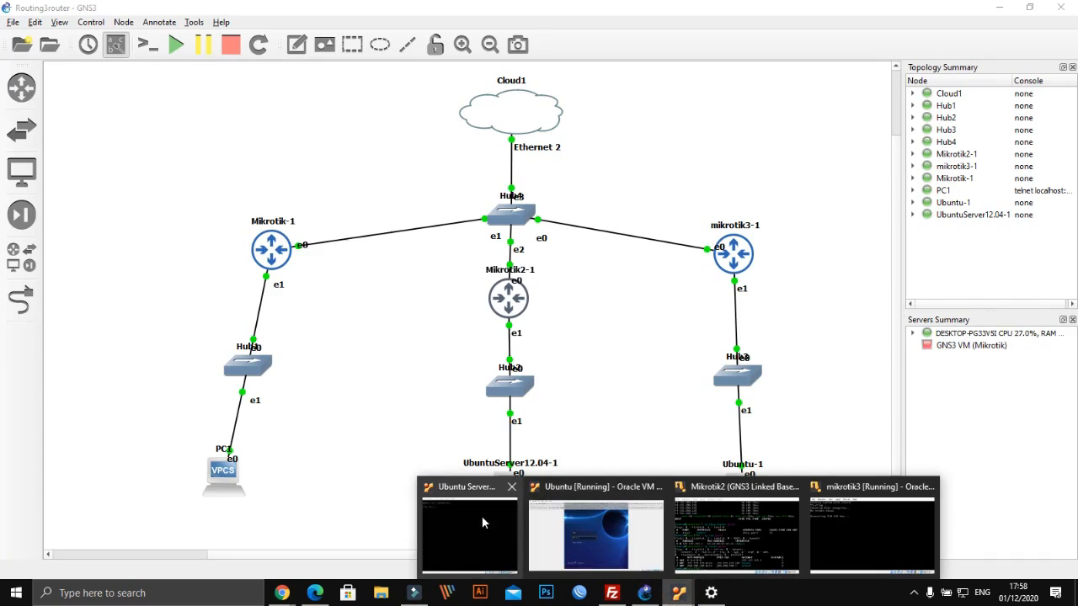
pyautogui.click(469, 531)
# Log in with the user name and password, then run ip addr showing eth0 at 192.168.2.254/24
pyautogui.write('ra')
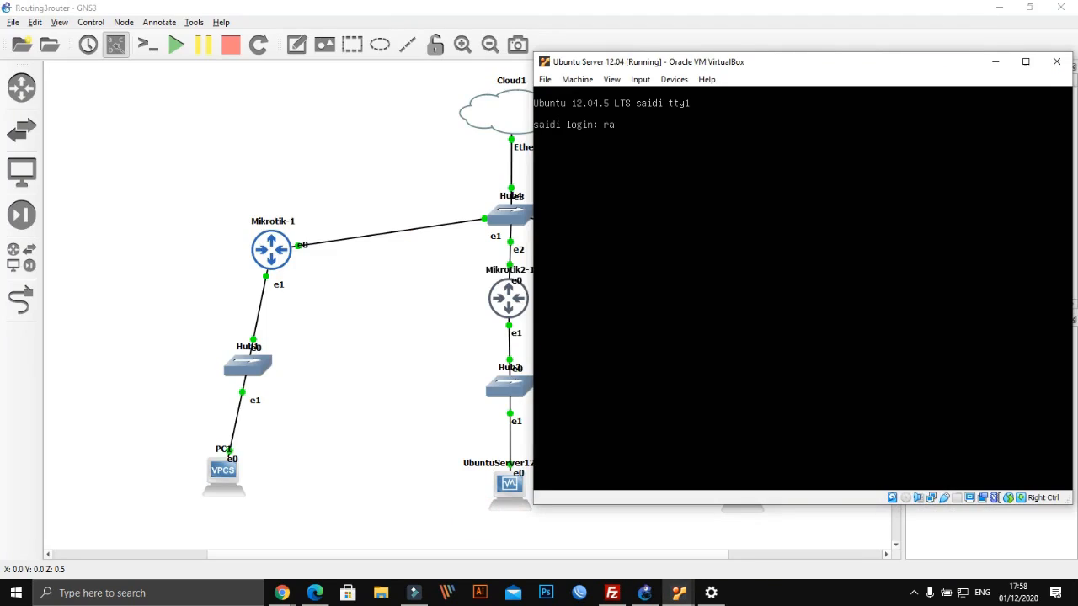
pyautogui.write('madan')
pyautogui.press('Return')
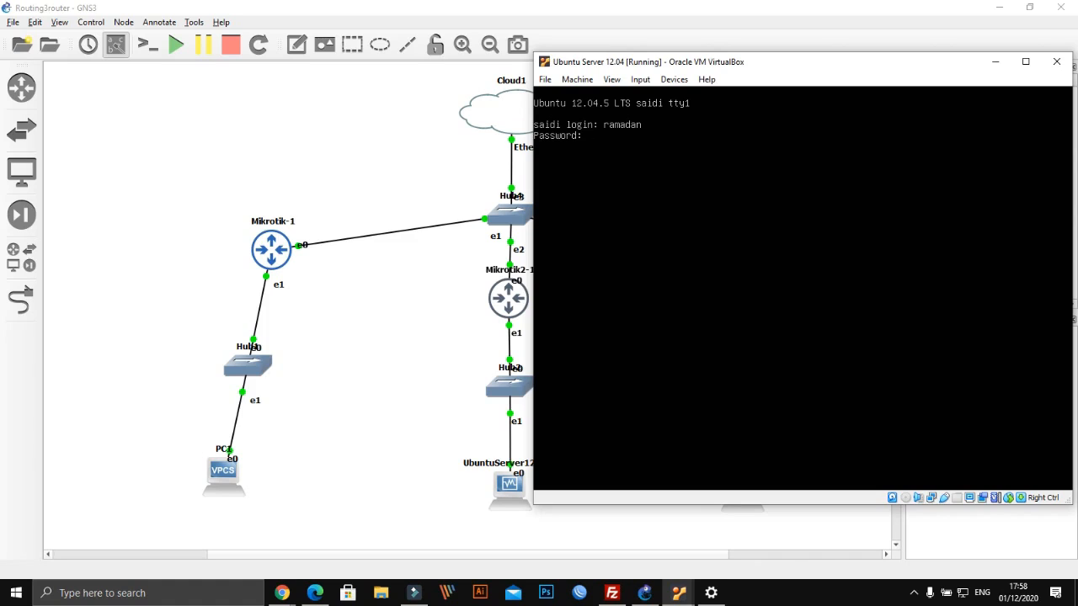
pyautogui.press('Return')
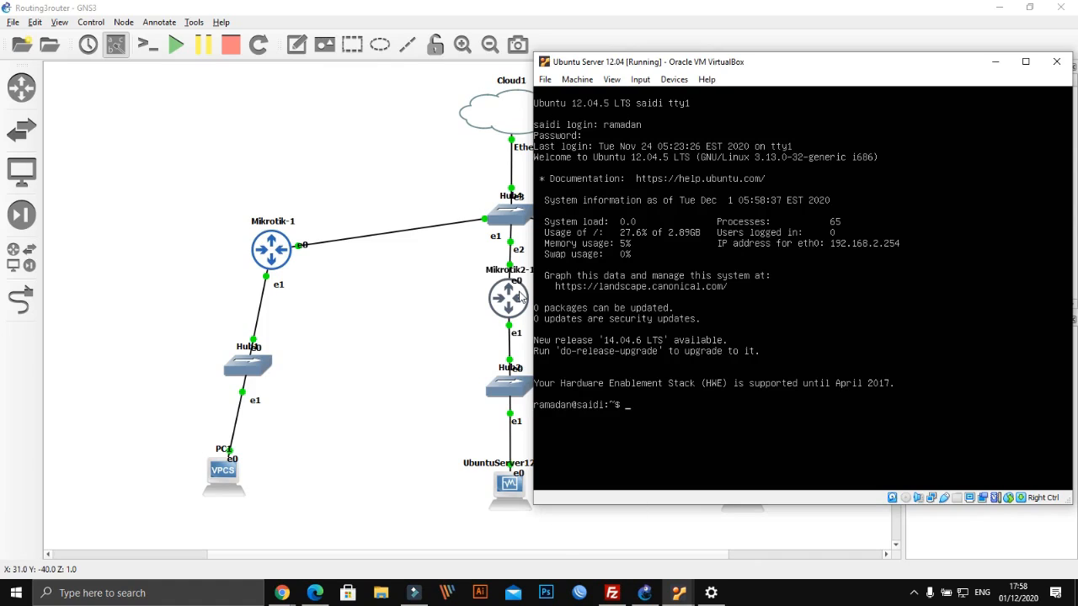
pyautogui.write('ip addr')
pyautogui.press('Return')
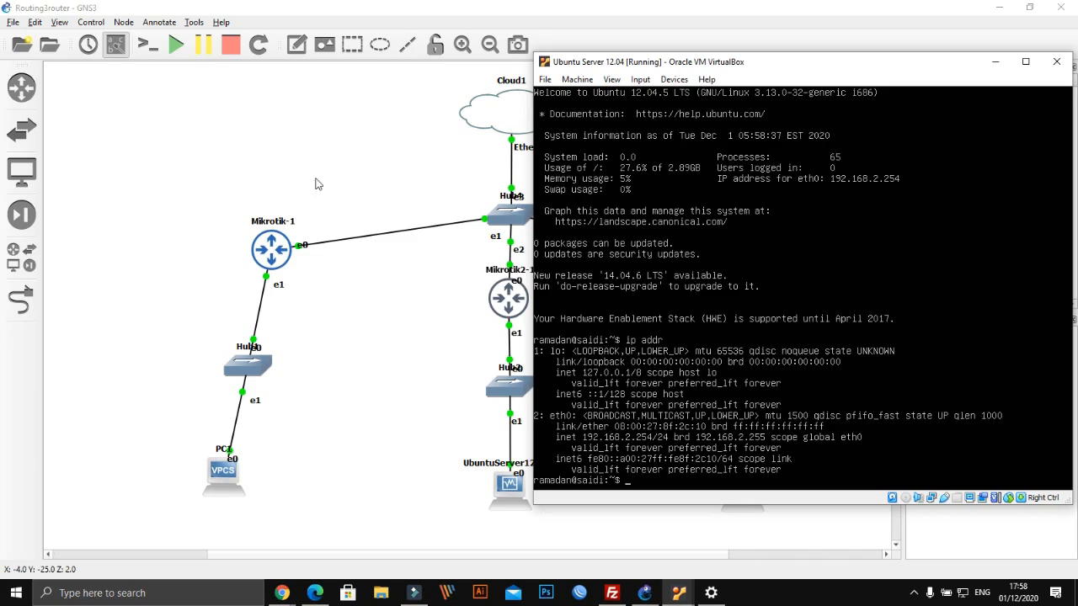
# Try restarting the VM with reboot and system reboot as a regular user; both fail
pyautogui.click(612, 57)
pyautogui.moveTo(758, 59); pyautogui.dragTo(693, 59)
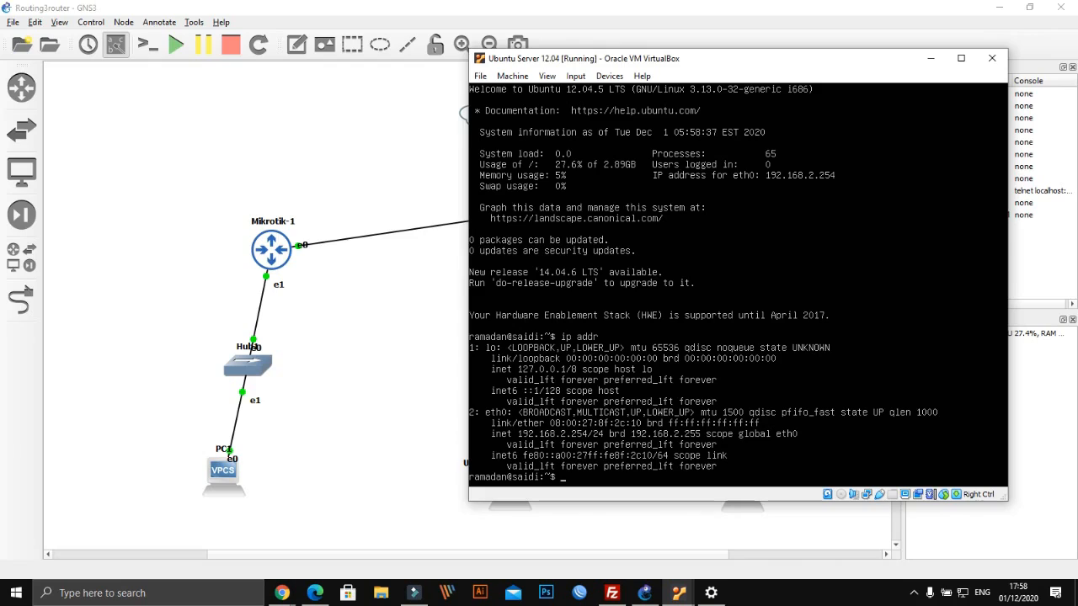
pyautogui.write('rebo')
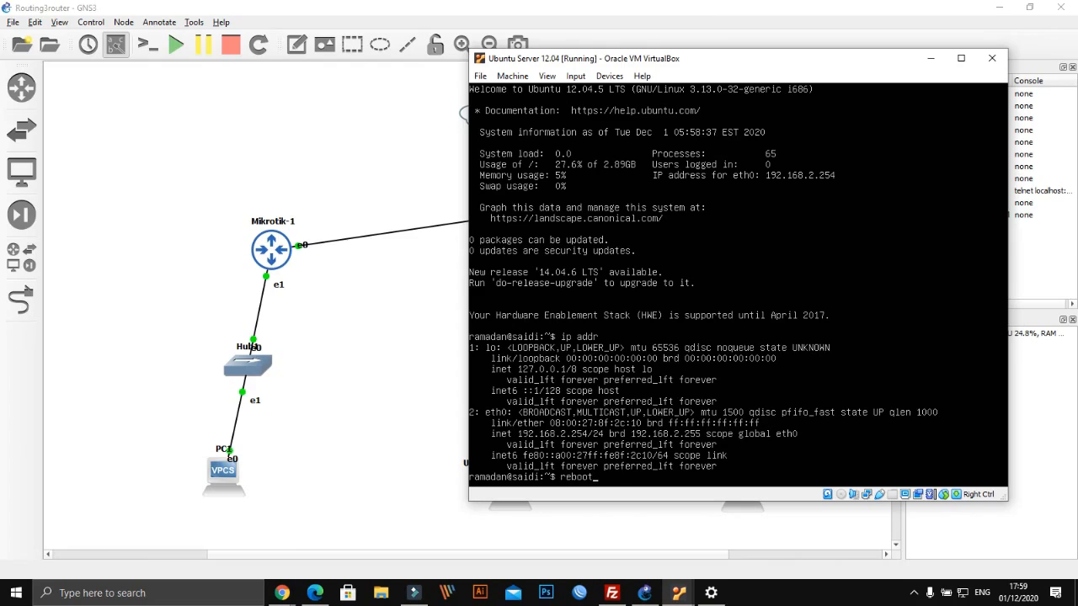
pyautogui.write('ot')
pyautogui.press('Return')
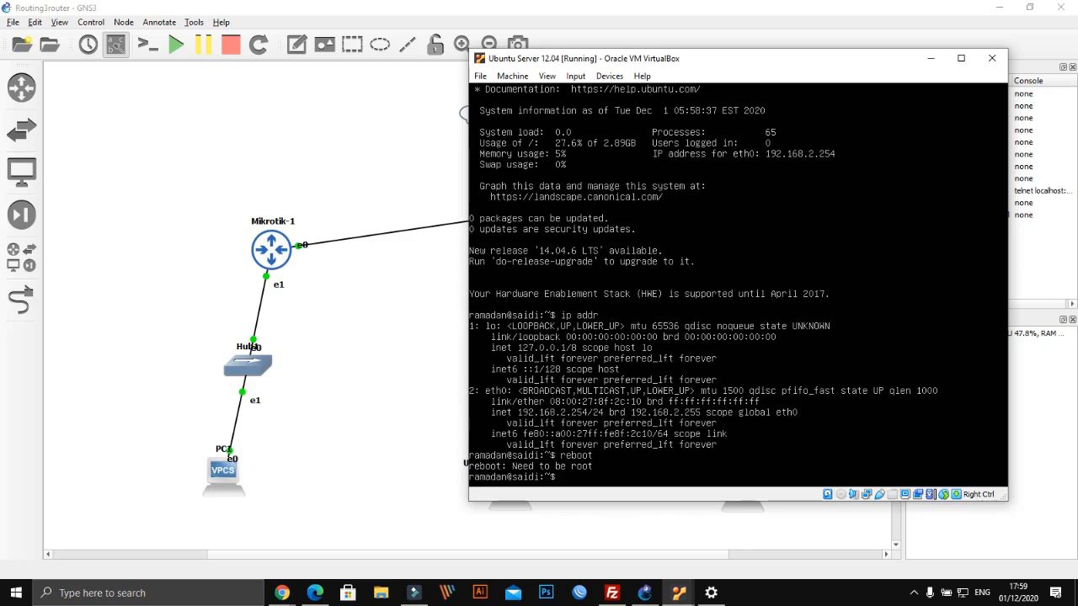
pyautogui.write('system reboot')
pyautogui.press('Return')
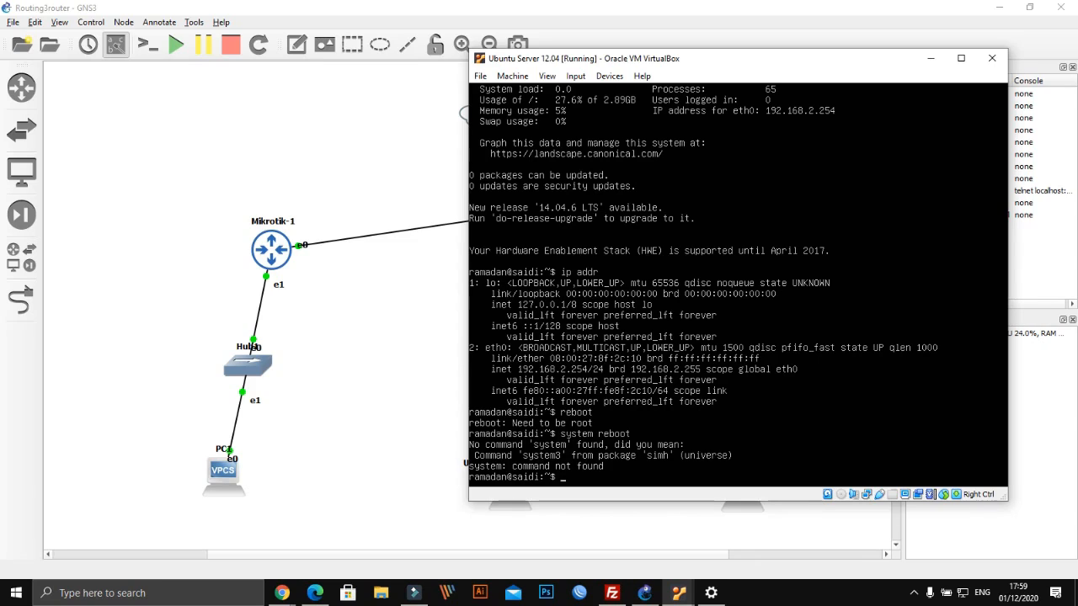
pyautogui.write('eboot')
pyautogui.press('Return')
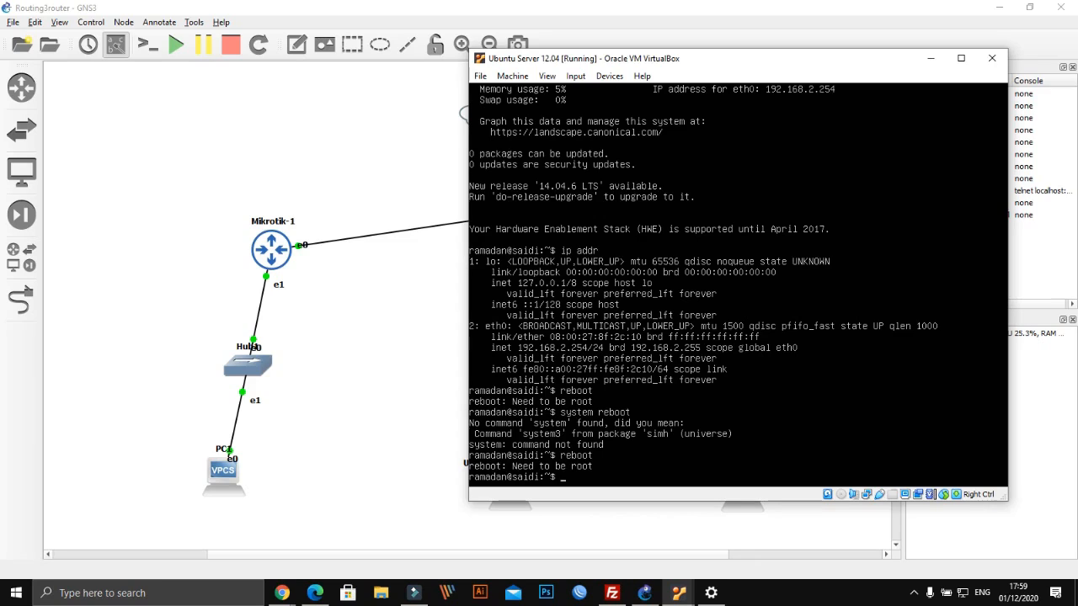
# Become root with sudo su and the password, then run reboot
pyautogui.write('sudo su')
pyautogui.press('Return')
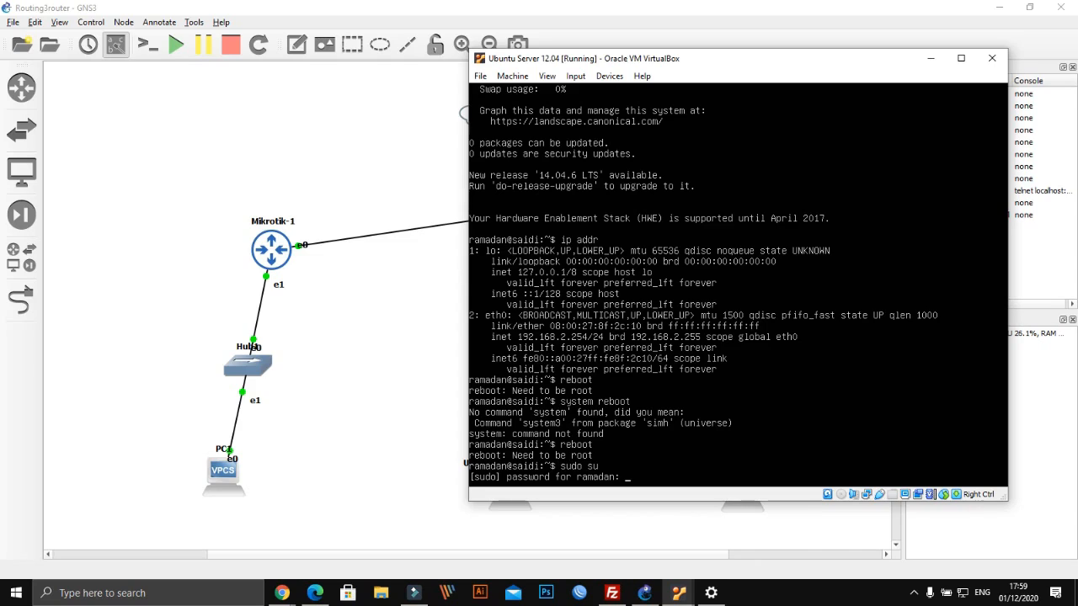
pyautogui.press('Return')
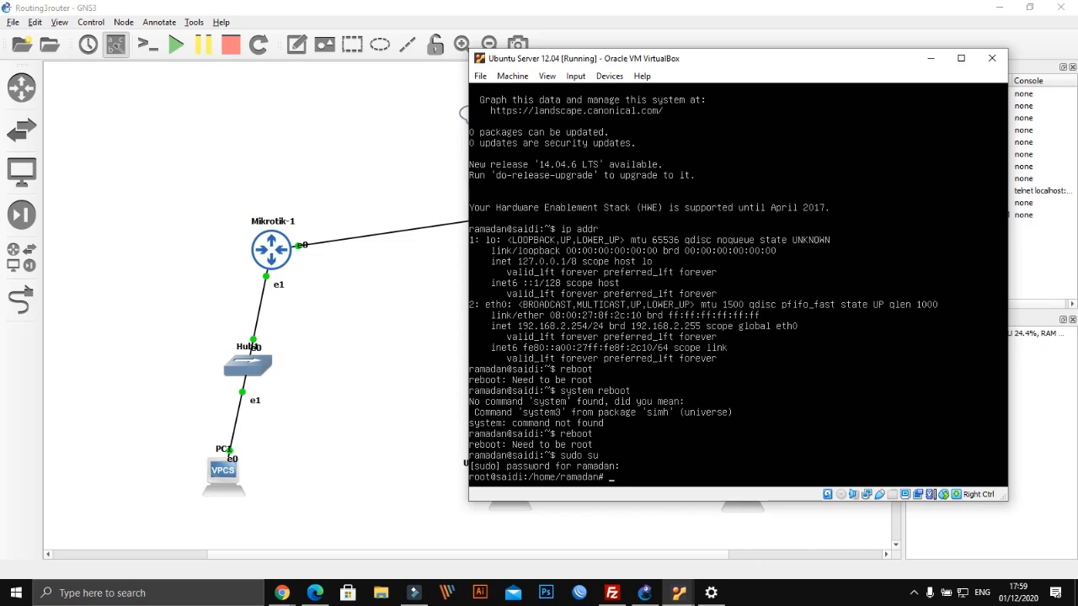
pyautogui.write('reboot')
pyautogui.press('Return')
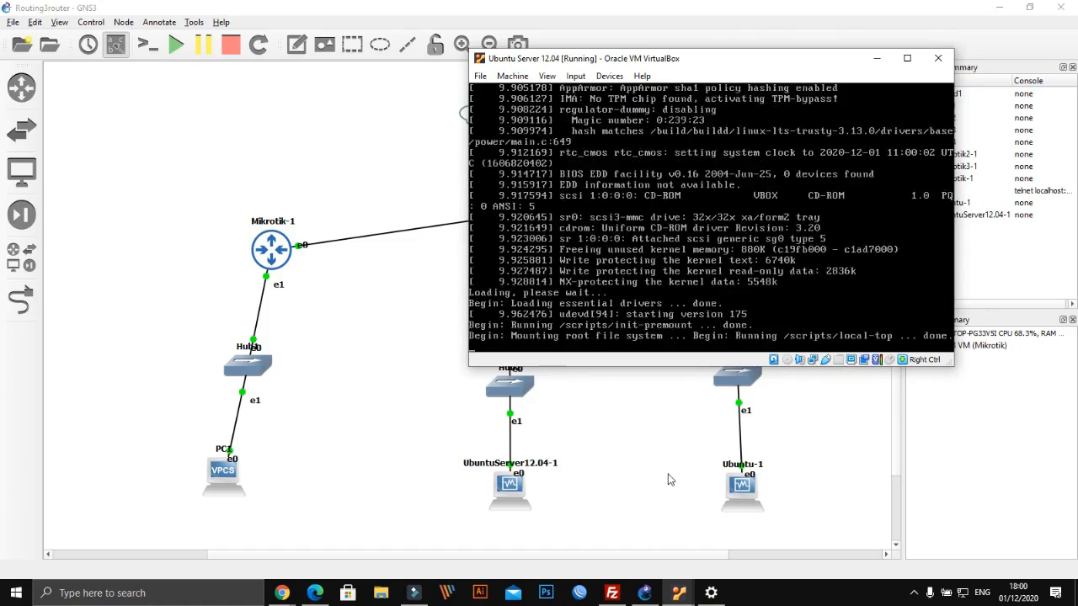
# Bring the mikrotik3 VirtualBox console to the front and move it to the right
pyautogui.moveTo(749, 66); pyautogui.dragTo(352, 25)
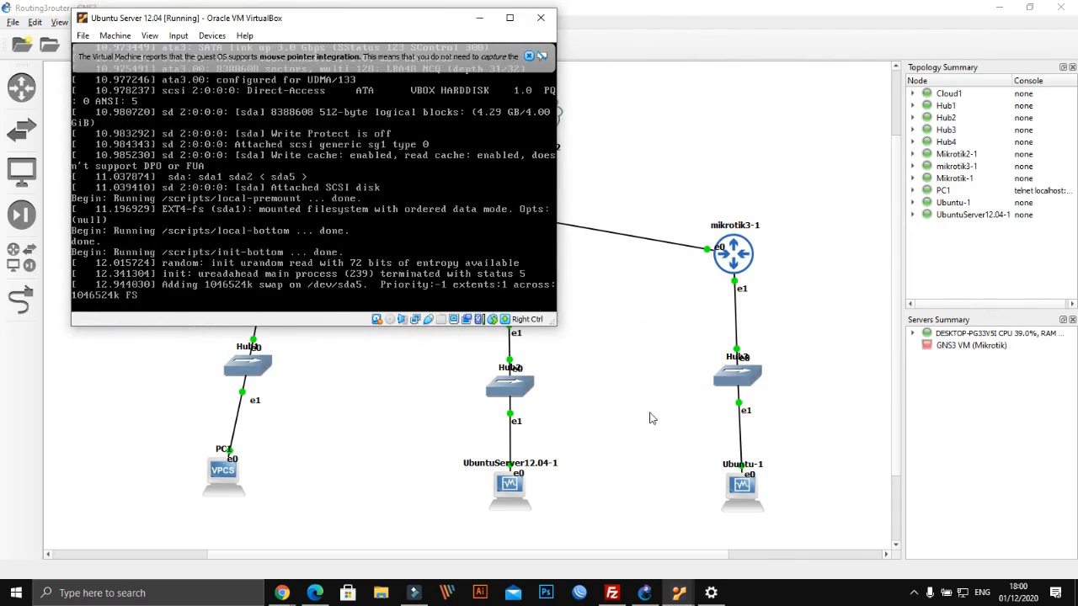
pyautogui.click(649, 413)
pyautogui.moveTo(680, 598)
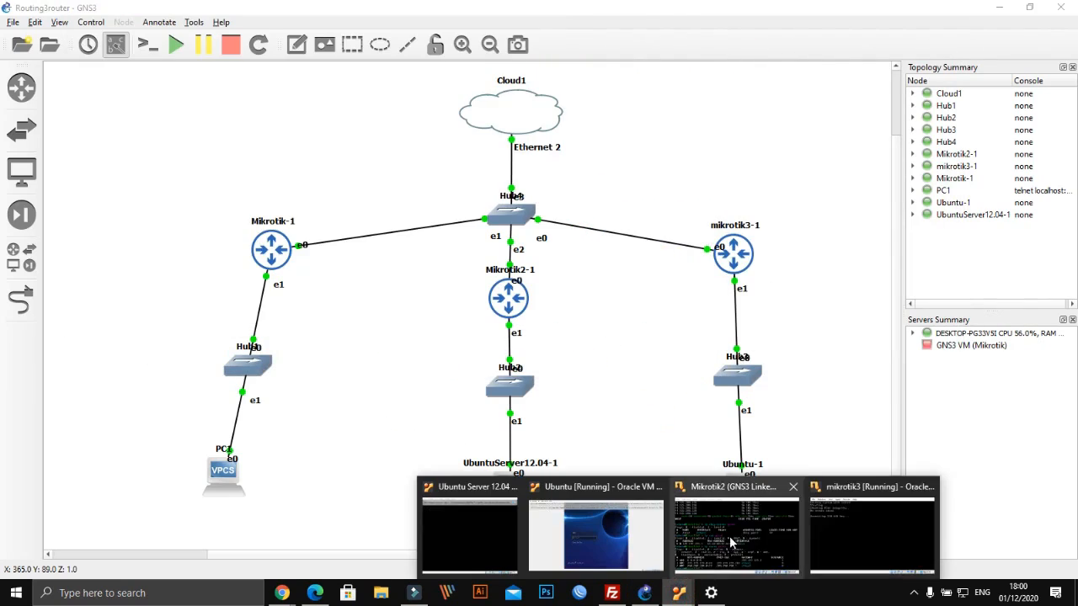
pyautogui.moveTo(848, 520)
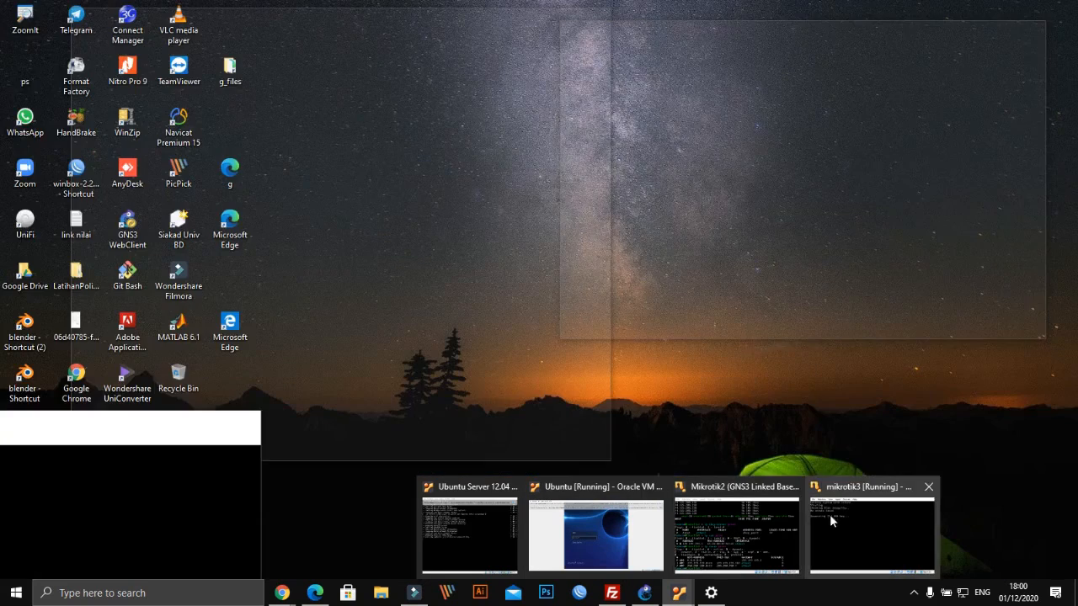
pyautogui.click(829, 514)
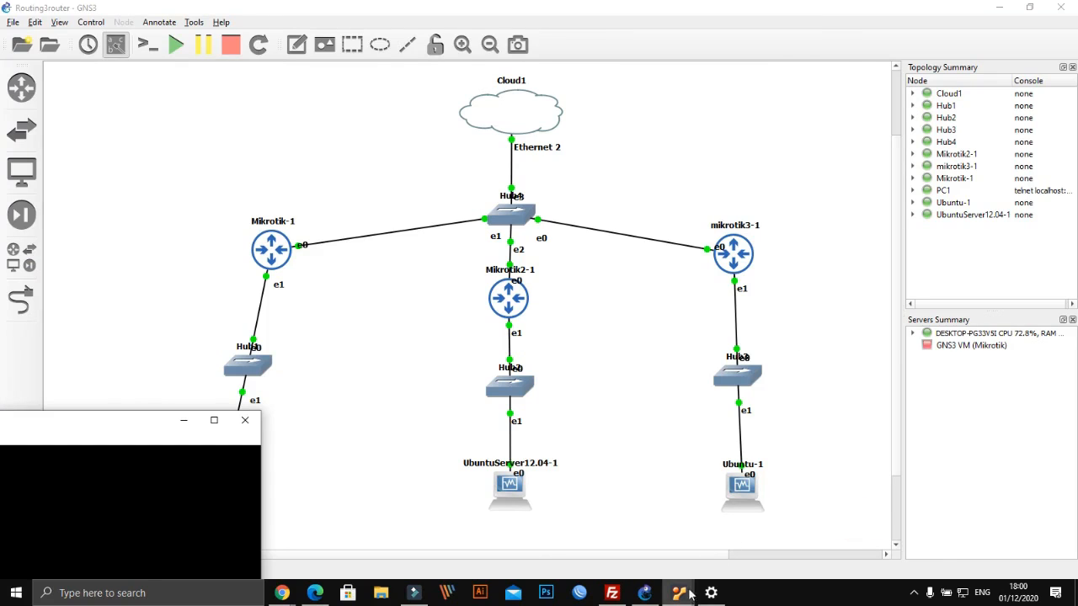
pyautogui.moveTo(679, 598)
pyautogui.click(865, 524)
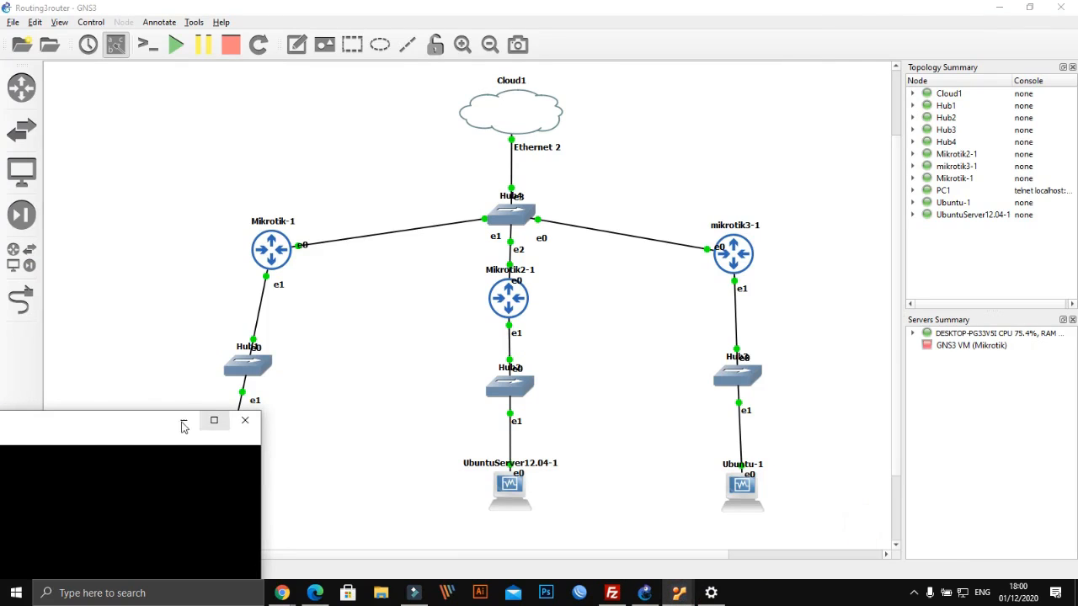
pyautogui.moveTo(146, 424); pyautogui.dragTo(966, 182)
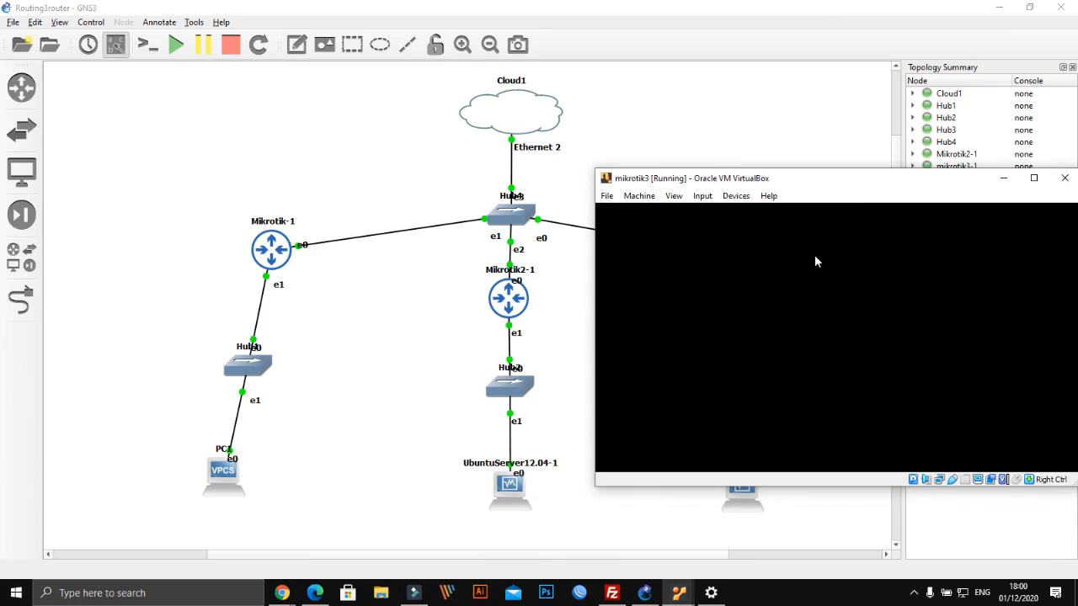
# Log in to mikrotik3 as admin with an empty password and remove the default configuration
pyautogui.write('admin')
pyautogui.press('Return')
pyautogui.press('Return')
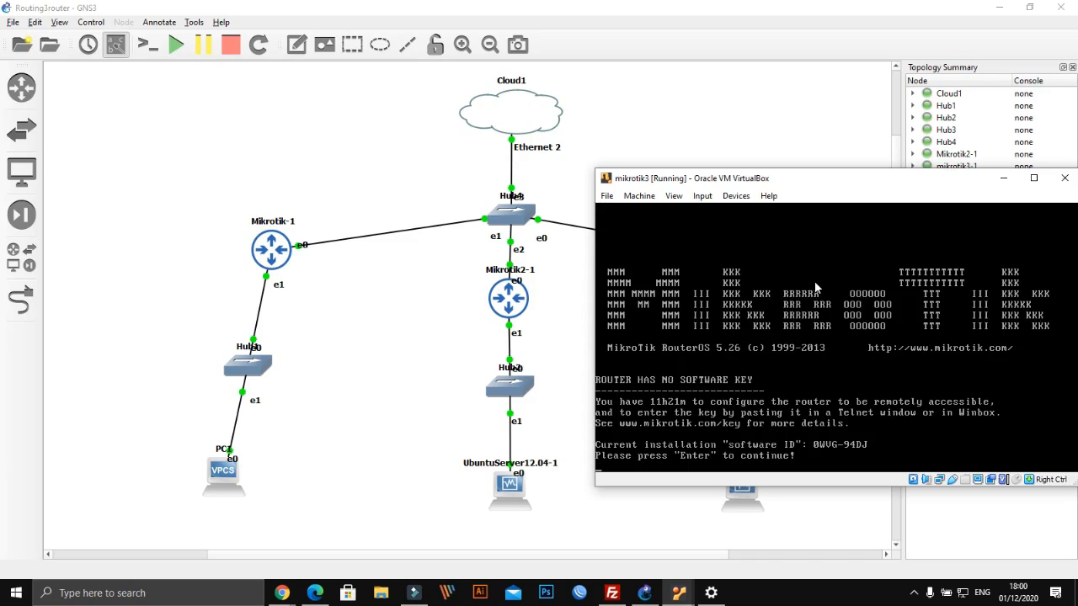
pyautogui.press('Return')
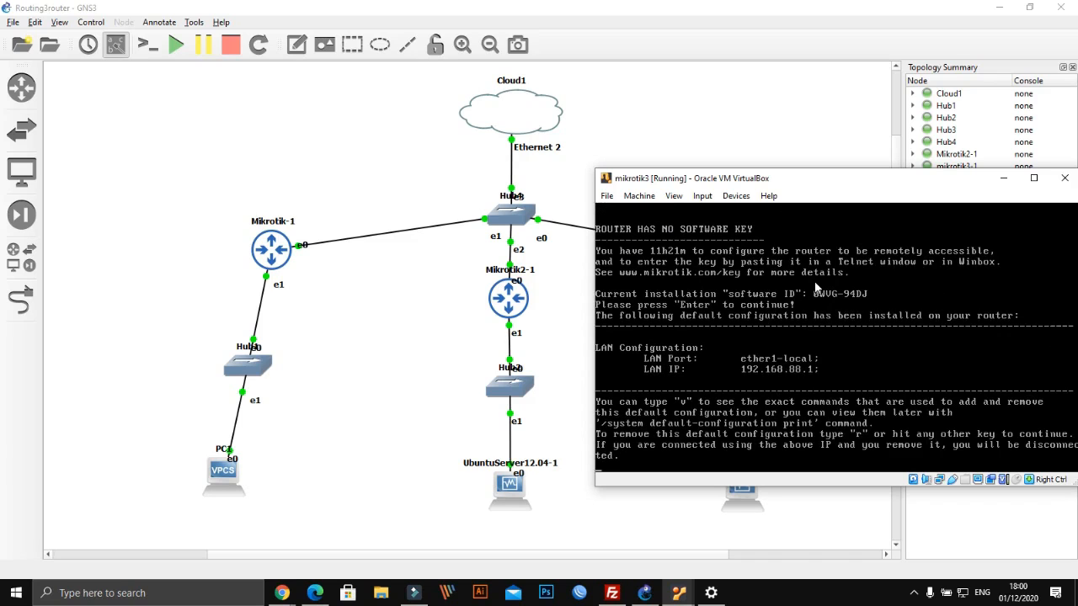
pyautogui.press('r')
pyautogui.moveTo(914, 179); pyautogui.dragTo(497, 75)
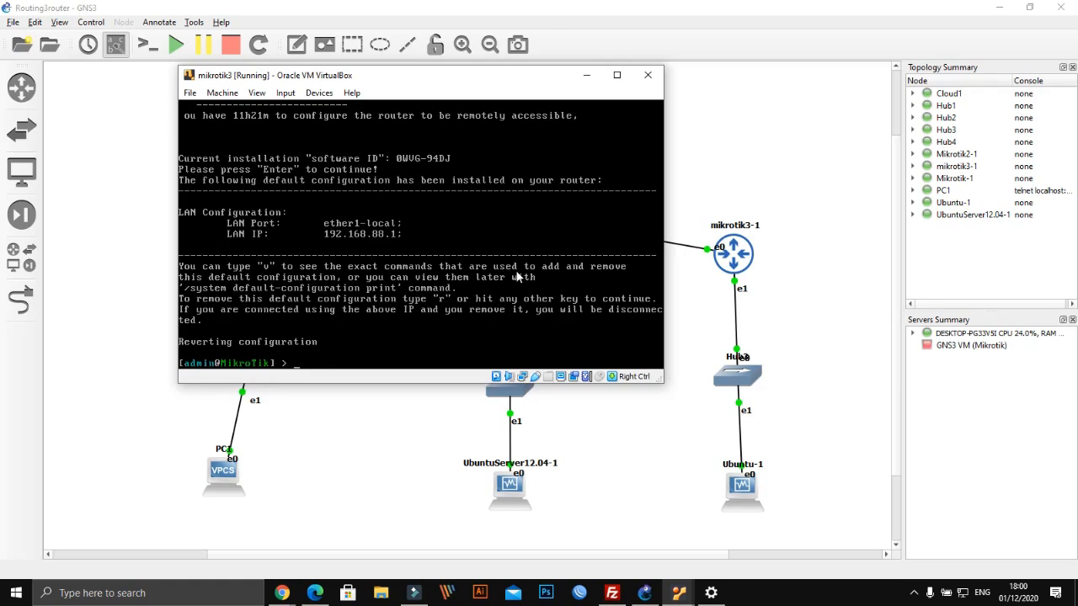
# Add a DHCP client on ether1 with disabled=no
pyautogui.write('p')
pyautogui.write(' dhcp-')
pyautogui.write('clu')
pyautogui.press('BackSpace')
pyautogui.press('BackSpace')
pyautogui.write('ient add interface=et')
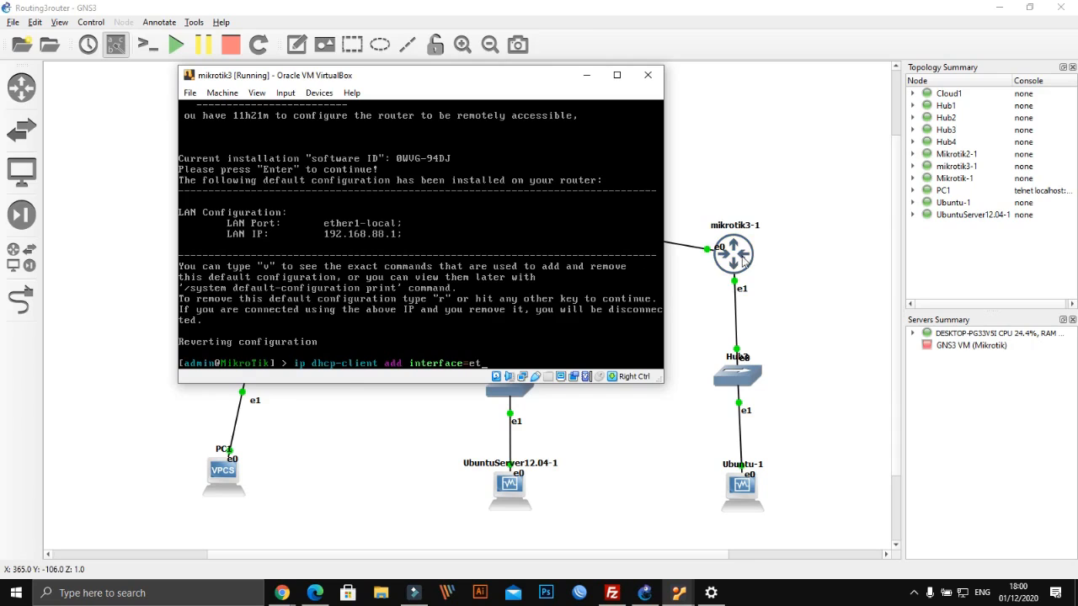
pyautogui.write('her1')
pyautogui.moveTo(402, 74); pyautogui.dragTo(391, 104)
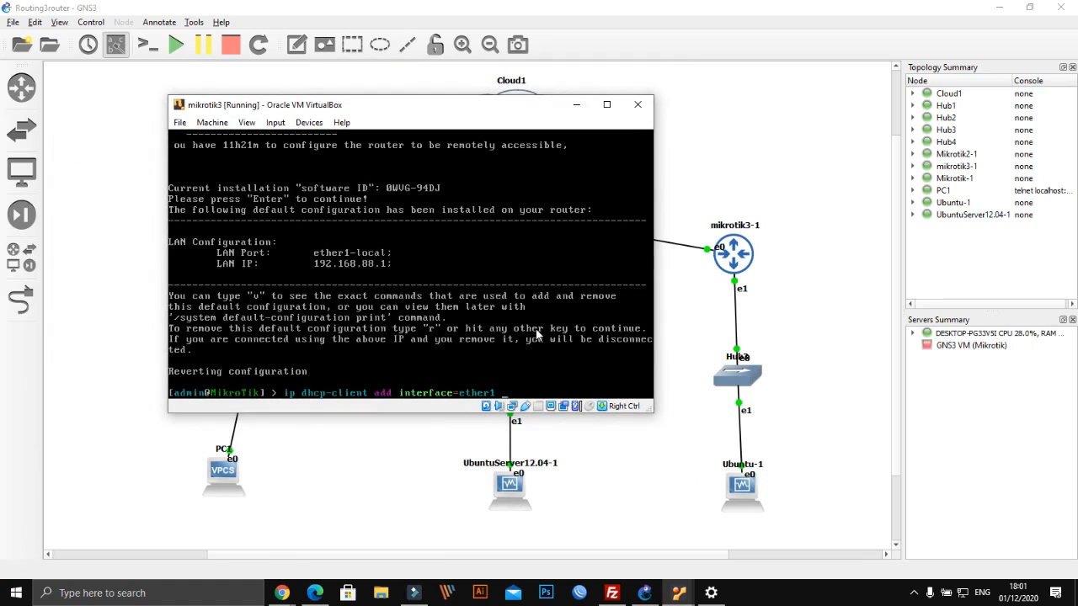
pyautogui.write('disabled=no')
pyautogui.press('Return')
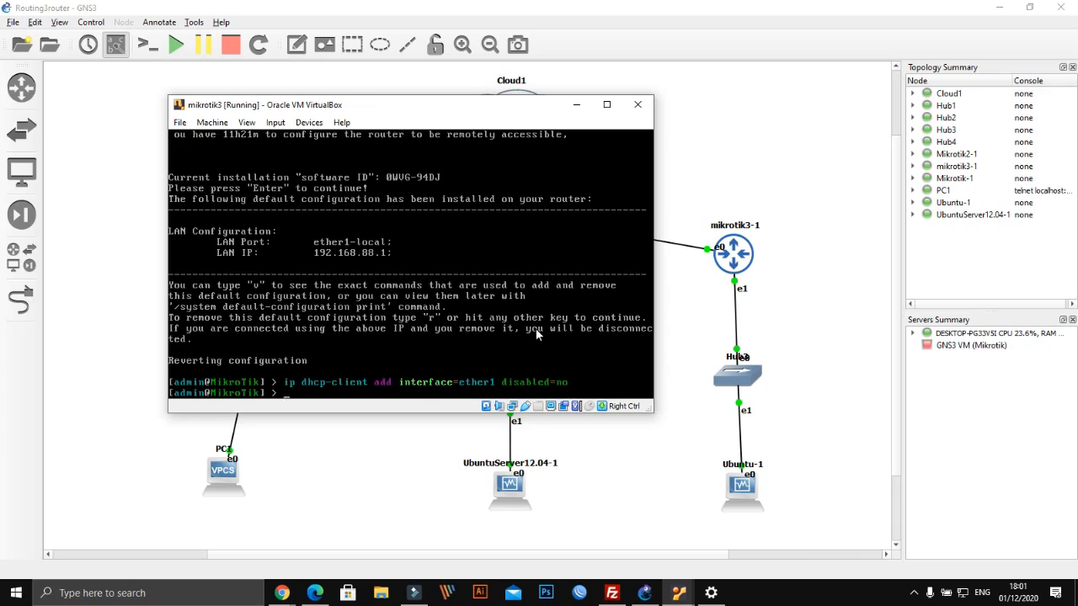
# Print the DHCP client and address lists, confirming ether1 bound to 199.199.199.184/24
pyautogui.write('ip dhcp-client print')
pyautogui.press('Return')
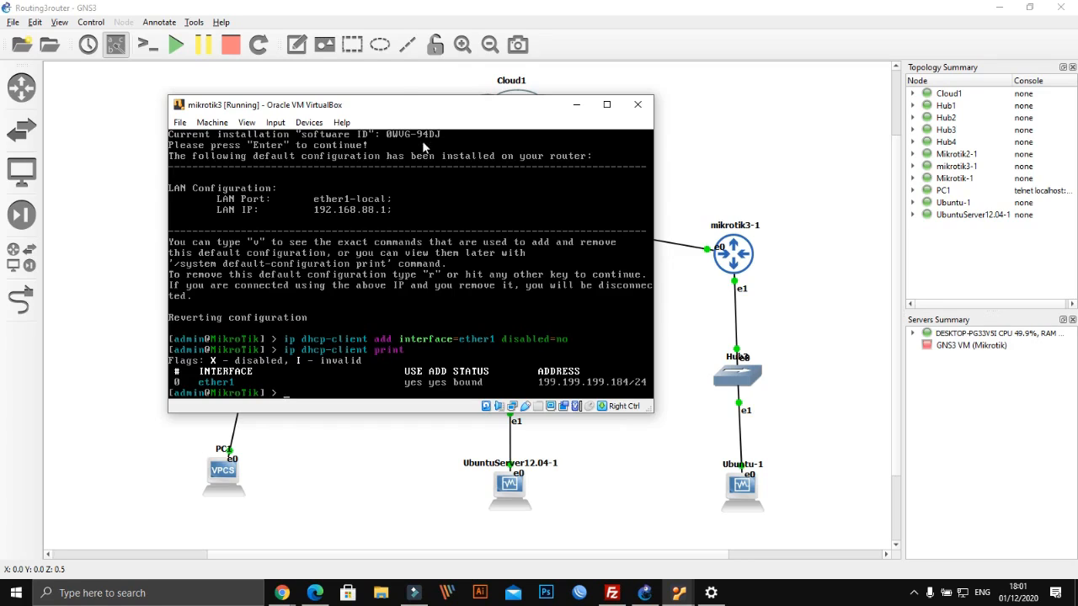
pyautogui.moveTo(396, 113); pyautogui.dragTo(480, 120)
pyautogui.write('ip ')
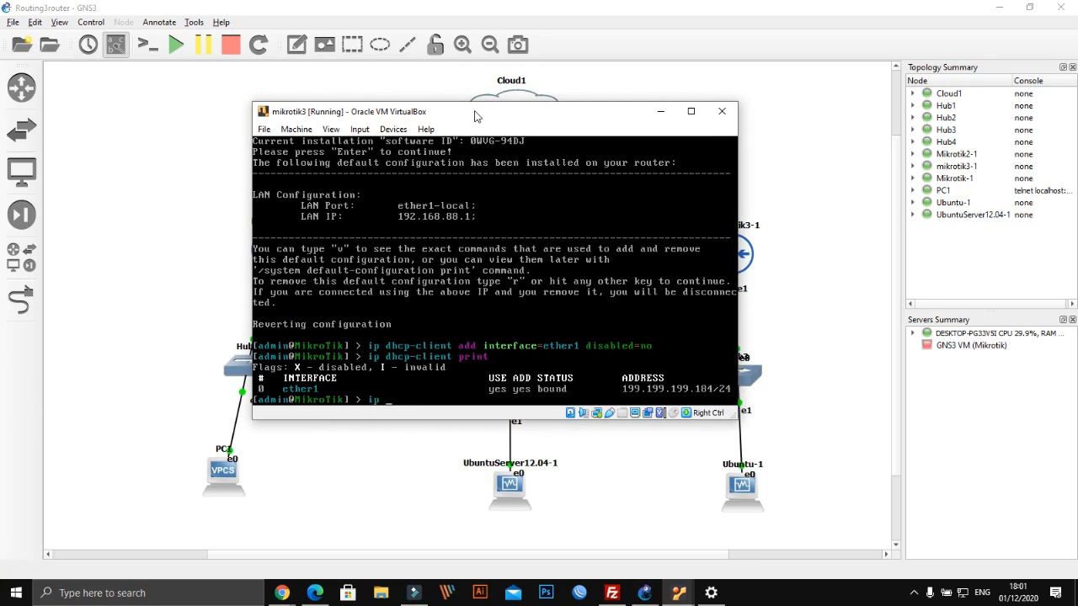
pyautogui.write('d')
pyautogui.write('address print')
pyautogui.press('Return')
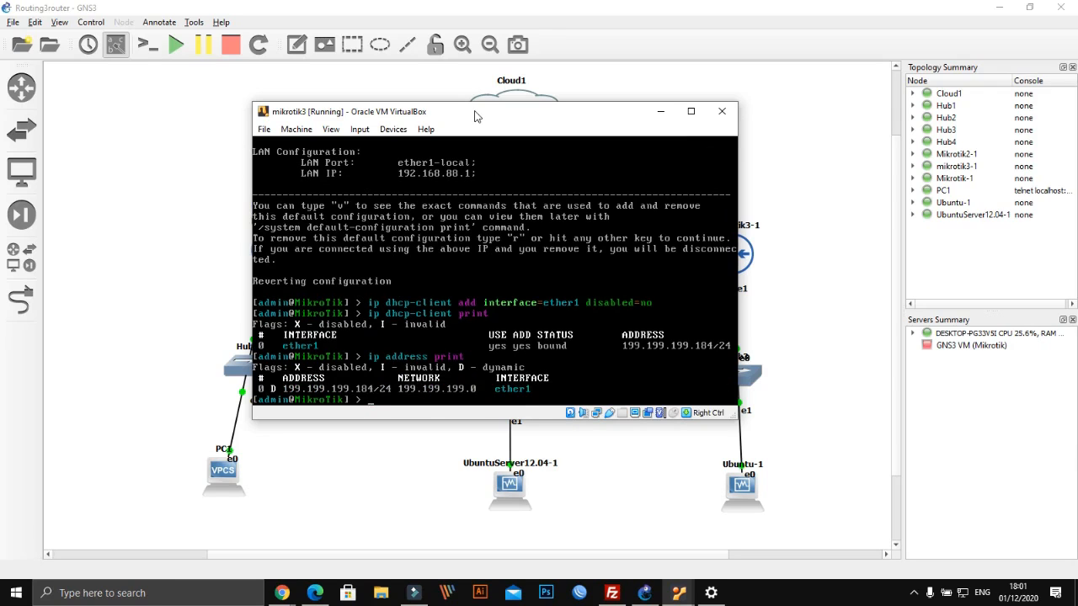
pyautogui.moveTo(474, 115); pyautogui.dragTo(546, 93)
# Add address 100.100.100.1/24 to mikrotik3's ether2 interface
pyautogui.write('ip')
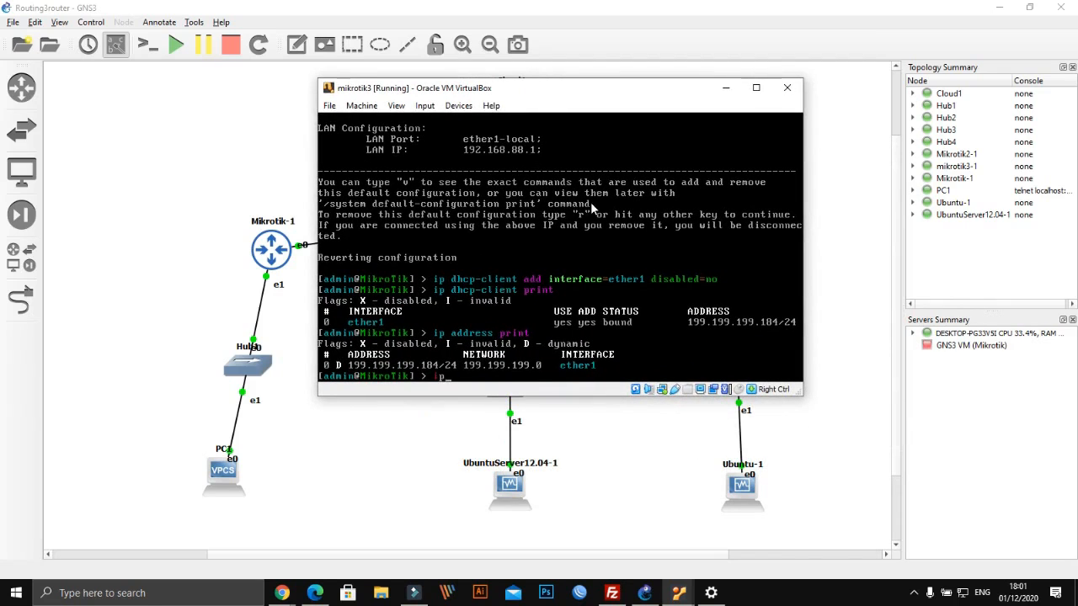
pyautogui.write(' address add address=')
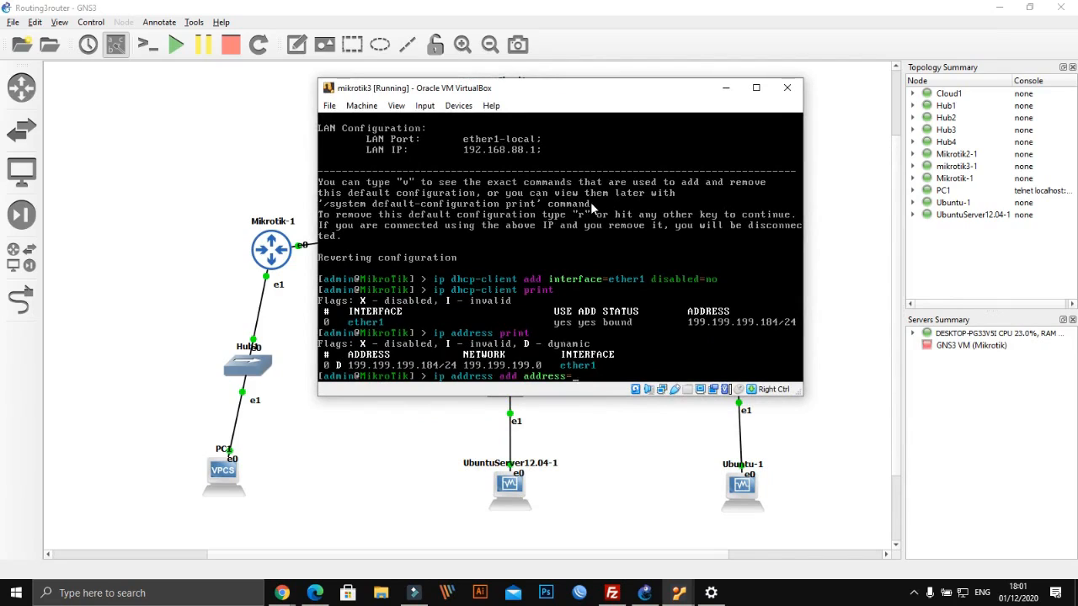
pyautogui.write('100.100.100.1/24 int')
pyautogui.press('Tab')
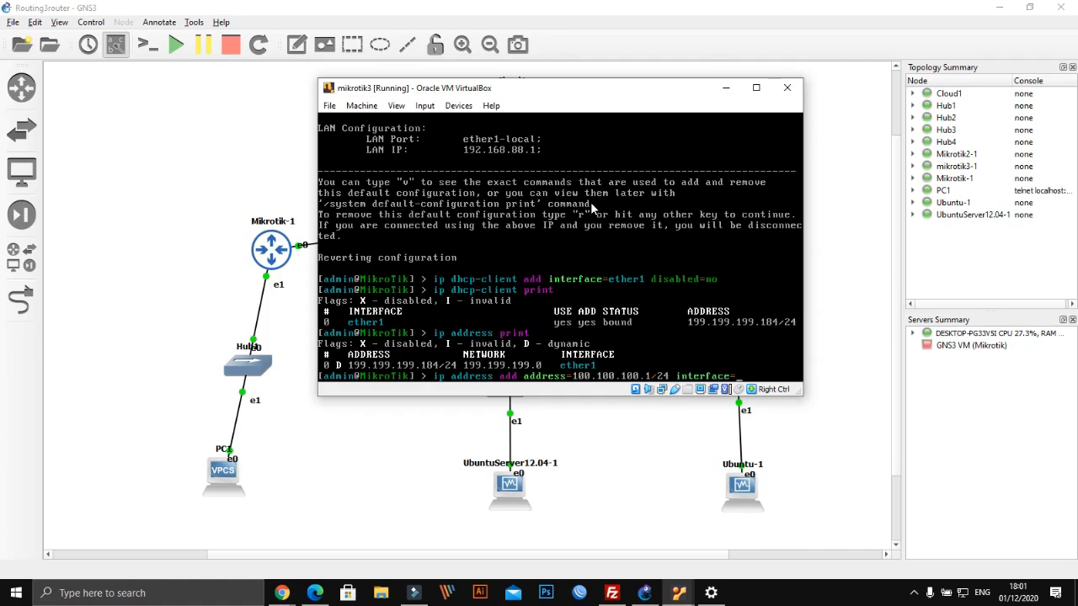
pyautogui.write('ether')
pyautogui.moveTo(627, 94); pyautogui.dragTo(420, 118)
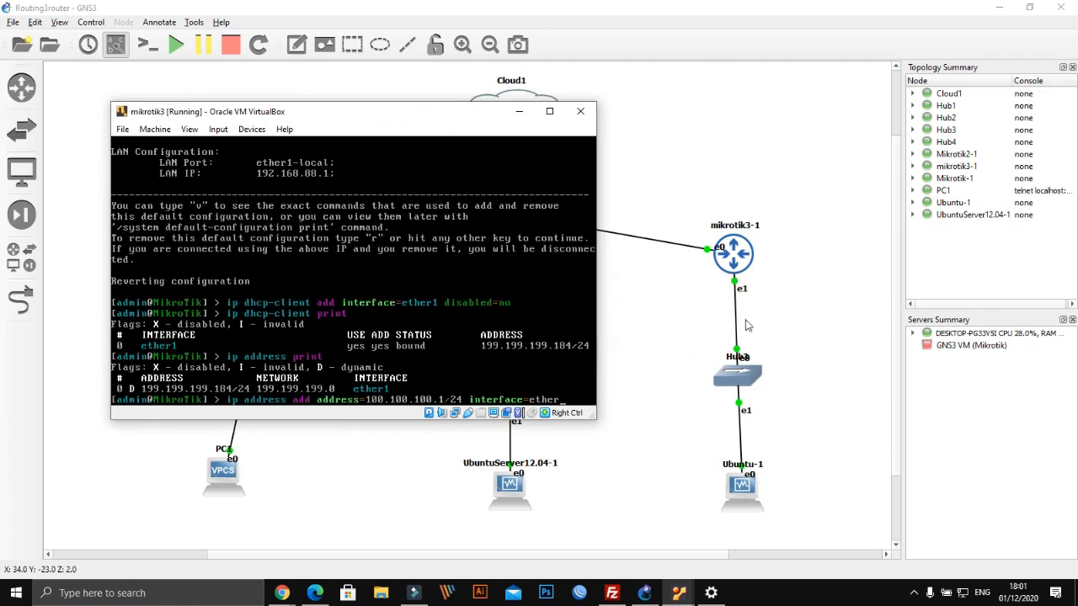
pyautogui.moveTo(262, 111); pyautogui.dragTo(432, 113)
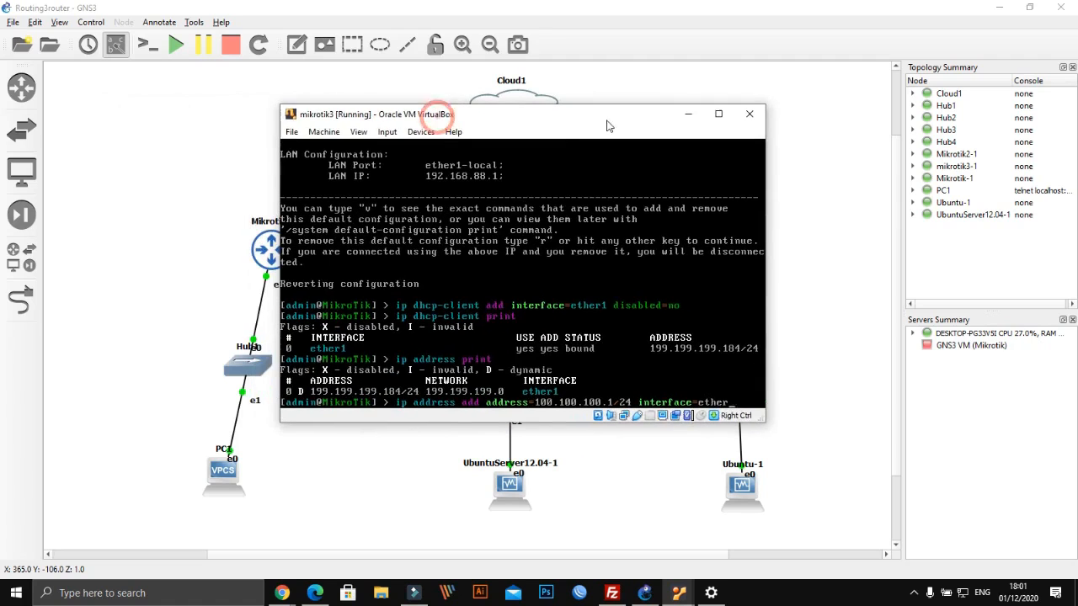
pyautogui.write('2')
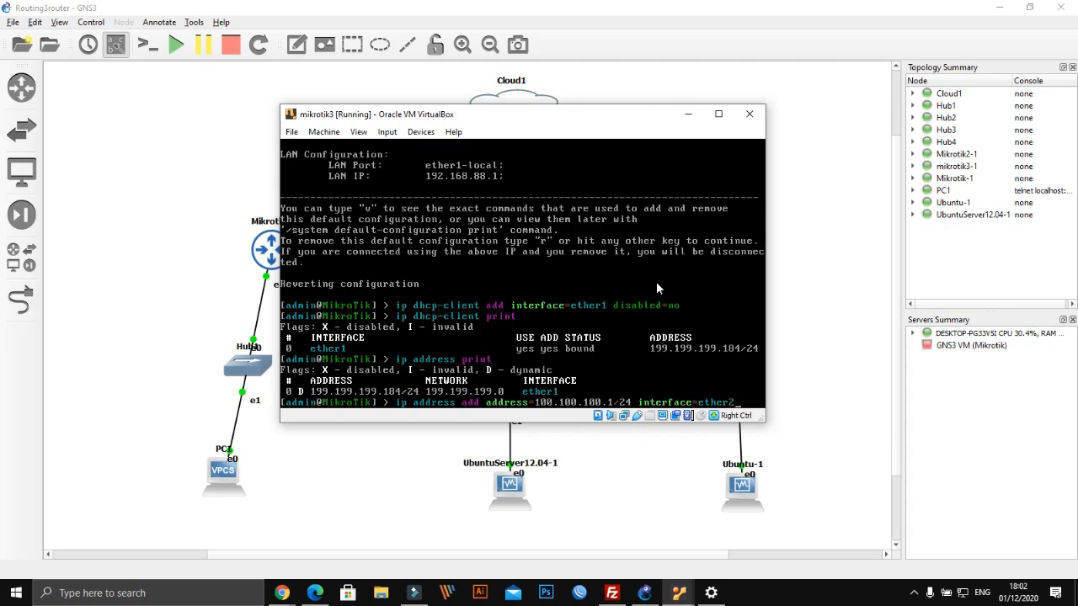
pyautogui.press('Return')
# Define DHCP network 100.100.100.0/24 with gateway and DNS 100.100.100.1, then start ip dhcp-server set
pyautogui.write('ip ')
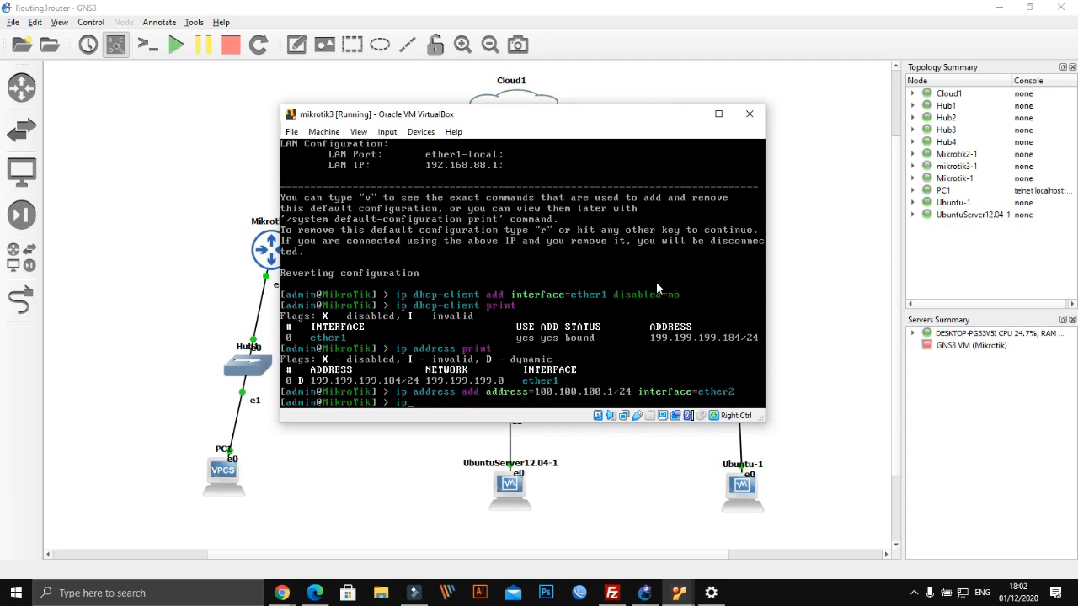
pyautogui.write('dhcp-server network add a')
pyautogui.press('Tab')
pyautogui.write('1')
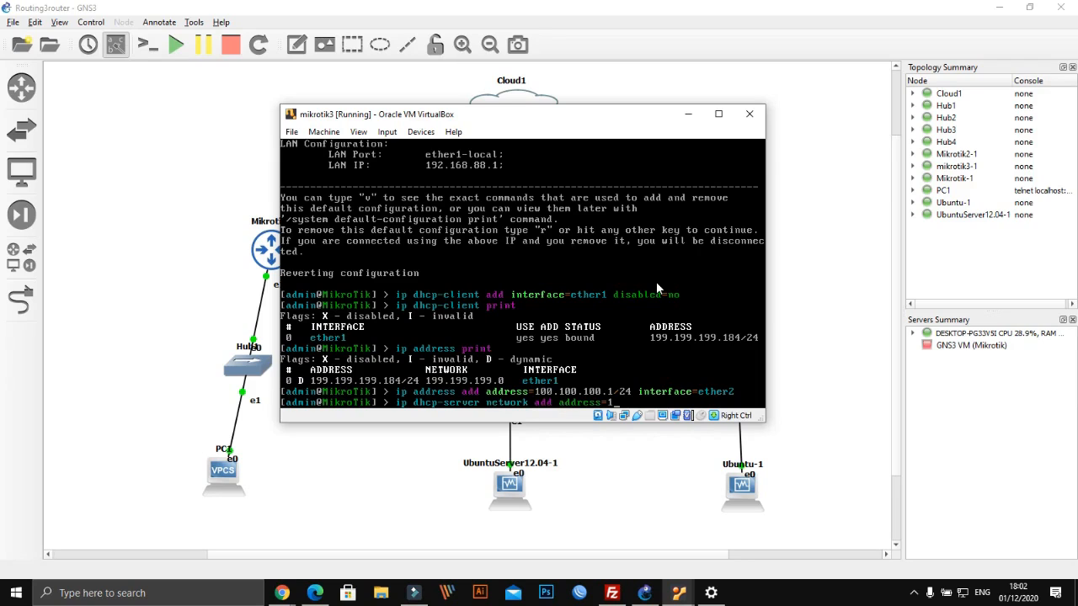
pyautogui.write('00.100.100.0/24 gateway=')
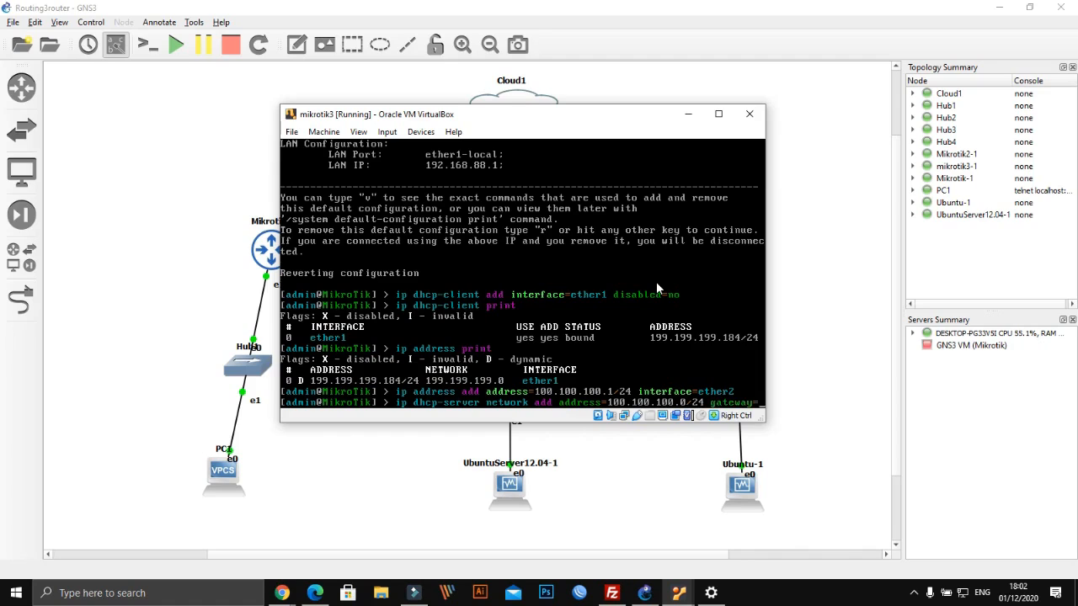
pyautogui.write('100')
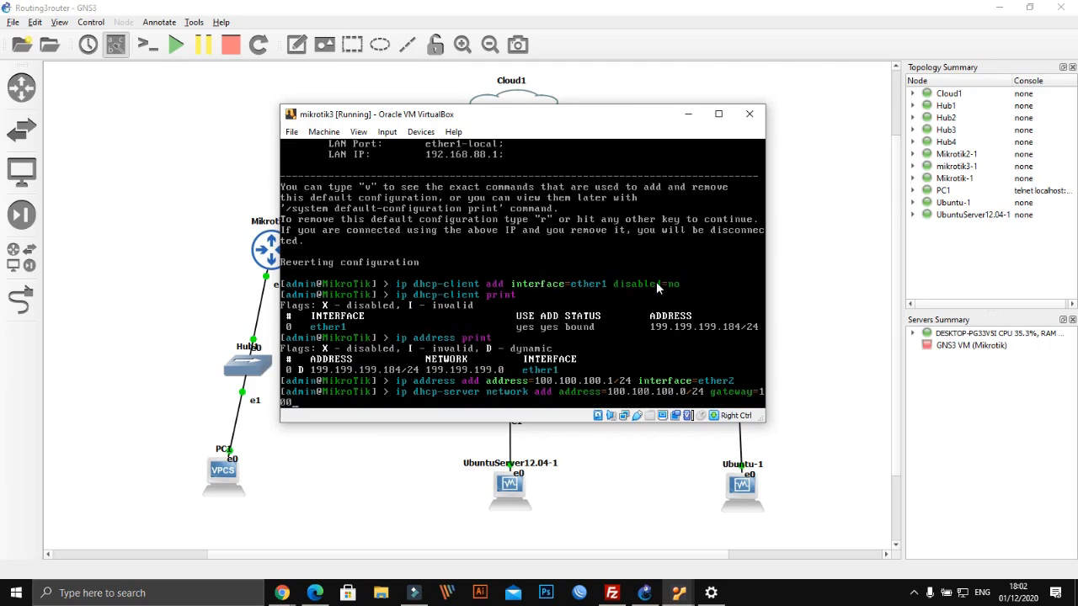
pyautogui.write('.100.100.1 dns-server=100.100.1')
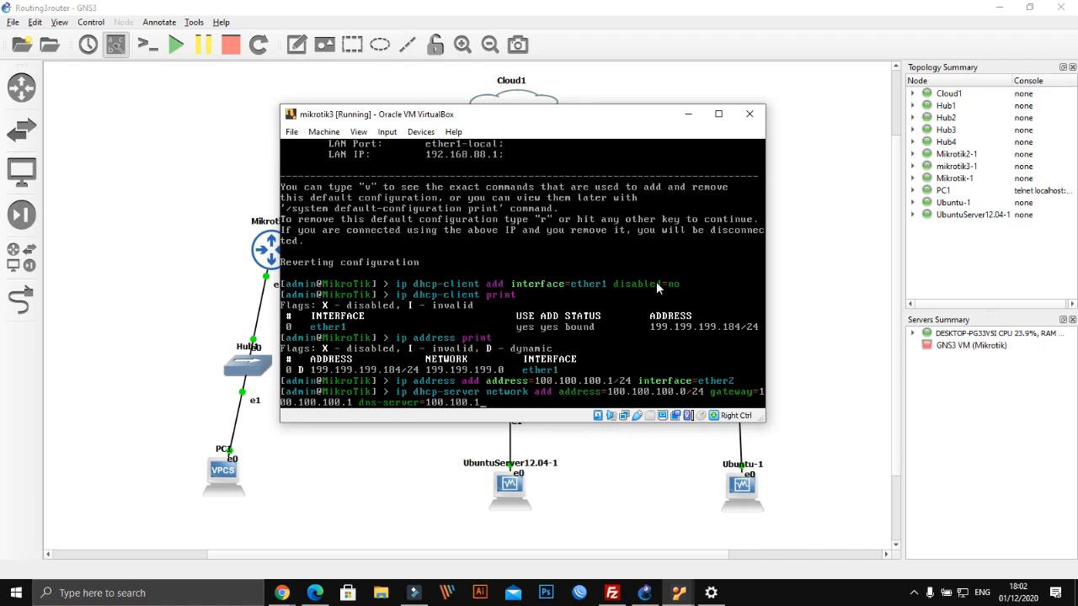
pyautogui.press('BackSpace')
pyautogui.write('100.1')
pyautogui.press('Return')
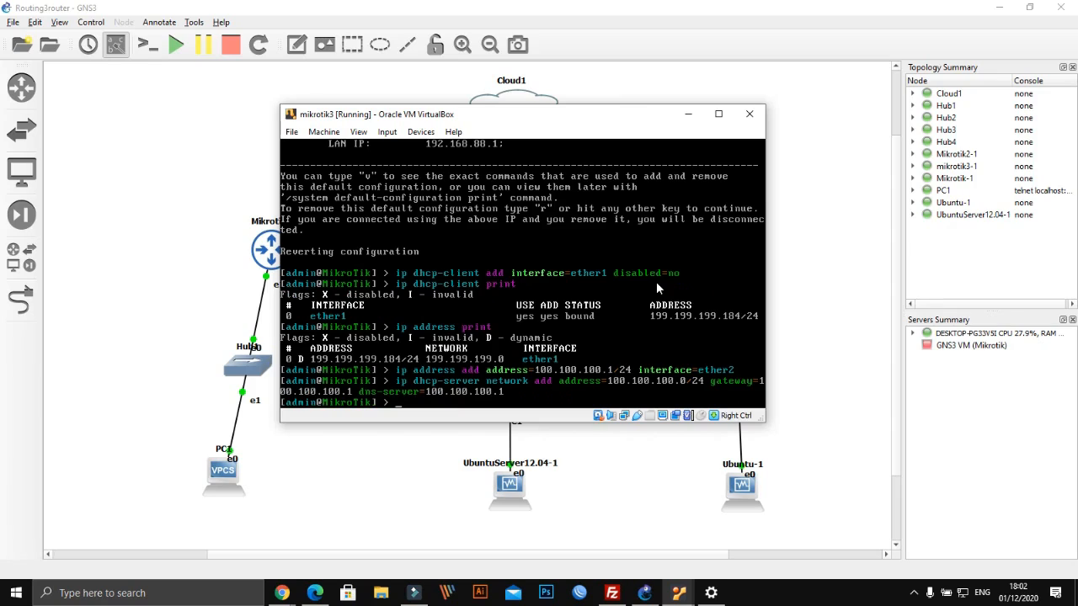
pyautogui.write('ip dhcp-server set')
pyautogui.press('Return')
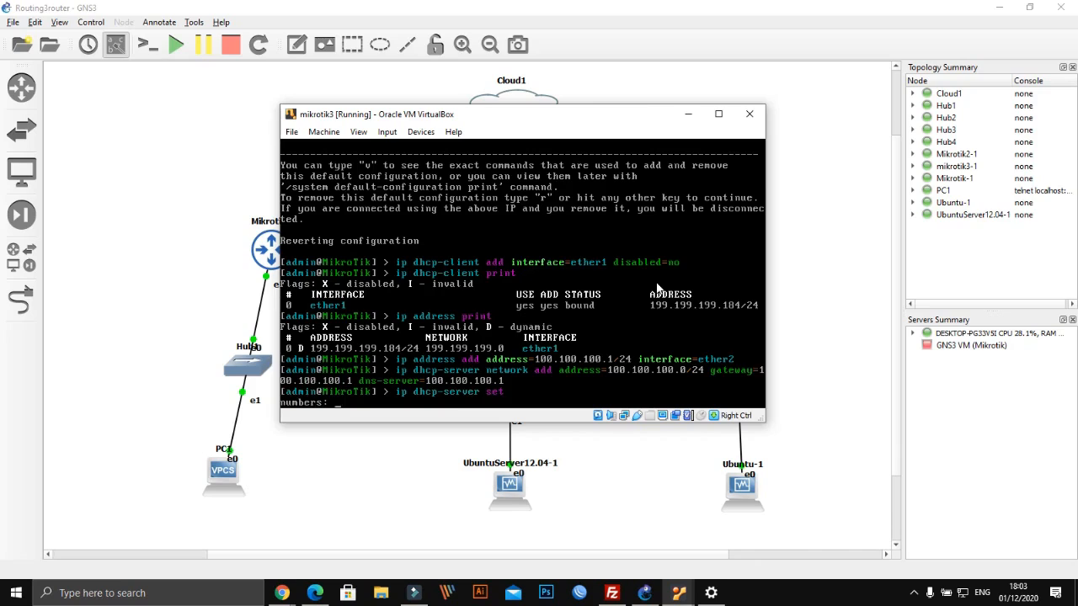
# Cancel the pending prompt, list mikrotik3's DNS settings, and launch ip dhcp-server setup
pyautogui.hotkey('ctrl', 'c')
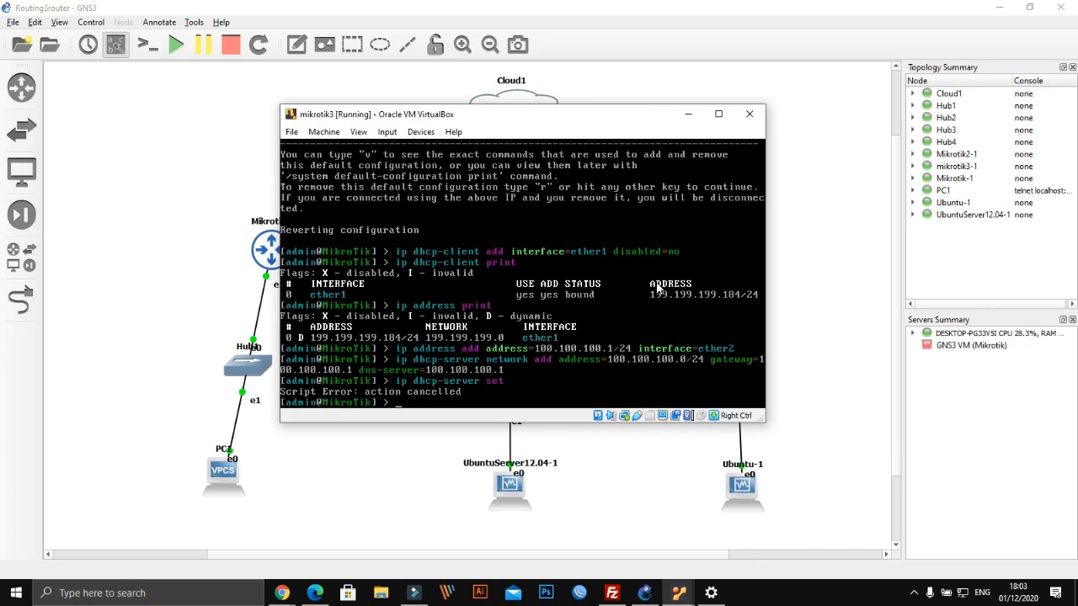
pyautogui.write('ip dns print')
pyautogui.press('Return')
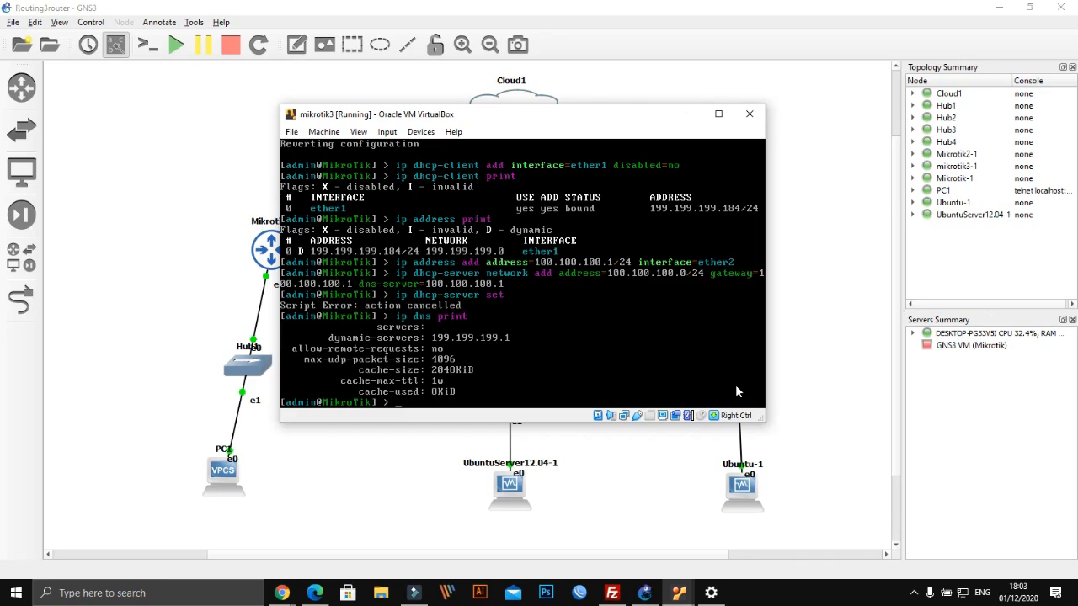
pyautogui.write('ip dhcp-server setupp')
pyautogui.press('Return')
# Accept the wizard defaults: interface ether2, space 100.100.100.0/24, DNS 100.100.100.1, 3-day leases
pyautogui.write('ether2')
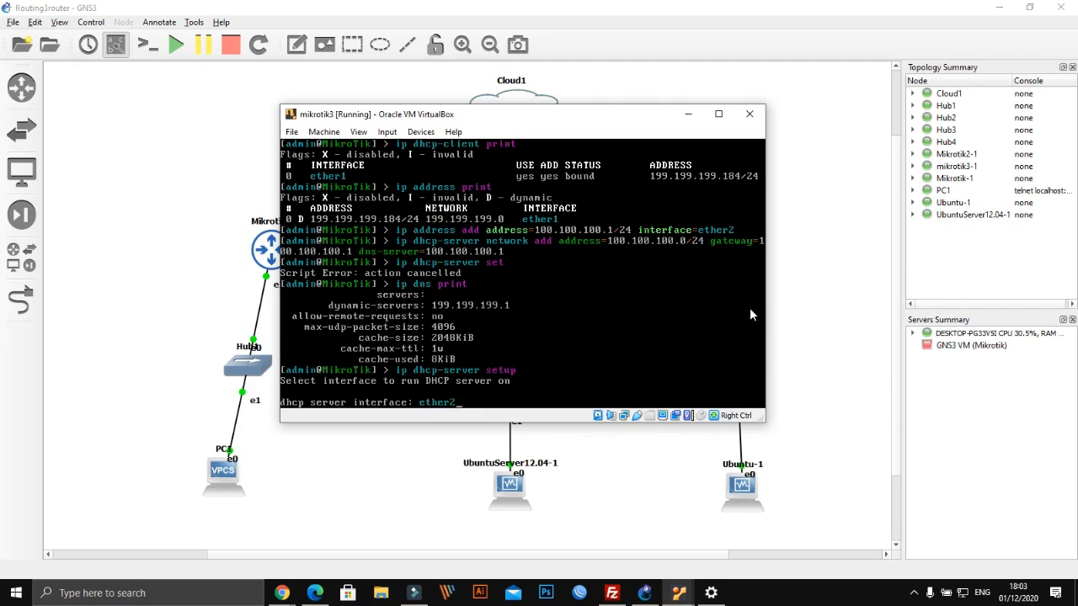
pyautogui.moveTo(623, 120); pyautogui.dragTo(471, 95)
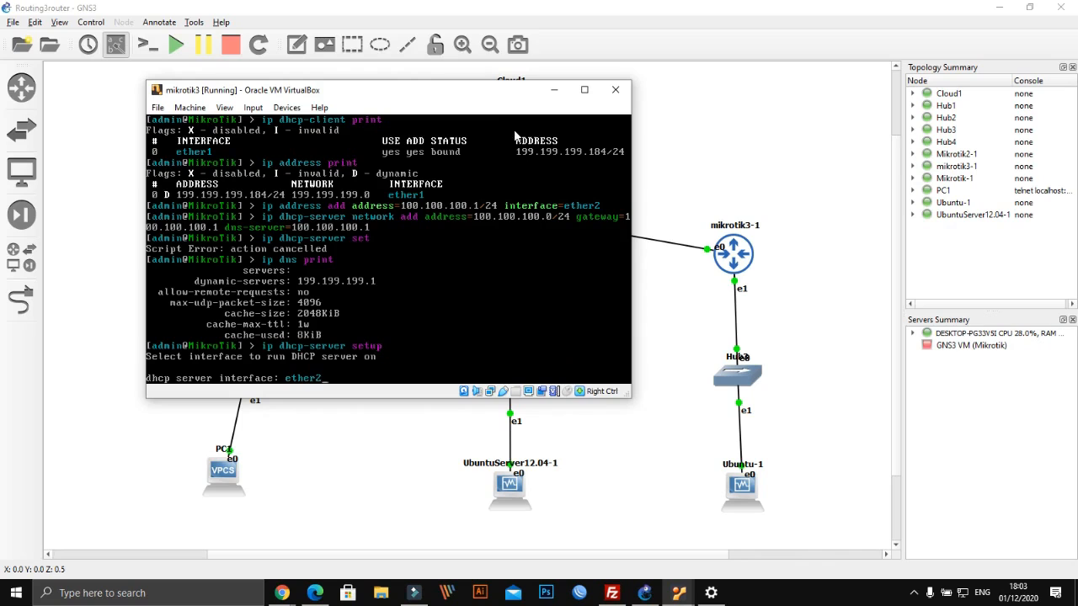
pyautogui.moveTo(469, 92); pyautogui.dragTo(538, 91)
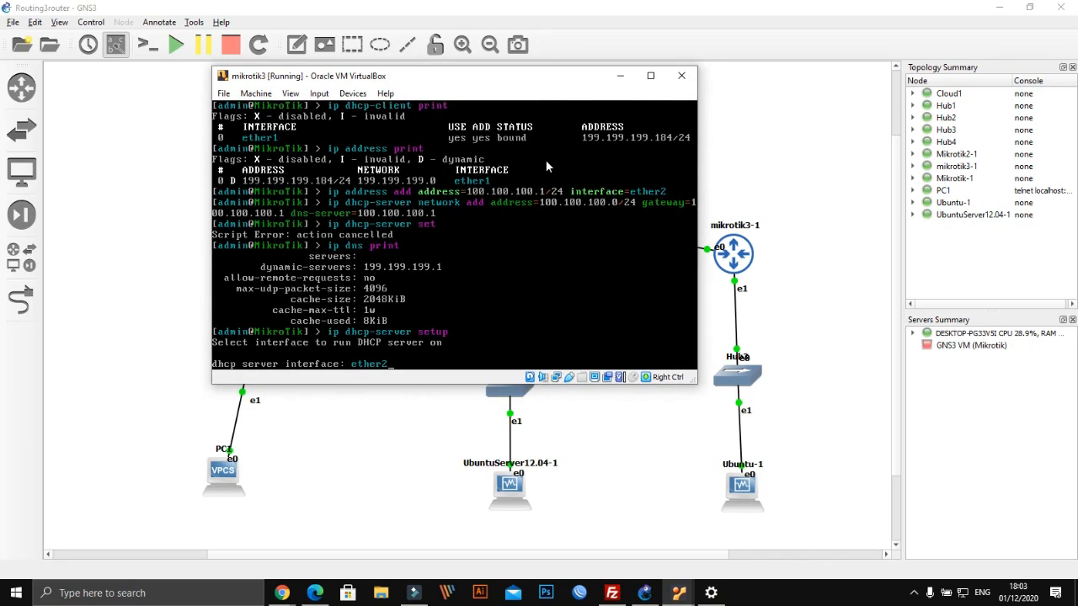
pyautogui.press('Return')
pyautogui.press('Return')
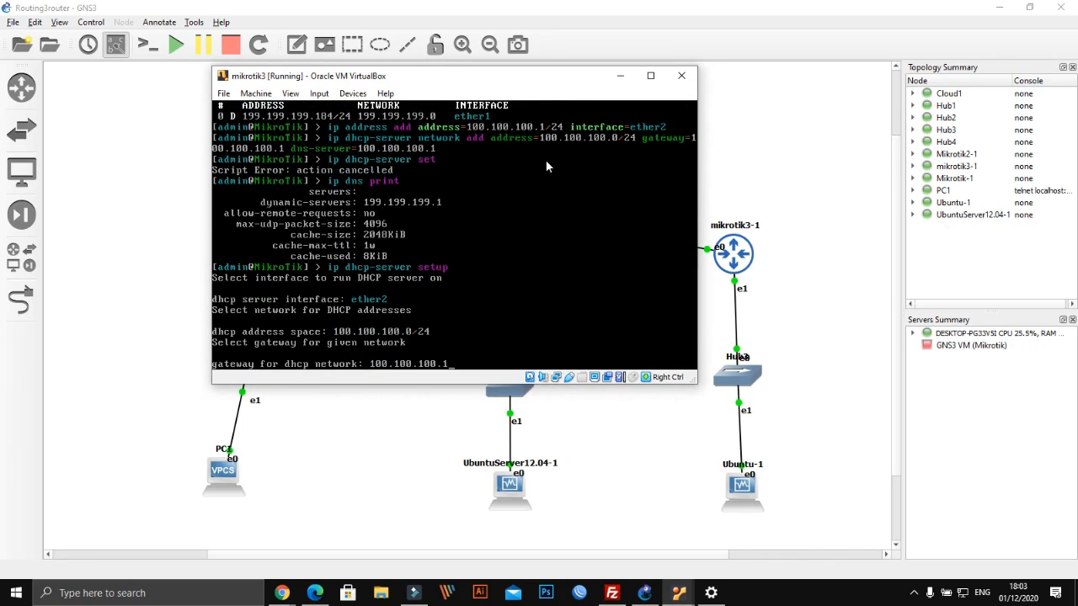
pyautogui.press('Return')
pyautogui.press('Return')
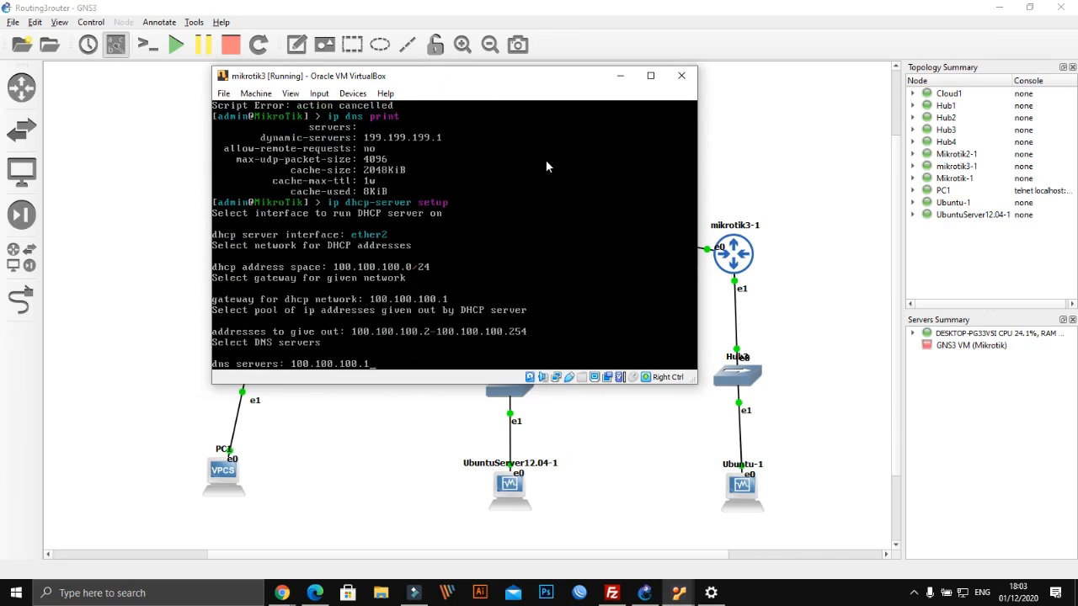
pyautogui.press('Return')
pyautogui.press('Return')
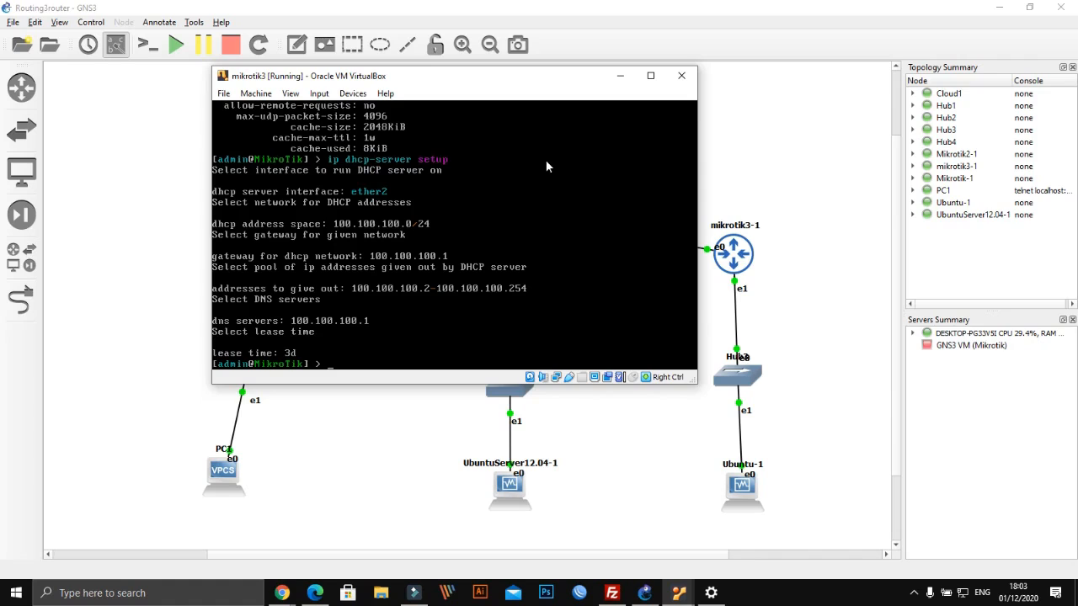
pyautogui.write('ip address print')
pyautogui.press('Return')
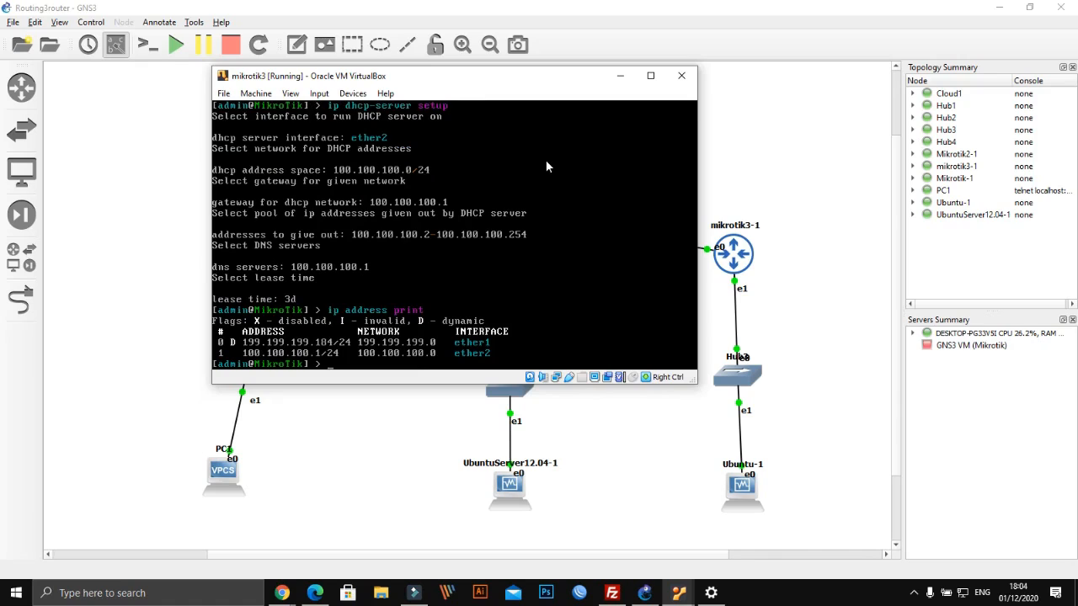
# Print mikrotik3's routes (default via 199.199.199.1) and its empty firewall NAT list
pyautogui.write('ip route print')
pyautogui.press('Return')
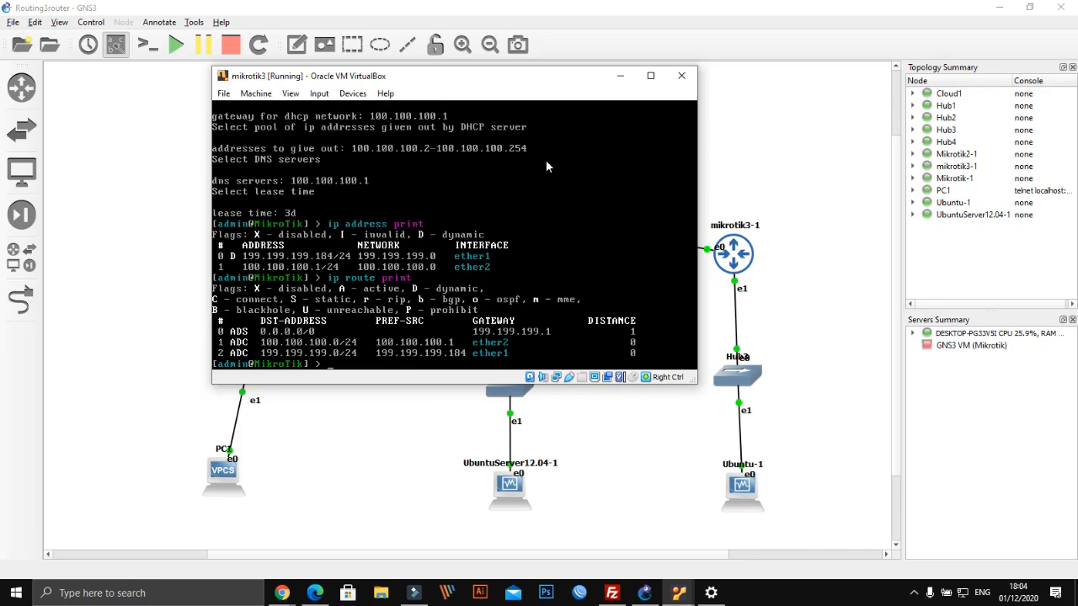
pyautogui.write('ip f')
pyautogui.press('Tab')
pyautogui.write('pr')
pyautogui.press('BackSpace')
pyautogui.write('nat print')
pyautogui.press('Return')
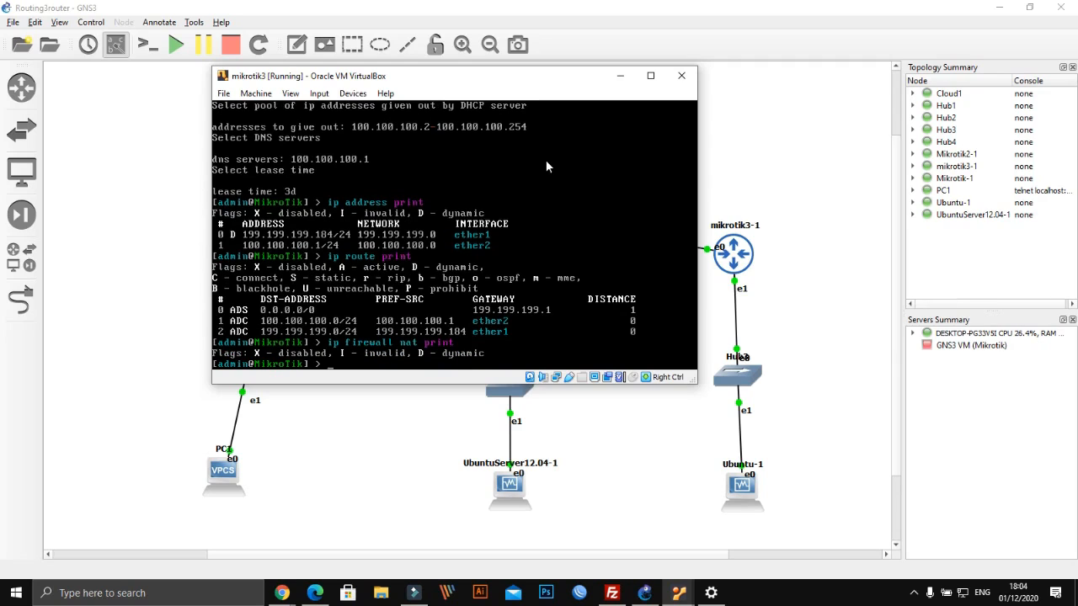
# Add NAT rule chain=srcnat out-interface=ether1 action=masquerade on mikrotik3, then type ping google.com
pyautogui.write('ip firewall nat add src-')
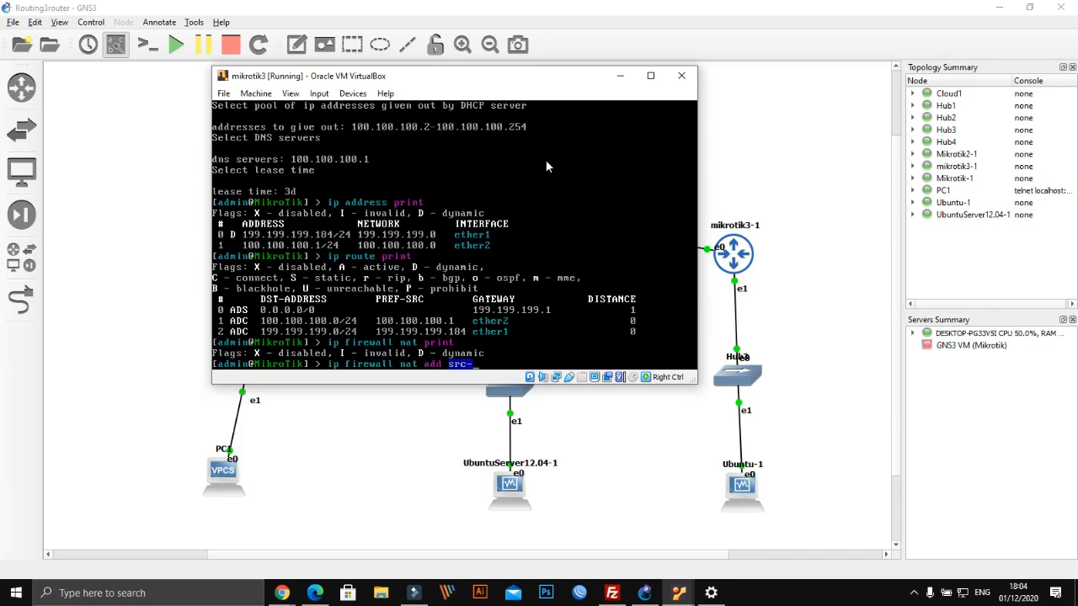
pyautogui.press('BackSpace')
pyautogui.press('BackSpace')
pyautogui.press('BackSpace')
pyautogui.write('chain=srcnat ou')
pyautogui.write('-')
pyautogui.press('BackSpace')
pyautogui.write('t-int')
pyautogui.press('Tab')
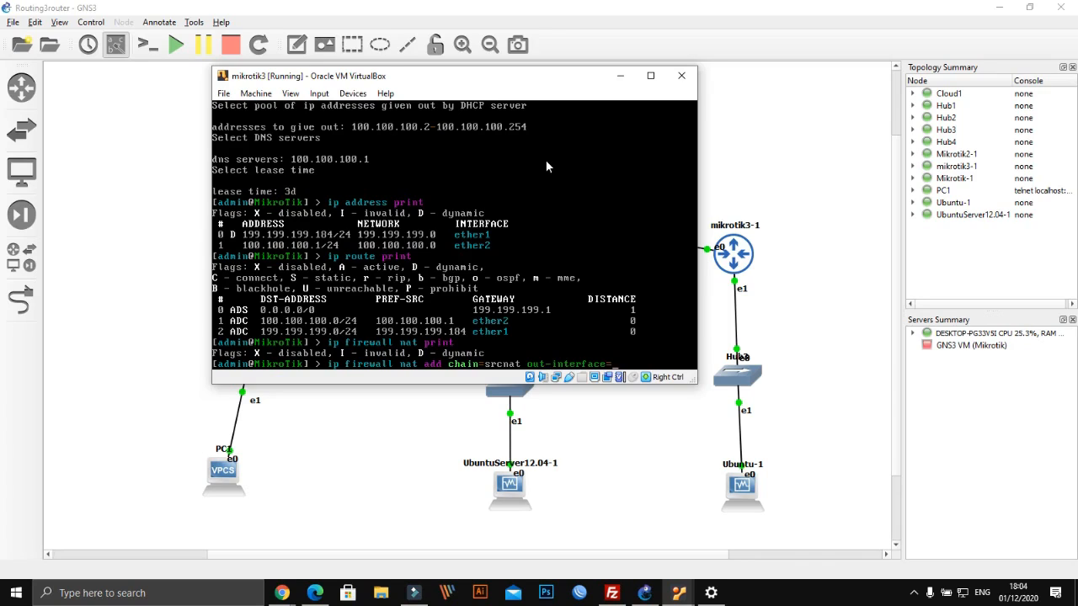
pyautogui.write('q')
pyautogui.press('BackSpace')
pyautogui.write('her1')
pyautogui.moveTo(487, 75); pyautogui.dragTo(378, 159)
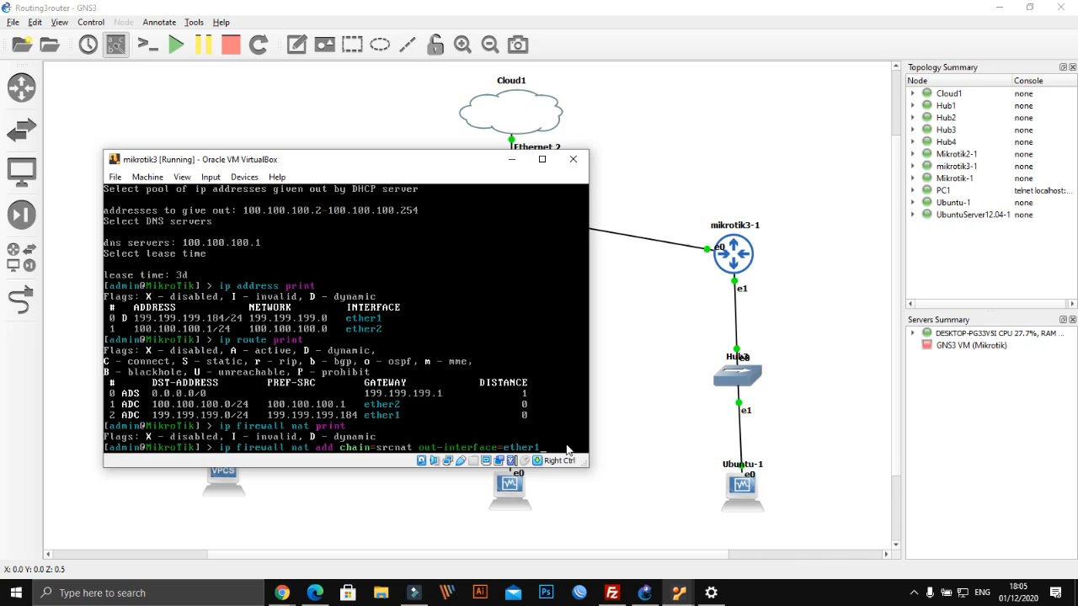
pyautogui.write('action=')
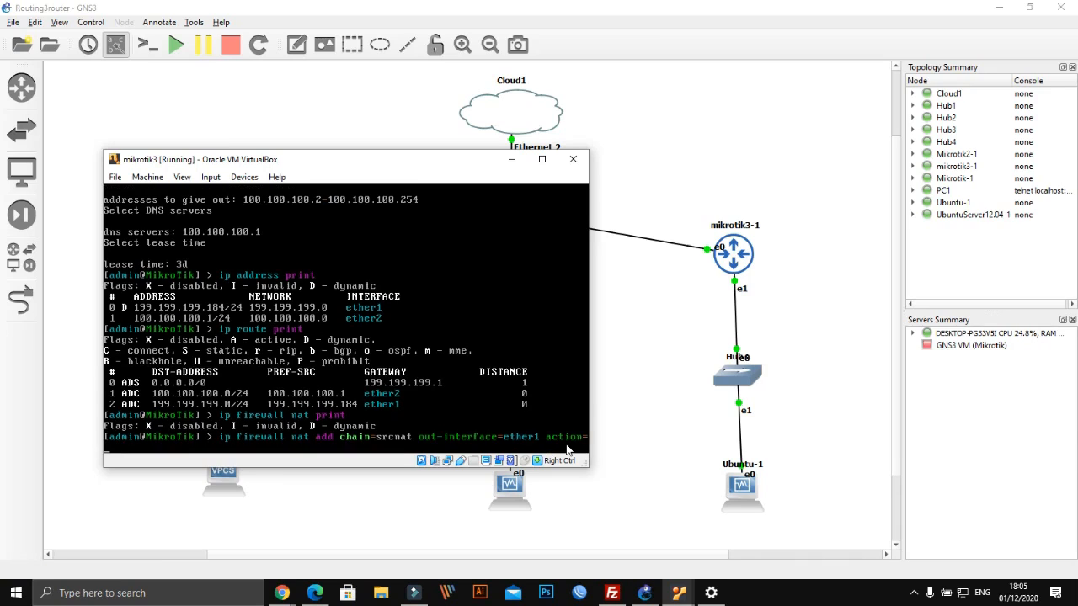
pyautogui.write('masquerade')
pyautogui.press('Return')
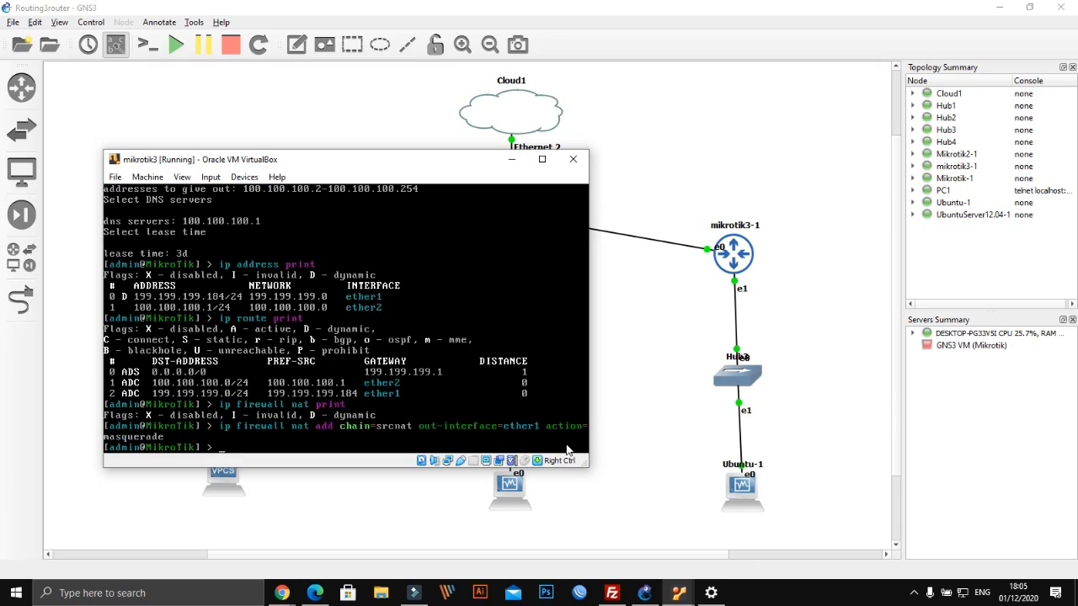
pyautogui.write('ping google.com')
# Ping google.com from mikrotik3 and stop it to see 0% packet loss
pyautogui.press('Return')
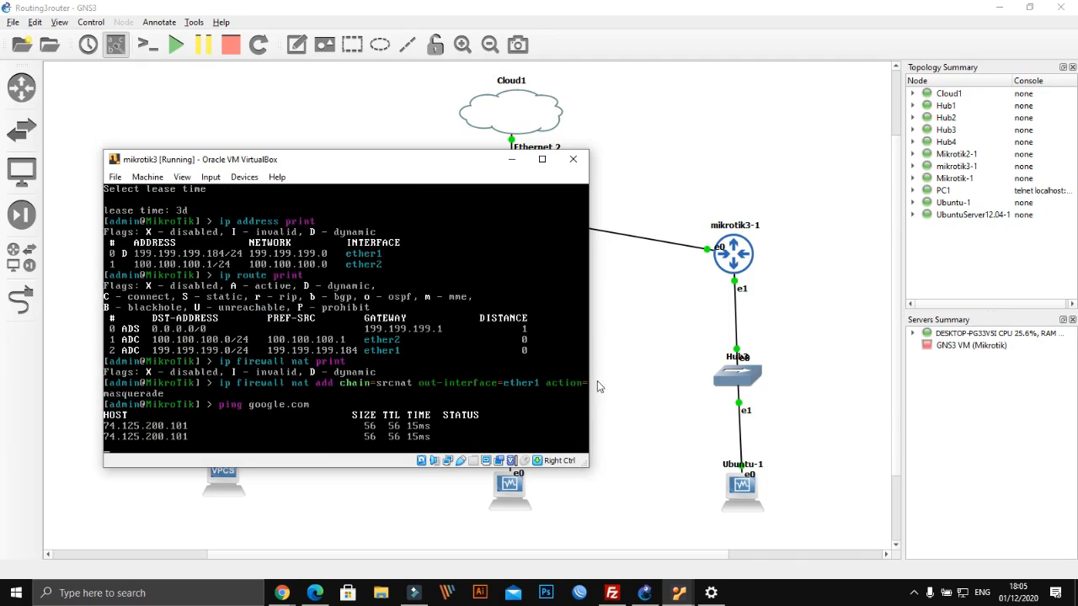
pyautogui.moveTo(334, 168); pyautogui.dragTo(347, 165)
pyautogui.moveTo(425, 148); pyautogui.dragTo(704, 18)
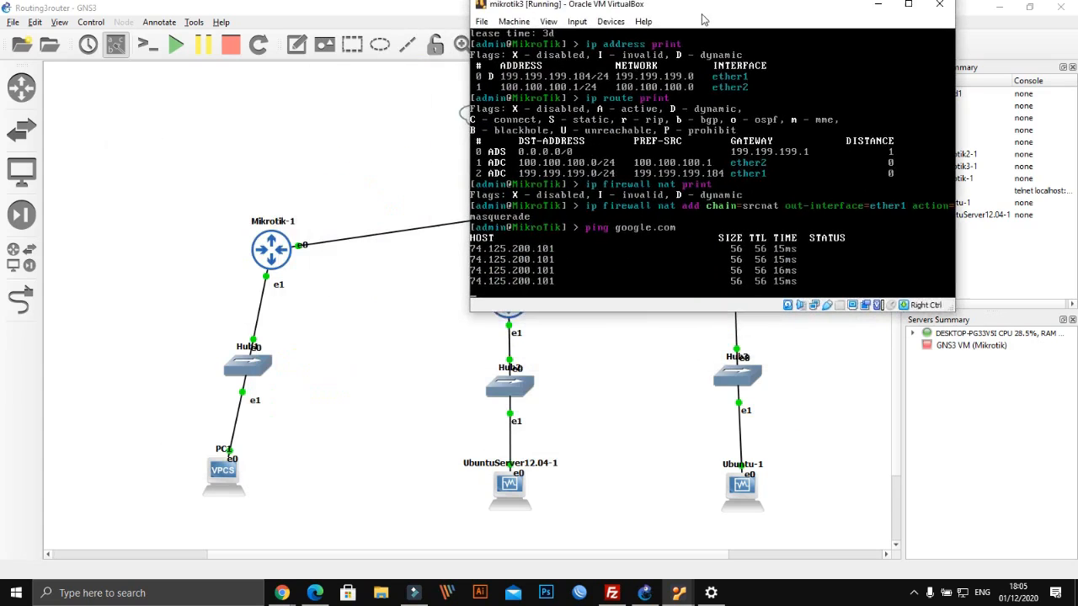
pyautogui.hotkey('ctrl', 'c')
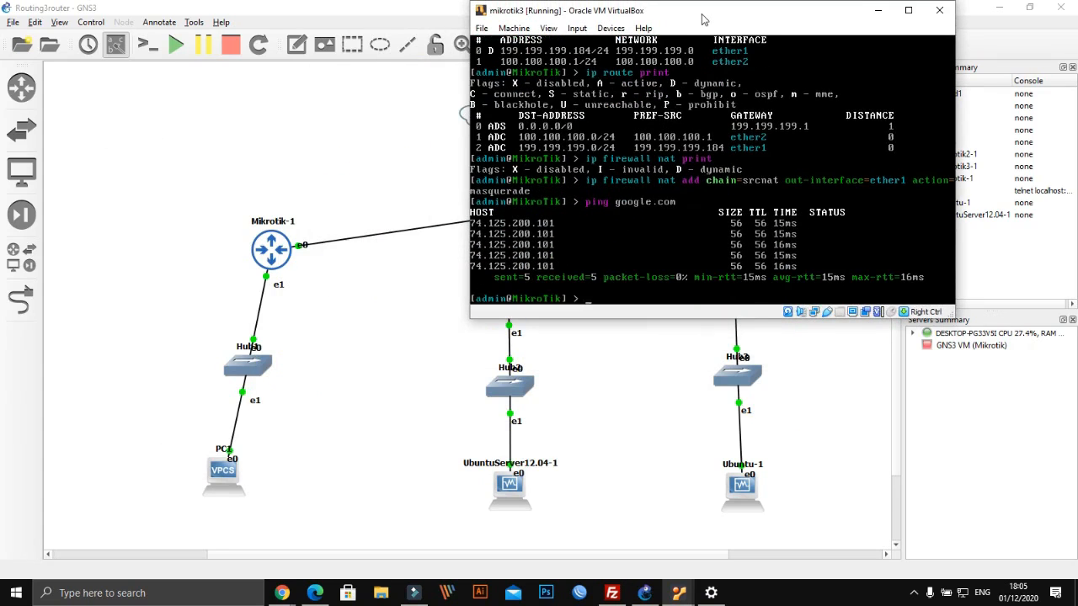
pyautogui.moveTo(704, 18); pyautogui.dragTo(801, 32)
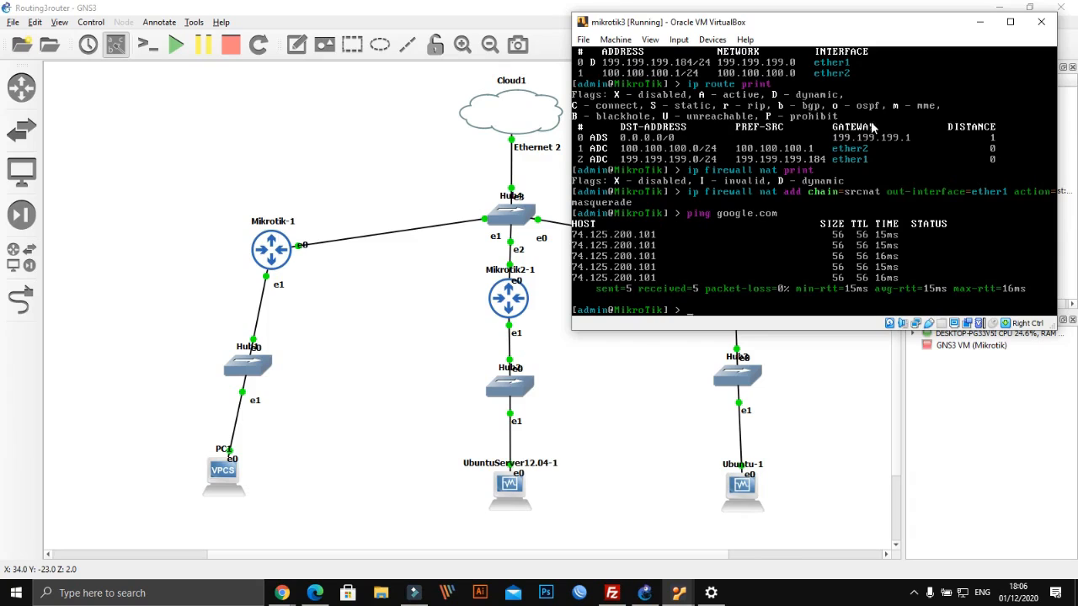
pyautogui.moveTo(787, 31); pyautogui.dragTo(733, 33)
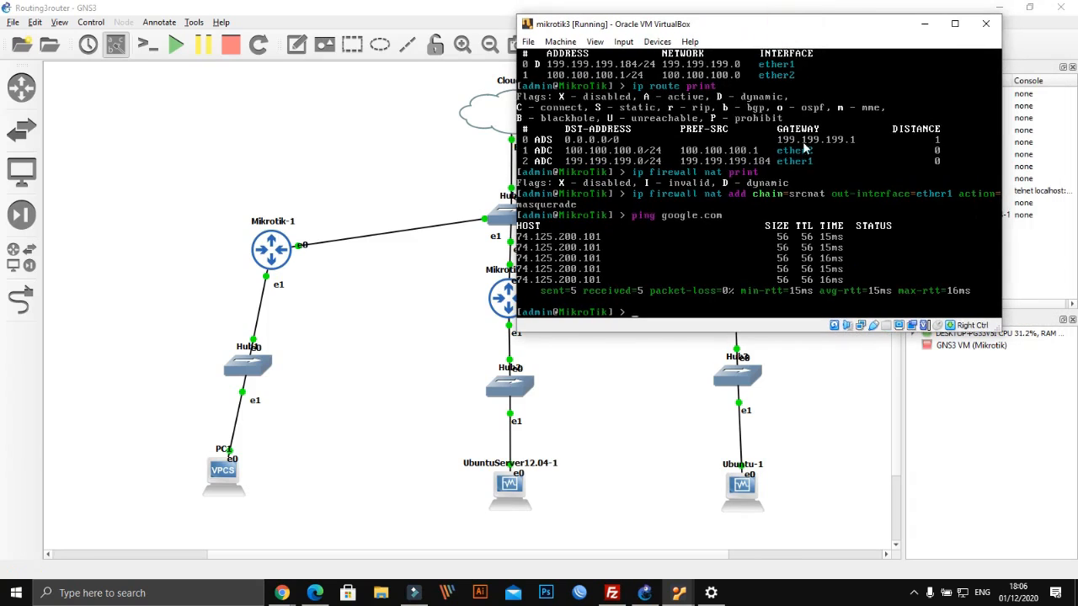
# List mikrotik3's IP addresses and ARP table showing 199.199.199.1 on ether1, then return to the topology
pyautogui.write('ip address print')
pyautogui.press('Return')
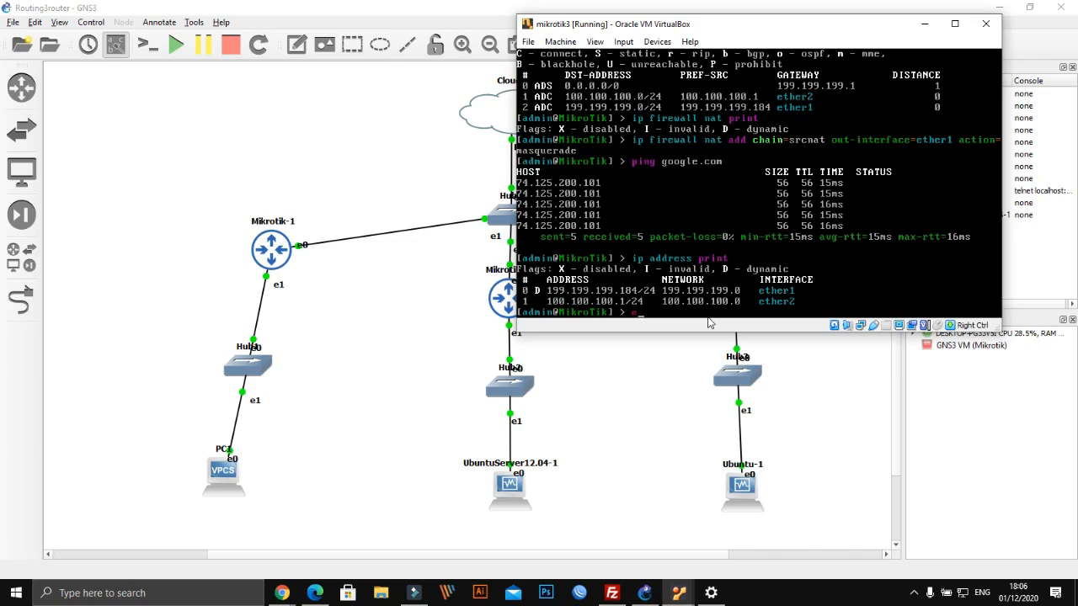
pyautogui.write('ip address')
pyautogui.press('BackSpace')
pyautogui.press('BackSpace')
pyautogui.press('BackSpace')
pyautogui.press('BackSpace')
pyautogui.press('BackSpace')
pyautogui.write('rp print')
pyautogui.press('Return')
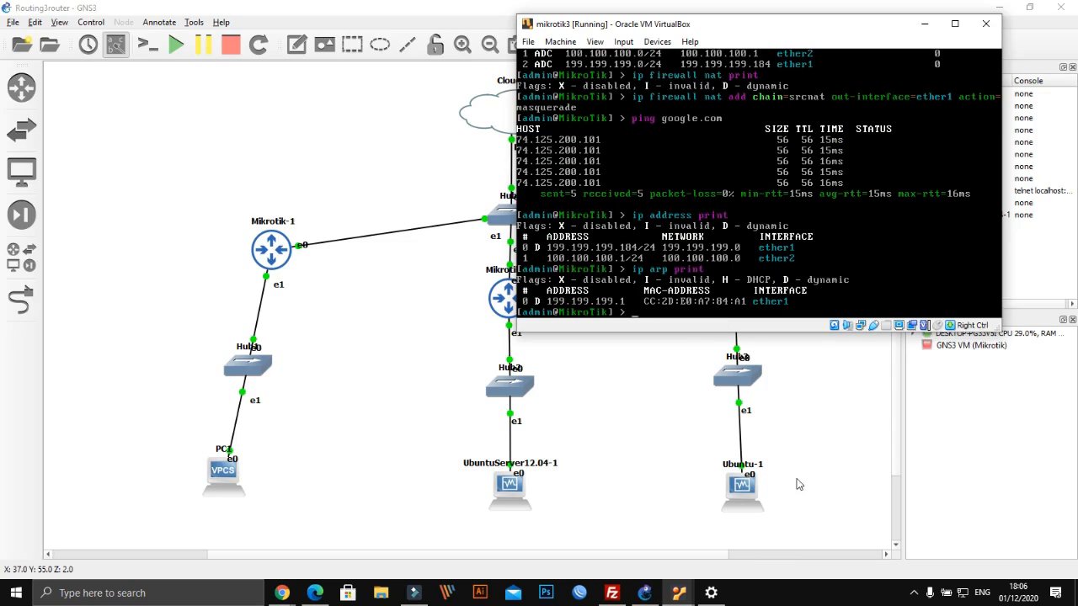
pyautogui.click(809, 465)
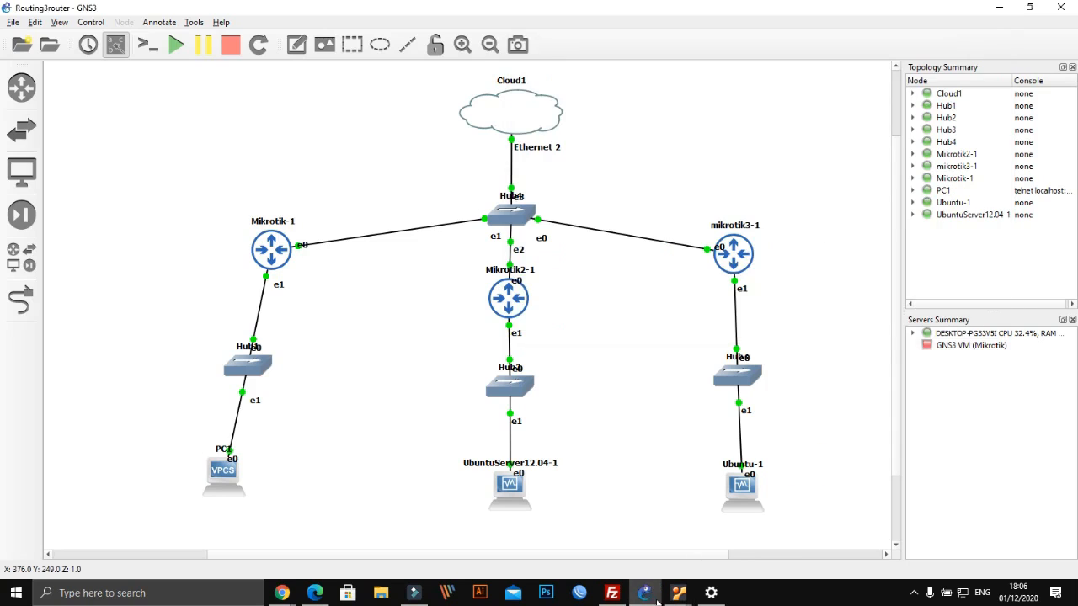
pyautogui.moveTo(678, 593)
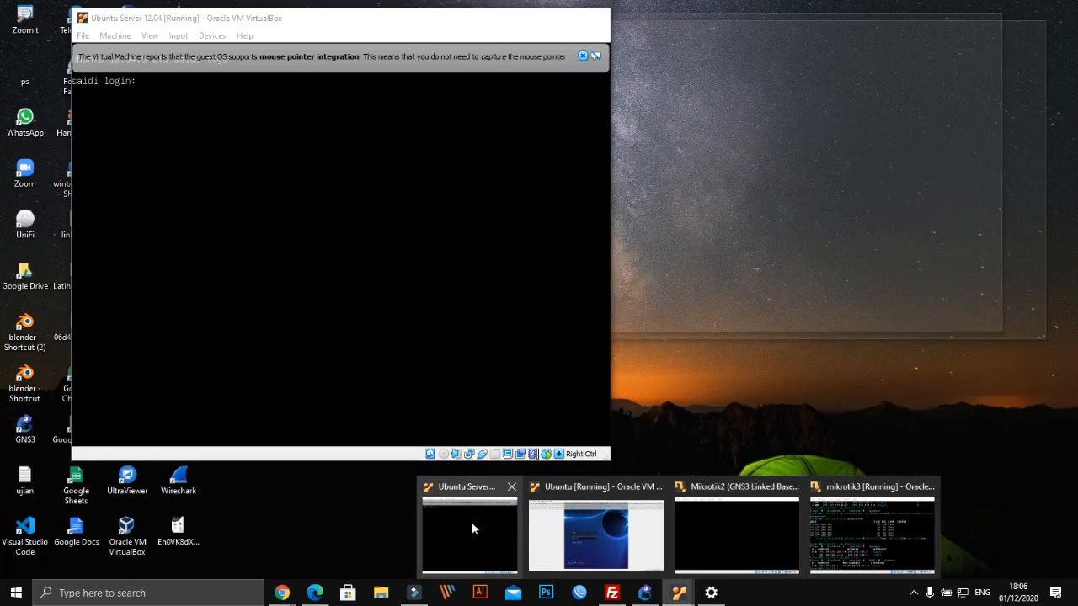
pyautogui.click(492, 519)
pyautogui.write('ramadan')
pyautogui.press('Return')
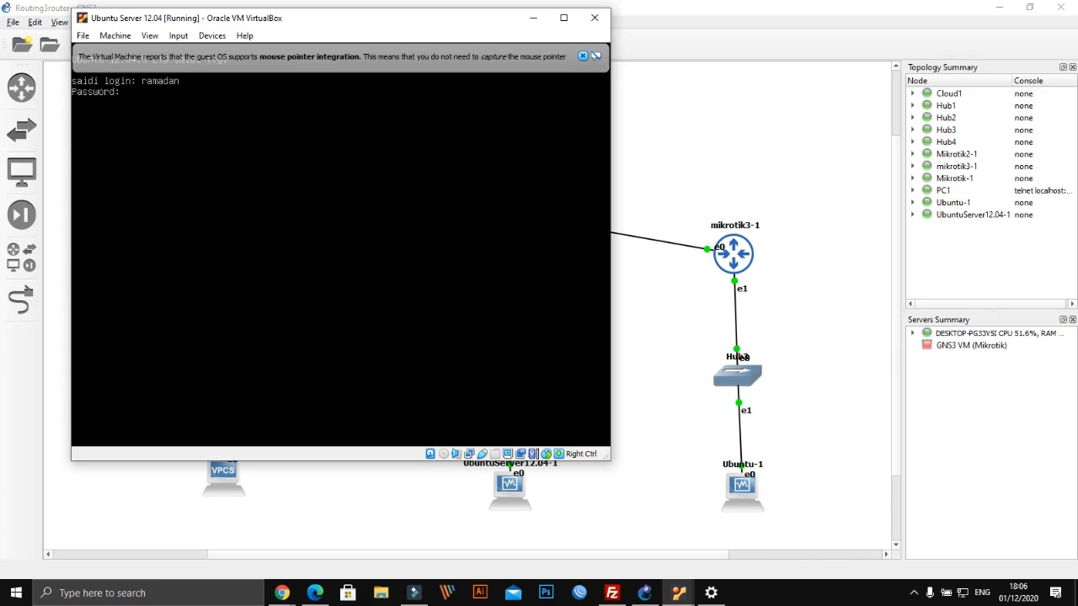
pyautogui.press('Return')
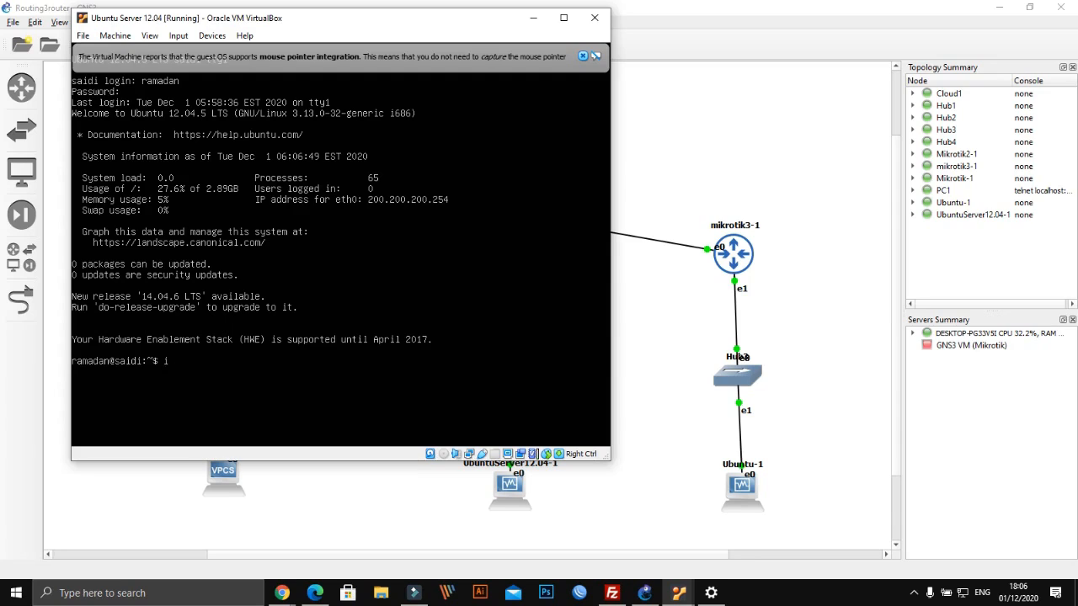
pyautogui.write('ip addr')
pyautogui.press('Return')
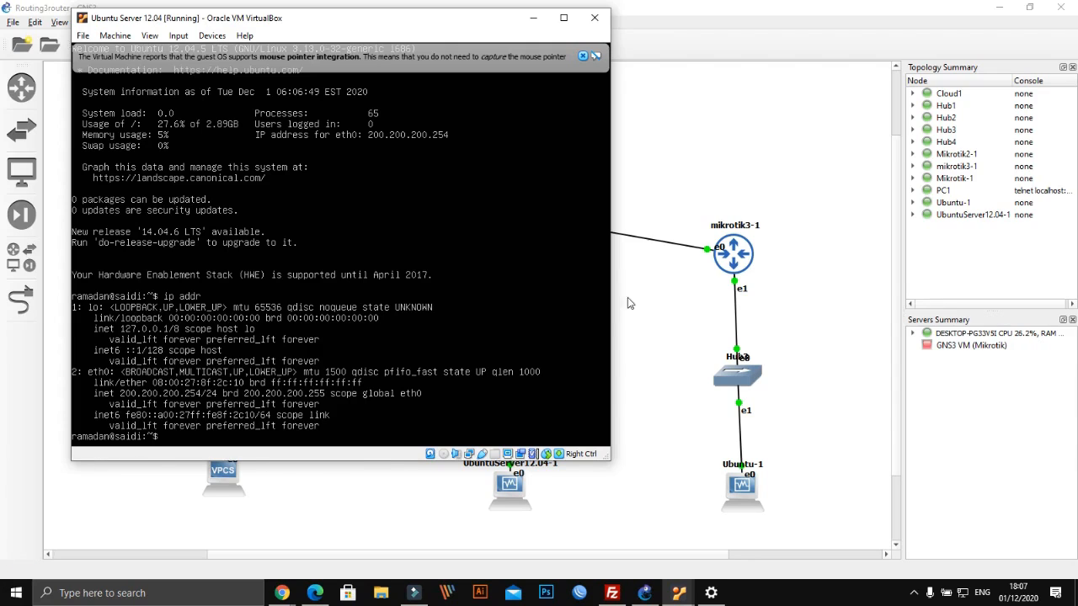
pyautogui.click(640, 330)
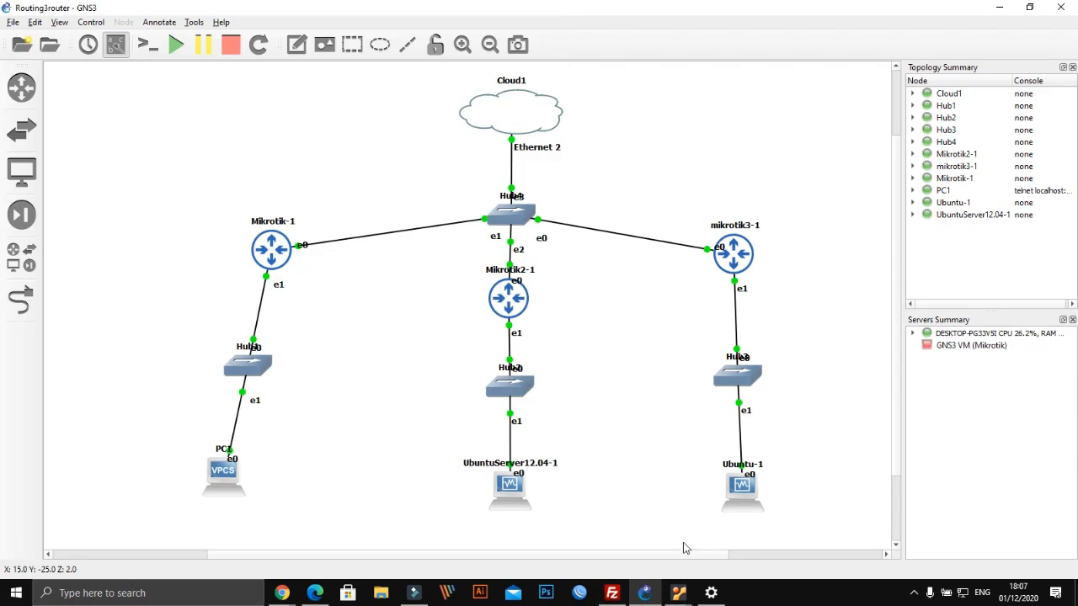
# Bring up the Mikrotik2 console and print its ARP table, showing 200.200.200.254 on ether2
pyautogui.moveTo(679, 593)
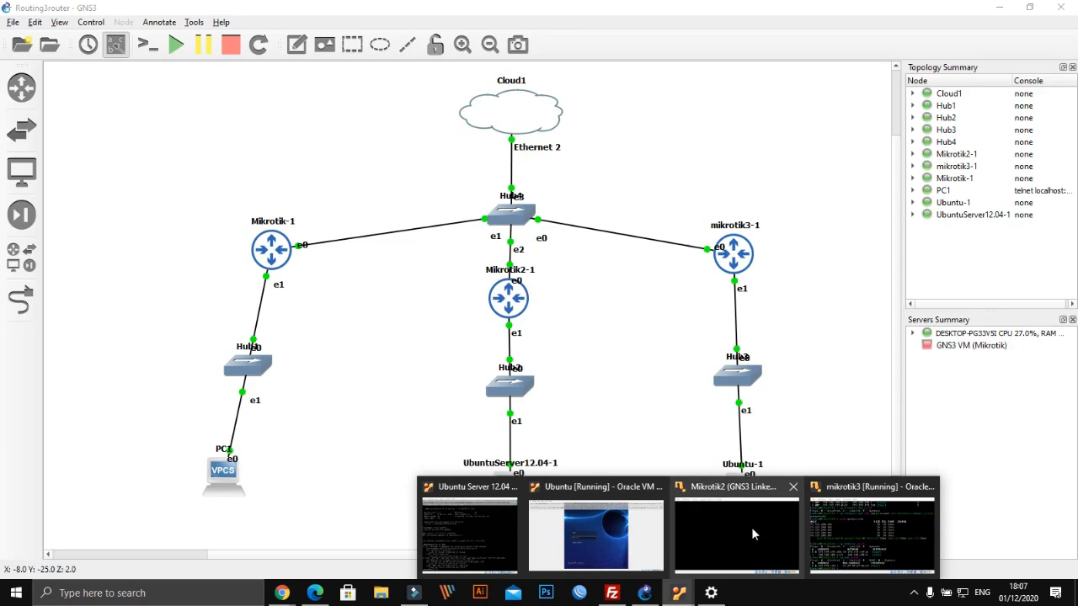
pyautogui.click(713, 516)
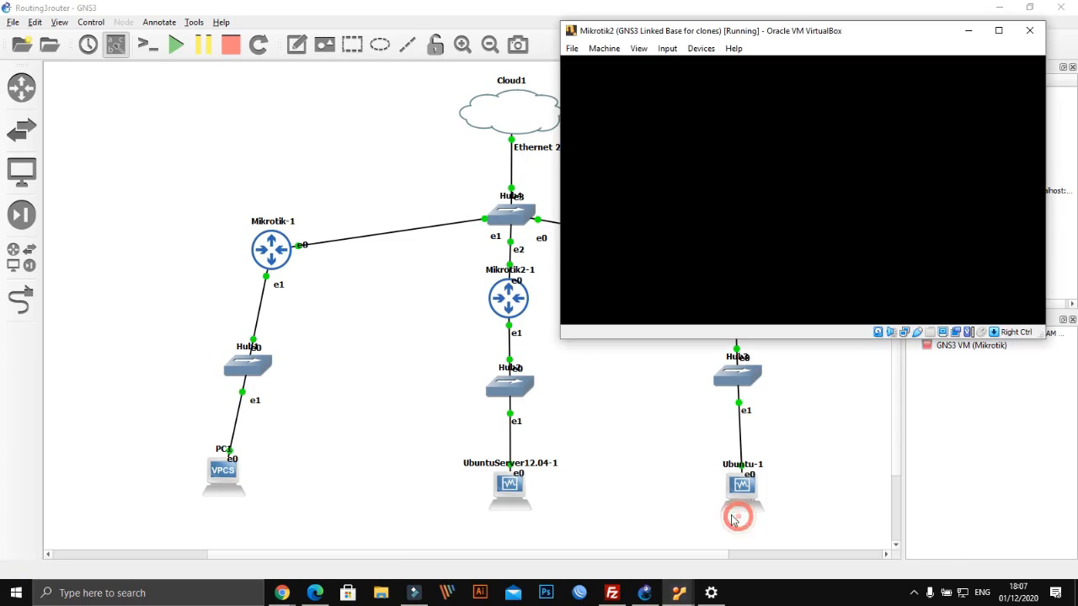
pyautogui.write('ip ad')
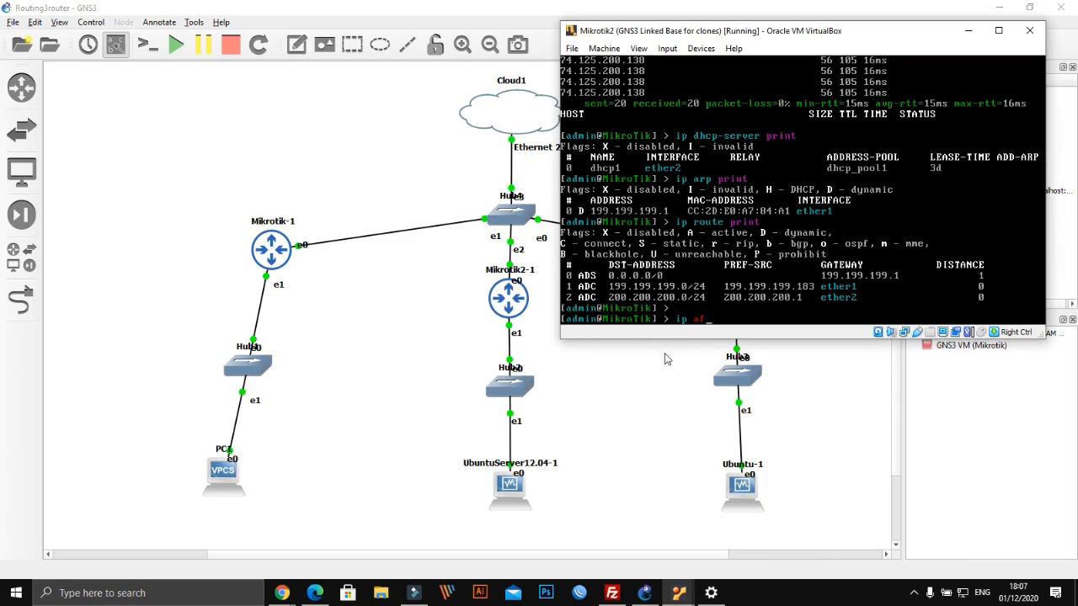
pyautogui.press('BackSpace')
pyautogui.write('rp print')
pyautogui.press('Return')
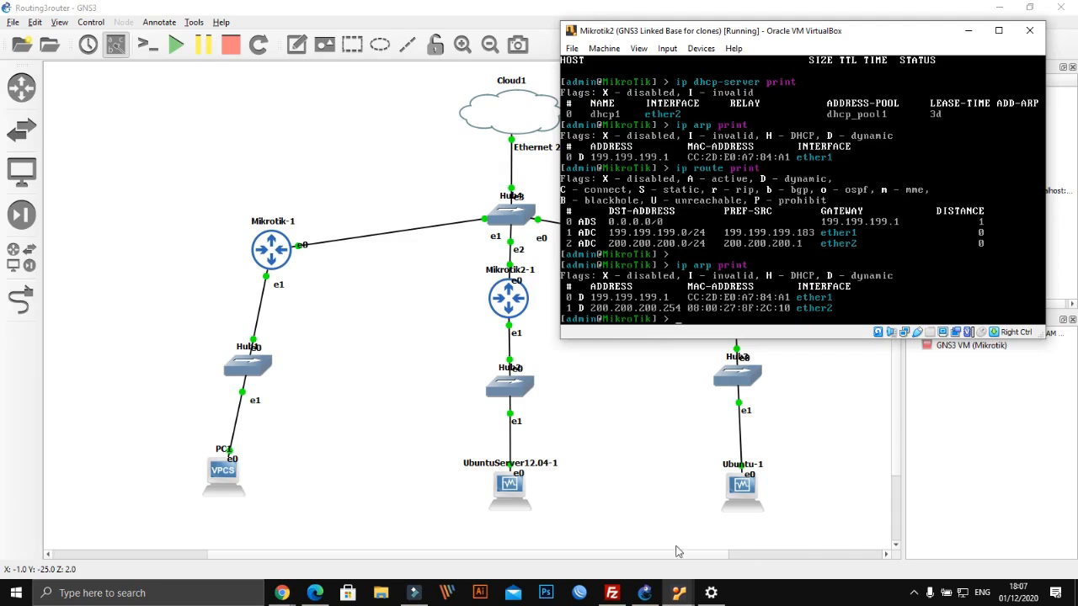
# Ping google.com from the Ubuntu Server VM and stop it at 0% packet loss
pyautogui.moveTo(681, 594)
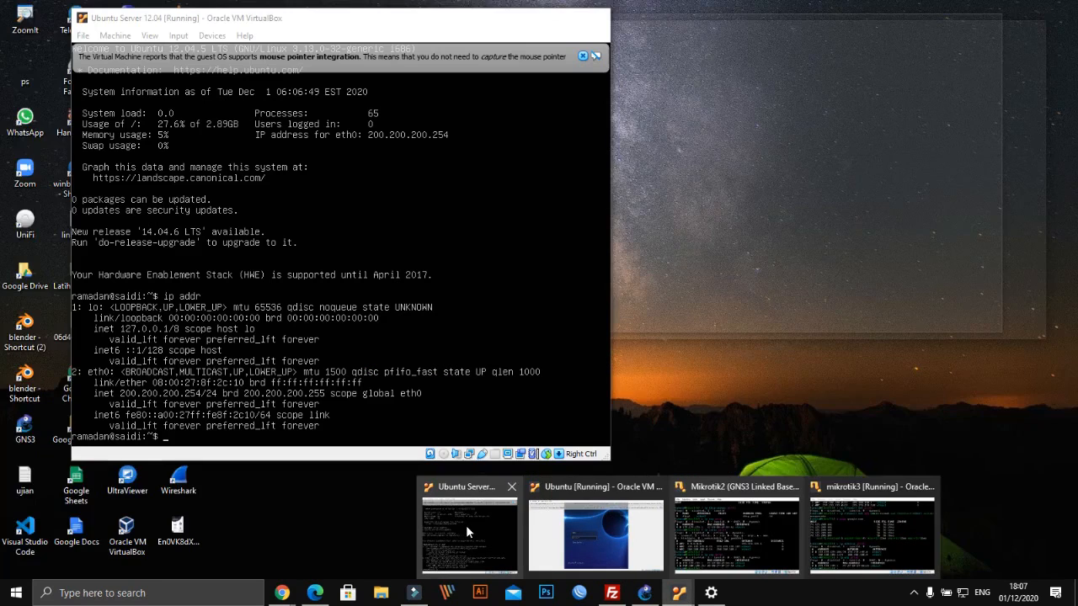
pyautogui.click(466, 525)
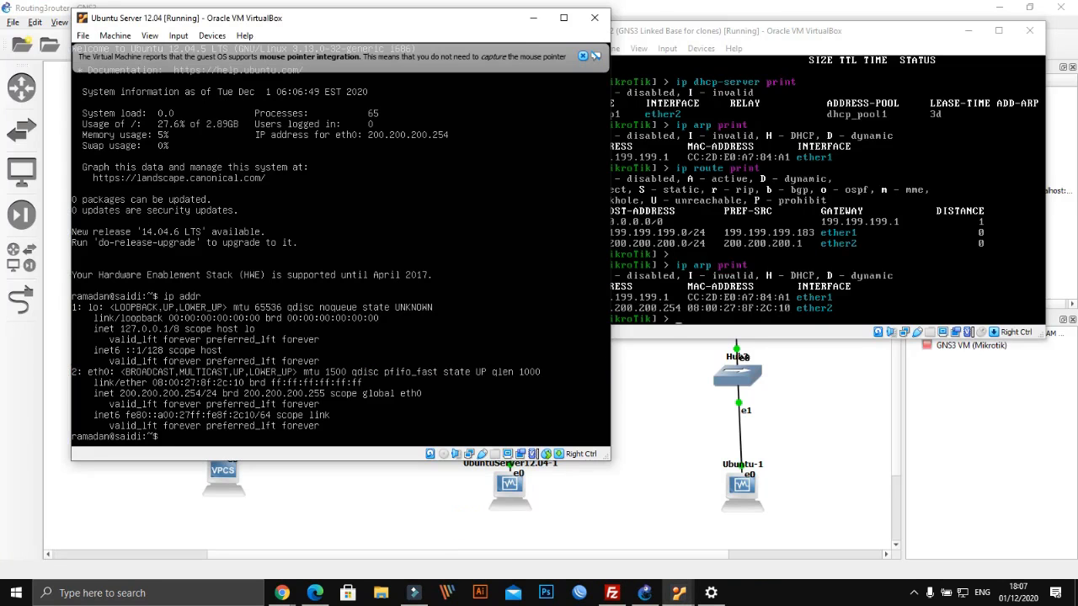
pyautogui.write('ping google.com')
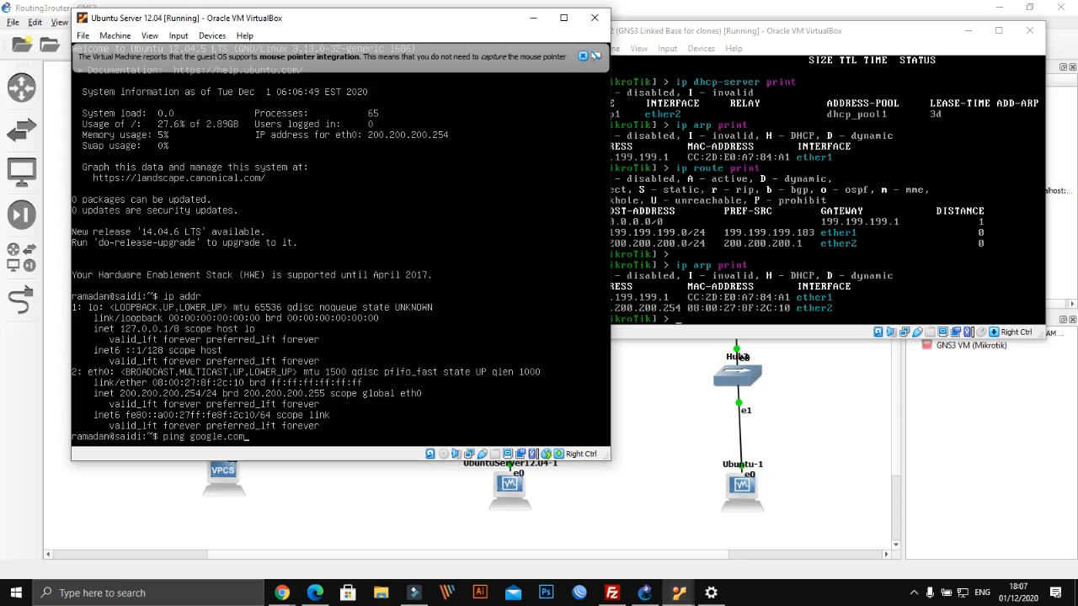
pyautogui.press('Return')
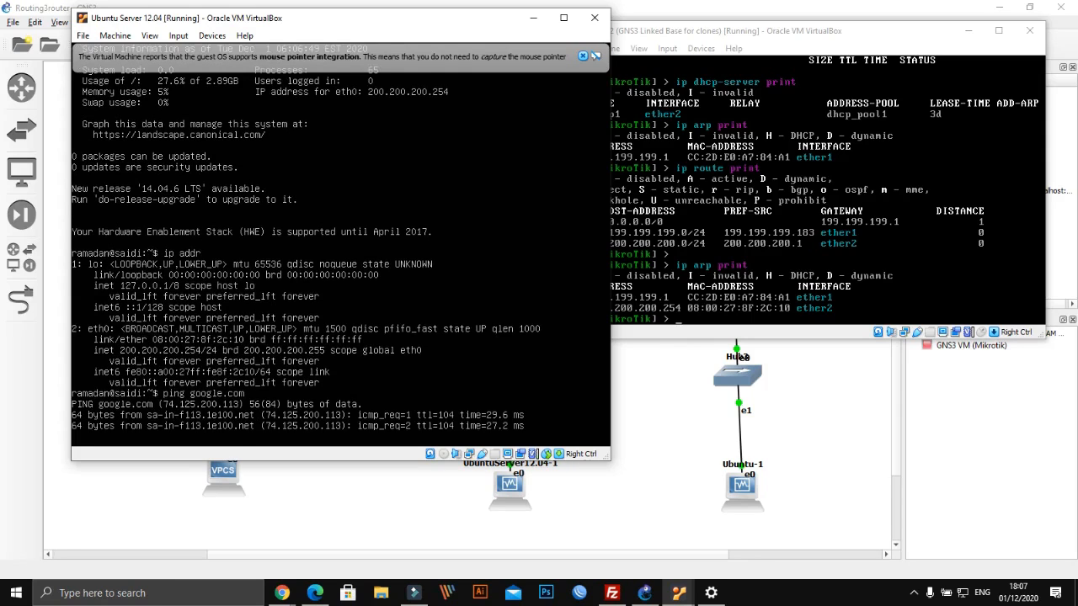
pyautogui.click(582, 58)
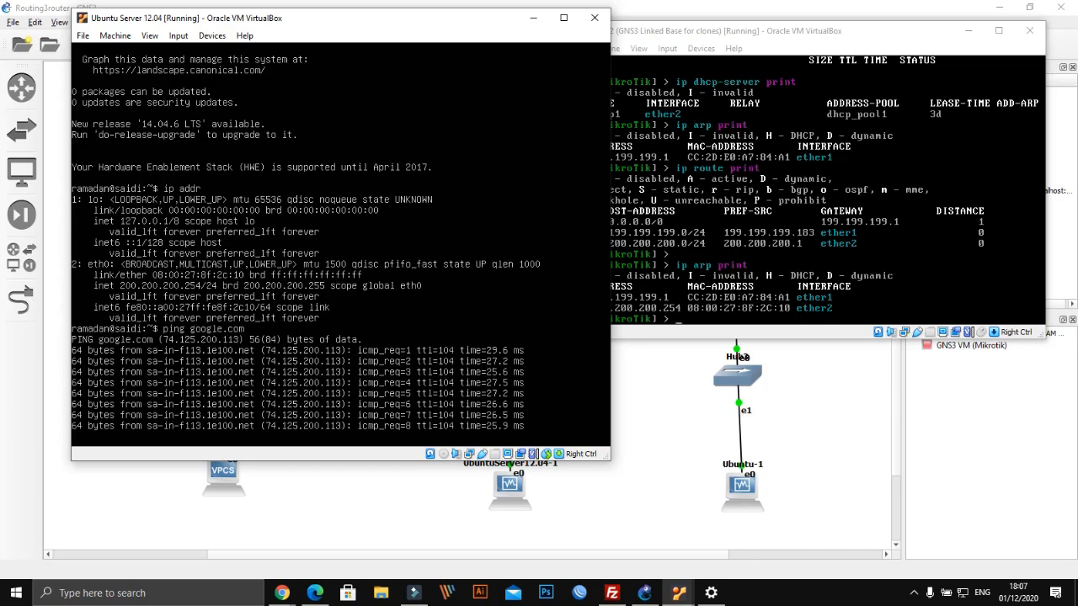
pyautogui.hotkey('ctrl', 'c')
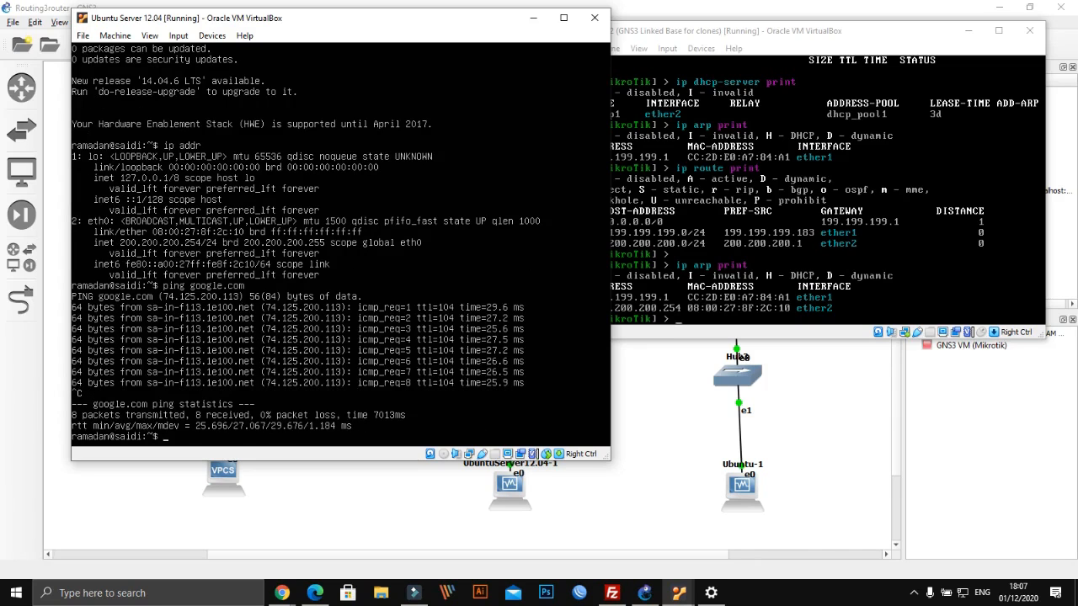
# Switch the Ubuntu Server shell to root with sudo su
pyautogui.write('a')
pyautogui.press('BackSpace')
pyautogui.press('BackSpace')
pyautogui.press('BackSpace')
pyautogui.write('sudo su')
pyautogui.press('Return')
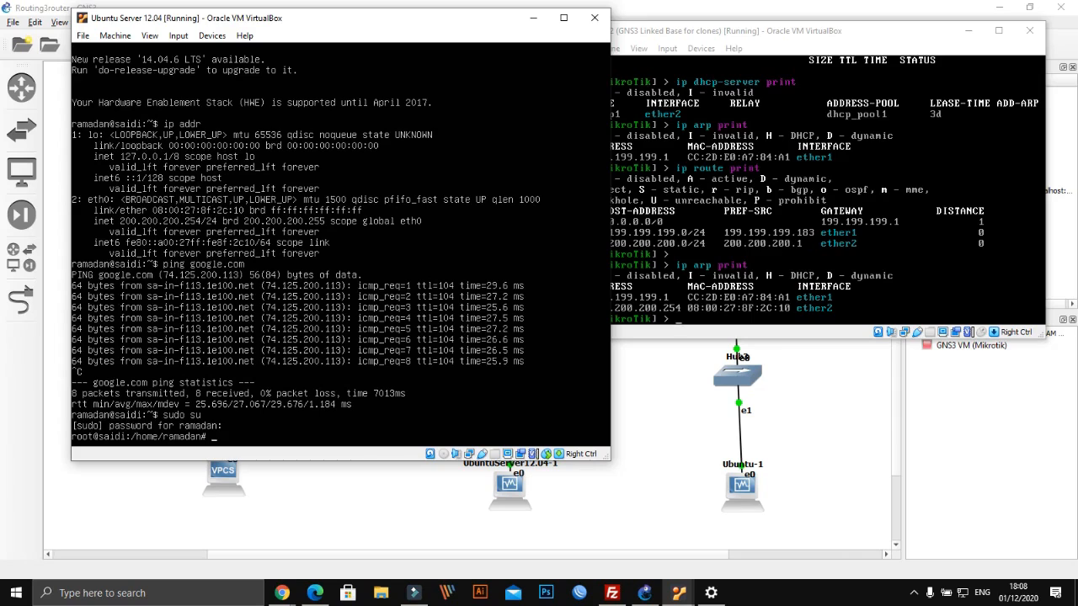
# Try installing ifconfig with apt install, then with apt-get install
pyautogui.write('pt')
pyautogui.write(' inta')
pyautogui.write('lll')
pyautogui.write(' ifconfig')
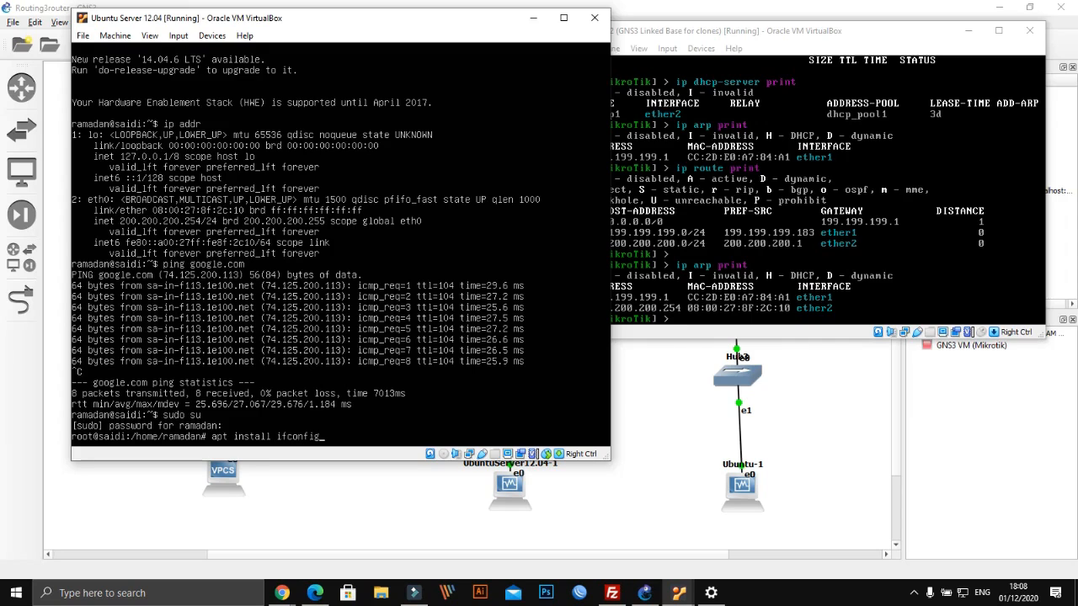
pyautogui.press('Return')
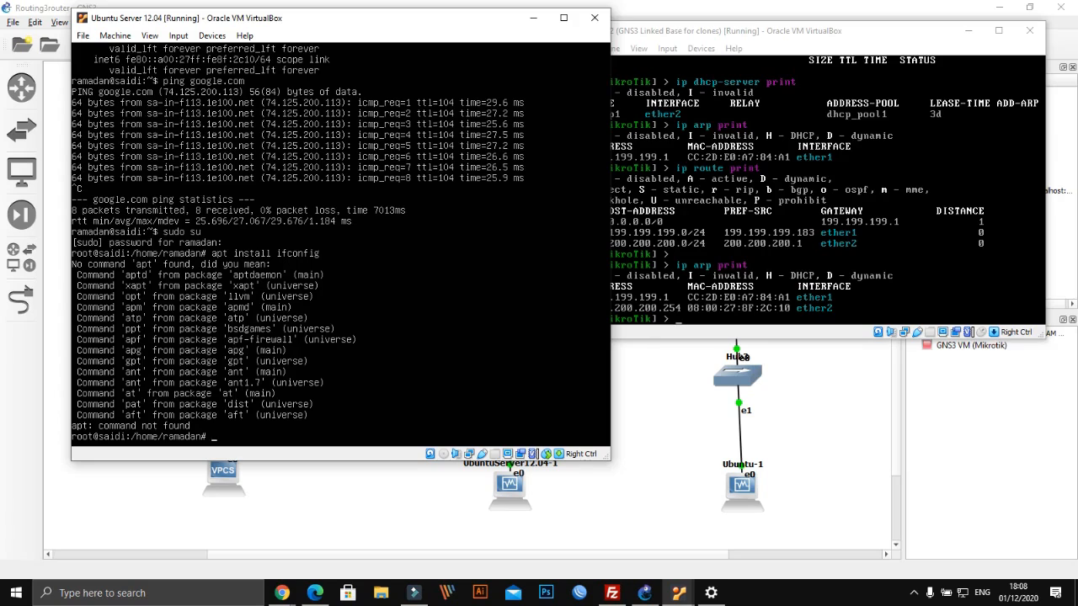
pyautogui.press('Up')
pyautogui.write('-get')
pyautogui.press('Return')
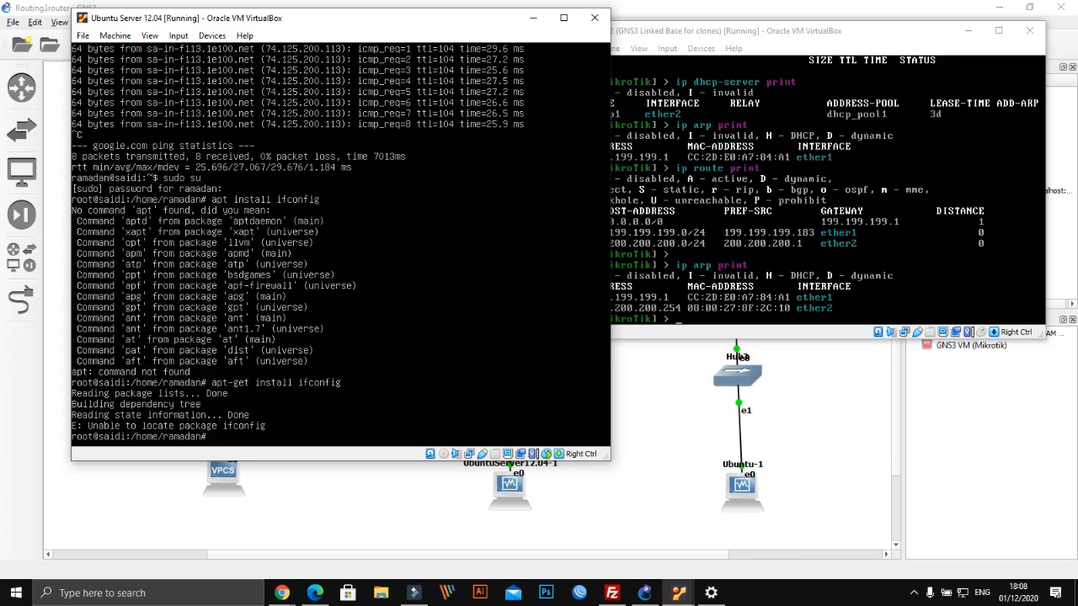
# Run ifconfig to show eth0 at 200.200.200.254, then bring GNS3 back to the front
pyautogui.write('ifconfig')
pyautogui.press('Return')
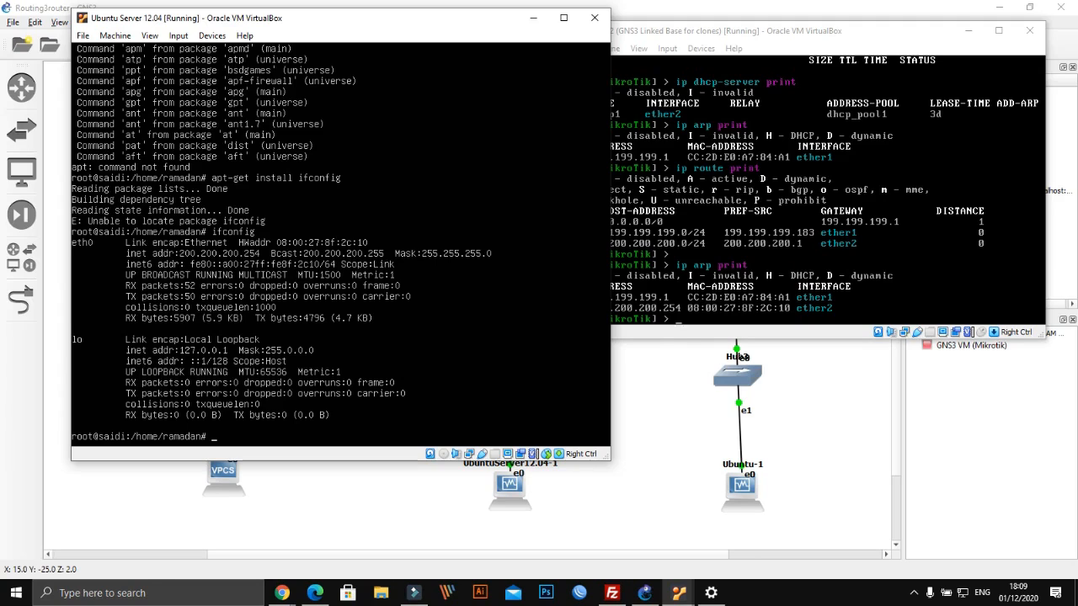
pyautogui.click(685, 470)
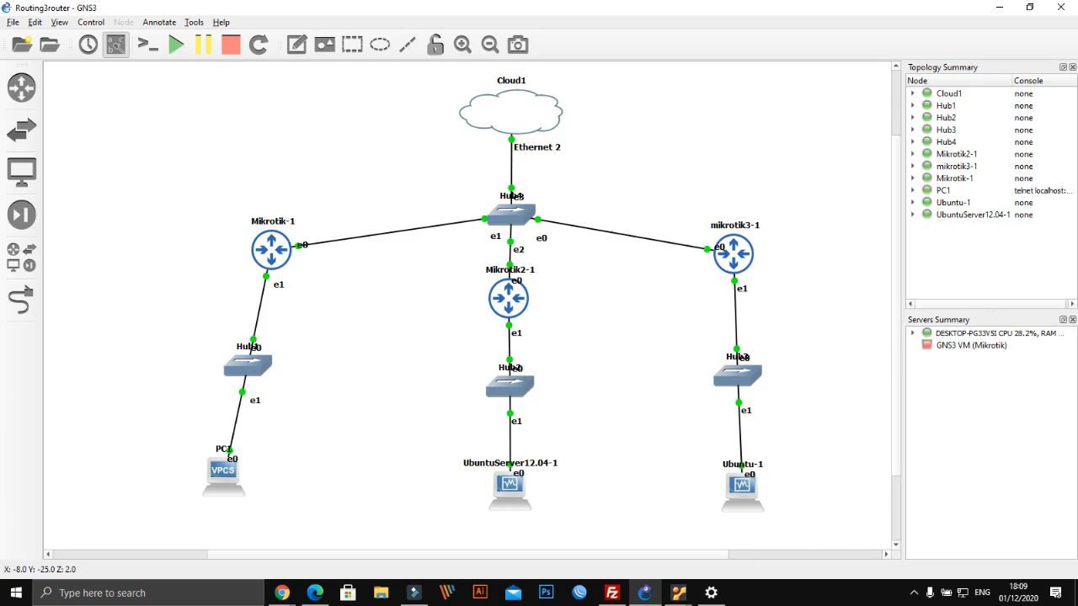
# Log in to the Ubuntu 16.04 desktop VM with the account password and close both notification bars
pyautogui.moveTo(678, 593)
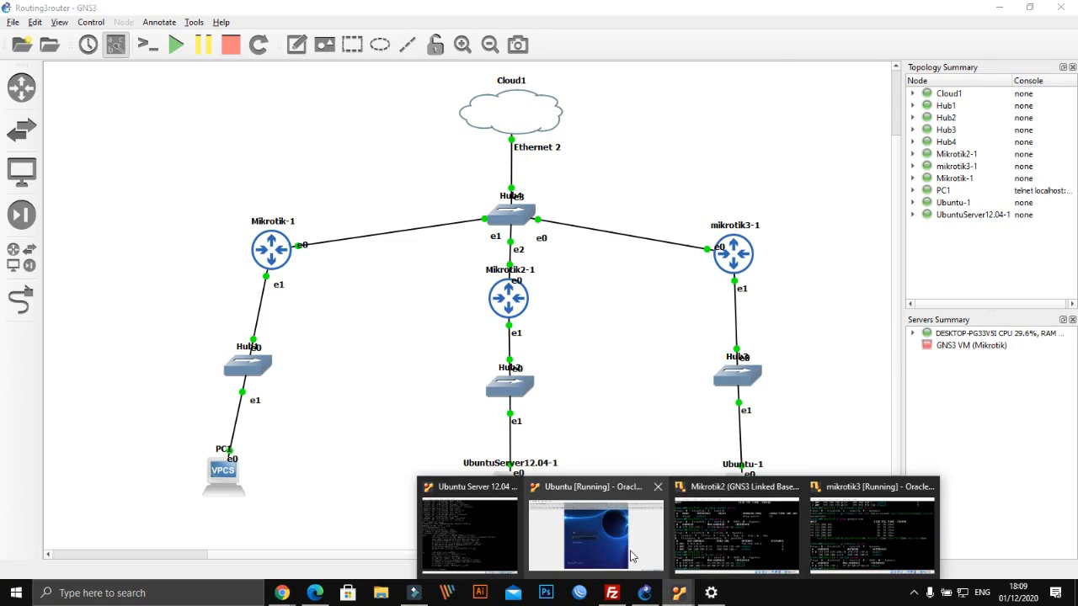
pyautogui.click(605, 539)
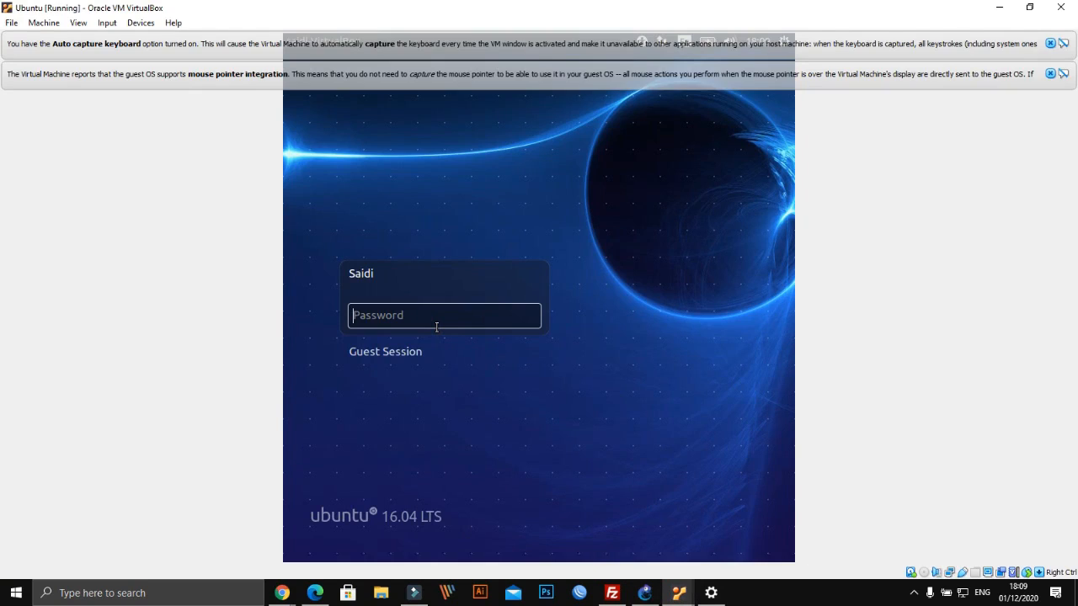
pyautogui.write('••••••••••••')
pyautogui.press('Return')
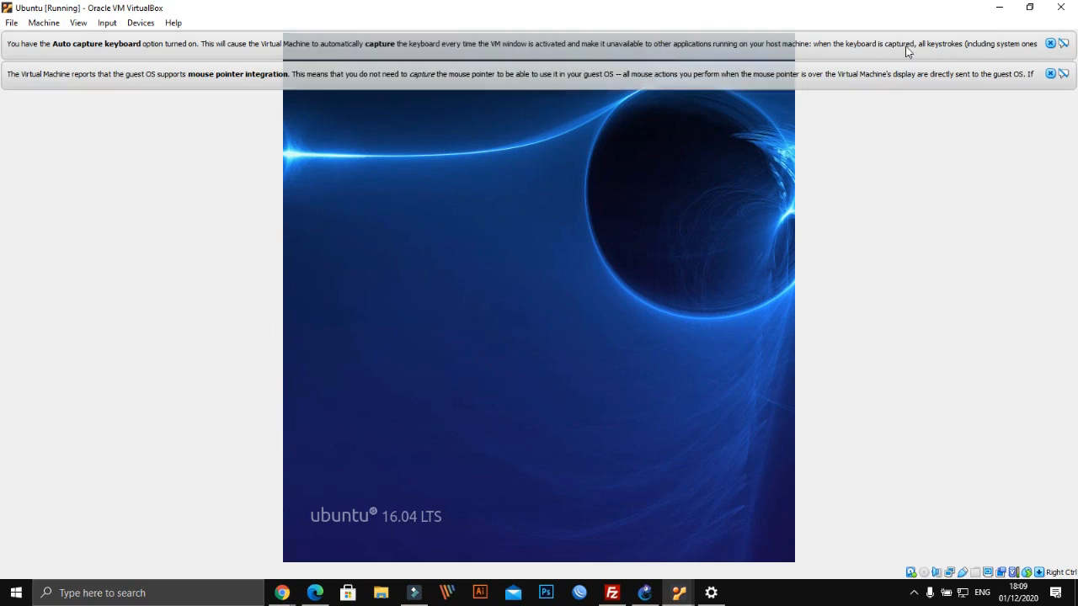
pyautogui.click(1050, 74)
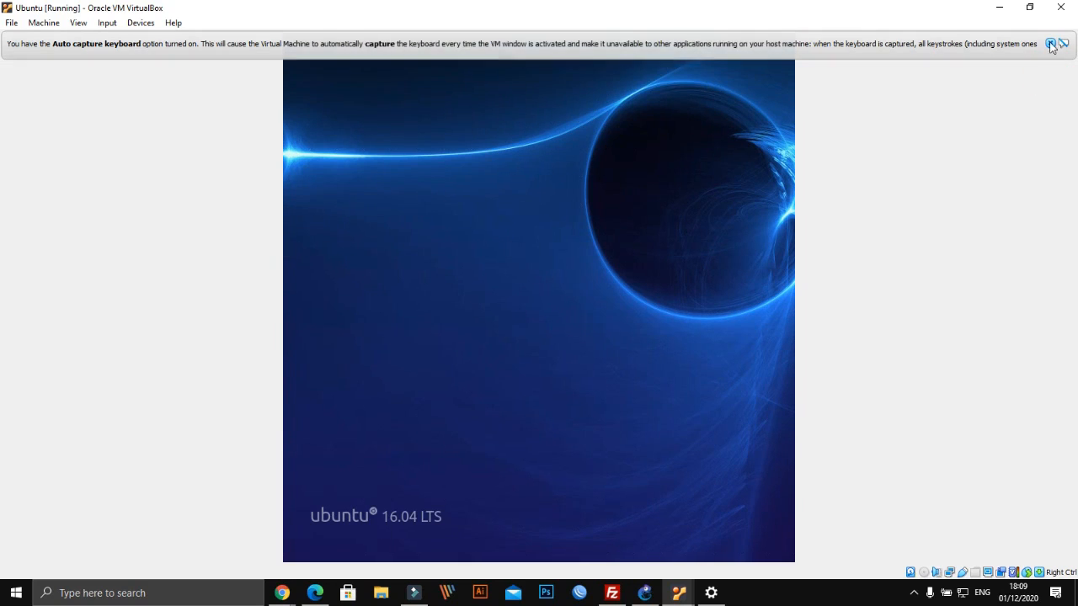
pyautogui.click(1050, 43)
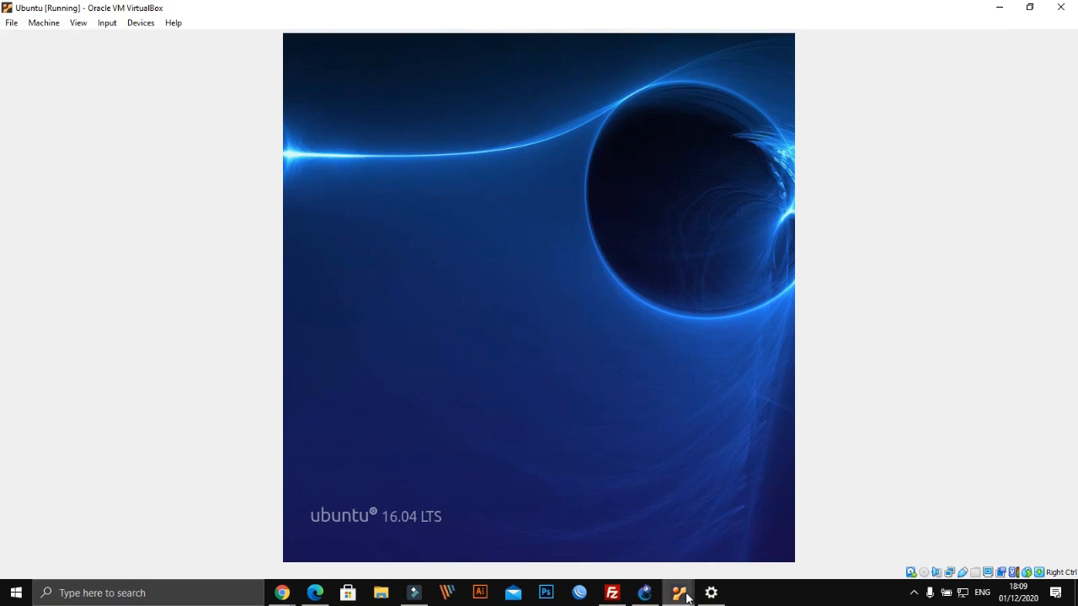
# Check the mikrotik3 console, then switch back to the Ubuntu desktop VM
pyautogui.moveTo(689, 596)
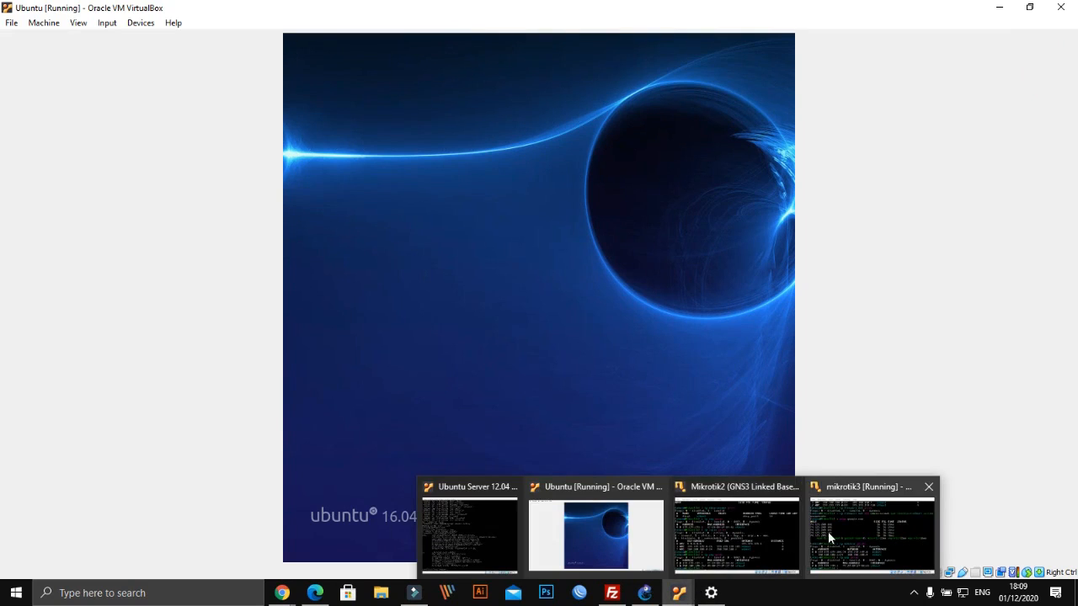
pyautogui.click(828, 531)
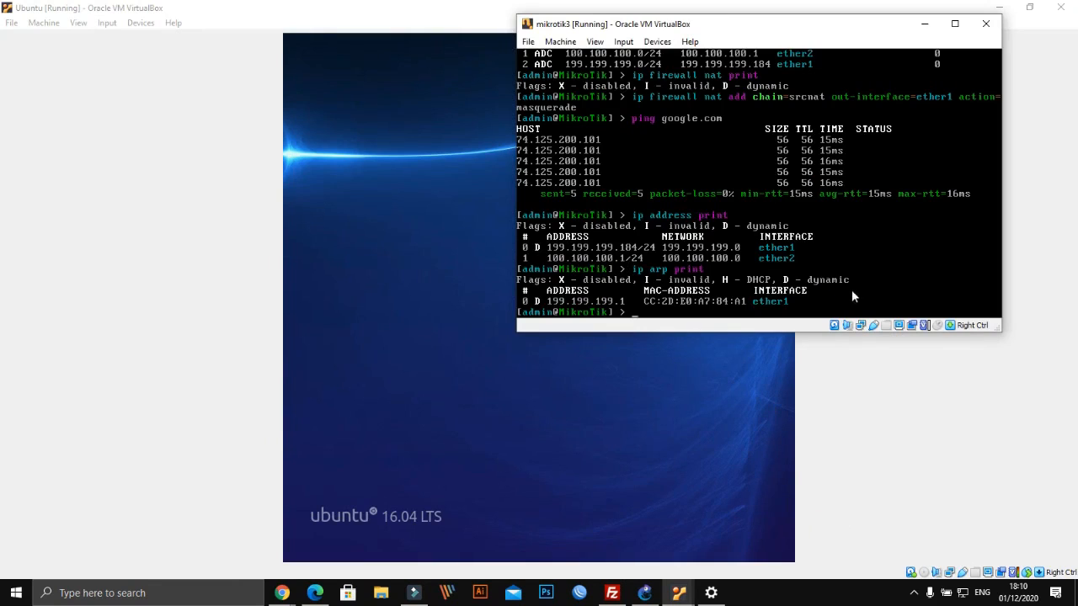
pyautogui.click(512, 475)
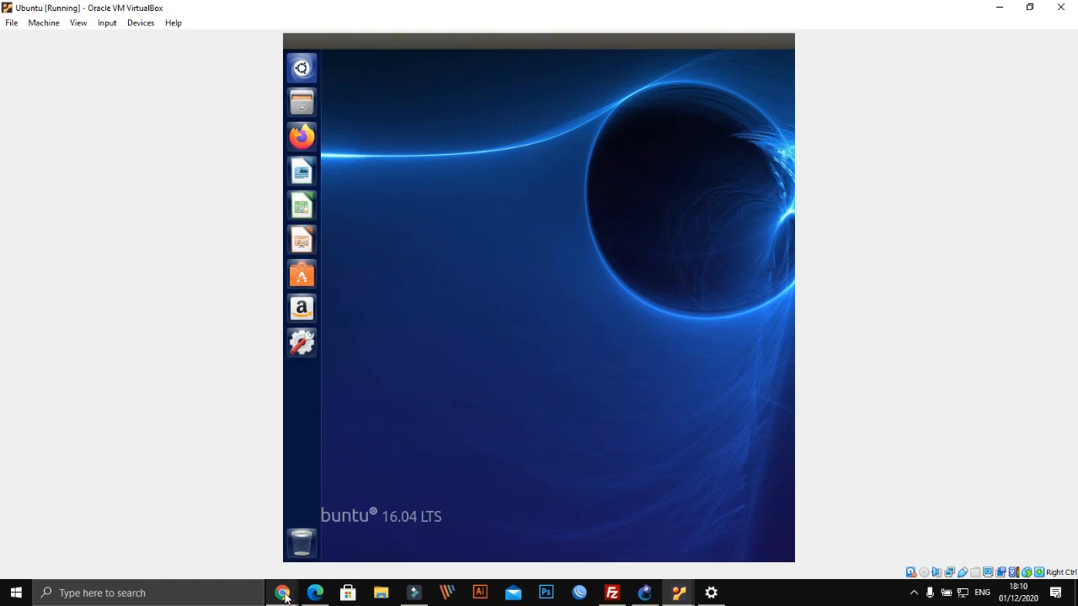
# Open the Ubuntu 12.04 releases directory on kambing.ui.ac.id from the YouTube video description
pyautogui.moveTo(284, 594)
pyautogui.click(239, 542)
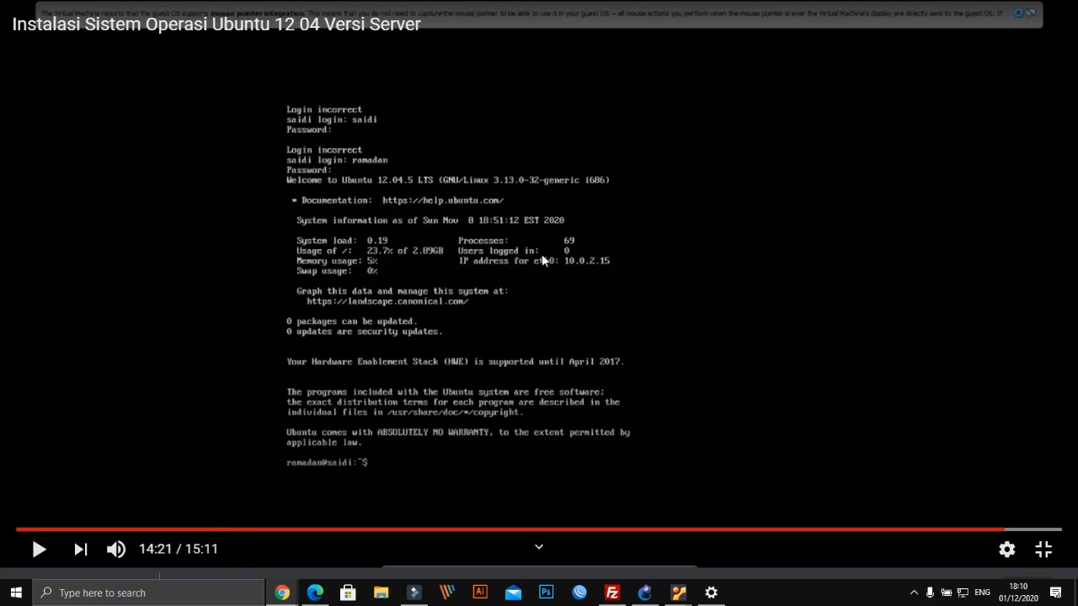
pyautogui.press('Escape')
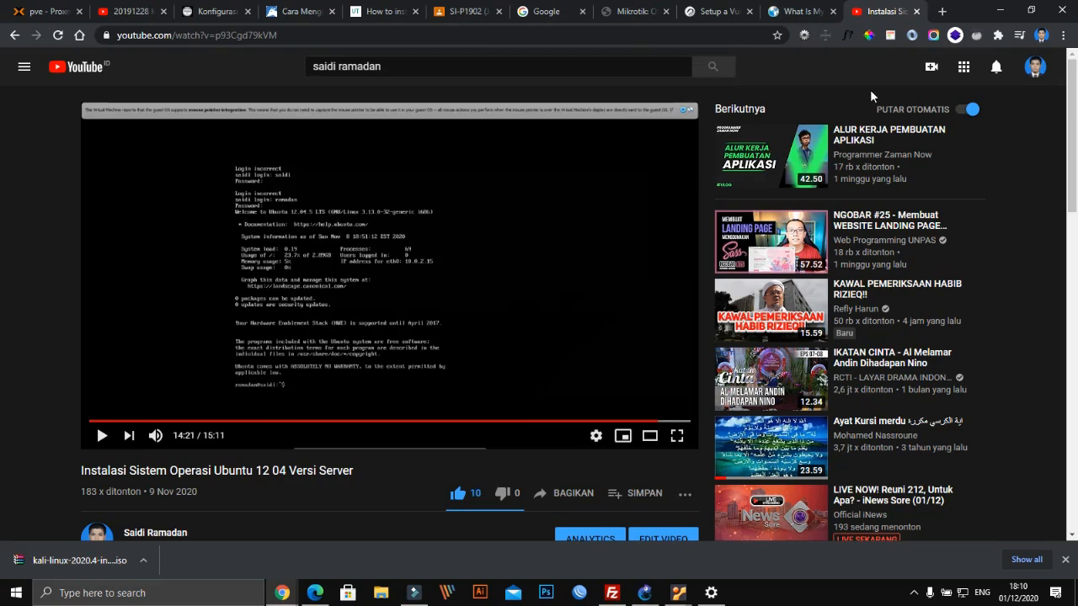
pyautogui.scroll(-3, 255, 466)
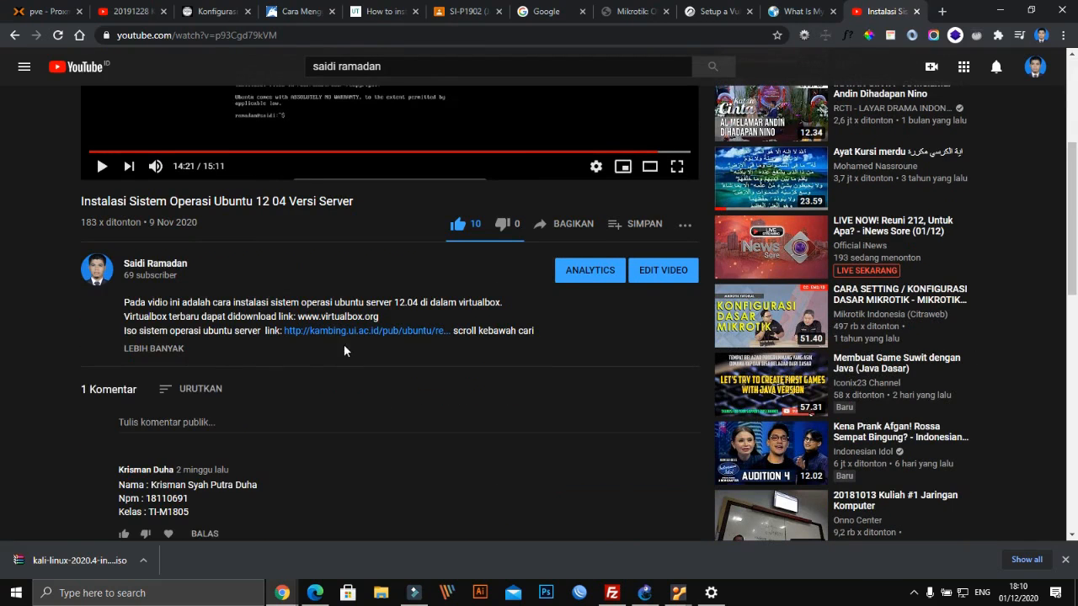
pyautogui.click(164, 348)
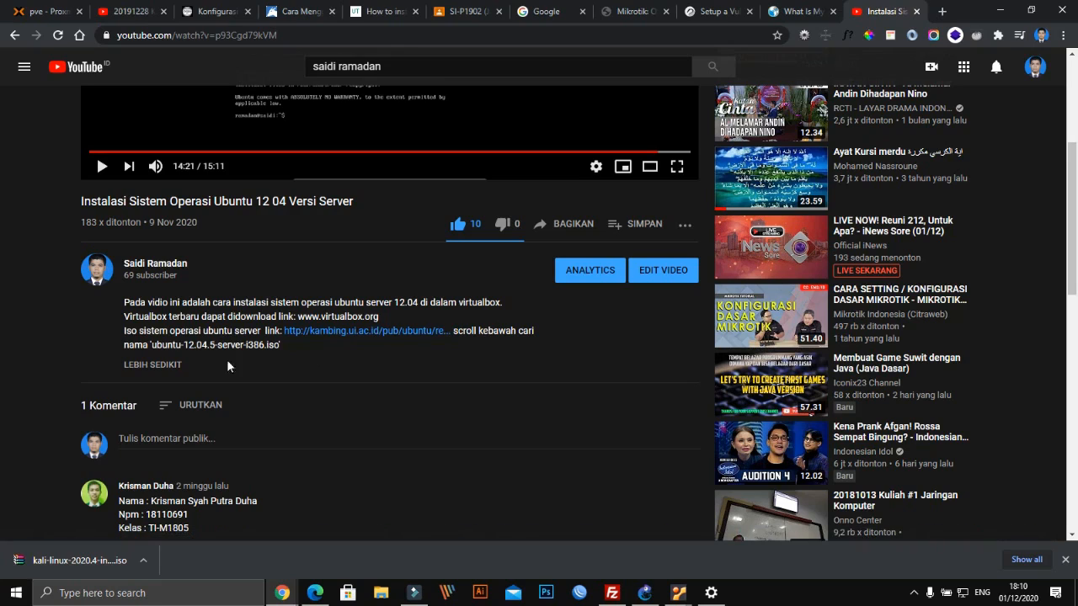
pyautogui.click(337, 330)
pyautogui.scroll(-4, 286, 350)
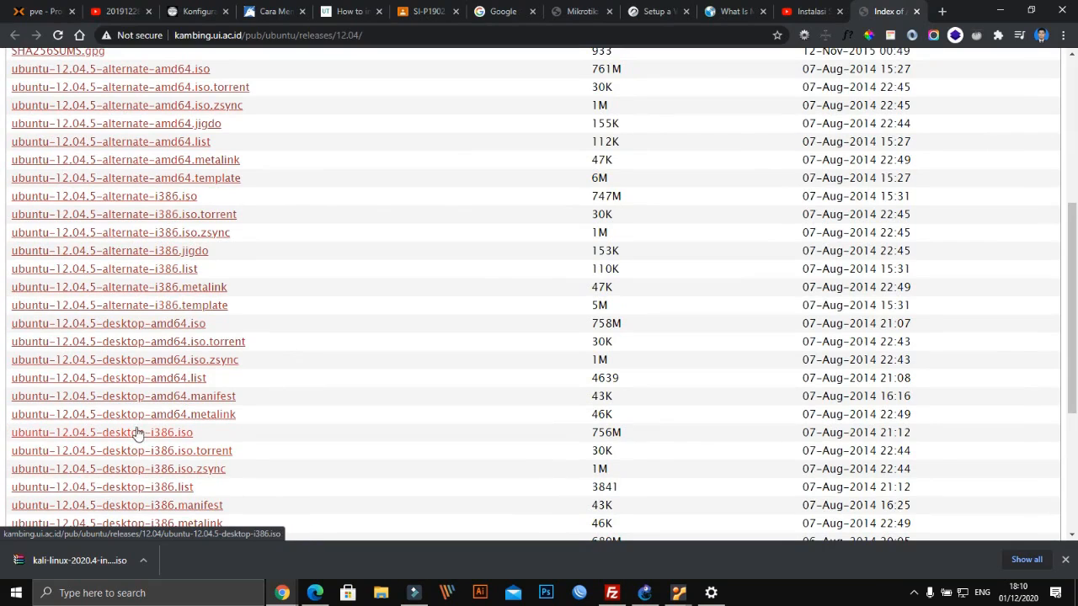
pyautogui.scroll(-2, 137, 400)
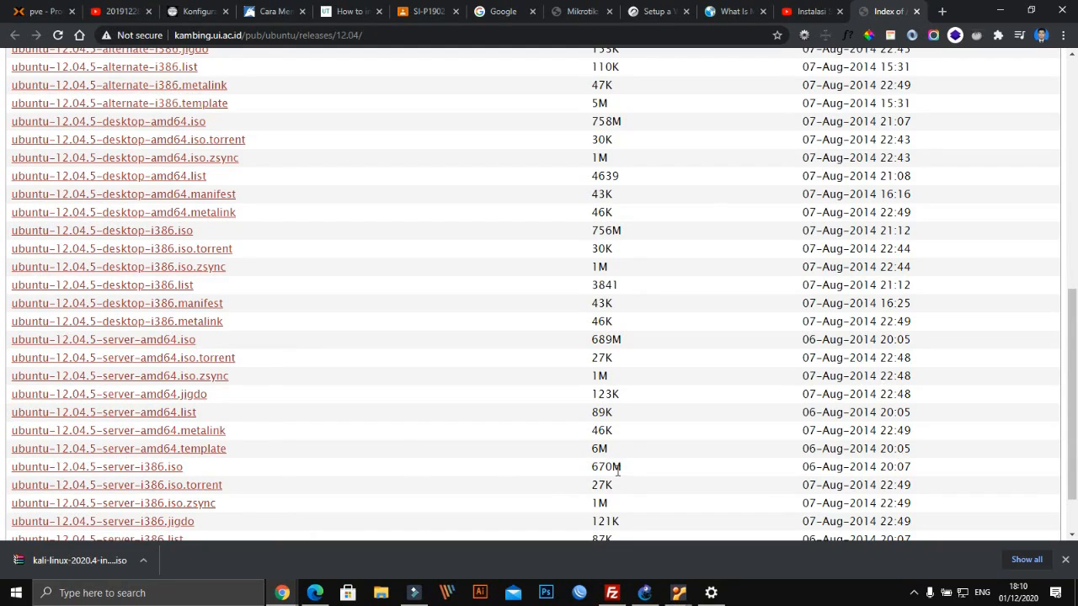
# Look through the vsftpd, vi editor and Proxmox tabs, and the releases directory again
pyautogui.click(811, 8)
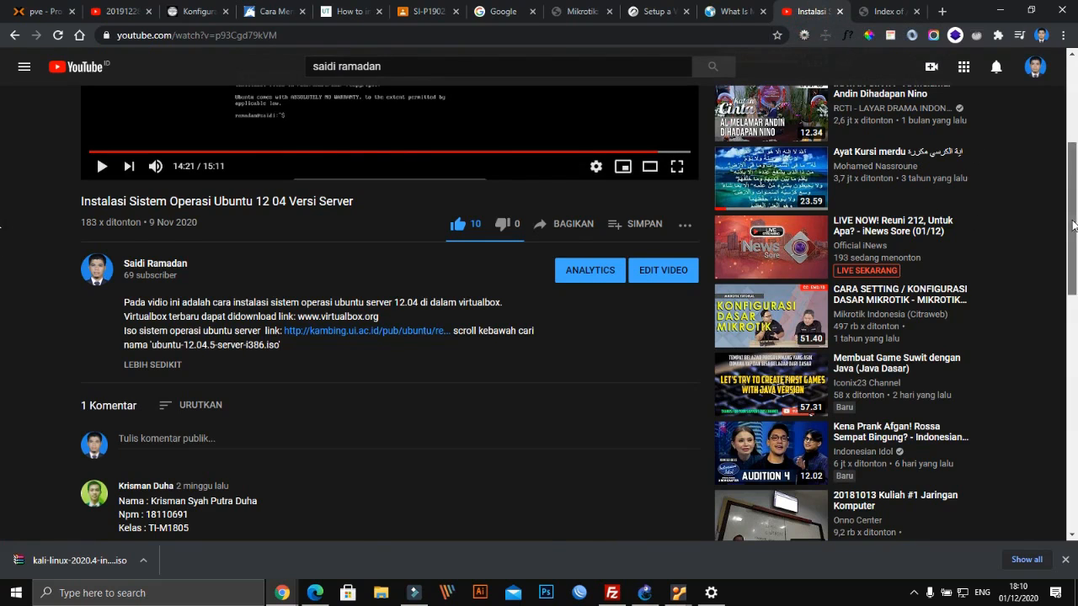
pyautogui.scroll(3, 1074, 225)
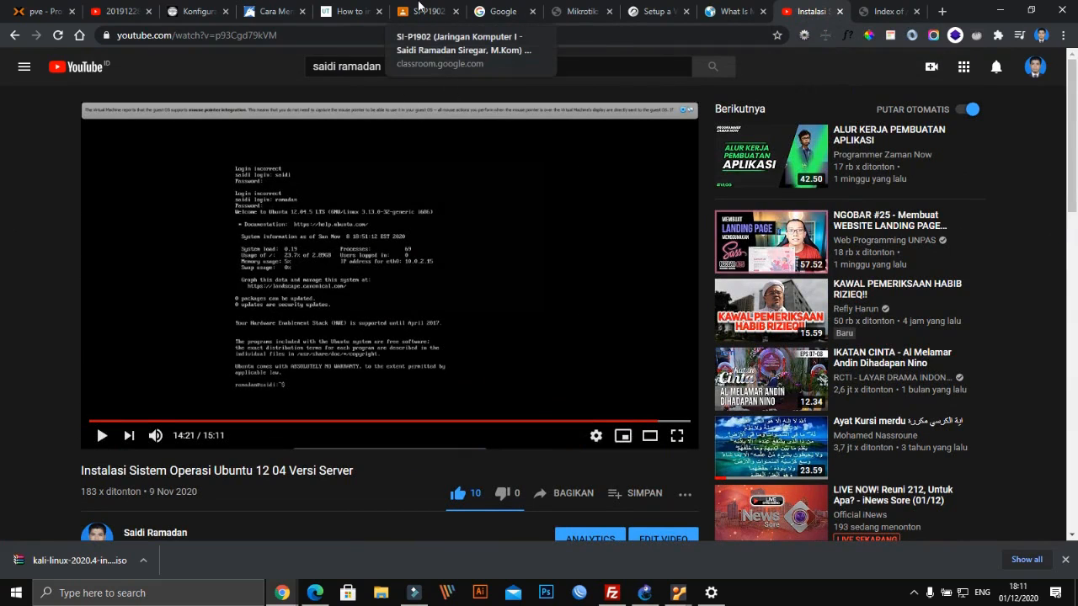
pyautogui.click(349, 11)
pyautogui.click(278, 10)
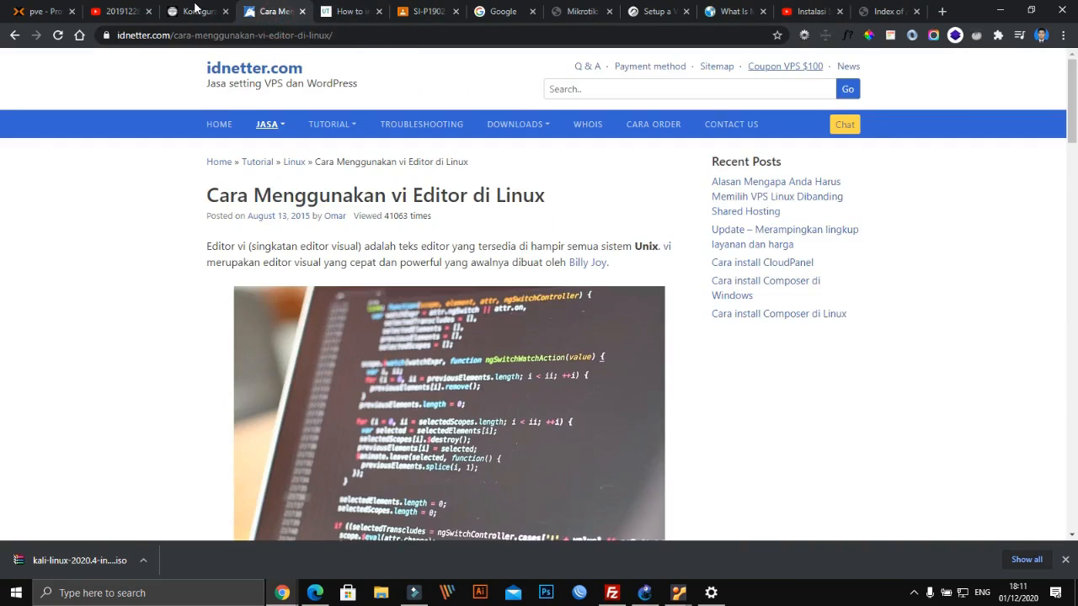
pyautogui.click(198, 11)
pyautogui.click(44, 11)
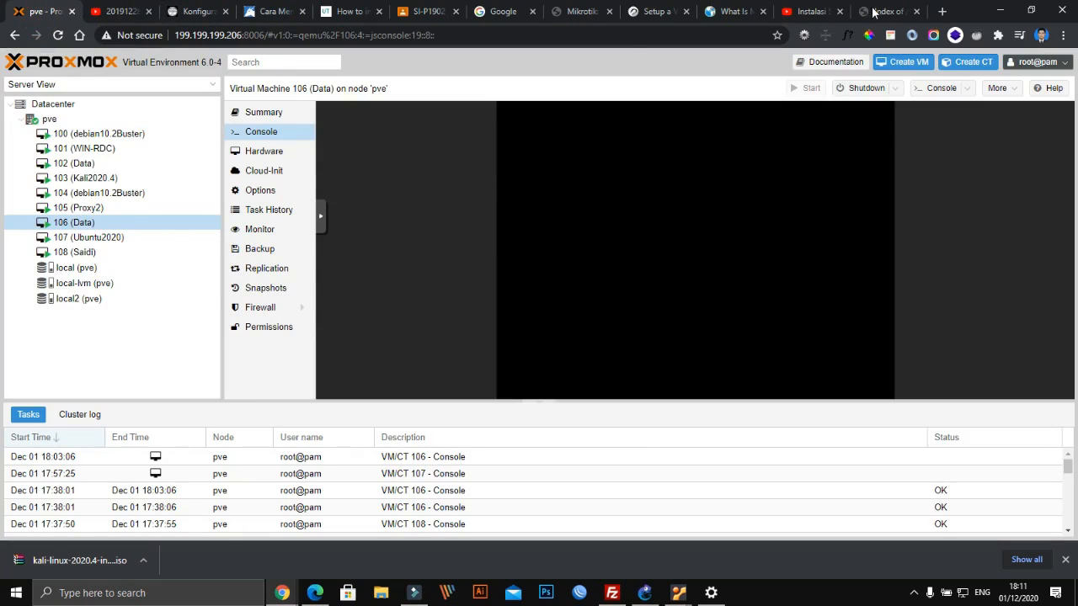
pyautogui.click(885, 10)
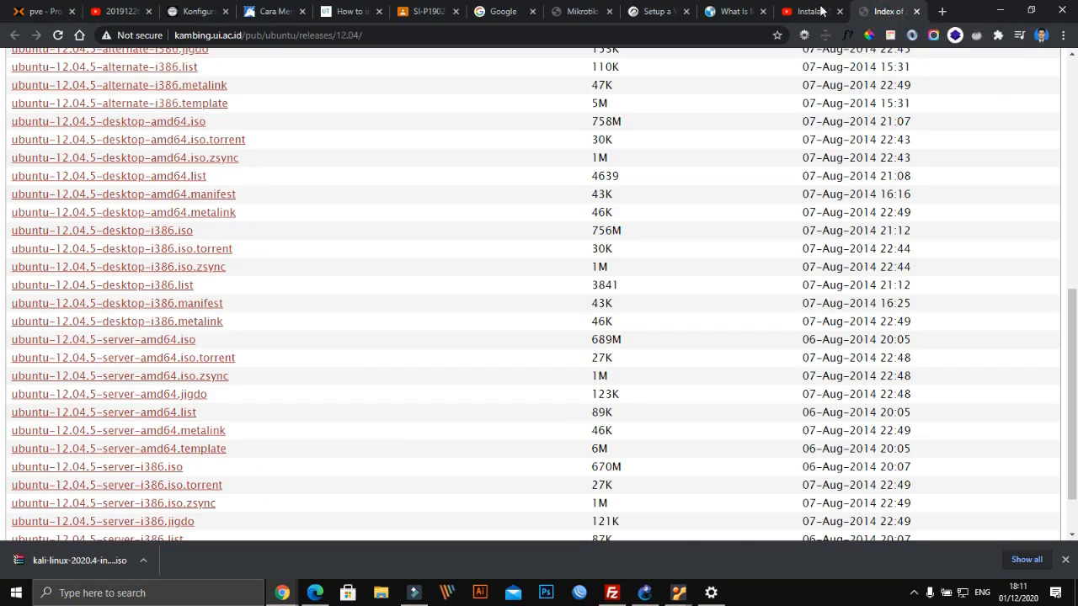
pyautogui.click(812, 11)
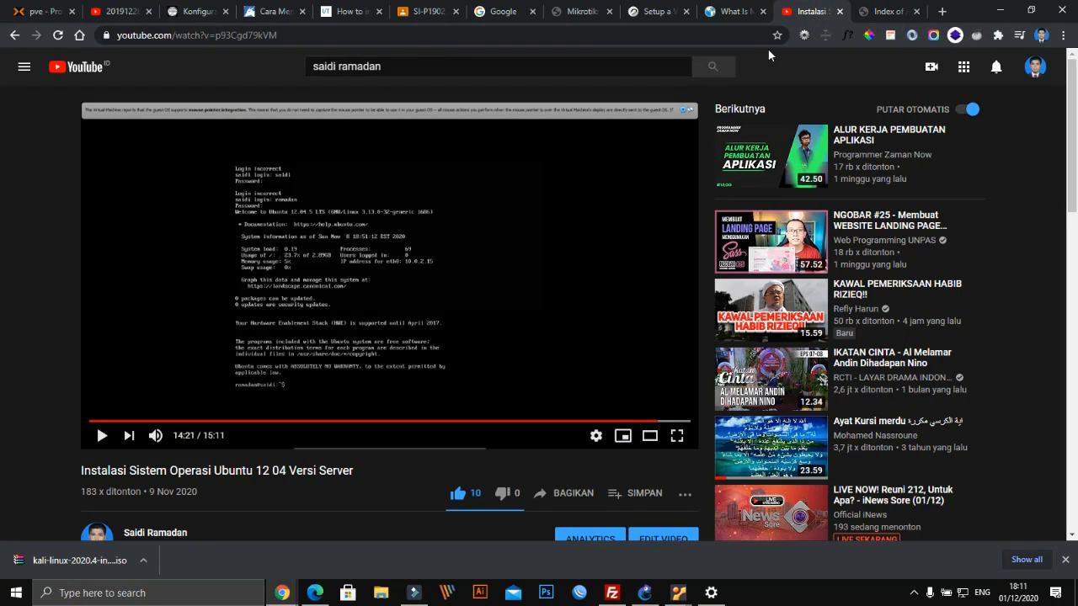
# Flip through the remaining browser tabs, then bring the Ubuntu desktop VM forward
pyautogui.click(729, 12)
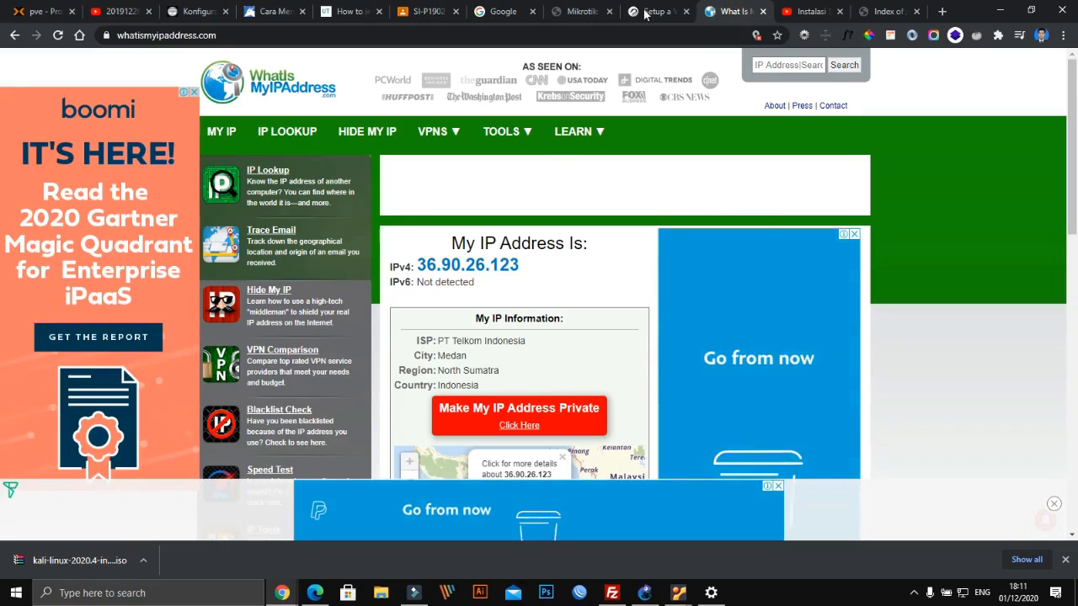
pyautogui.click(648, 11)
pyautogui.click(581, 11)
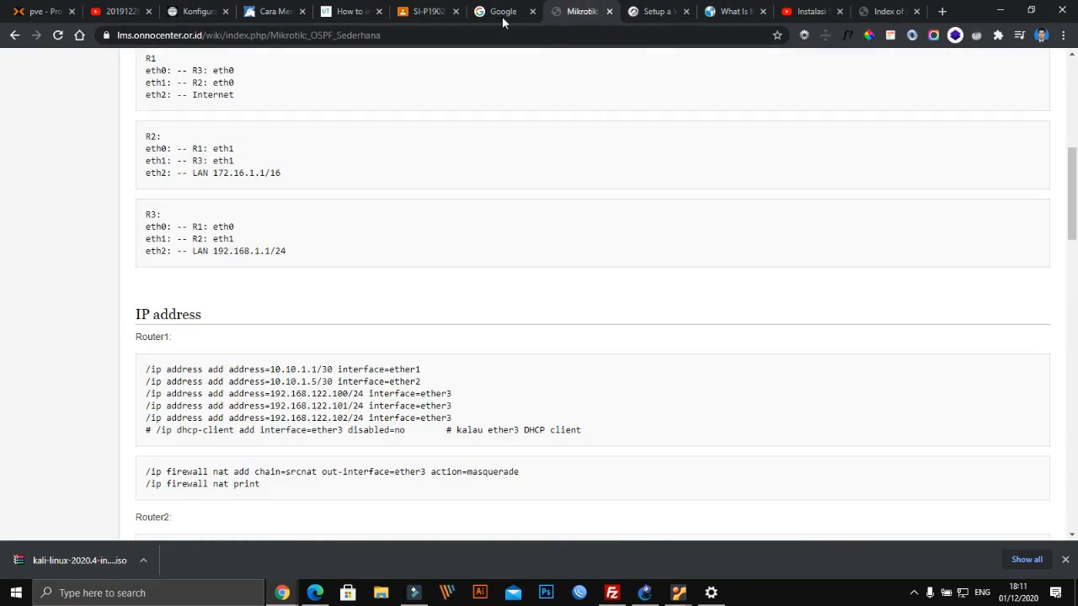
pyautogui.click(504, 11)
pyautogui.click(426, 10)
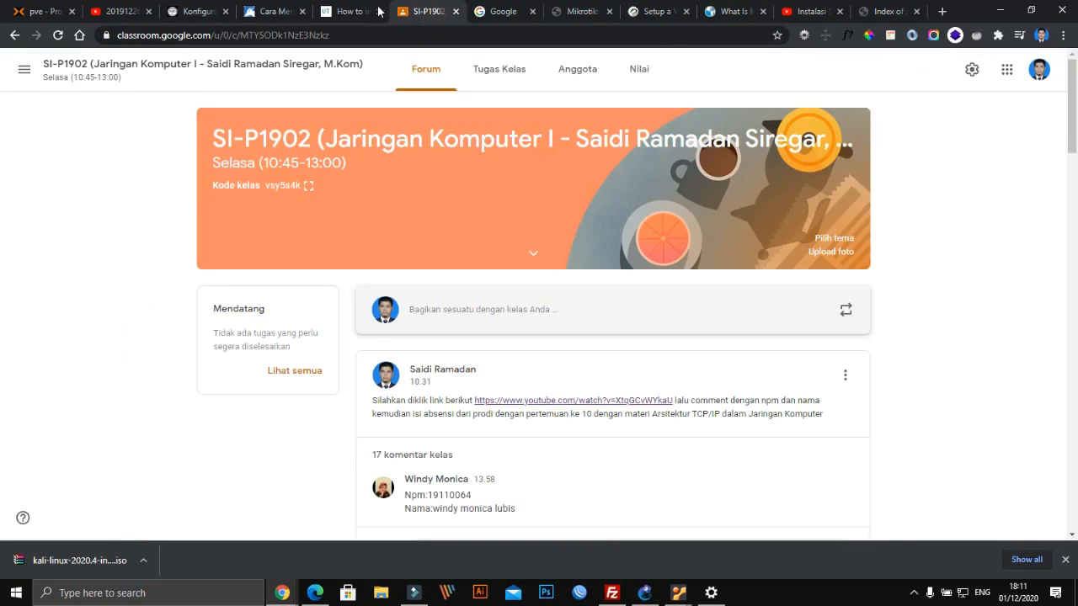
pyautogui.click(352, 11)
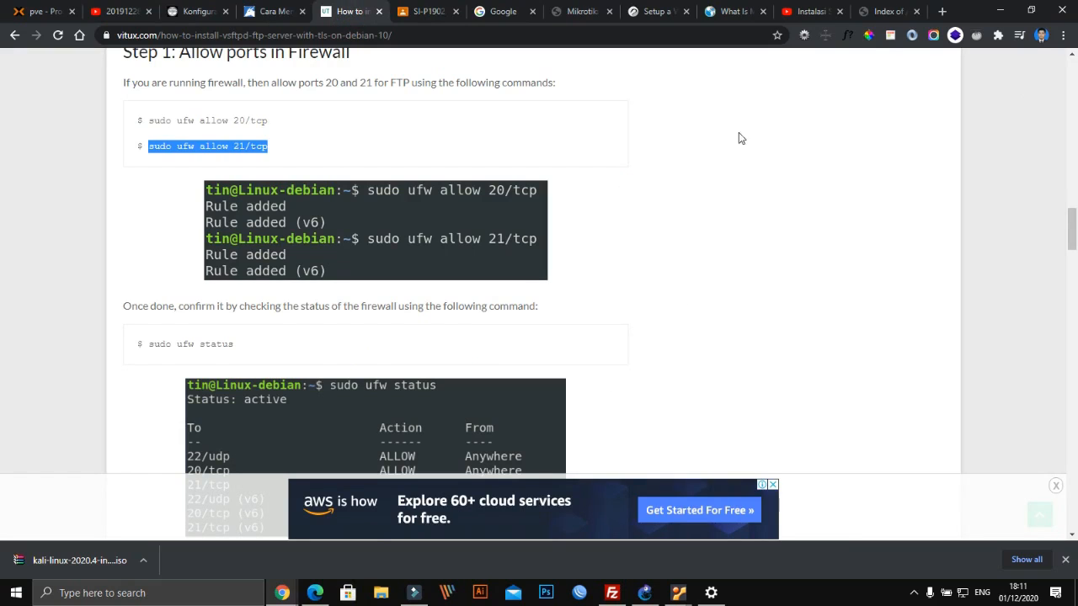
pyautogui.moveTo(679, 591)
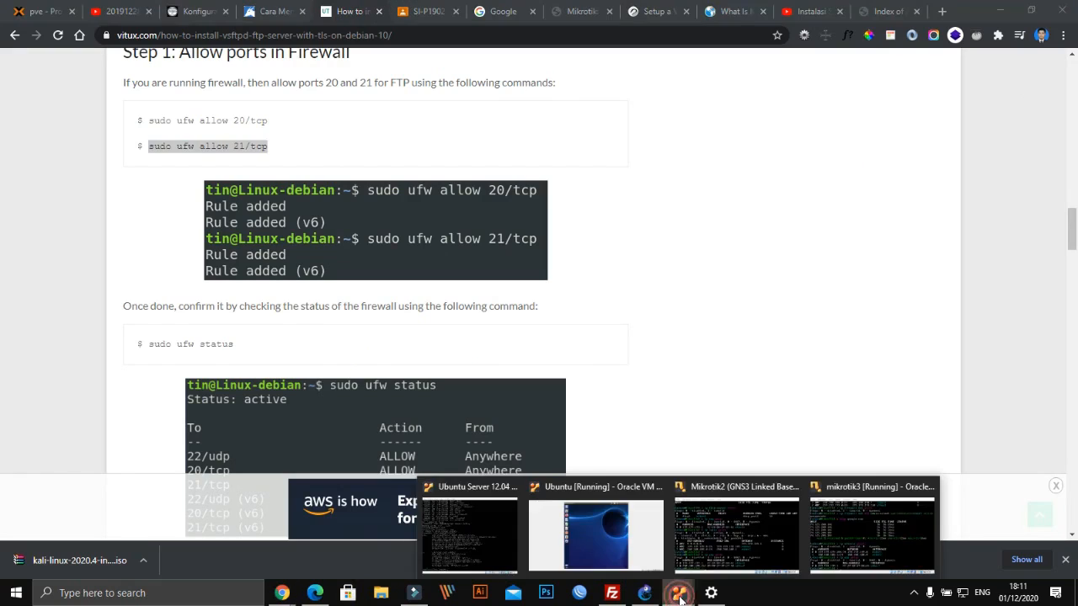
pyautogui.click(605, 529)
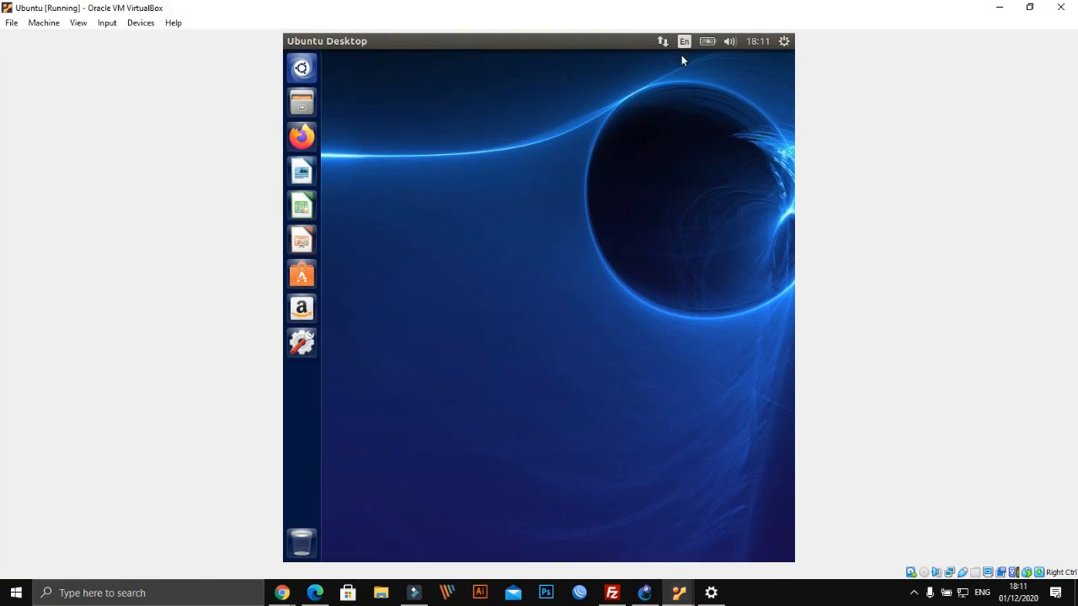
# Check the Ubuntu client's current wired connection information
pyautogui.click(663, 40)
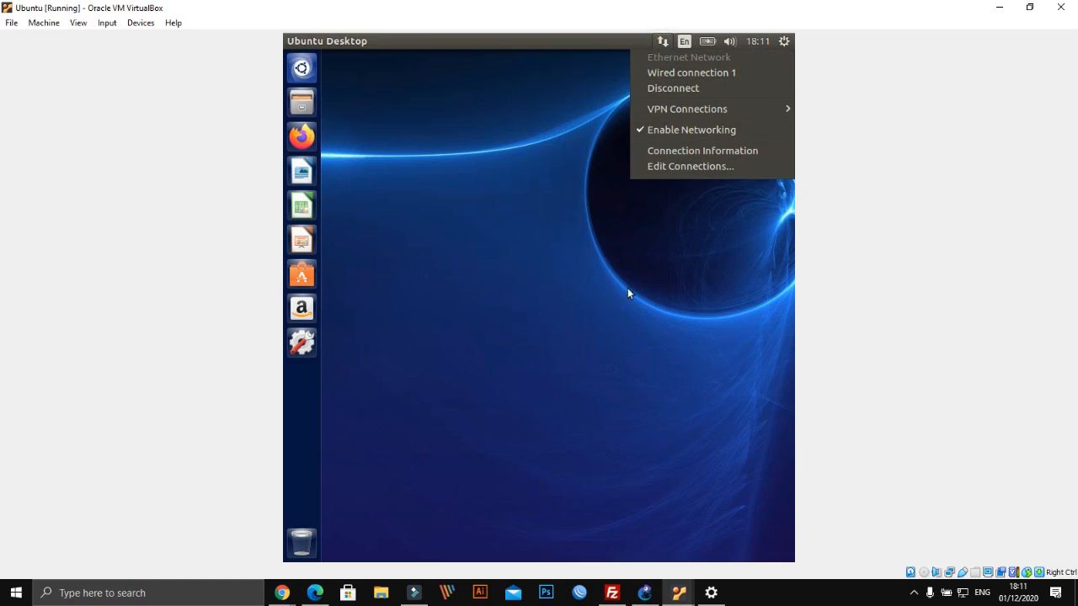
pyautogui.click(556, 148)
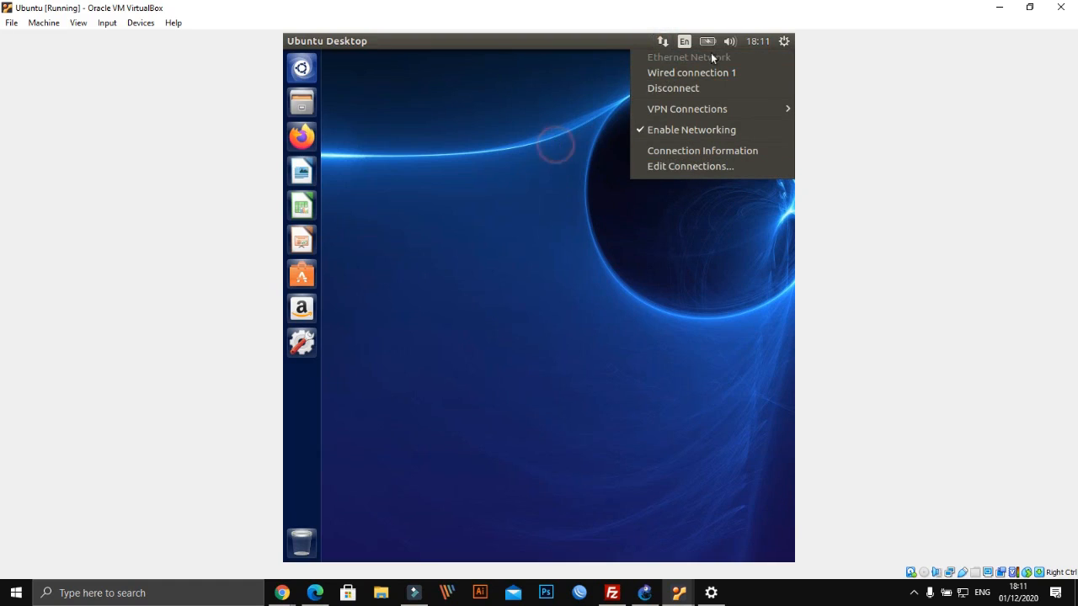
pyautogui.click(663, 42)
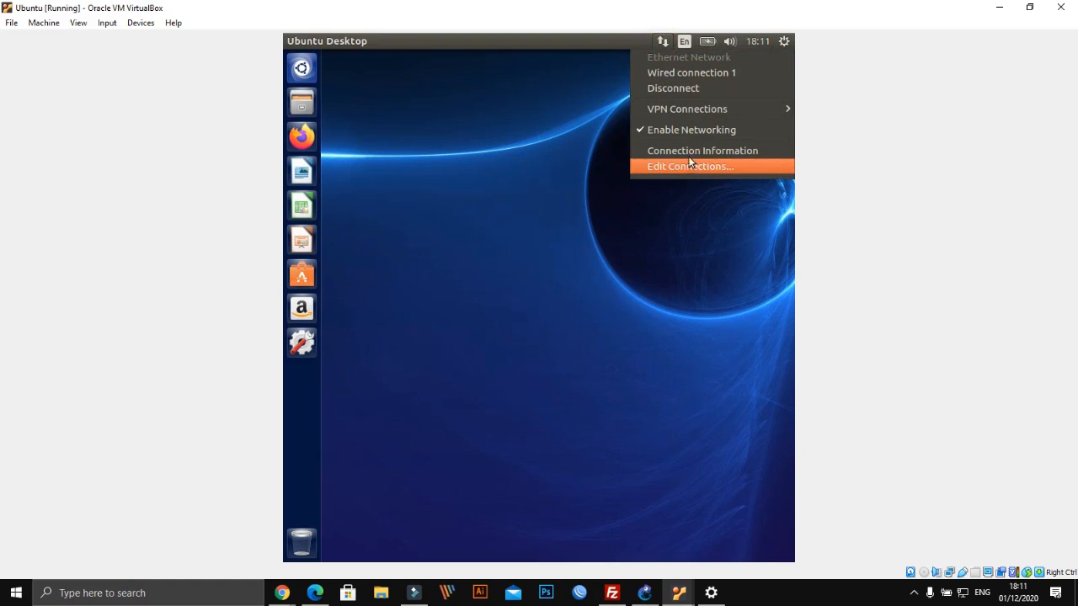
pyautogui.click(690, 152)
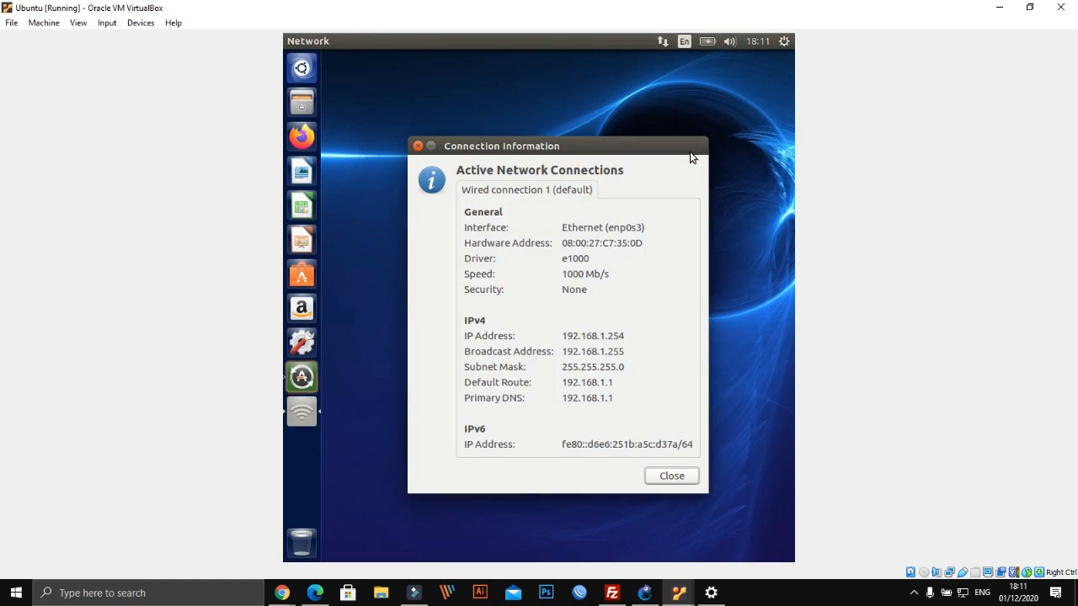
pyautogui.click(674, 480)
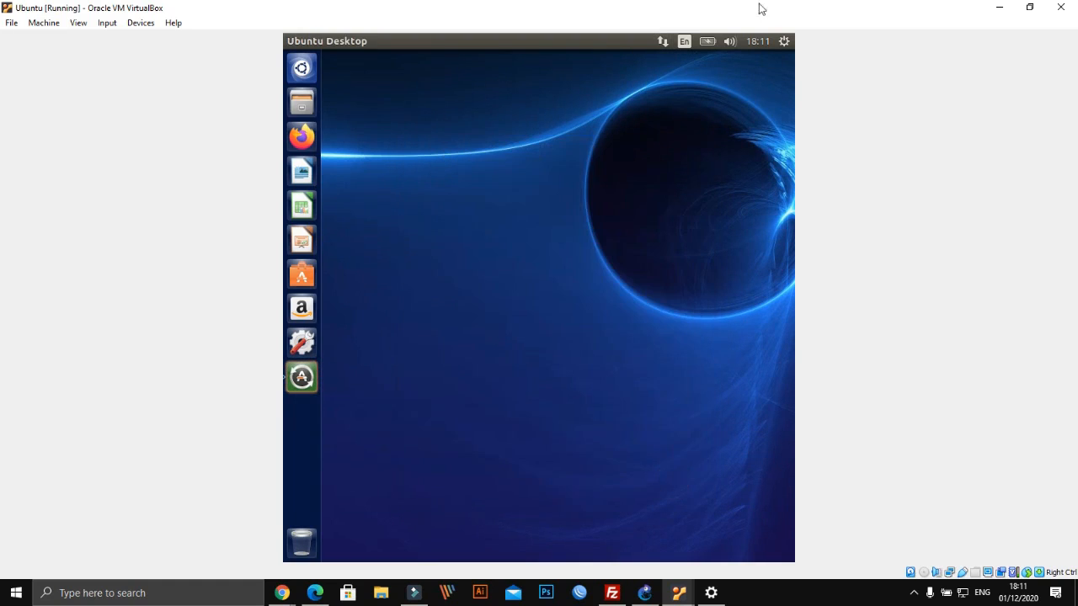
# Disconnect and reconnect Wired connection 1, confirming the new 100.100.100.254 lease
pyautogui.click(663, 41)
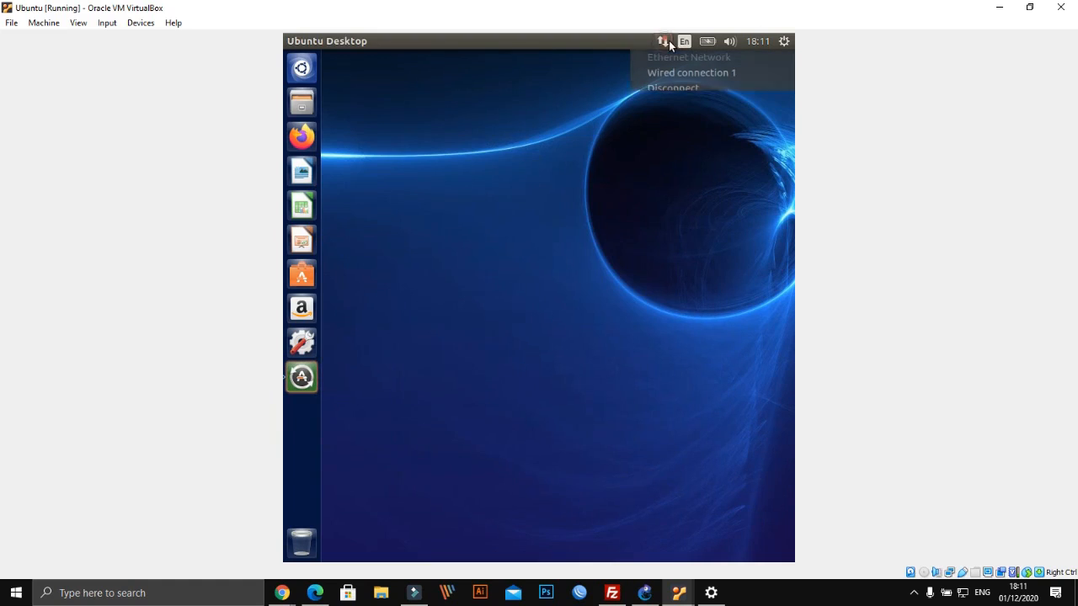
pyautogui.click(665, 86)
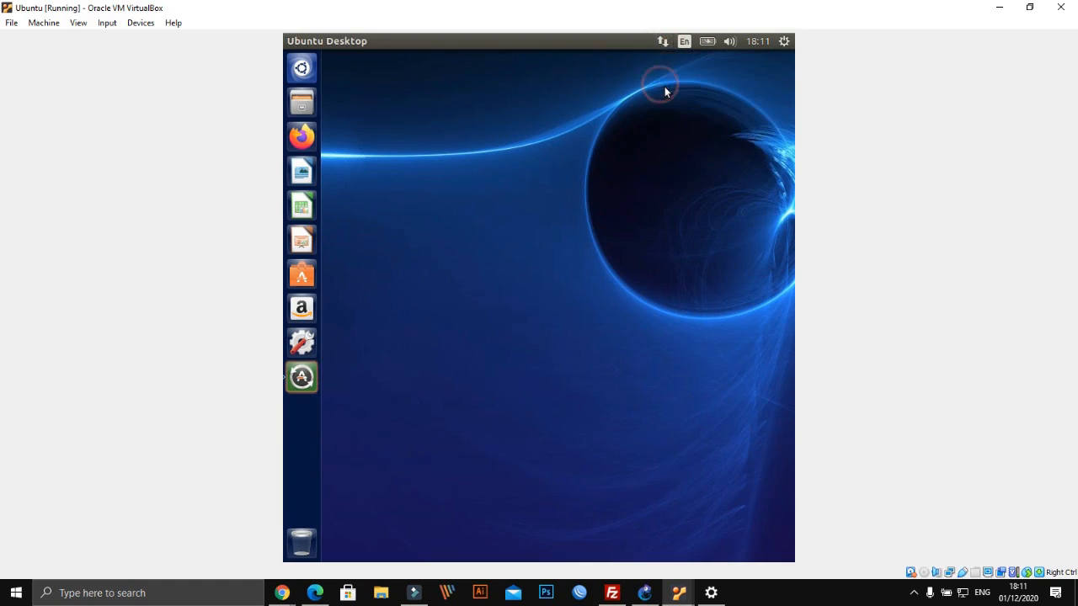
pyautogui.click(663, 42)
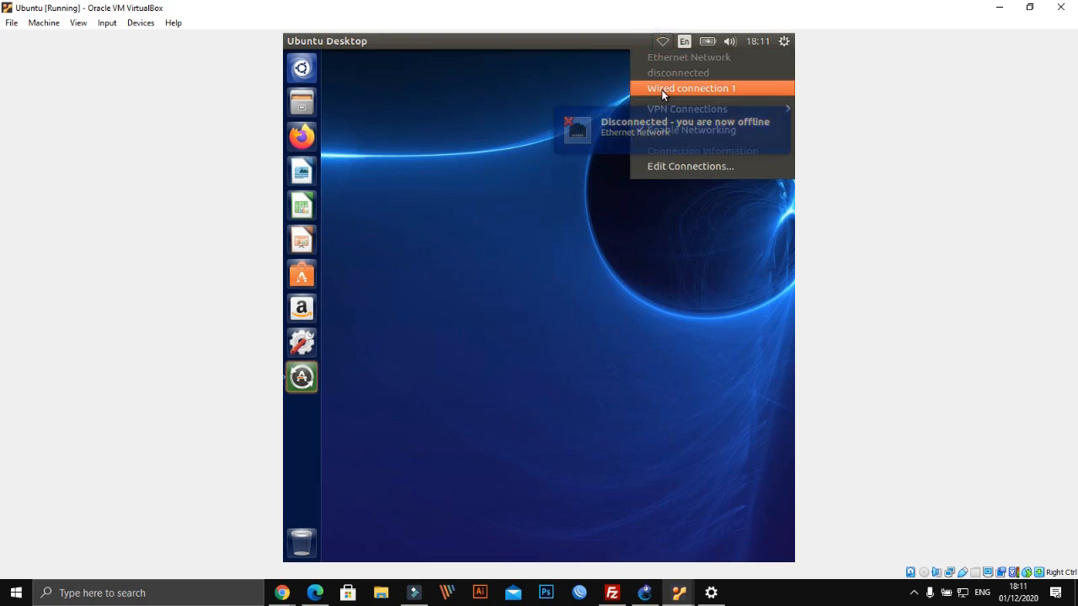
pyautogui.click(683, 86)
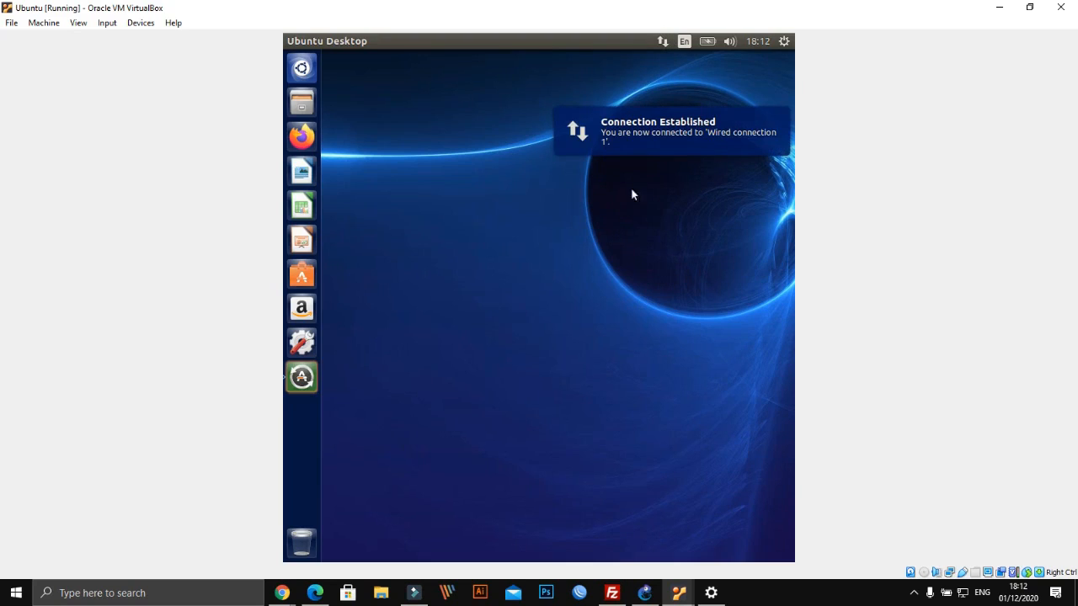
pyautogui.click(661, 42)
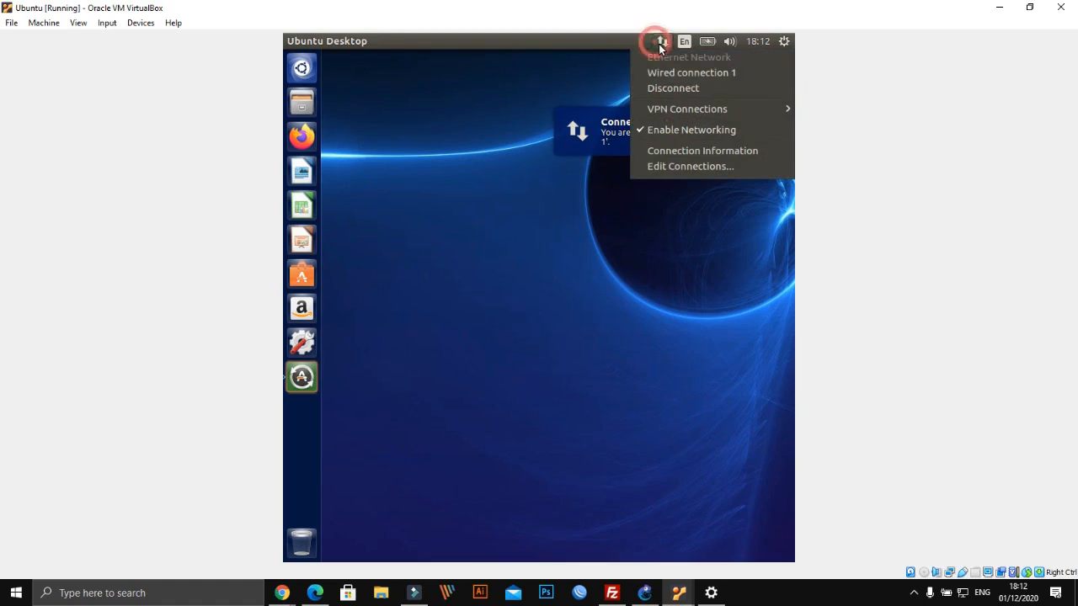
pyautogui.click(665, 156)
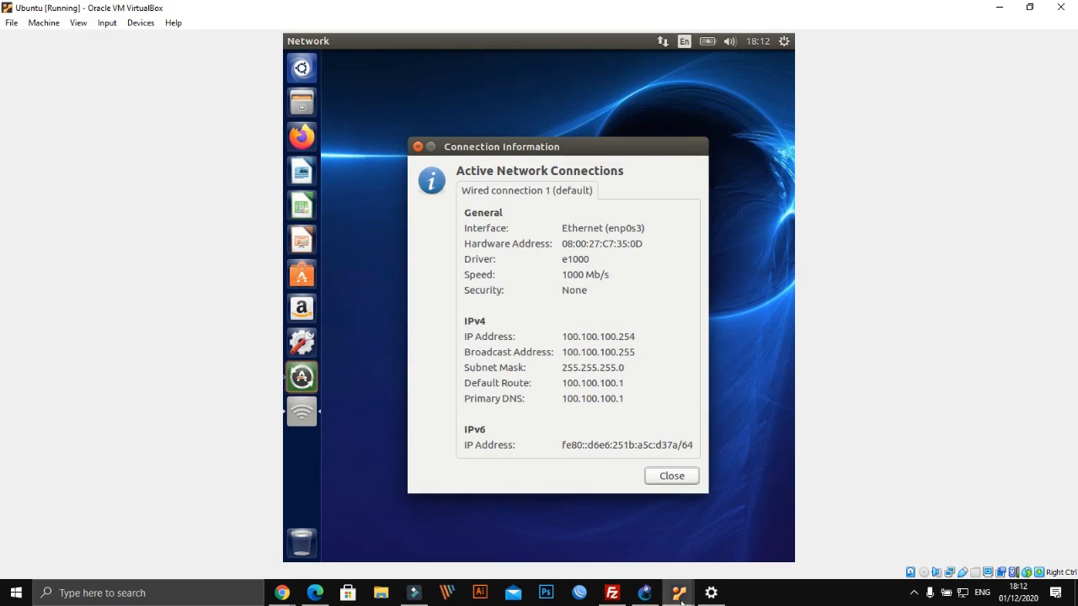
# Print mikrotik3's ARP table with ip arp print
pyautogui.moveTo(667, 598)
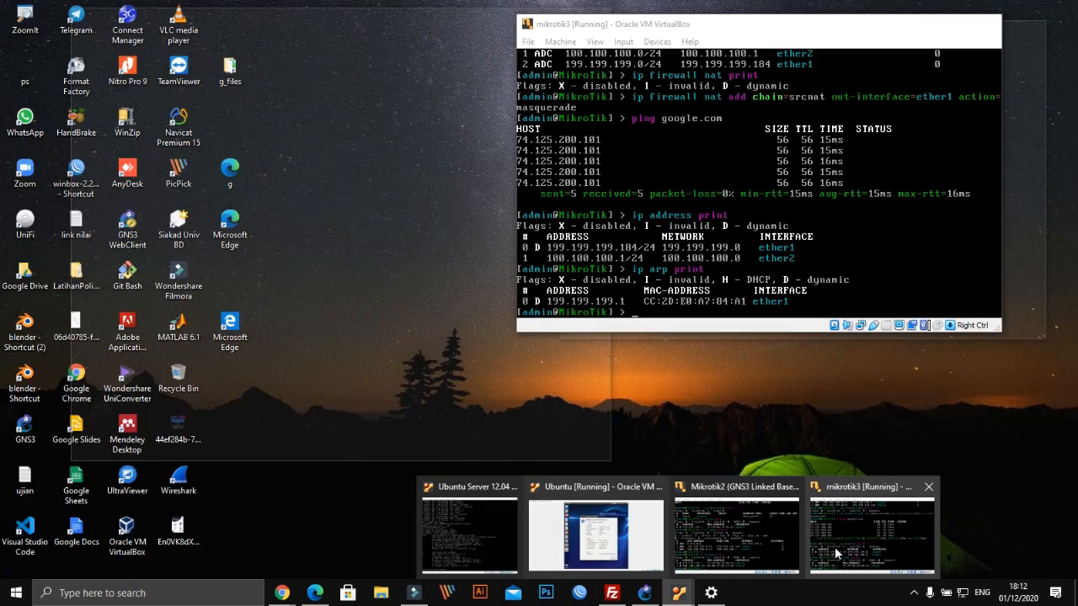
pyautogui.click(835, 552)
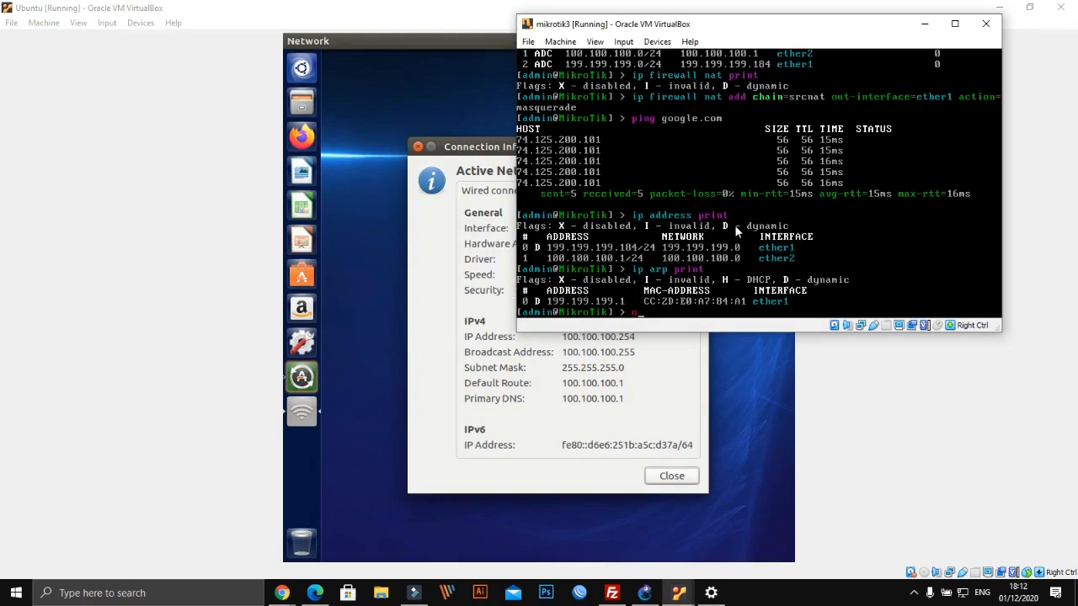
pyautogui.write('ip arp print')
pyautogui.press('Return')
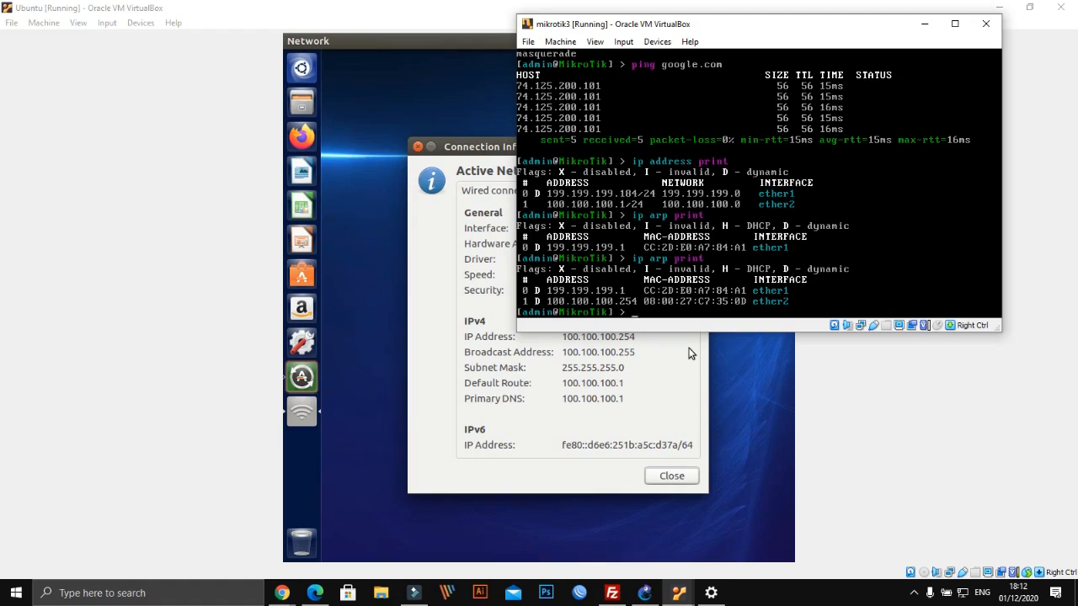
# Ping 200.200.200.1 from mikrotik3 until ten replies arrive, then bring the Ubuntu client forward
pyautogui.write('ping 200.200.200.1')
pyautogui.press('Return')
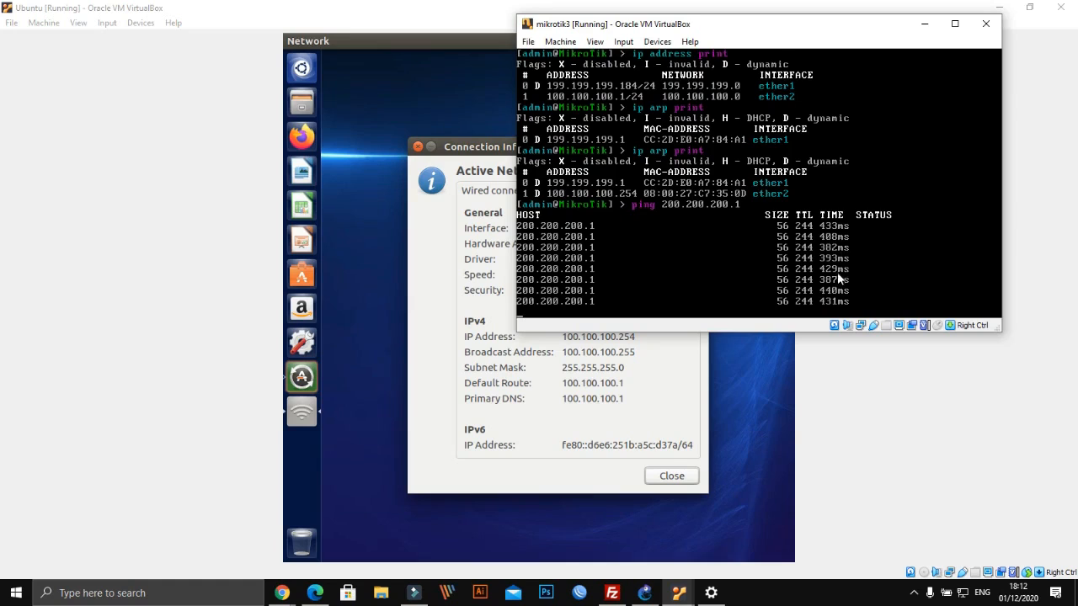
pyautogui.hotkey('ctrl', 'c')
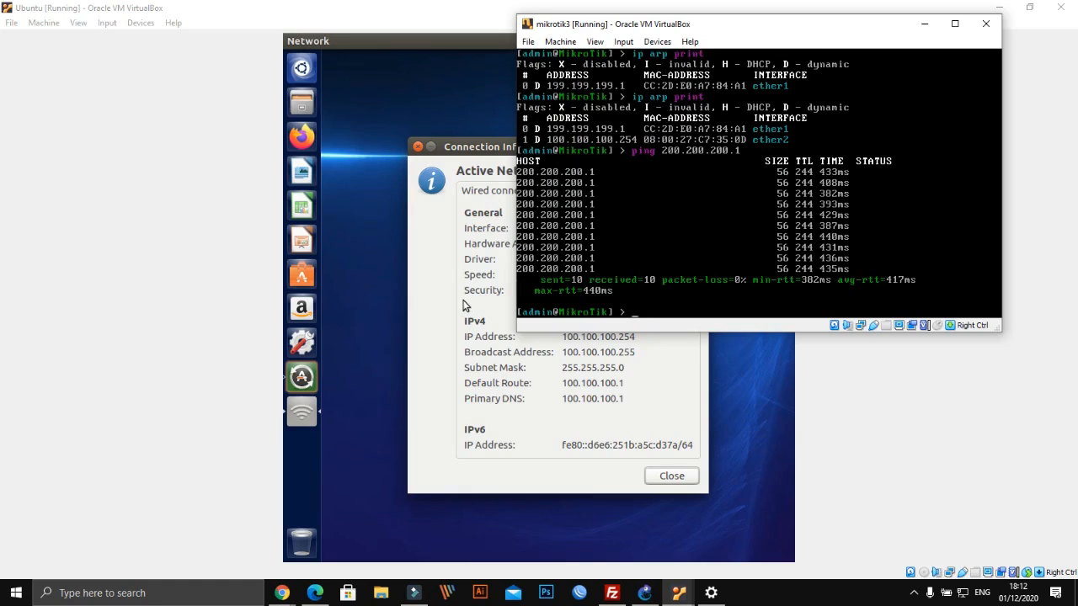
pyautogui.click(463, 304)
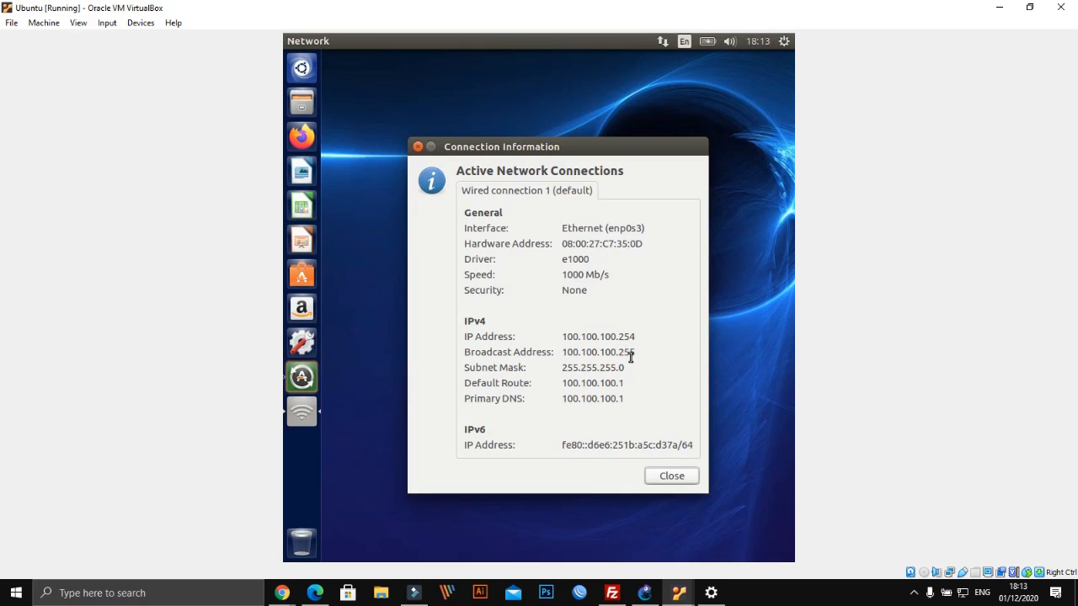
# From GNS3, bring the mikrotik3 and Mikrotik2 router consoles to the front
pyautogui.click(644, 593)
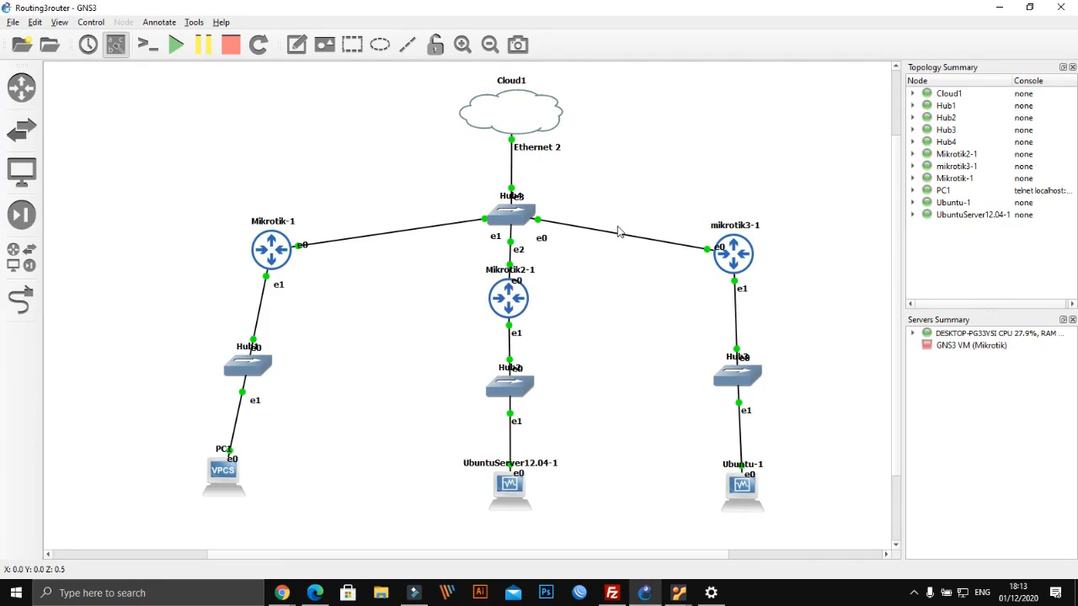
pyautogui.click(679, 593)
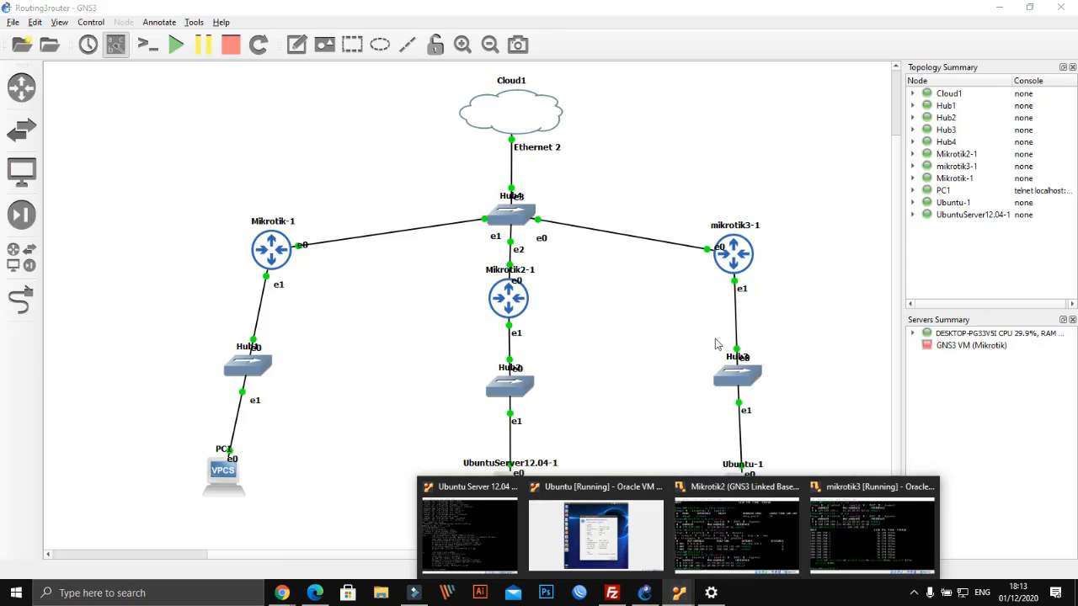
pyautogui.click(866, 510)
pyautogui.click(694, 592)
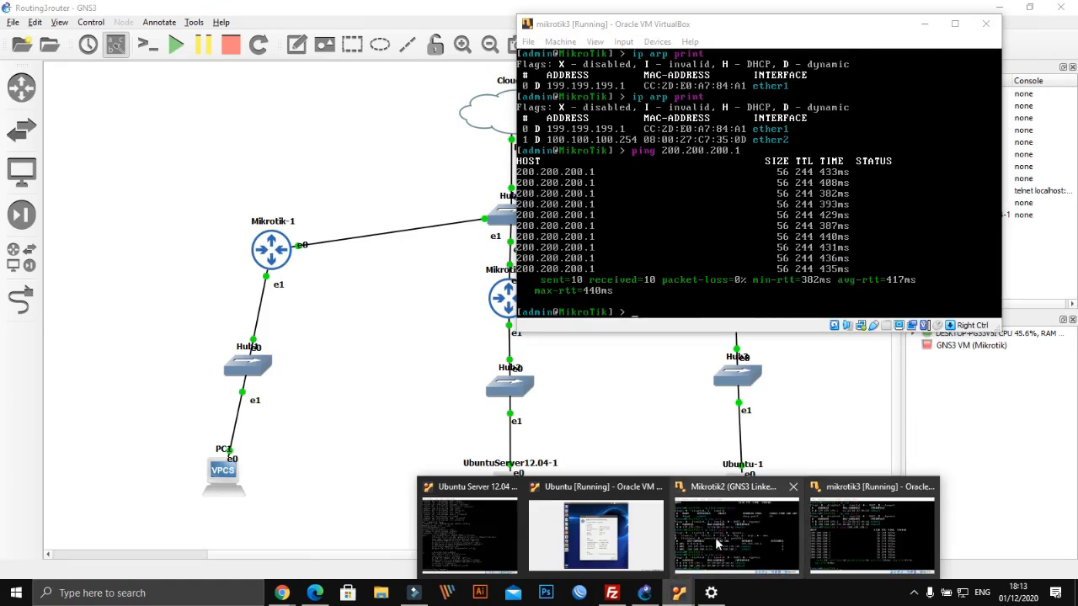
pyautogui.click(721, 543)
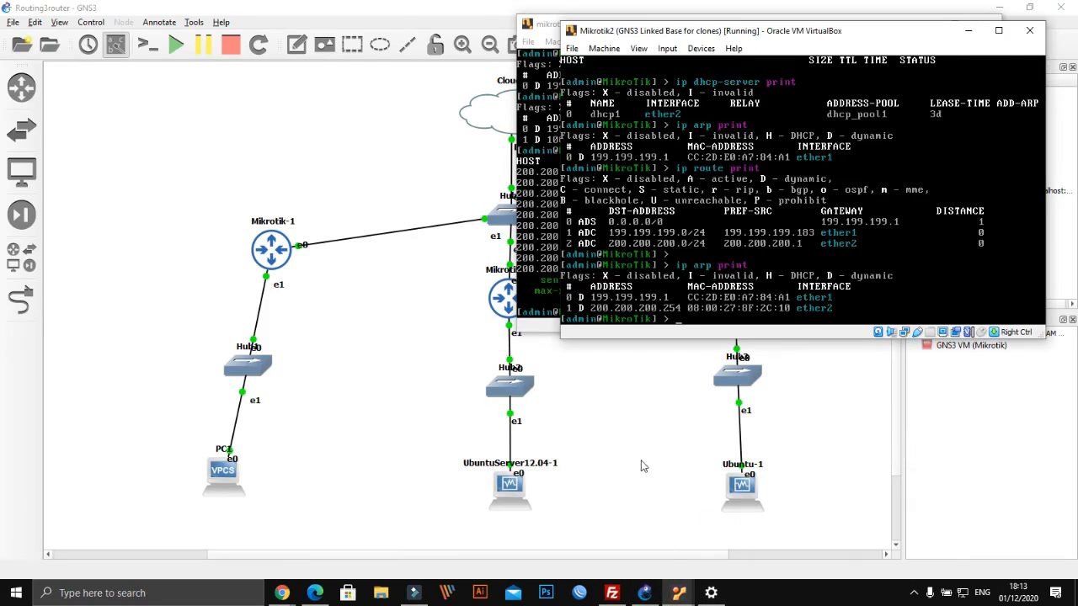
# Arrange Mikrotik2 on the left and mikrotik3 on the upper right, side by side
pyautogui.moveTo(729, 31); pyautogui.dragTo(266, 86)
pyautogui.moveTo(680, 25); pyautogui.dragTo(834, 54)
pyautogui.moveTo(455, 89); pyautogui.dragTo(437, 177)
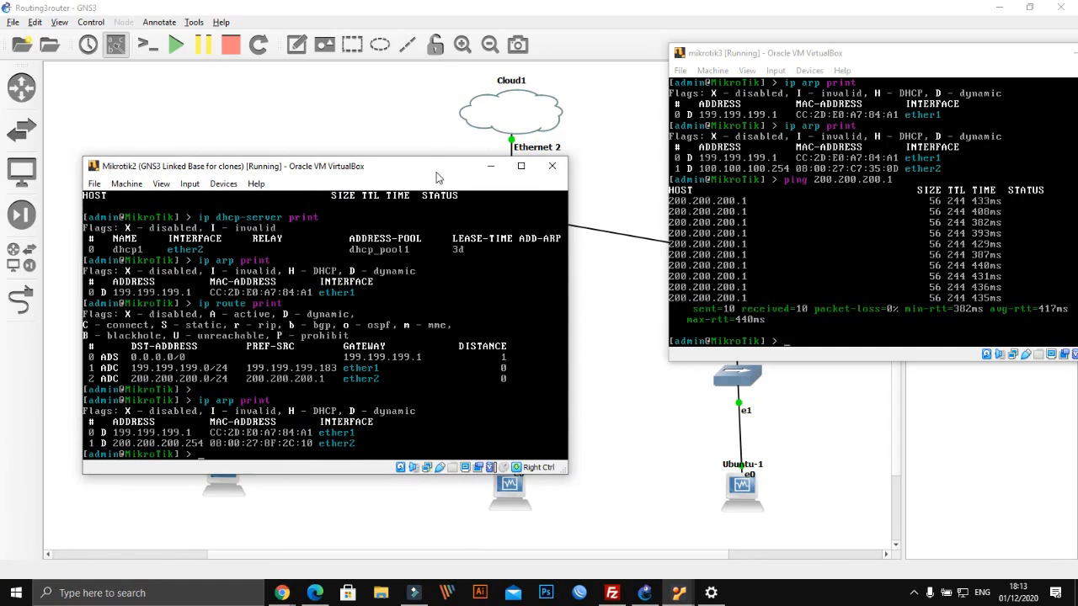
pyautogui.moveTo(421, 169)
pyautogui.mouseDown()
pyautogui.moveTo(391, 115)
pyautogui.moveTo(302, 117)
pyautogui.moveTo(401, 172)
pyautogui.mouseUp()
pyautogui.moveTo(381, 217); pyautogui.dragTo(444, 67)
pyautogui.moveTo(796, 57); pyautogui.dragTo(737, 70)
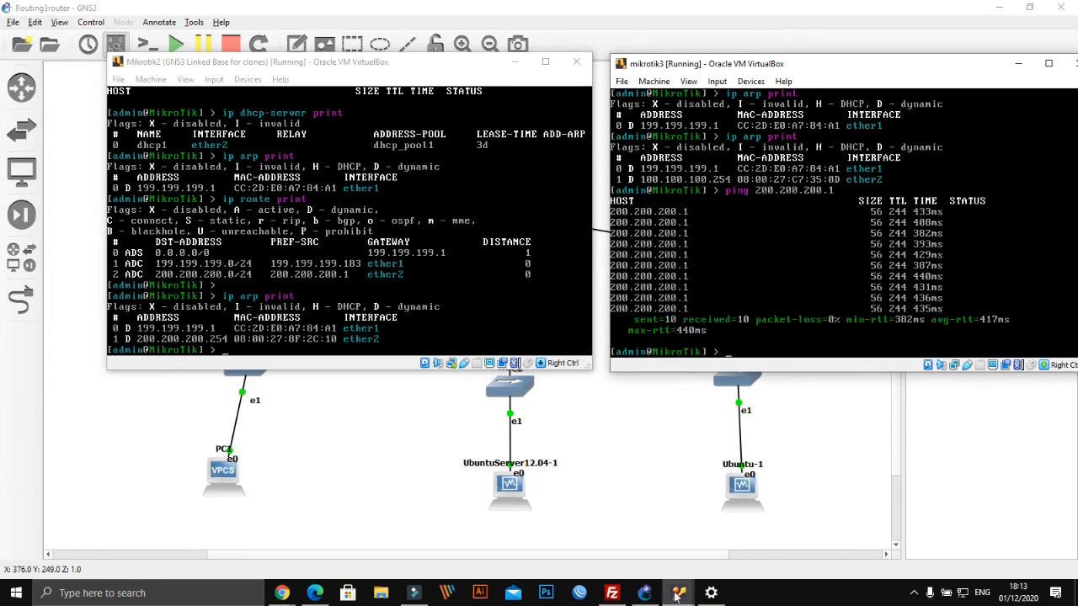
# Bring the Ubuntu client's connection details back to the front
pyautogui.moveTo(678, 595)
pyautogui.moveTo(779, 545)
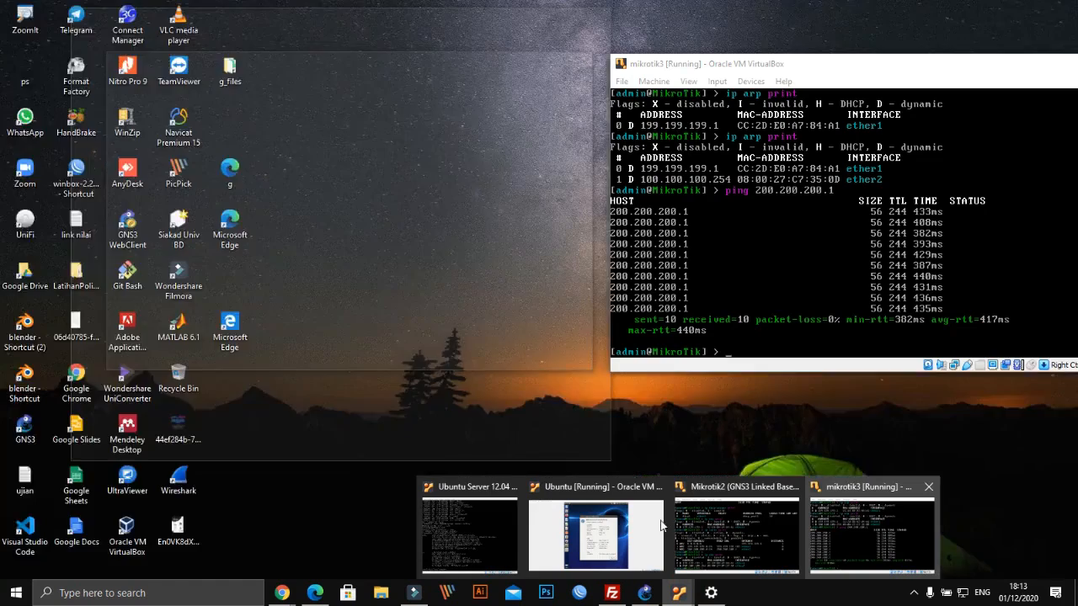
pyautogui.click(593, 518)
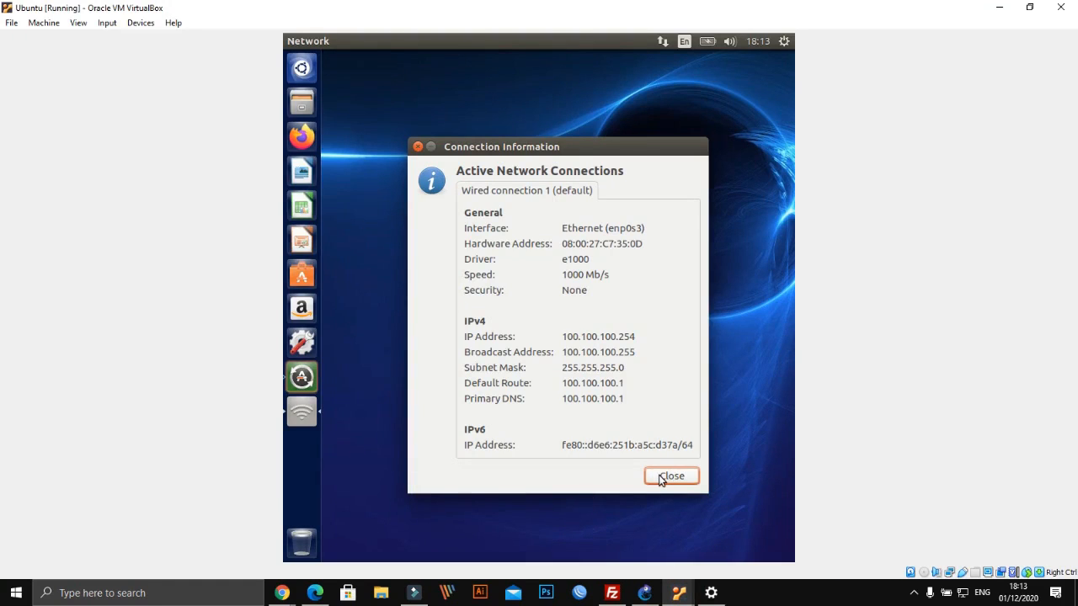
# Close Connection Information and launch Terminal from a Dash search for 'ter'
pyautogui.click(671, 476)
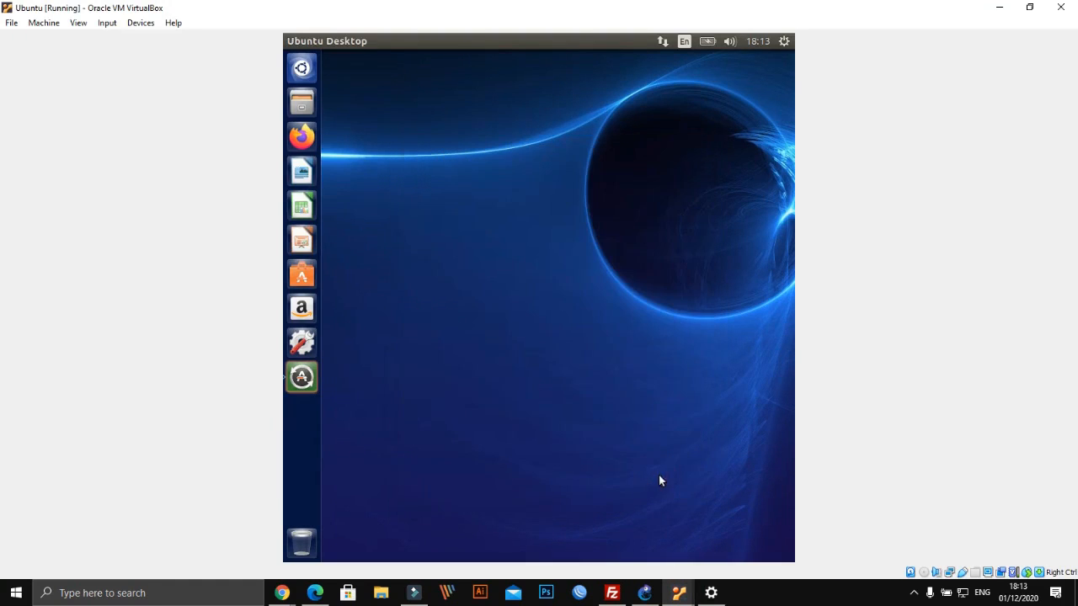
pyautogui.click(314, 72)
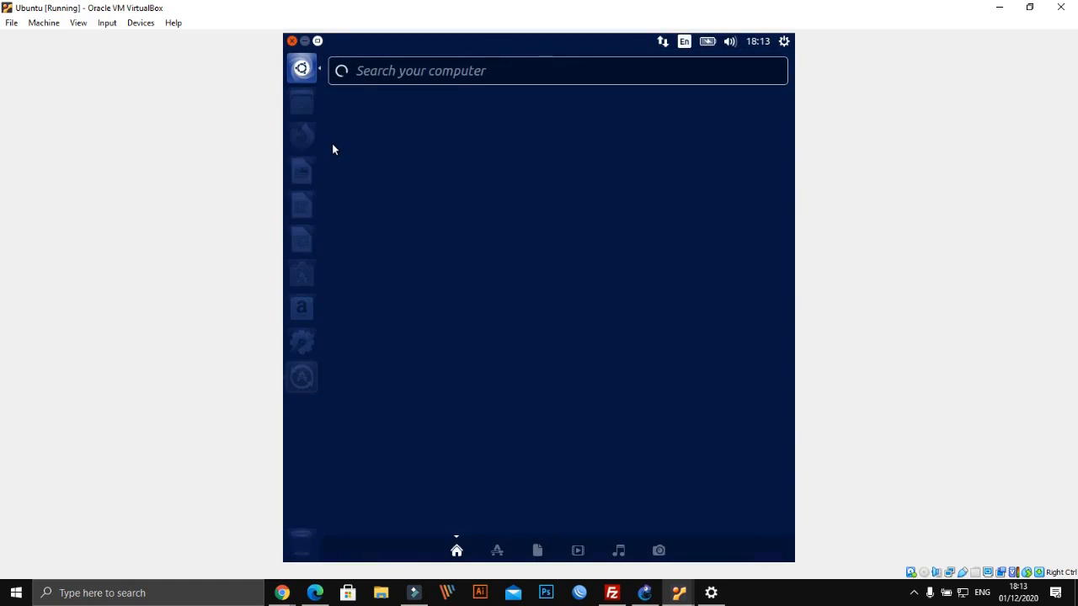
pyautogui.write('ter')
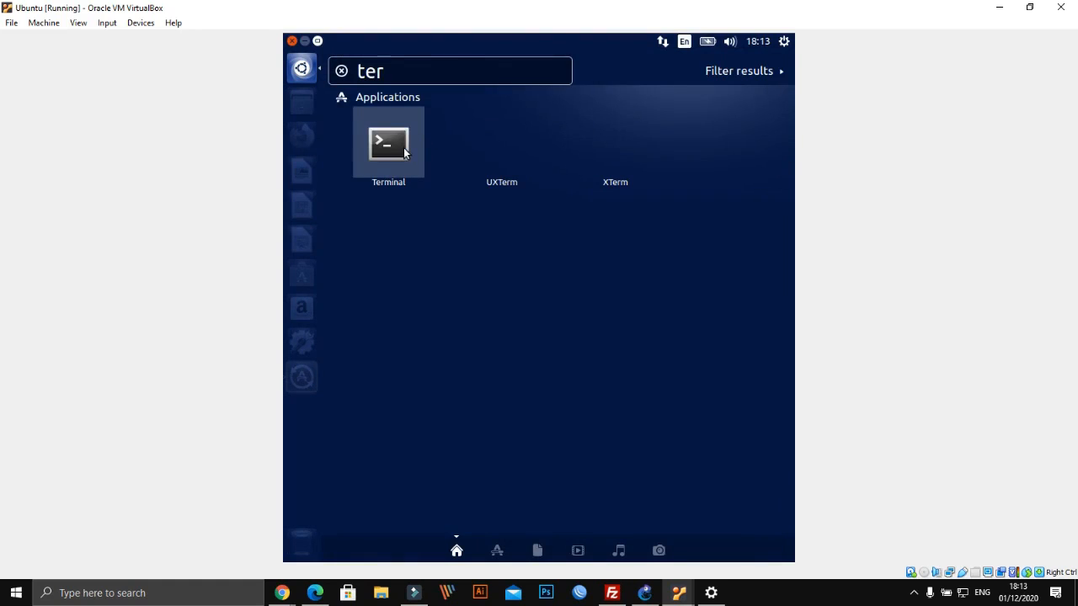
pyautogui.click(405, 149)
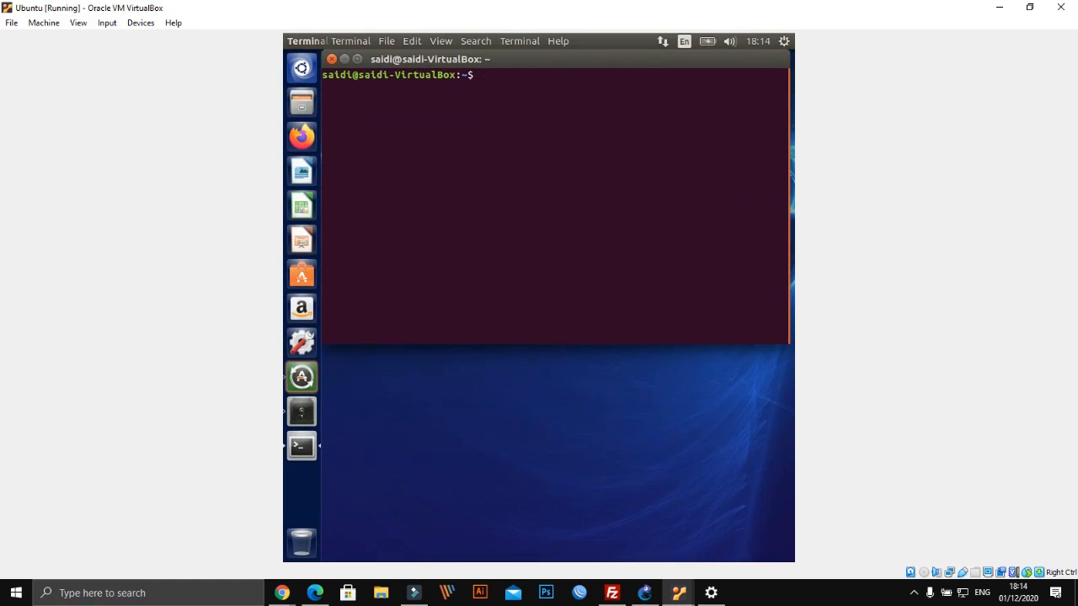
# Run ifconfig to confirm enp0s3 at 100.100.100.254, then enter ping 200.200.200.254
pyautogui.write('ifconfig')
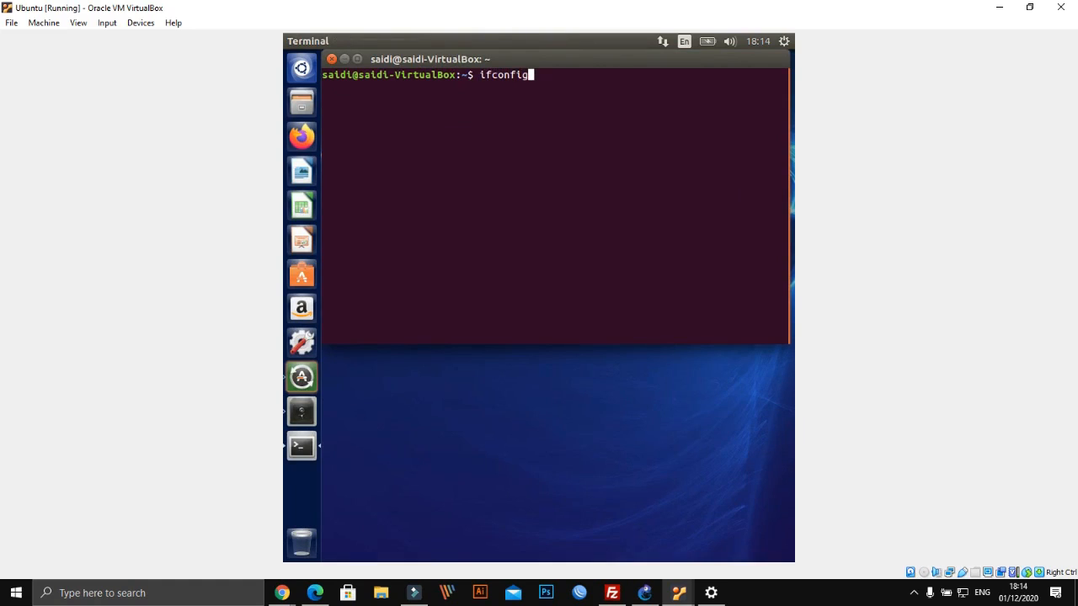
pyautogui.press('Return')
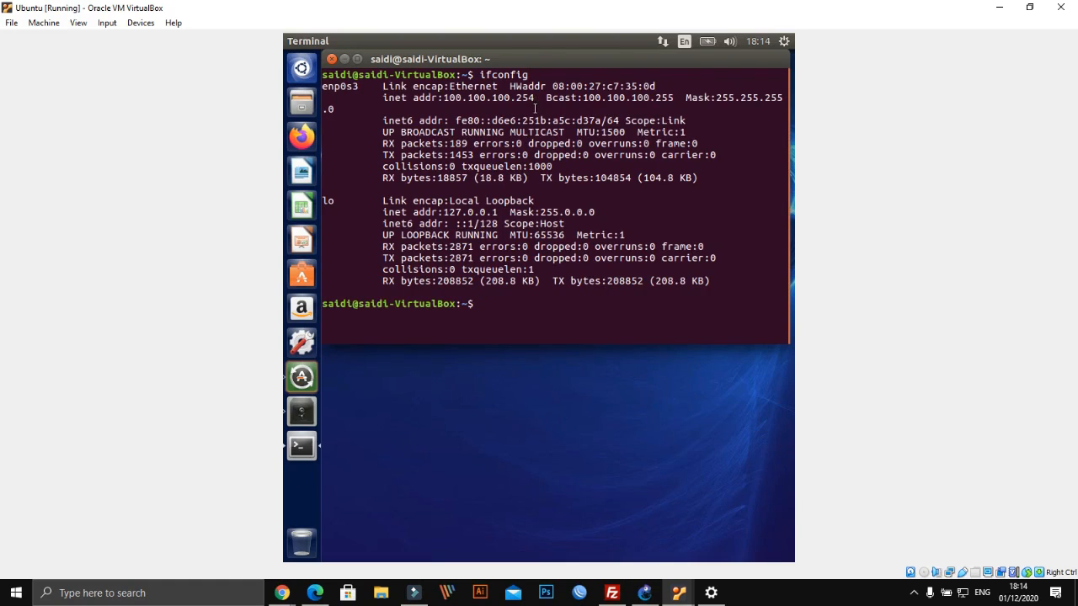
pyautogui.write('ping 200.200.200.254')
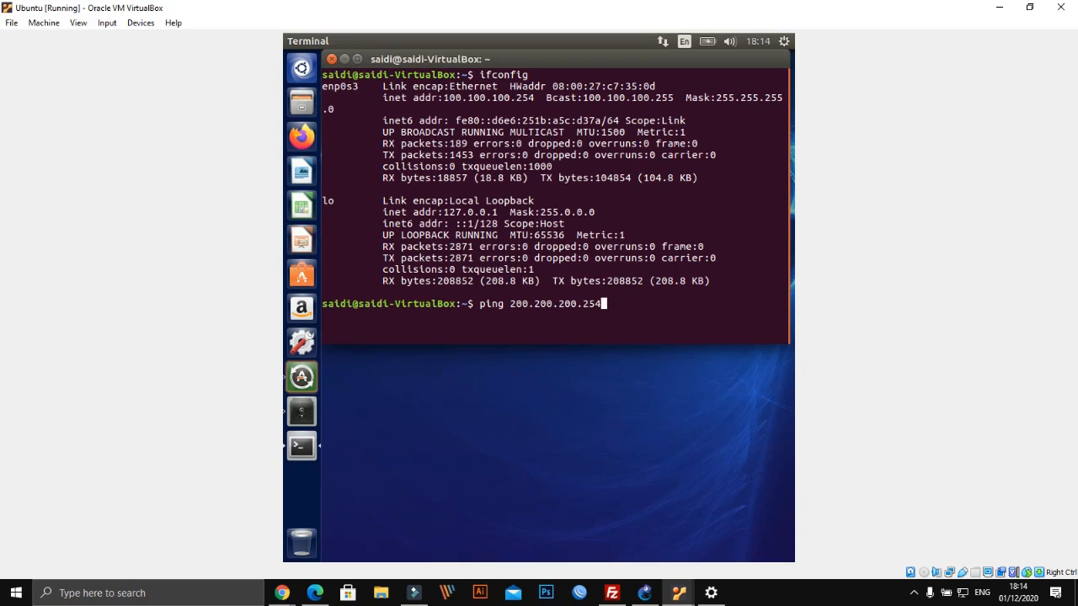
# Run the ping to 200.200.200.254 and stop it after 48 packets with 100% loss
pyautogui.press('Return')
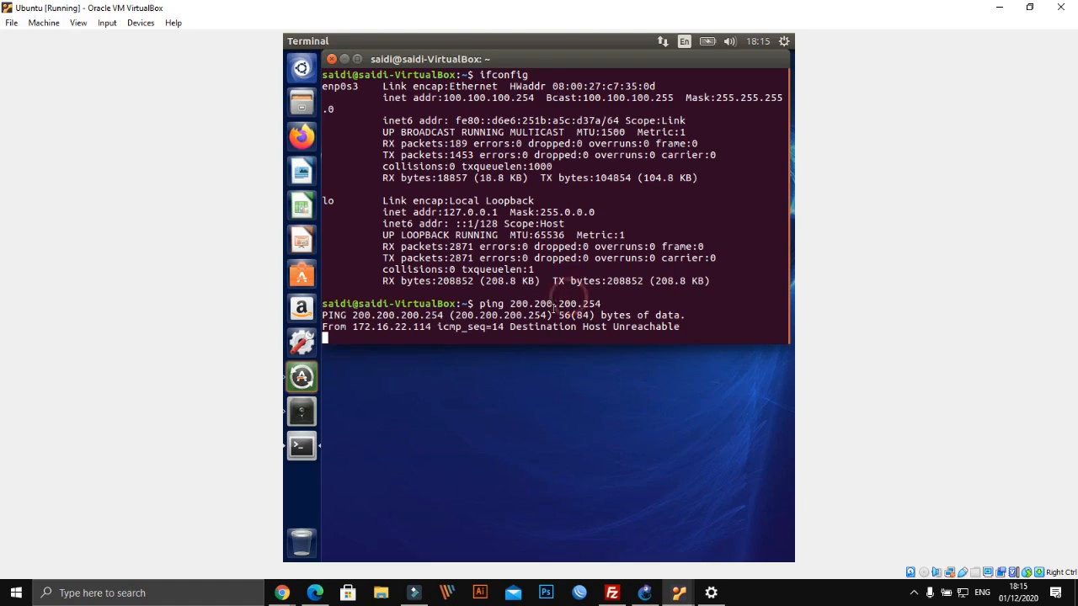
pyautogui.moveTo(321, 304); pyautogui.dragTo(532, 309)
pyautogui.click(531, 310)
pyautogui.hotkey('ctrl', 'c')
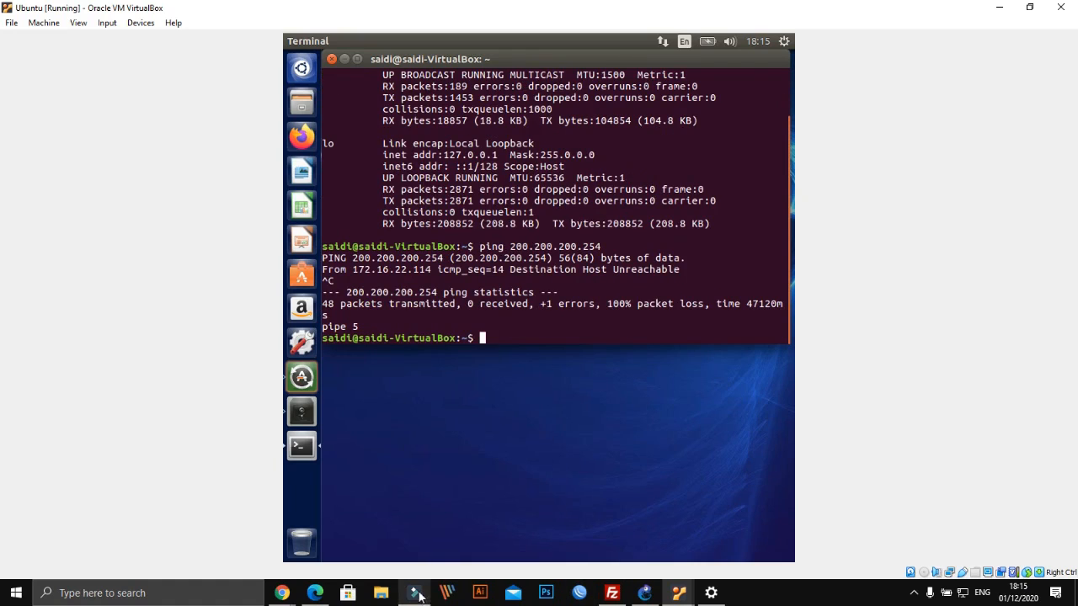
# View the three-MikroTik diagram on page 36 of Modul Jarkom.pdf, then return to GNS3
pyautogui.click(326, 593)
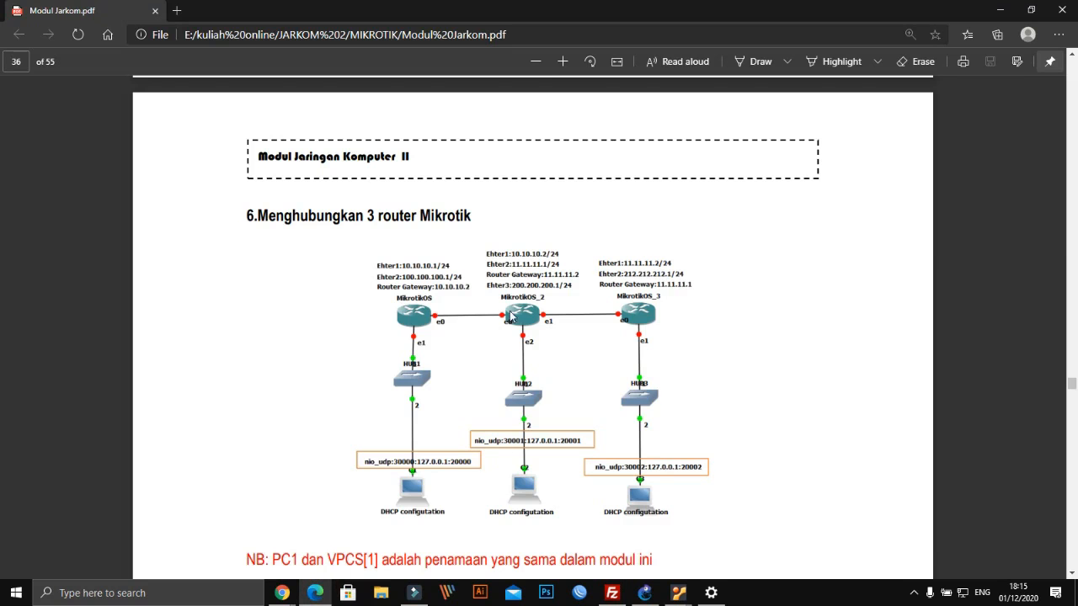
pyautogui.click(644, 595)
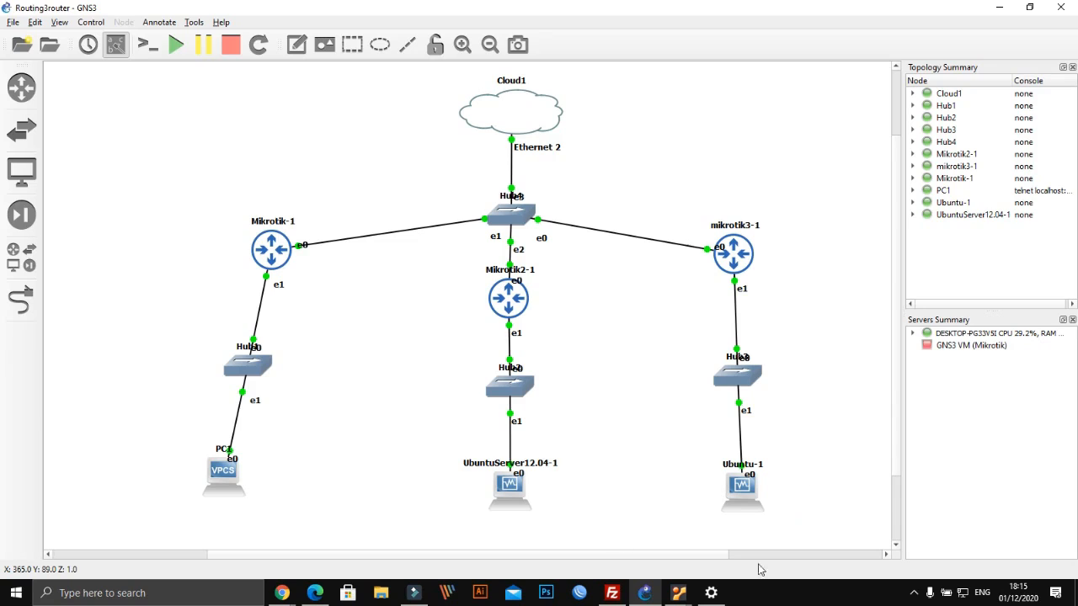
# Bring up Mikrotik2, then the Ubuntu Server 12.04 console showing eth0 at 200.200.200.254
pyautogui.moveTo(679, 596)
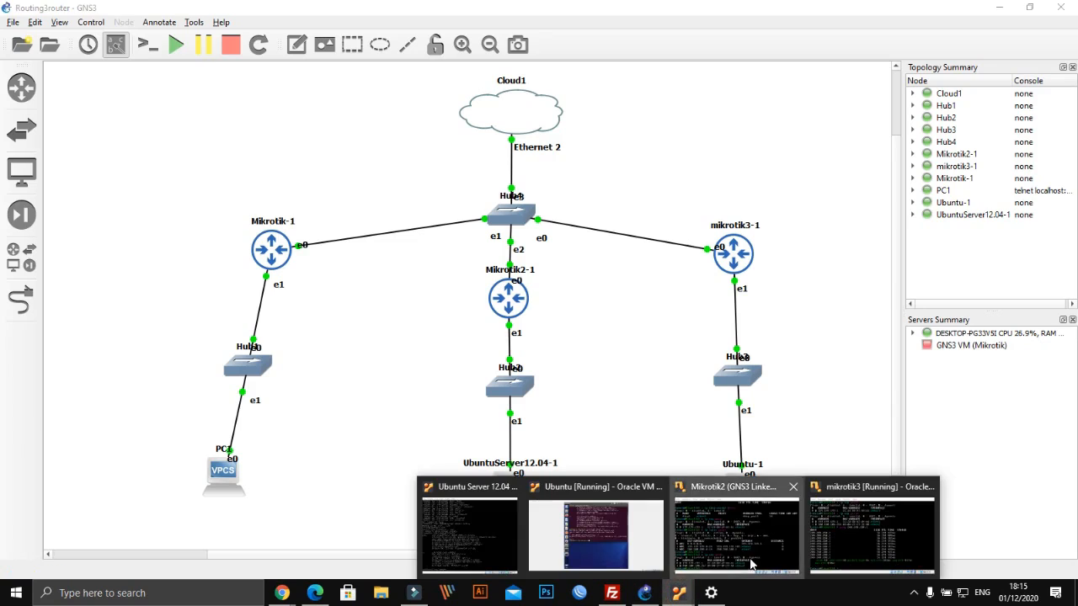
pyautogui.click(750, 560)
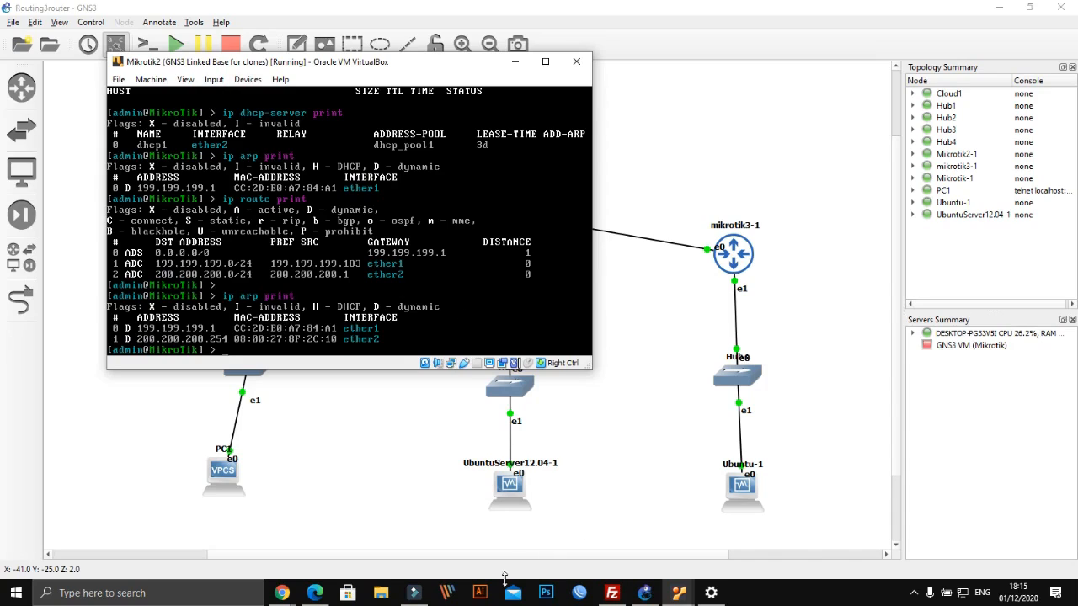
pyautogui.moveTo(679, 593)
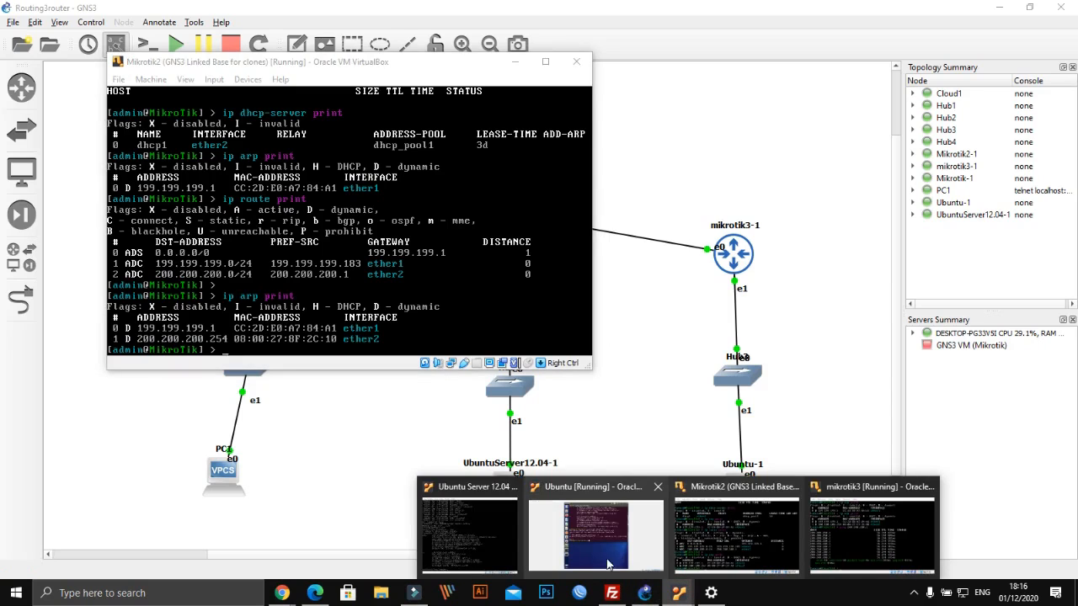
pyautogui.moveTo(591, 525)
pyautogui.click(496, 525)
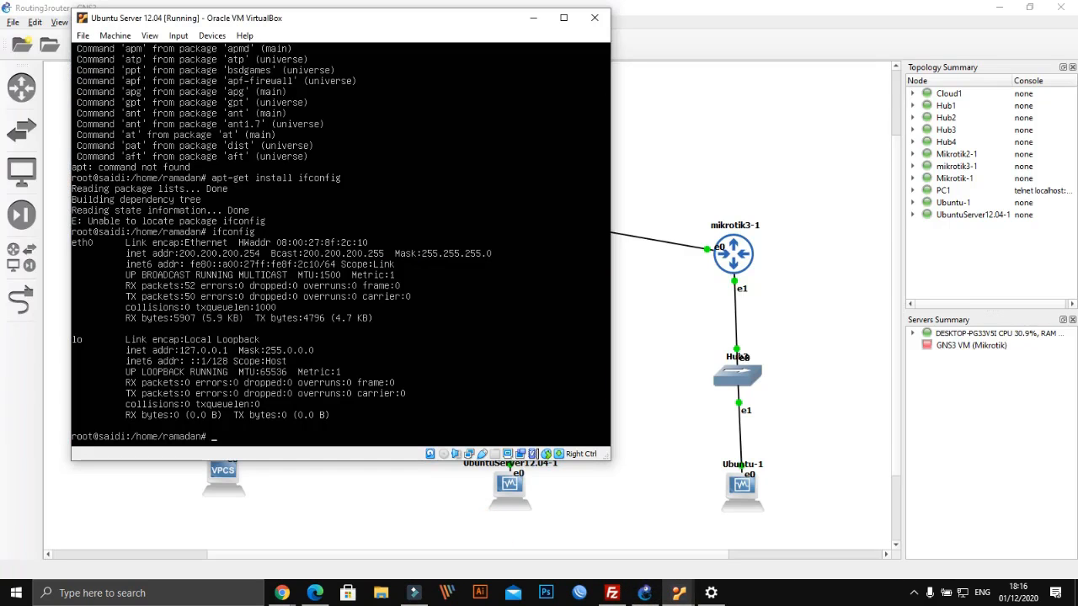